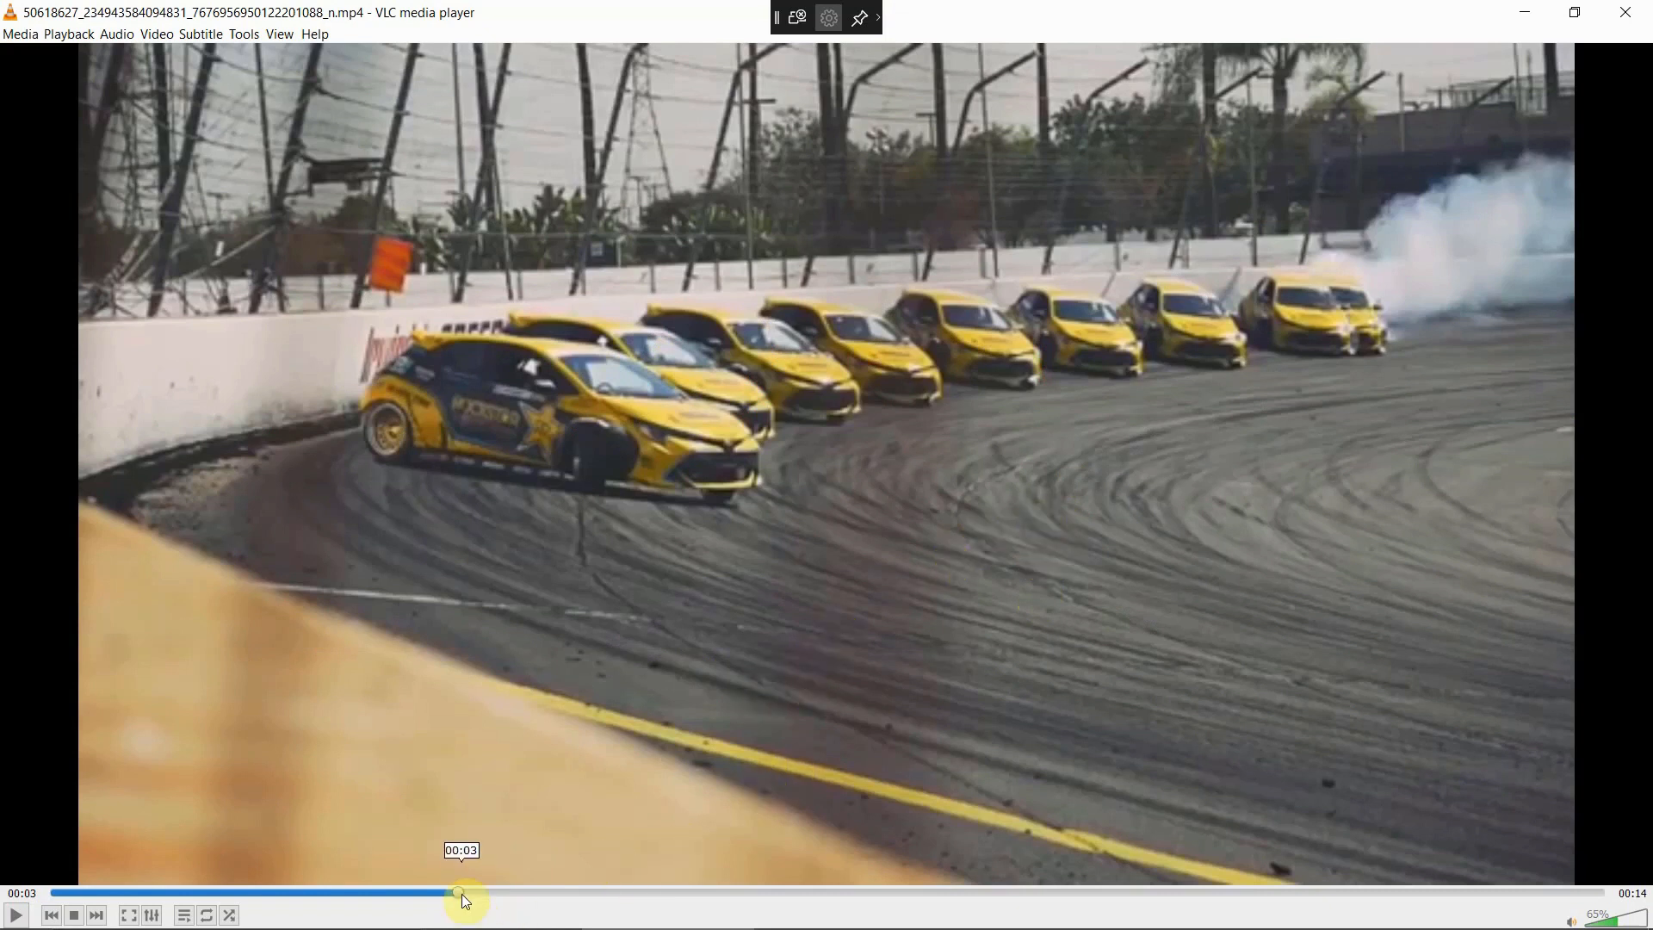
Rewind the yellow drift car clip to its beginning and replay it.
drag(463, 895, 105, 852)
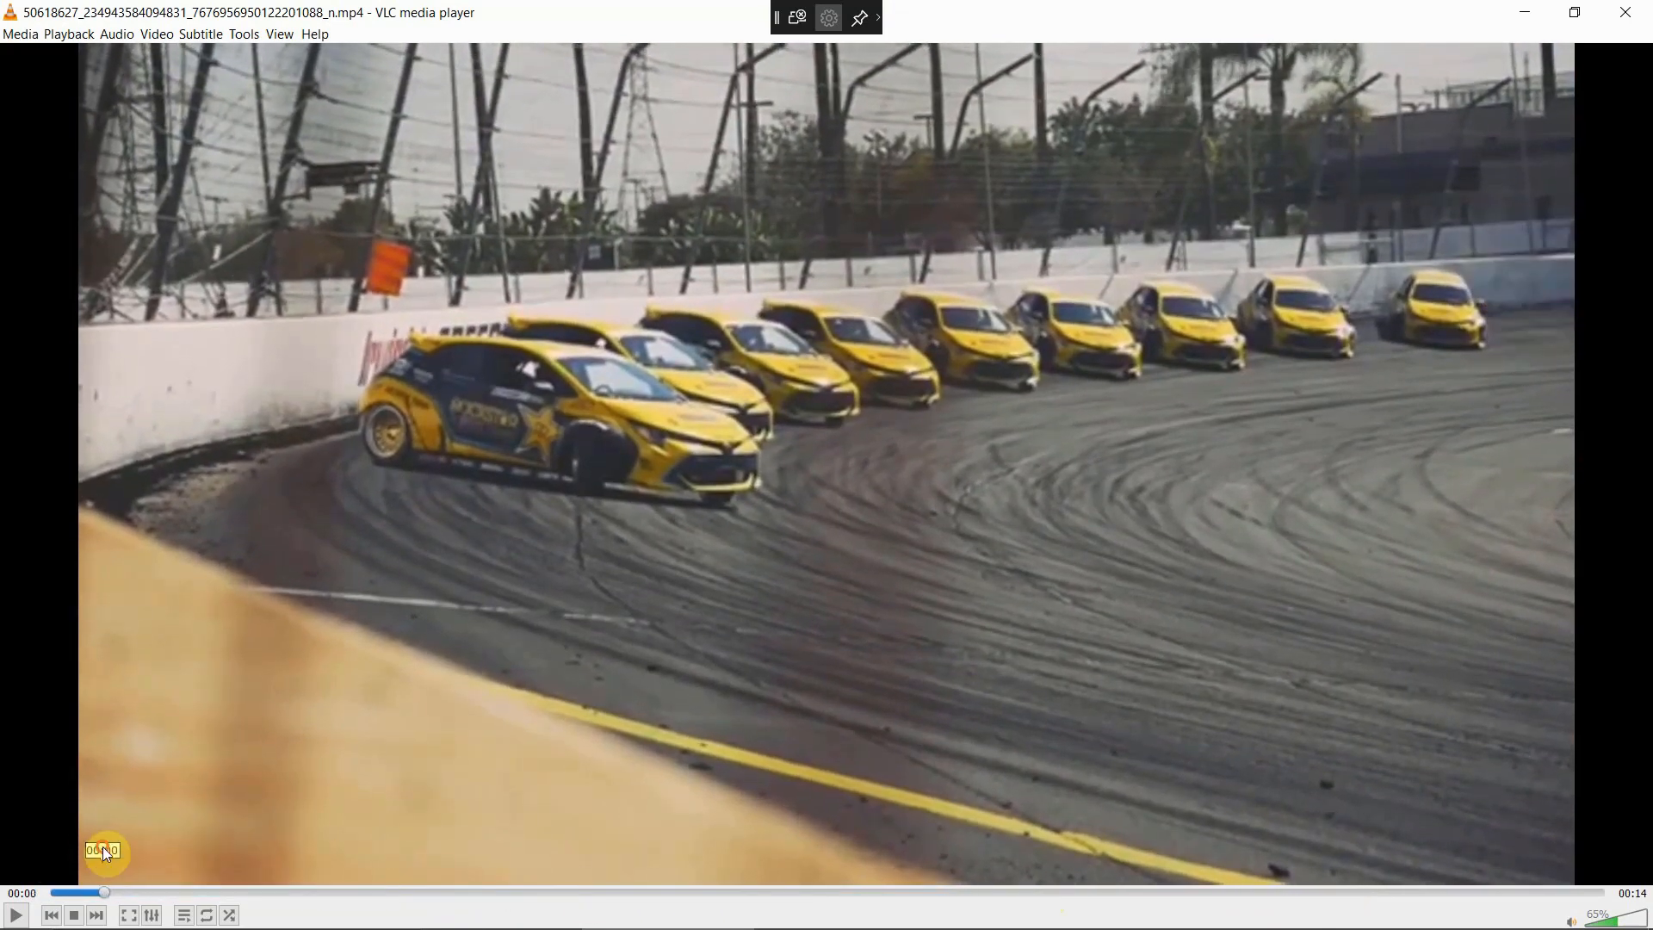
key(space)
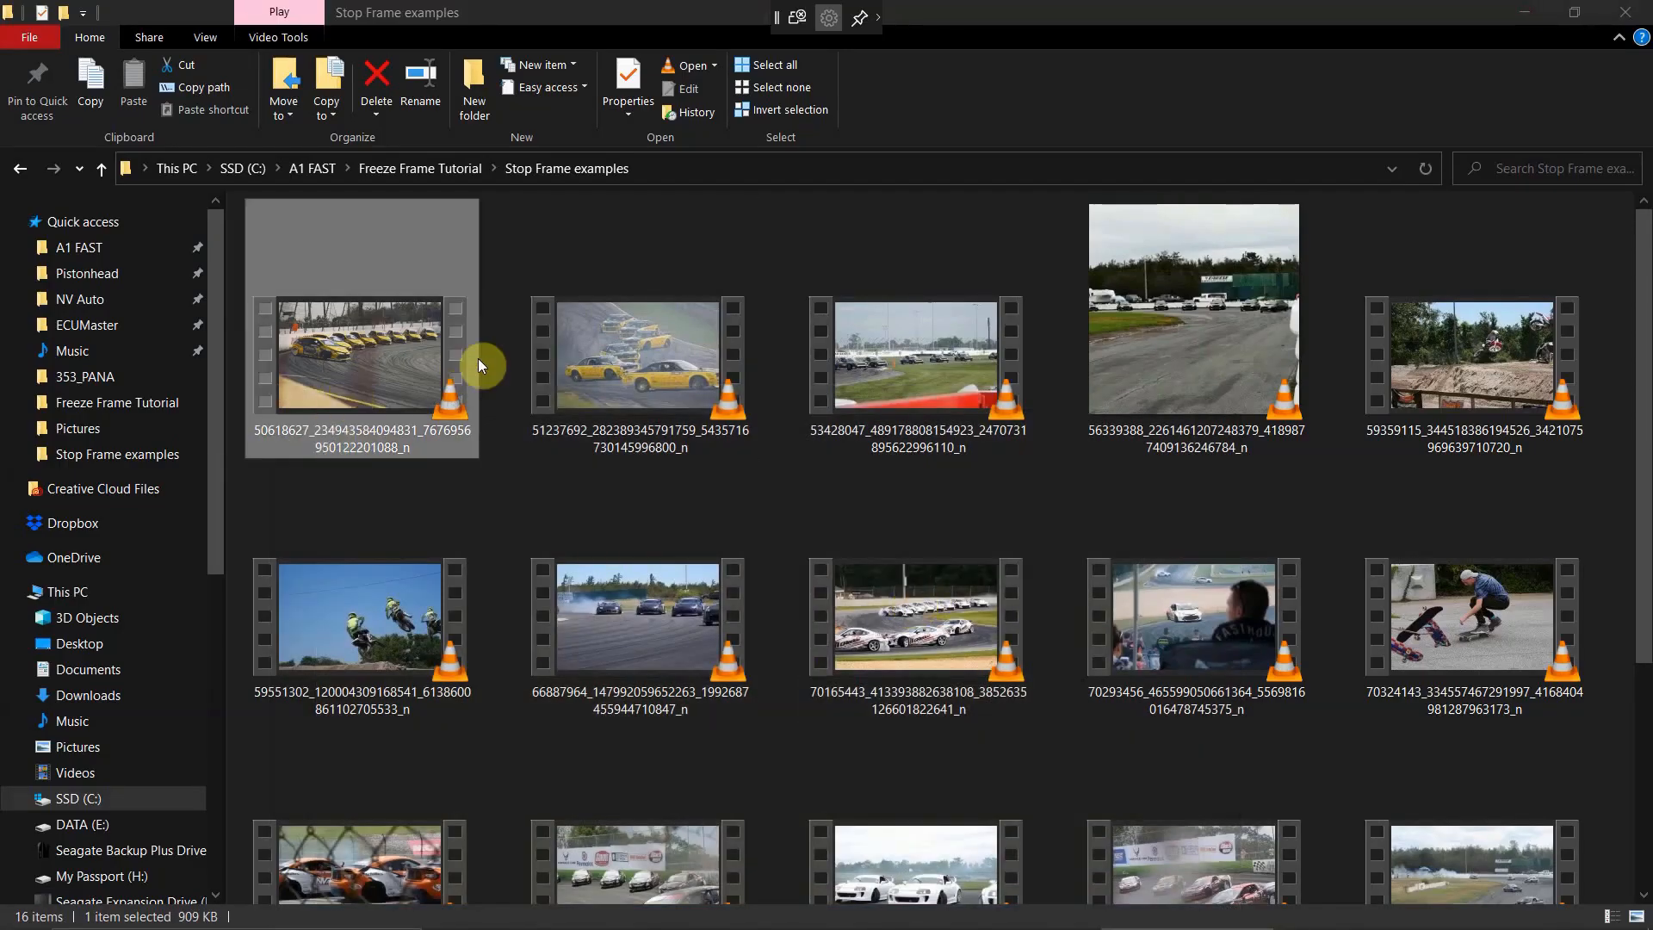
Play the orange-and-white cars clip behind the chain-link fence from Stop Frame examples in an enlarged player window, and close the player.
scroll(1221, 442, down, 2)
scroll(809, 277, up, 2)
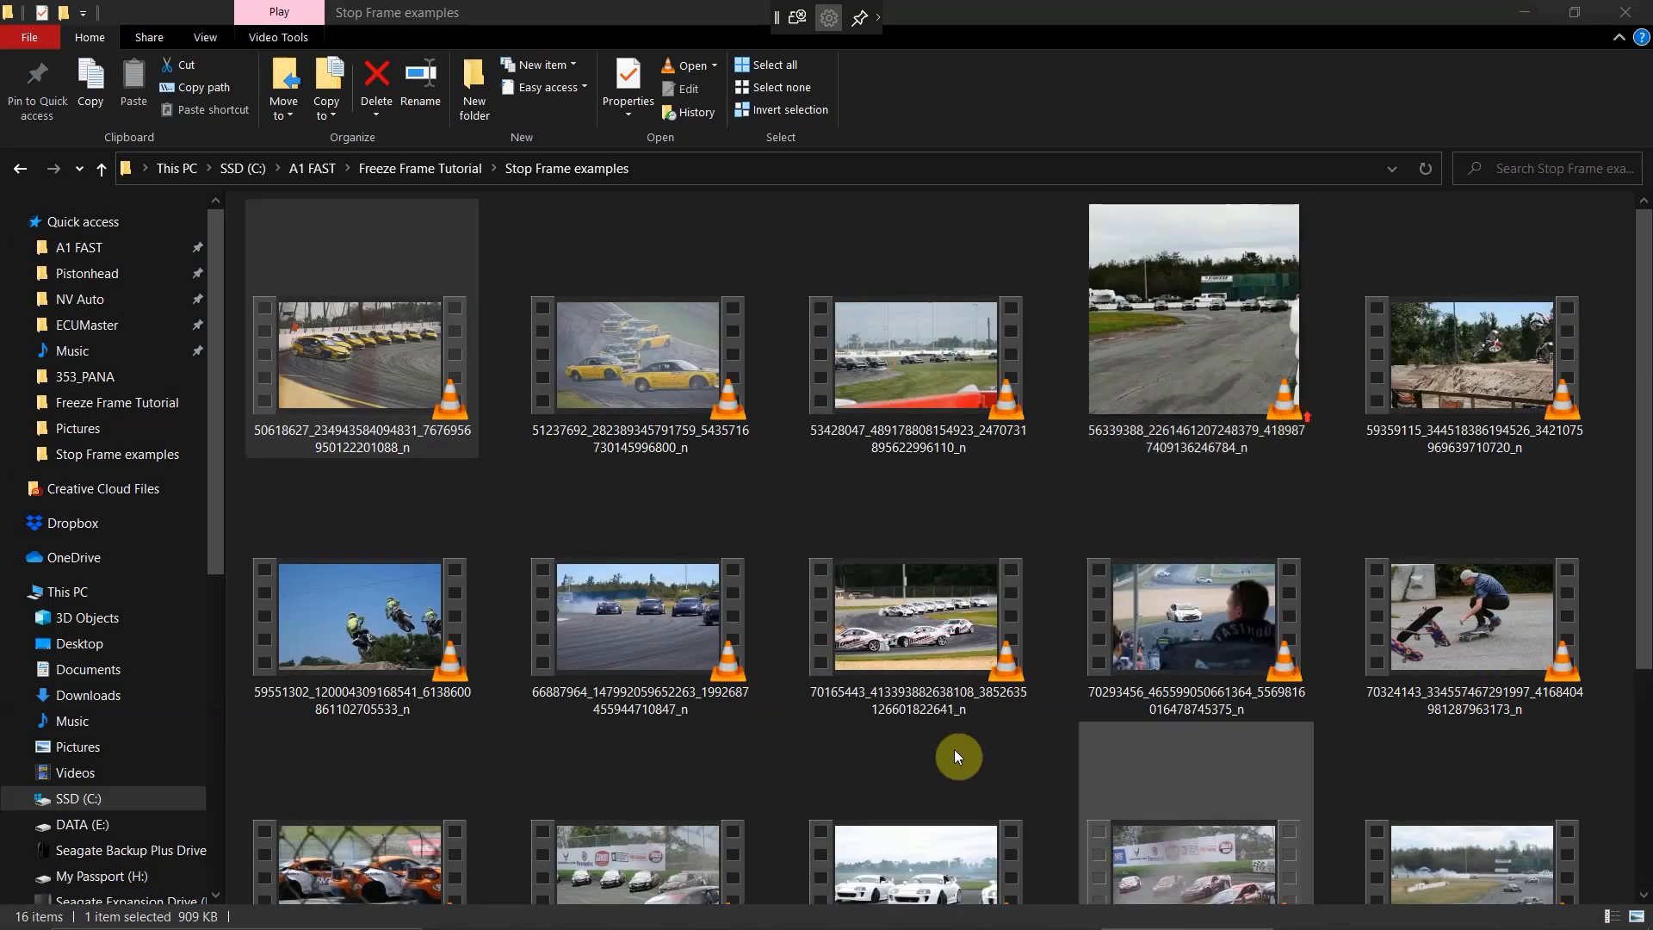
click(1445, 592)
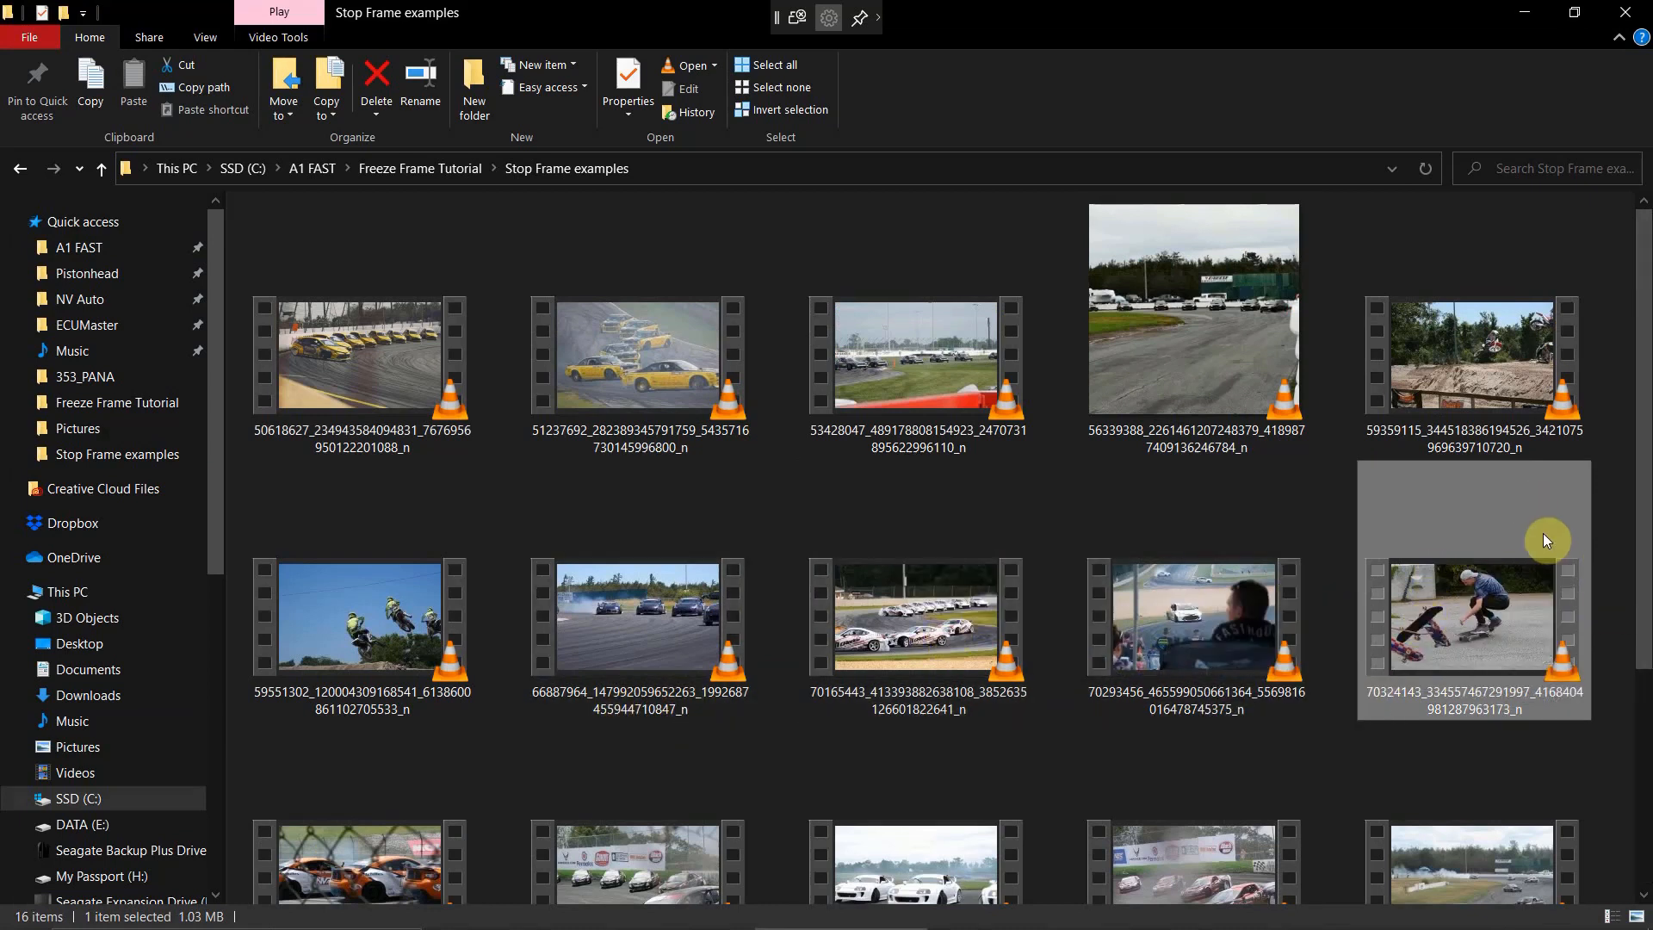
scroll(994, 693, down, 3)
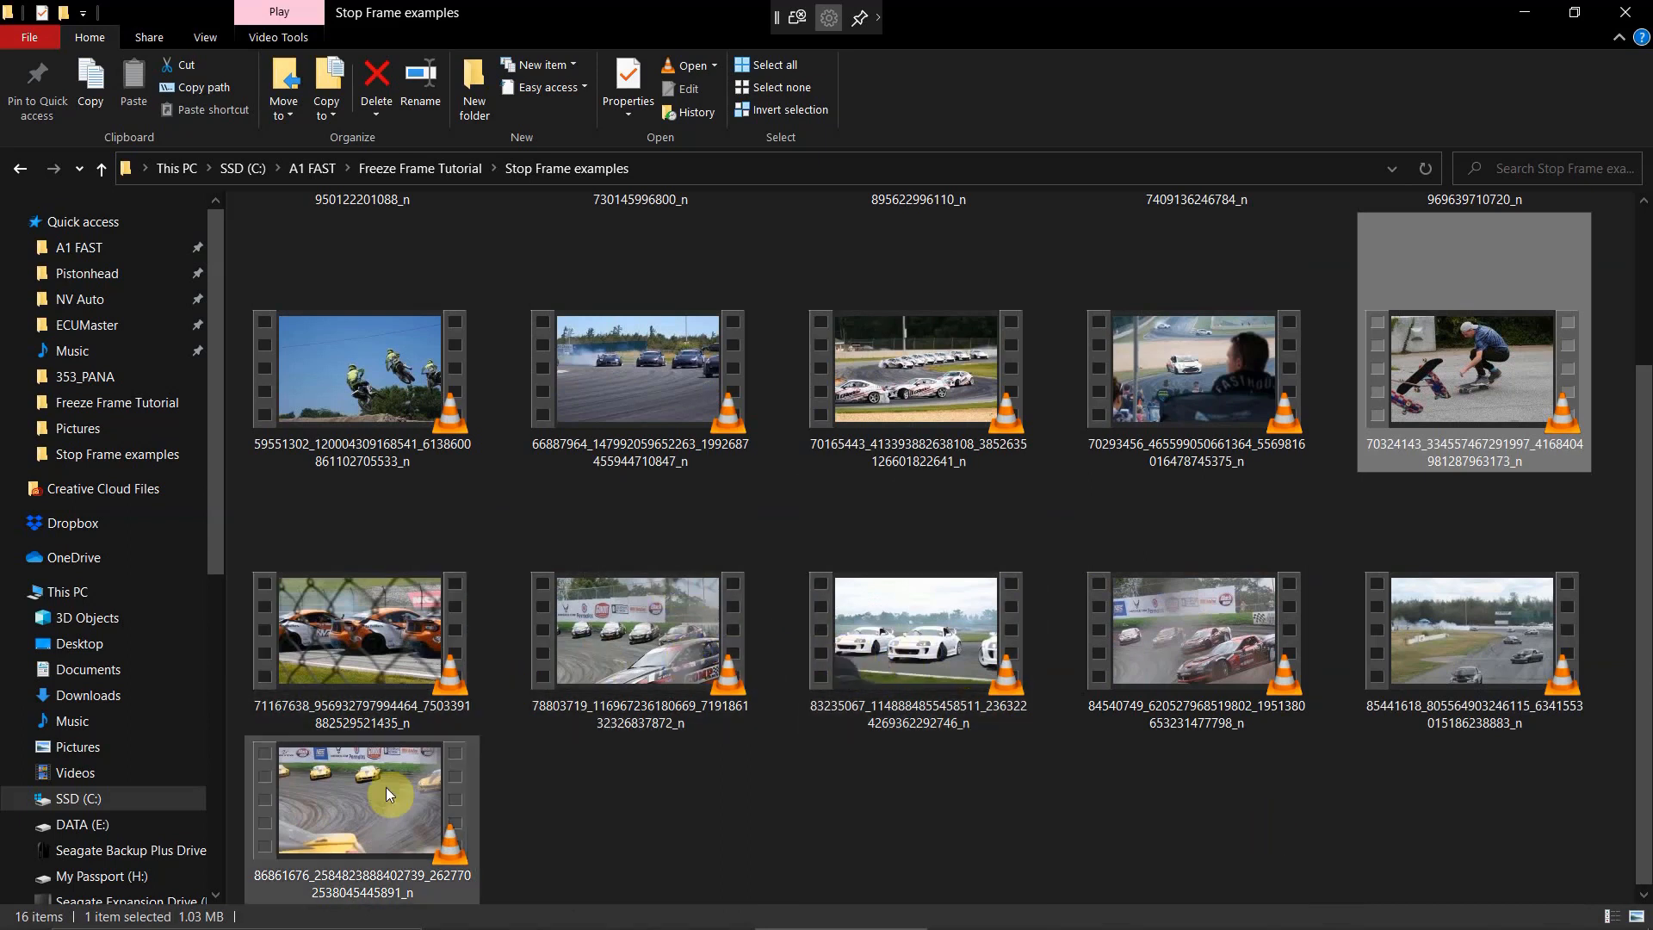
double_click(394, 703)
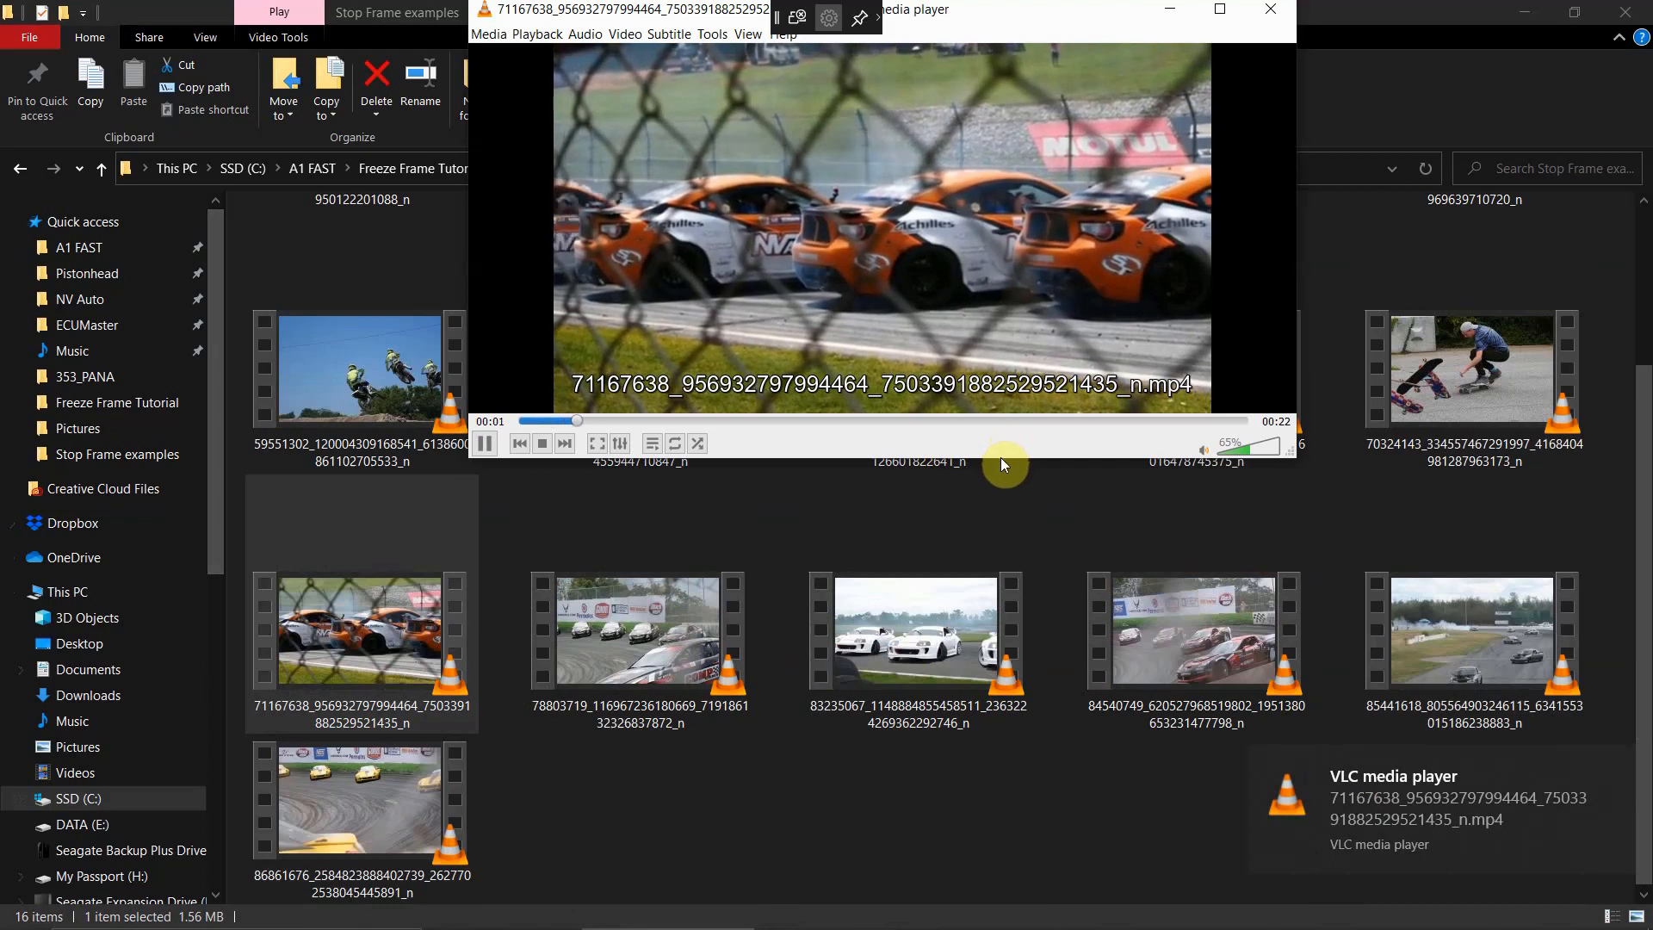
drag(997, 459, 982, 839)
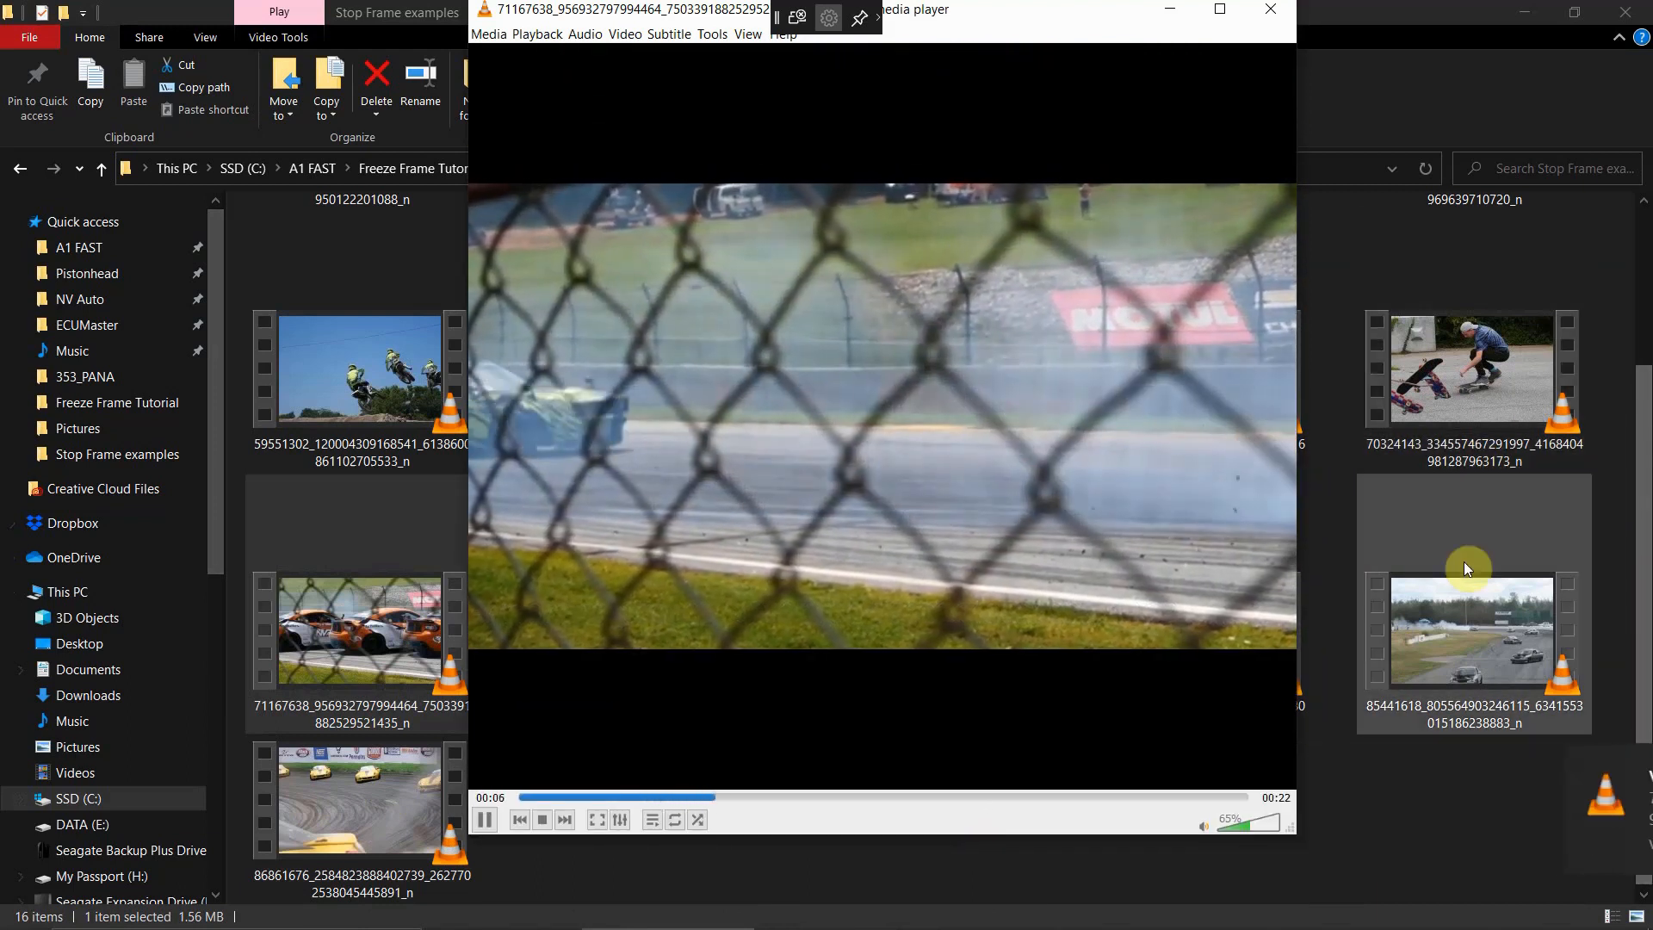
click(1475, 601)
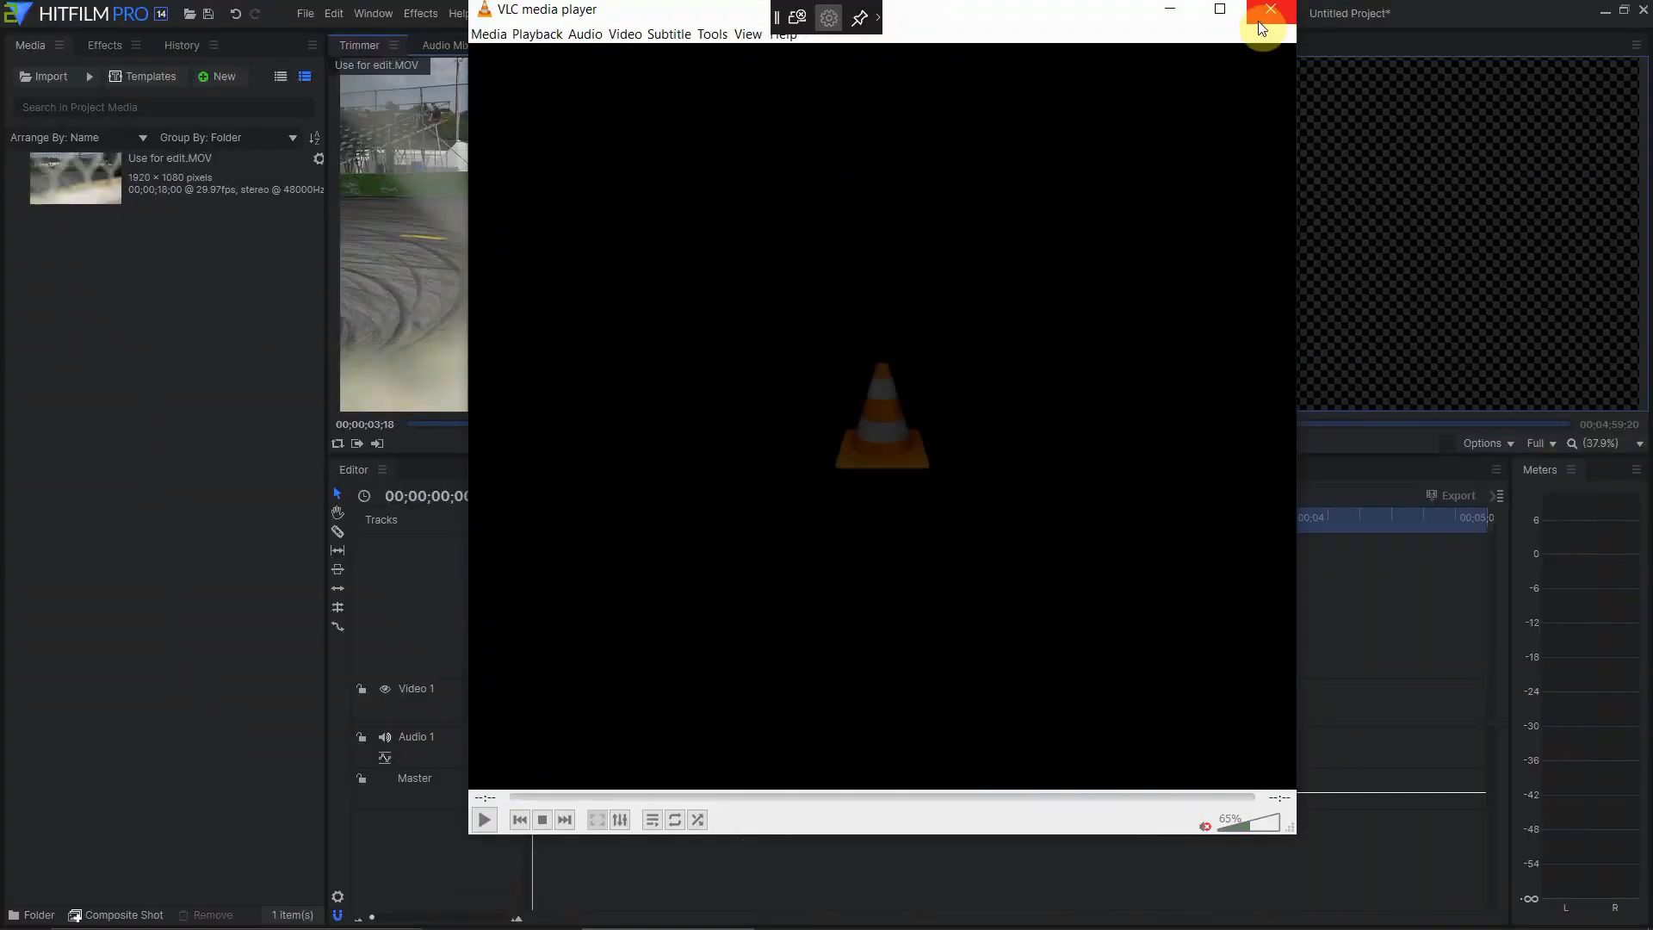
click(1271, 10)
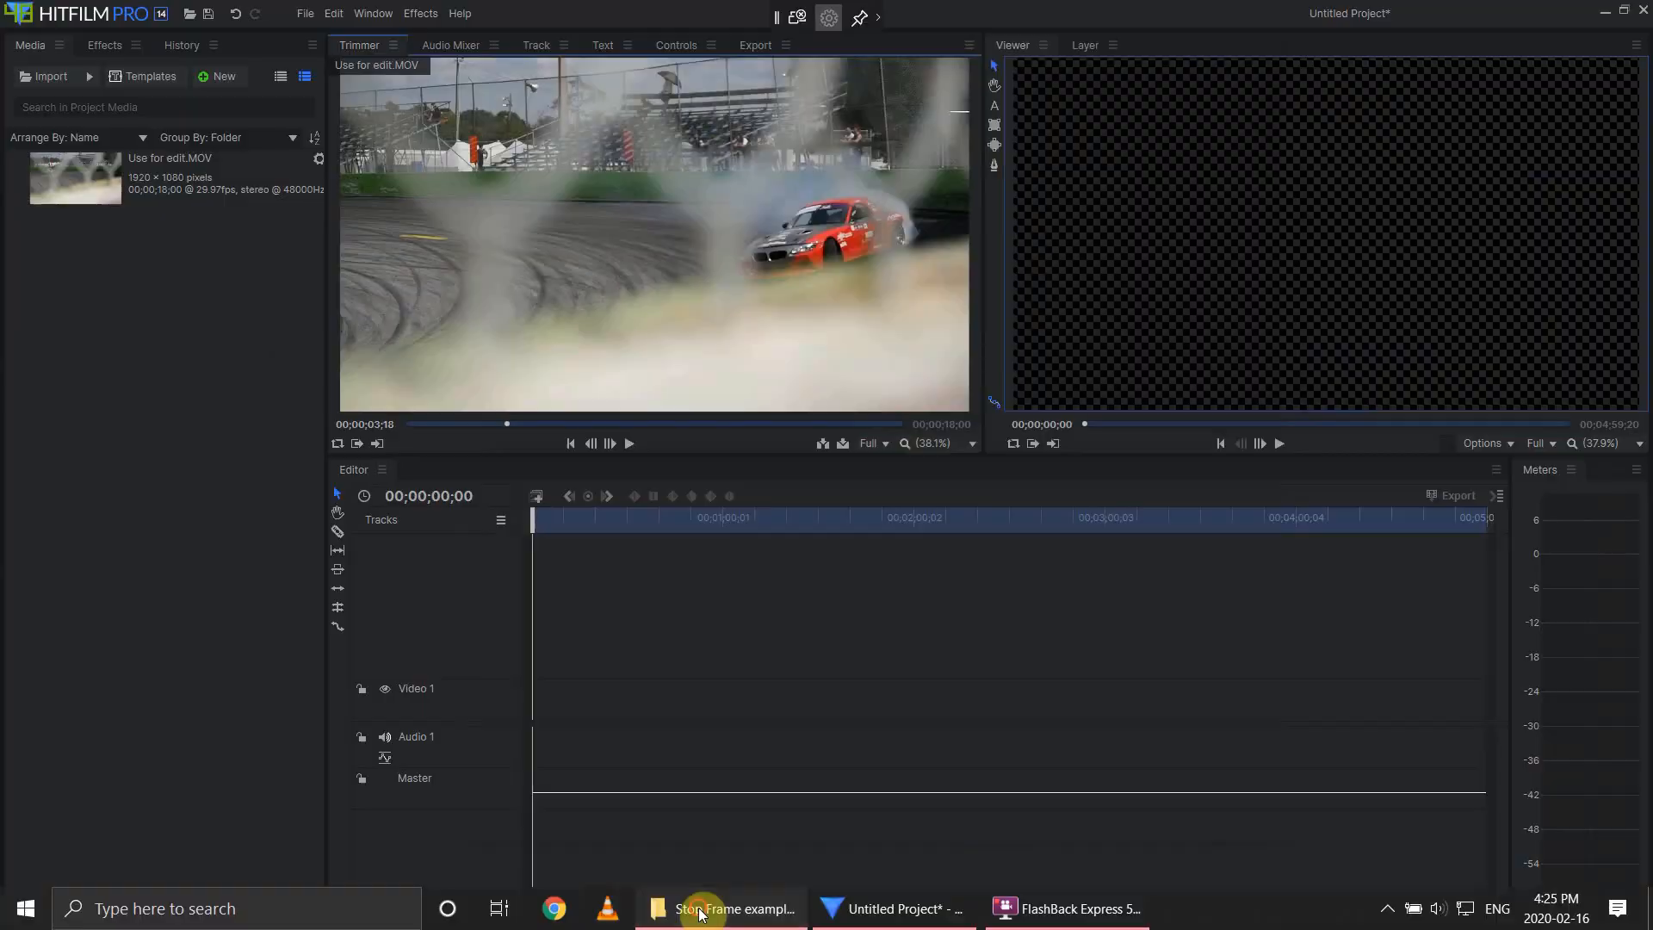
Return to the Stop Frame examples folder, play the white drift cars clip starting with 70165443, and close the player.
click(654, 923)
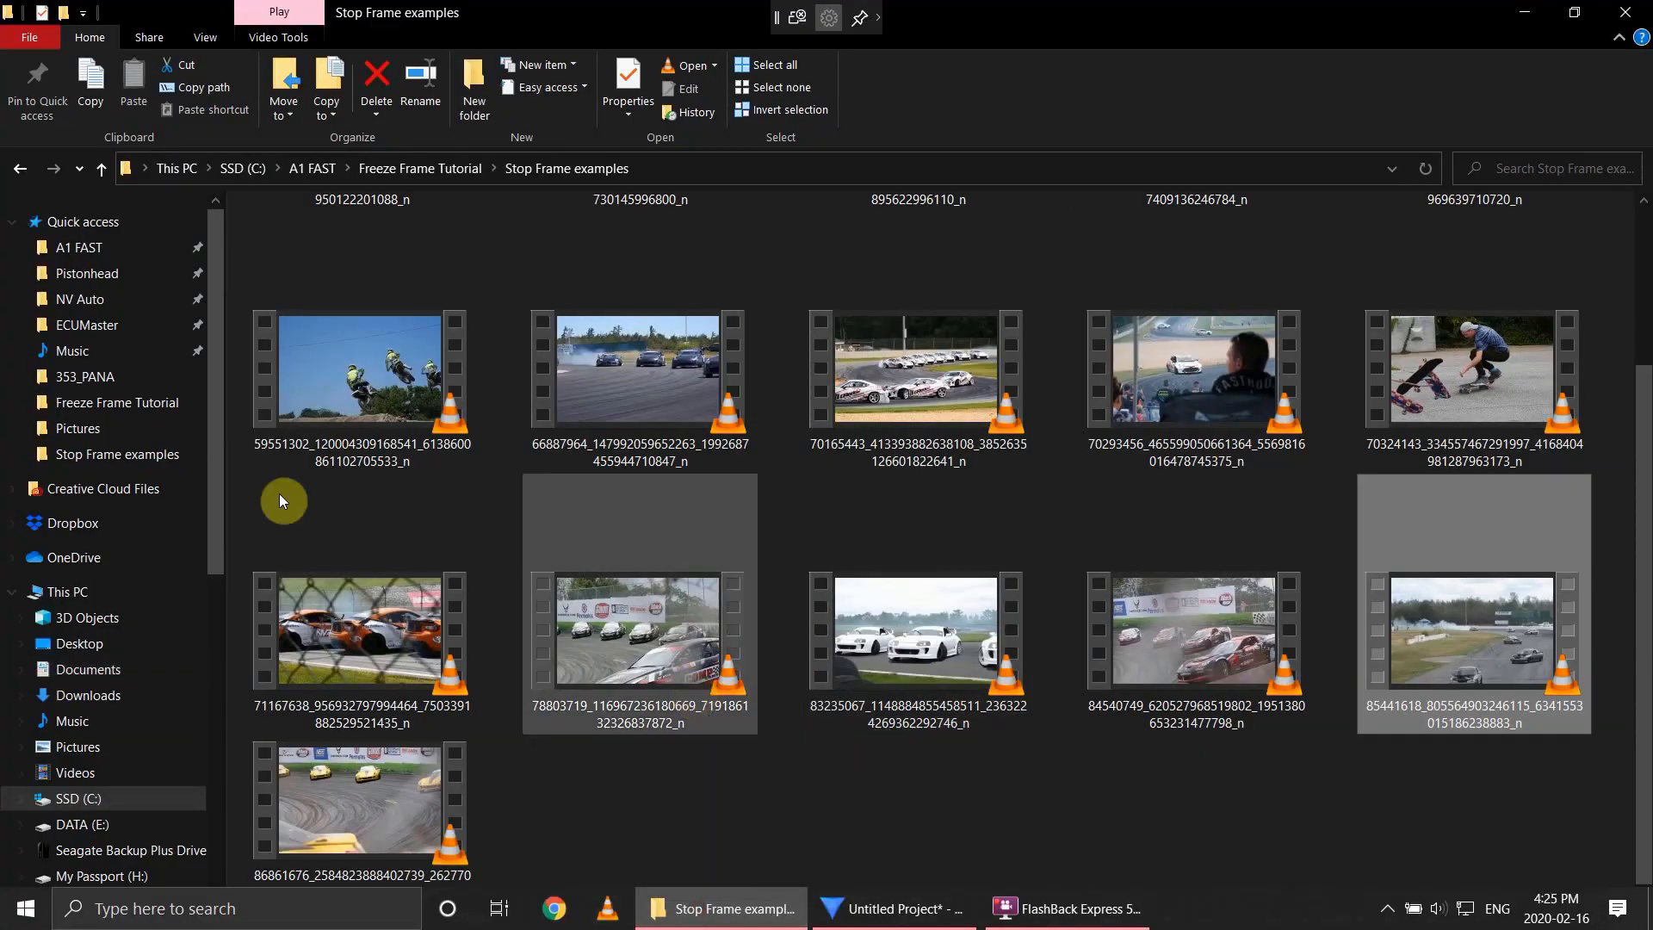
click(918, 762)
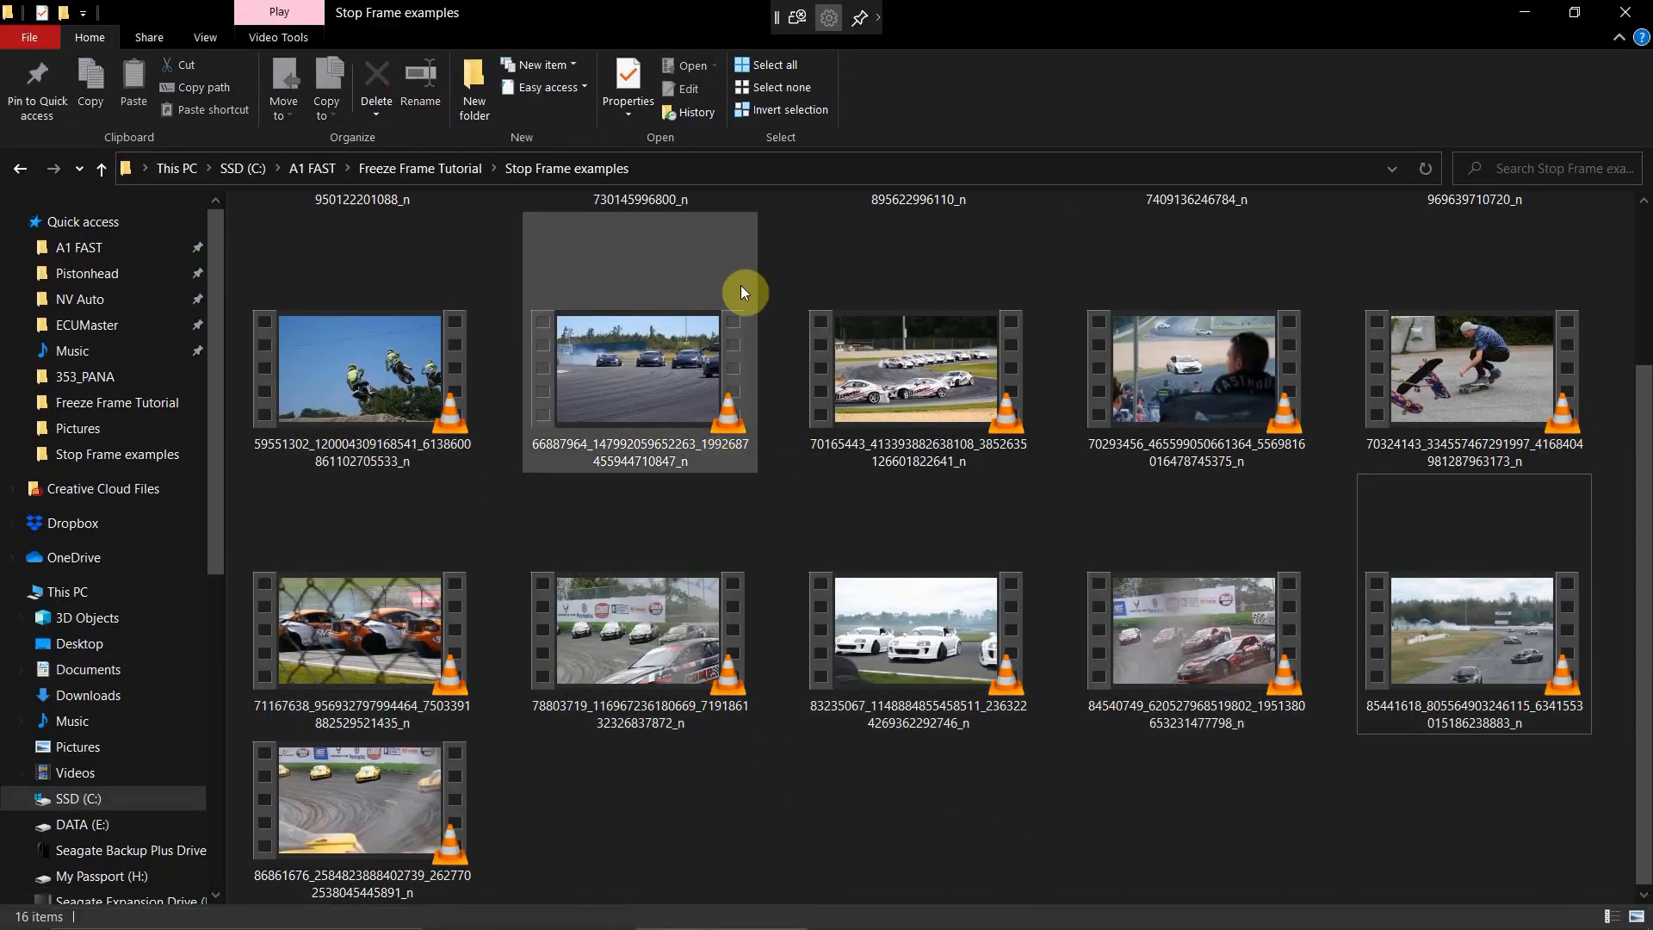
click(897, 396)
double_click(1005, 431)
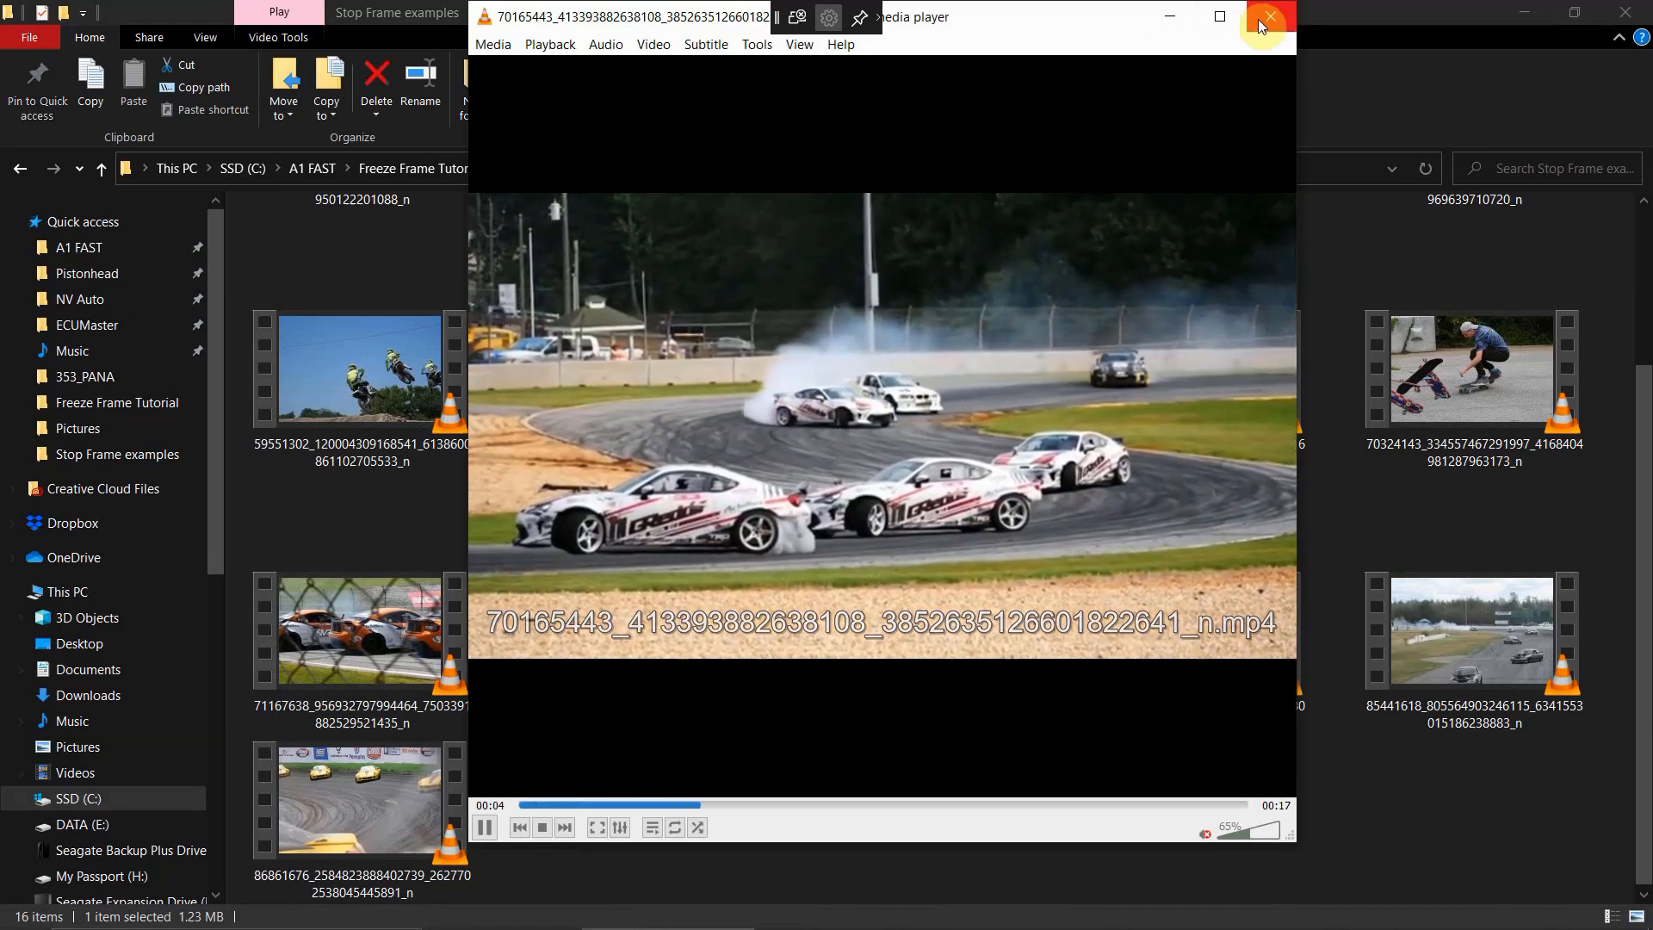
click(1270, 33)
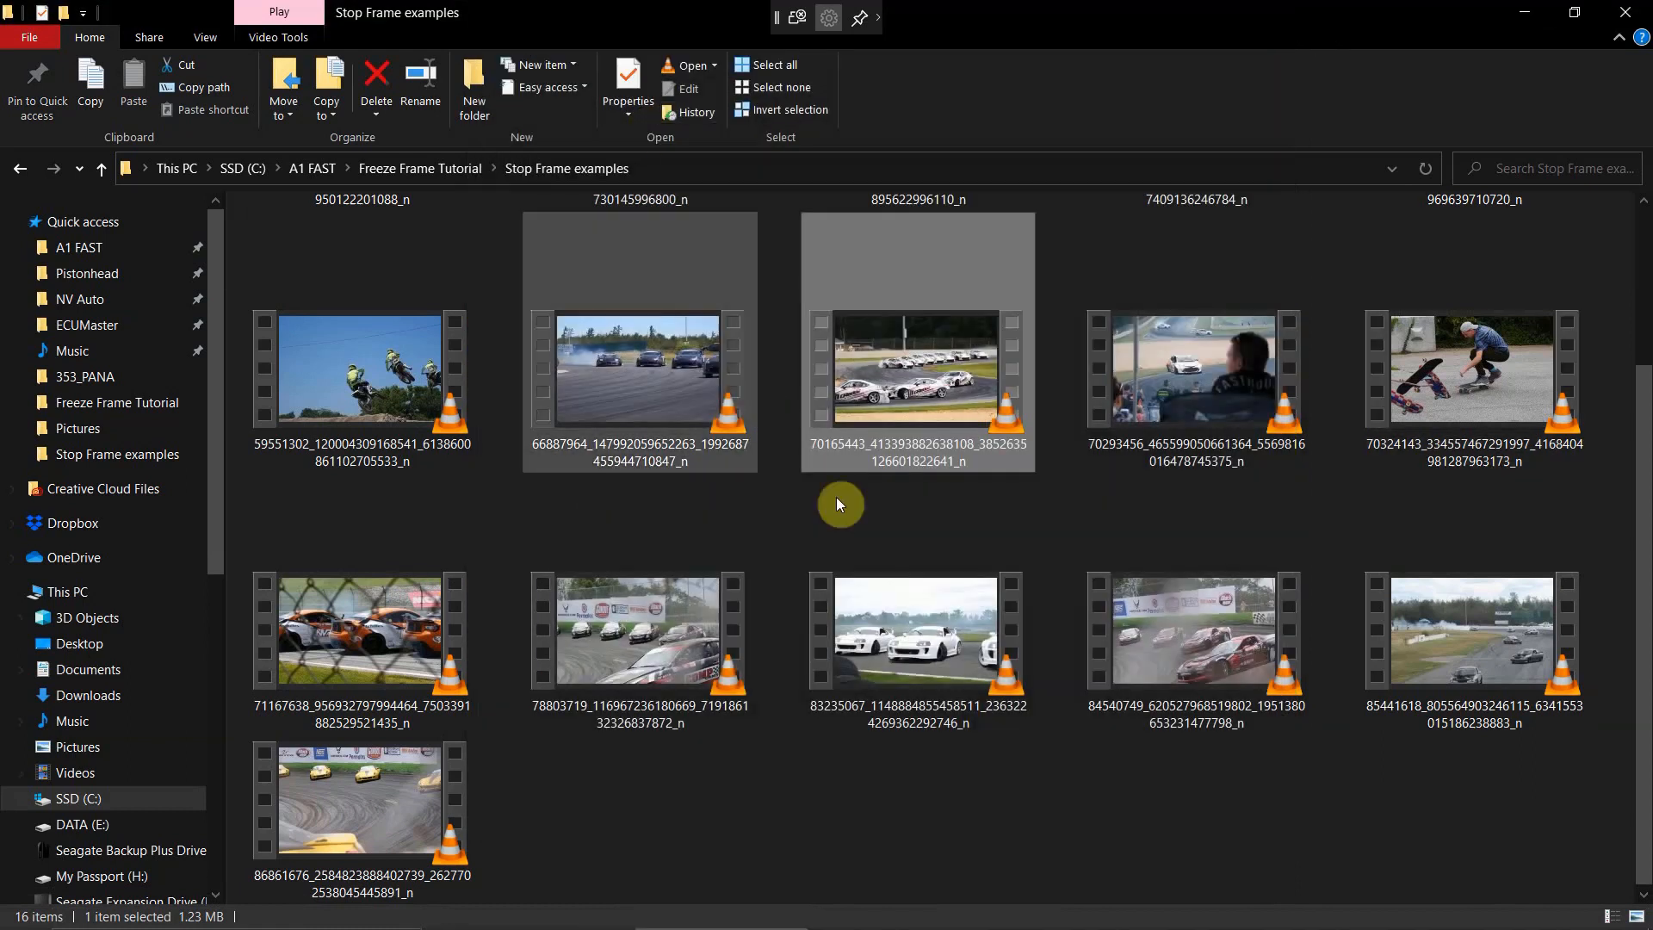
Go to the Bad Examples folder, review the P3560278 clip, and close it.
click(102, 170)
double_click(322, 298)
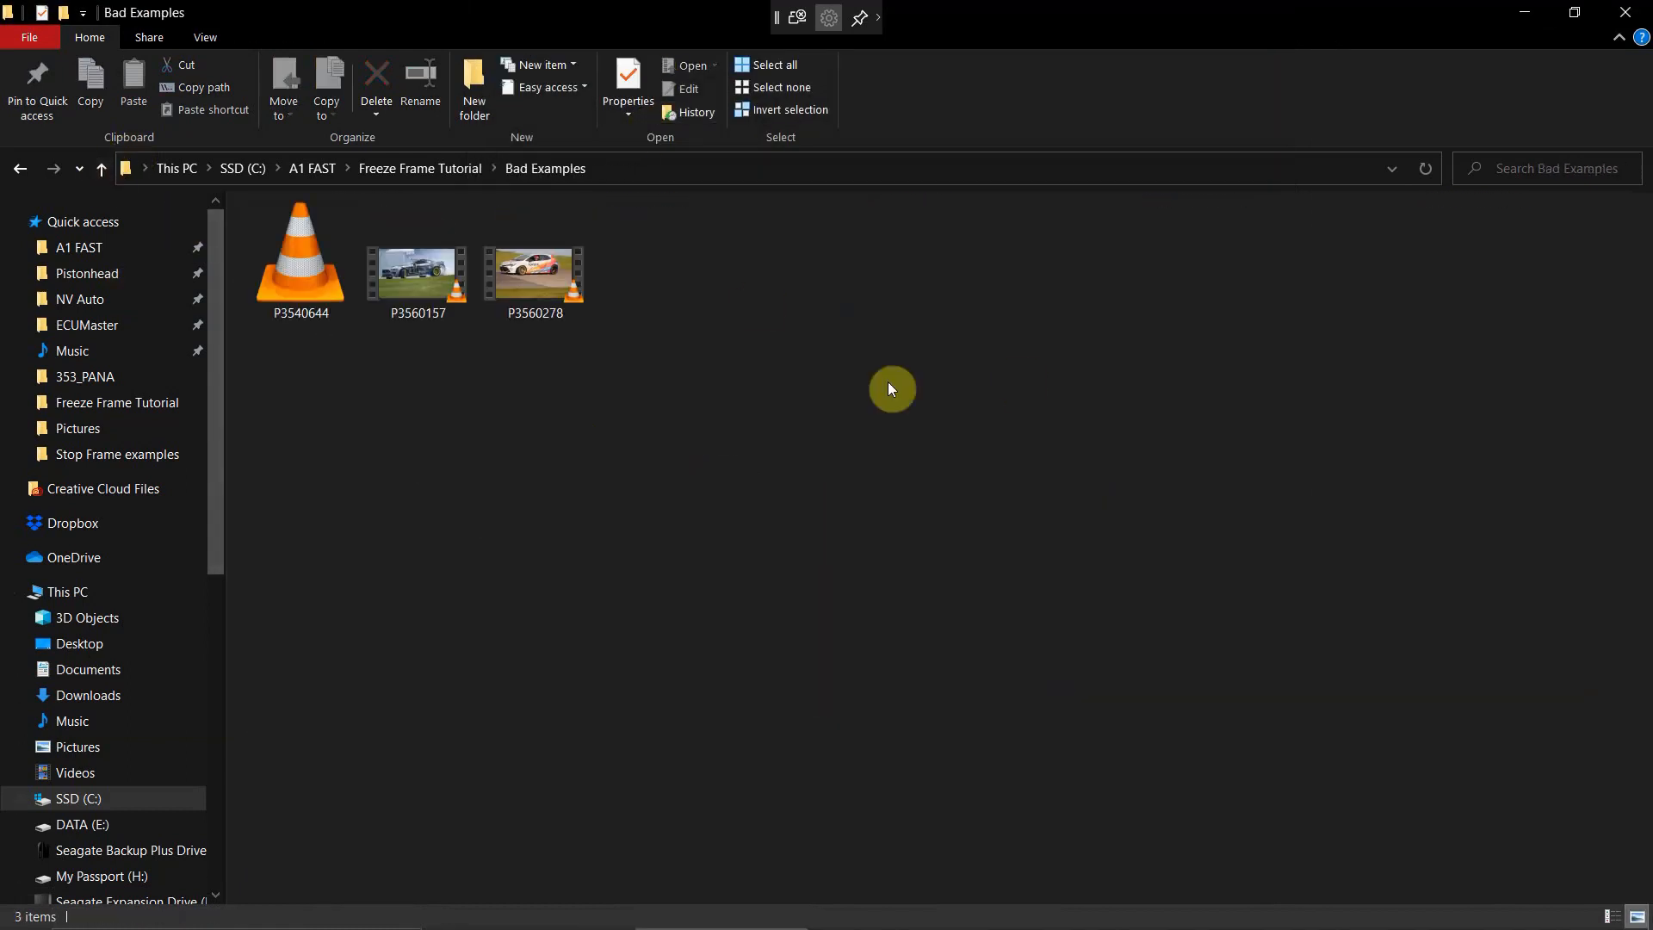
double_click(517, 274)
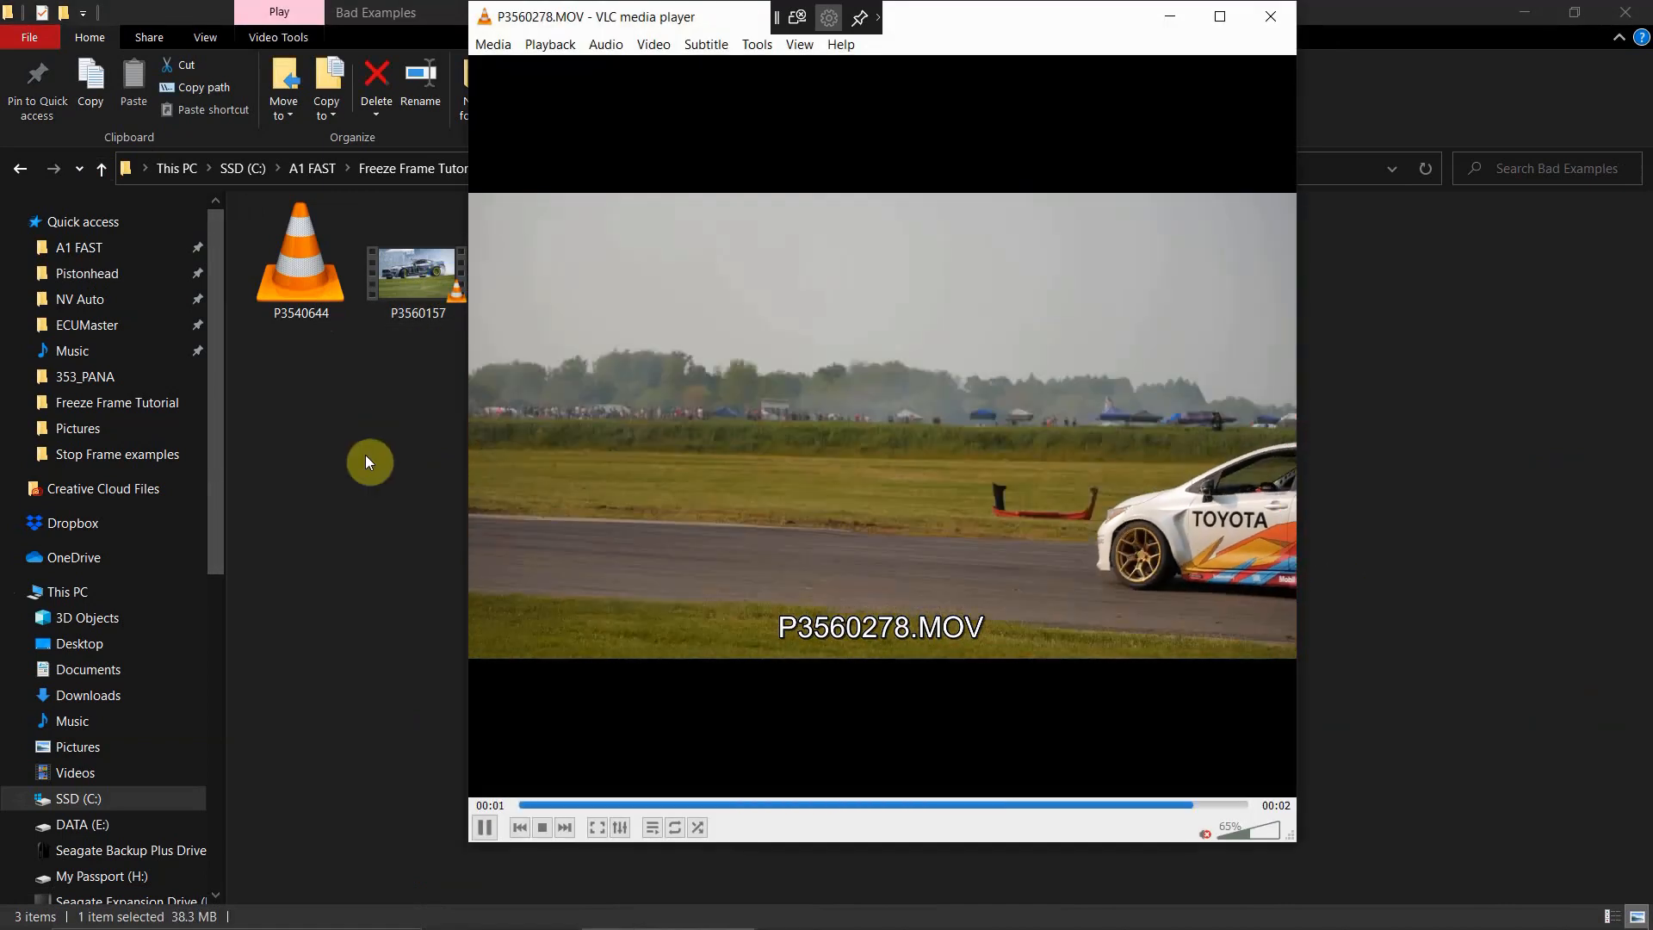
click(482, 828)
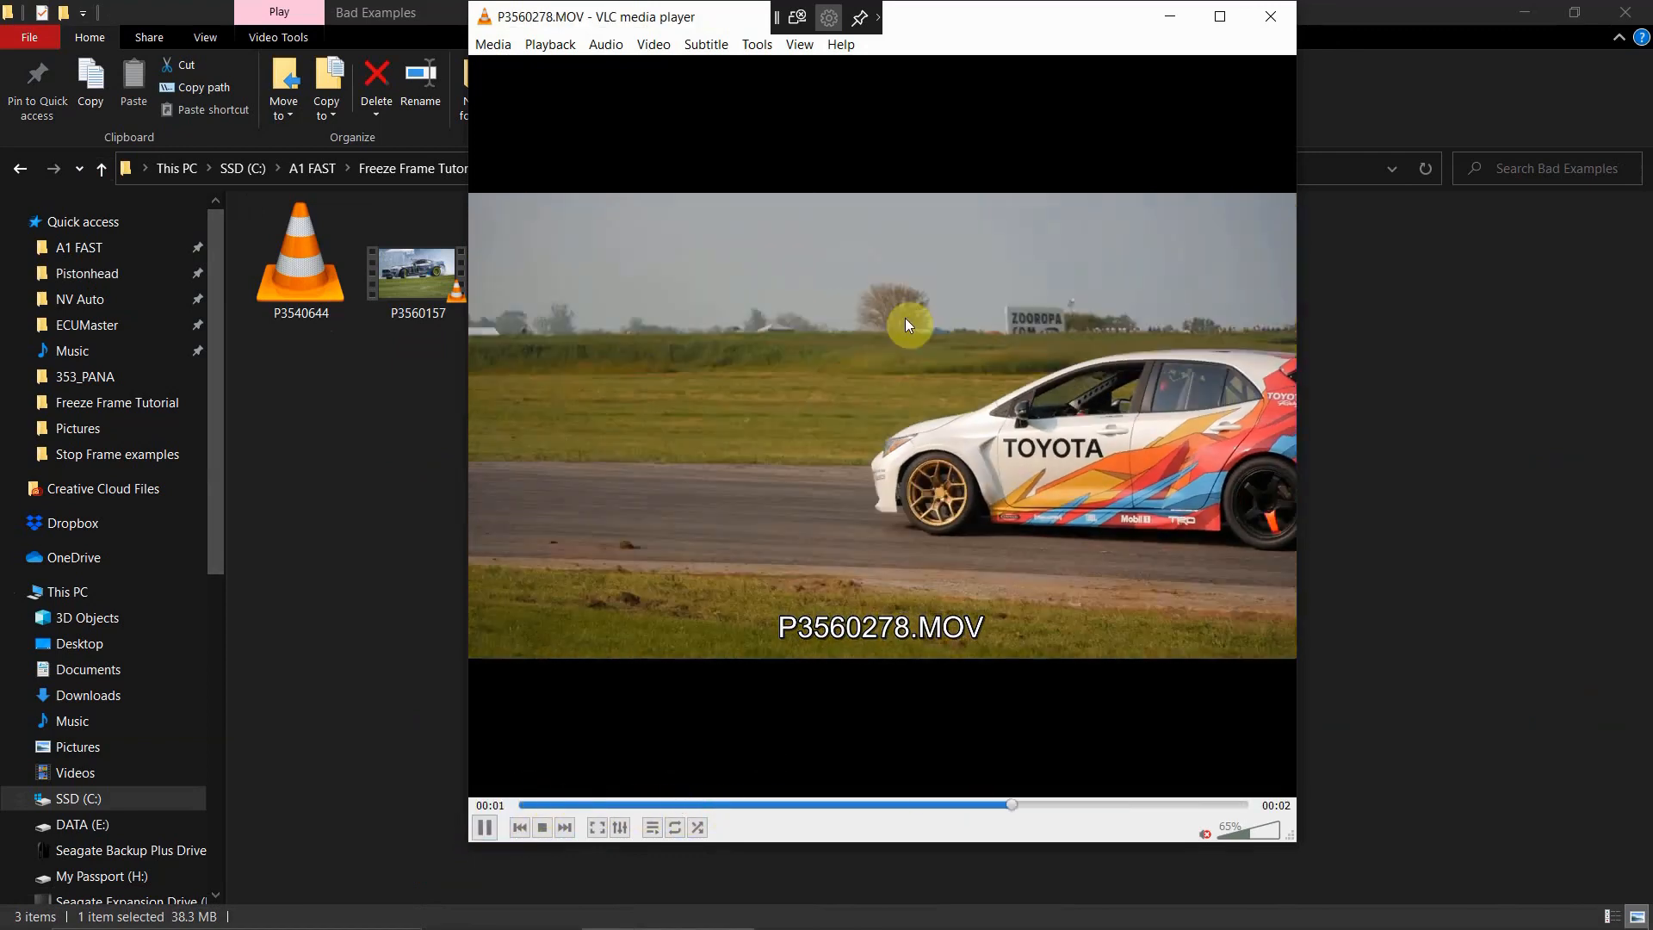
click(564, 245)
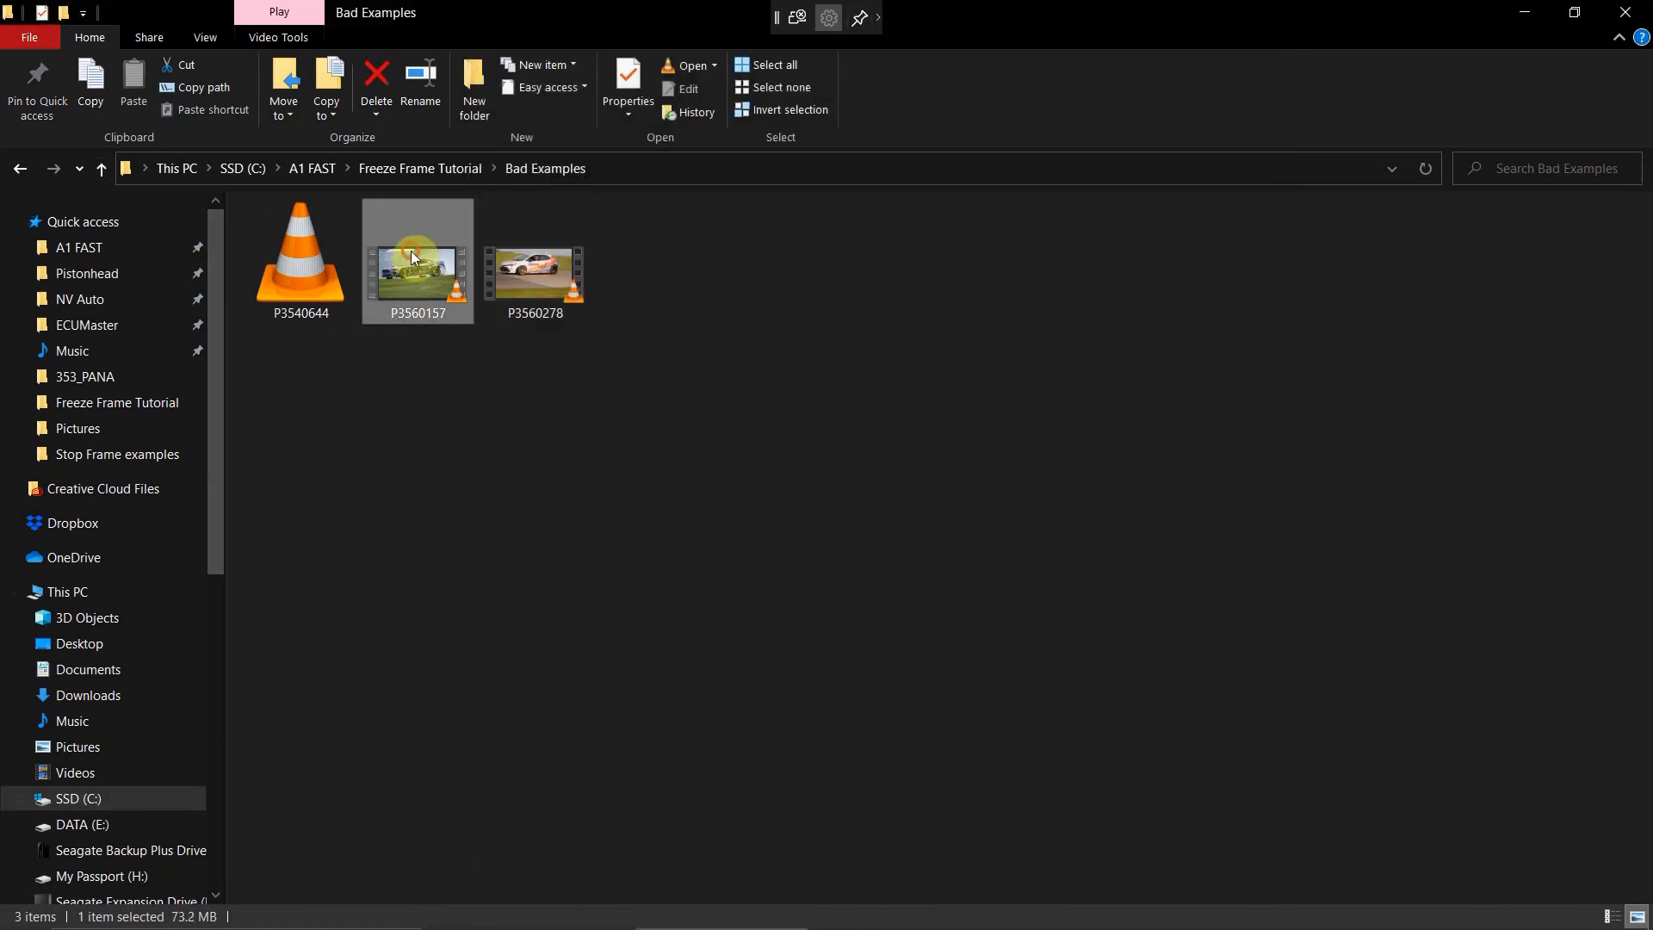
Play the P3560157 clip, skip ahead to about 00:15, and close the player.
double_click(442, 297)
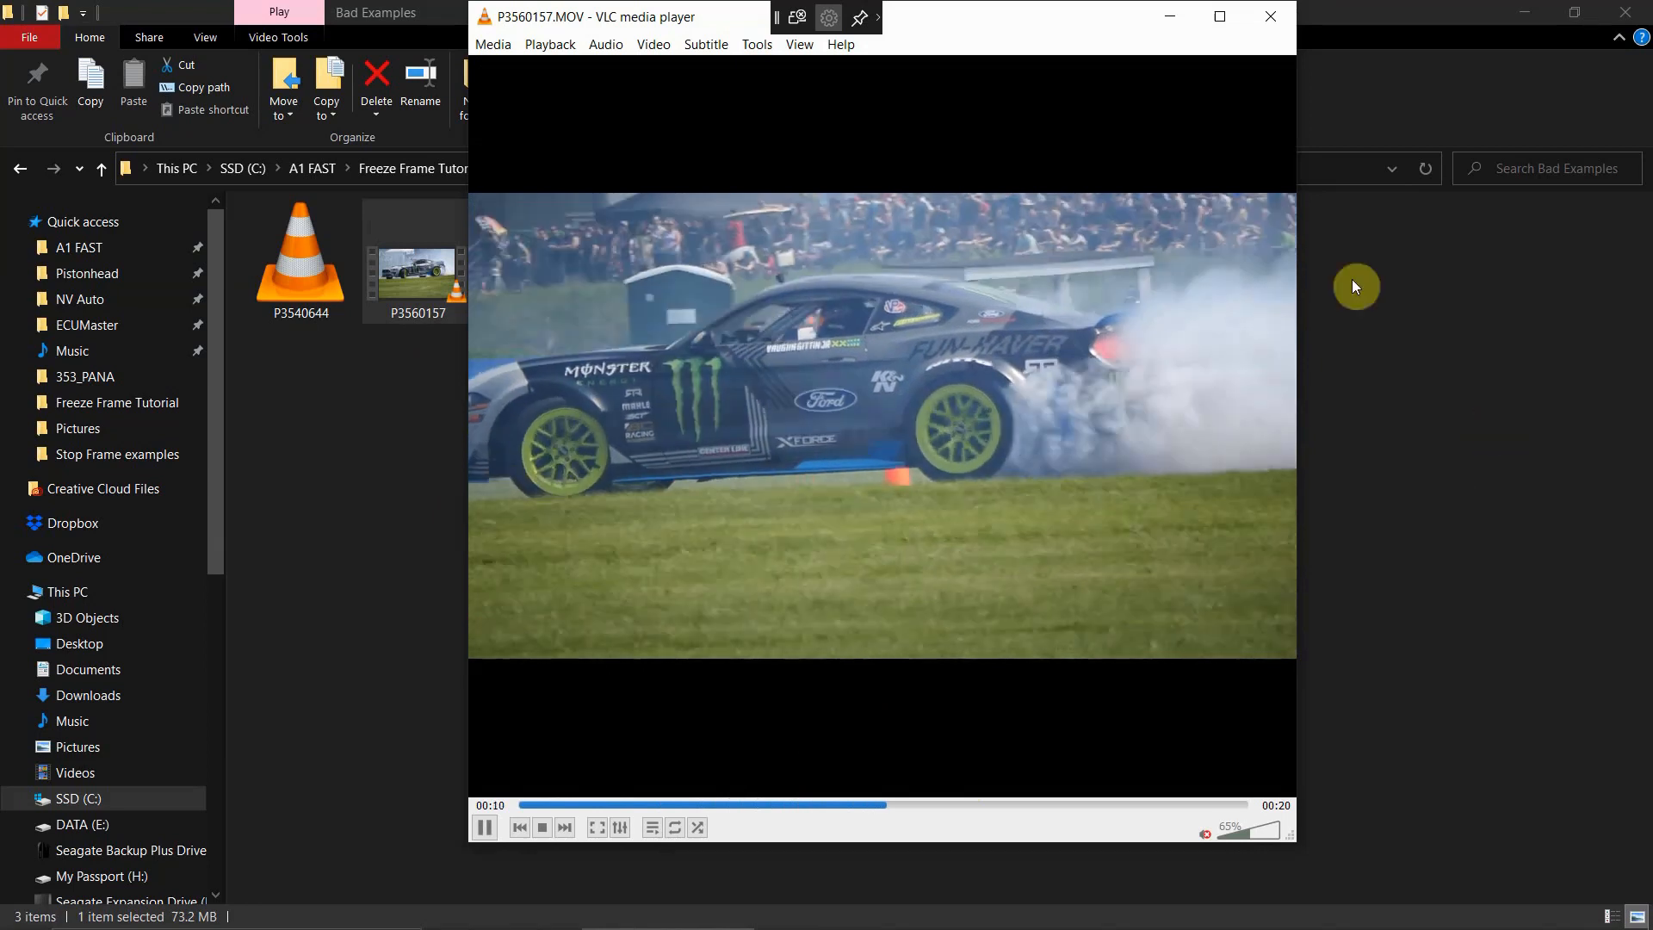
drag(963, 807, 1125, 764)
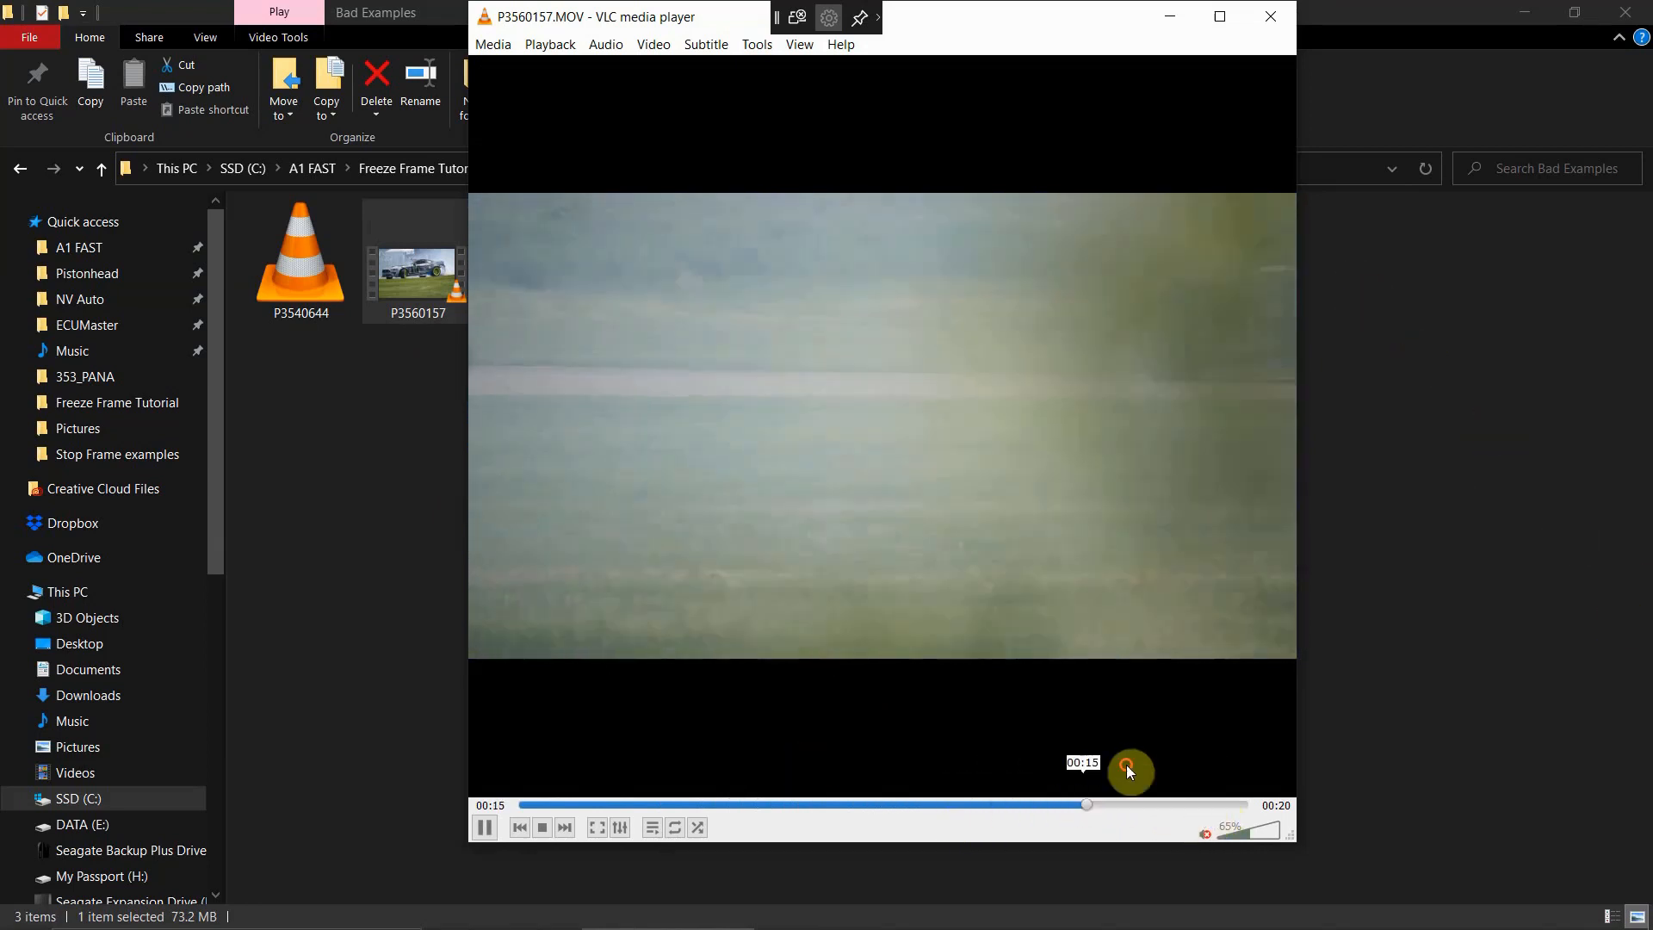
click(1270, 17)
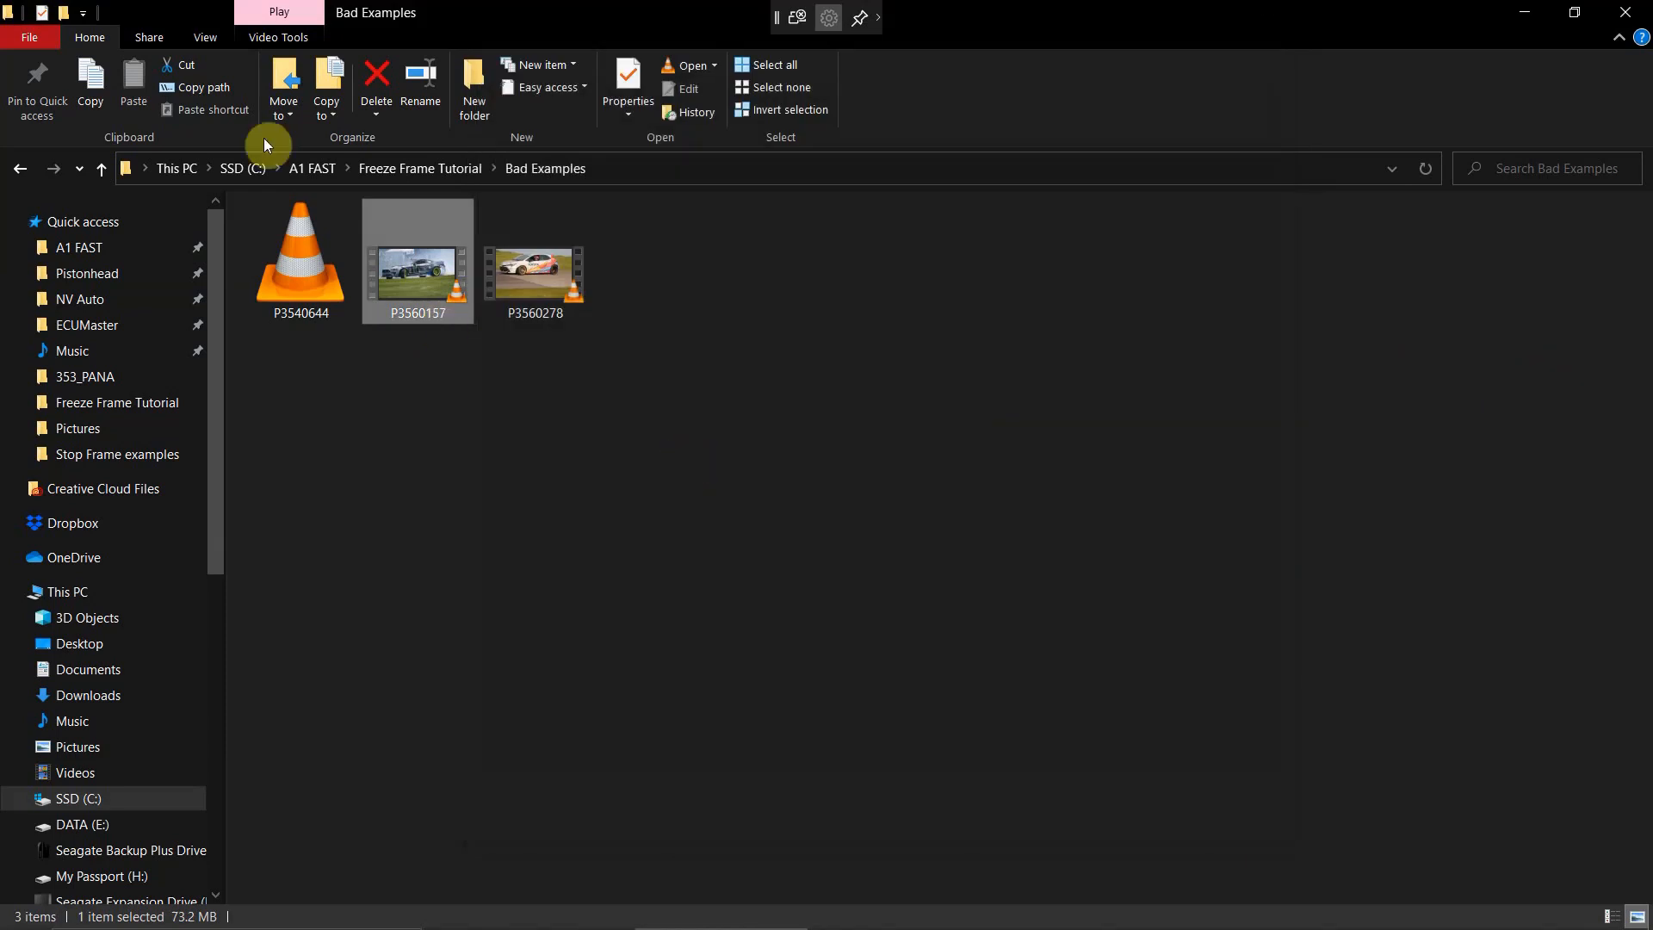
Go up to the Freeze Frame Tutorial folder, play the "too close" clip, and close it.
click(101, 168)
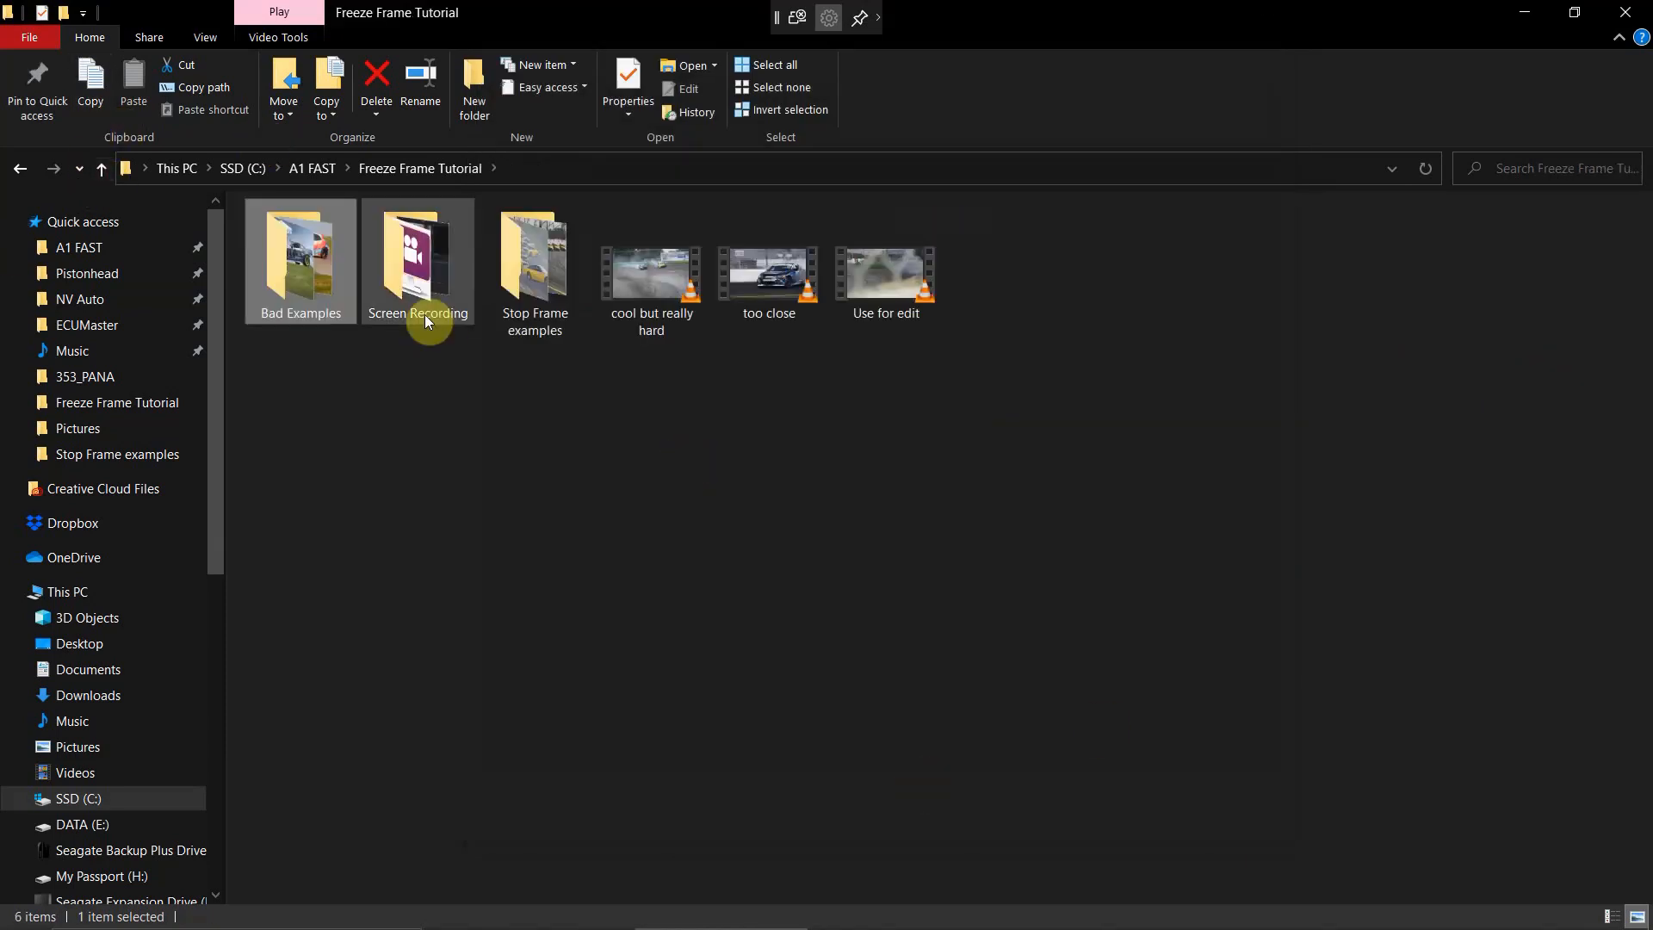
double_click(792, 303)
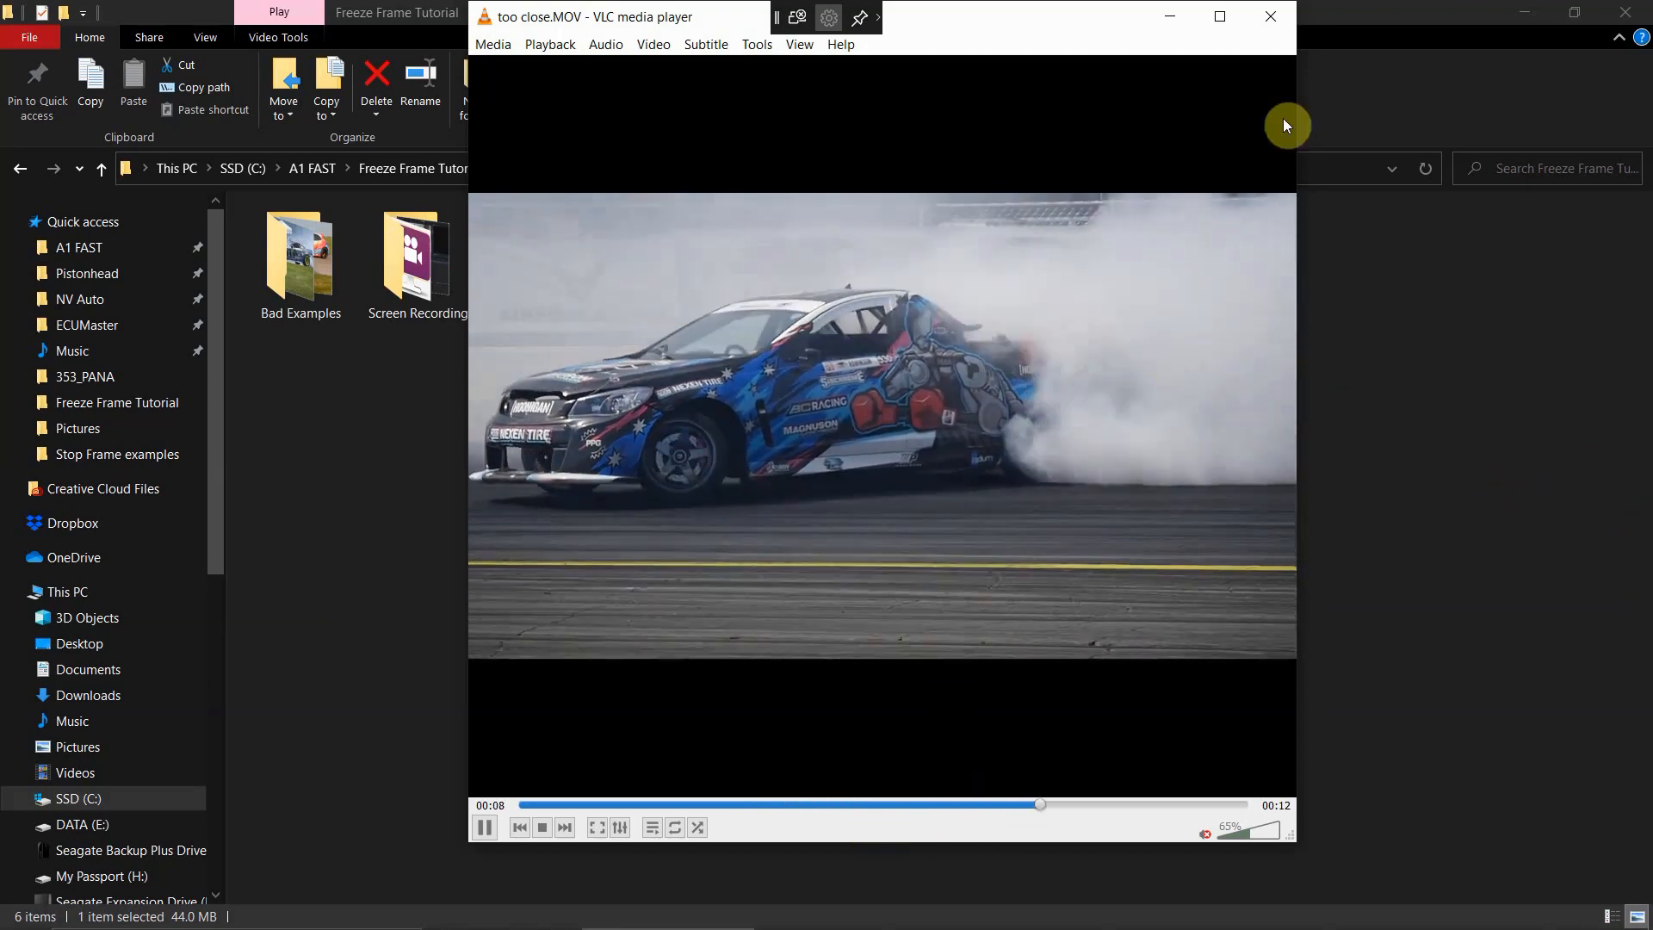
click(1258, 17)
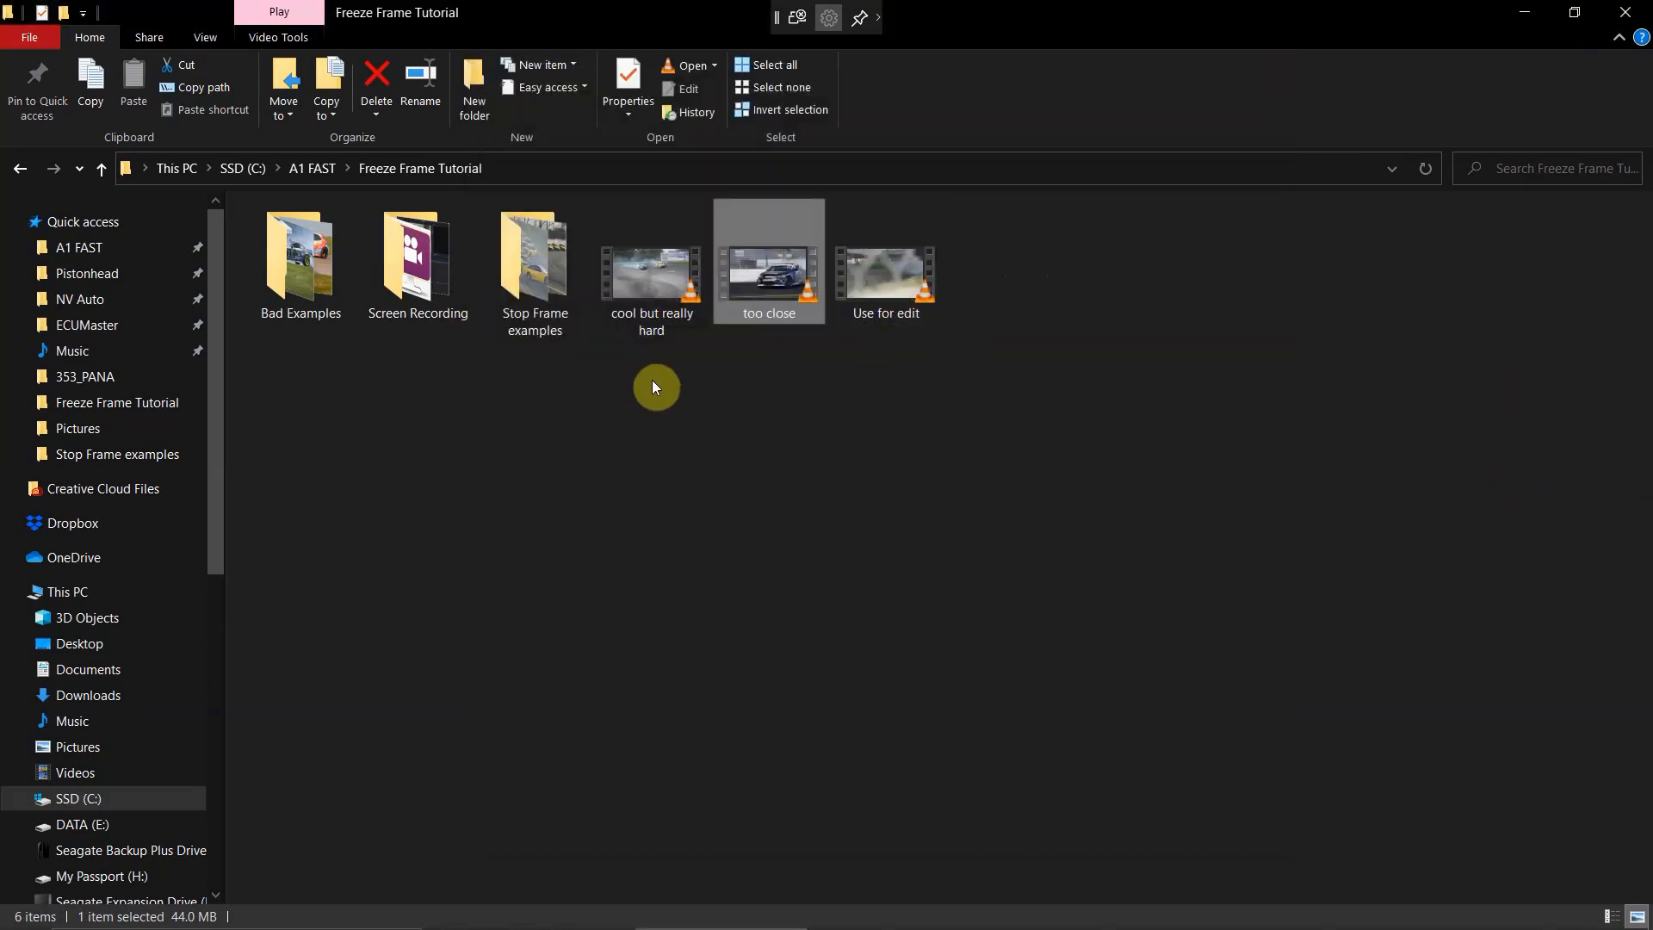
Play the "cool but really hard" clip, jump back to review the two-car drift, and close it.
double_click(649, 313)
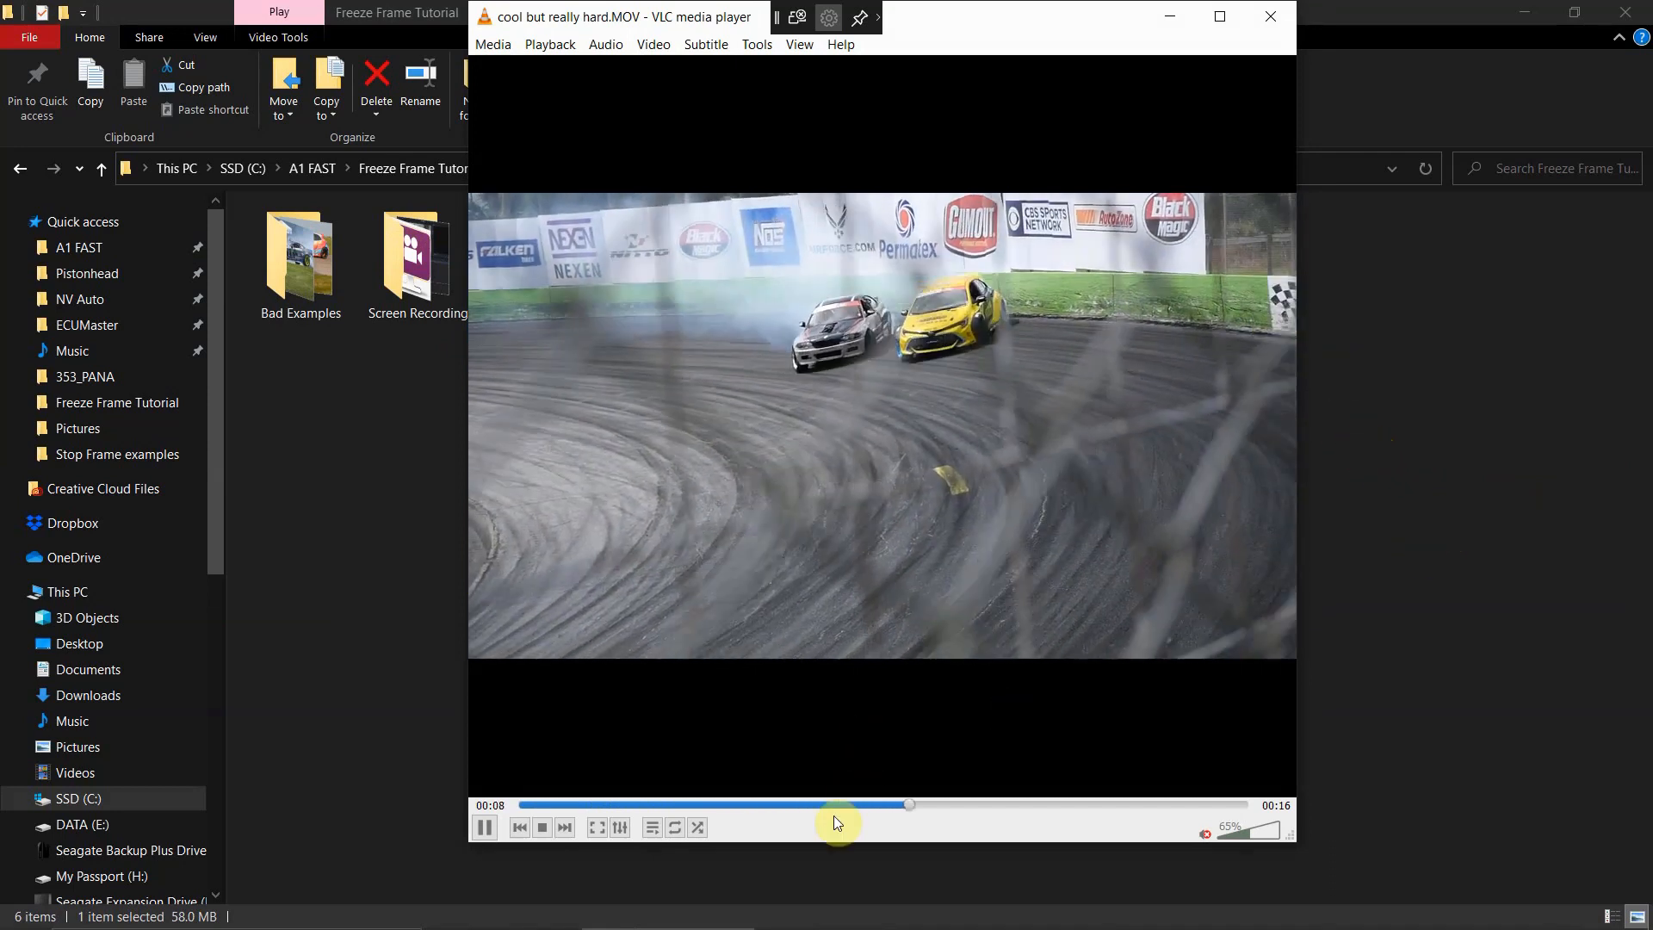
click(735, 792)
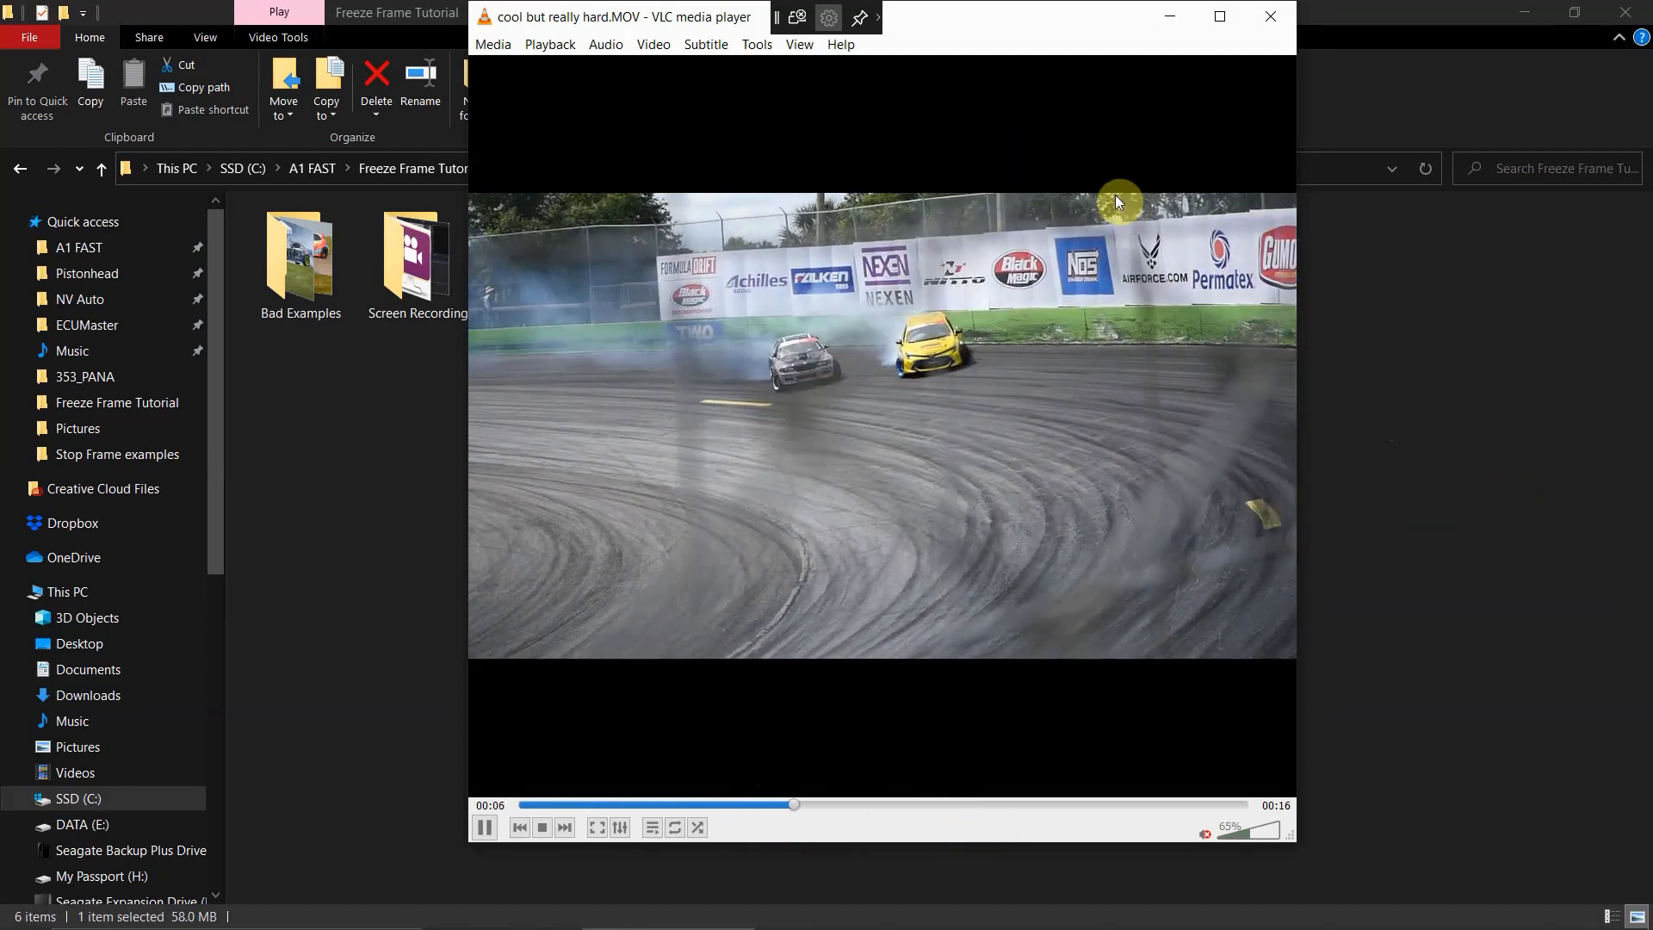
click(1270, 18)
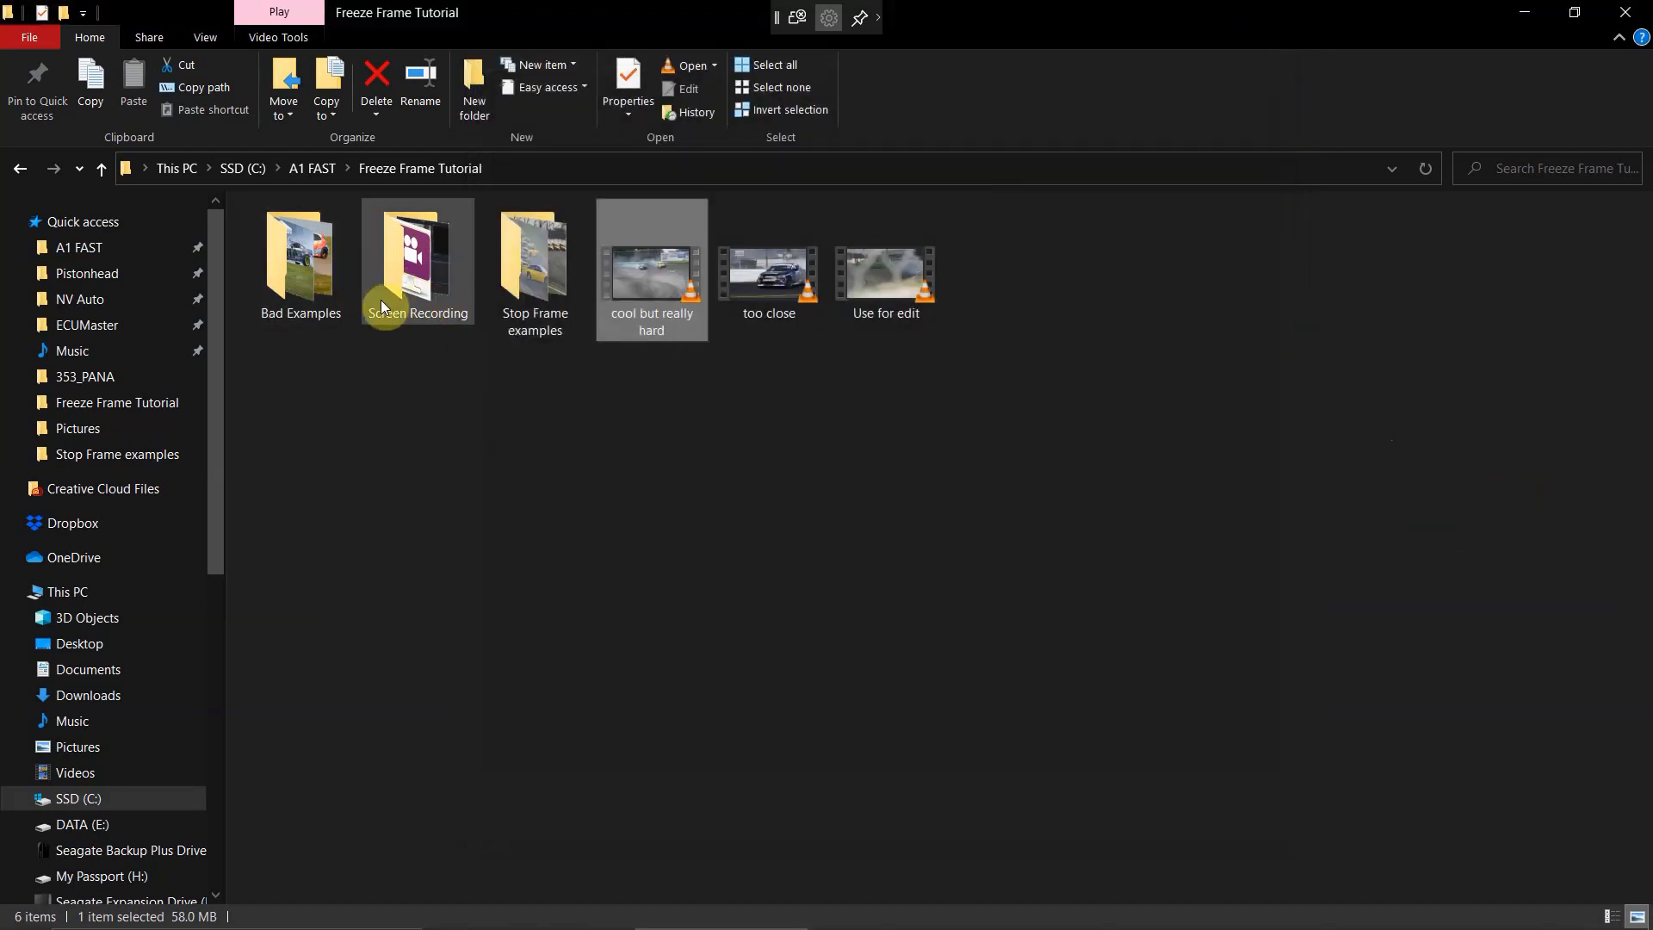
Open the Stop Frame examples folder, play and skim forward through the clip starting with 66887964, and close the player.
double_click(493, 279)
scroll(792, 591, down, 1)
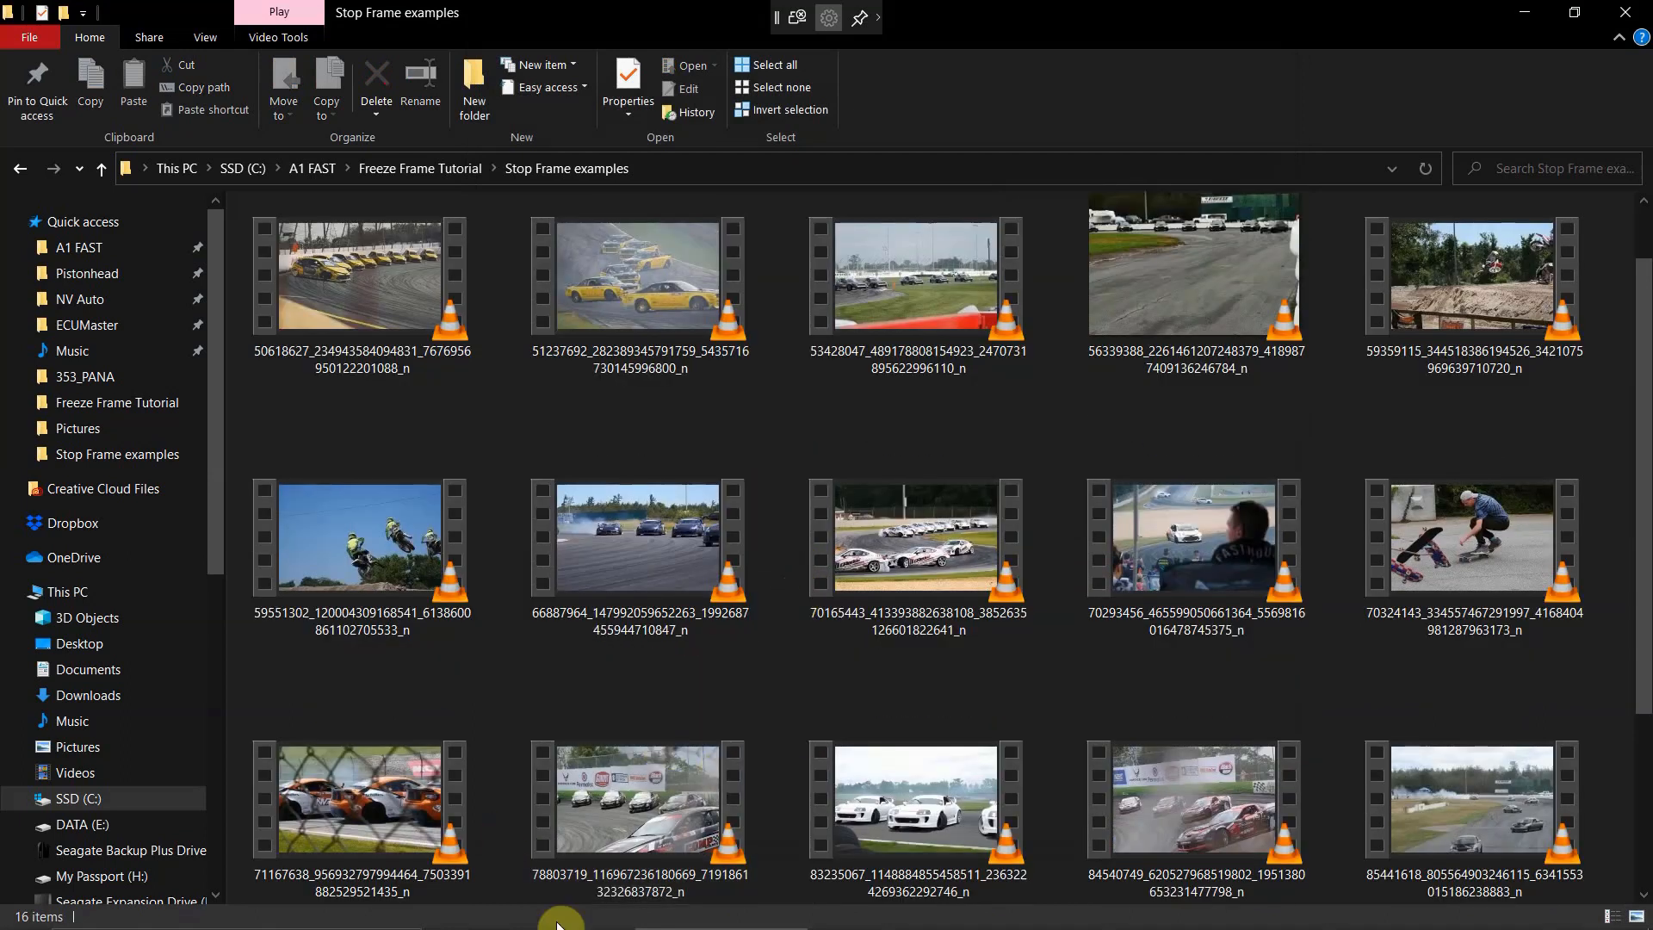
scroll(594, 678, down, 3)
double_click(675, 225)
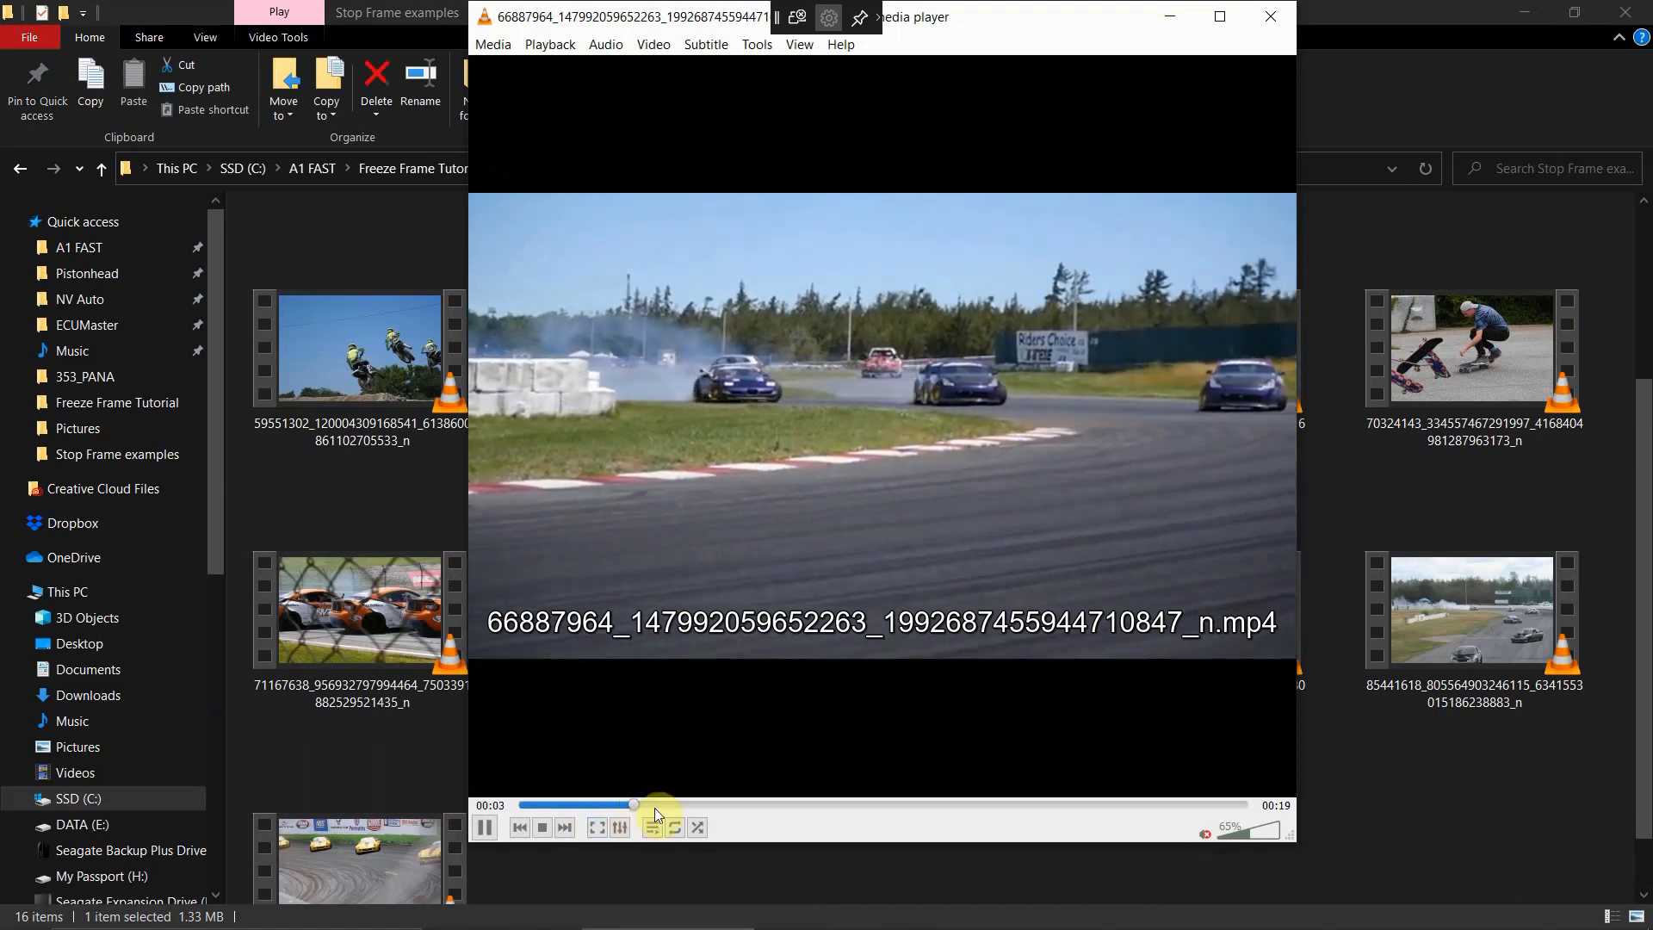
drag(678, 806, 917, 809)
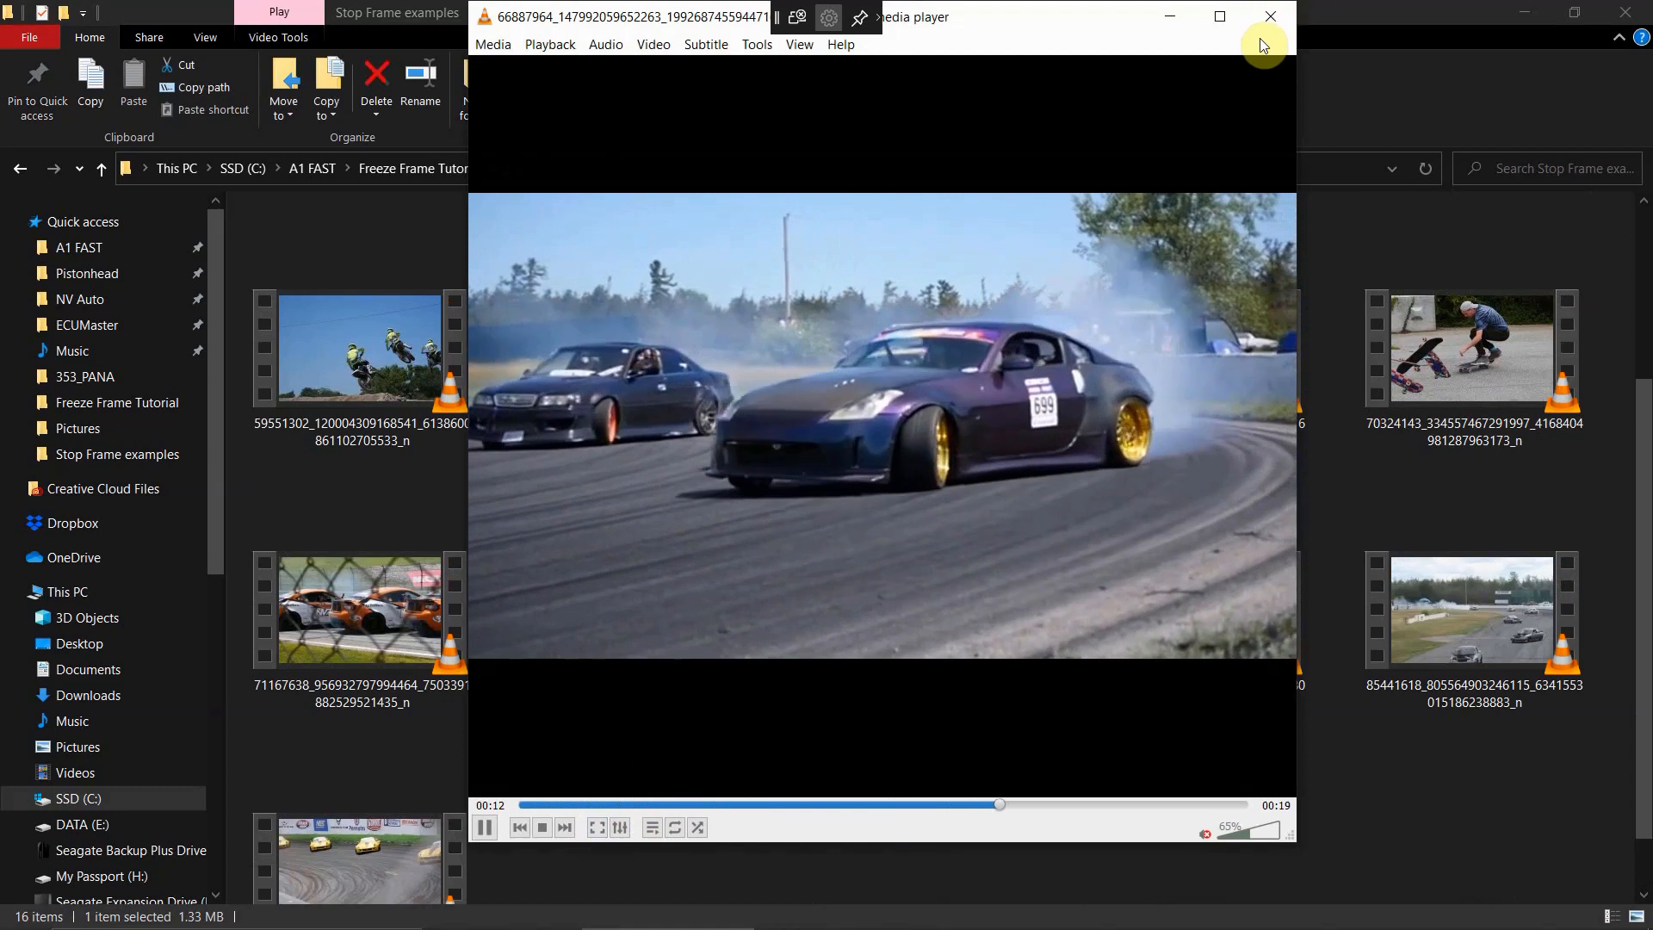
click(1269, 16)
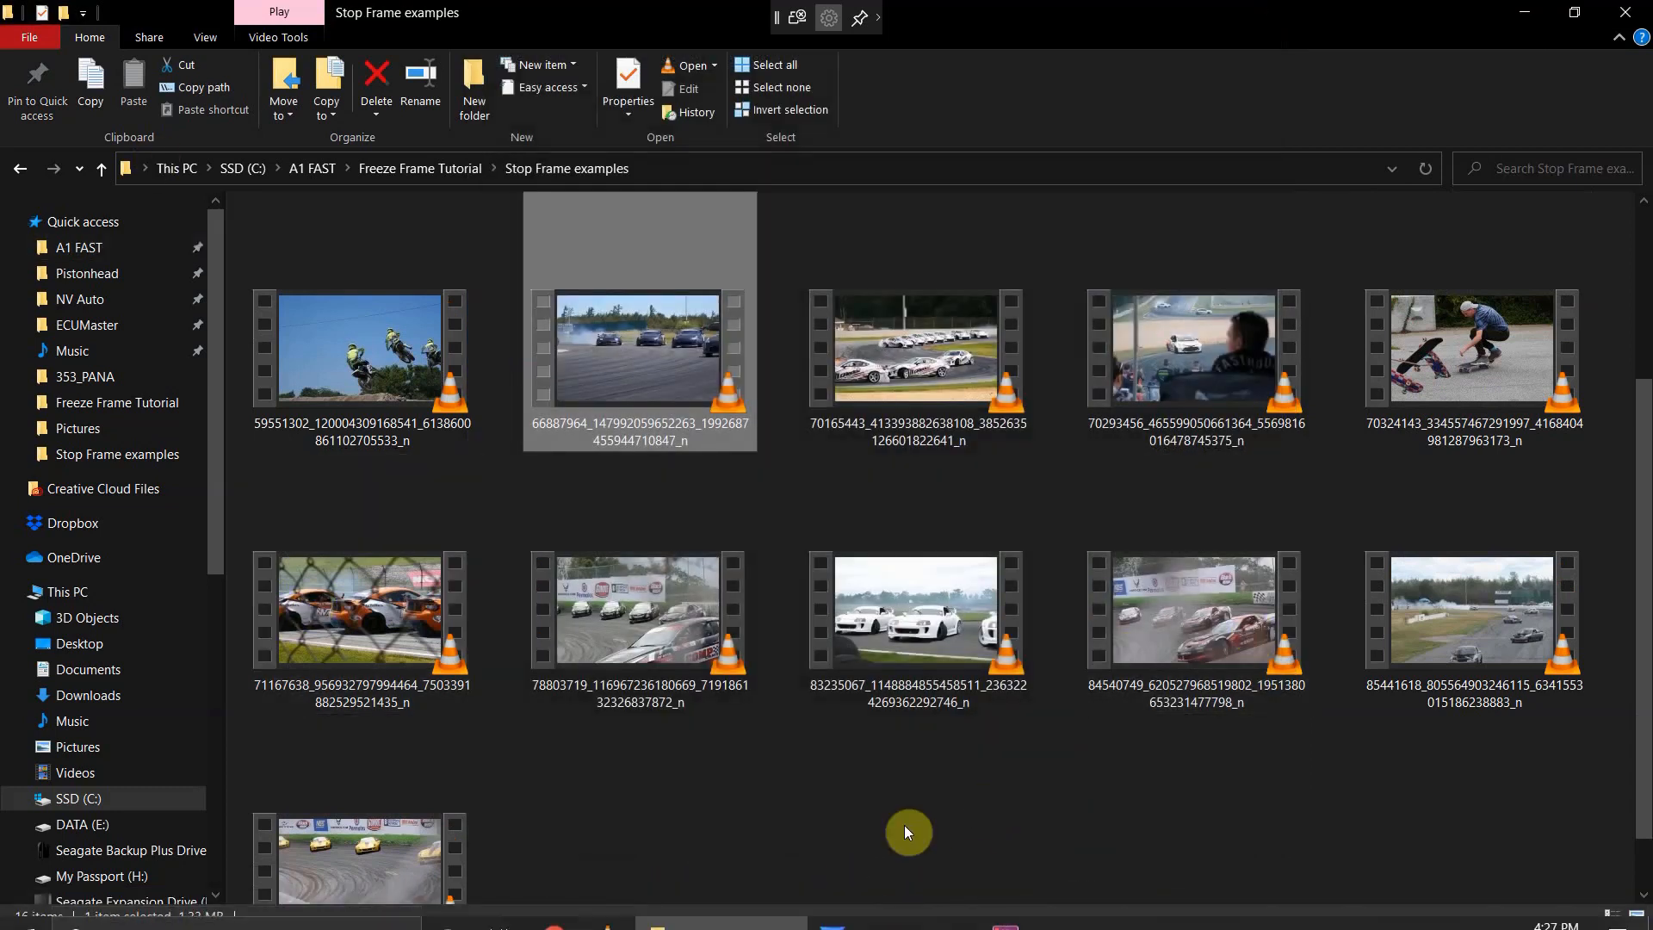
Switch to HitFilm Pro, rewind the trimmer, and place Use for edit.MOV at the start of Video 1, keeping the existing sequence settings.
click(882, 921)
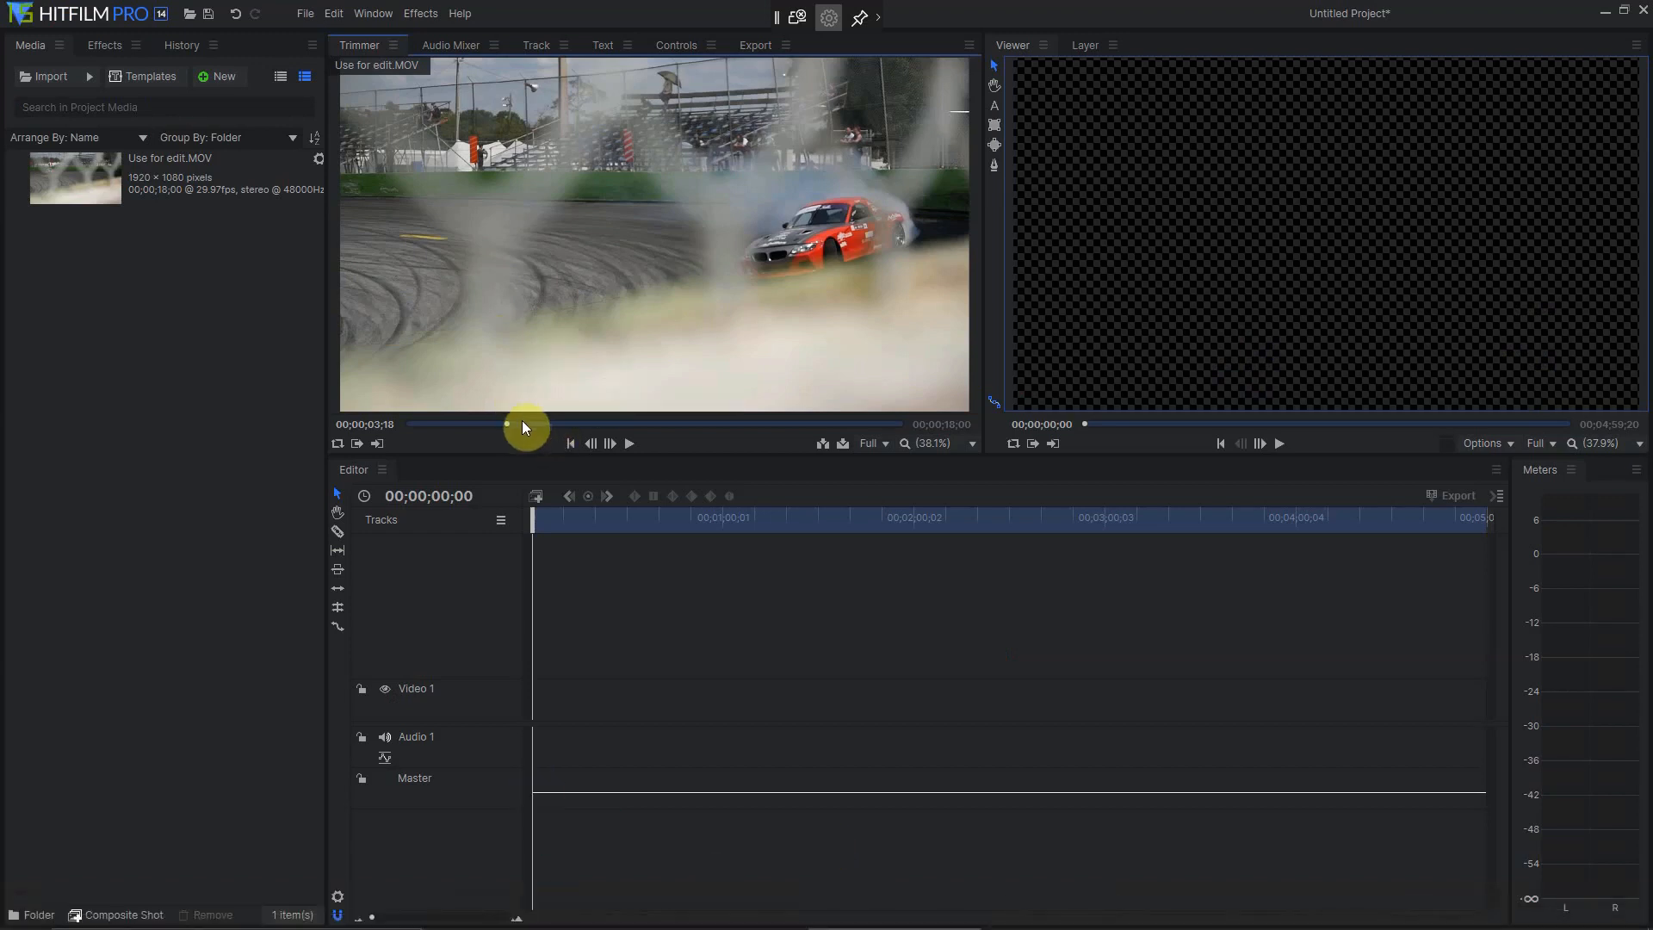
drag(500, 425, 360, 423)
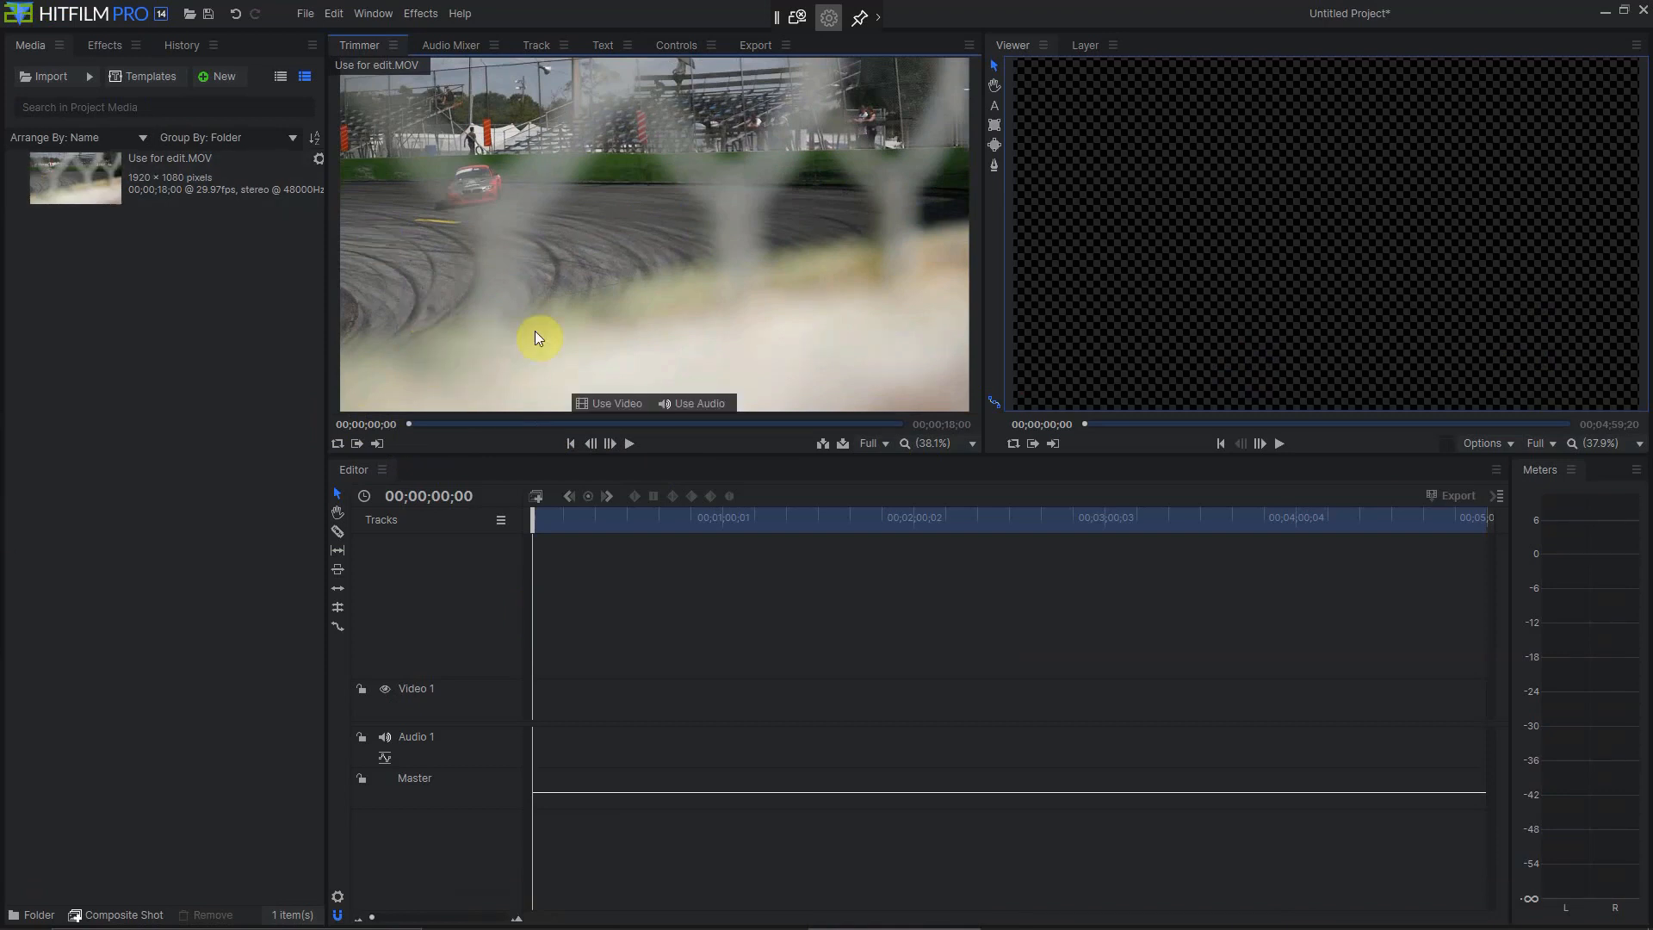
drag(70, 177, 534, 710)
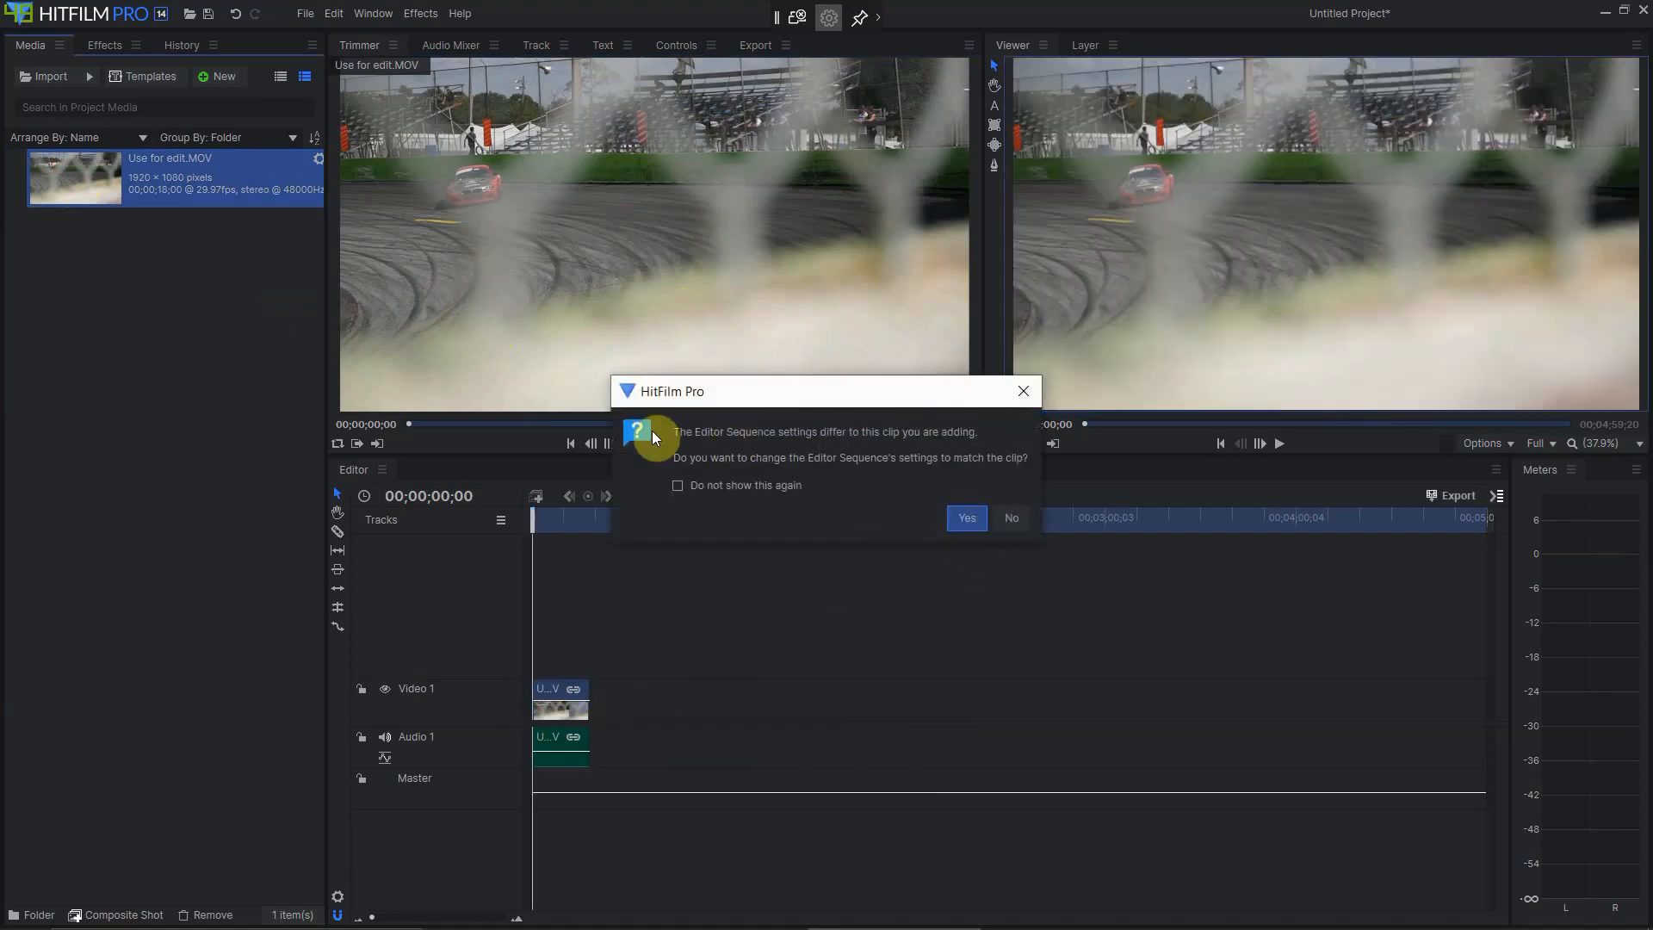
click(1010, 520)
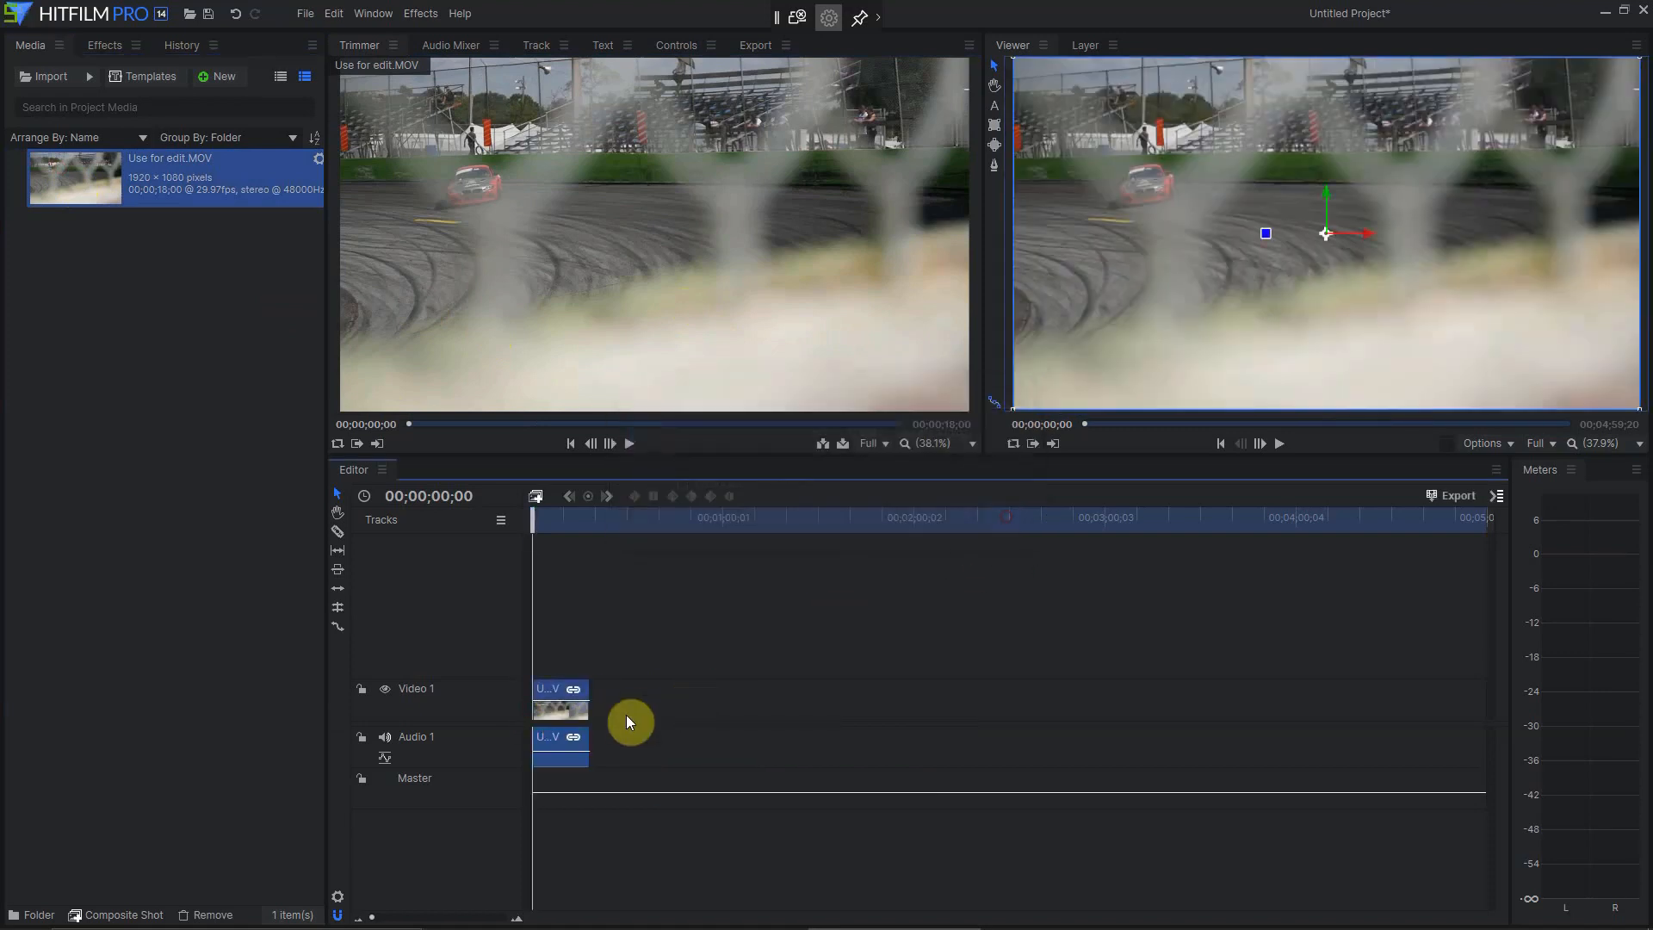
Make a composite shot from the Use for edit.MOV clip using the selected clip's properties, and add the footage as two more layers.
right_click(565, 689)
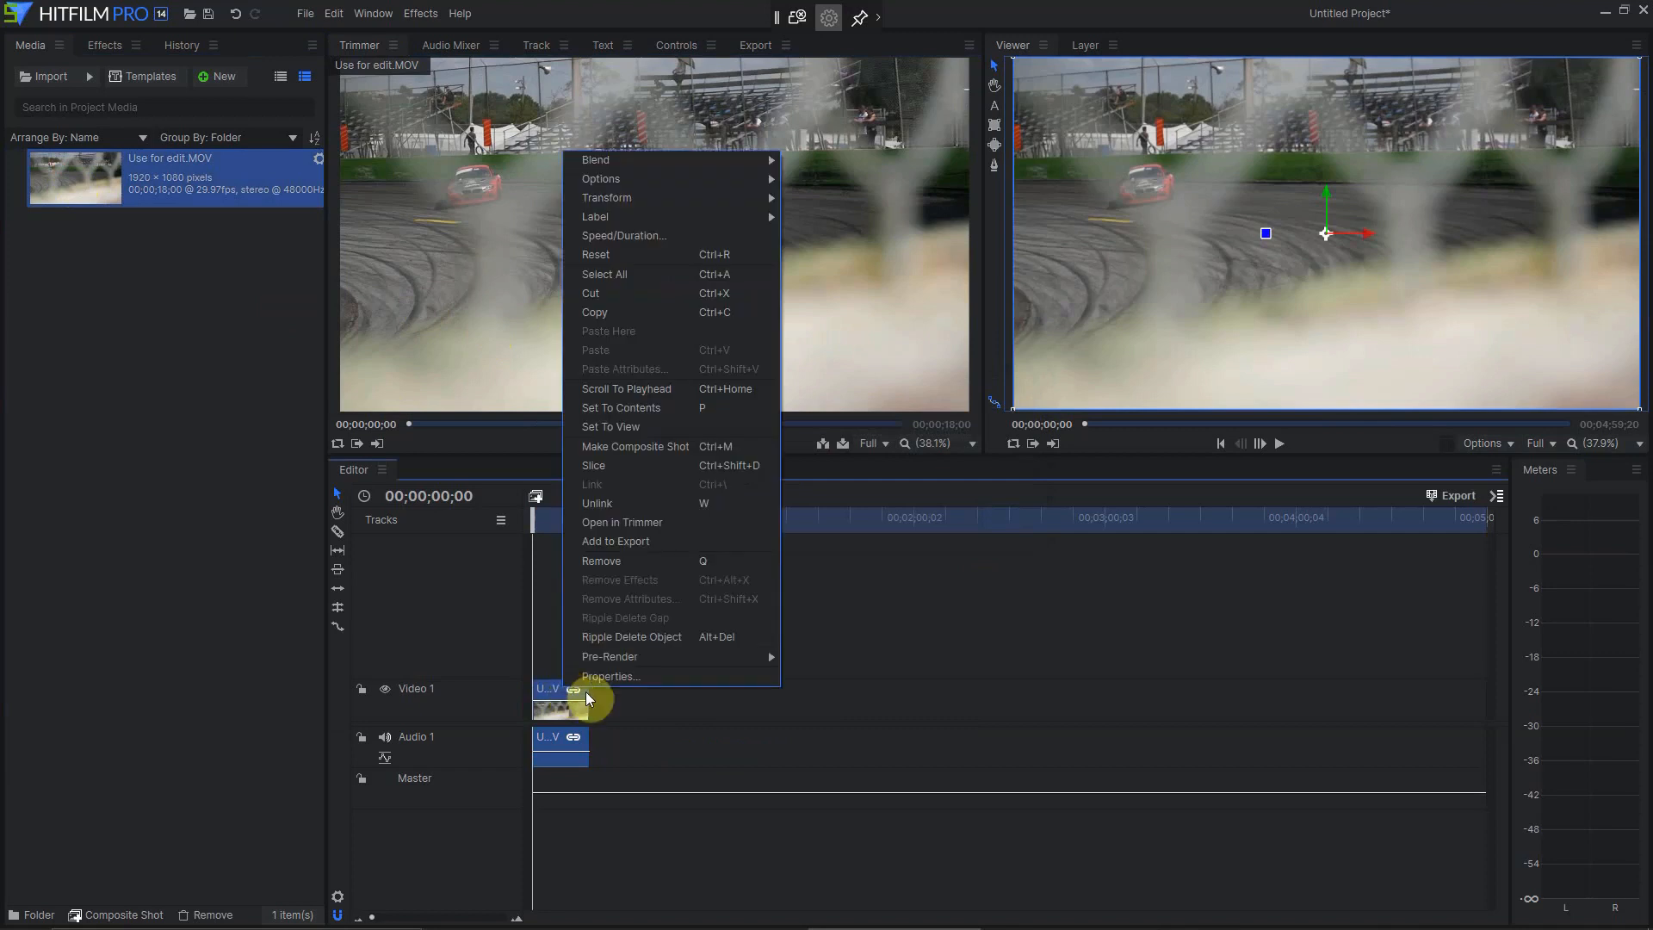
click(626, 447)
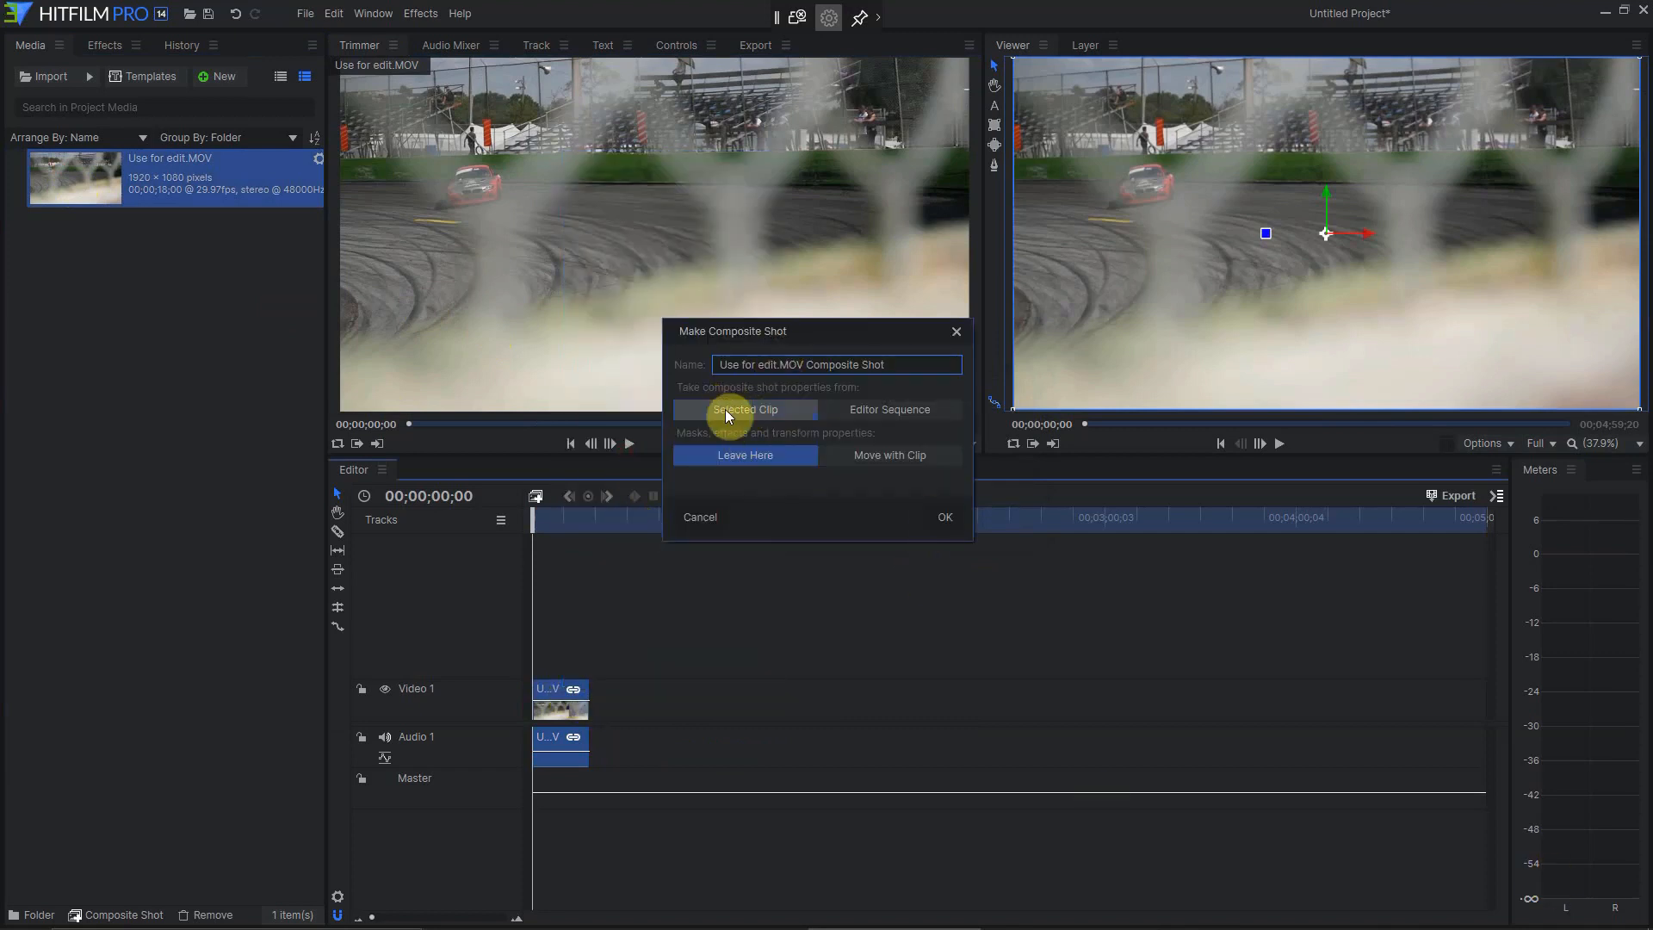
click(945, 519)
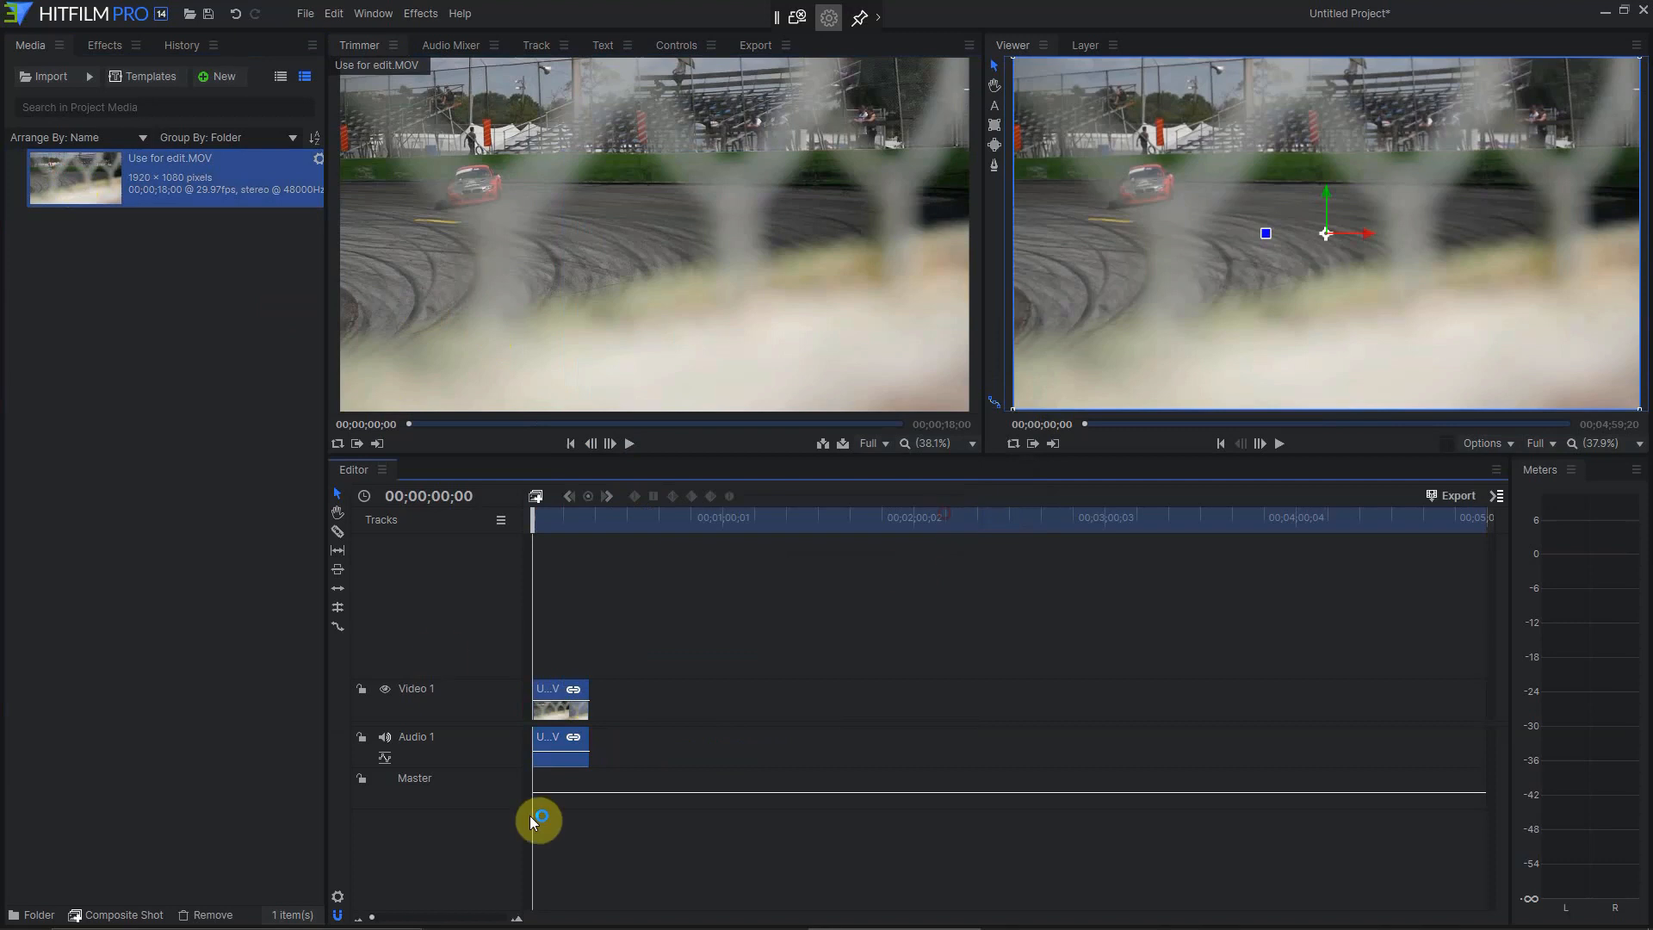
drag(40, 195, 660, 802)
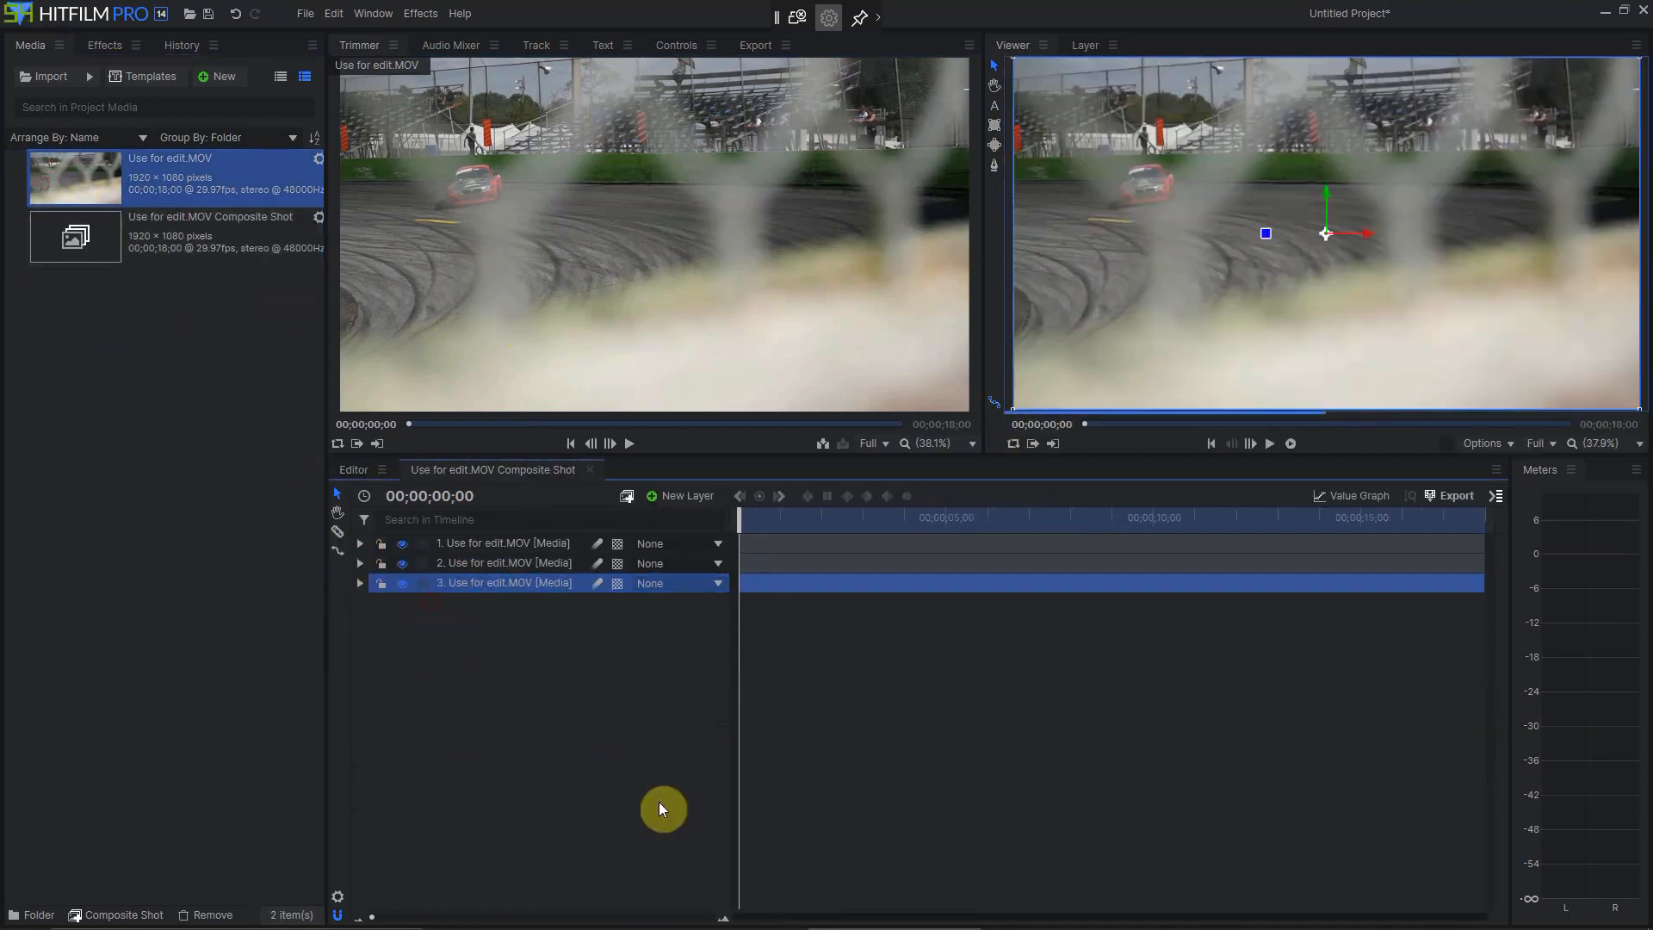
drag(738, 514, 1305, 591)
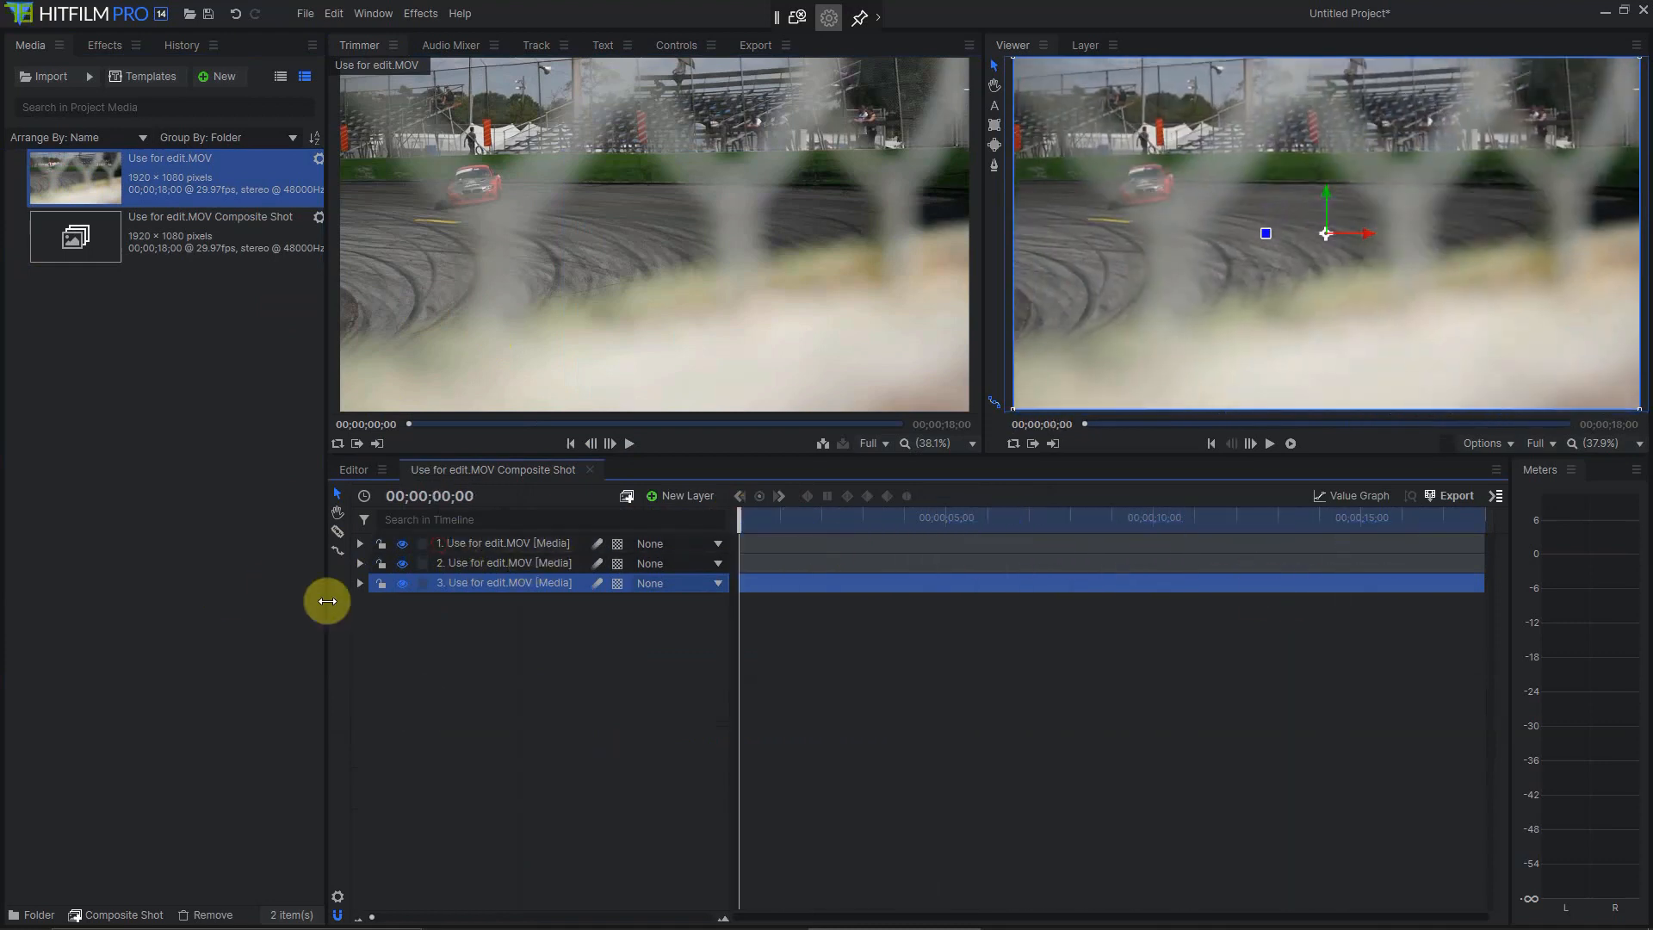
Rename the topmost Use for edit.MOV layer as Tracking.
click(489, 540)
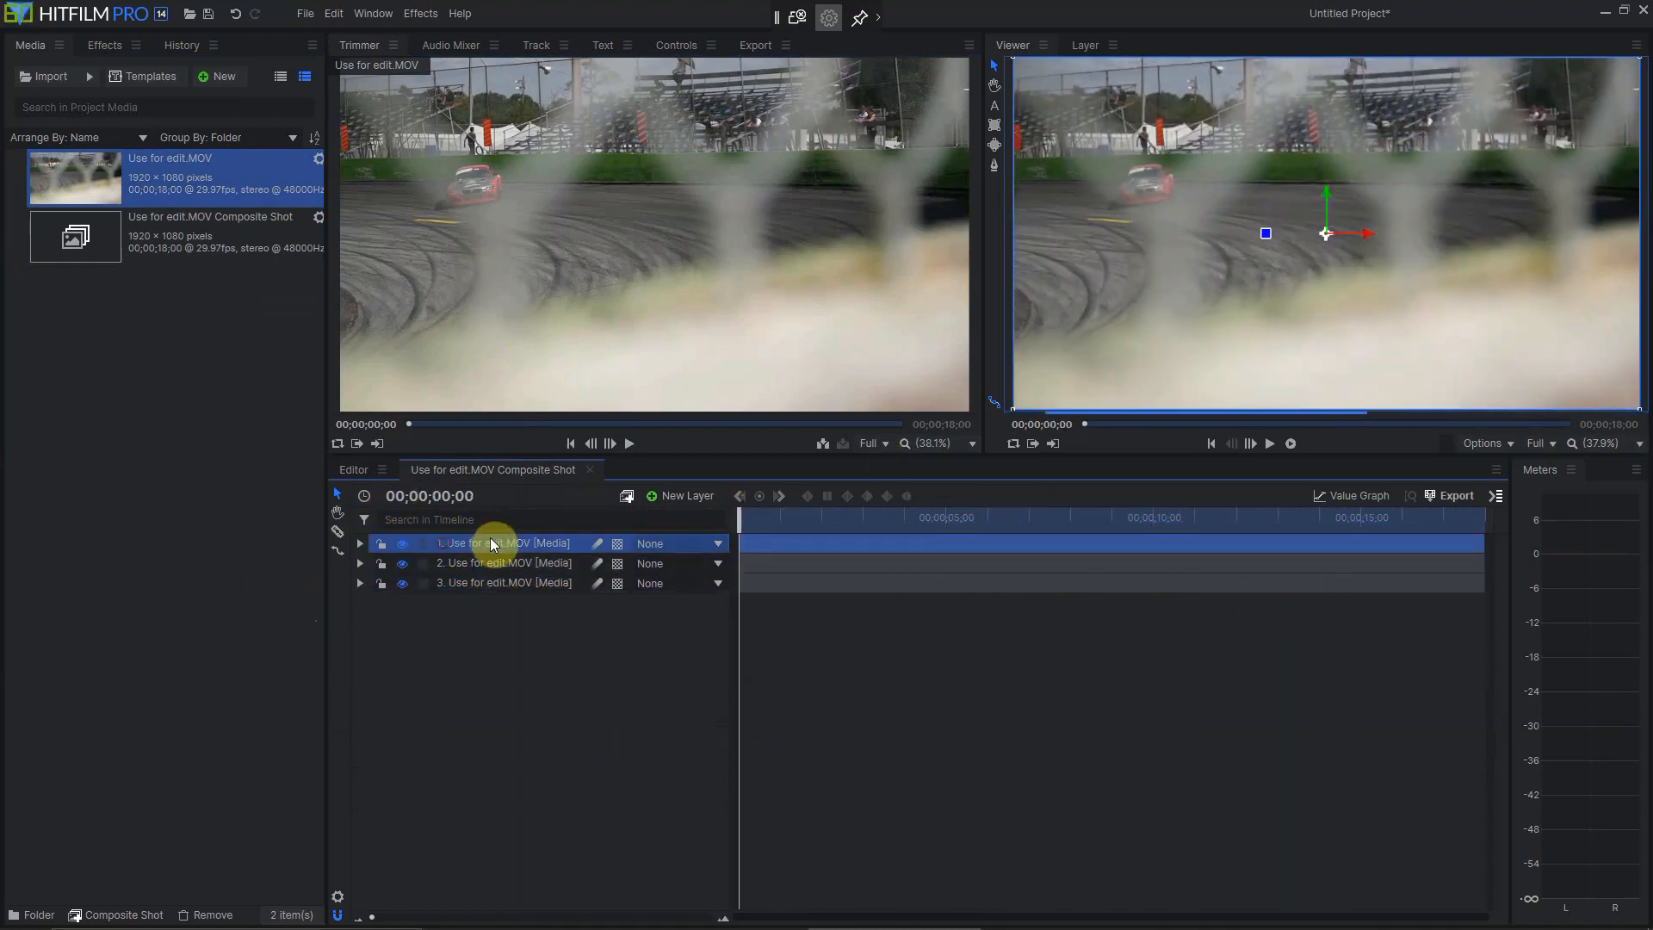
right_click(489, 542)
click(480, 544)
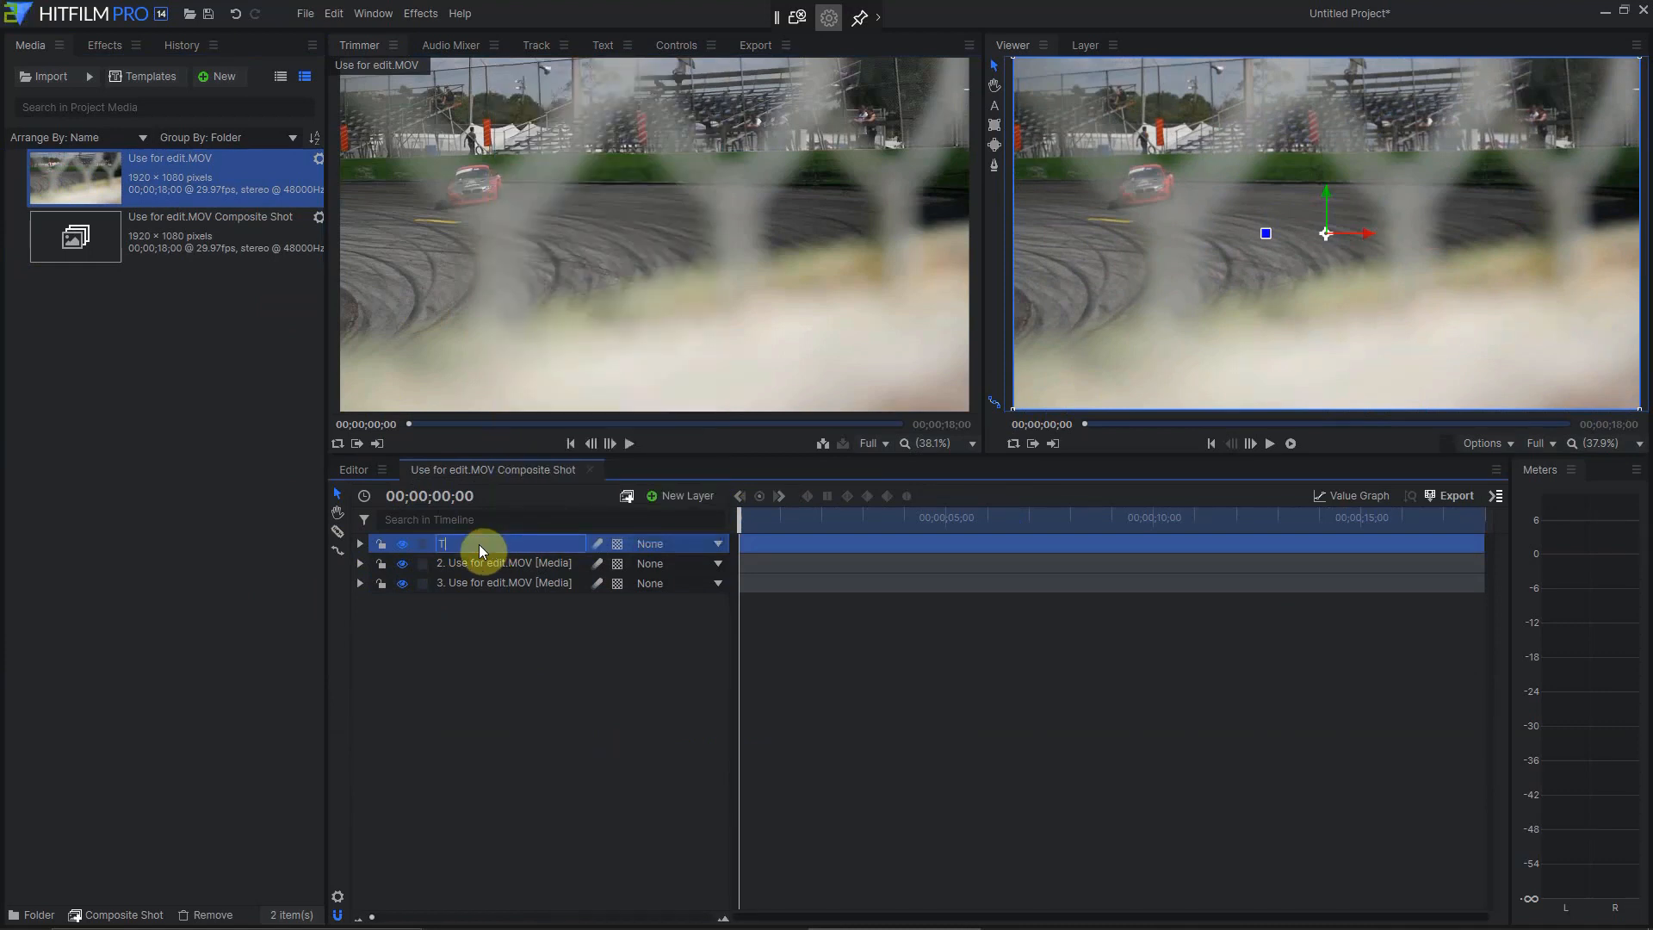
key(Return)
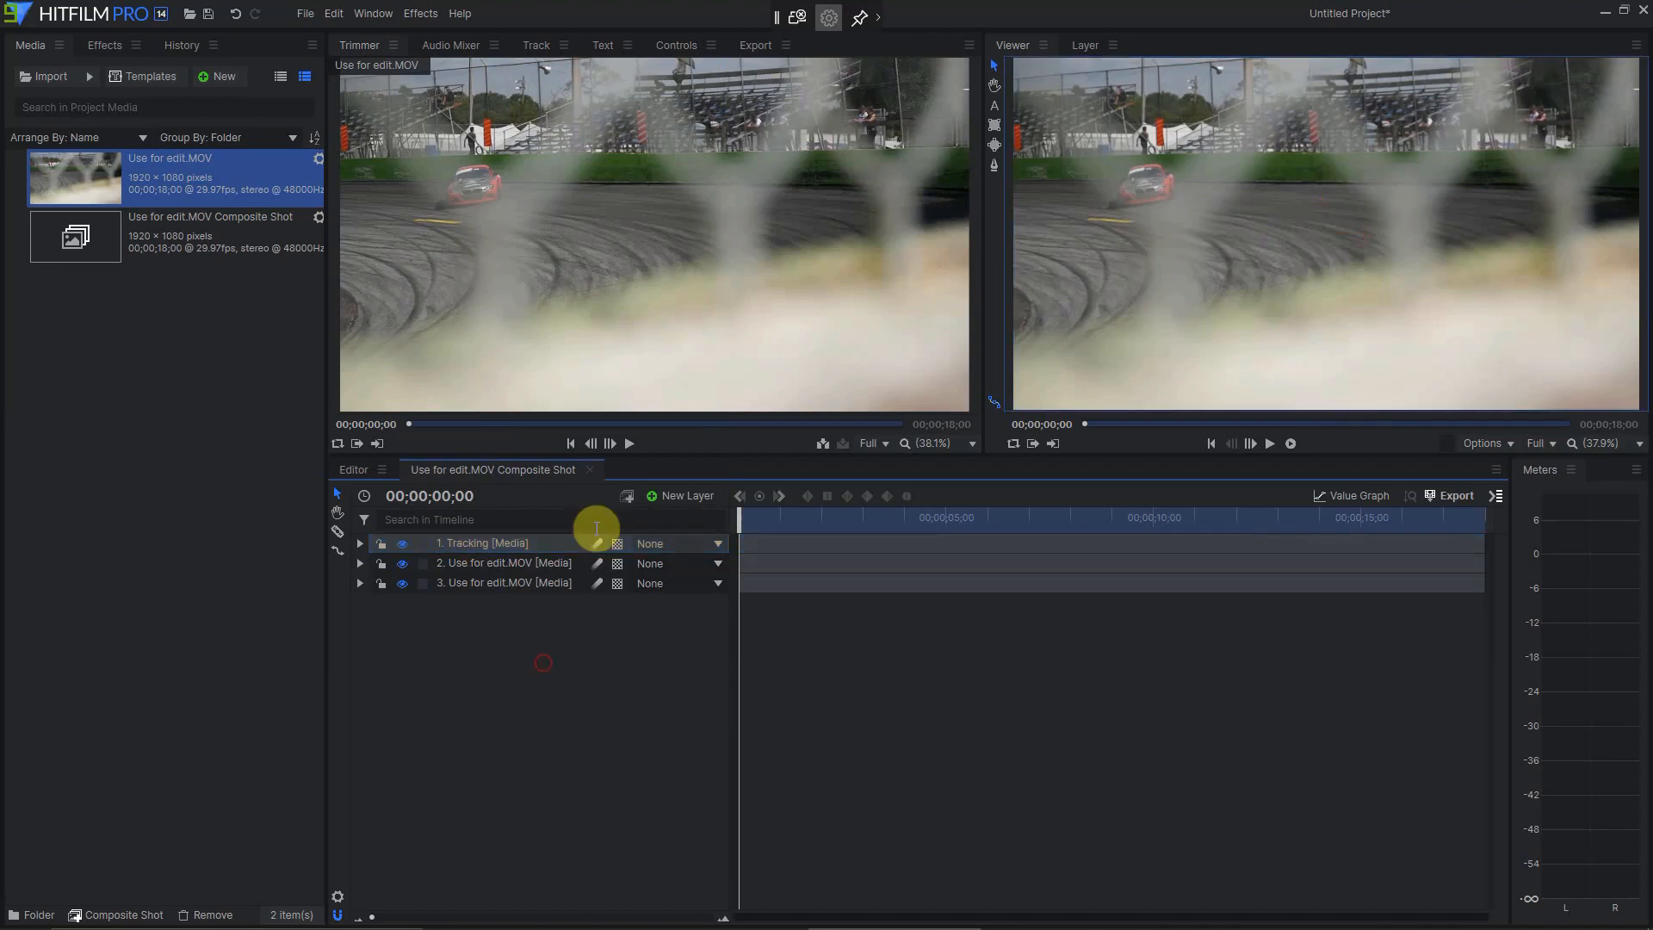
Add a new point layer and move it beneath all the media layers.
click(674, 497)
click(664, 610)
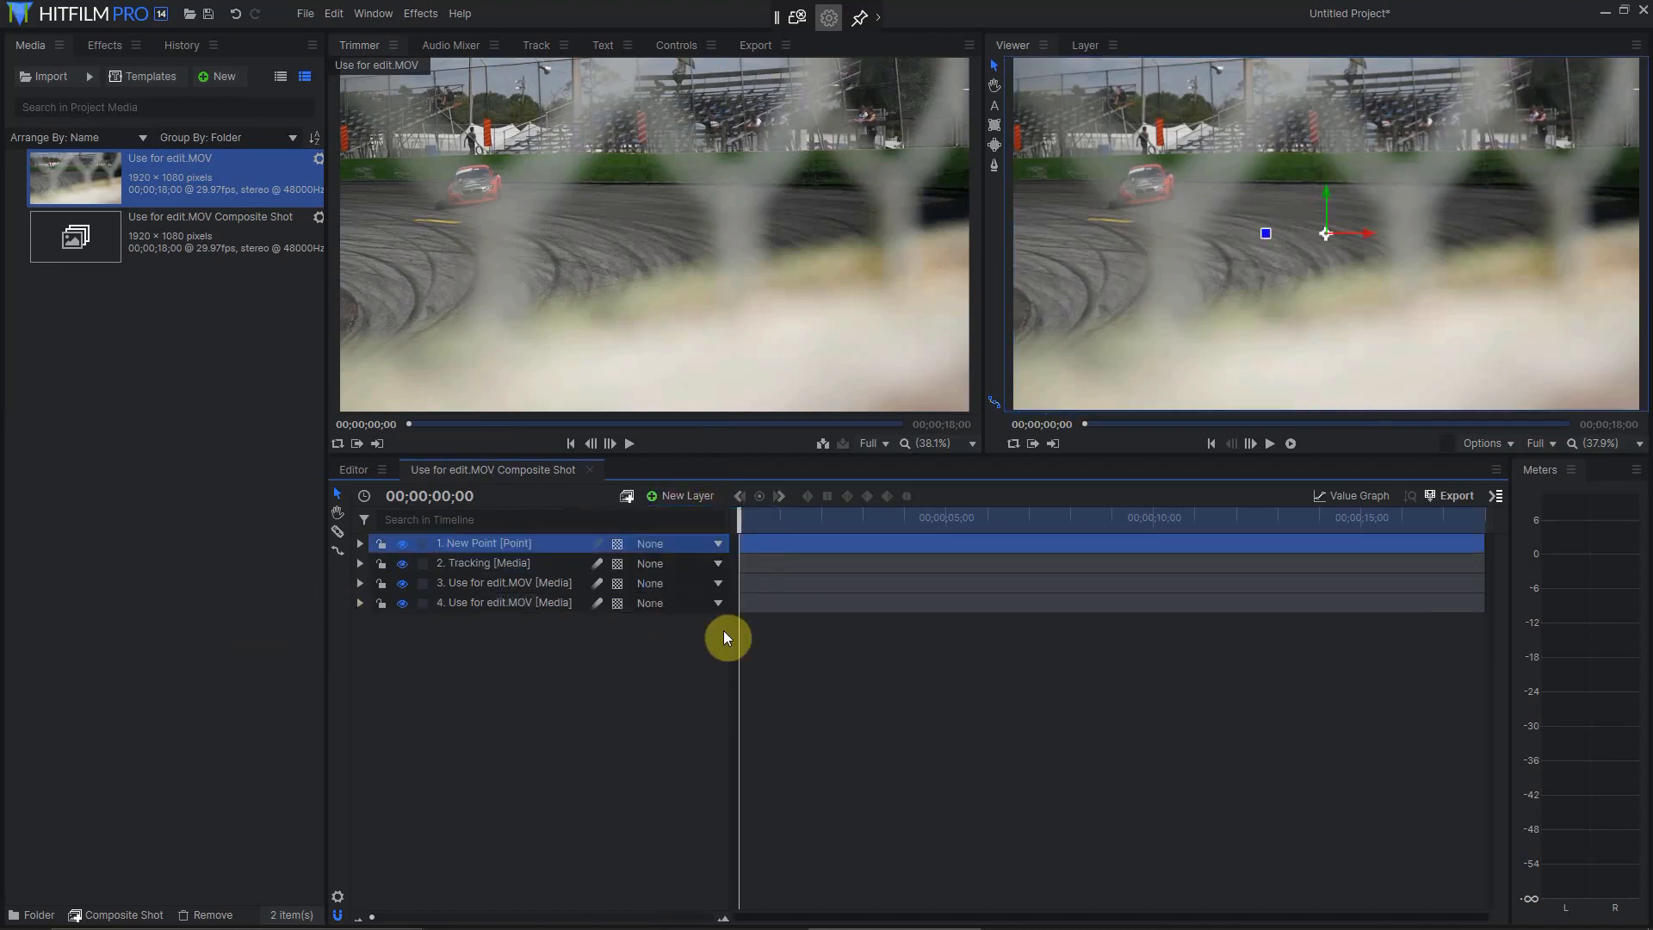
drag(468, 547, 397, 625)
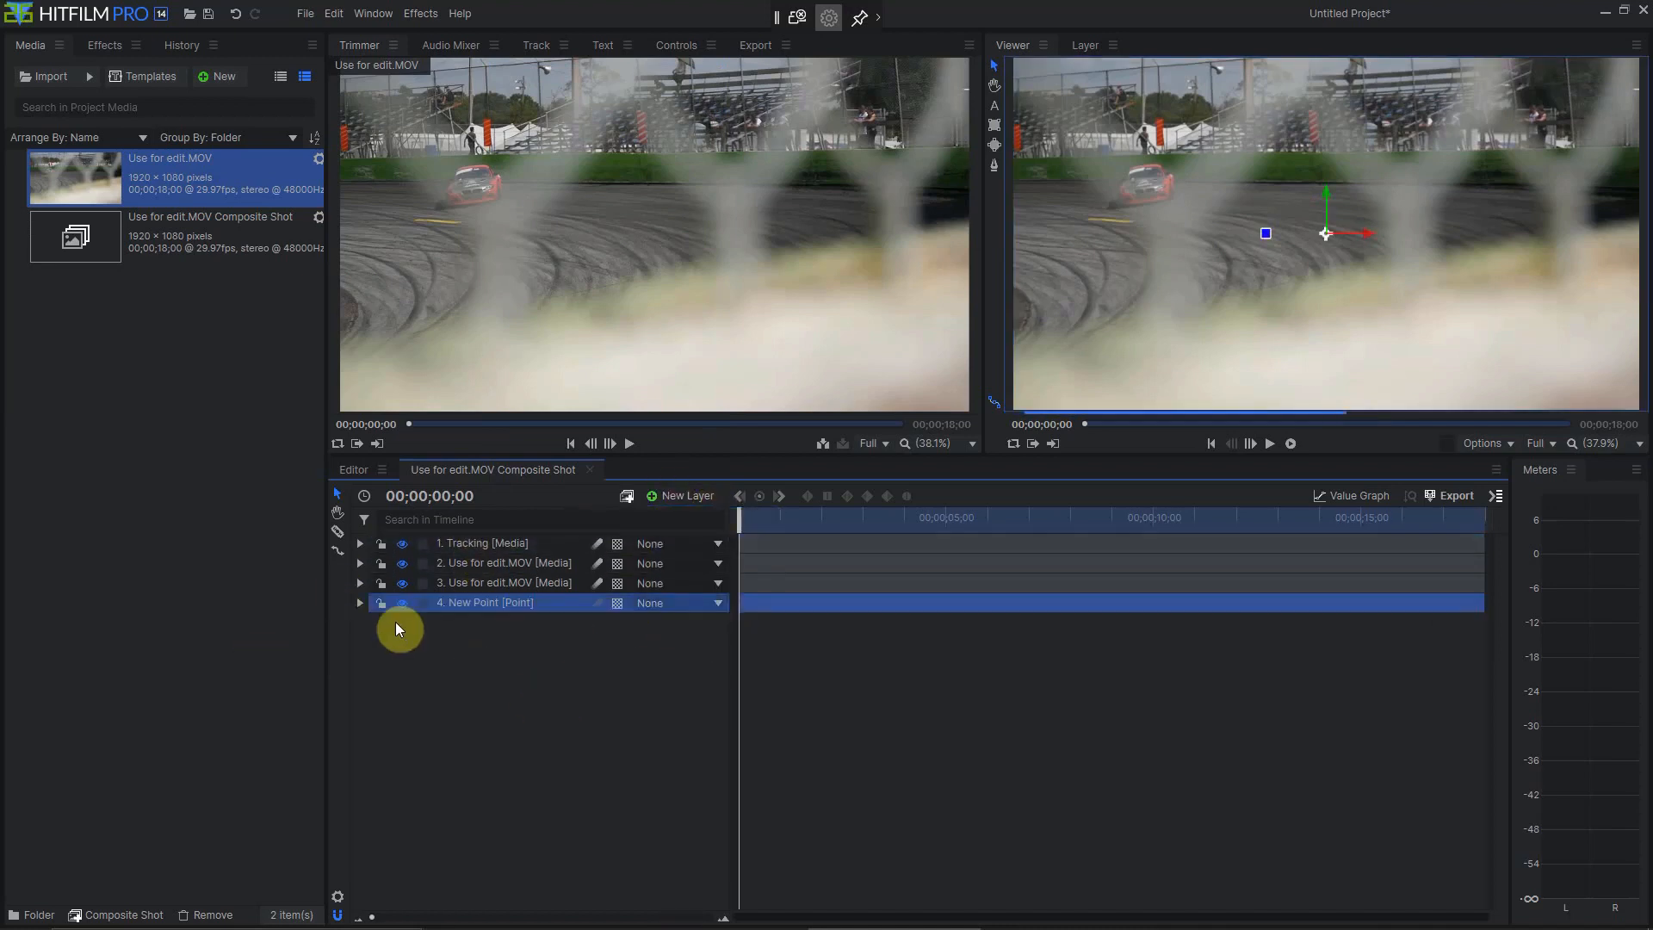
Rename the new point layer as Tracking.
right_click(455, 605)
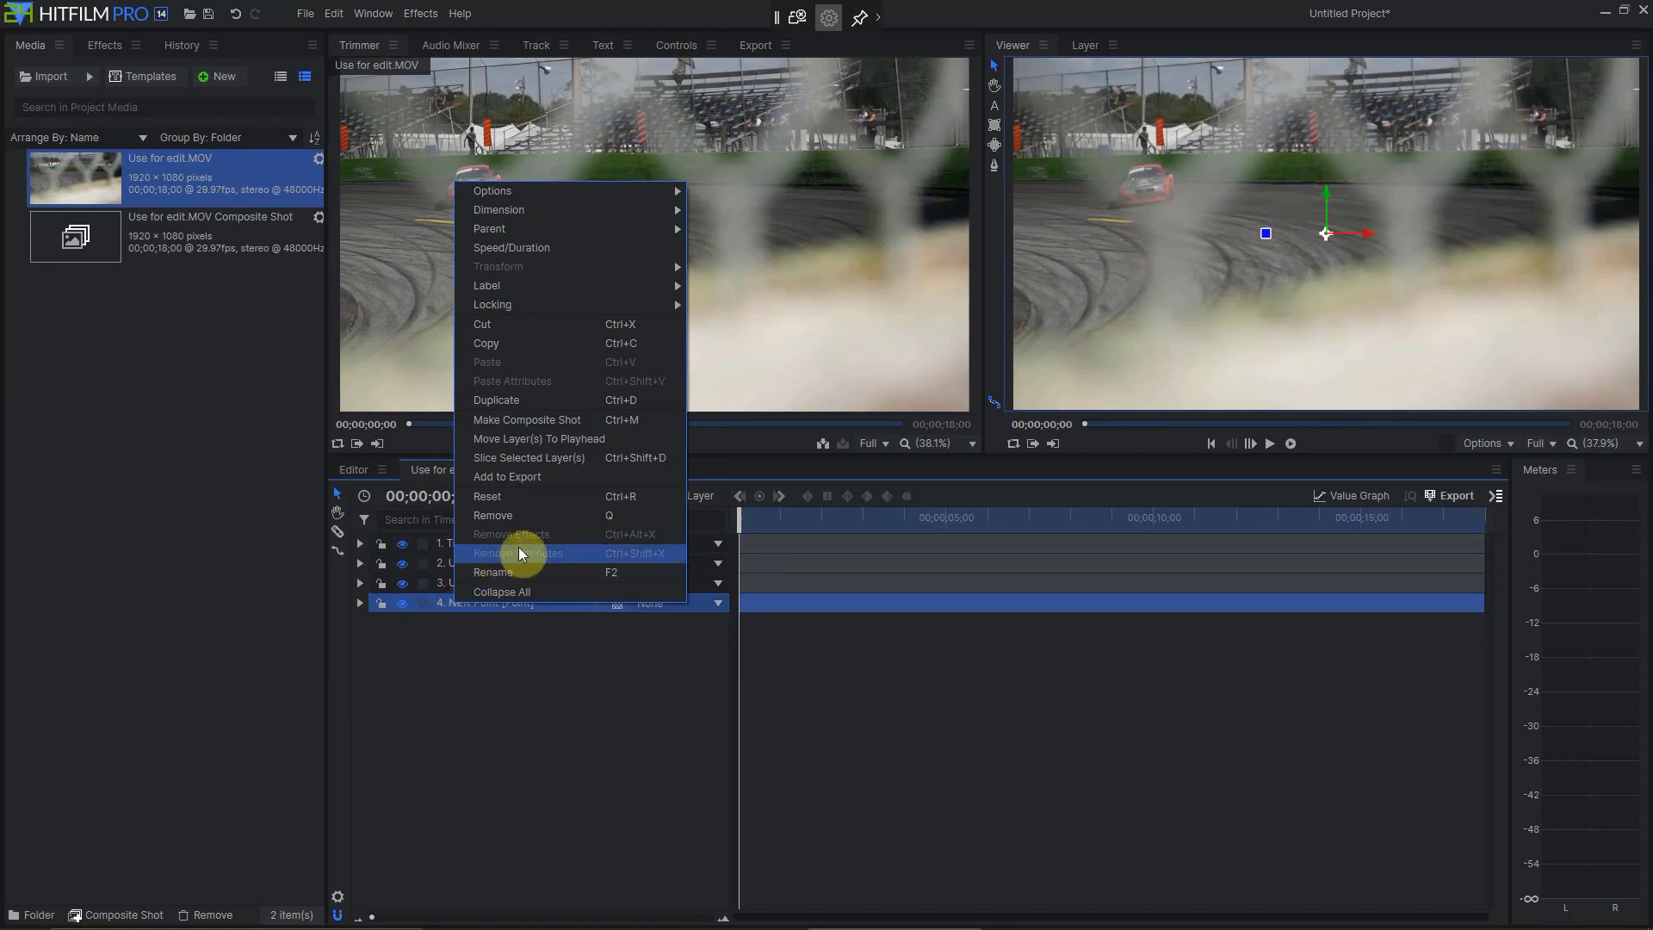
click(467, 628)
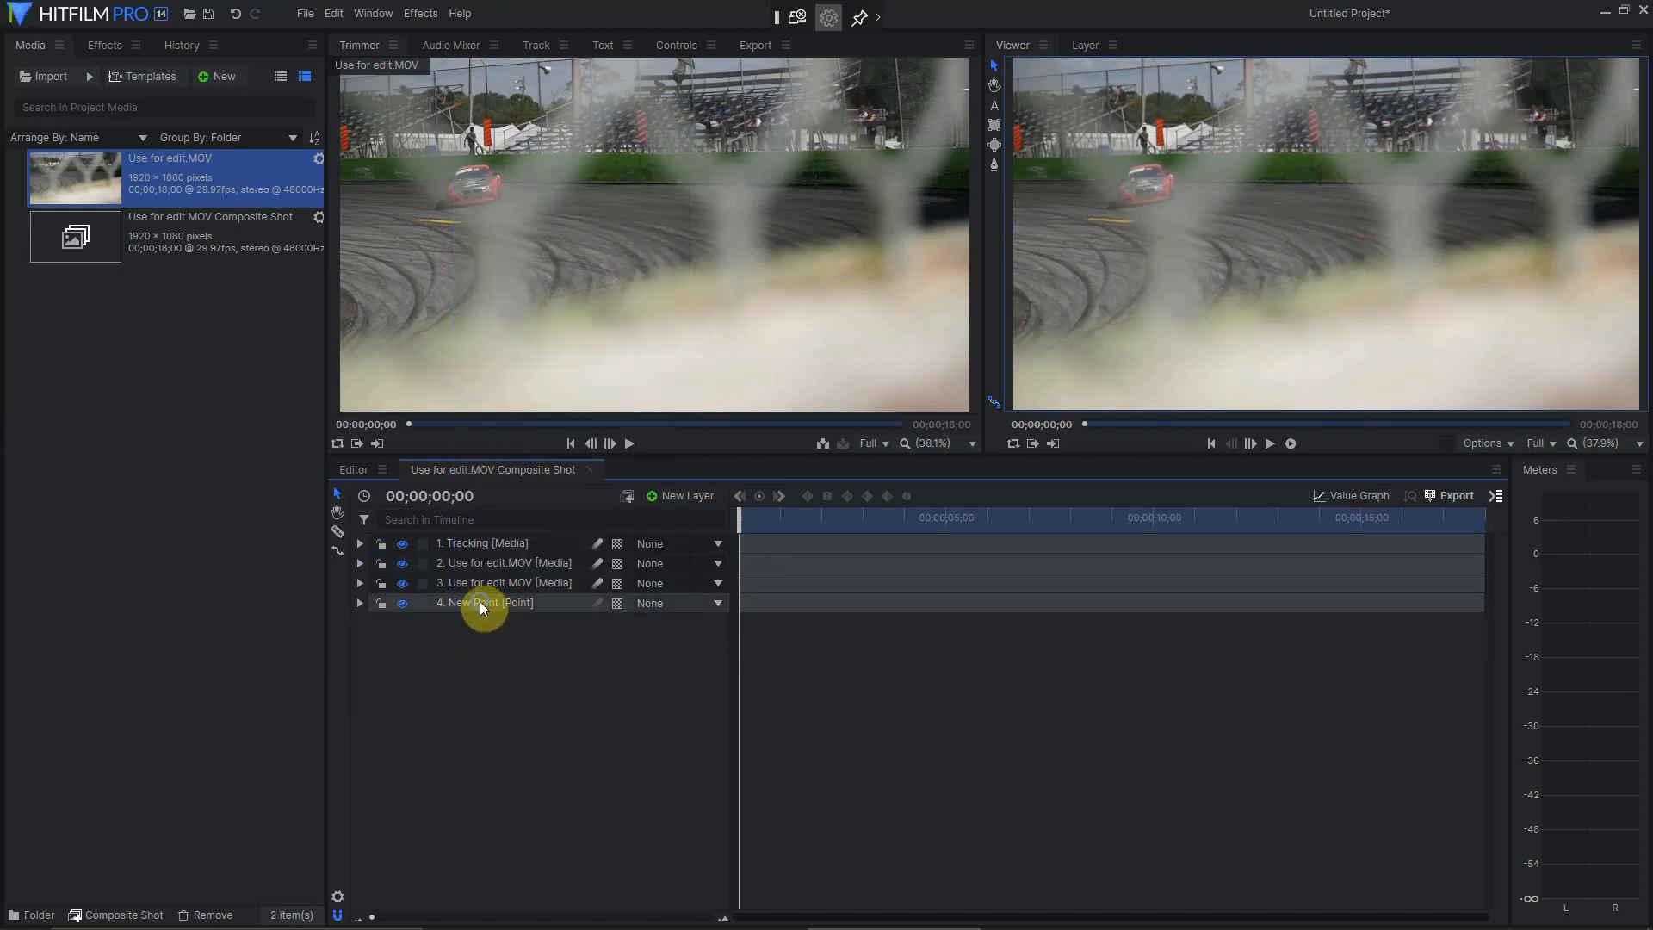
right_click(478, 602)
click(518, 574)
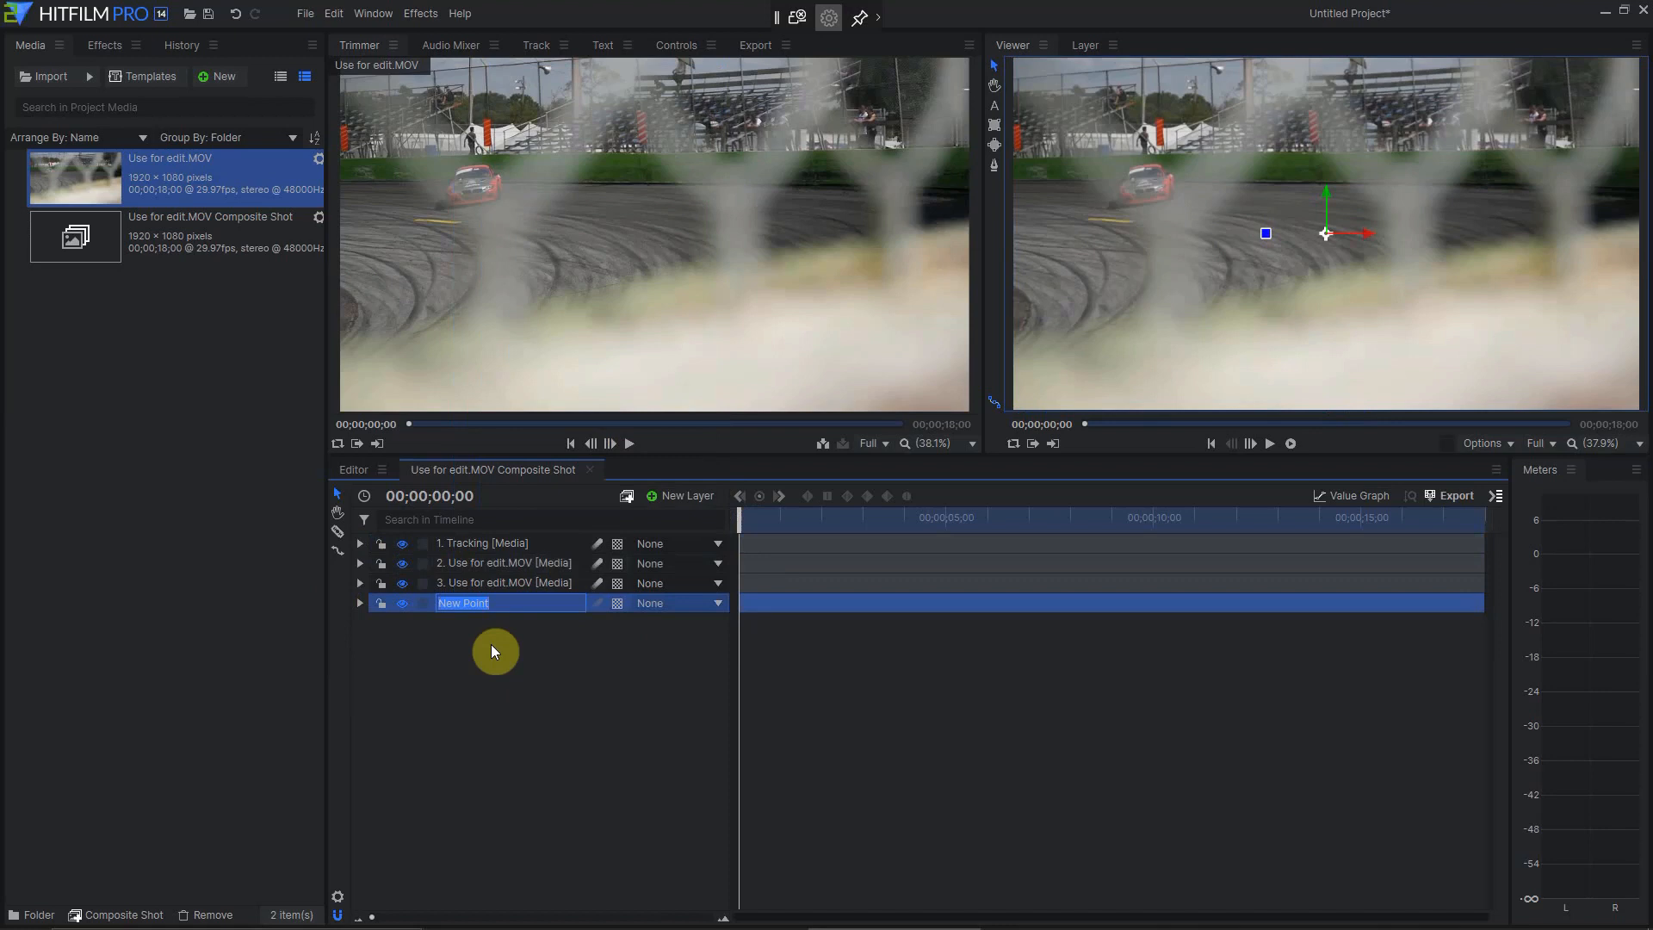
text(Tracking)
key(Return)
Add a tracker to the Tracking media layer.
click(525, 543)
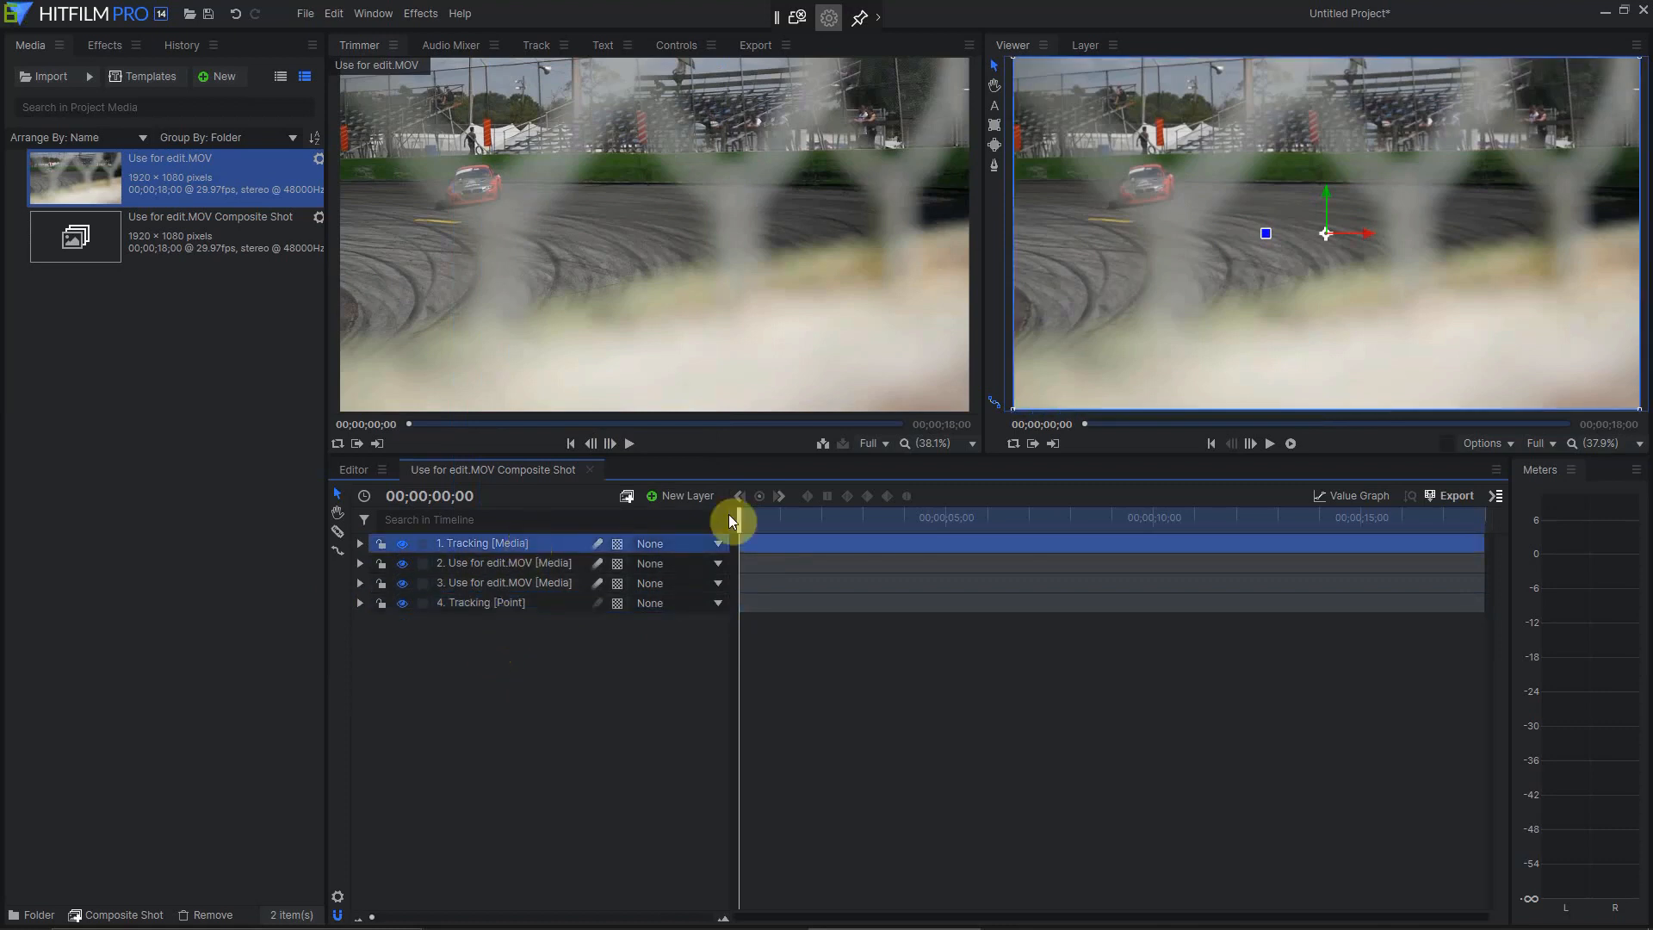
click(359, 545)
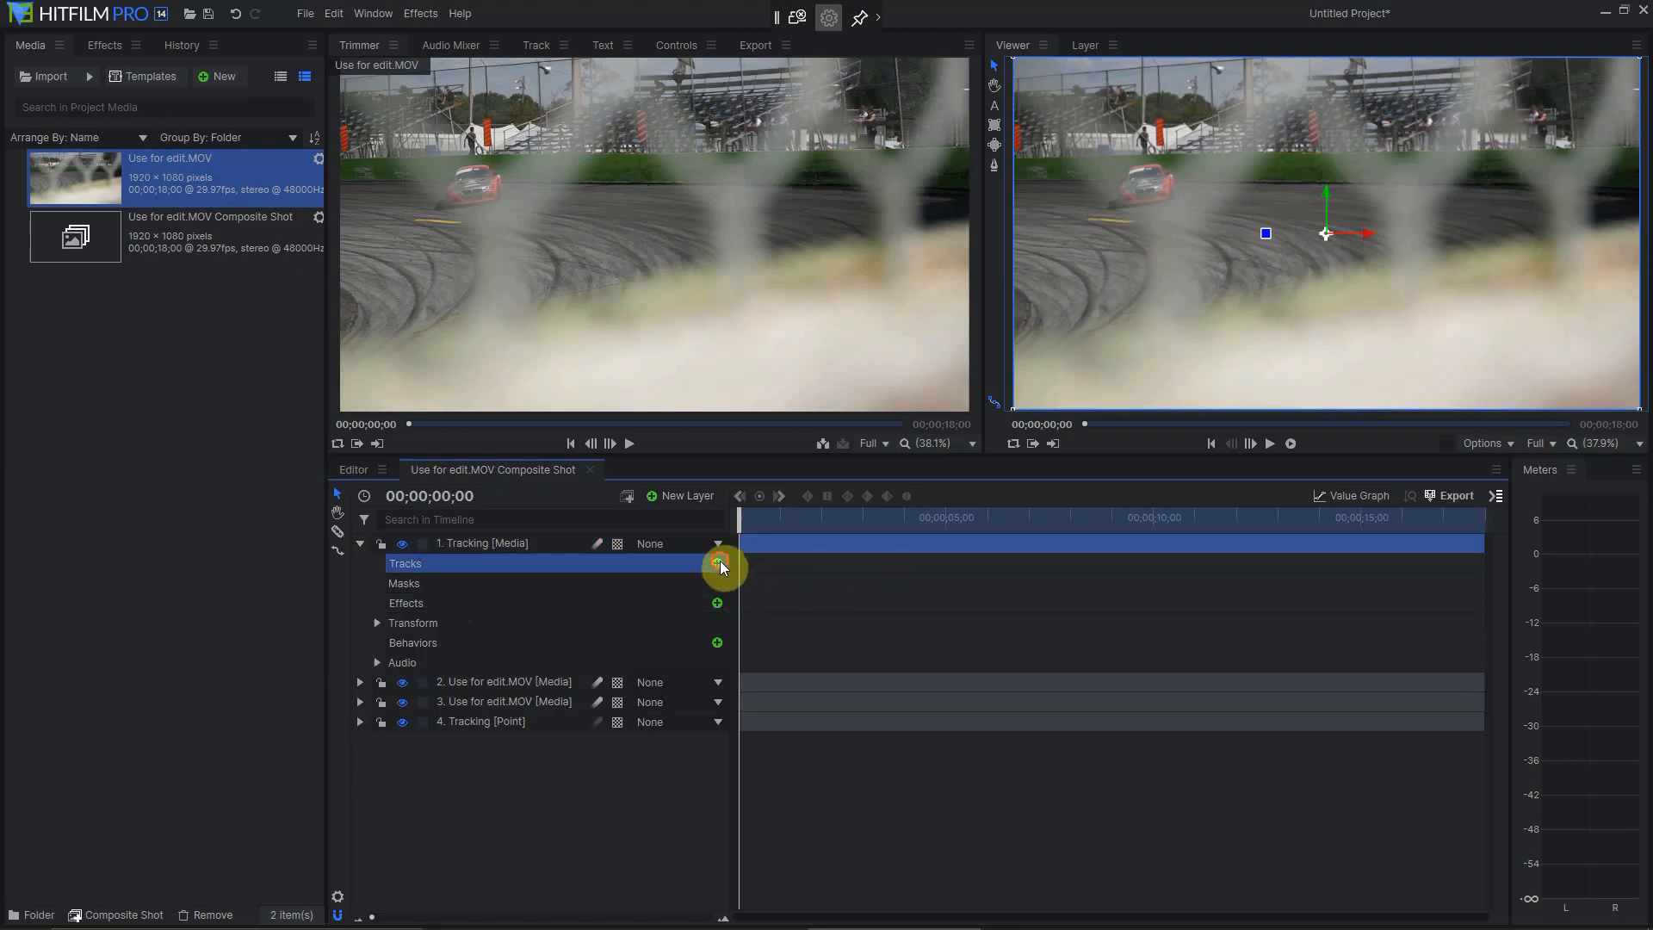
click(717, 563)
Place the tracker on the red striped object in front of the bleachers and resize its feature and search areas to fit it.
scroll(1433, 199, up, 1)
scroll(1296, 200, up, 1)
scroll(1258, 322, up, 1)
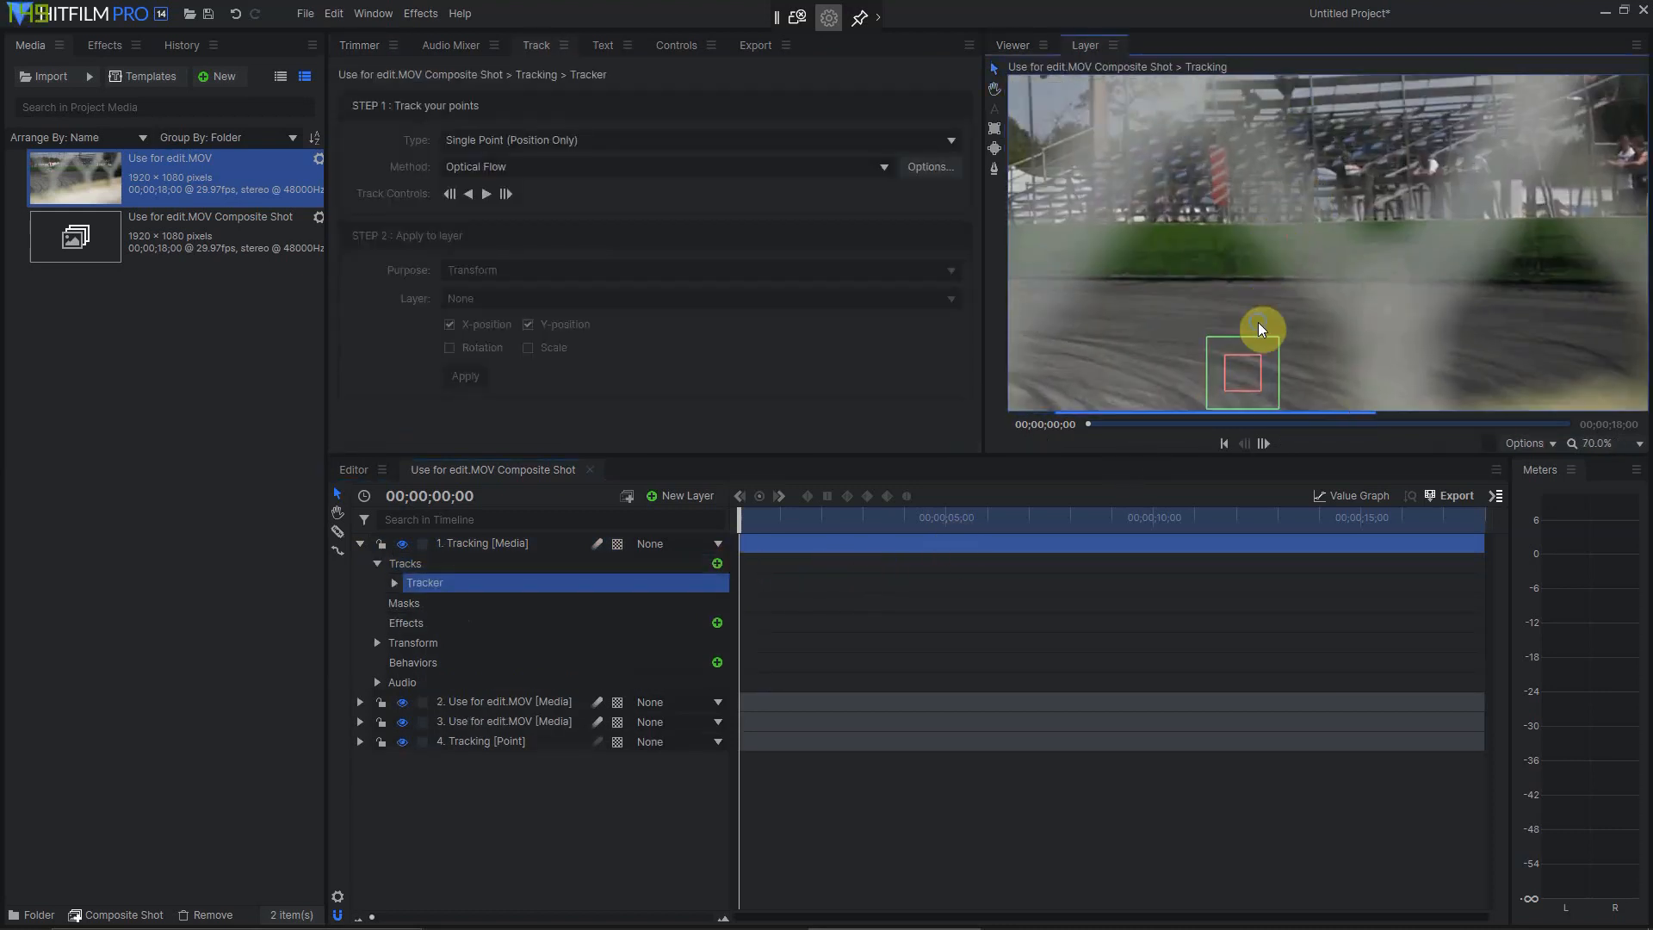
scroll(1272, 319, up, 1)
click(1276, 302)
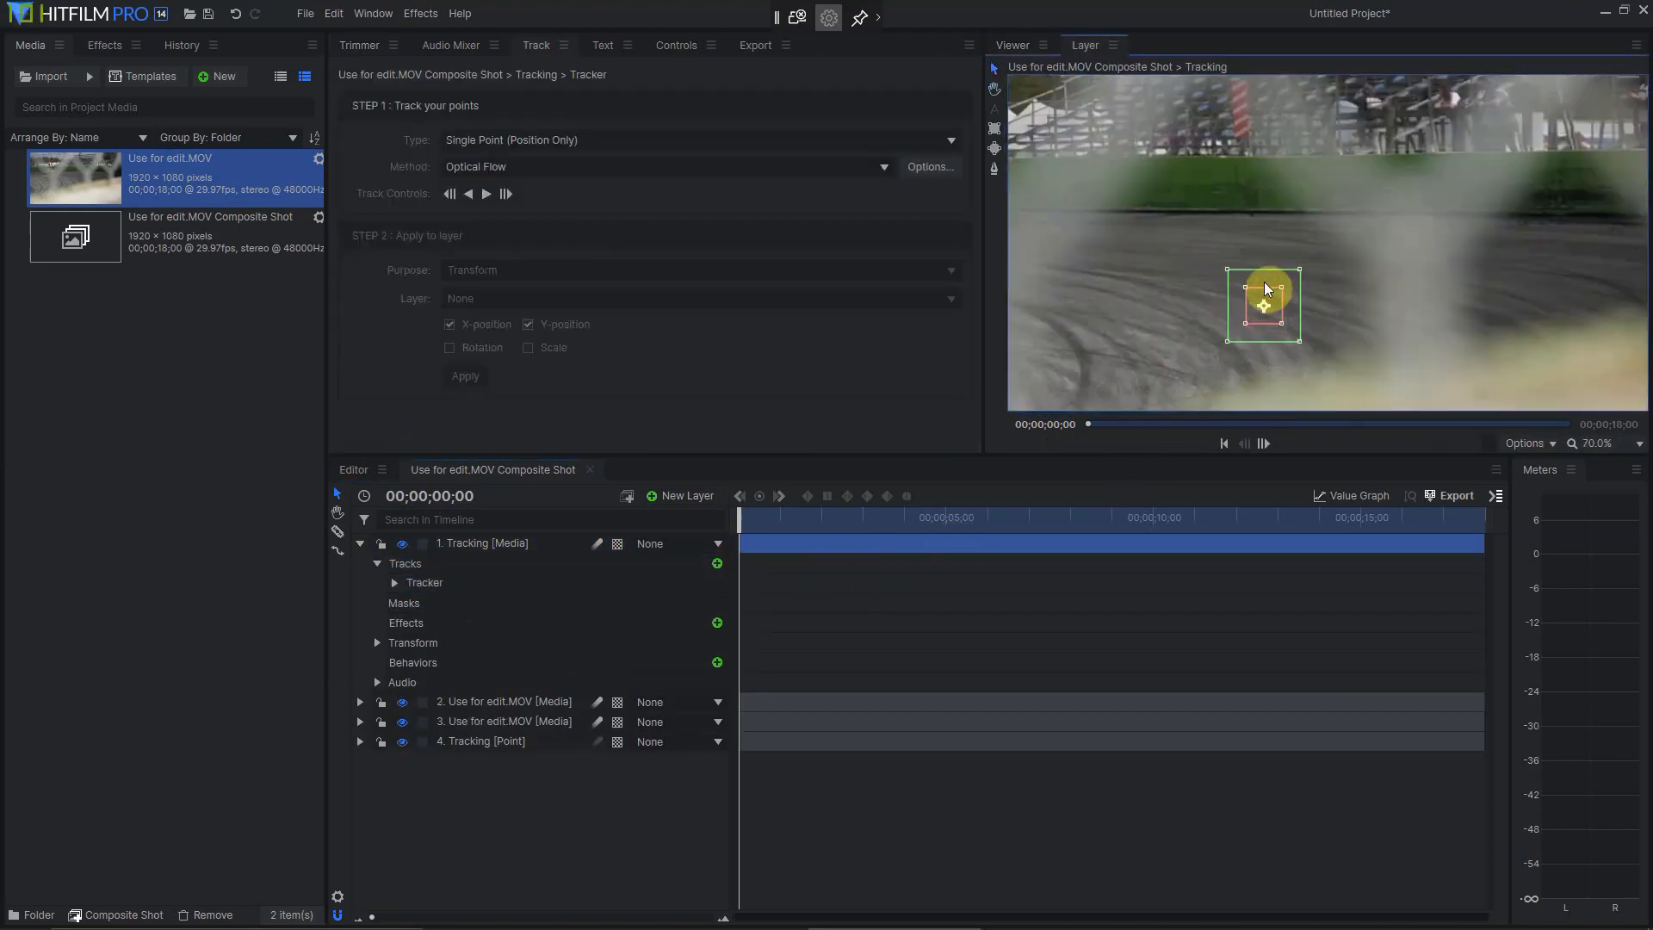
mouse_move(1265, 291)
mouse_down()
mouse_move(1269, 180)
mouse_move(1262, 306)
mouse_up()
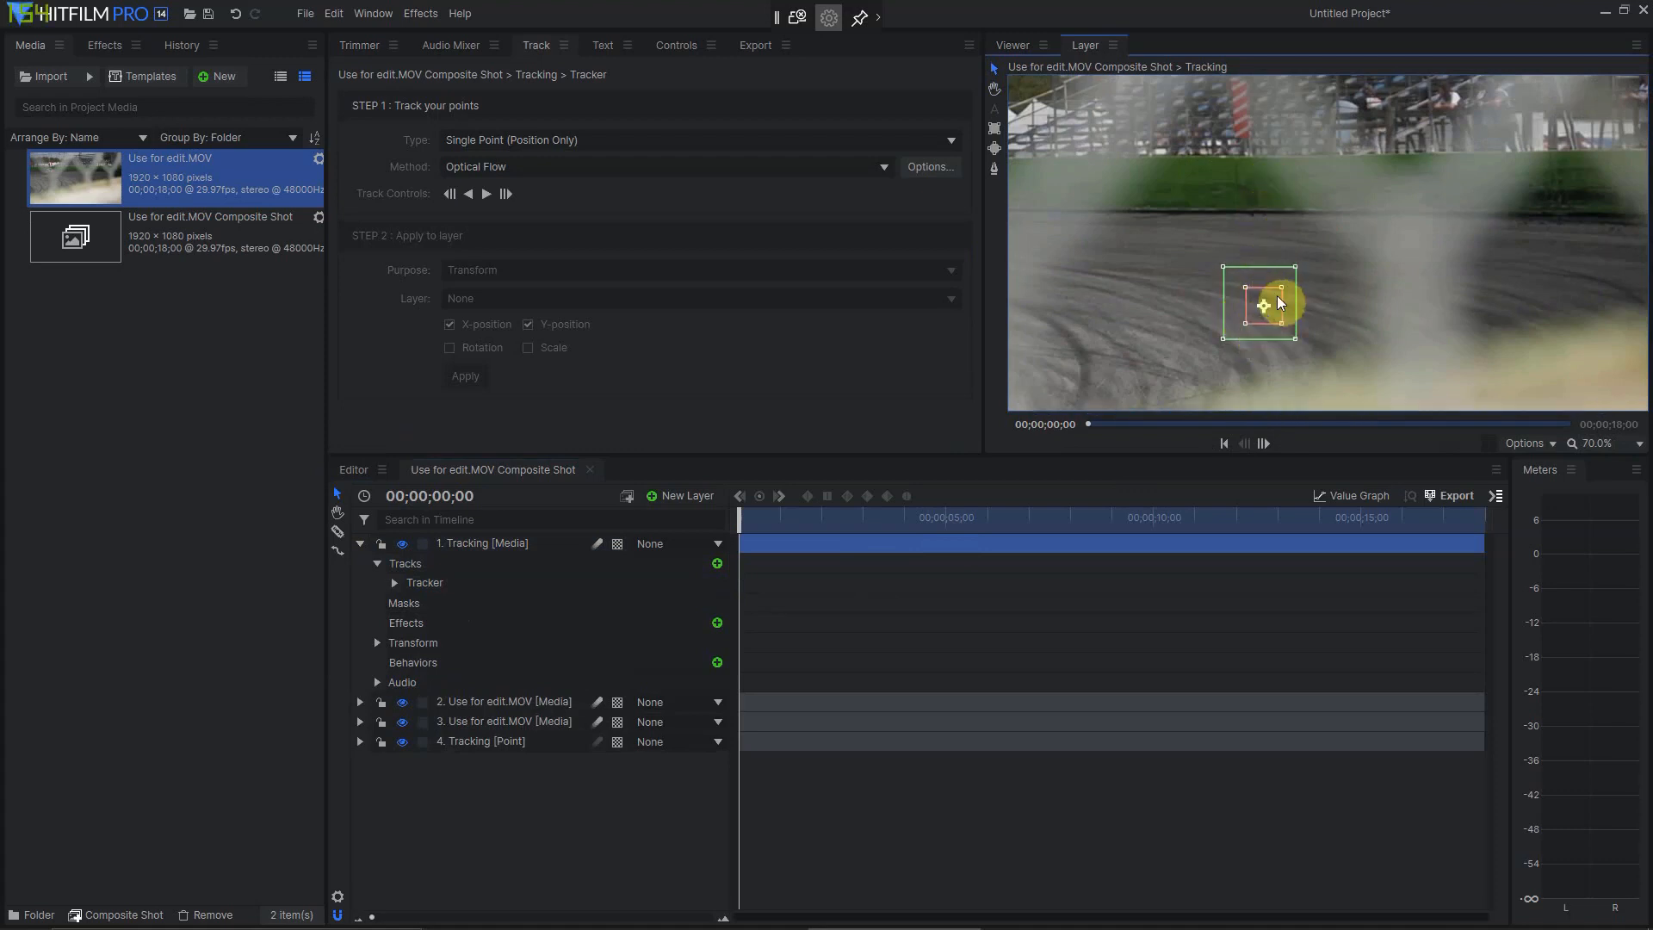
drag(1255, 299, 1248, 131)
scroll(1310, 323, up, 5)
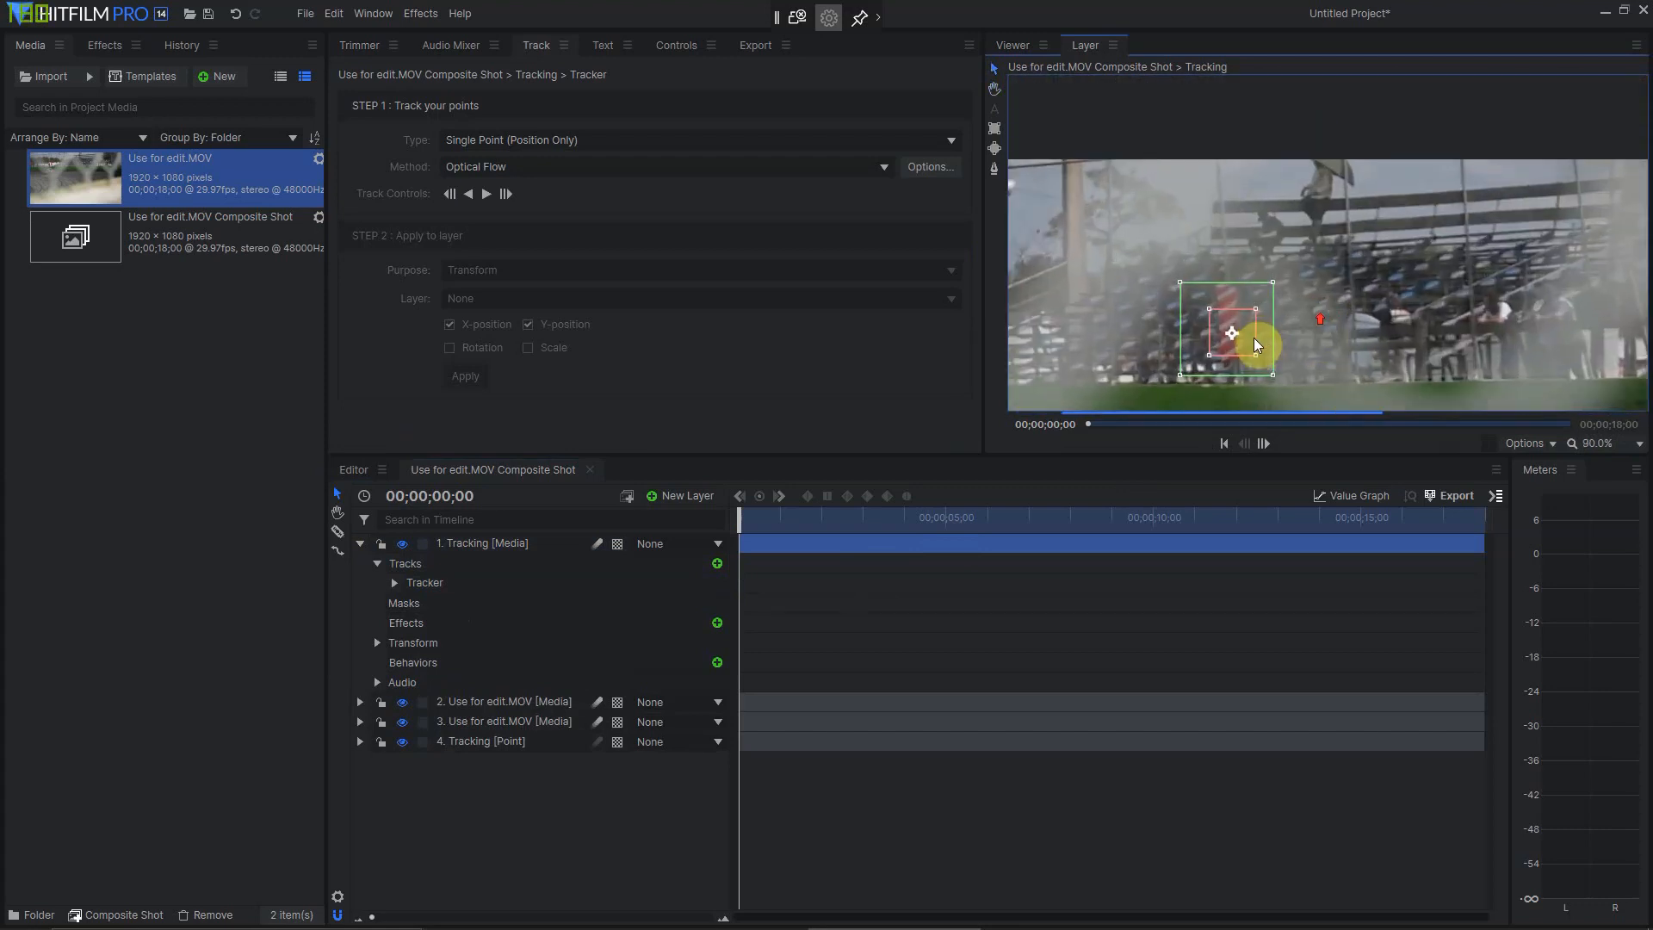
drag(1236, 275, 1250, 214)
scroll(1253, 296, down, 3)
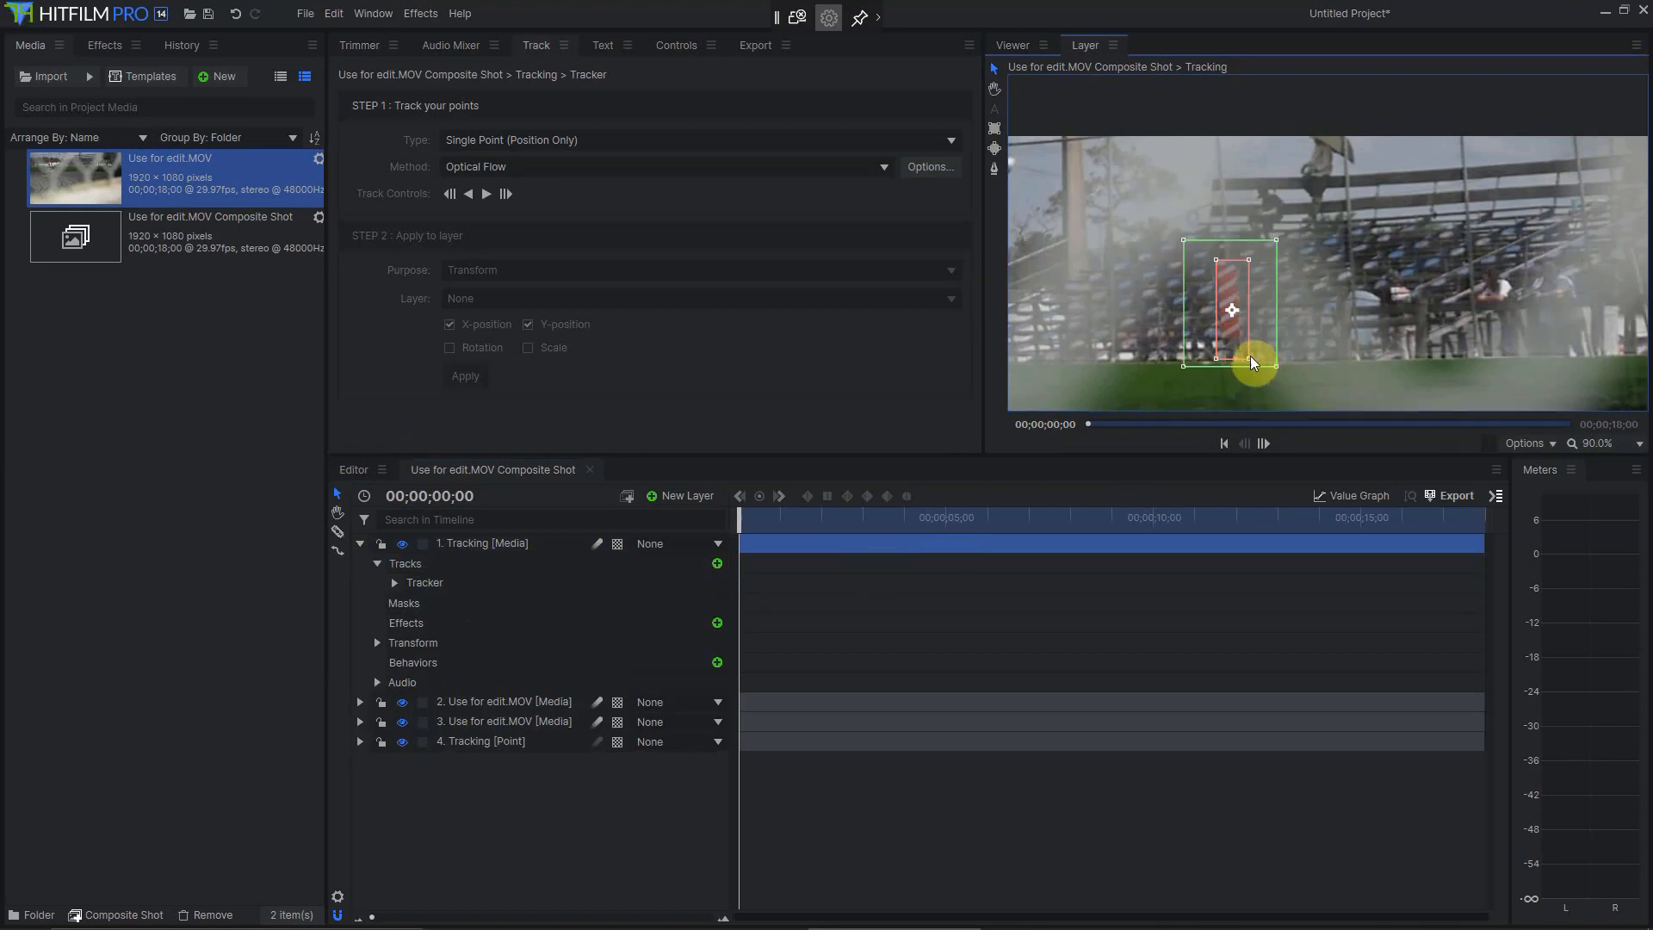
mouse_move(1248, 358)
mouse_down()
mouse_move(1236, 321)
mouse_move(1275, 352)
mouse_up()
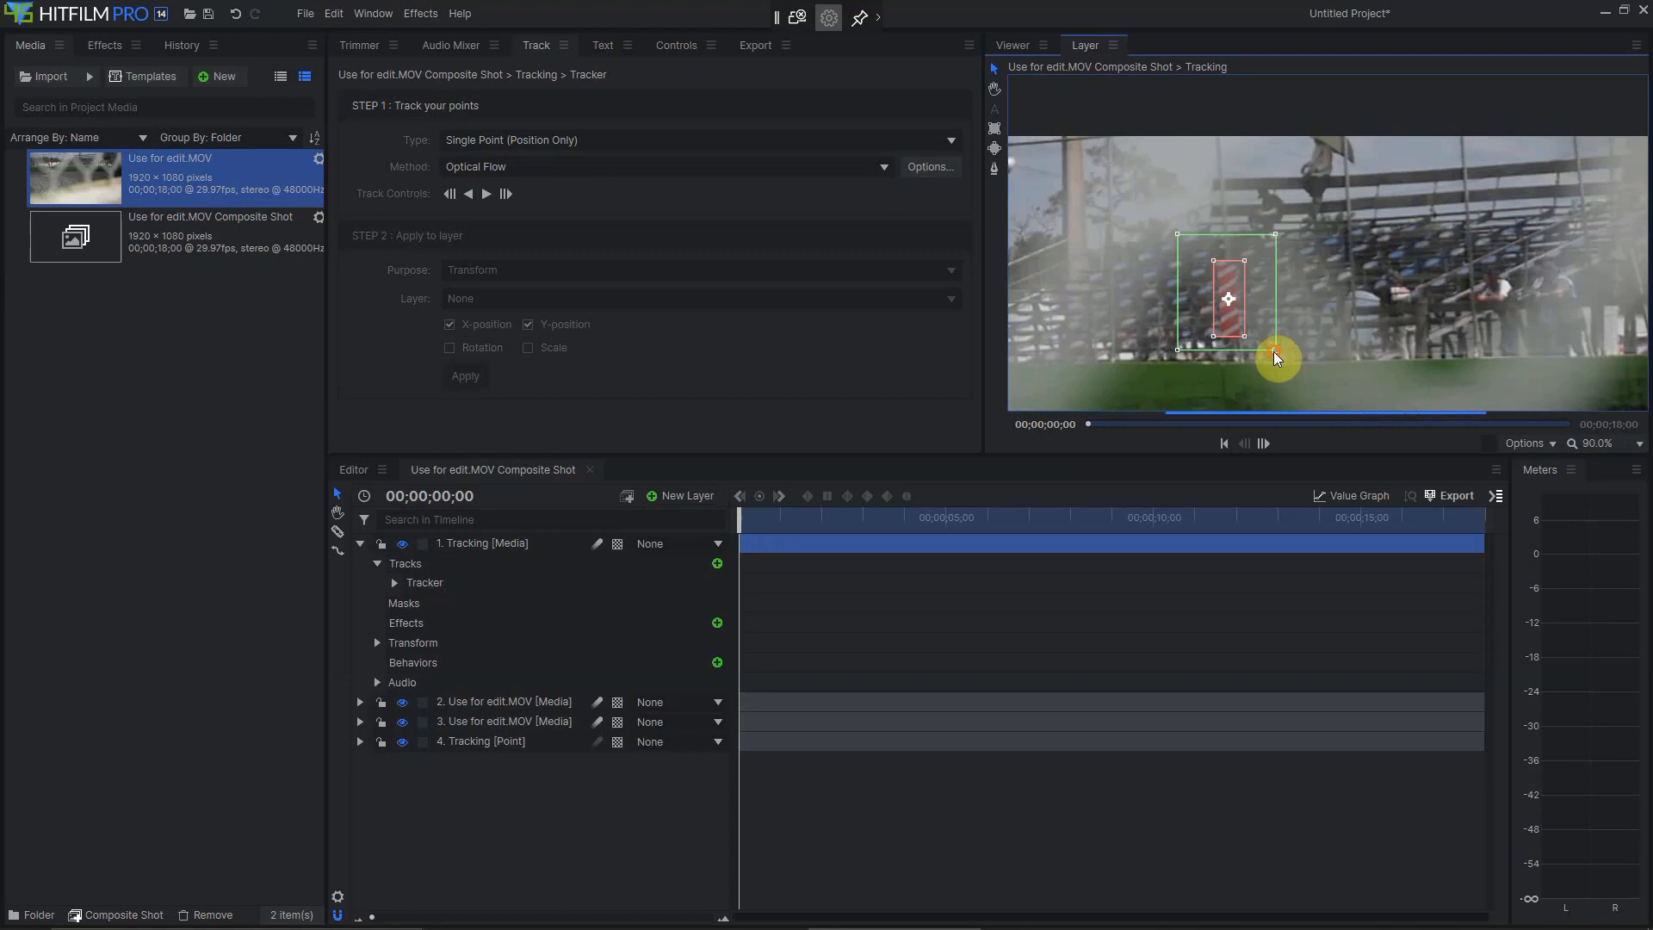
scroll(1274, 336, down, 4)
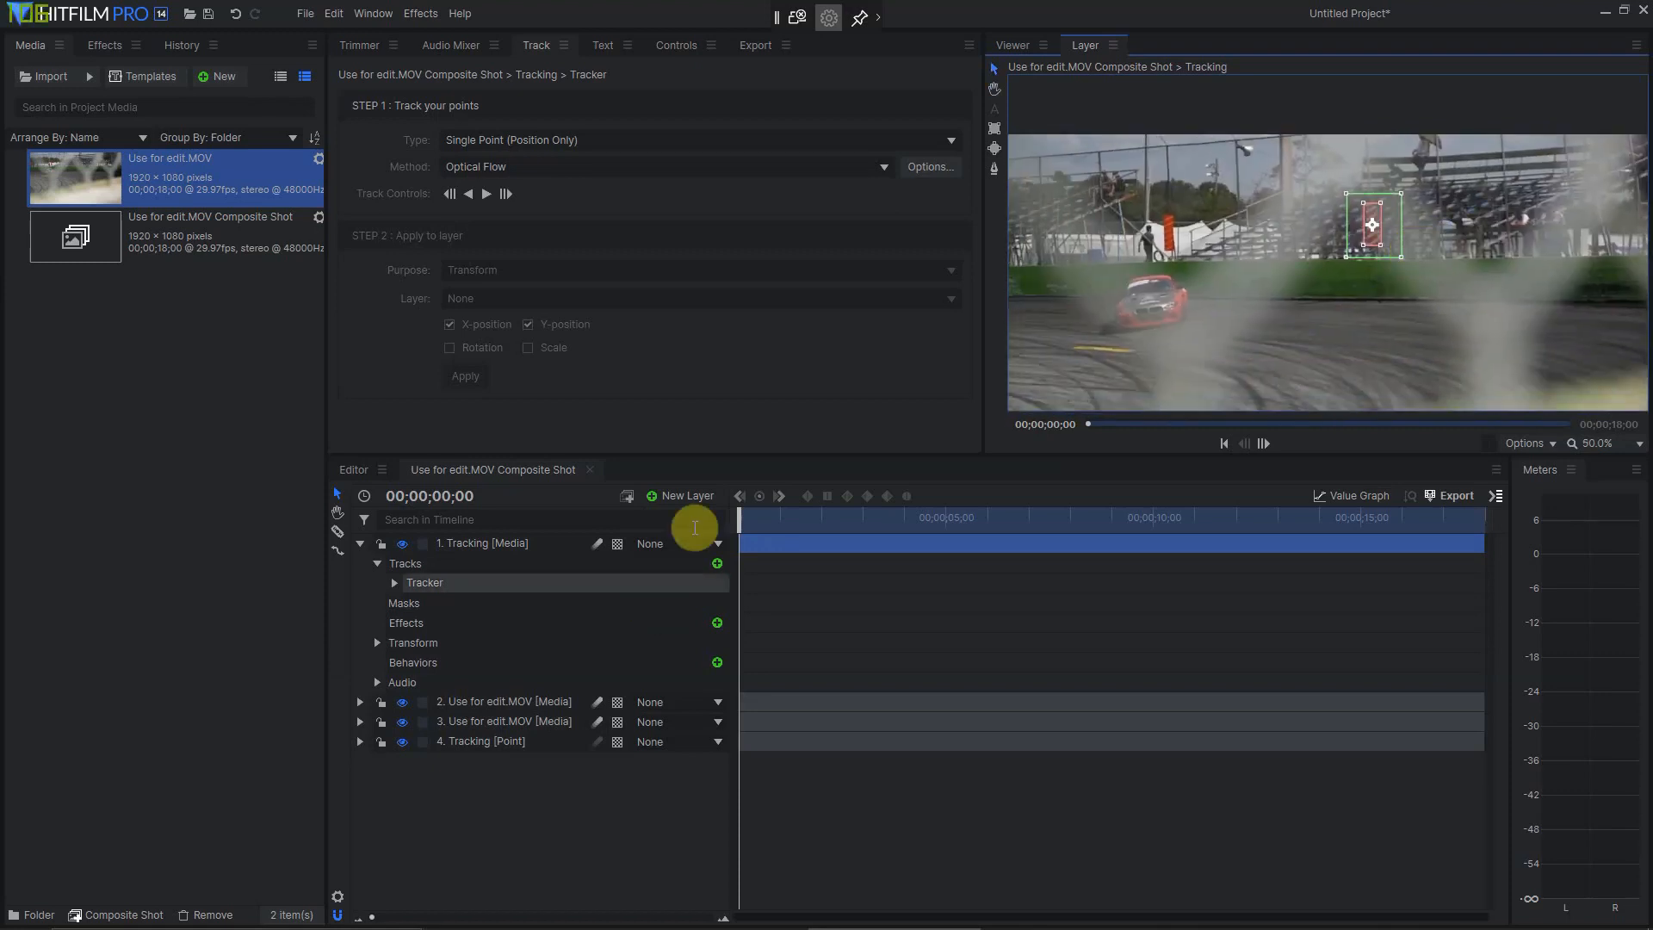
Track the point forward with Optical Flow, stop at 00;00;09;24, and inspect the resulting motion path.
click(487, 194)
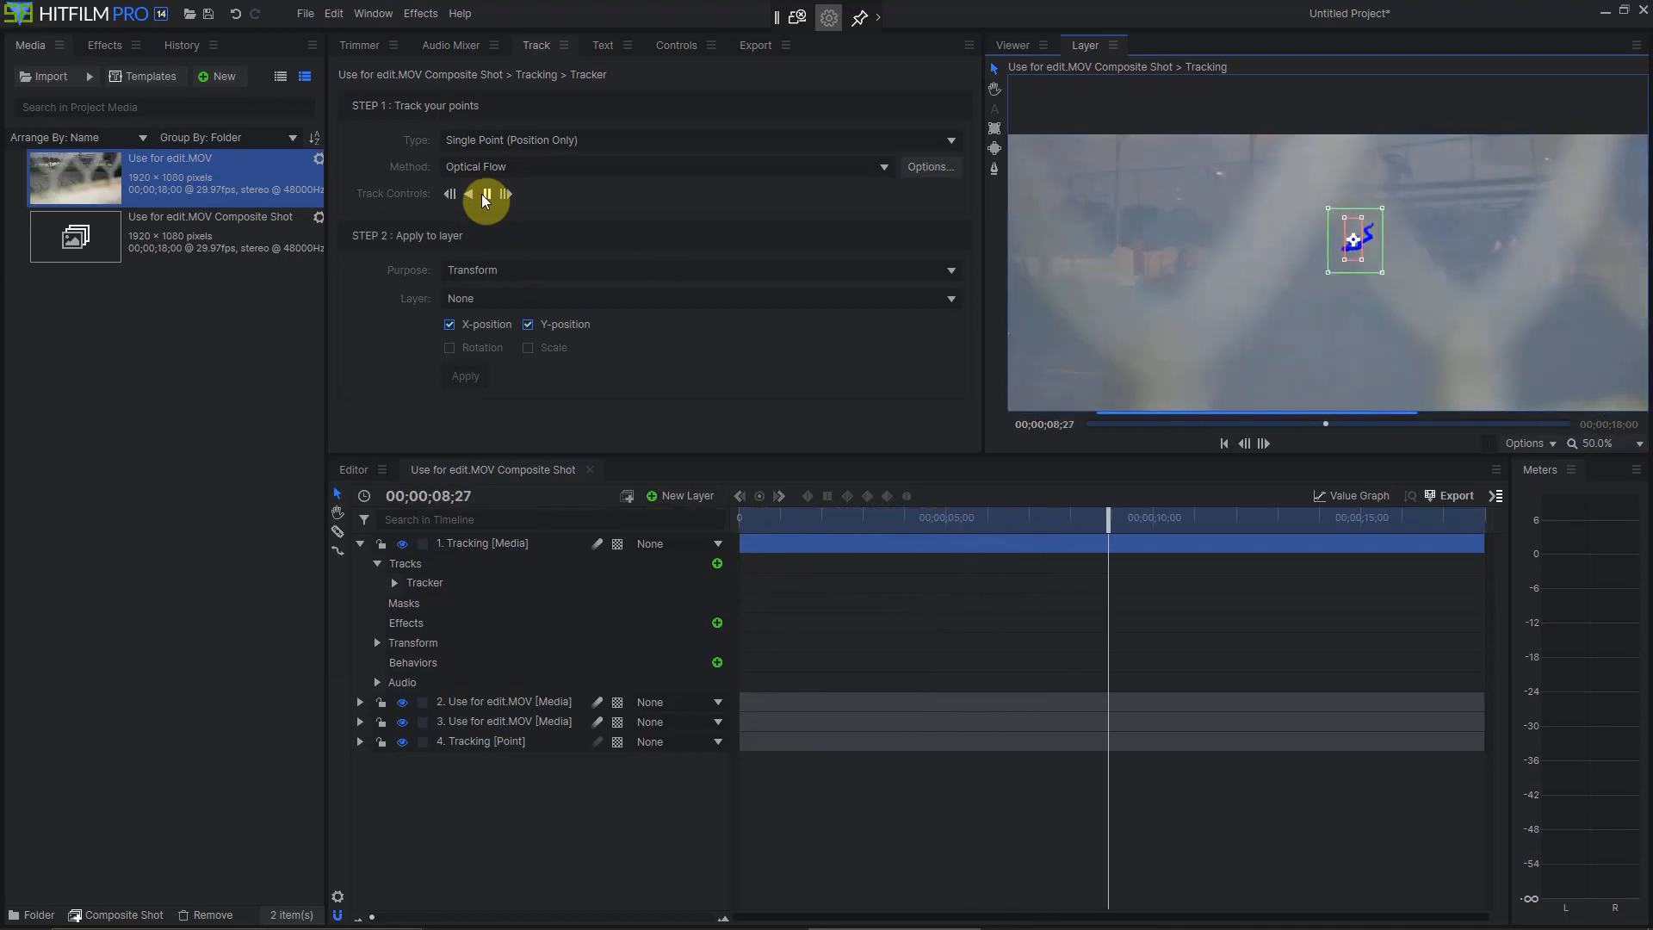
click(492, 195)
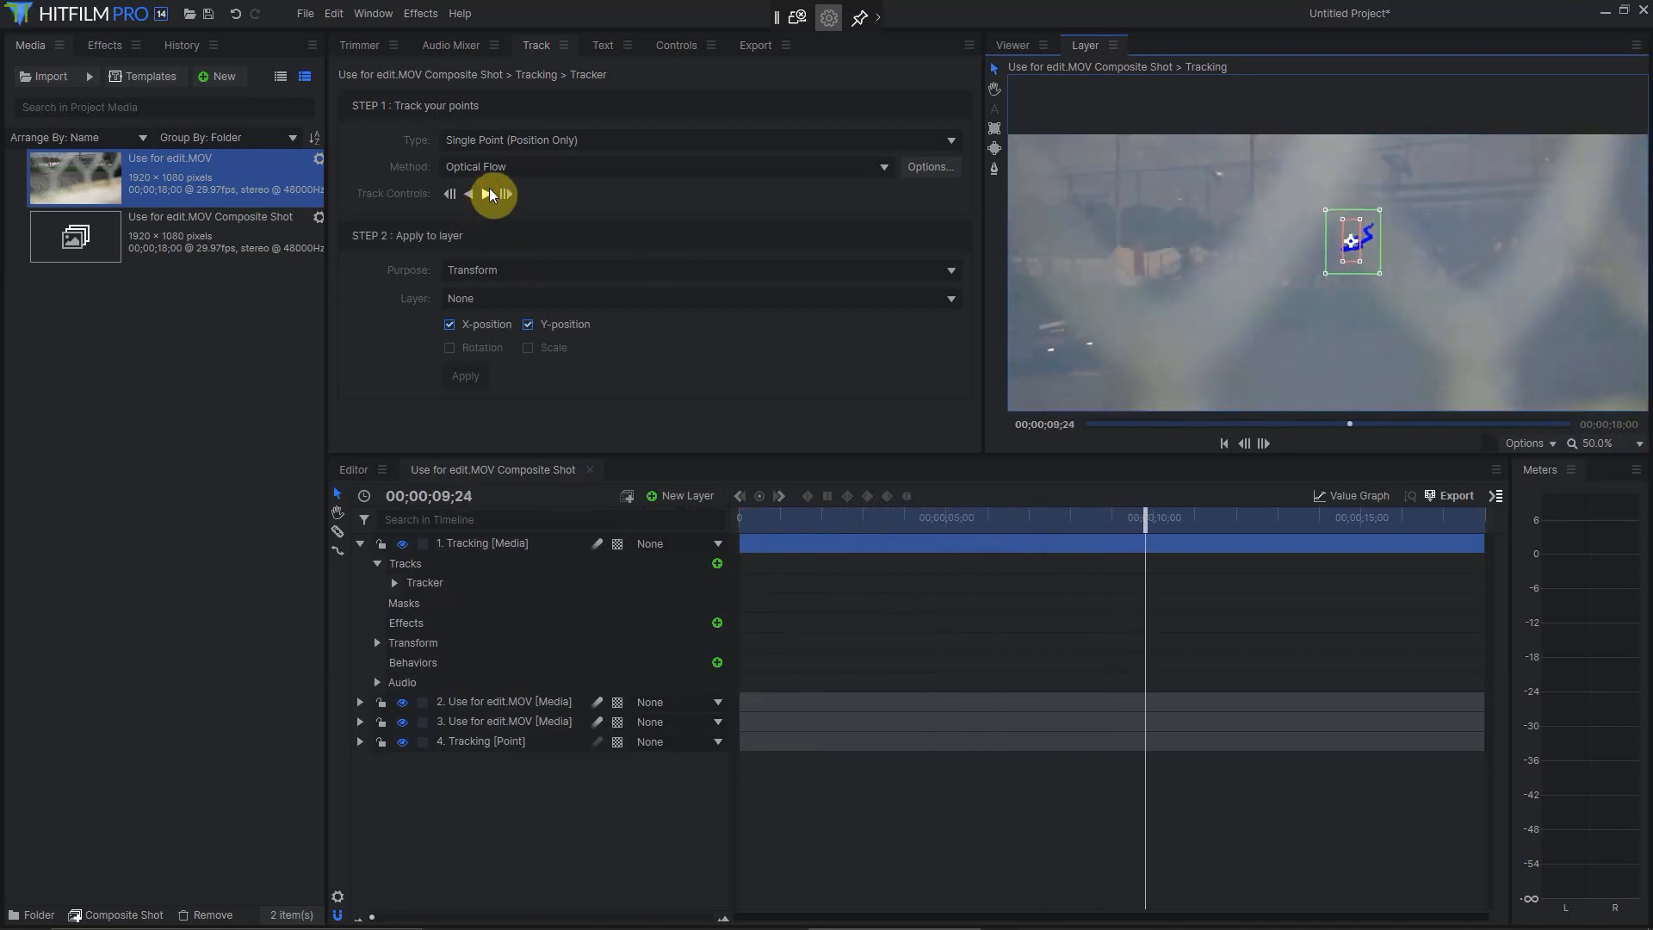
scroll(1429, 318, down, 2)
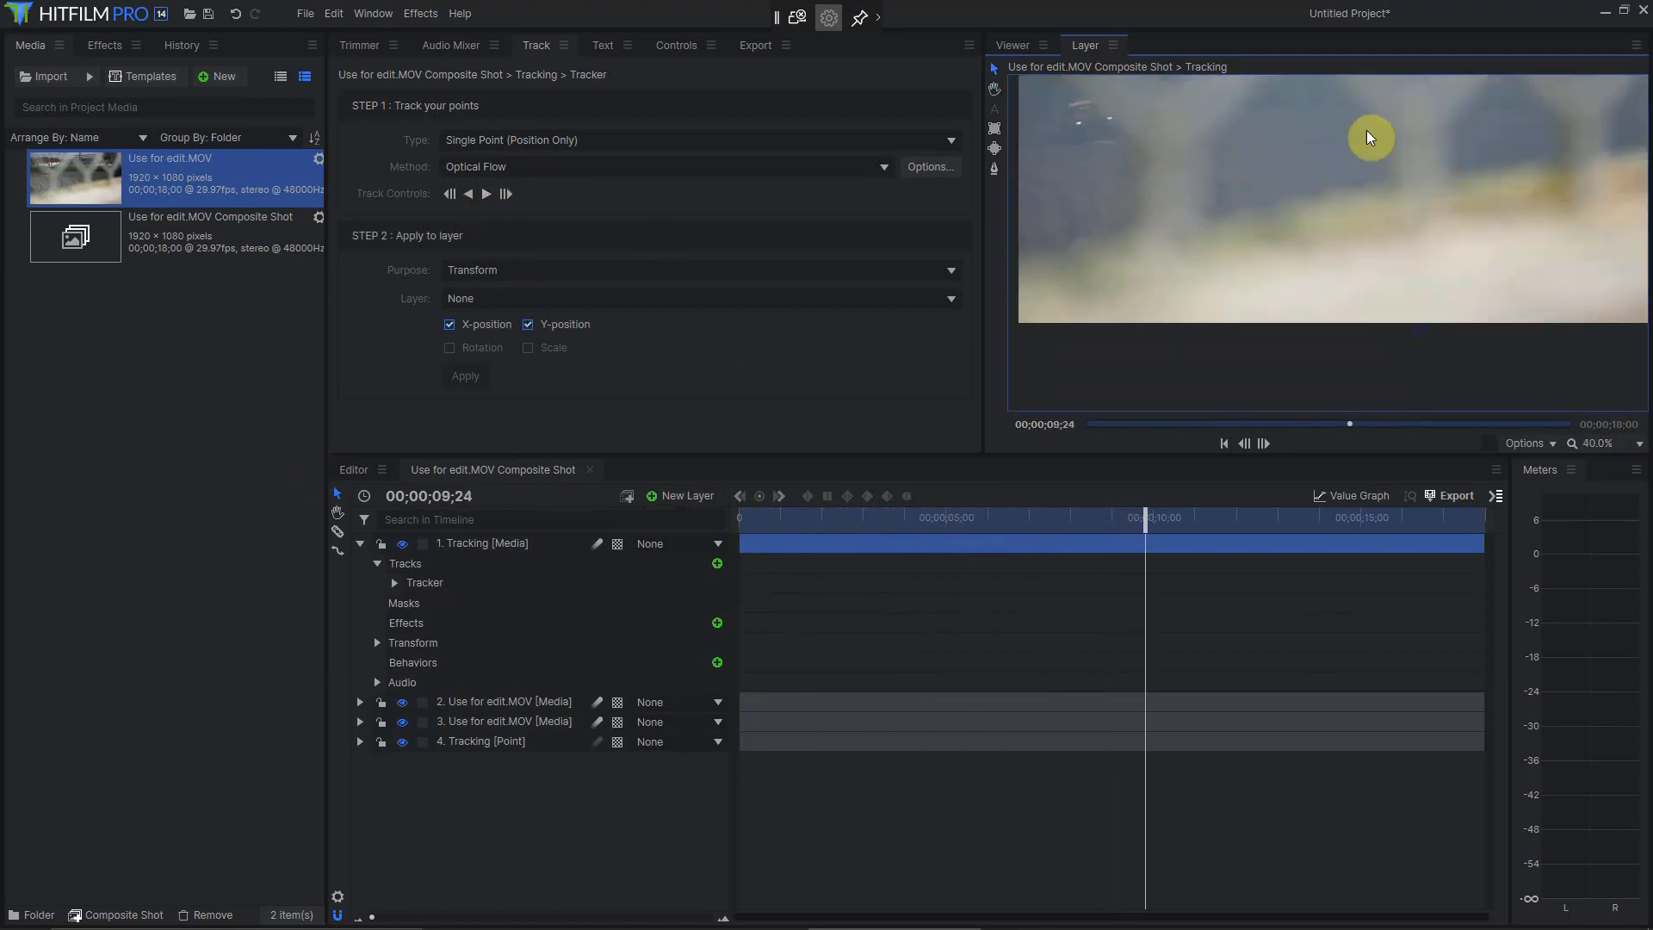
scroll(1369, 138, up, 3)
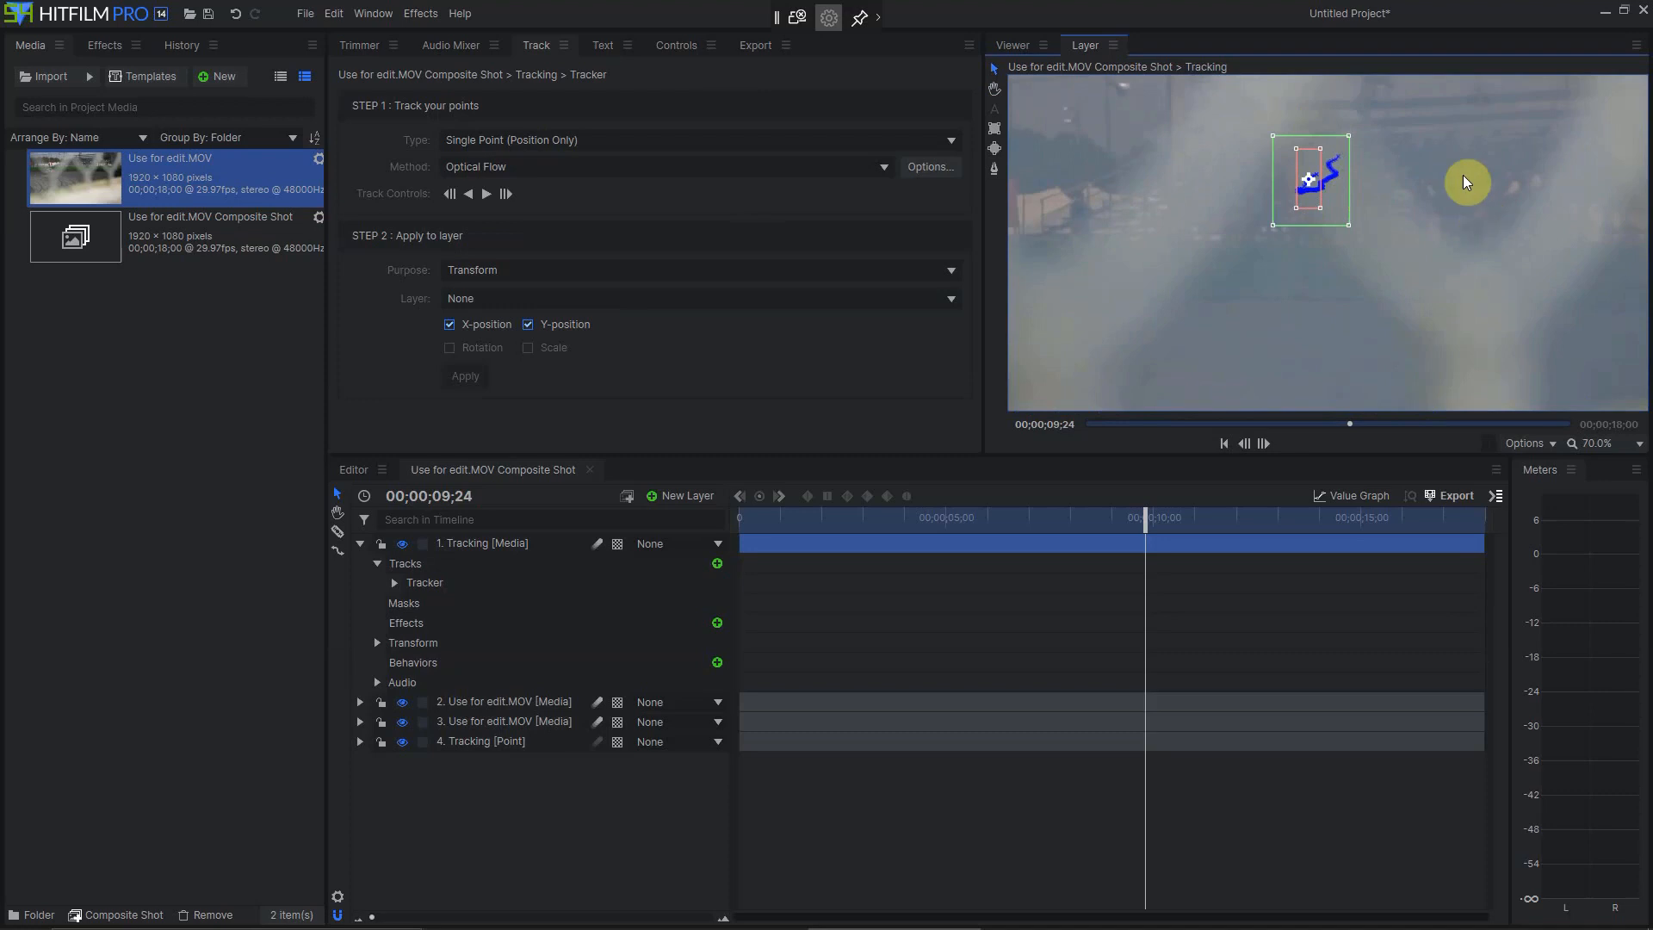
Apply the tracked X- and Y-position to the Tracking point layer and return to the start of the composite shot.
click(721, 301)
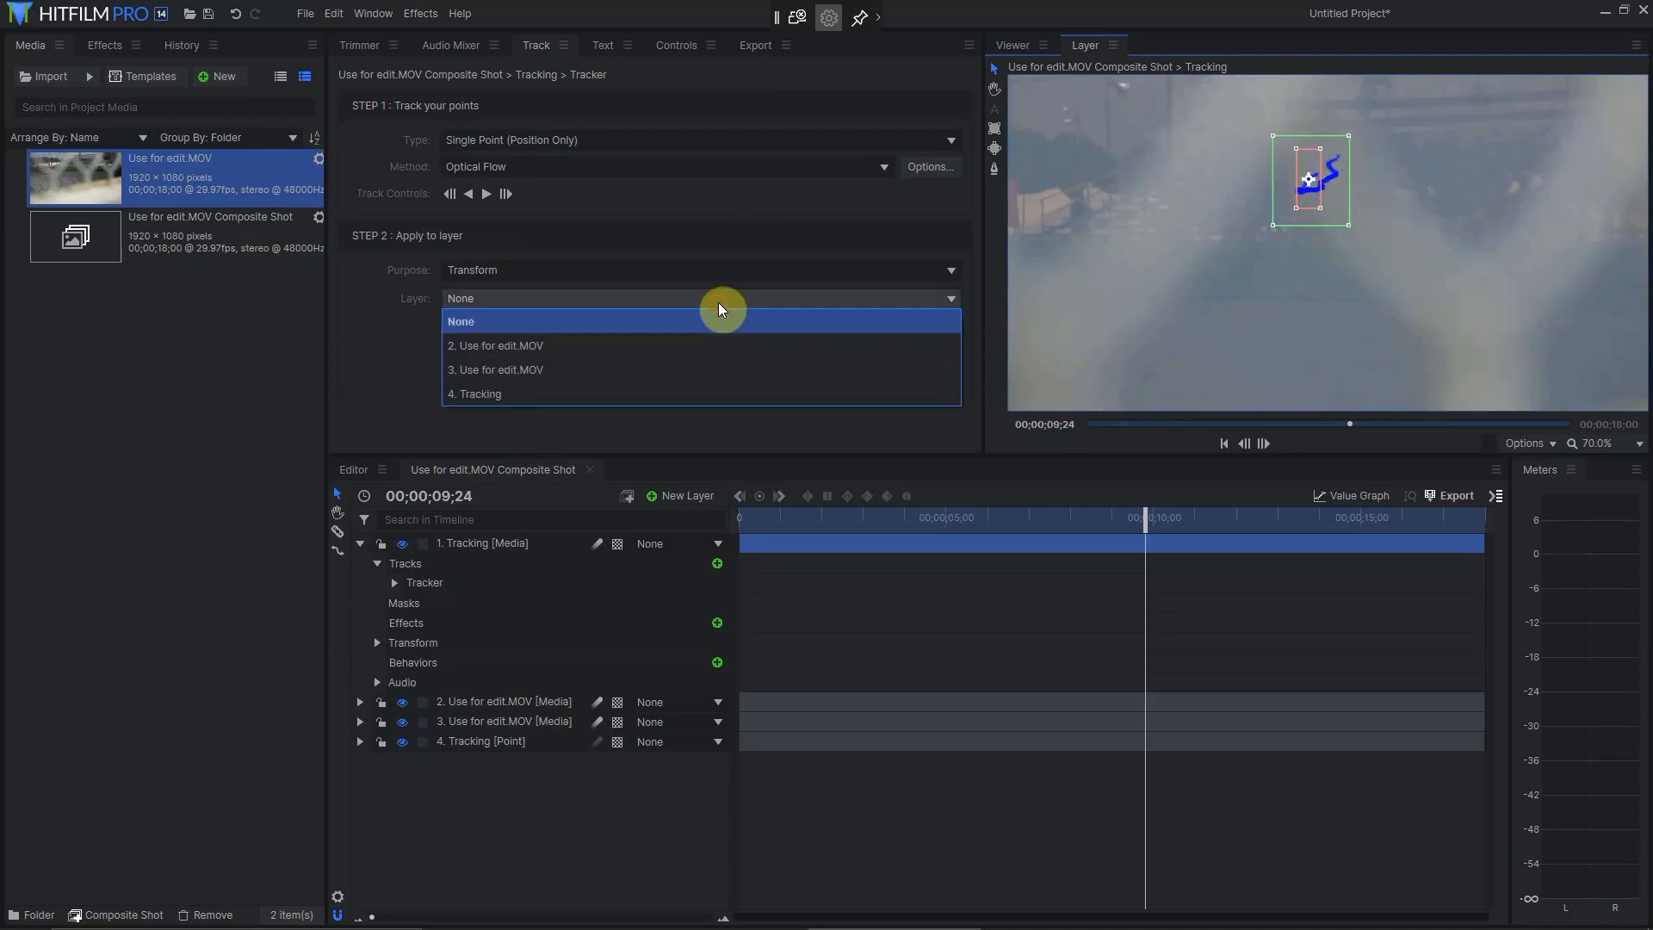
click(490, 395)
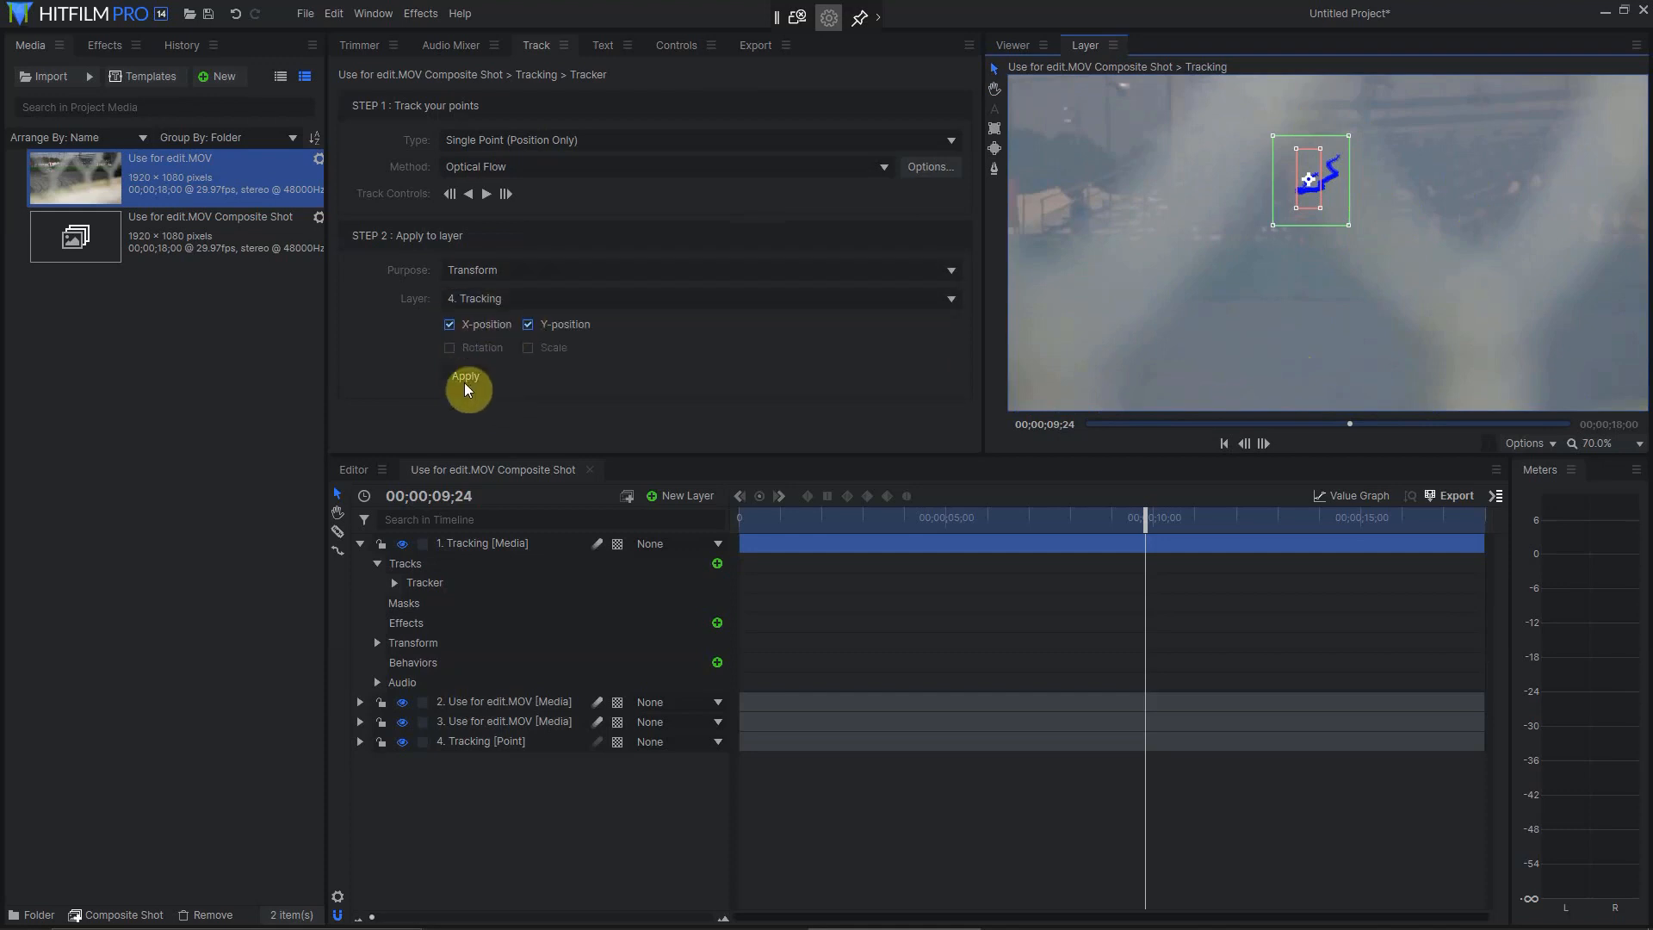
key(Home)
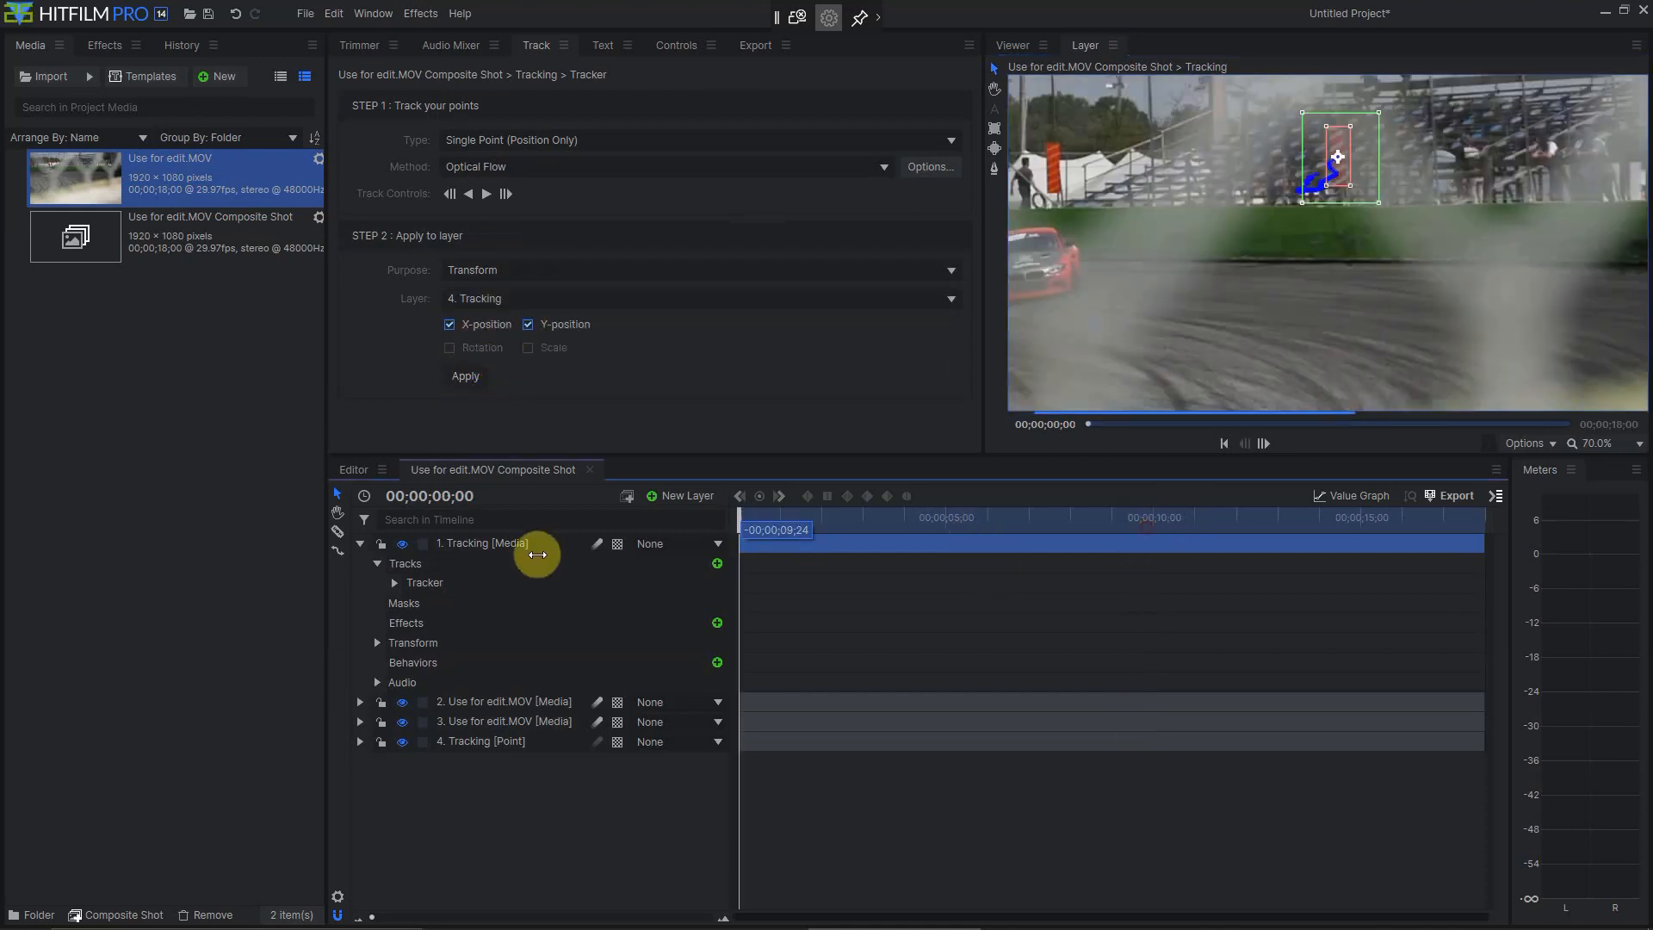
Collapse the Tracking media layer and move it beneath the two Use for edit.MOV layers.
click(360, 543)
drag(469, 543, 475, 599)
click(538, 544)
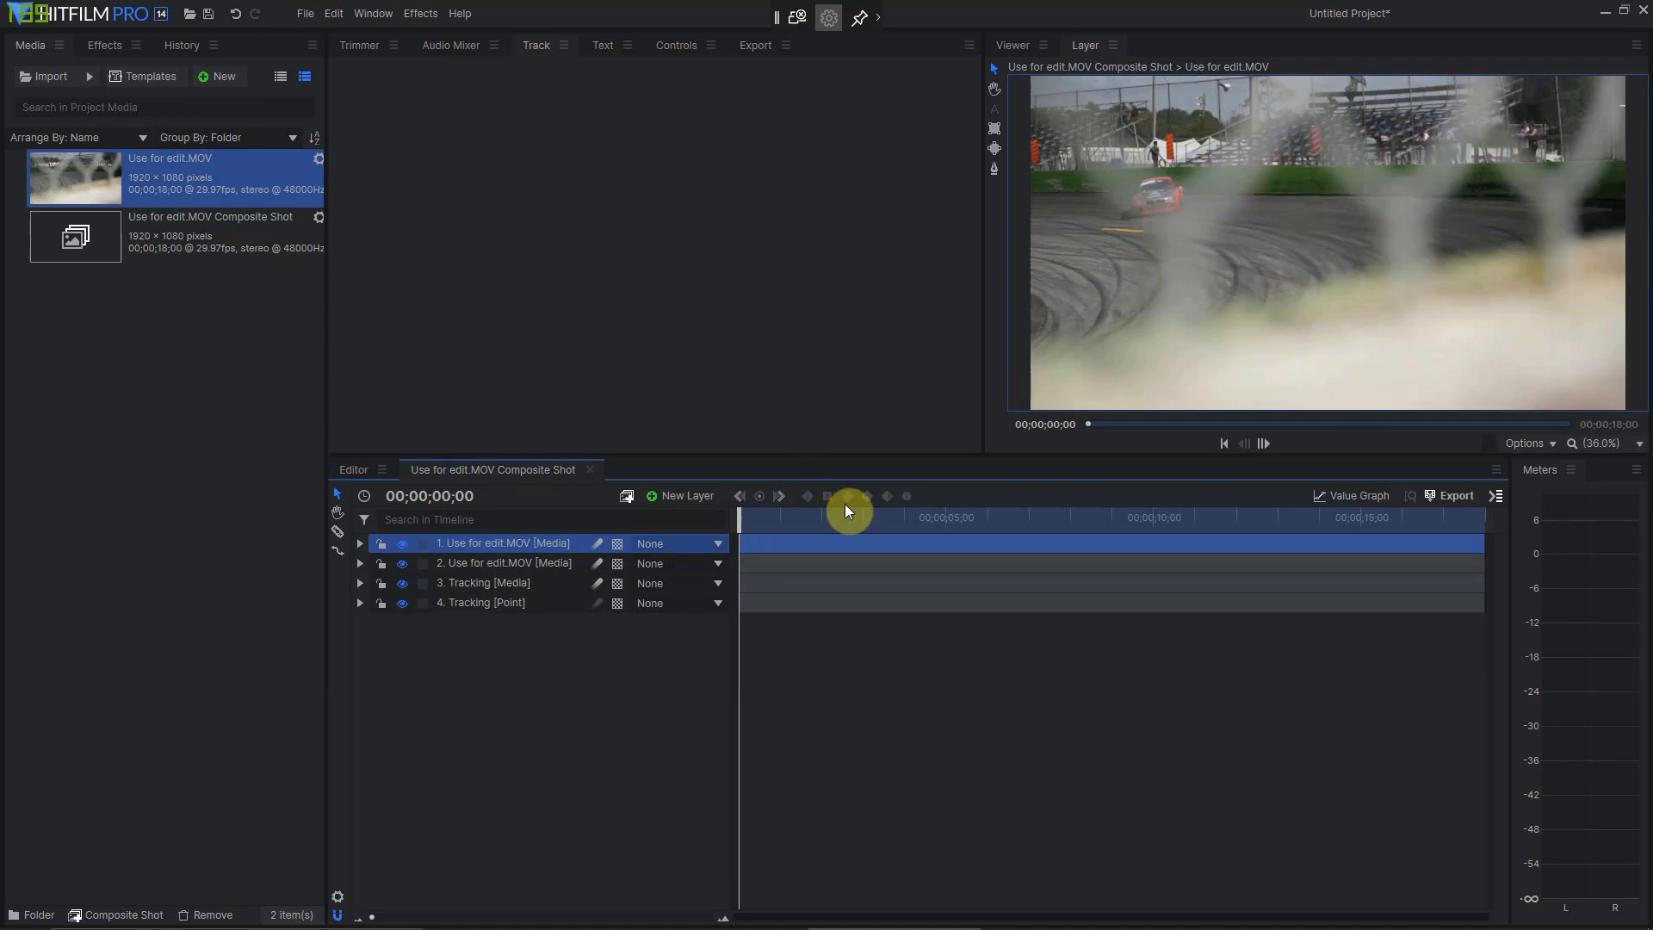
click(486, 561)
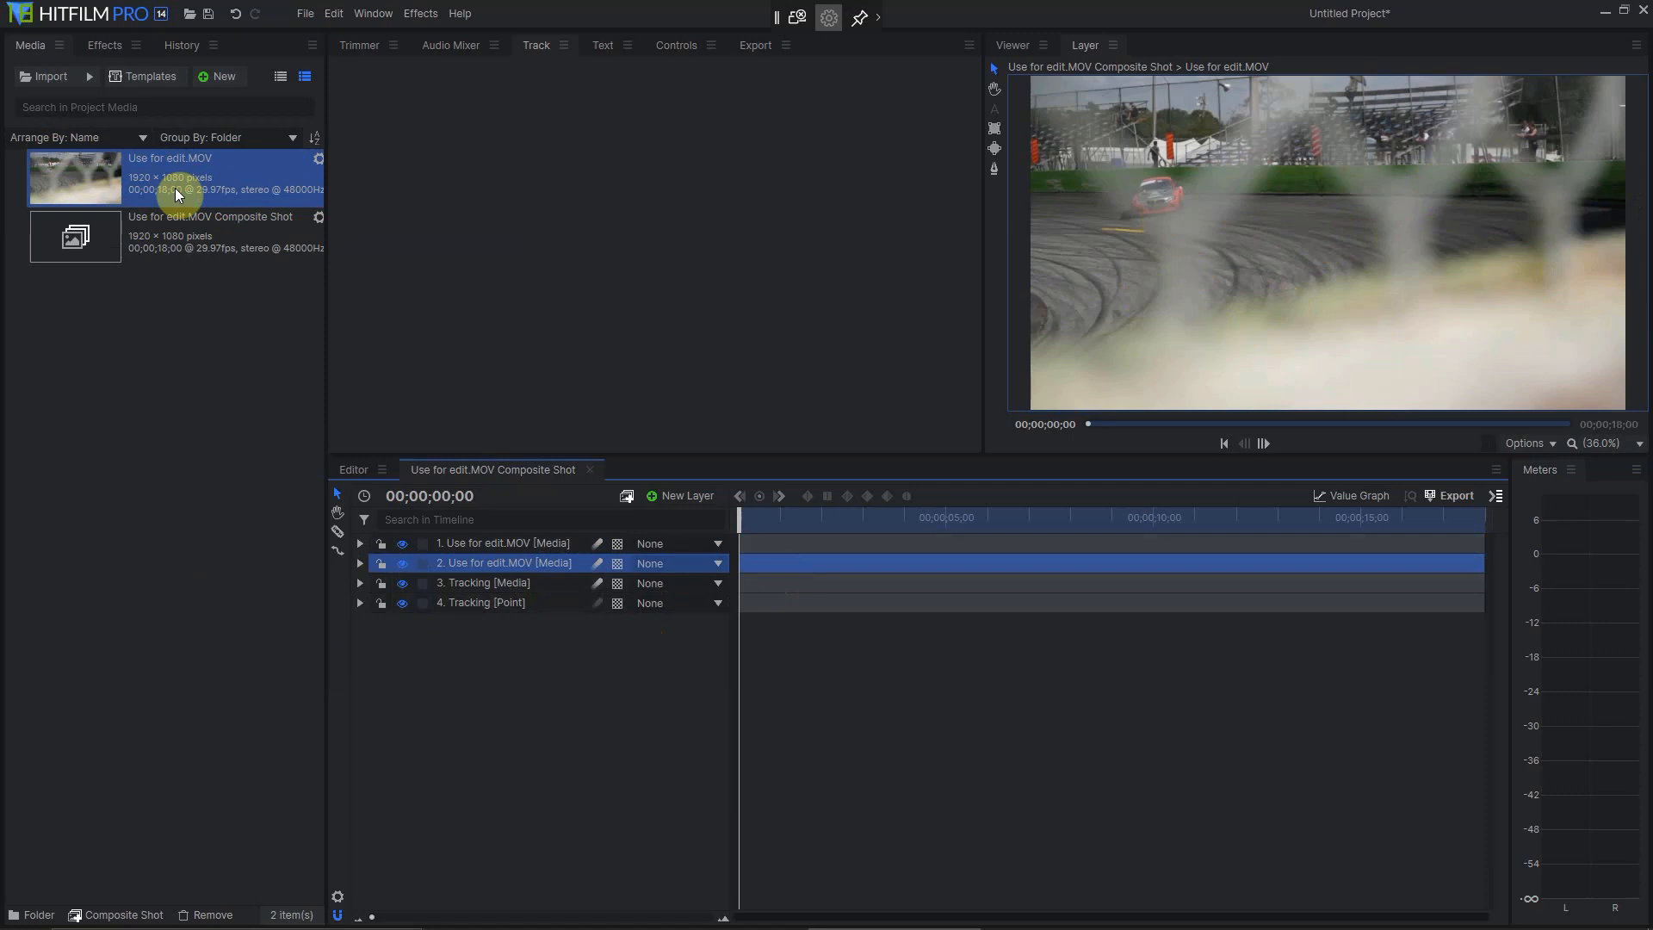
Slice the topmost Use for edit.MOV layer at 00;00;01;06.
click(480, 543)
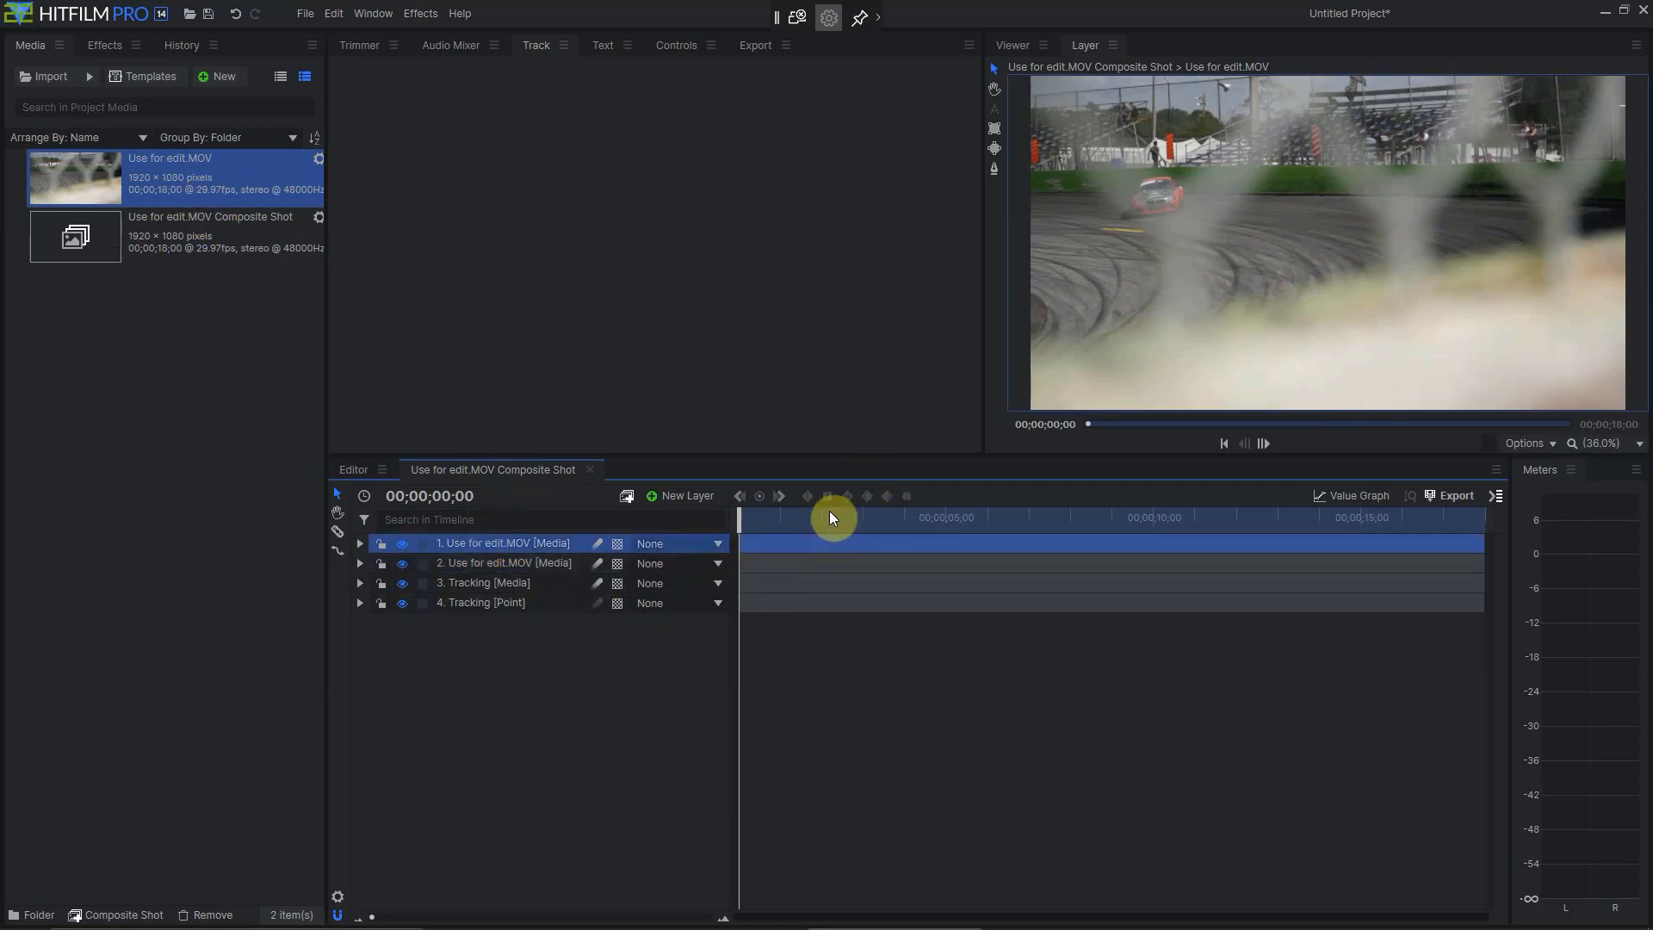
drag(739, 520, 789, 512)
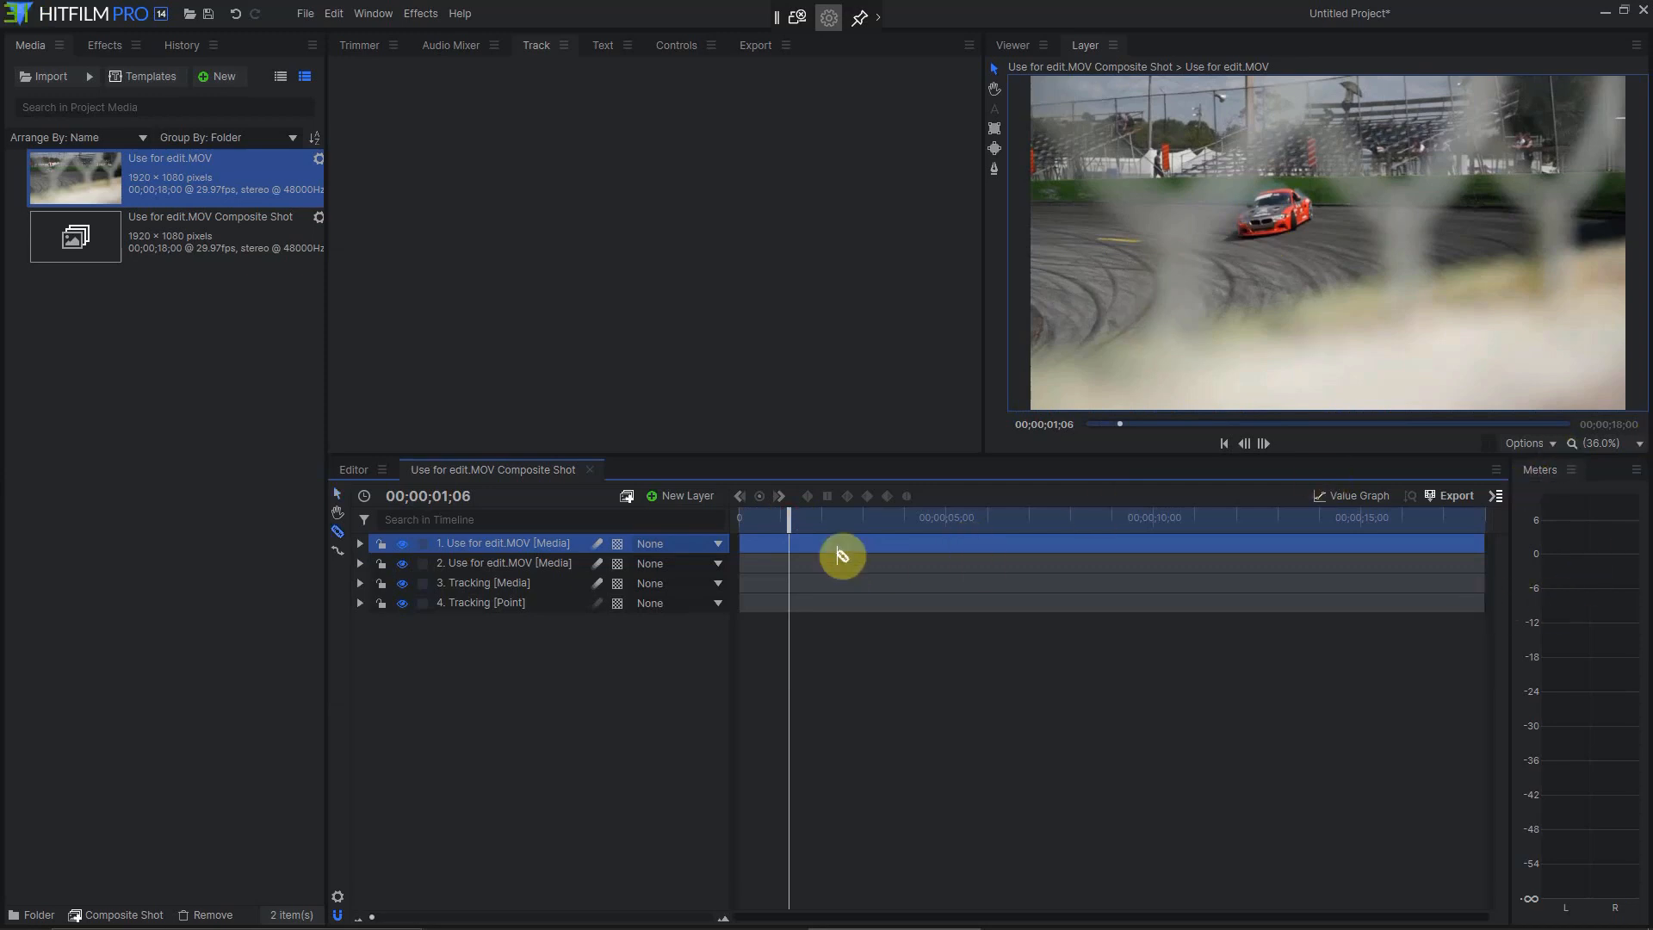
key(c)
click(790, 545)
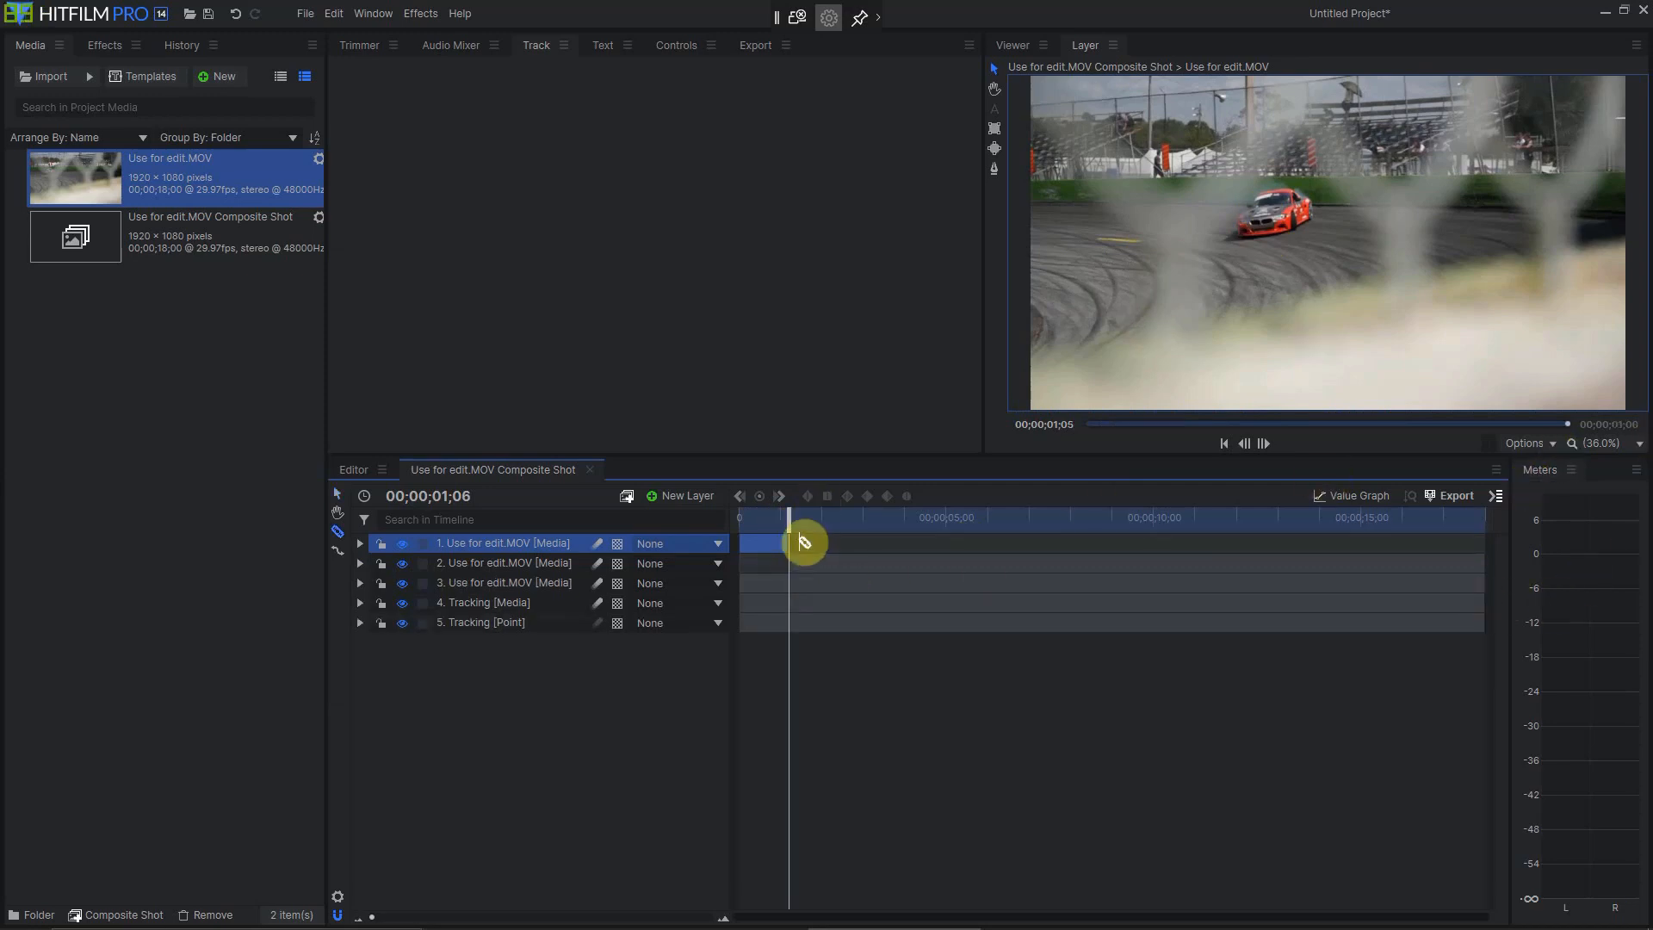
Start exporting the frame at 00;00;01;06 and create a folder named Temp inside the Freeze Frame Tutorial folder.
click(1435, 503)
click(1399, 519)
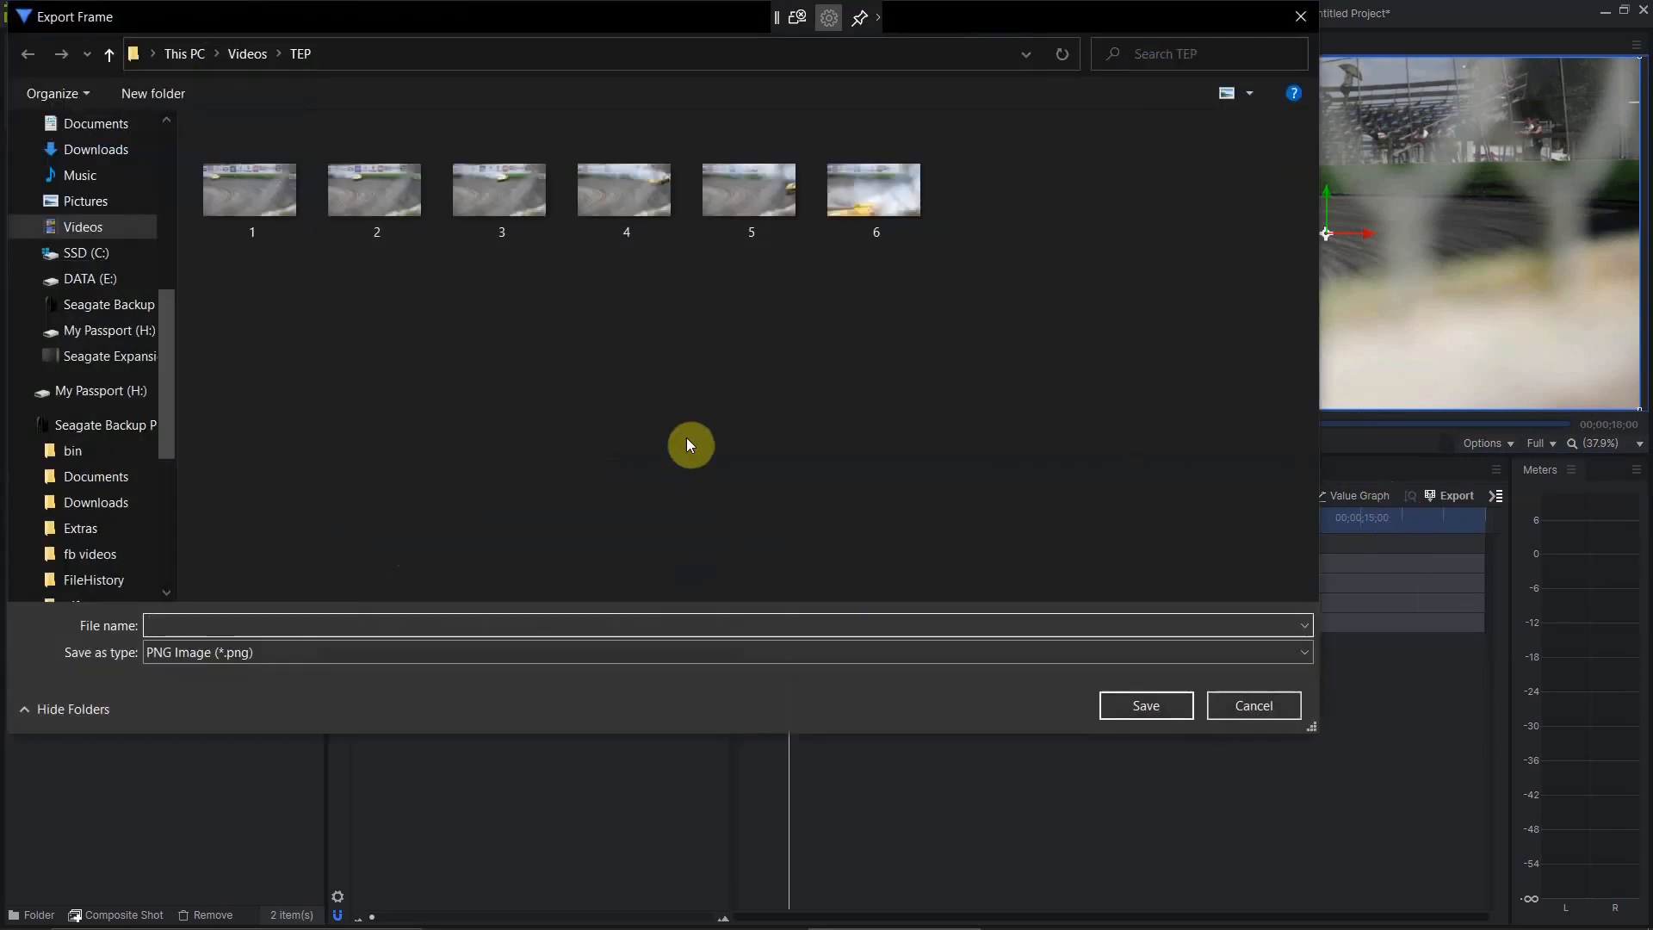
scroll(92, 197, up, 6)
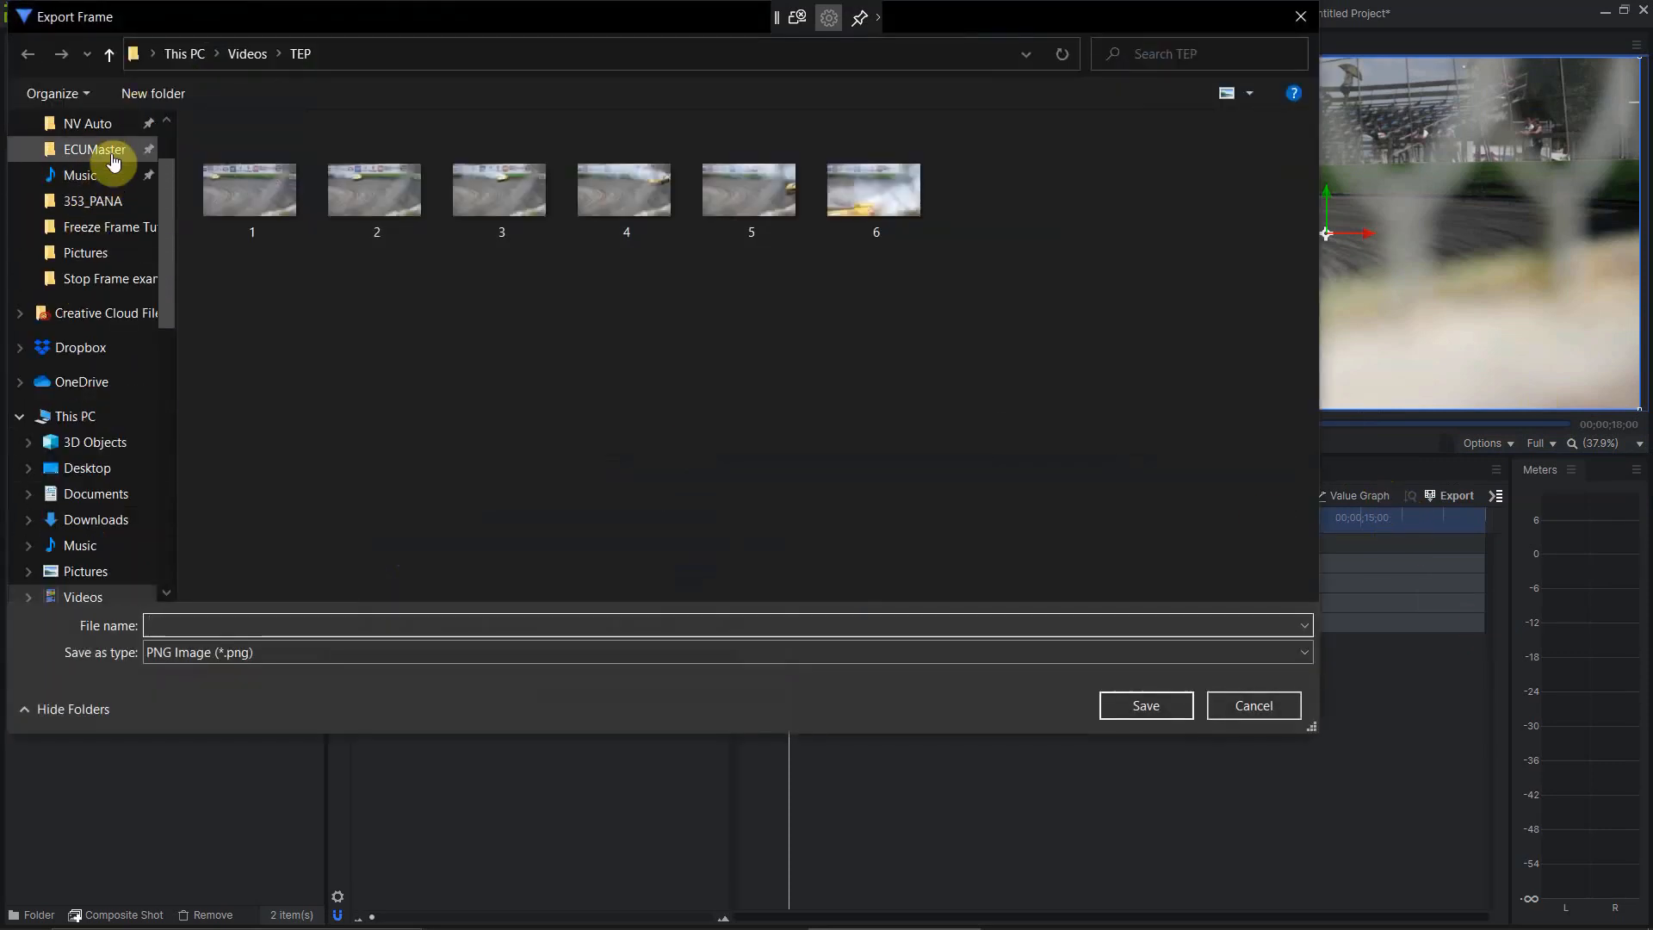
click(104, 169)
double_click(358, 185)
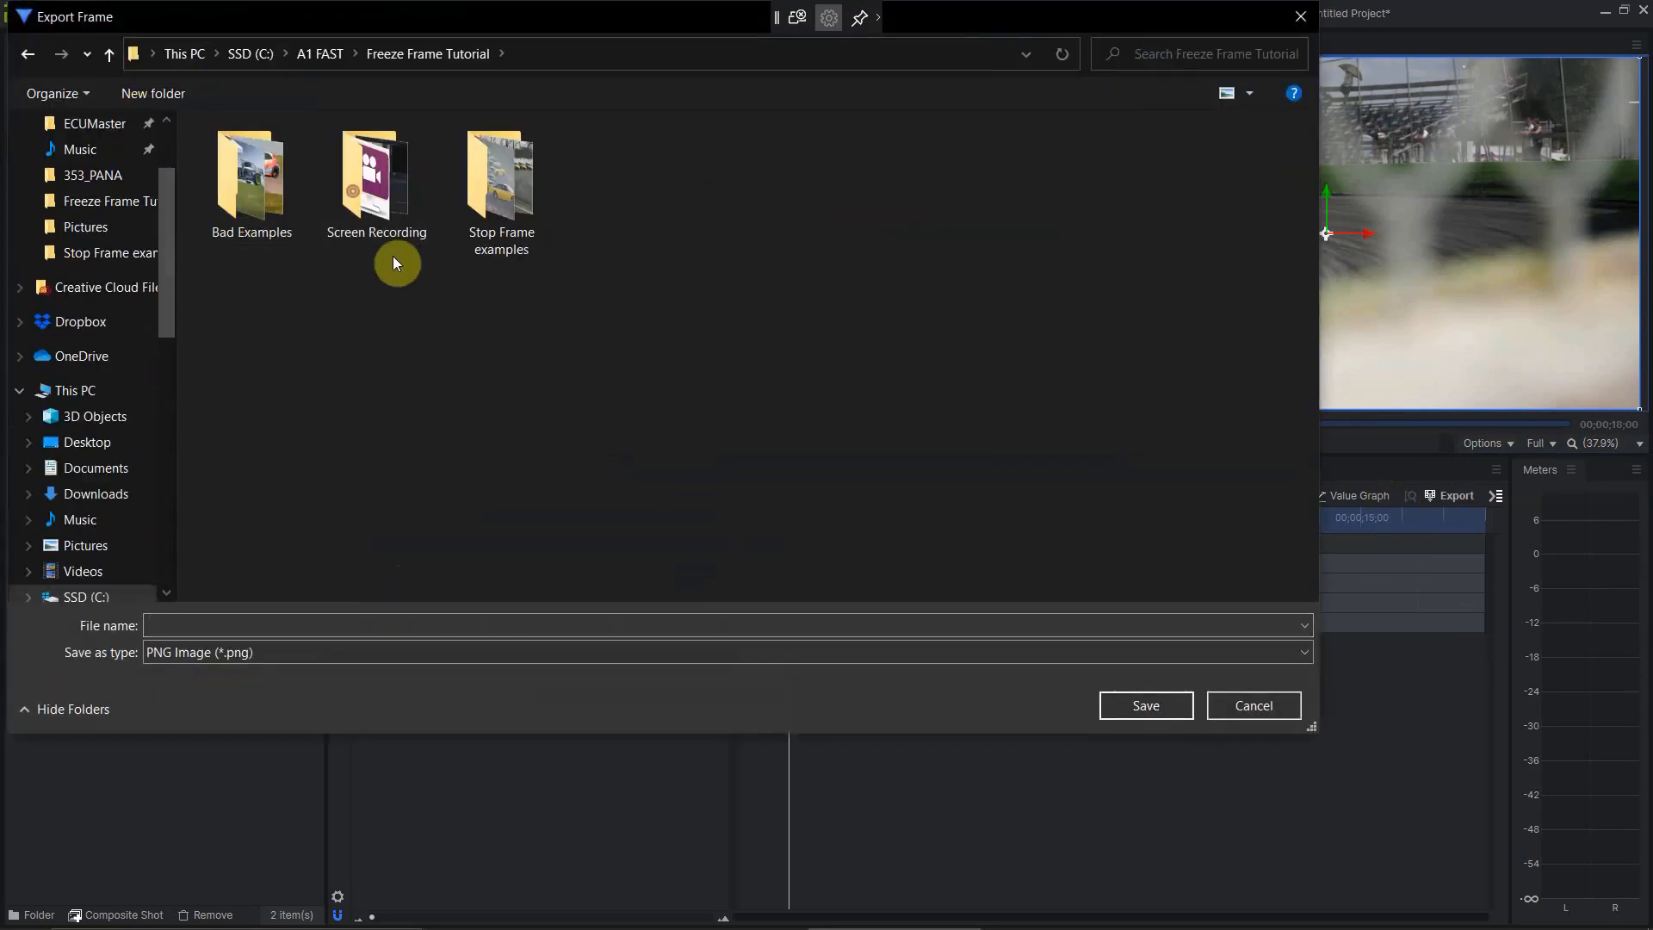
right_click(628, 229)
mouse_move(723, 457)
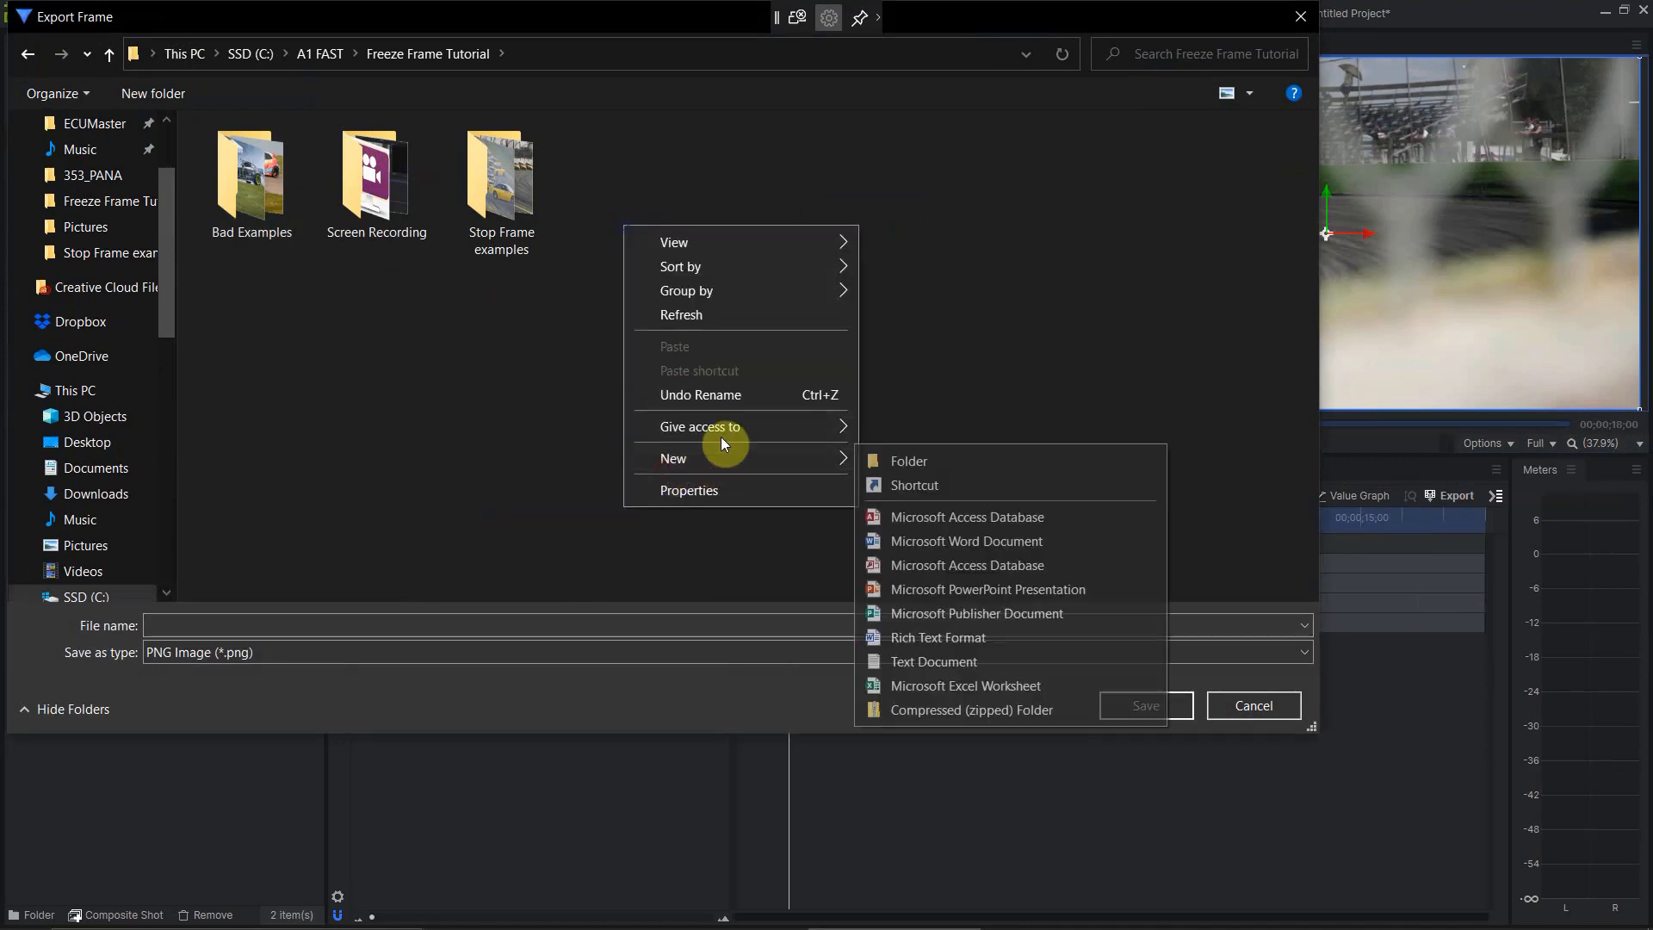
click(882, 470)
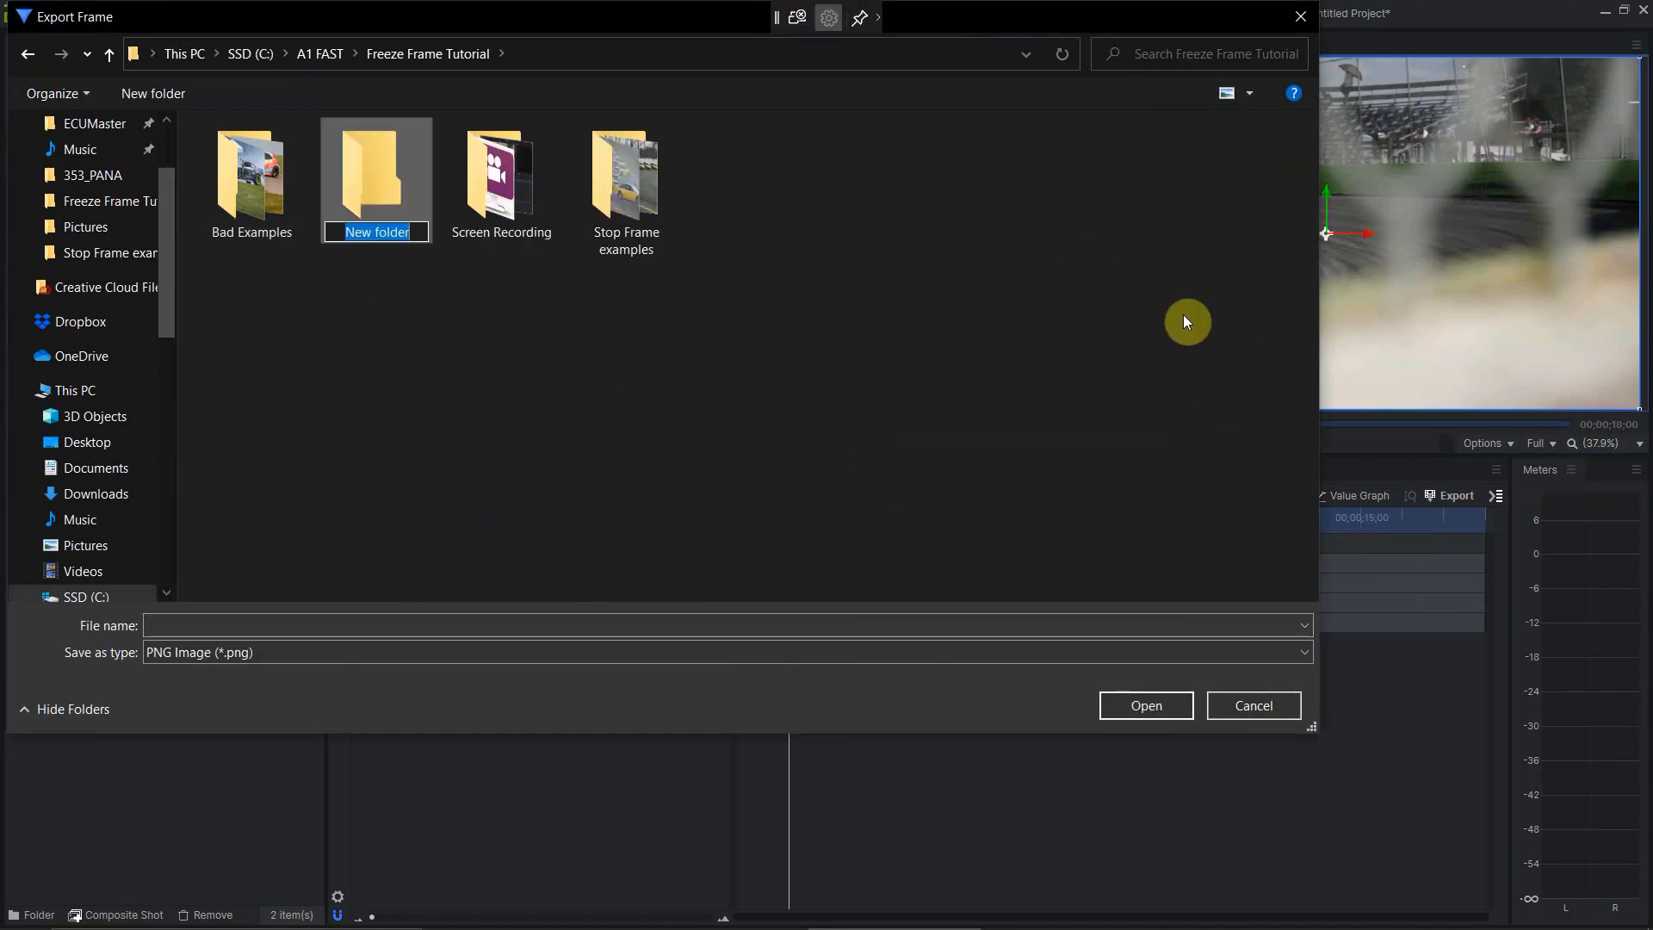
text(Temp)
key(Return)
click(846, 516)
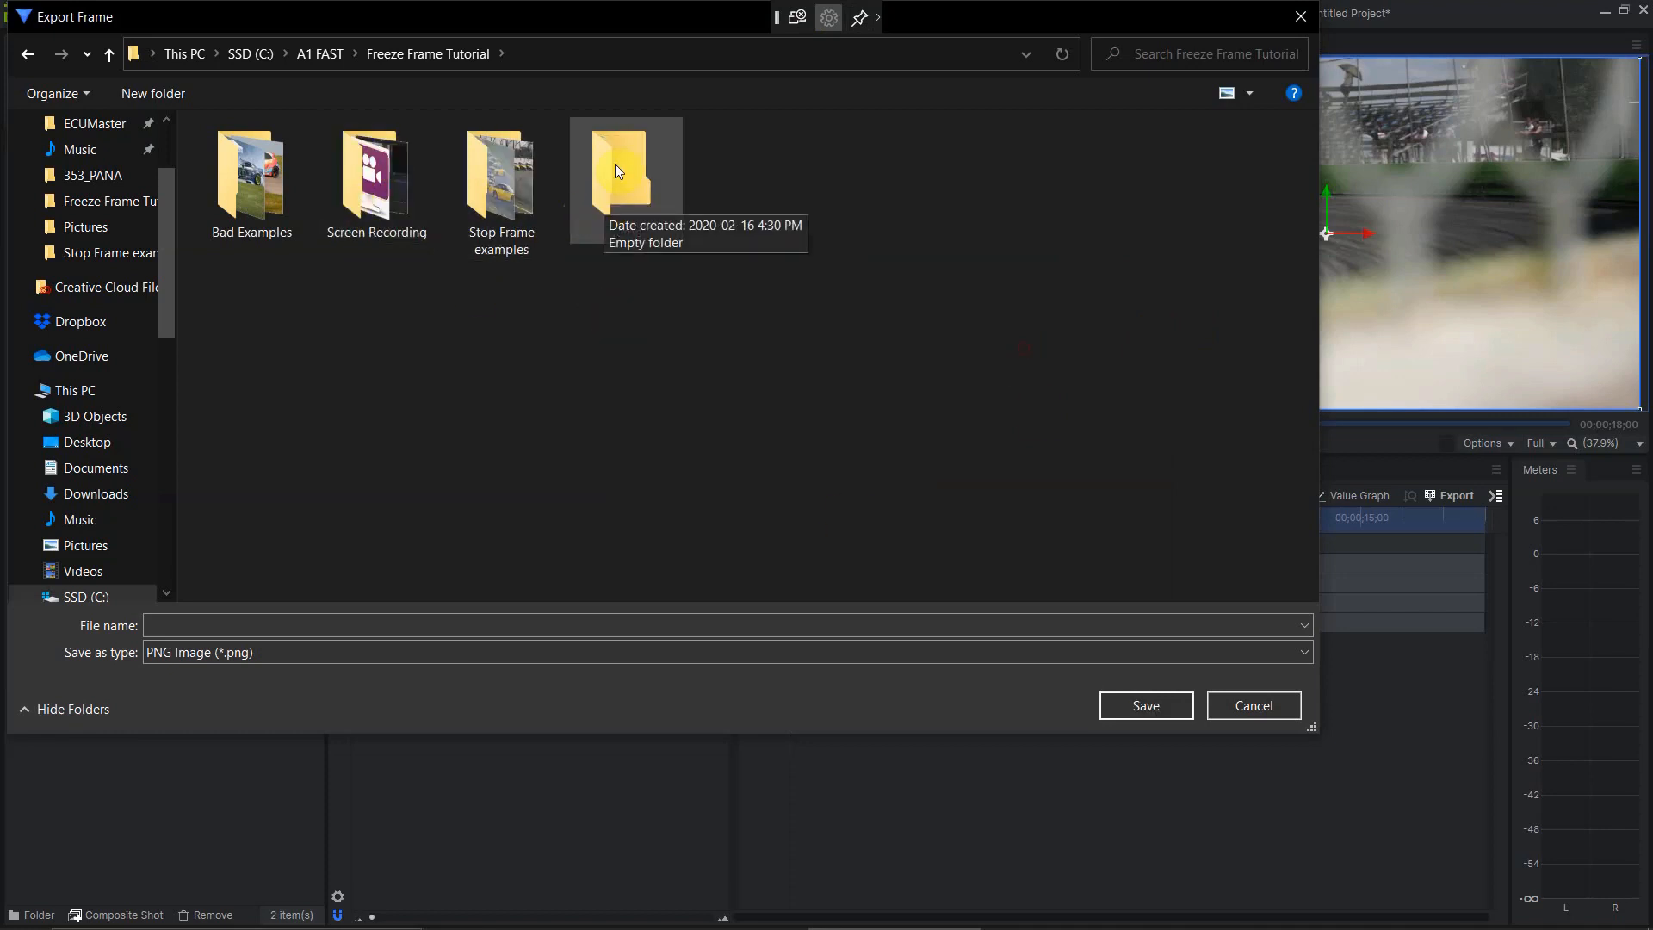
Save the exported frame as PNG image 1 in the Temp folder.
click(628, 179)
double_click(628, 181)
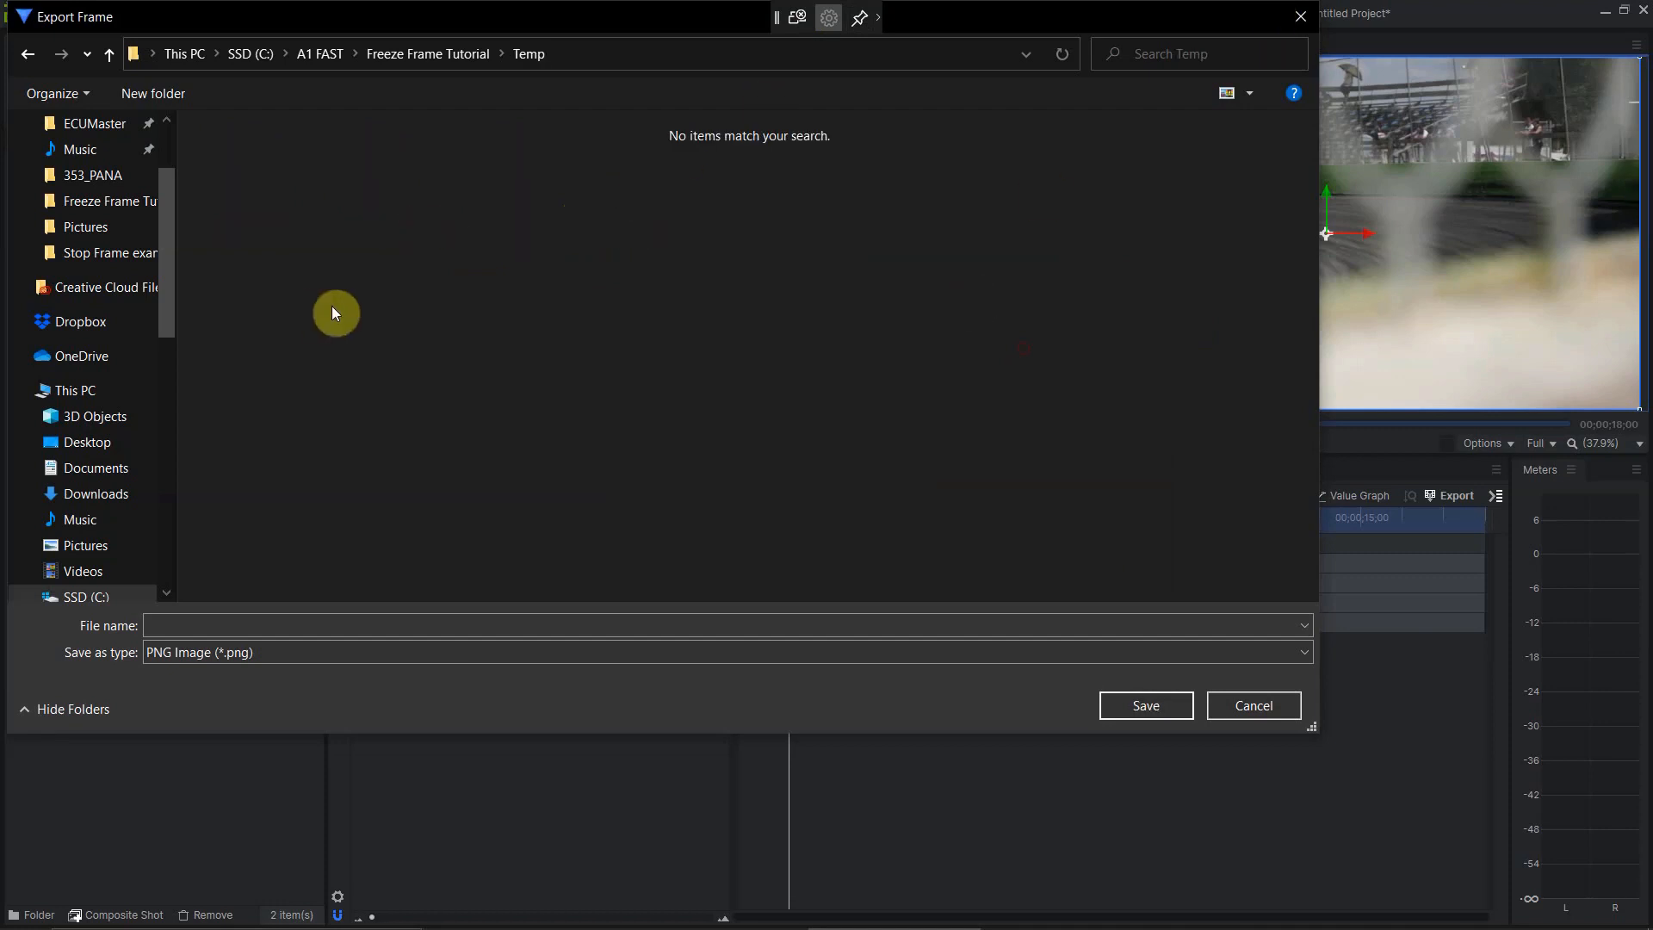
click(184, 625)
text(1)
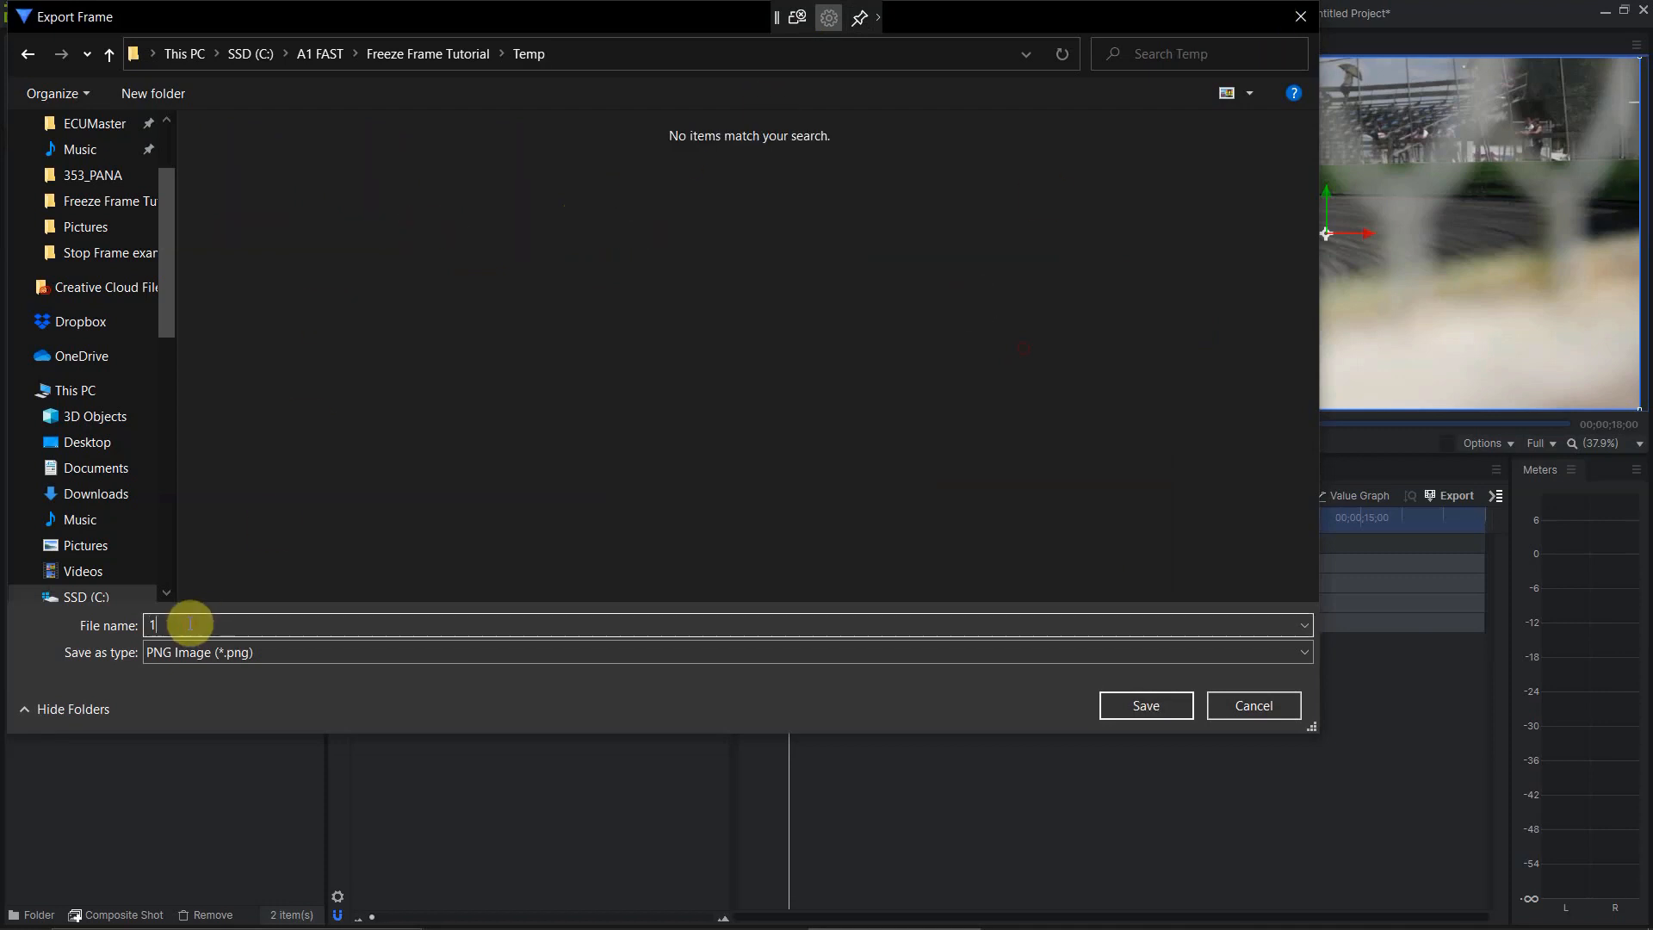
key(Return)
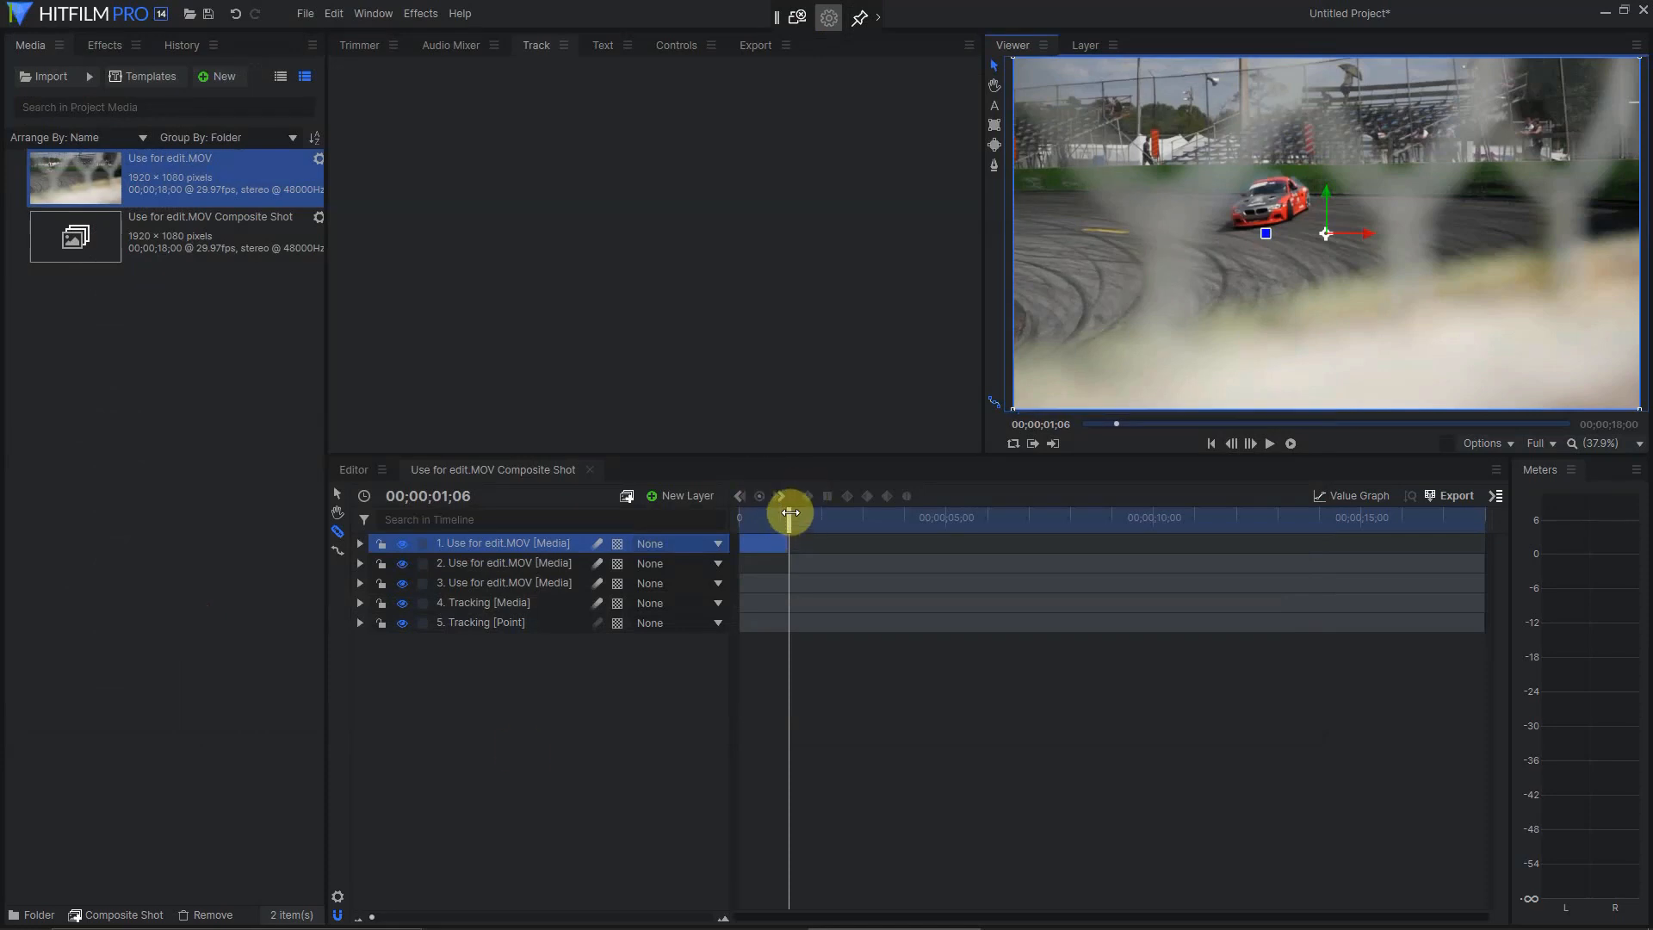
Slice the second Use for edit.MOV layer at 00;00;02;18 and export that frame to the Temp folder as PNG image 2.
drag(790, 512, 847, 505)
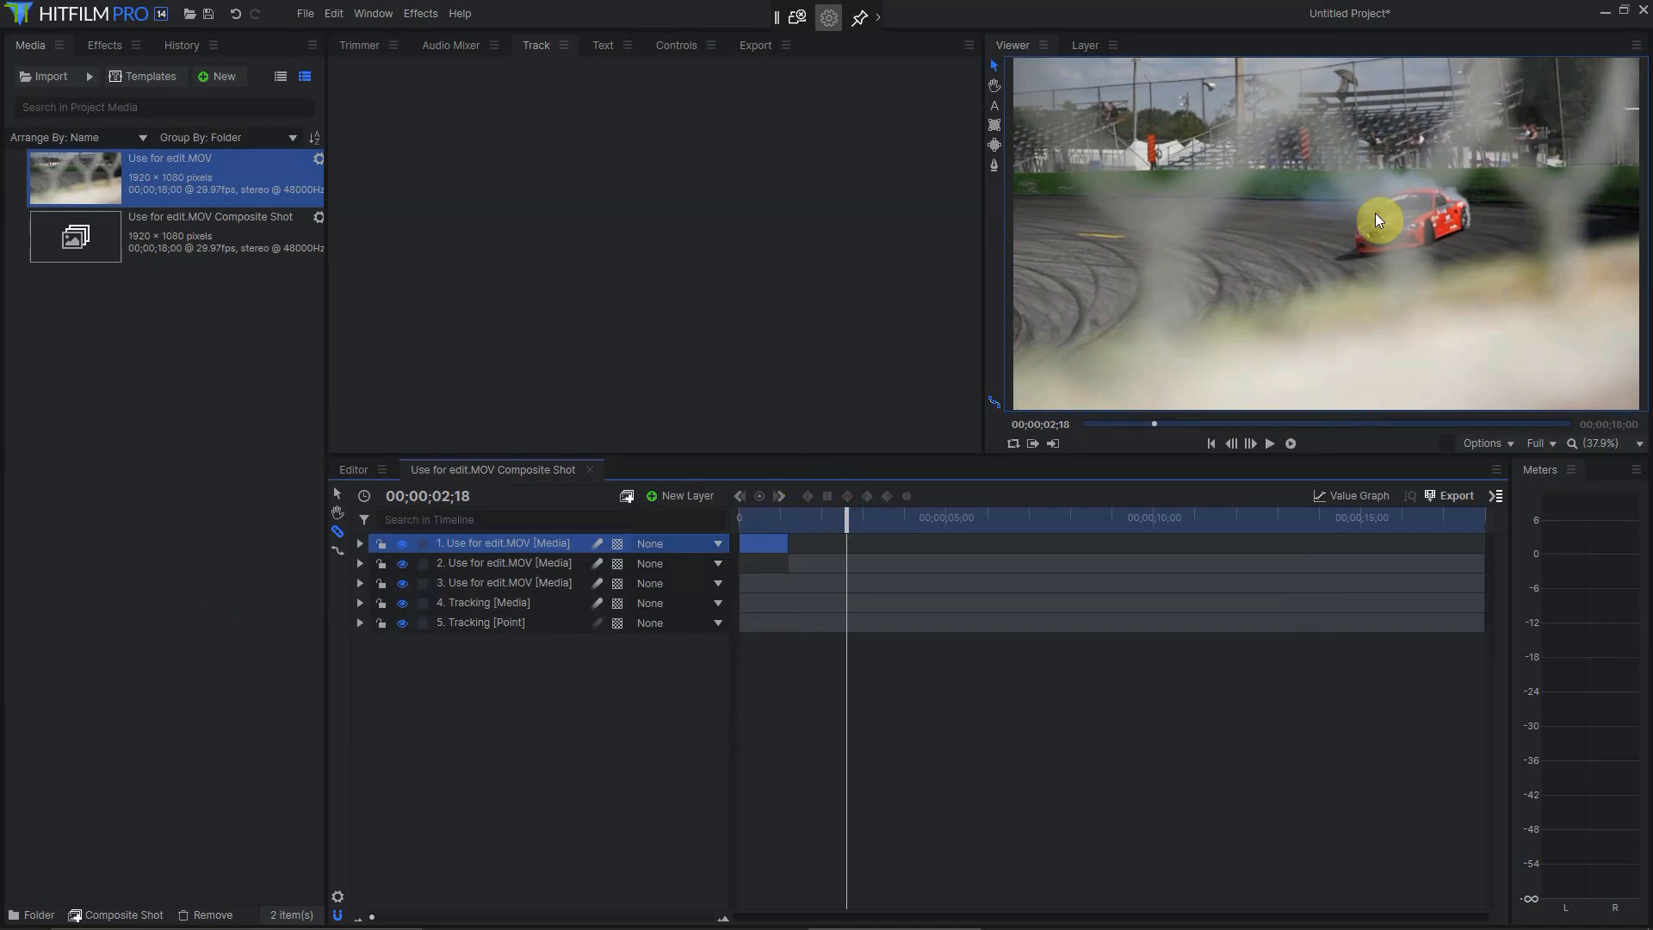
click(850, 564)
click(1503, 440)
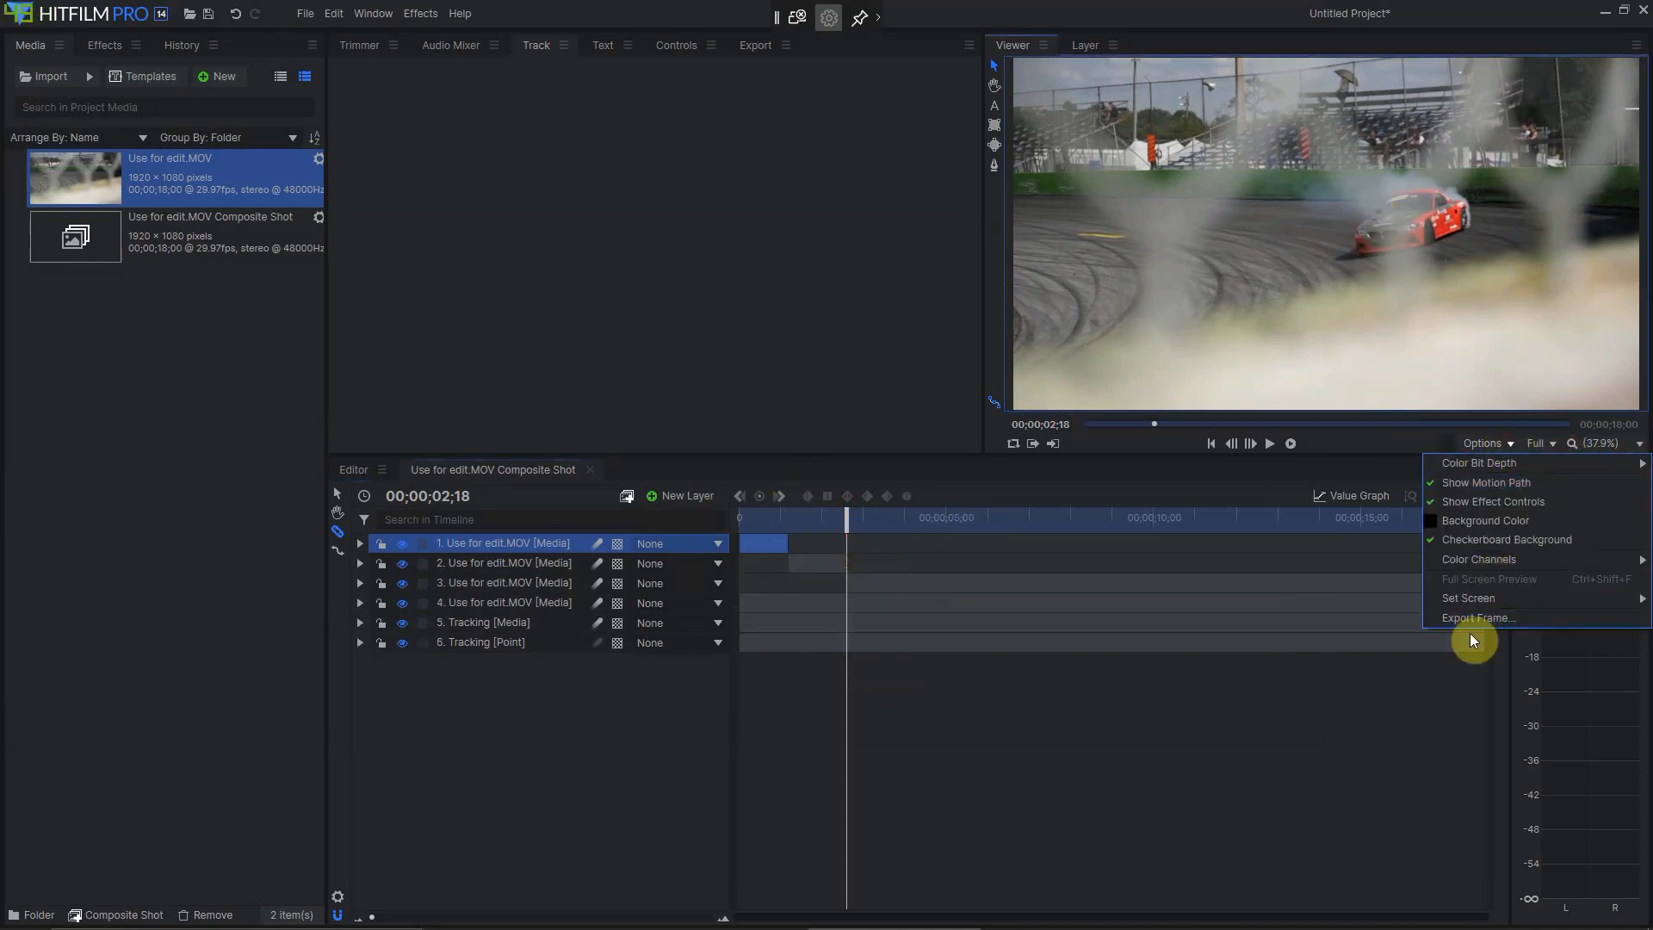
click(1482, 617)
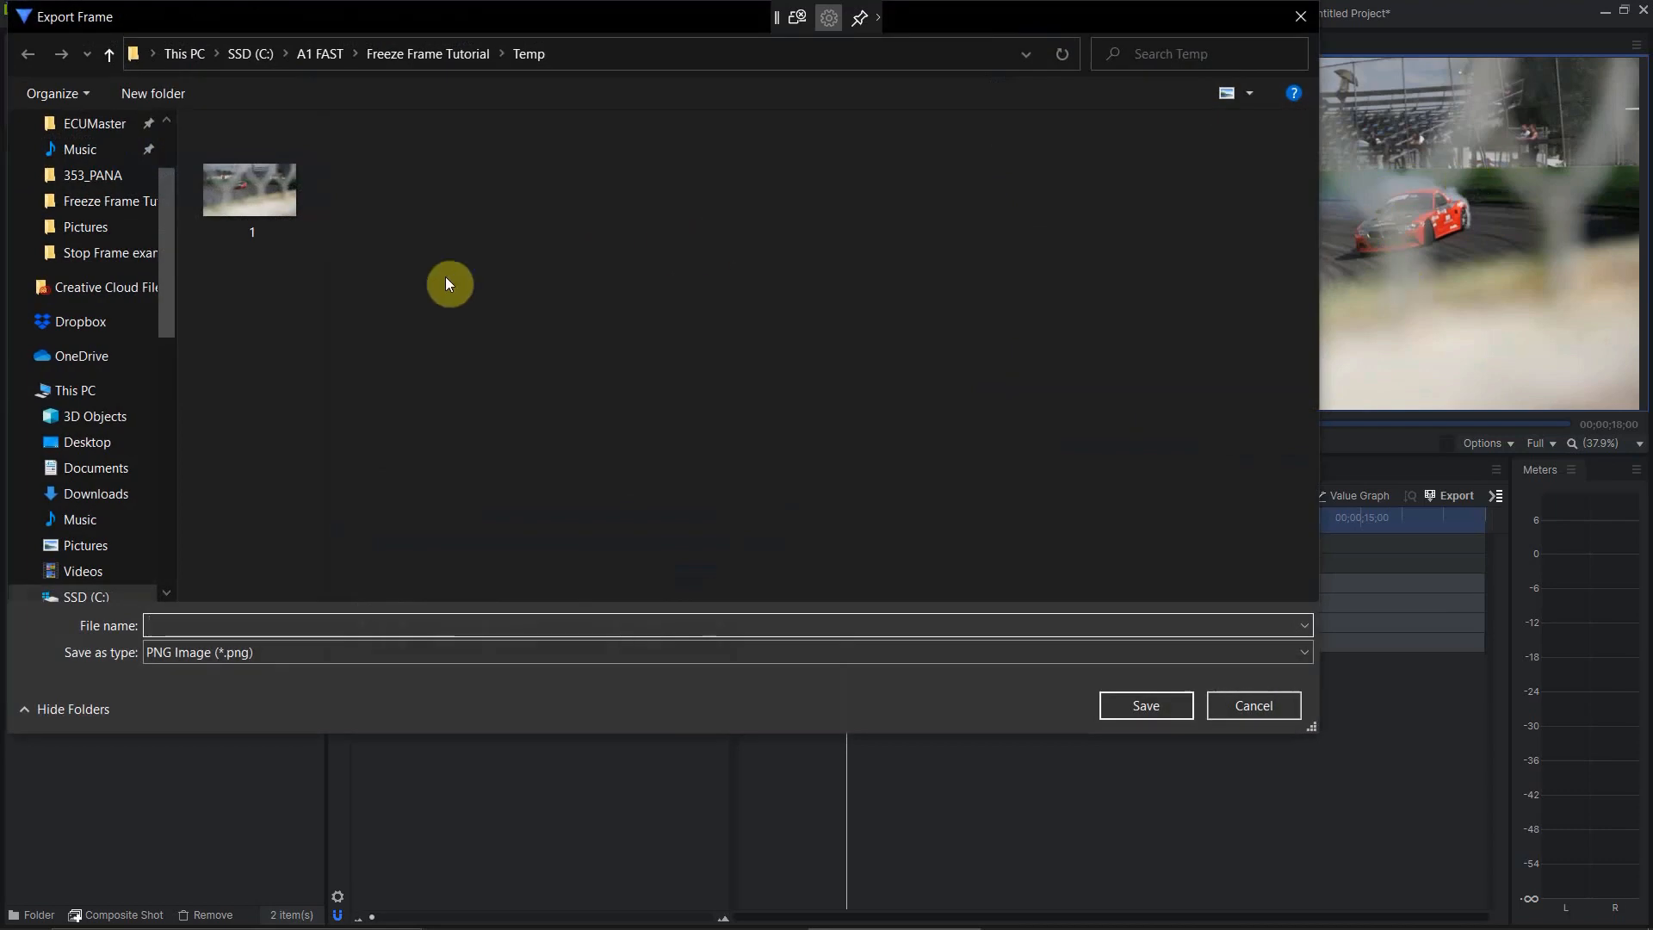
key(Return)
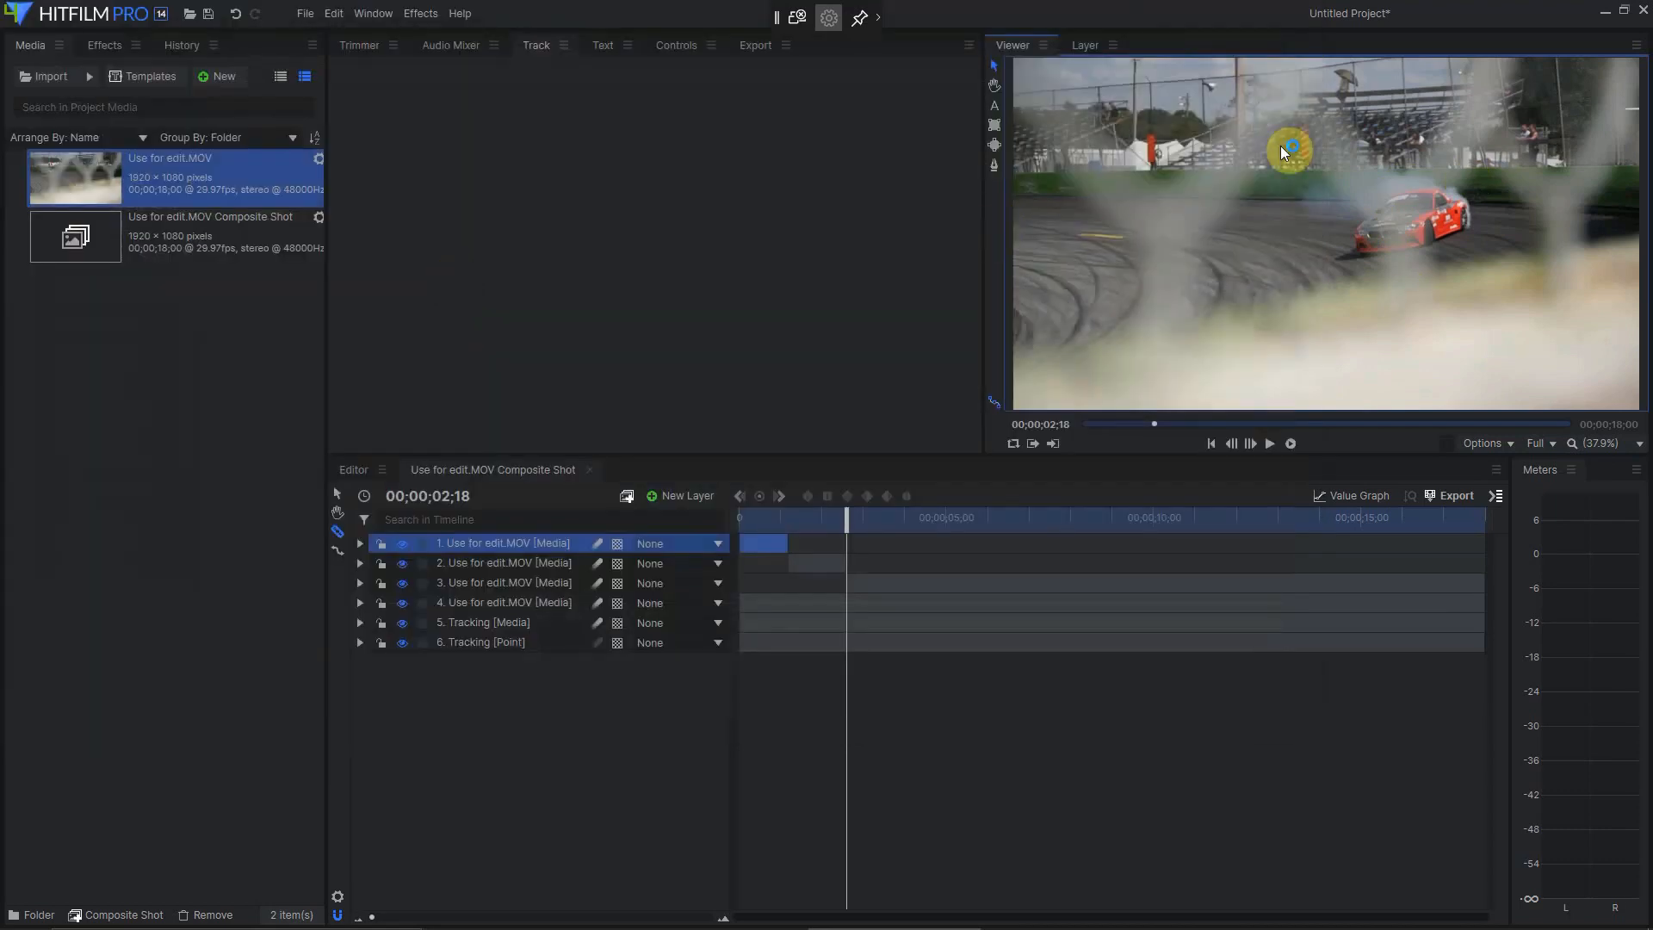
Slice the third Use for edit.MOV layer at 00;00;04;00 and export that frame to the Temp folder as PNG image 3.
drag(850, 530, 938, 523)
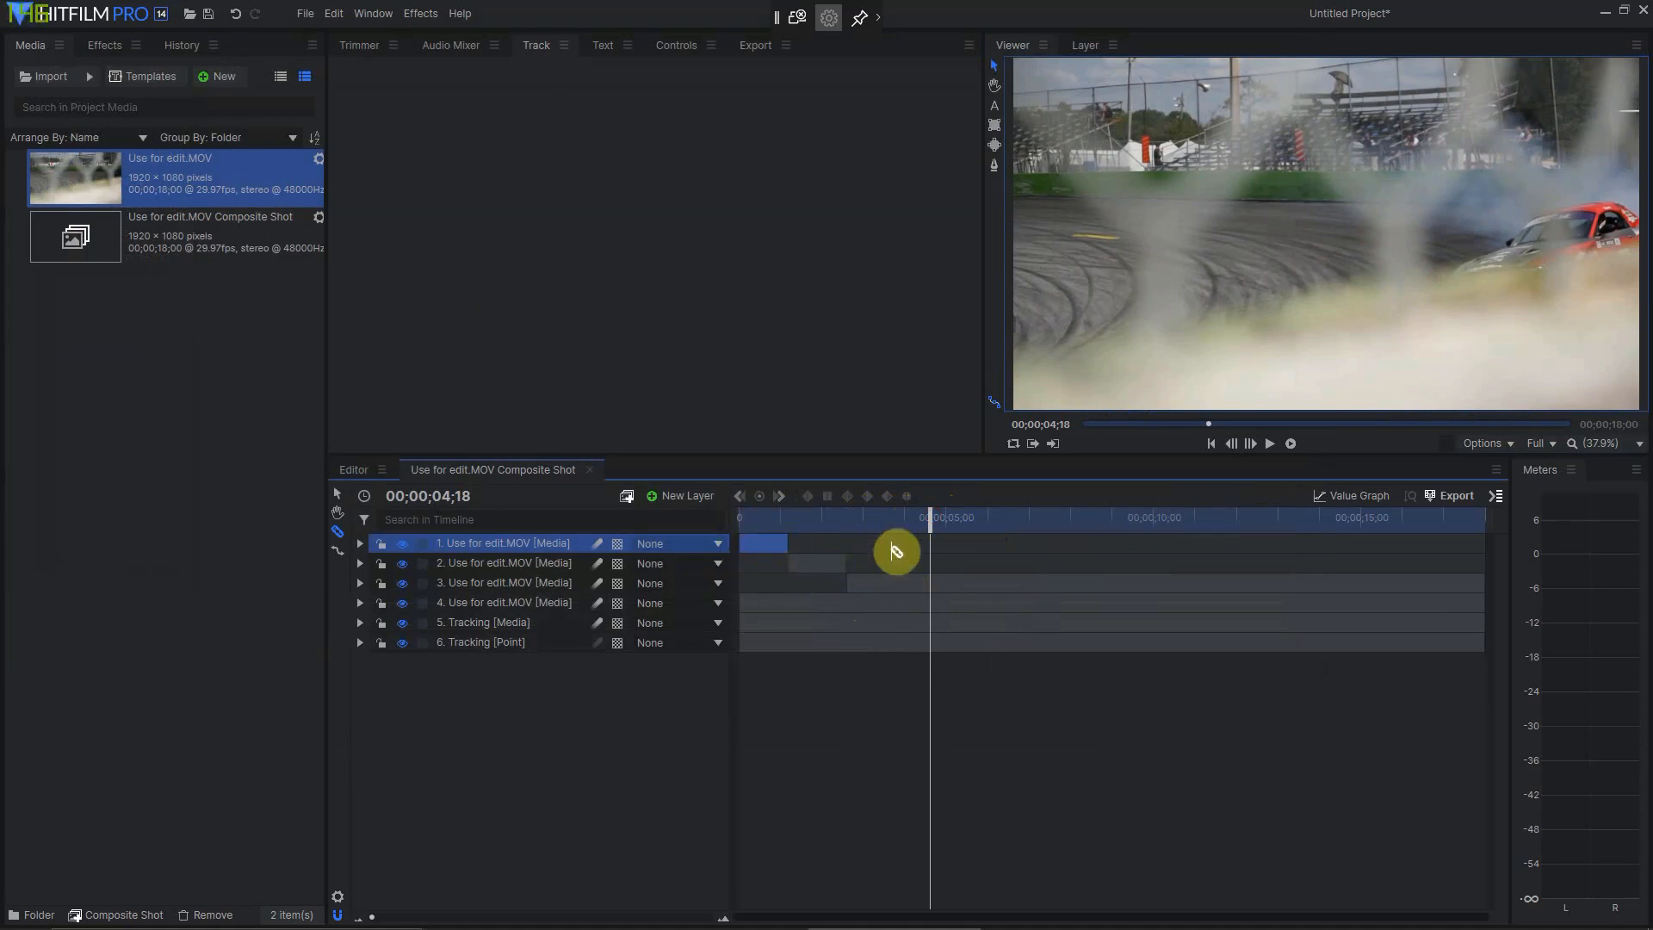
drag(936, 514, 905, 515)
click(903, 582)
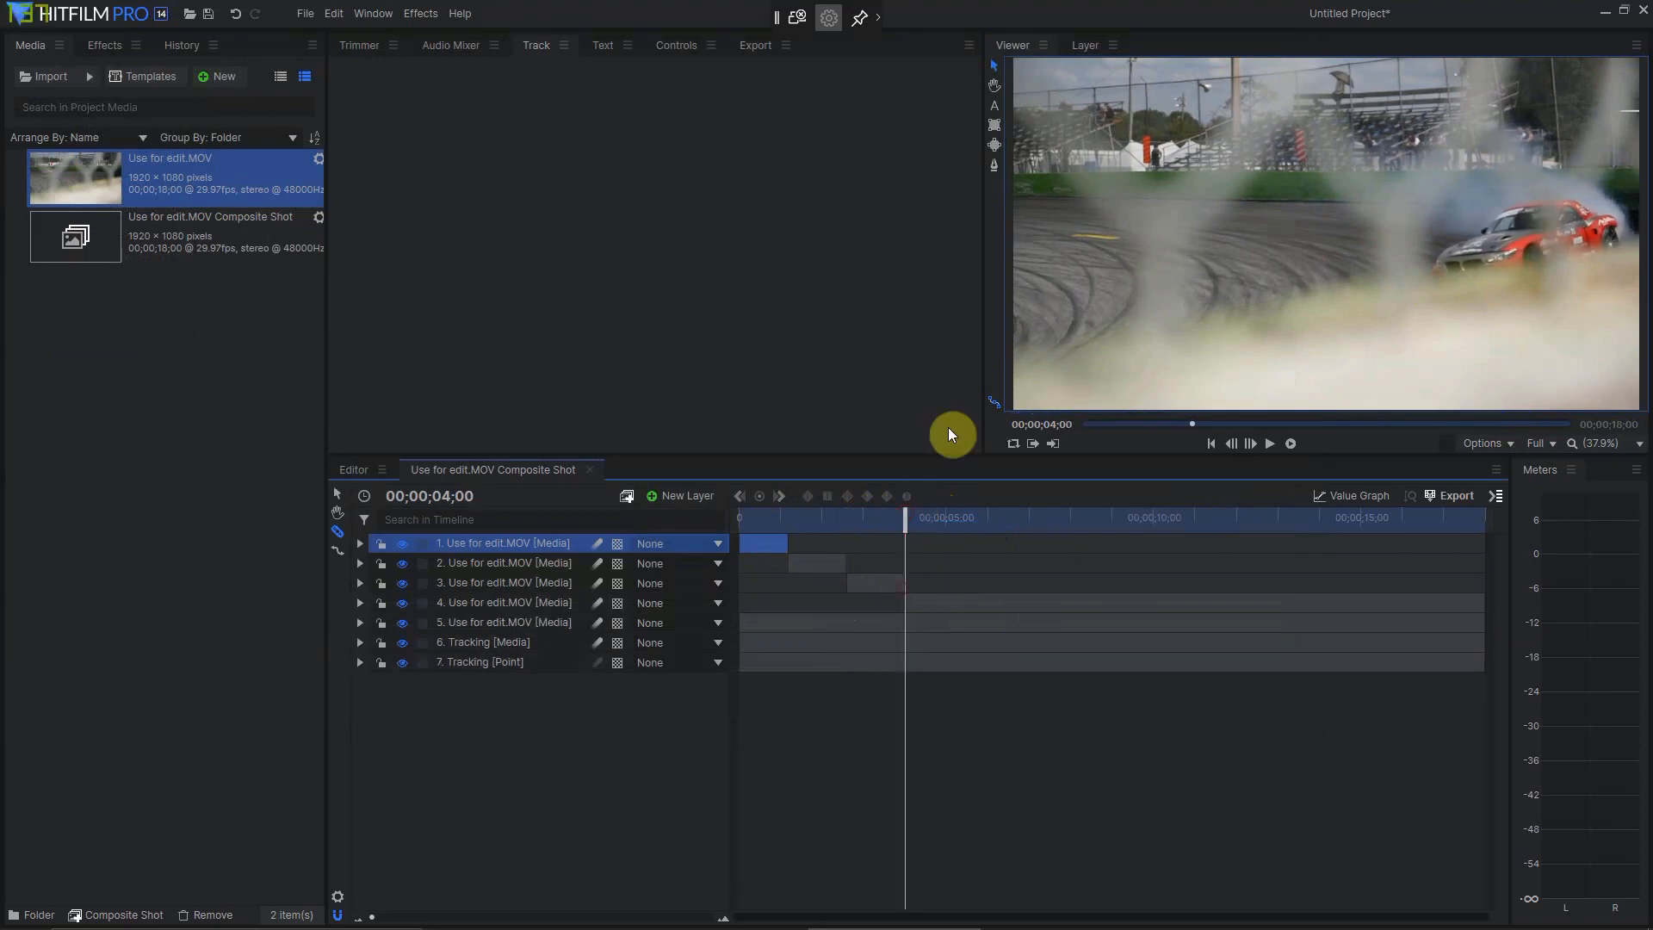
click(1482, 443)
click(1459, 616)
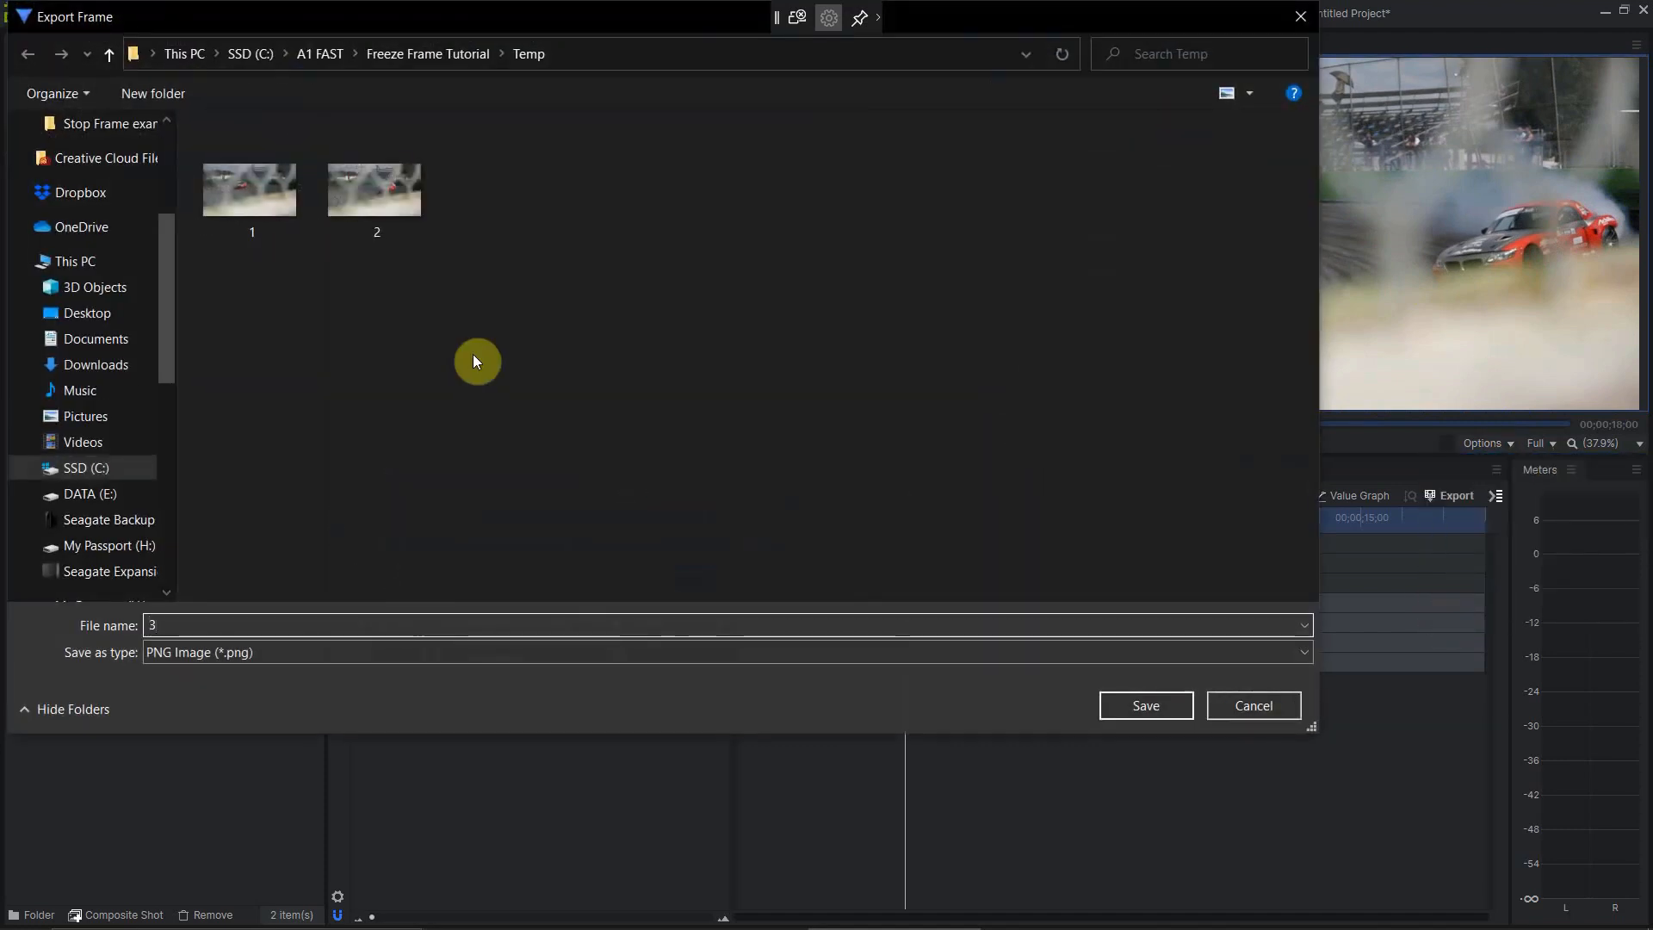
key(Escape)
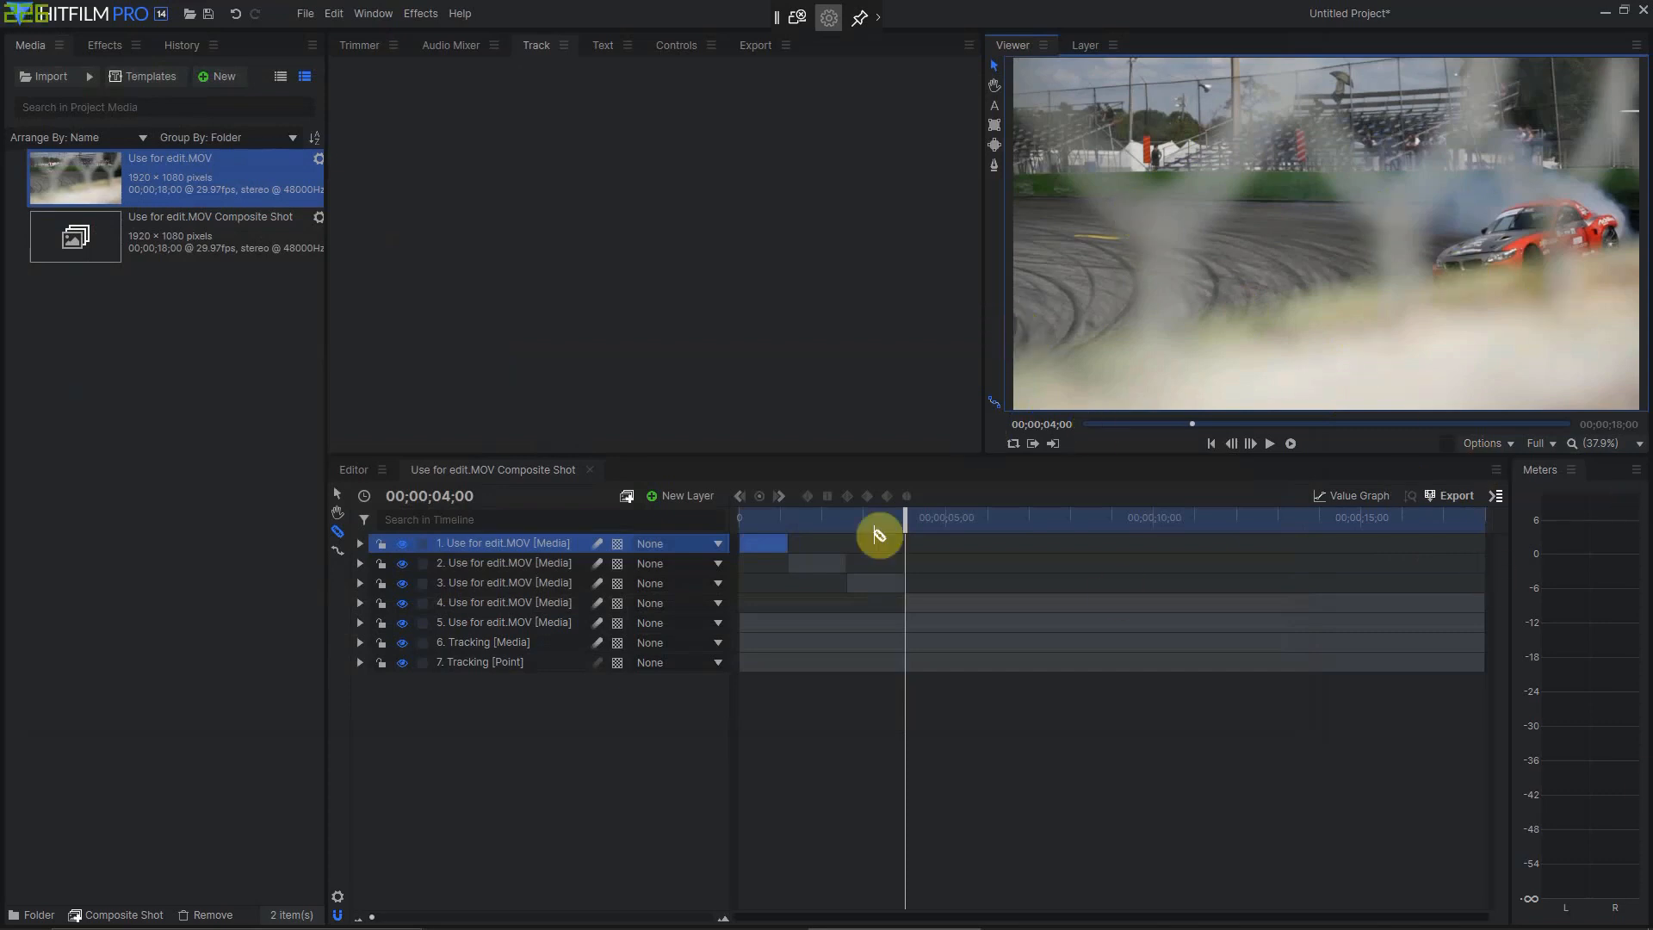
Import the still images 1, 2 and 3 from the Temp folder into the project media.
click(306, 736)
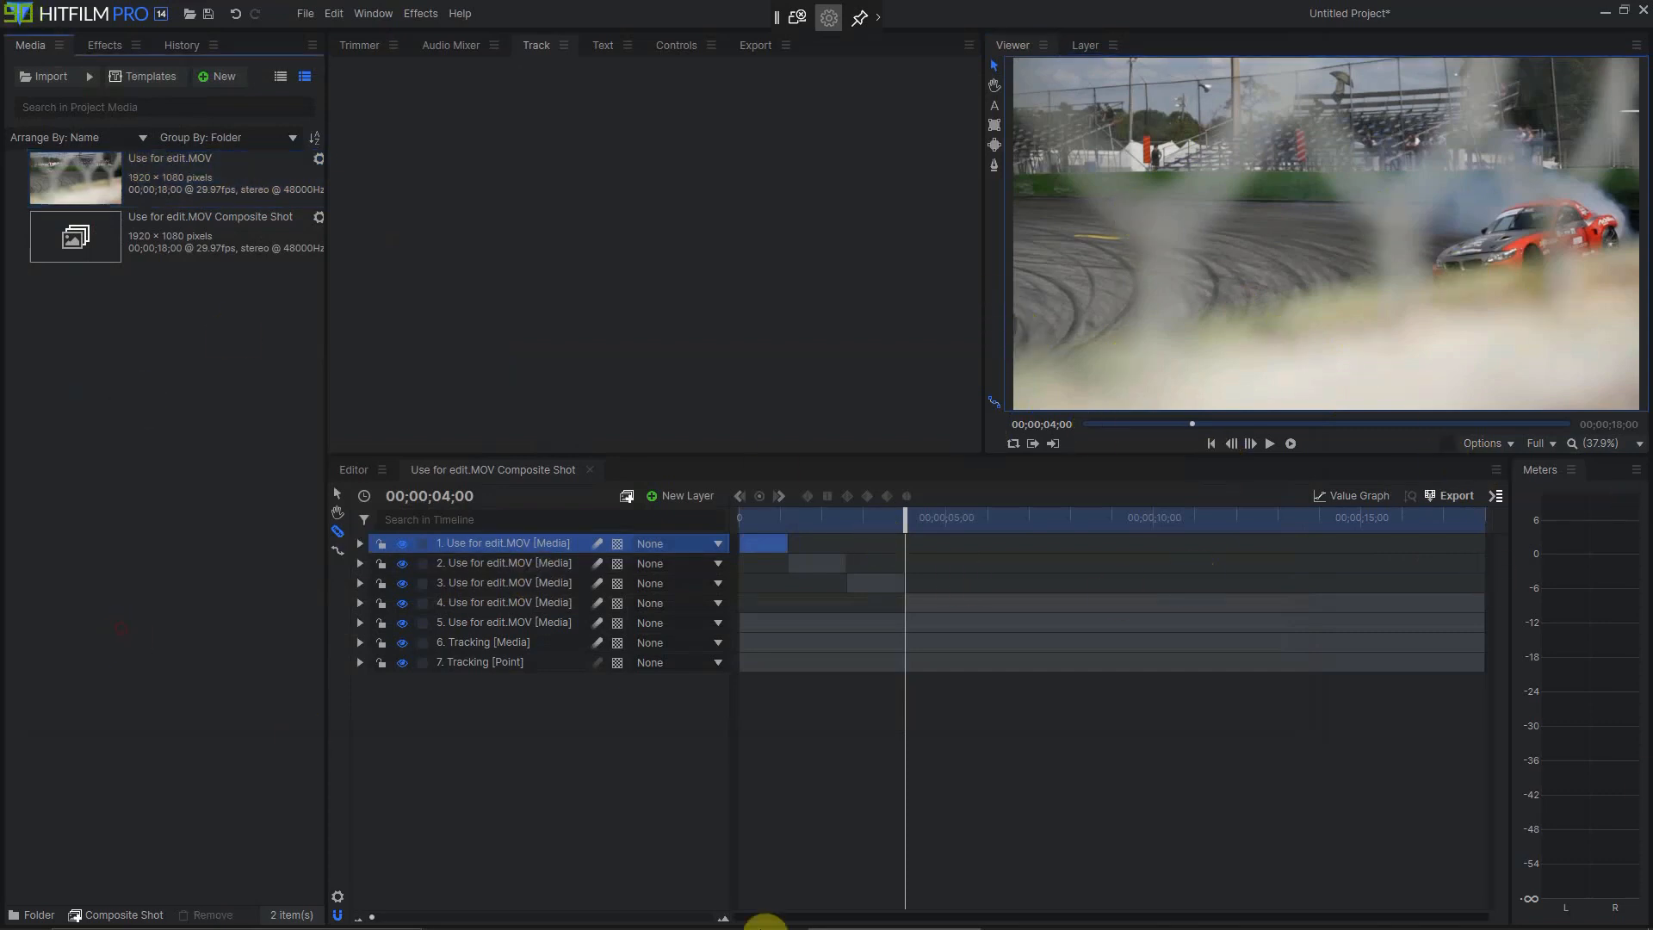
click(43, 78)
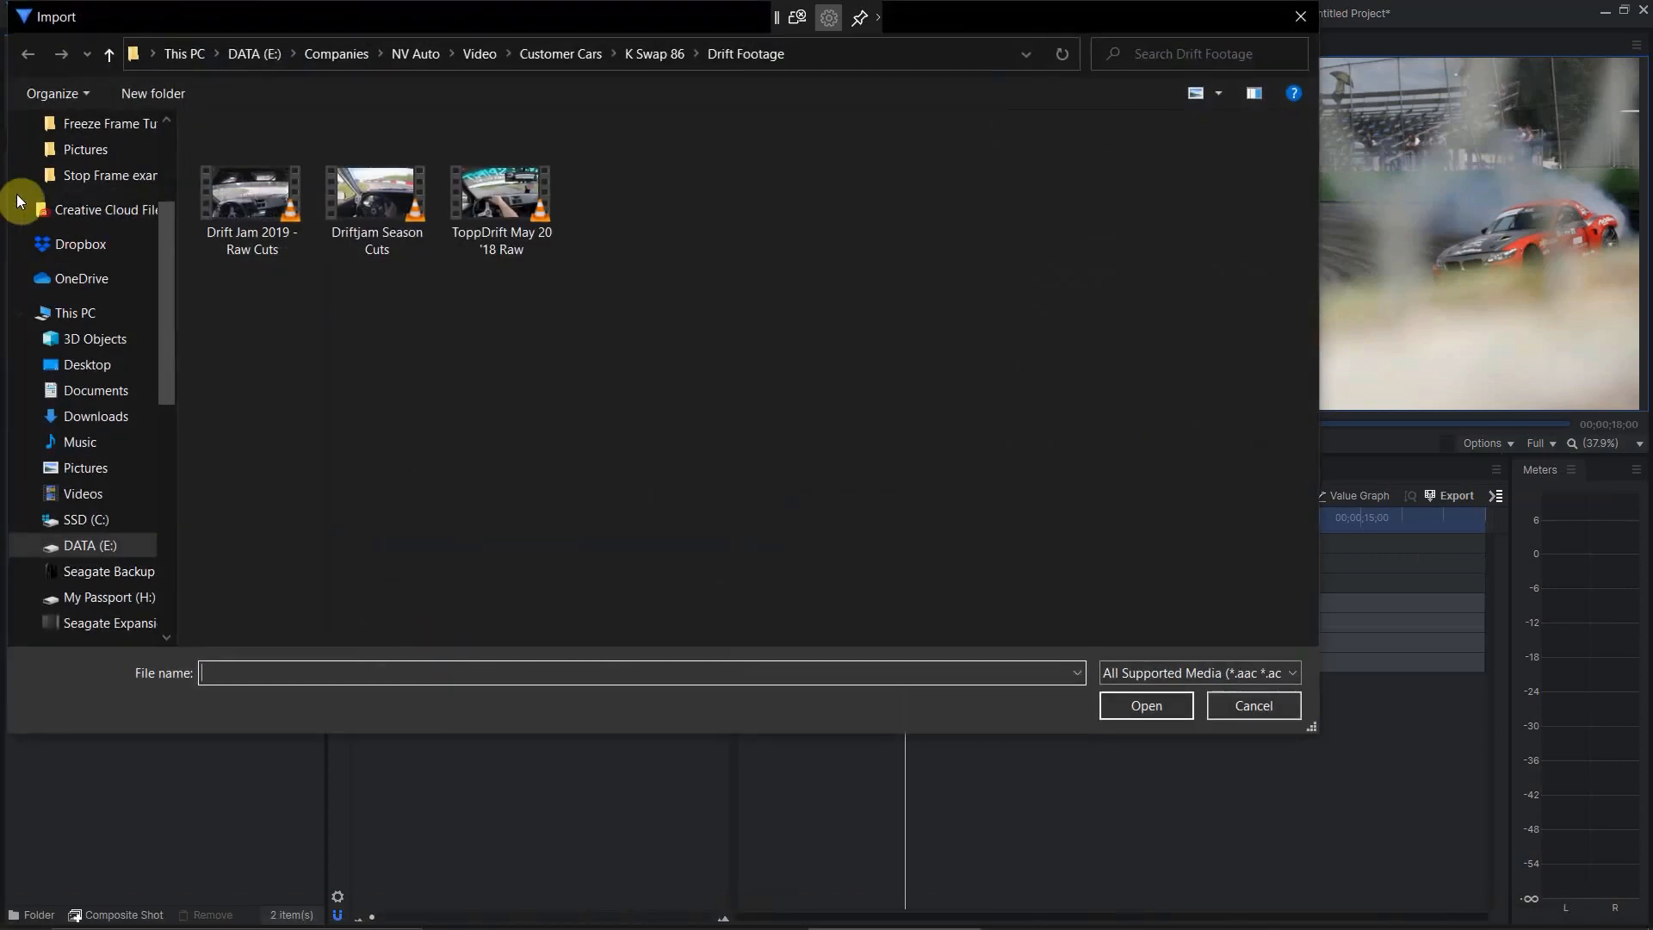
scroll(17, 194, up, 3)
click(110, 165)
double_click(358, 201)
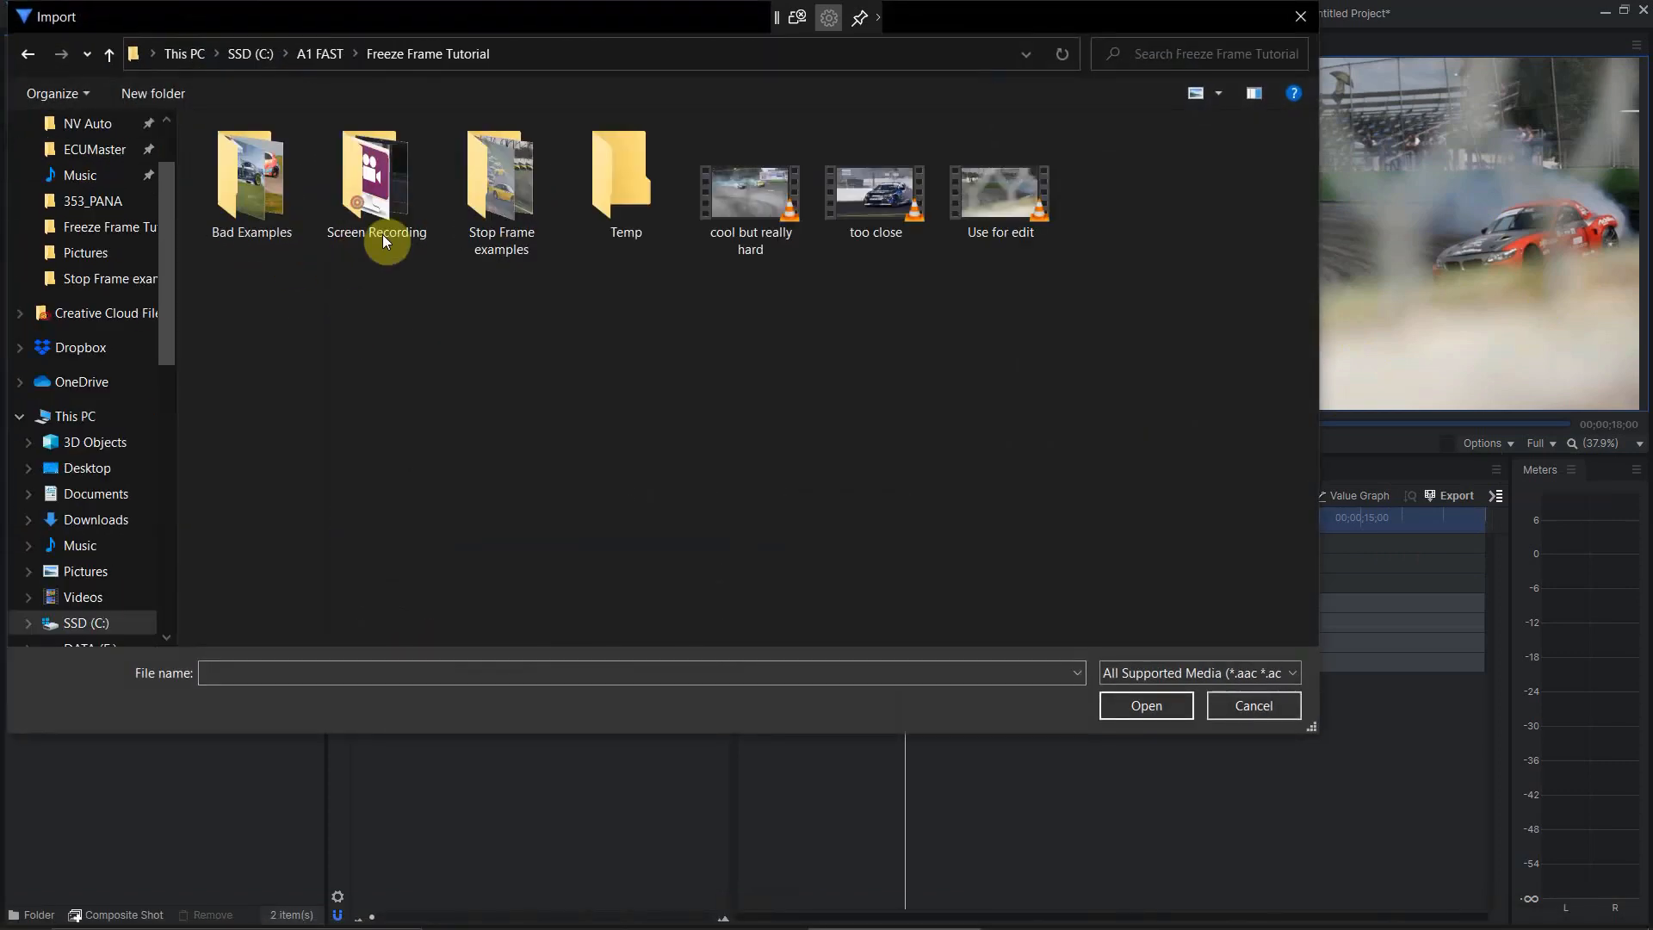
double_click(592, 203)
drag(842, 226, 268, 189)
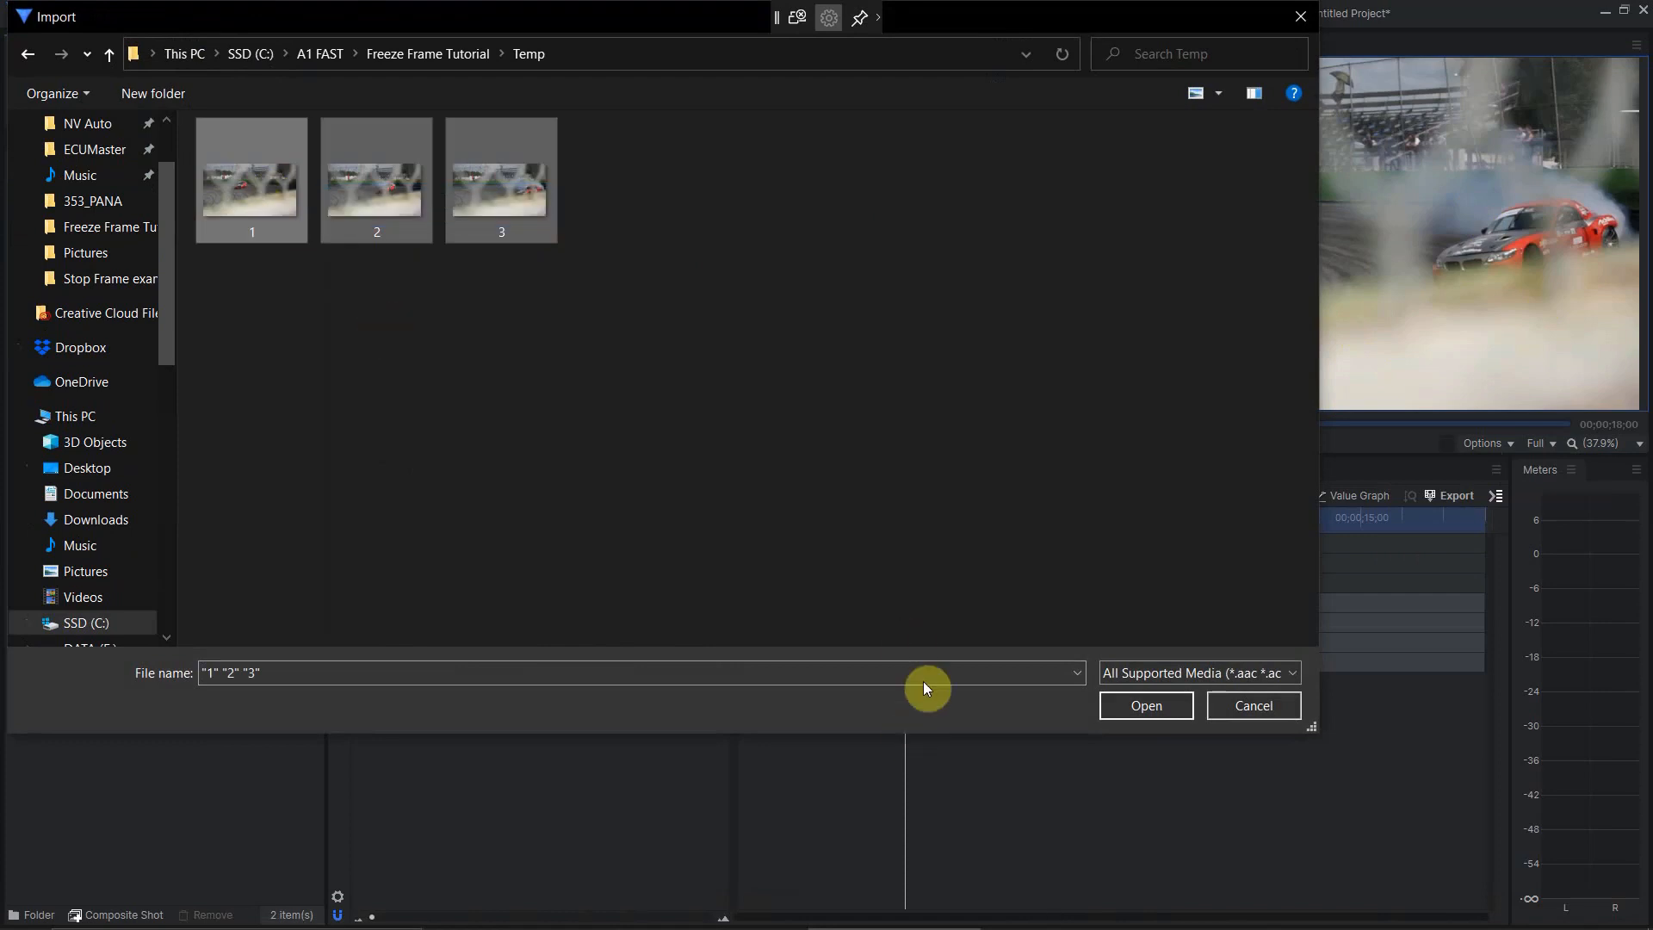
click(1165, 710)
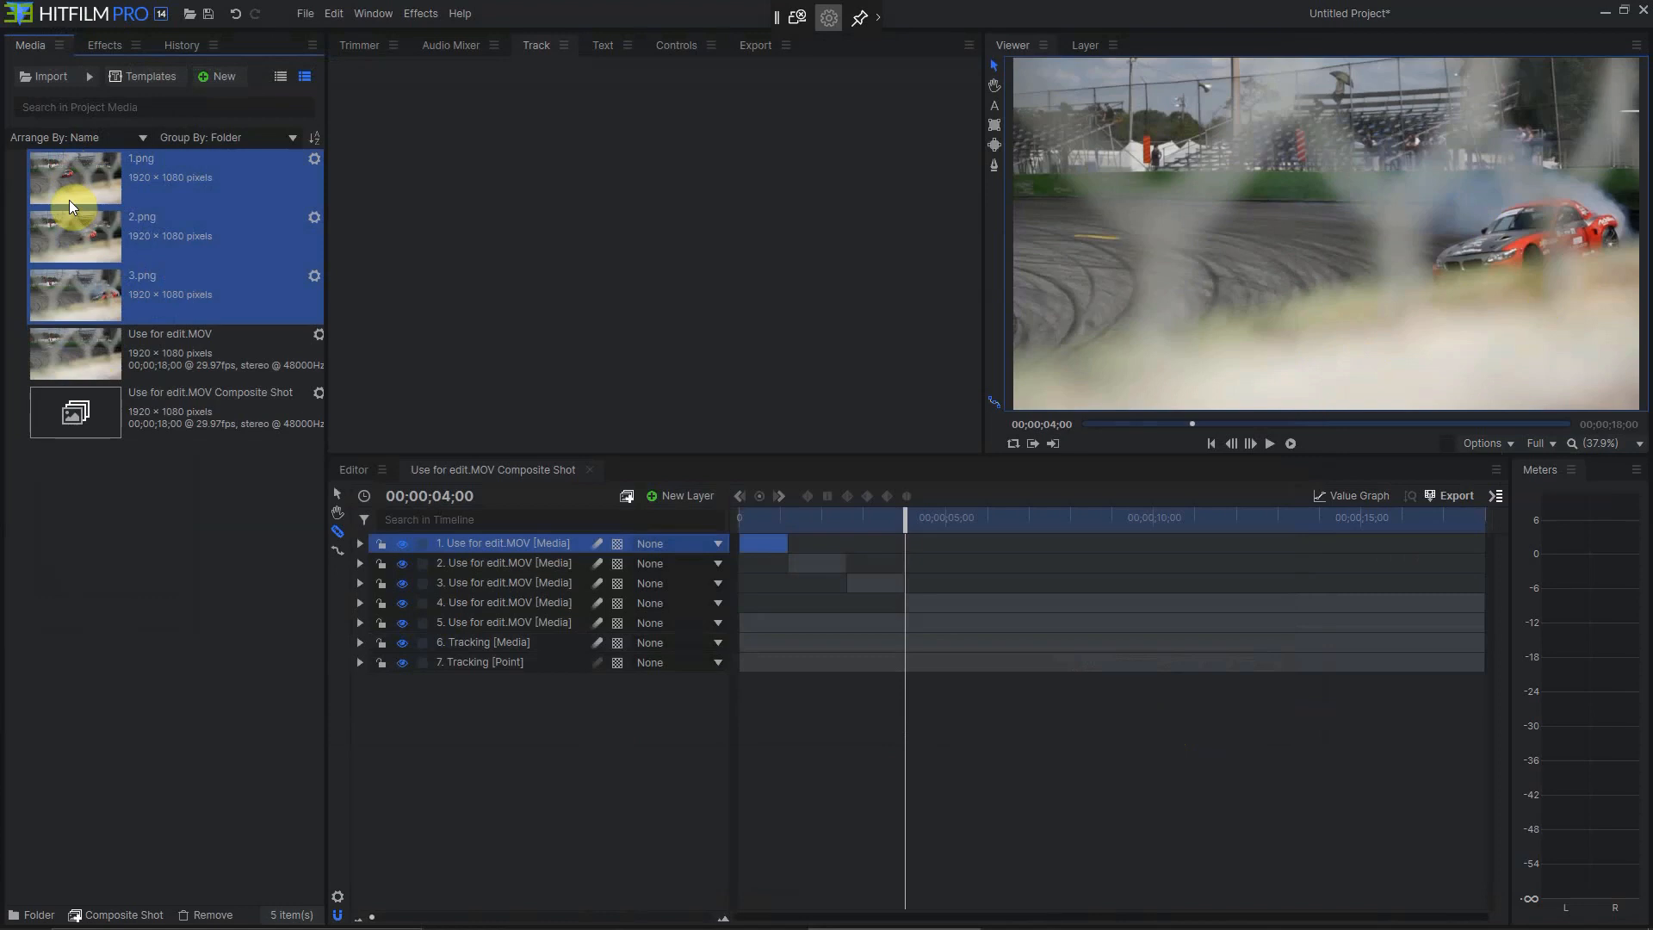
Add the three stills above all layers and trim 1.png, 2.png and 3.png to end at the first, second and third slice points.
drag(70, 198, 479, 546)
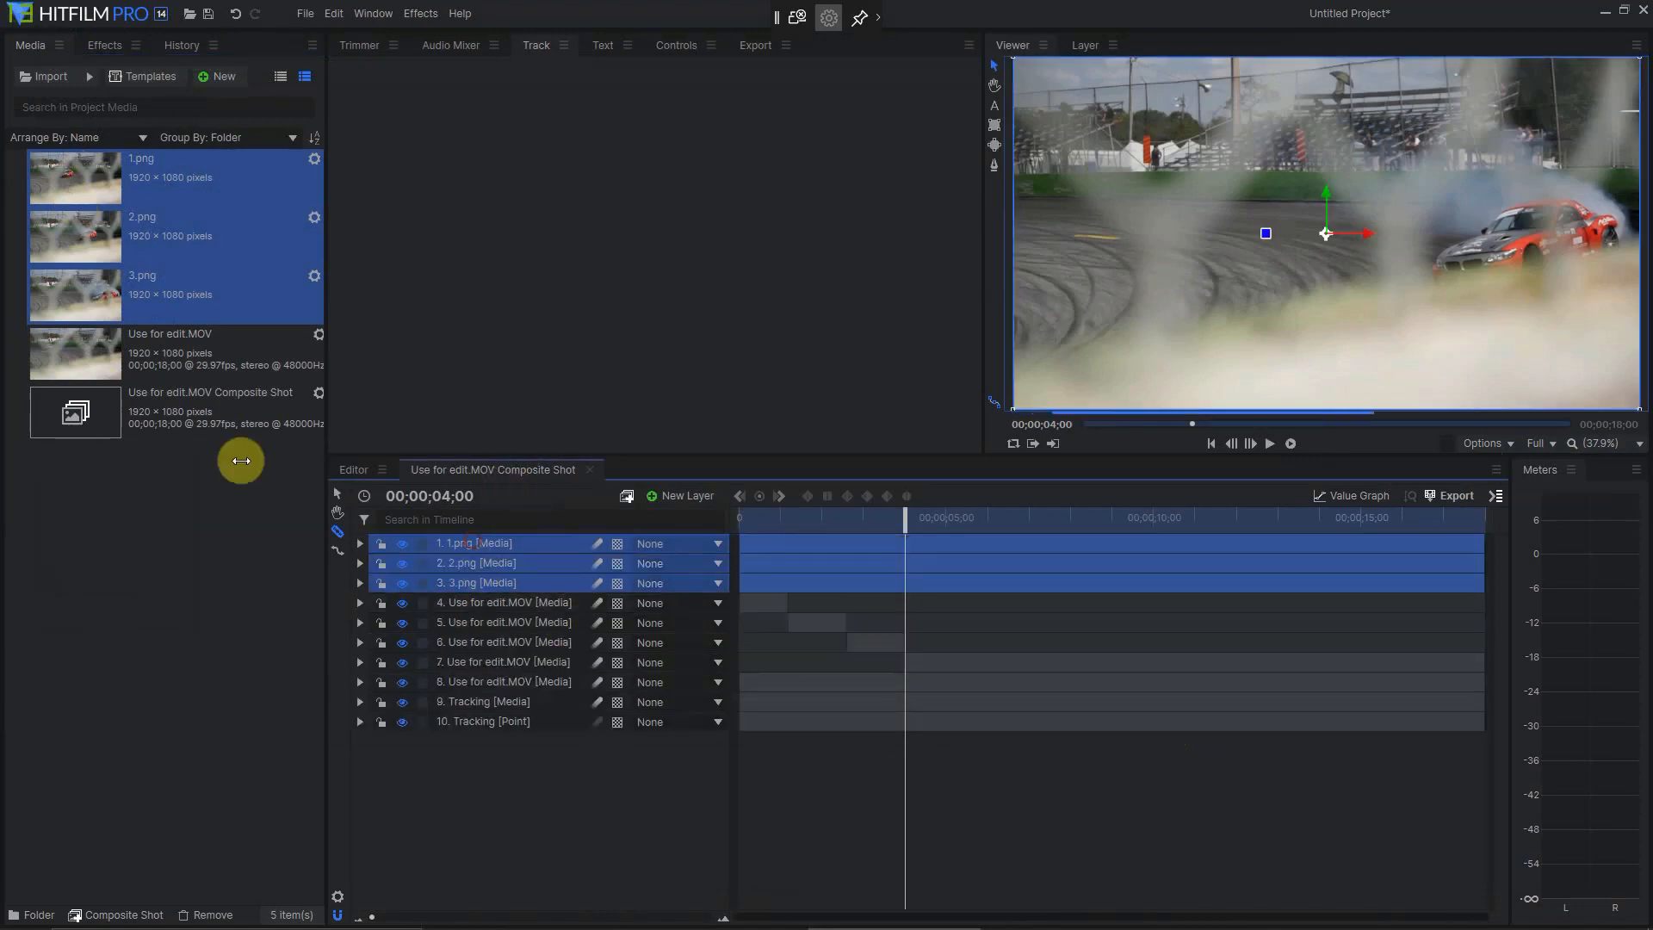
drag(904, 517, 798, 479)
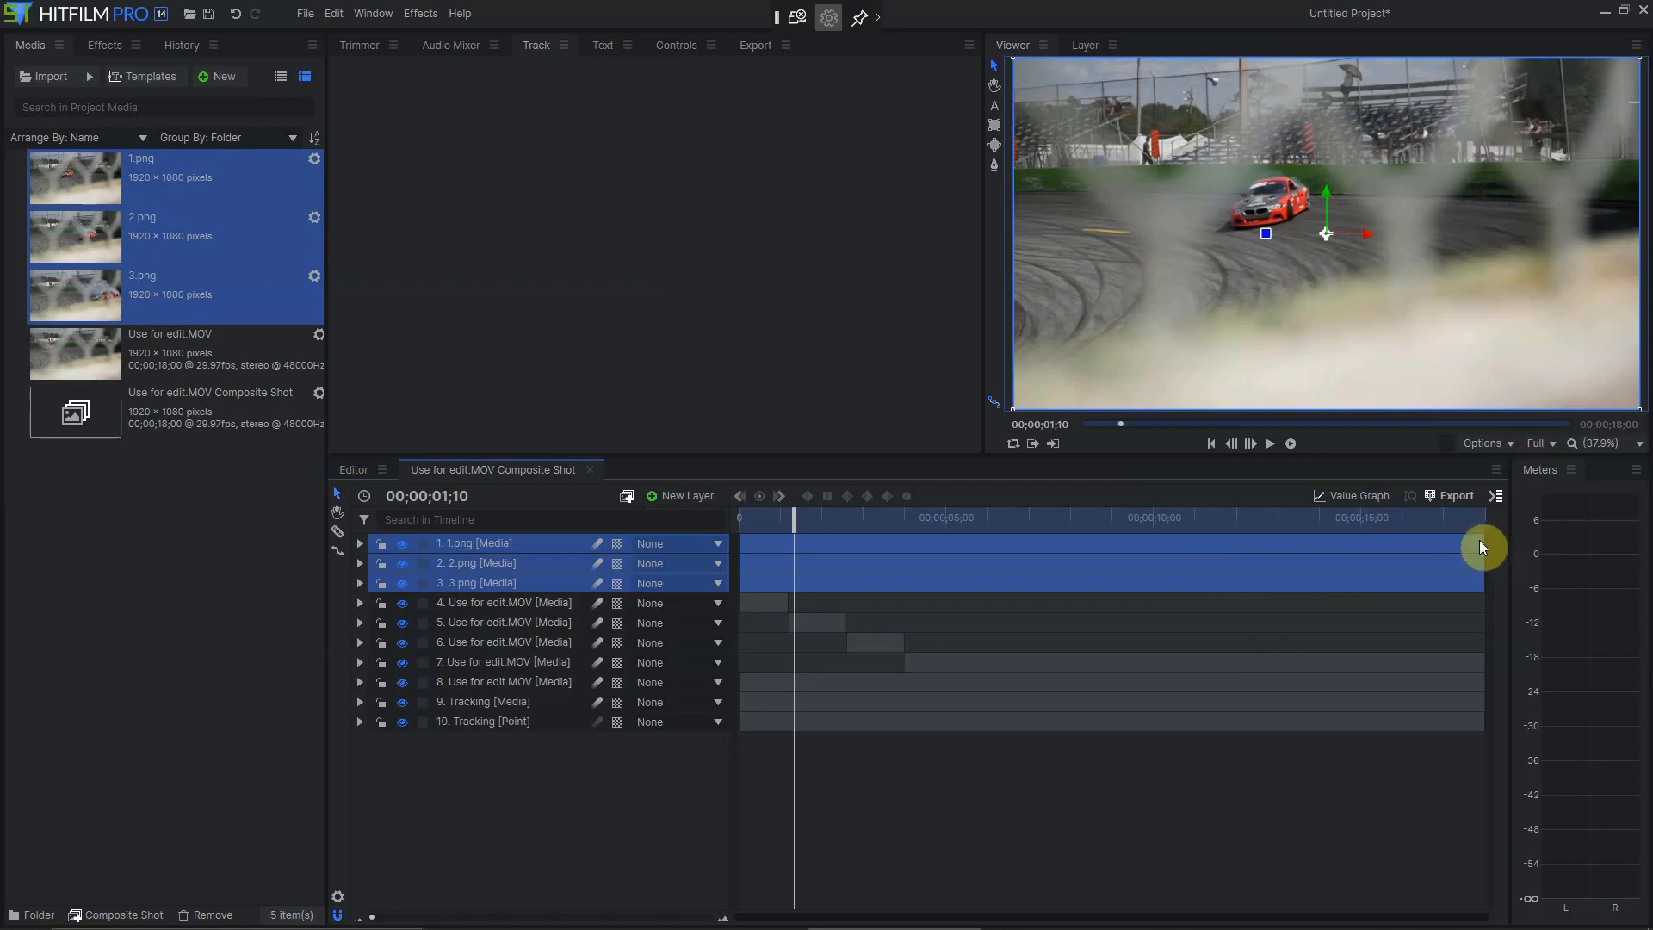
drag(1483, 542, 904, 592)
click(940, 575)
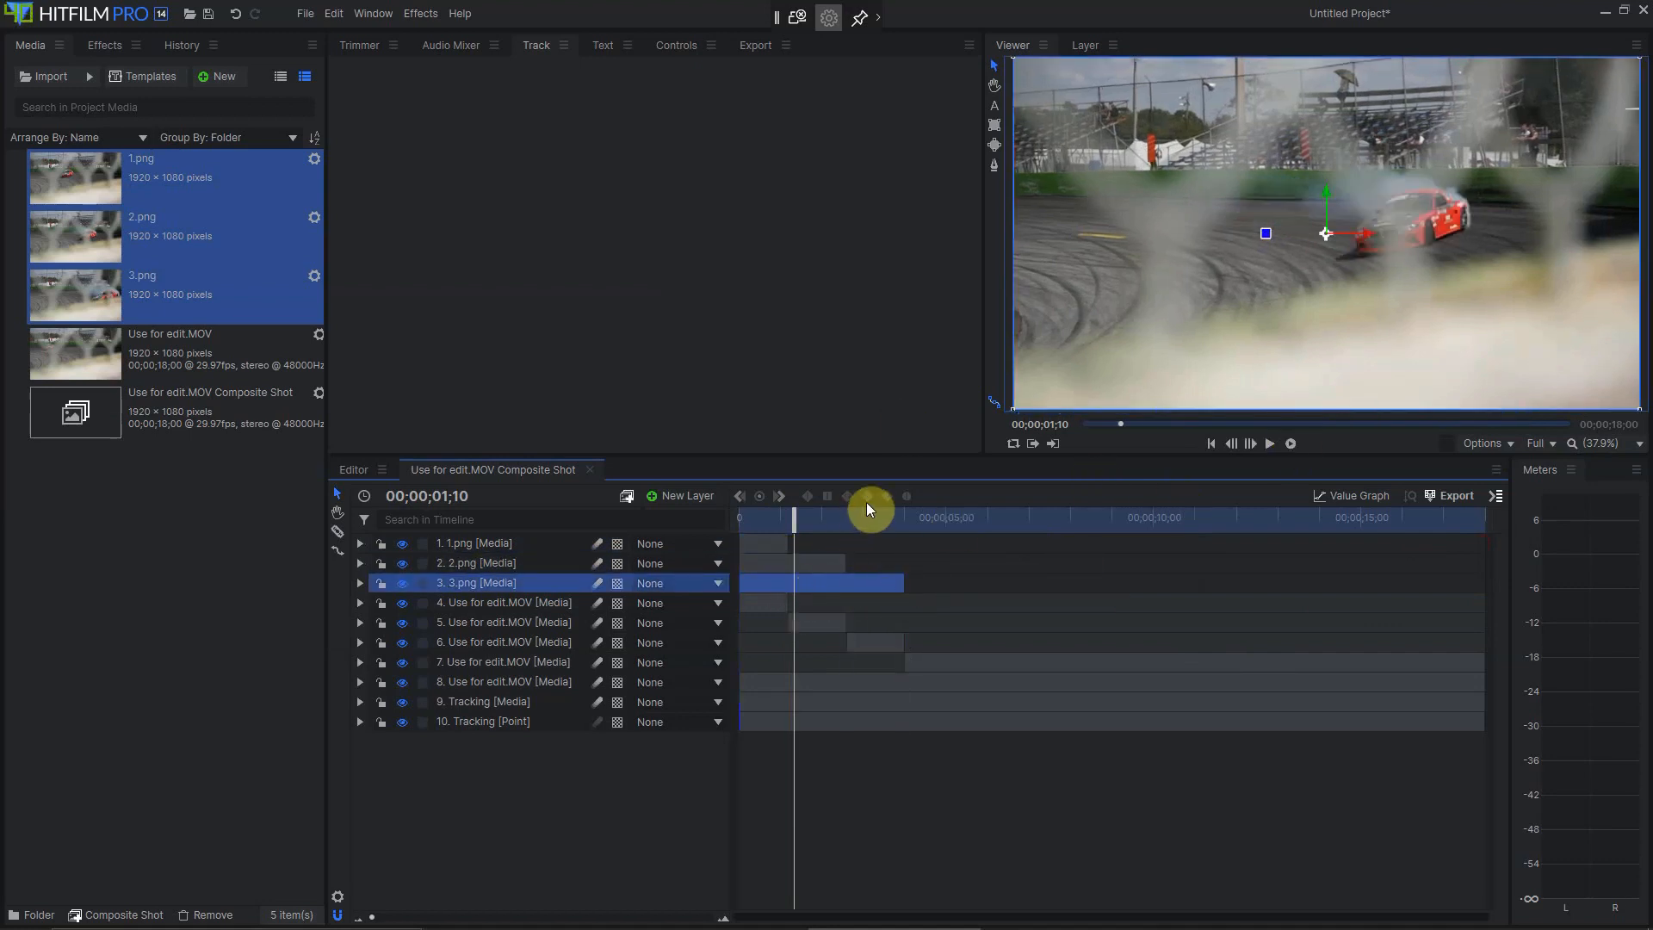
Return to the start of the composite shot and examine the car in the still frame up close.
drag(795, 517, 723, 526)
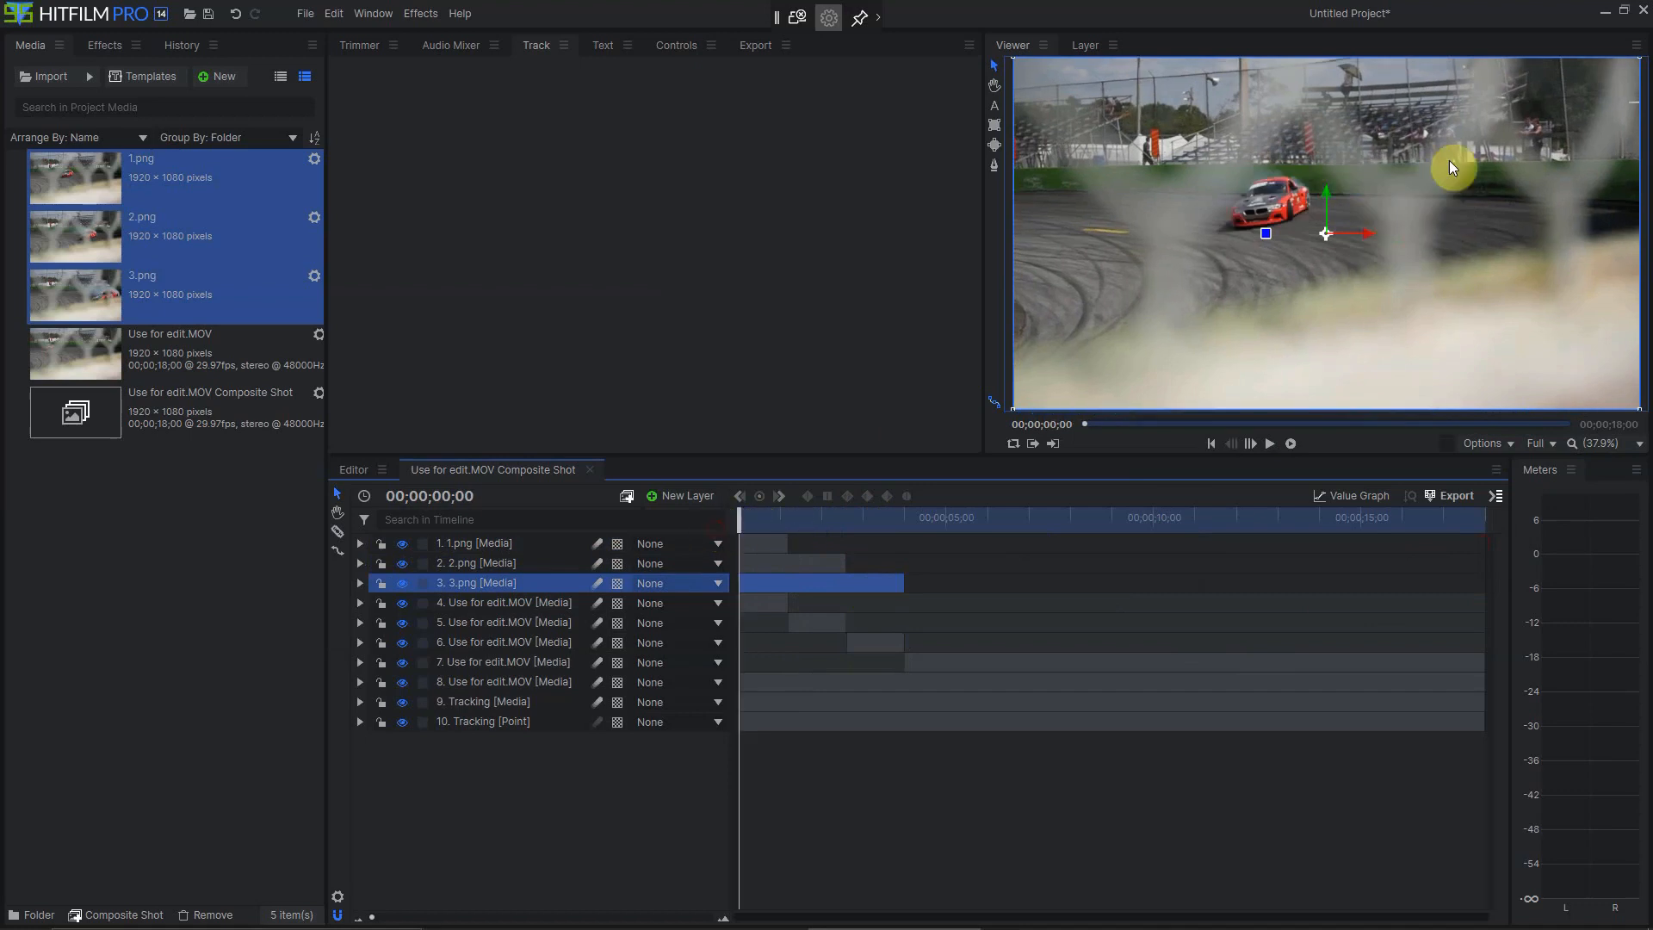
scroll(1273, 200, up, 5)
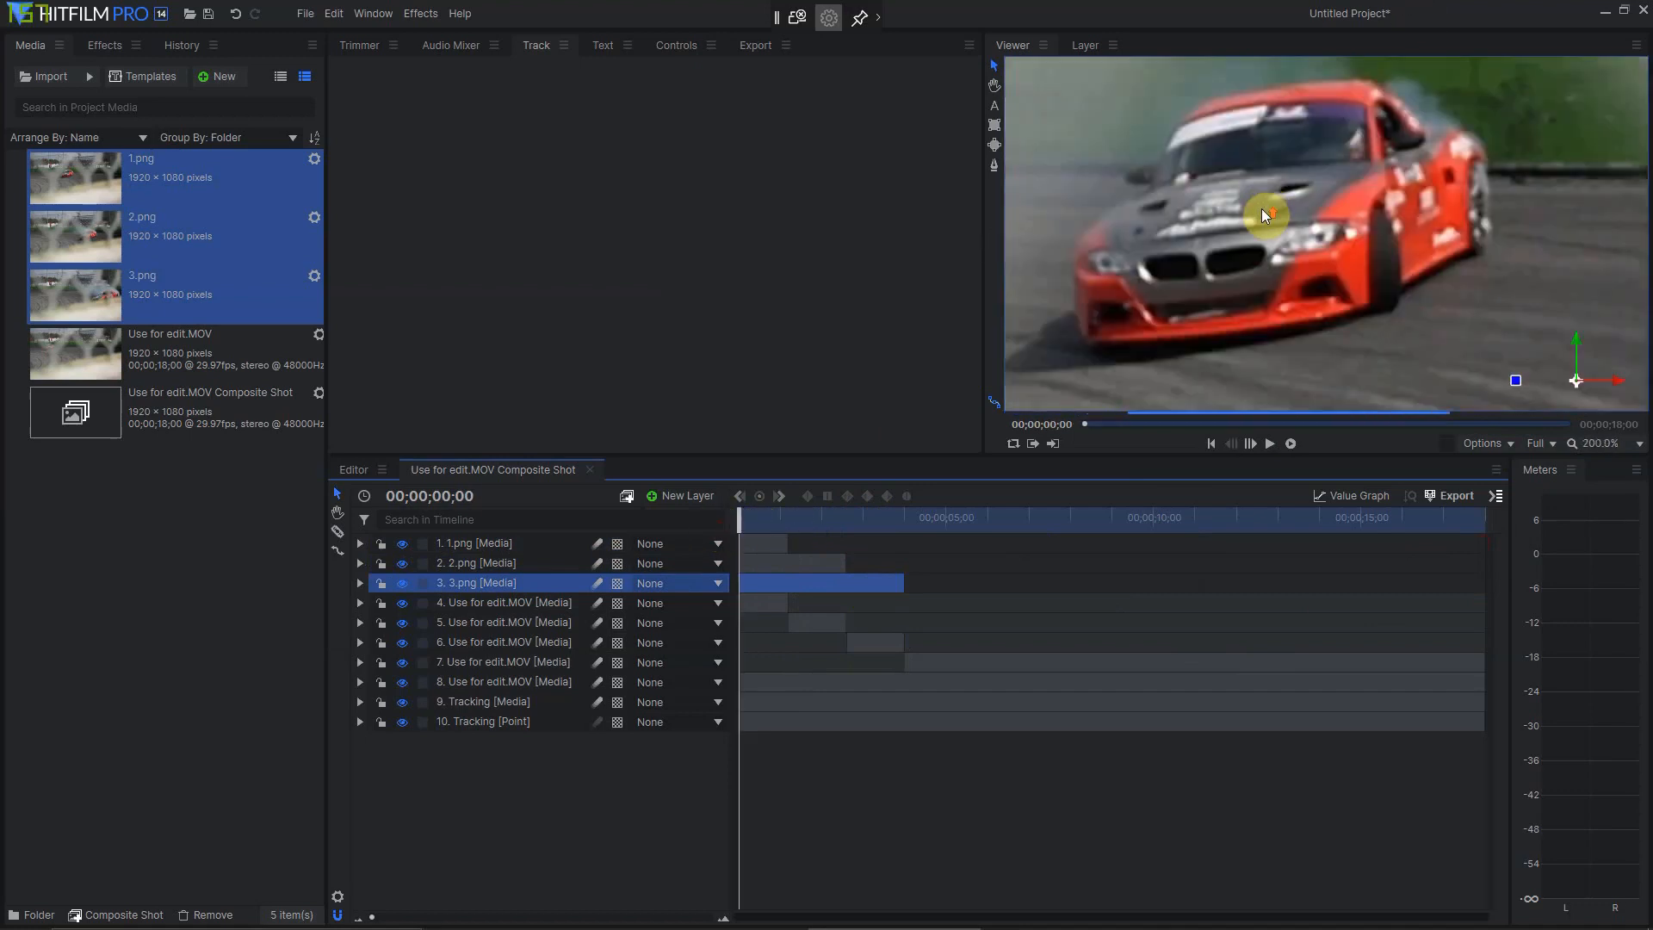
scroll(1262, 200, down, 2)
scroll(1318, 228, up, 2)
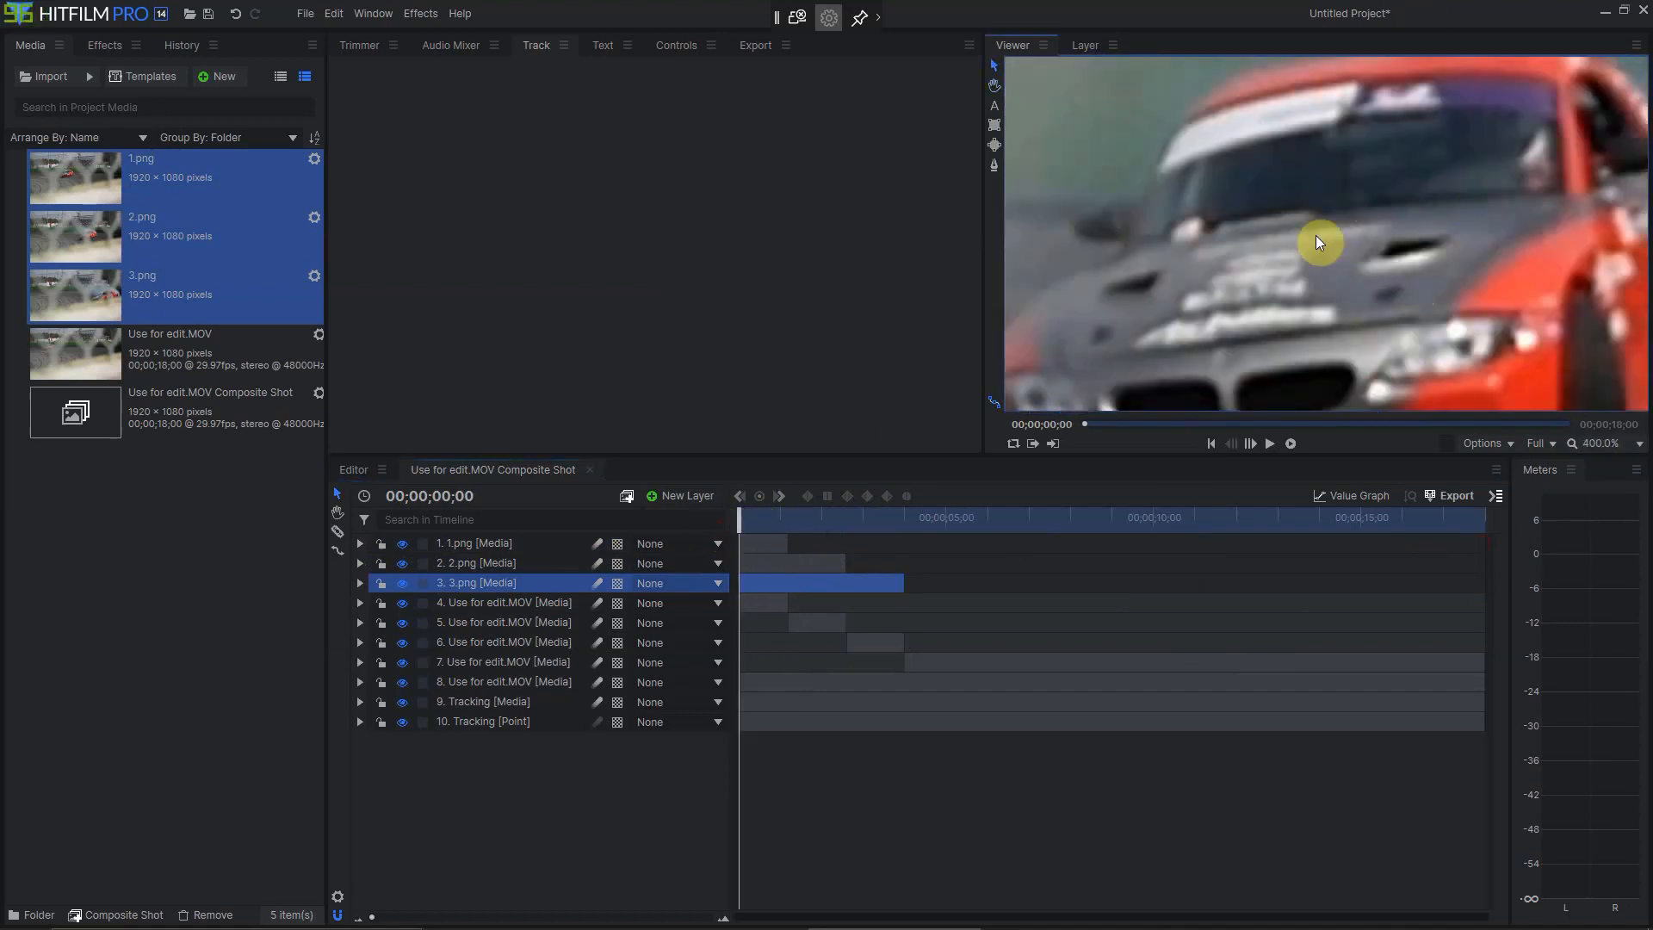
scroll(1370, 205, down, 1)
click(1377, 199)
drag(1326, 277, 1296, 269)
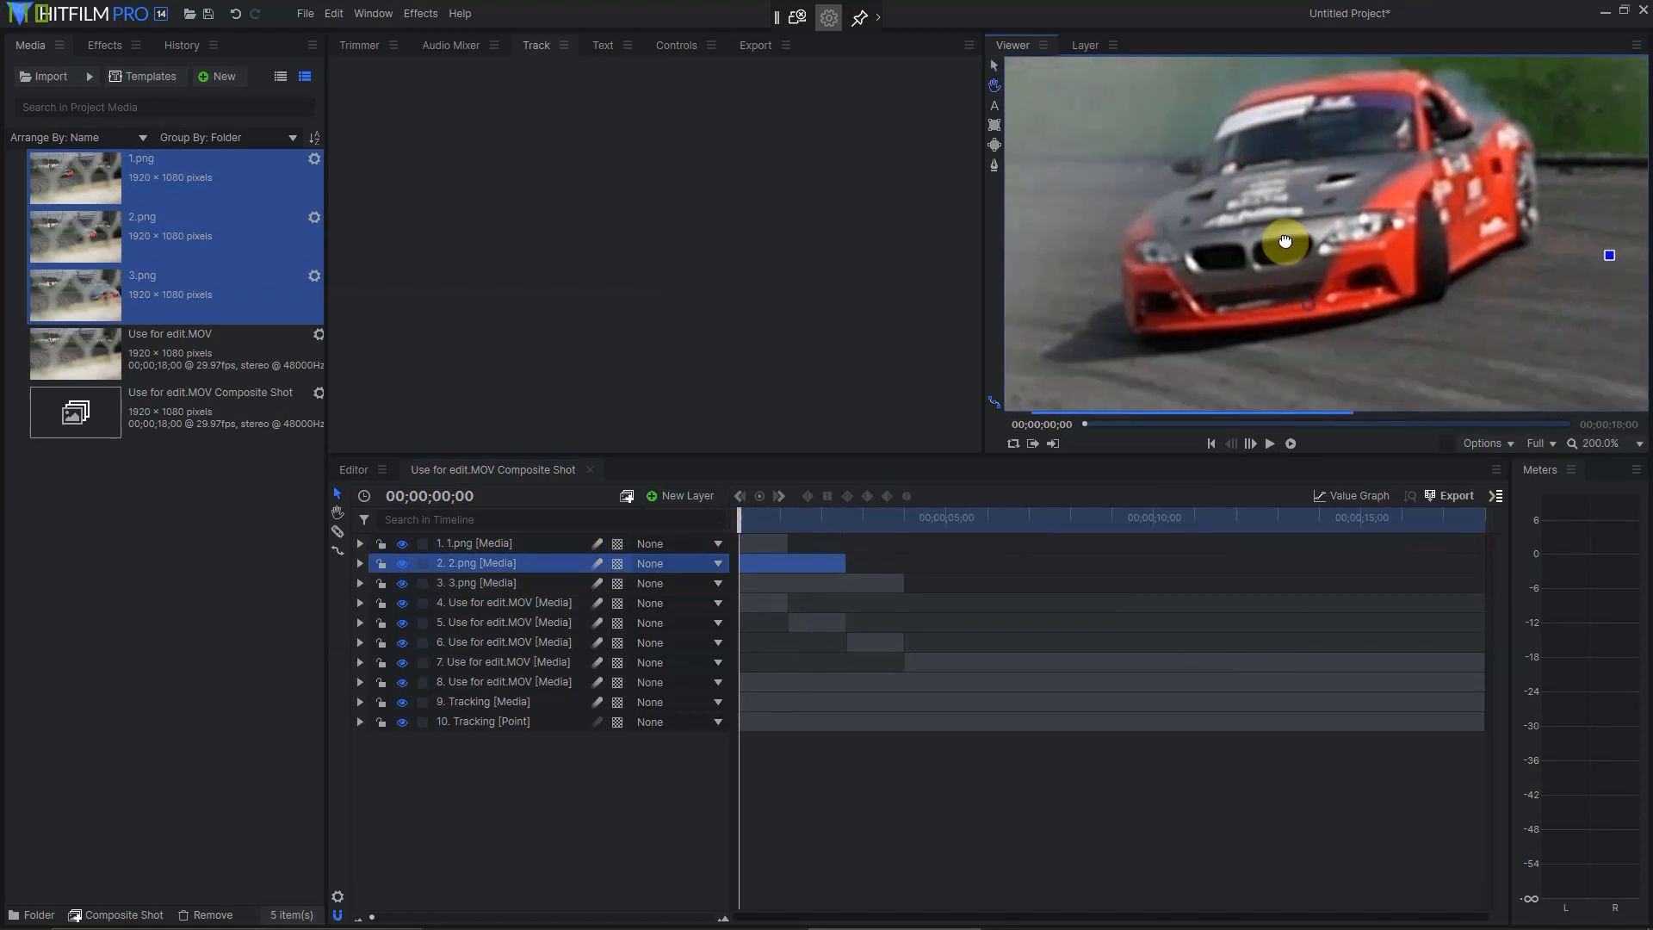
scroll(1282, 254, down, 1)
scroll(1270, 279, up, 2)
drag(1256, 297, 1204, 286)
Start a freehand mask on layer 1.png, tracing from the car's front corner down the outer edge of its shadow.
click(518, 545)
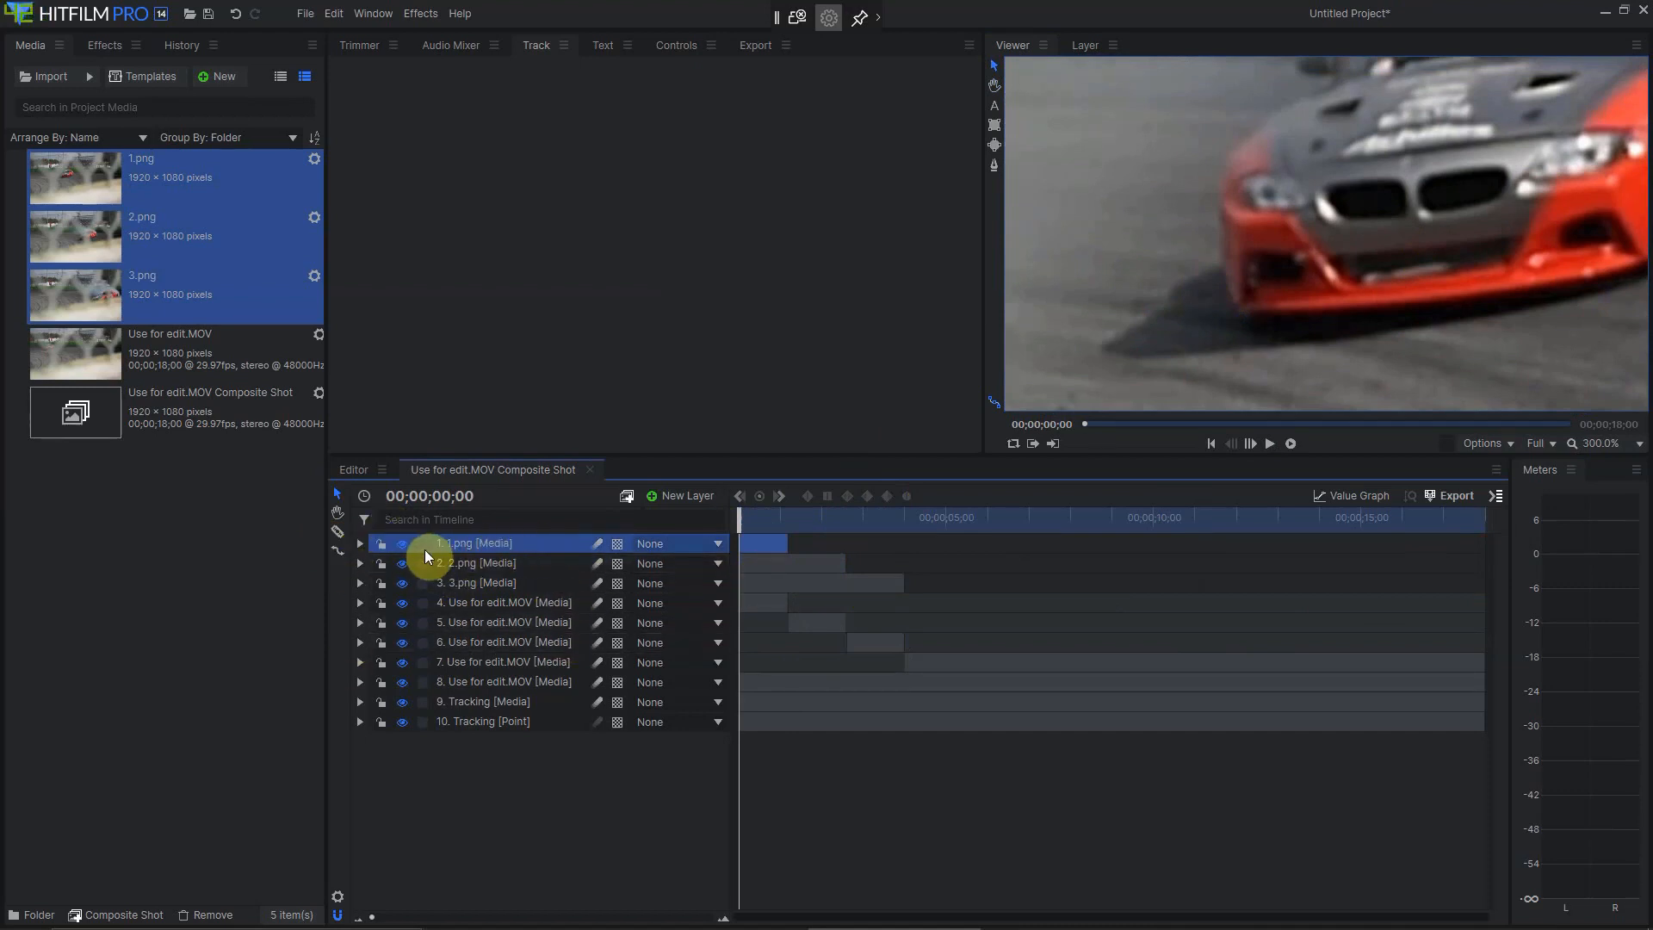
drag(1410, 241, 1287, 285)
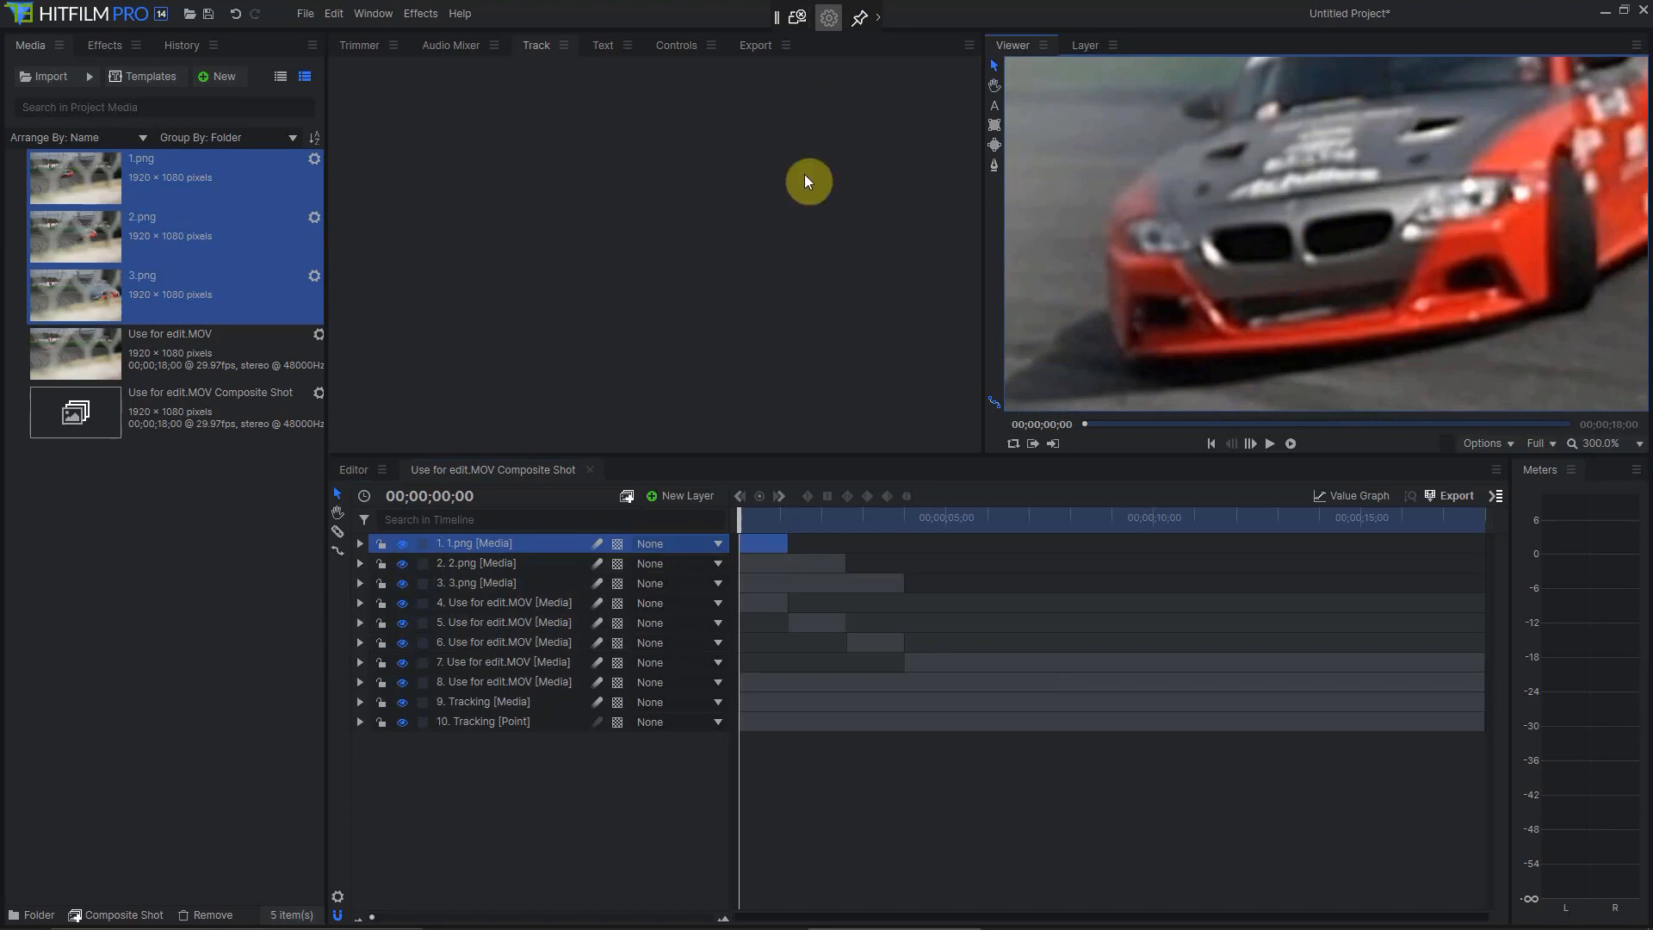
scroll(1128, 287, up, 1)
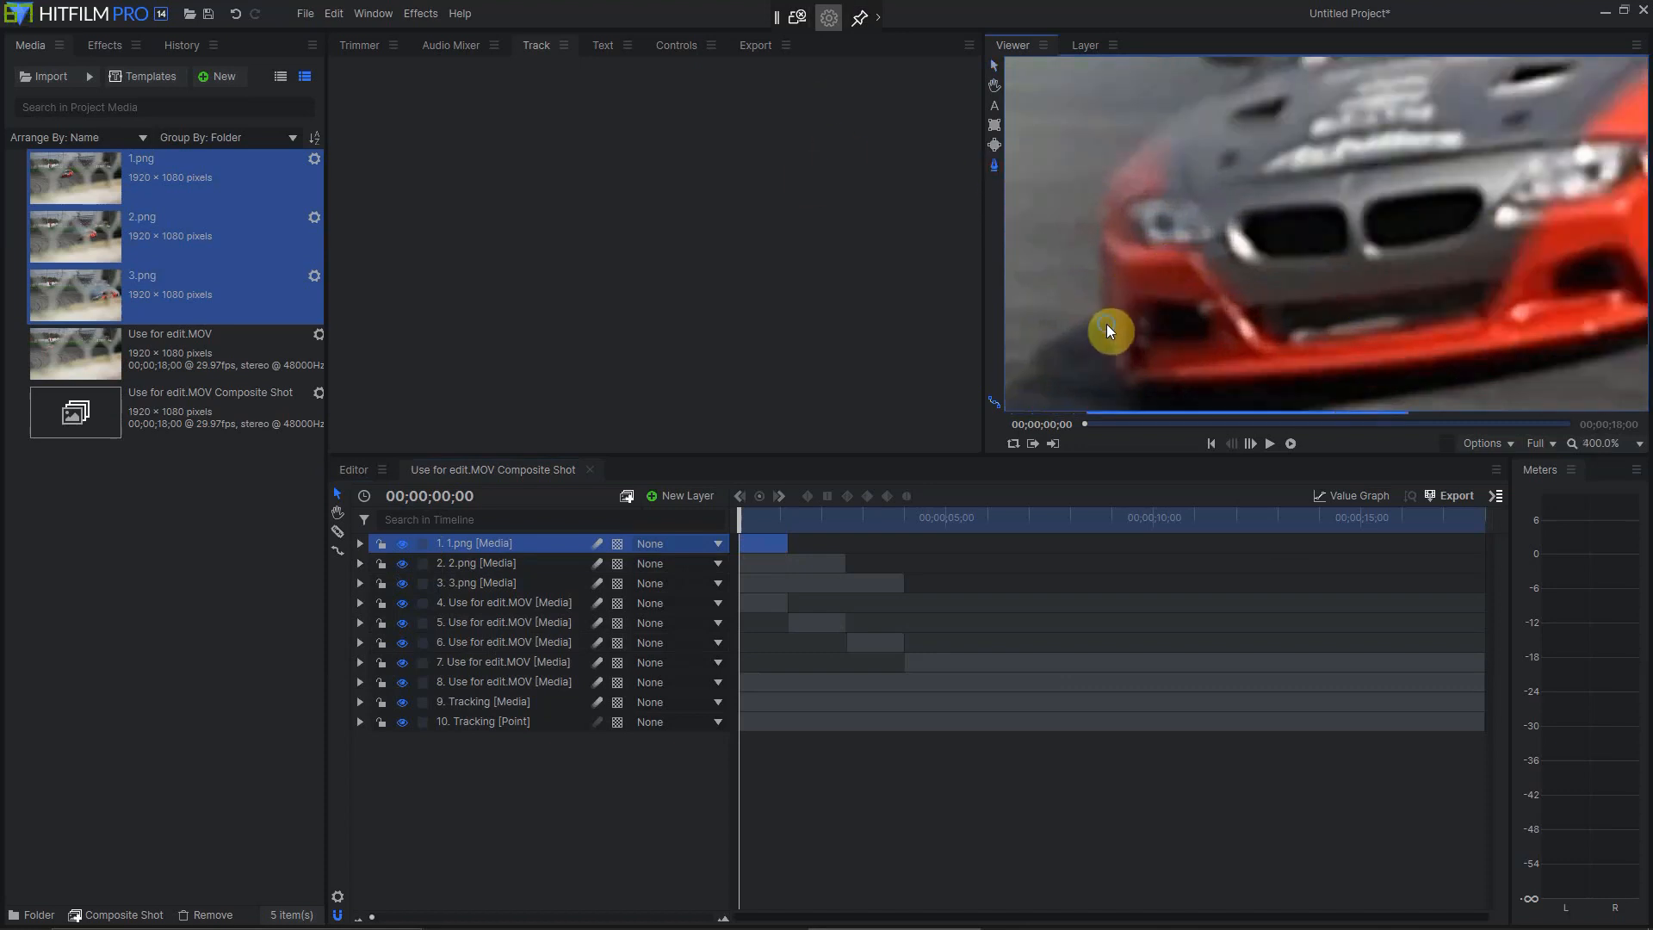
drag(1107, 324, 1323, 262)
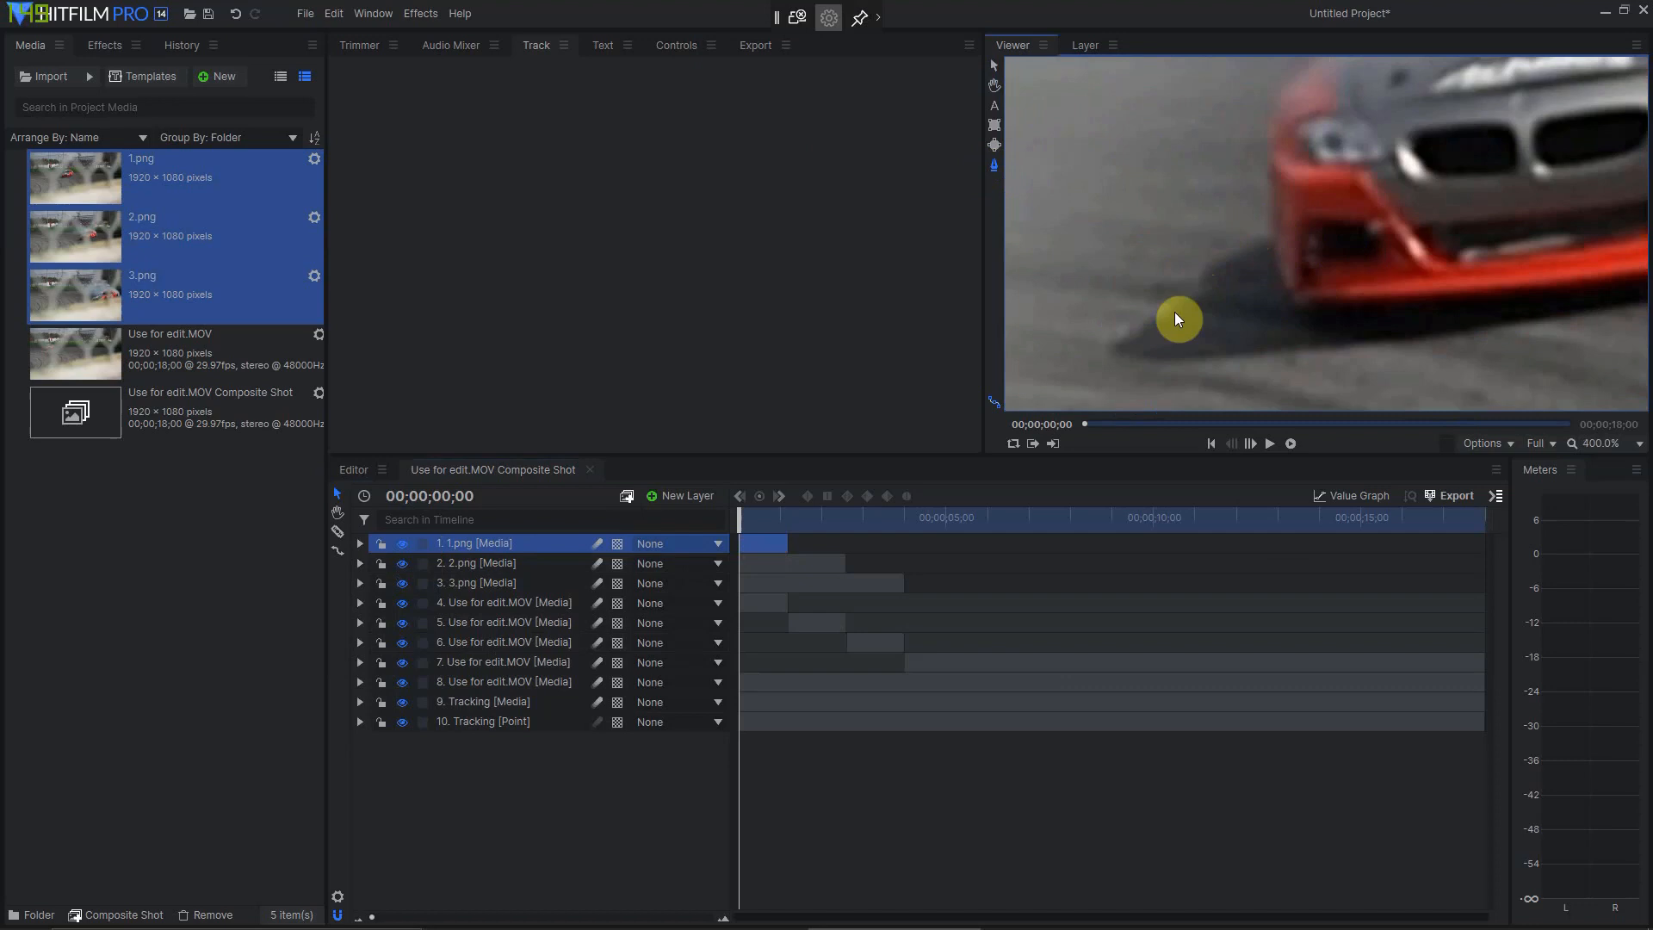
drag(1571, 327, 1344, 196)
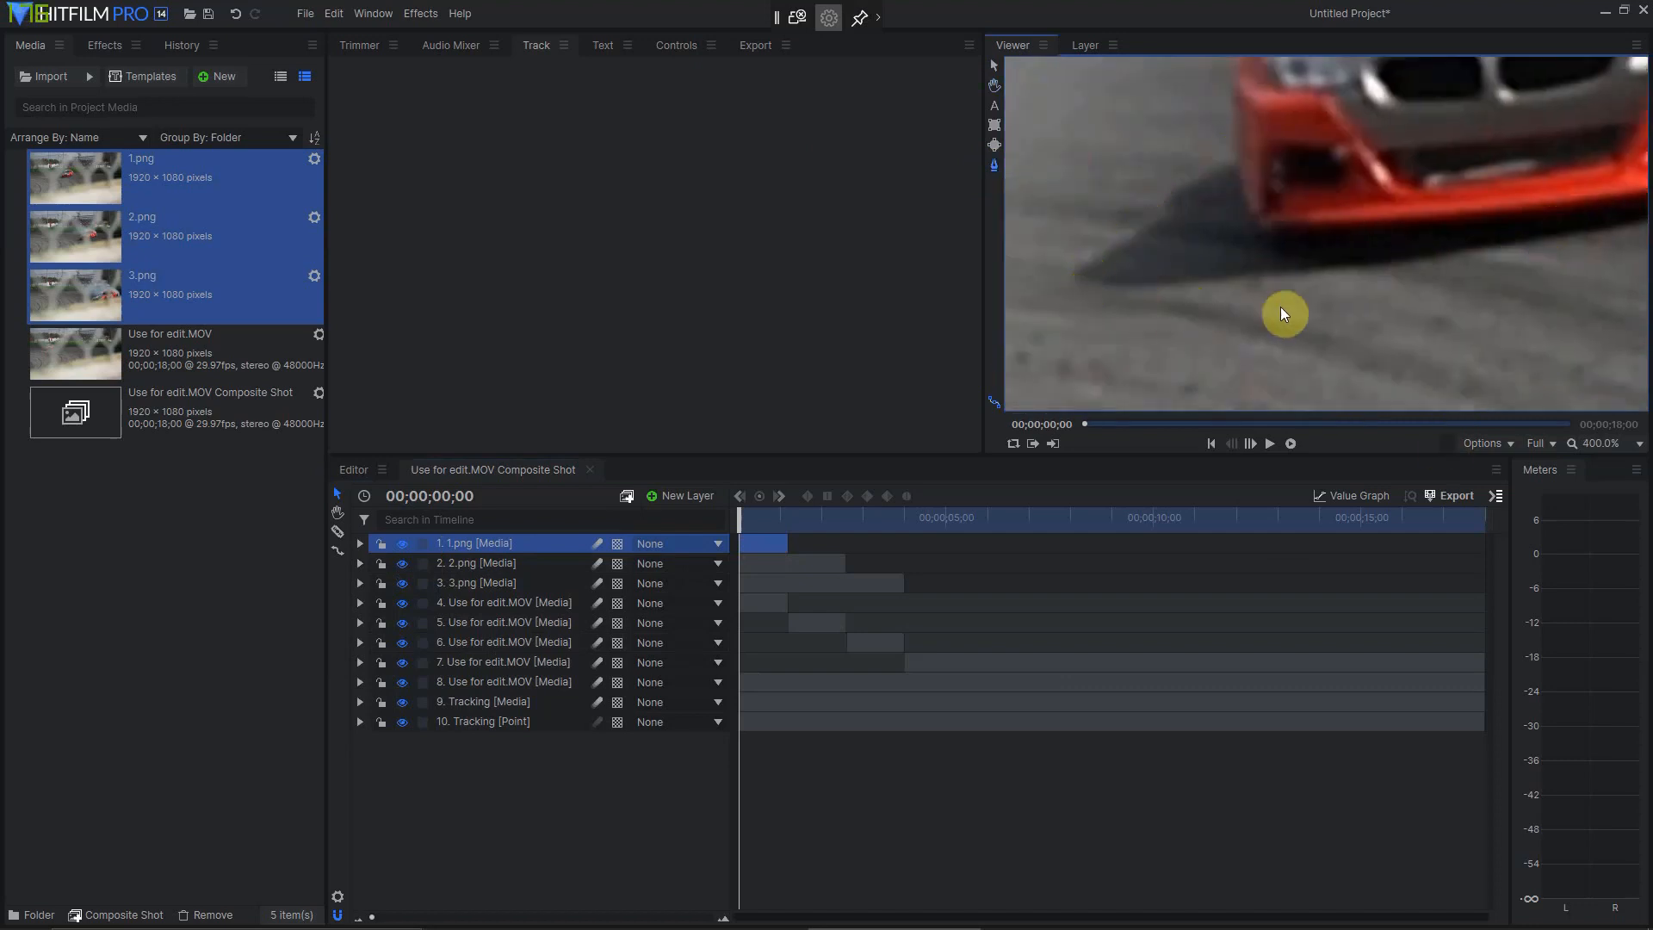
drag(1394, 266, 1351, 305)
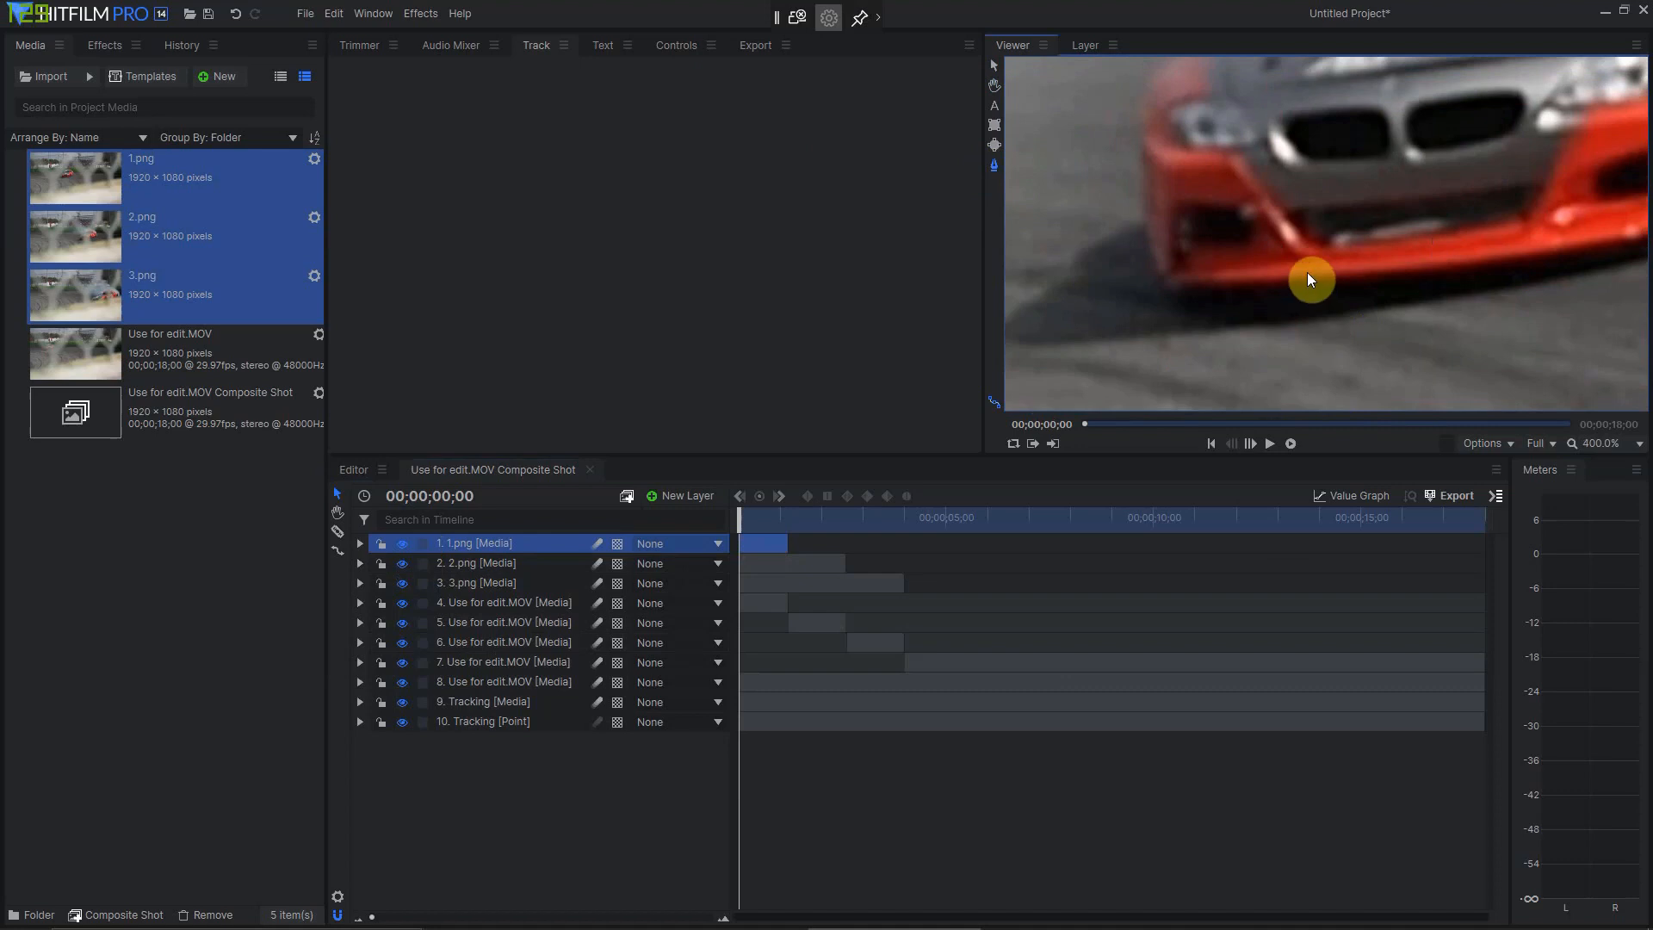
click(1141, 220)
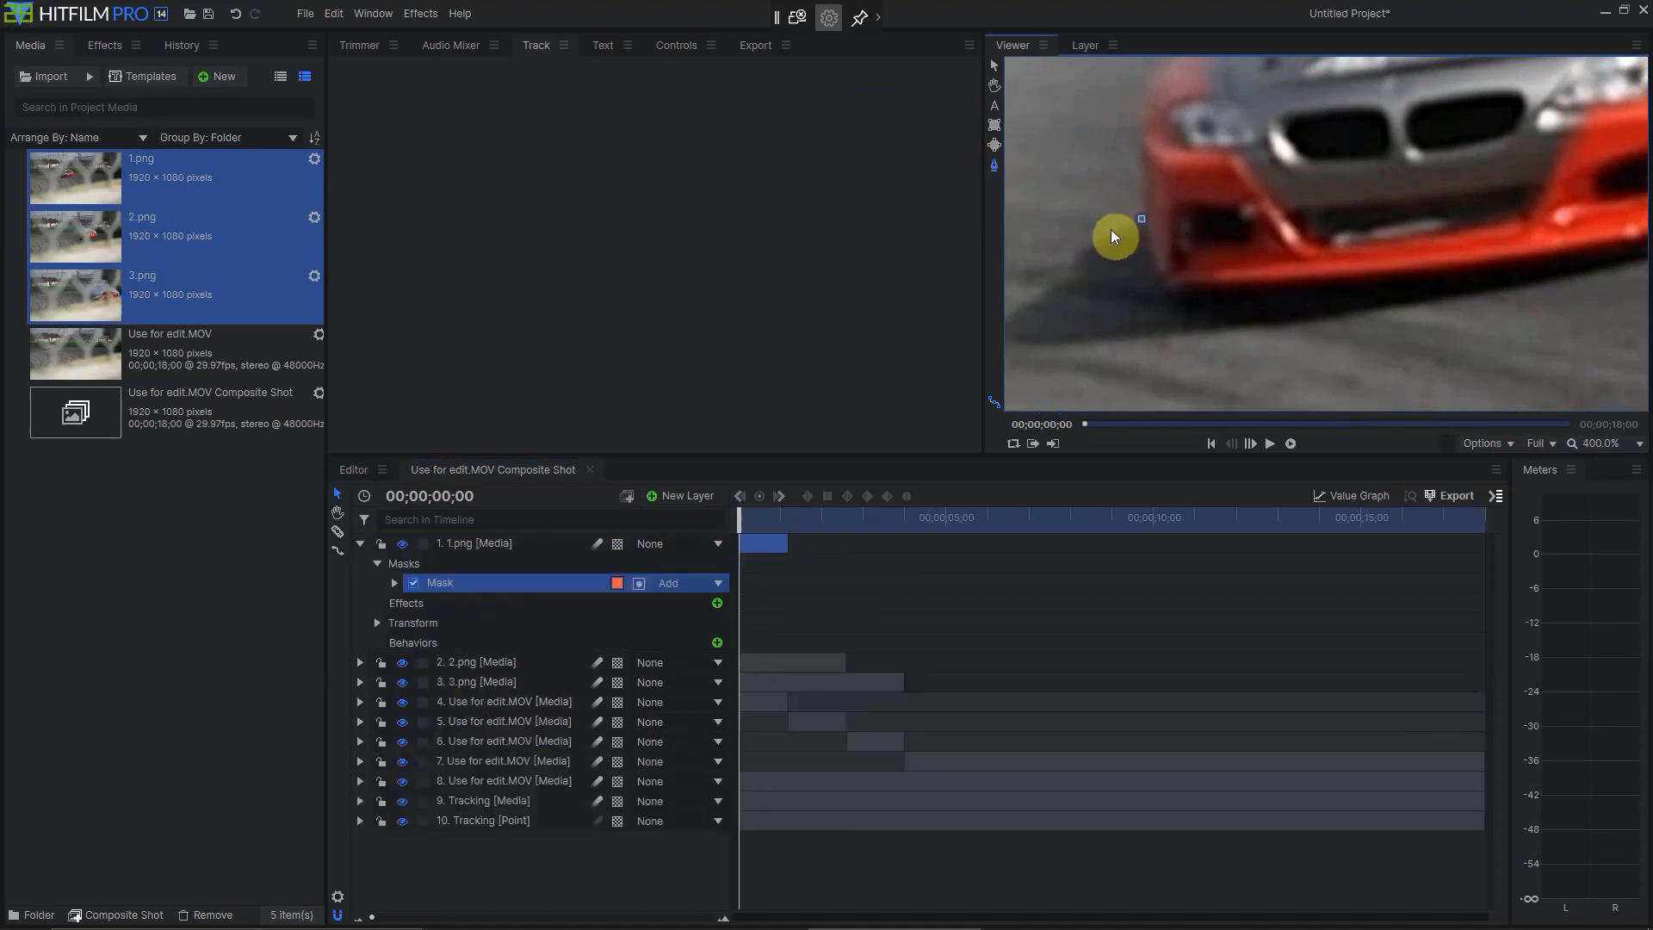
click(1073, 263)
click(1062, 283)
click(1042, 292)
click(1021, 303)
drag(1030, 327, 1133, 297)
click(1090, 284)
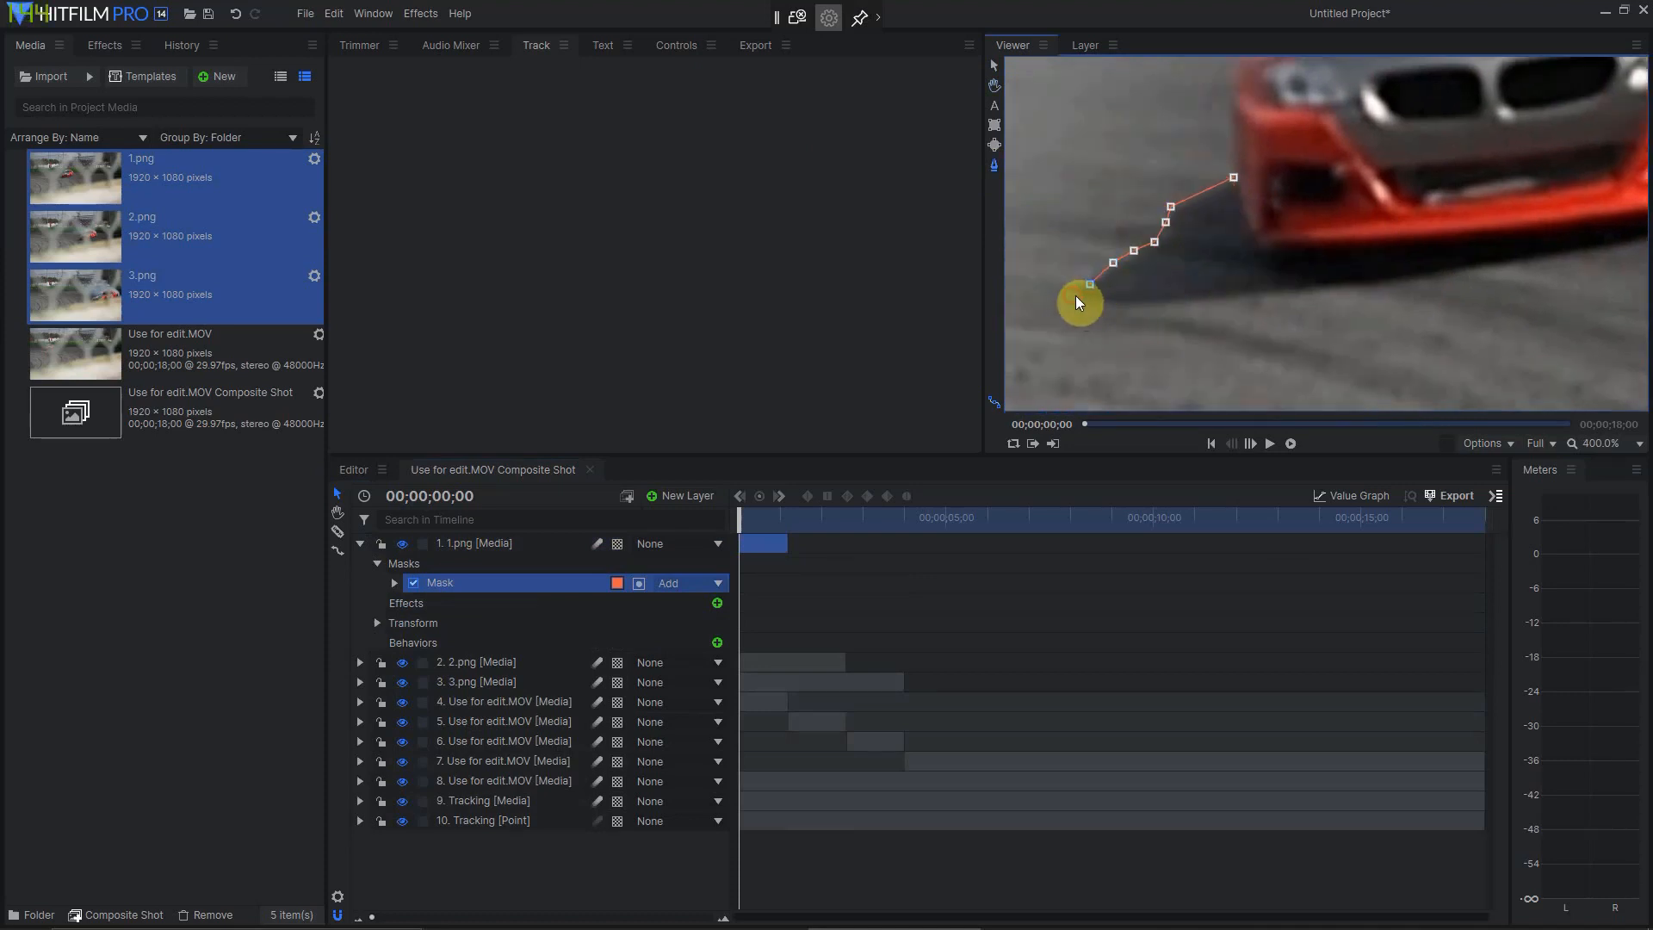
Continue the 1.png mask around the shadow's tip, under the front bumper and past the front wheel towards the car's rear.
click(1195, 305)
click(1204, 304)
click(1251, 292)
click(1306, 294)
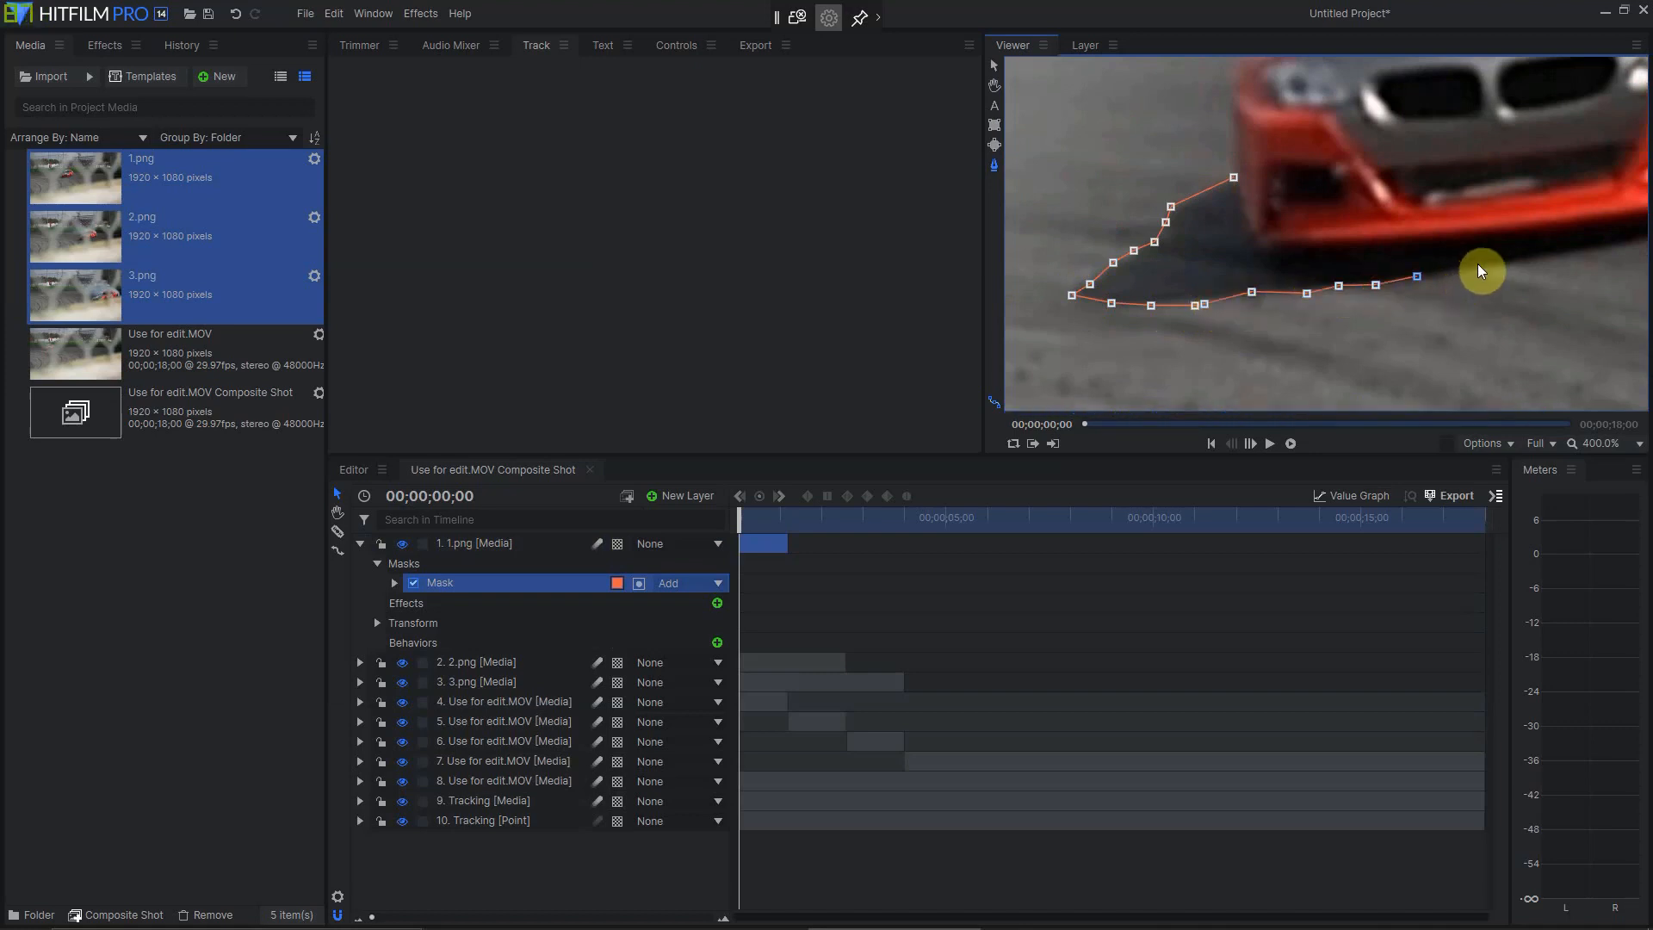
click(1546, 260)
drag(1597, 265, 1246, 326)
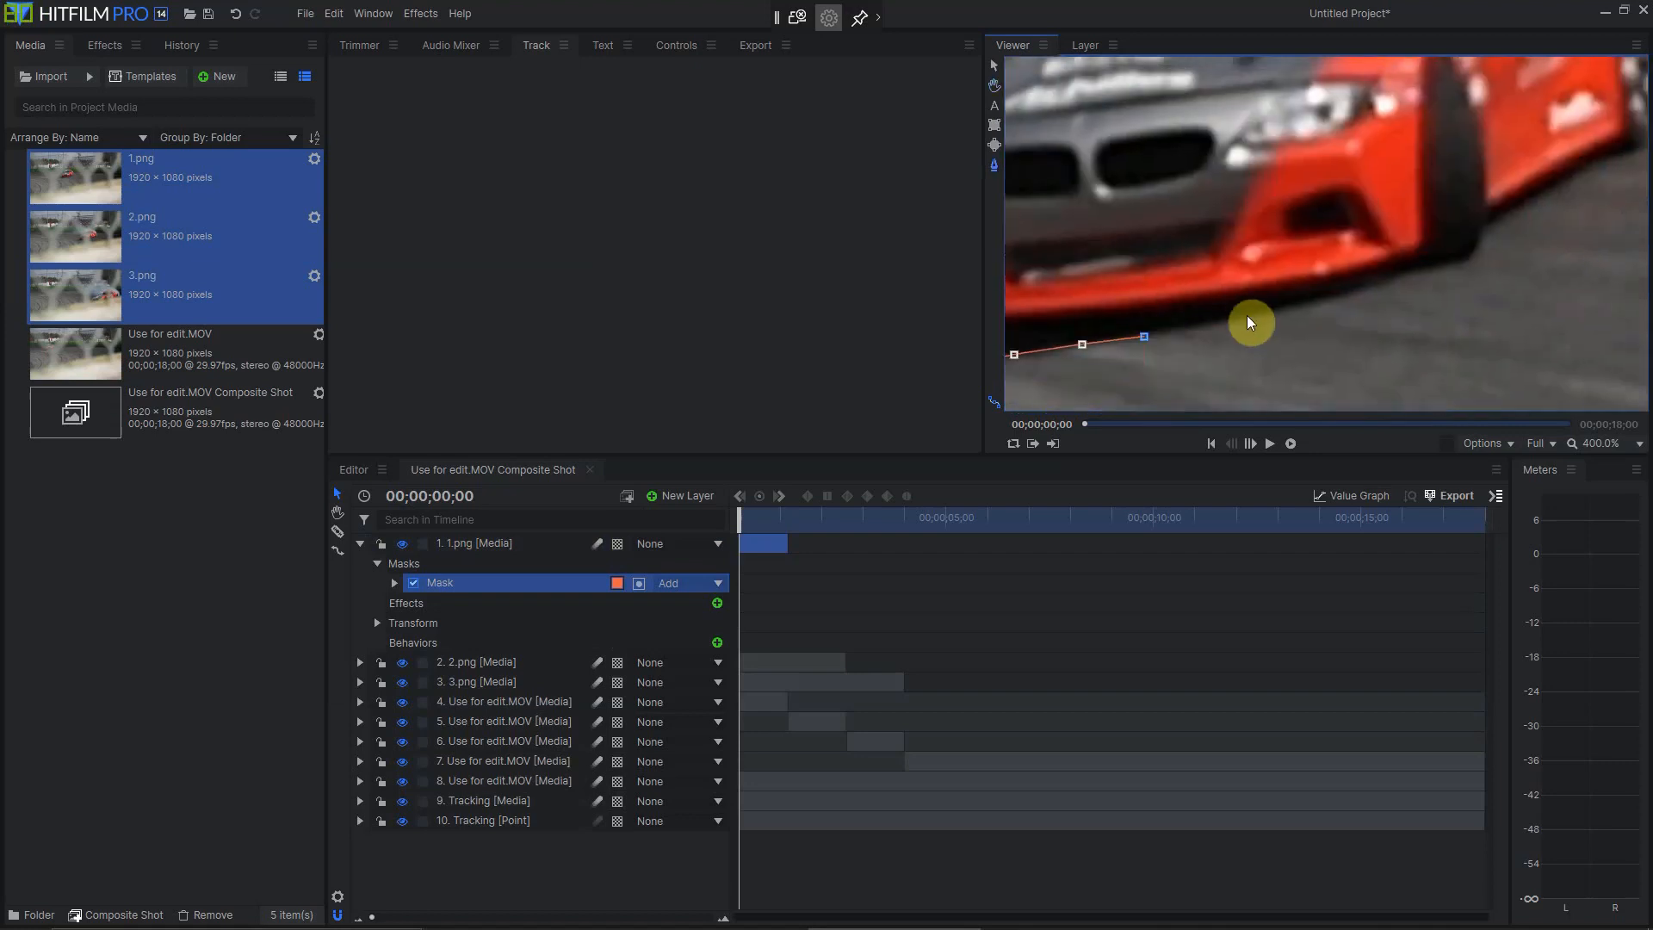
click(1250, 315)
click(1302, 308)
click(1343, 297)
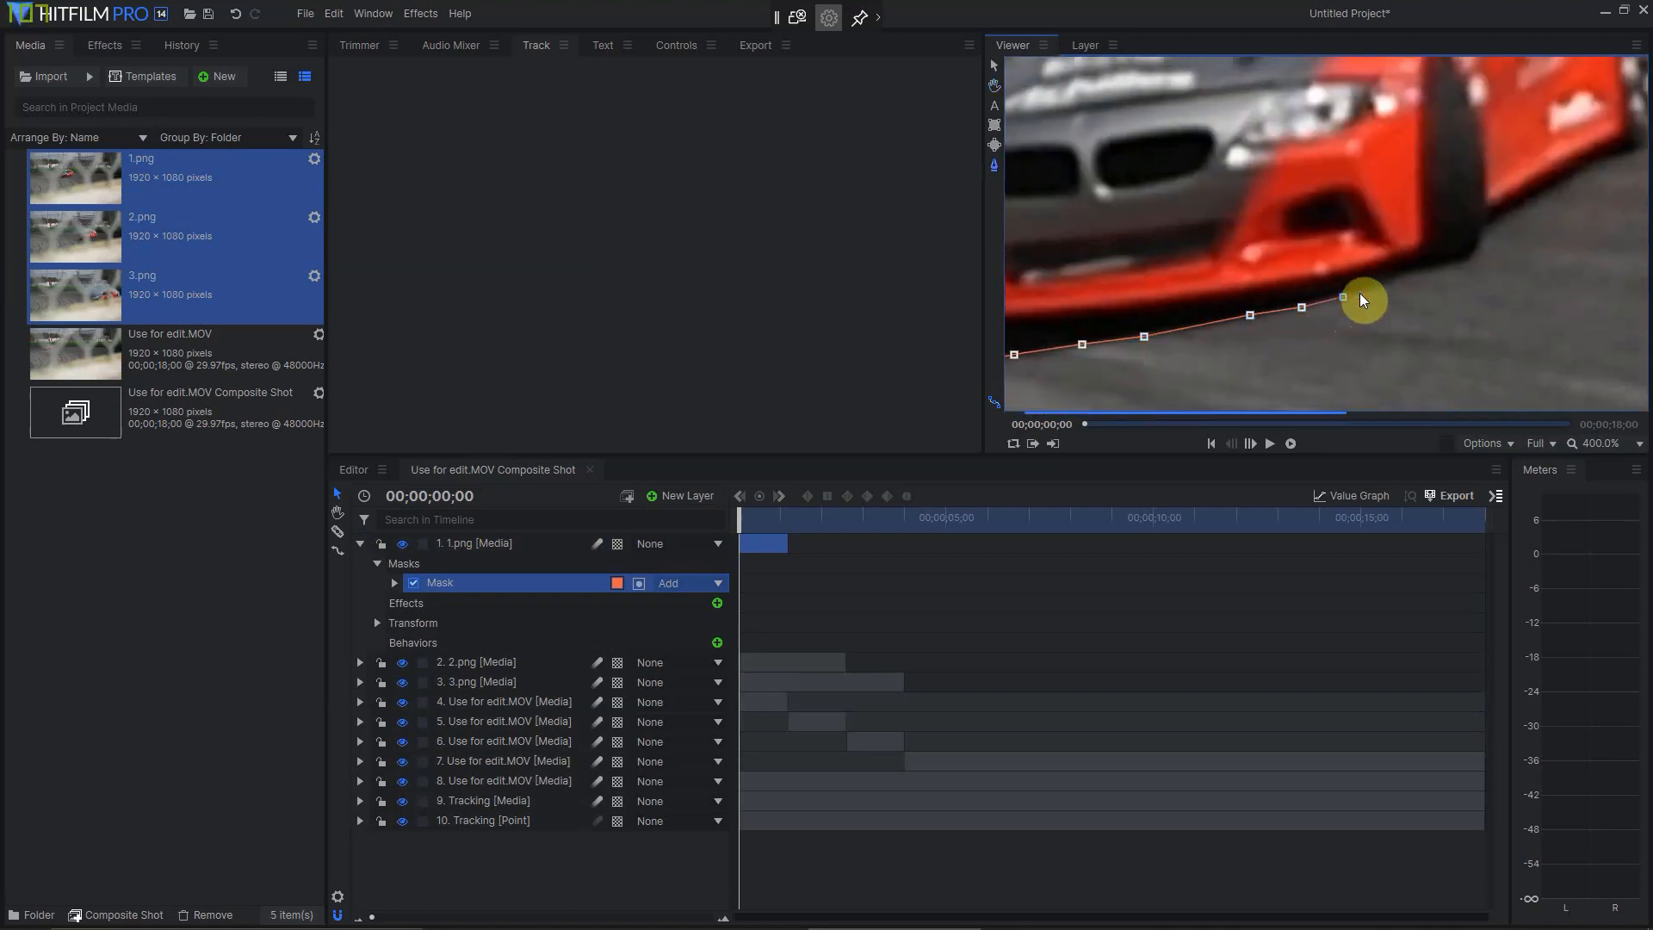
drag(1462, 273, 1575, 339)
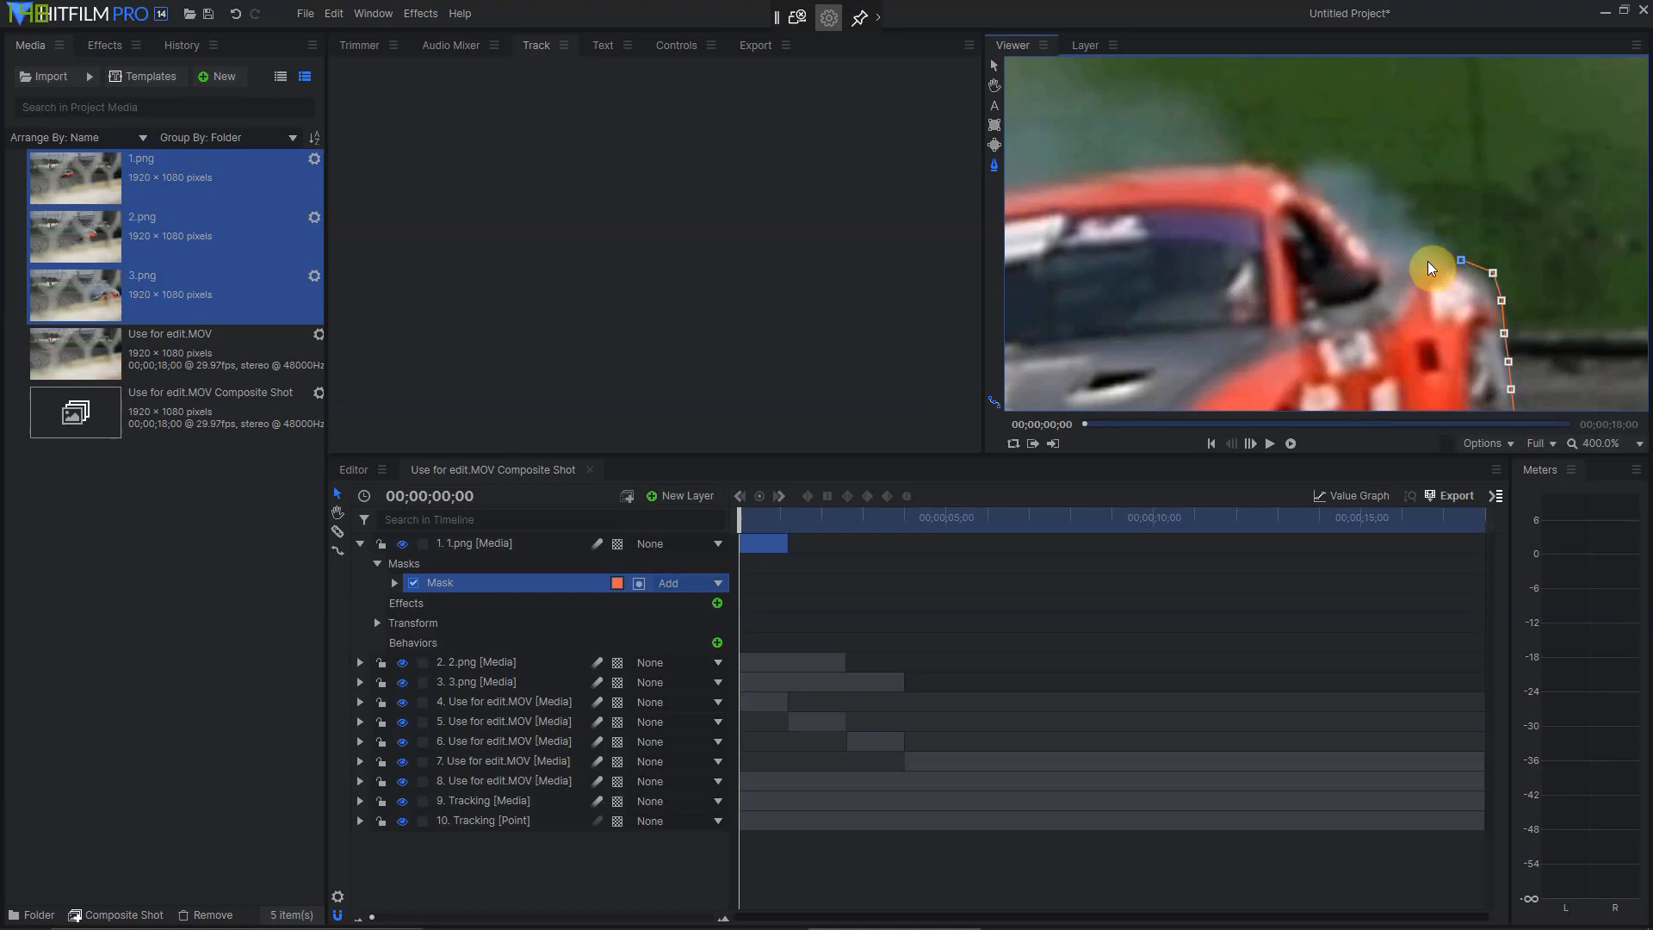
Extend the 1.png mask over the car's rear fender, up the side window and across the rear part of the roof.
scroll(1351, 314, down, 5)
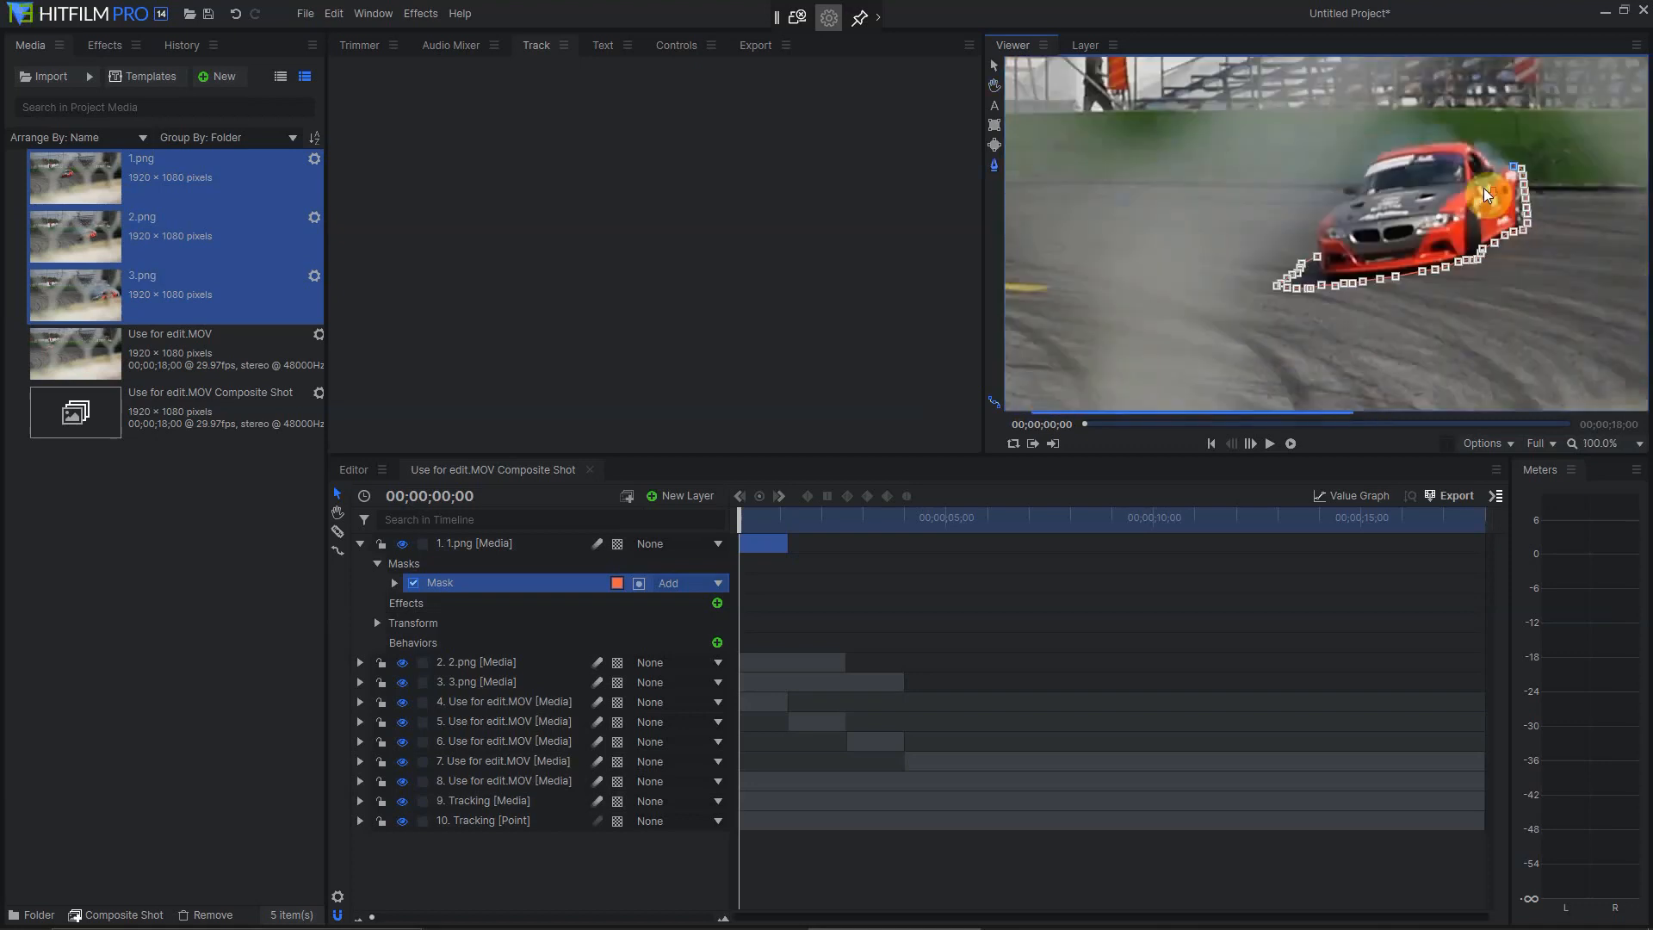
scroll(1512, 191, up, 5)
drag(1513, 191, 1317, 358)
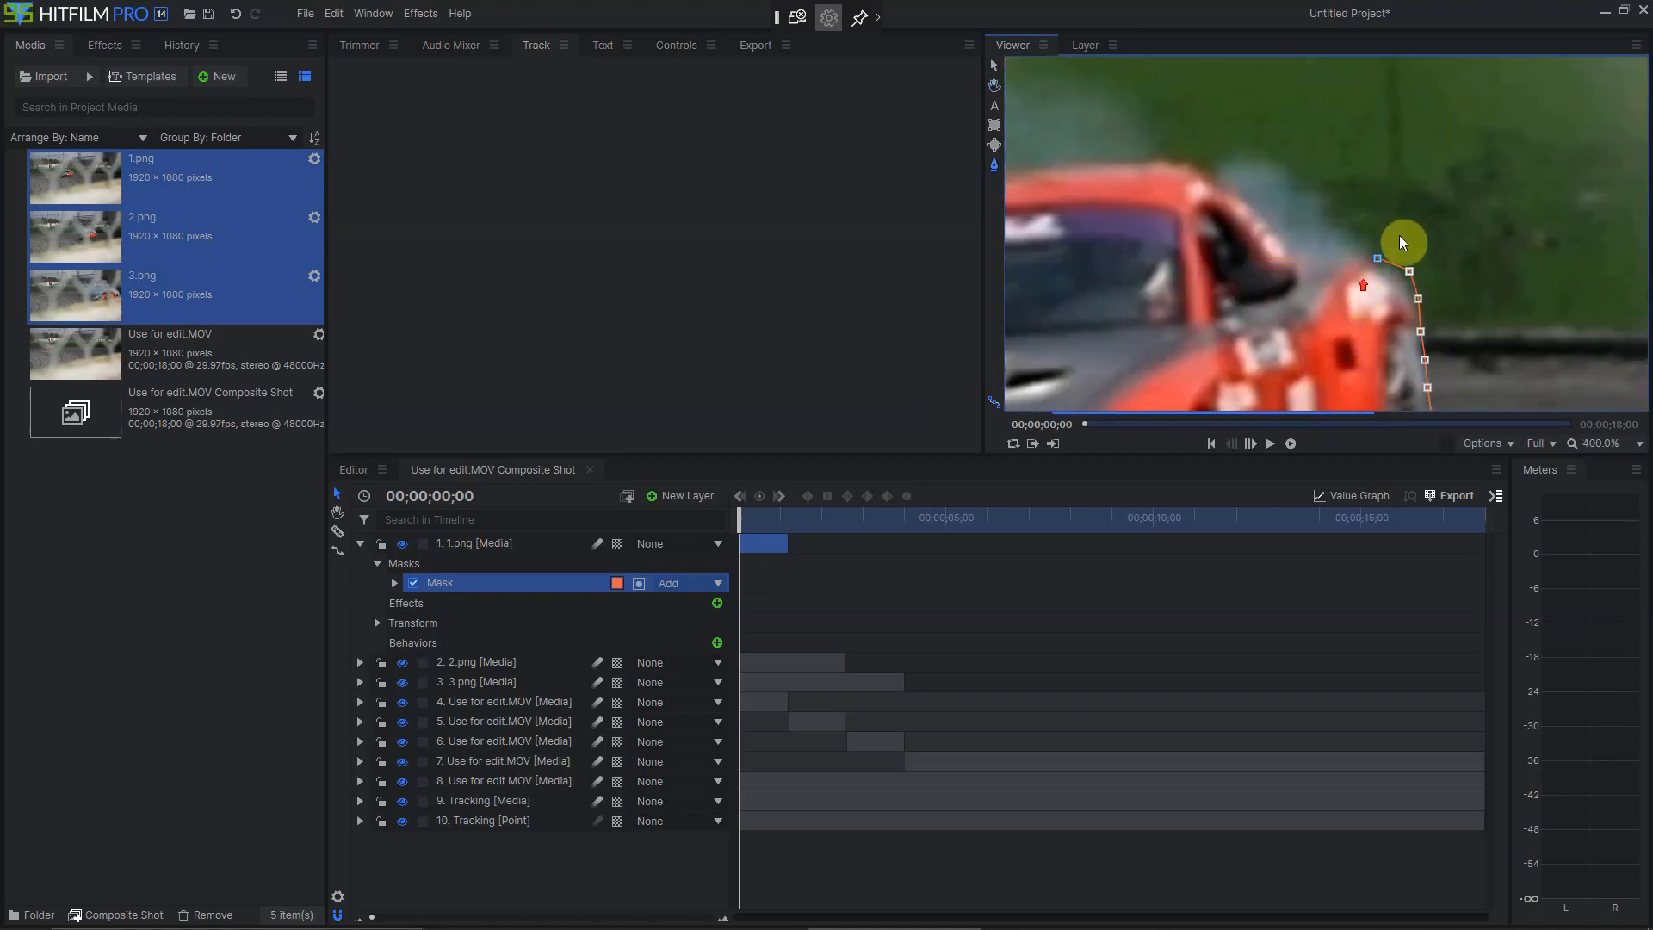
click(1333, 255)
click(1286, 256)
click(1268, 229)
click(1238, 197)
click(1206, 172)
click(1169, 161)
click(1116, 162)
click(1044, 164)
Trace the 1.png mask along the front of the roof, down the windshield edge and around the side mirror's outer end.
drag(1010, 182, 1380, 173)
click(1360, 164)
click(1293, 175)
click(1249, 184)
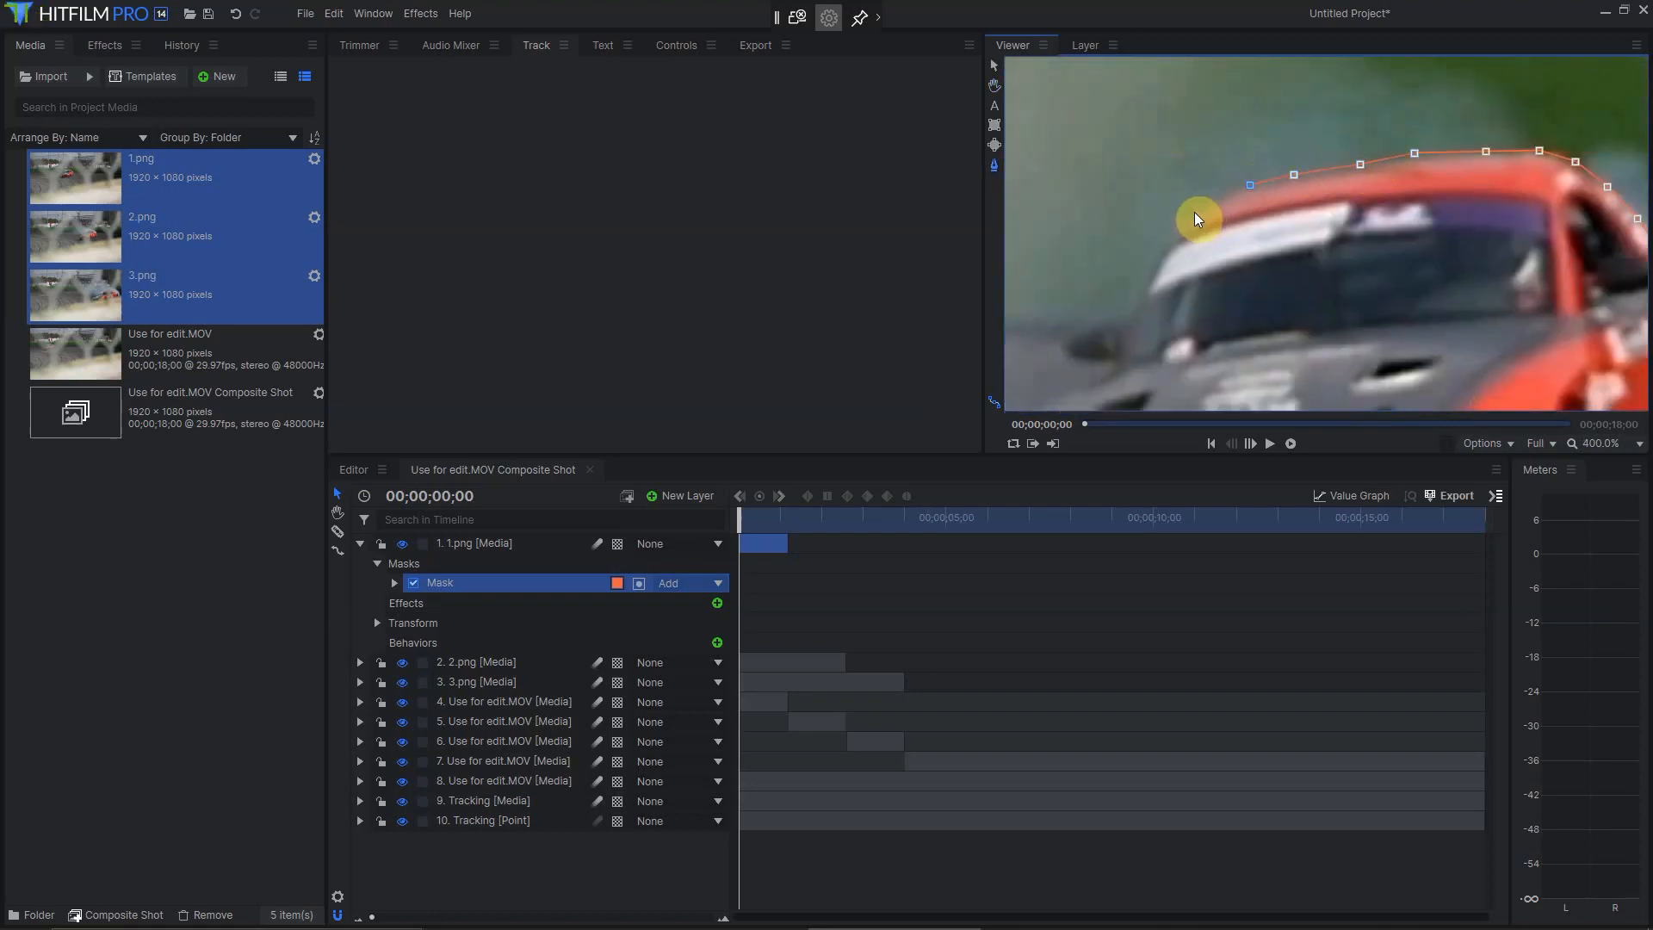
click(1148, 257)
click(1141, 287)
click(1124, 318)
click(1060, 336)
click(1059, 353)
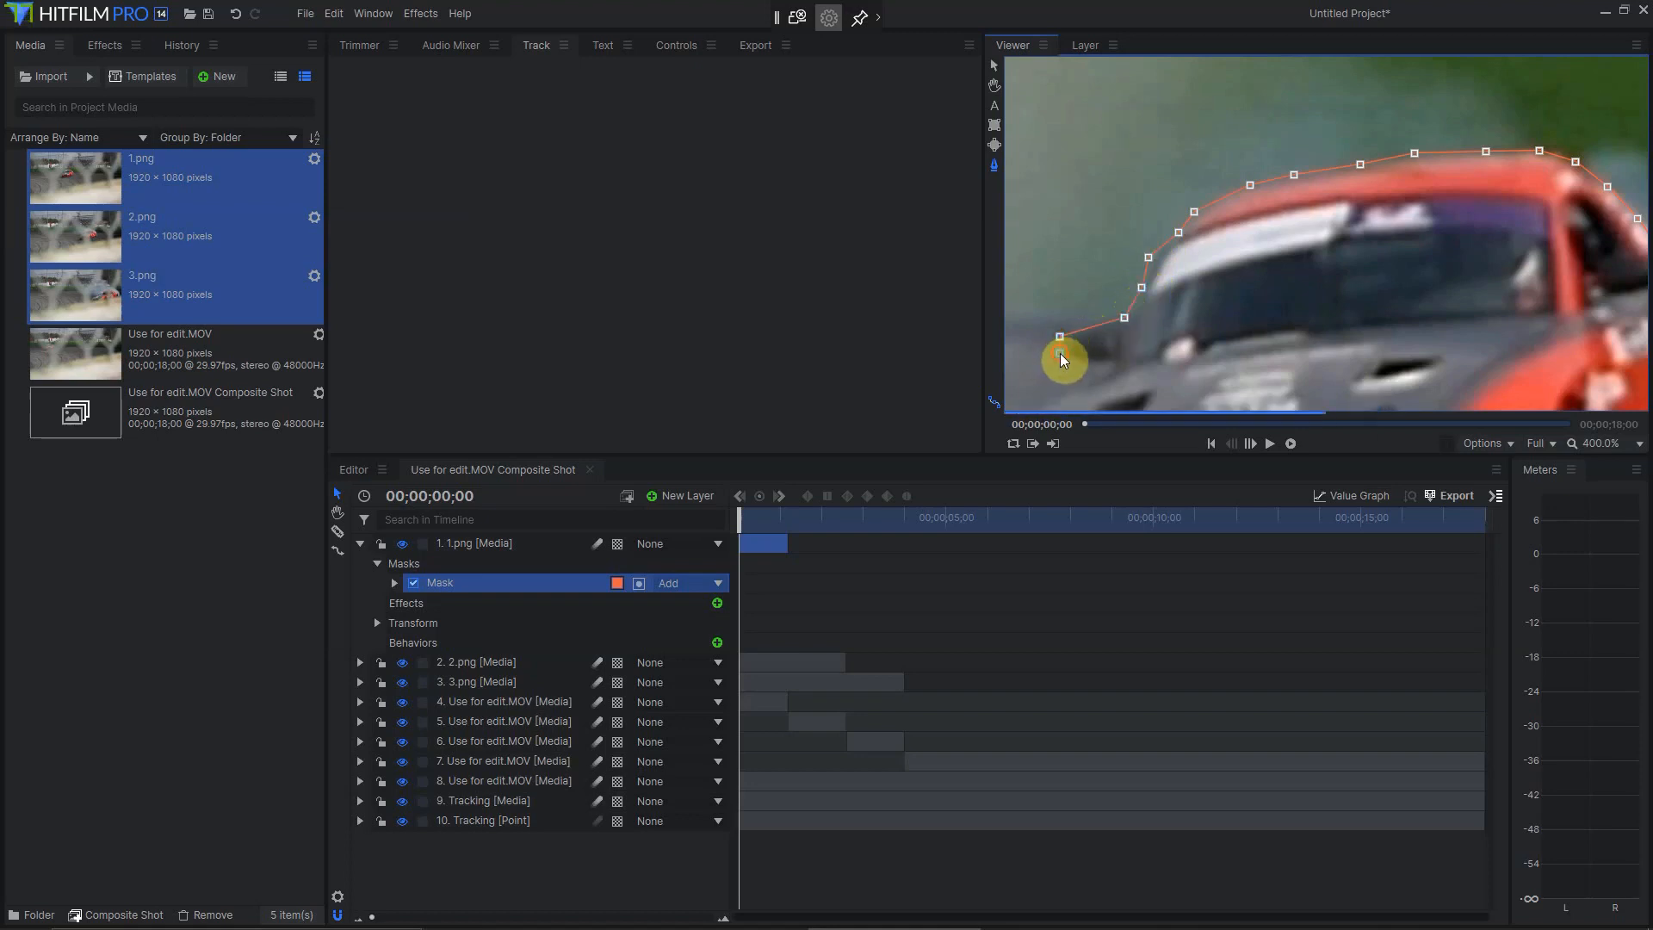
Trace the 1.png mask from the mirror along the hood and front fender, and close it at its first point.
drag(1108, 358, 1353, 262)
click(1358, 225)
click(1355, 238)
click(1316, 253)
click(1290, 268)
click(1270, 292)
click(1242, 320)
click(1213, 351)
click(1204, 386)
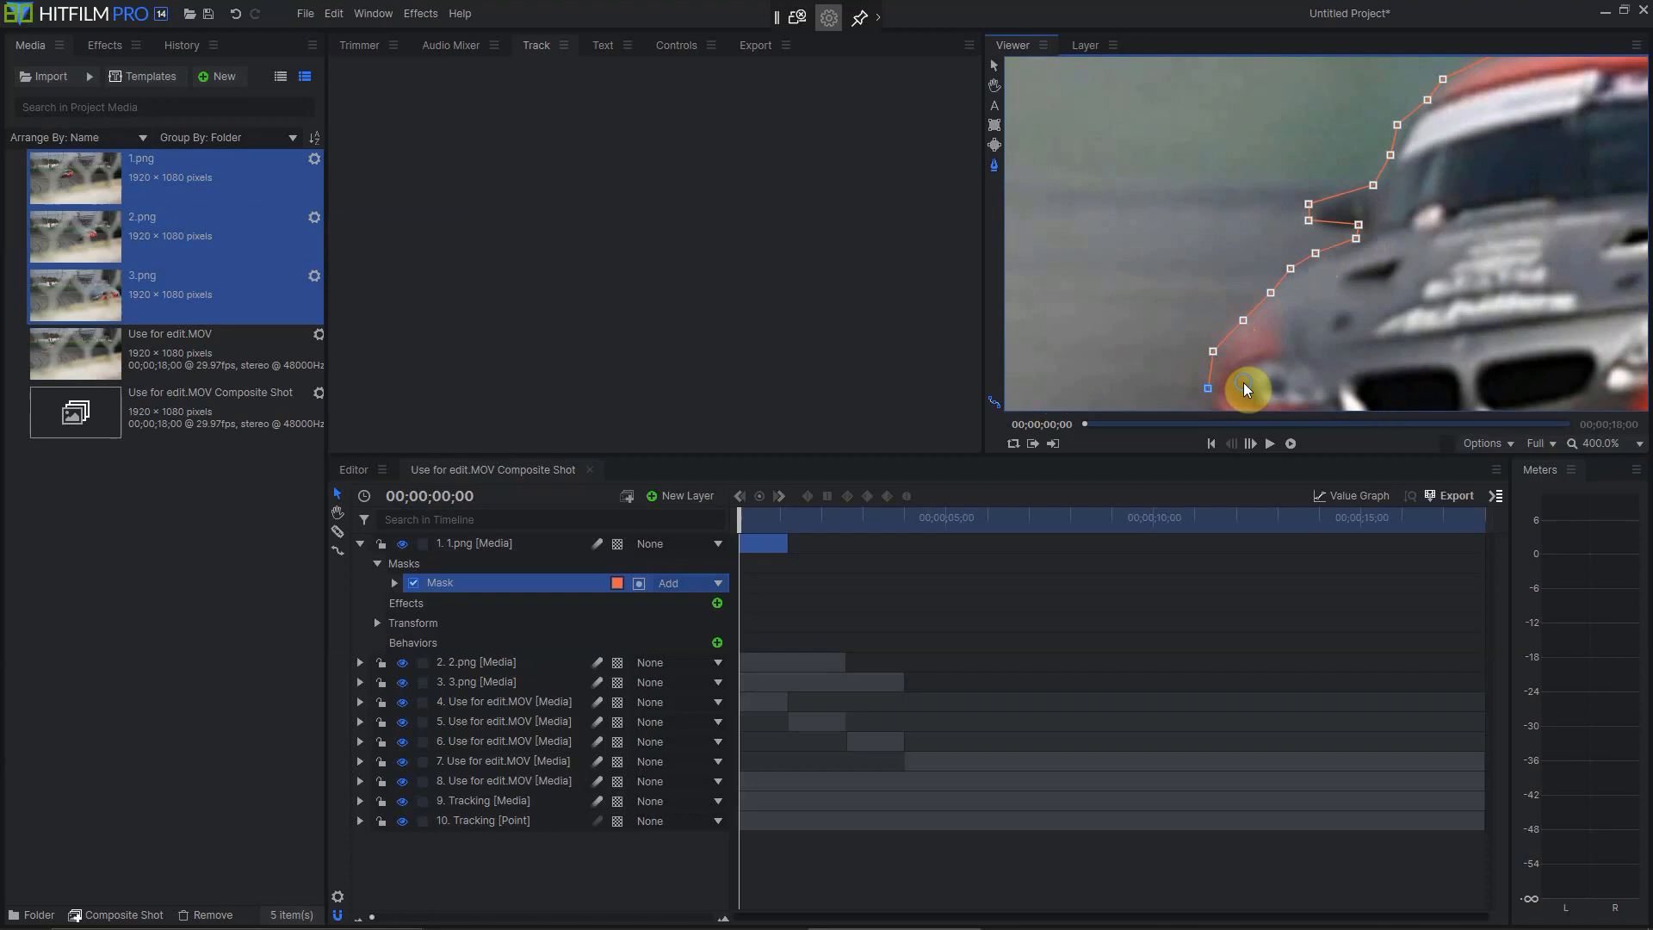
drag(1239, 384, 1277, 199)
click(1243, 223)
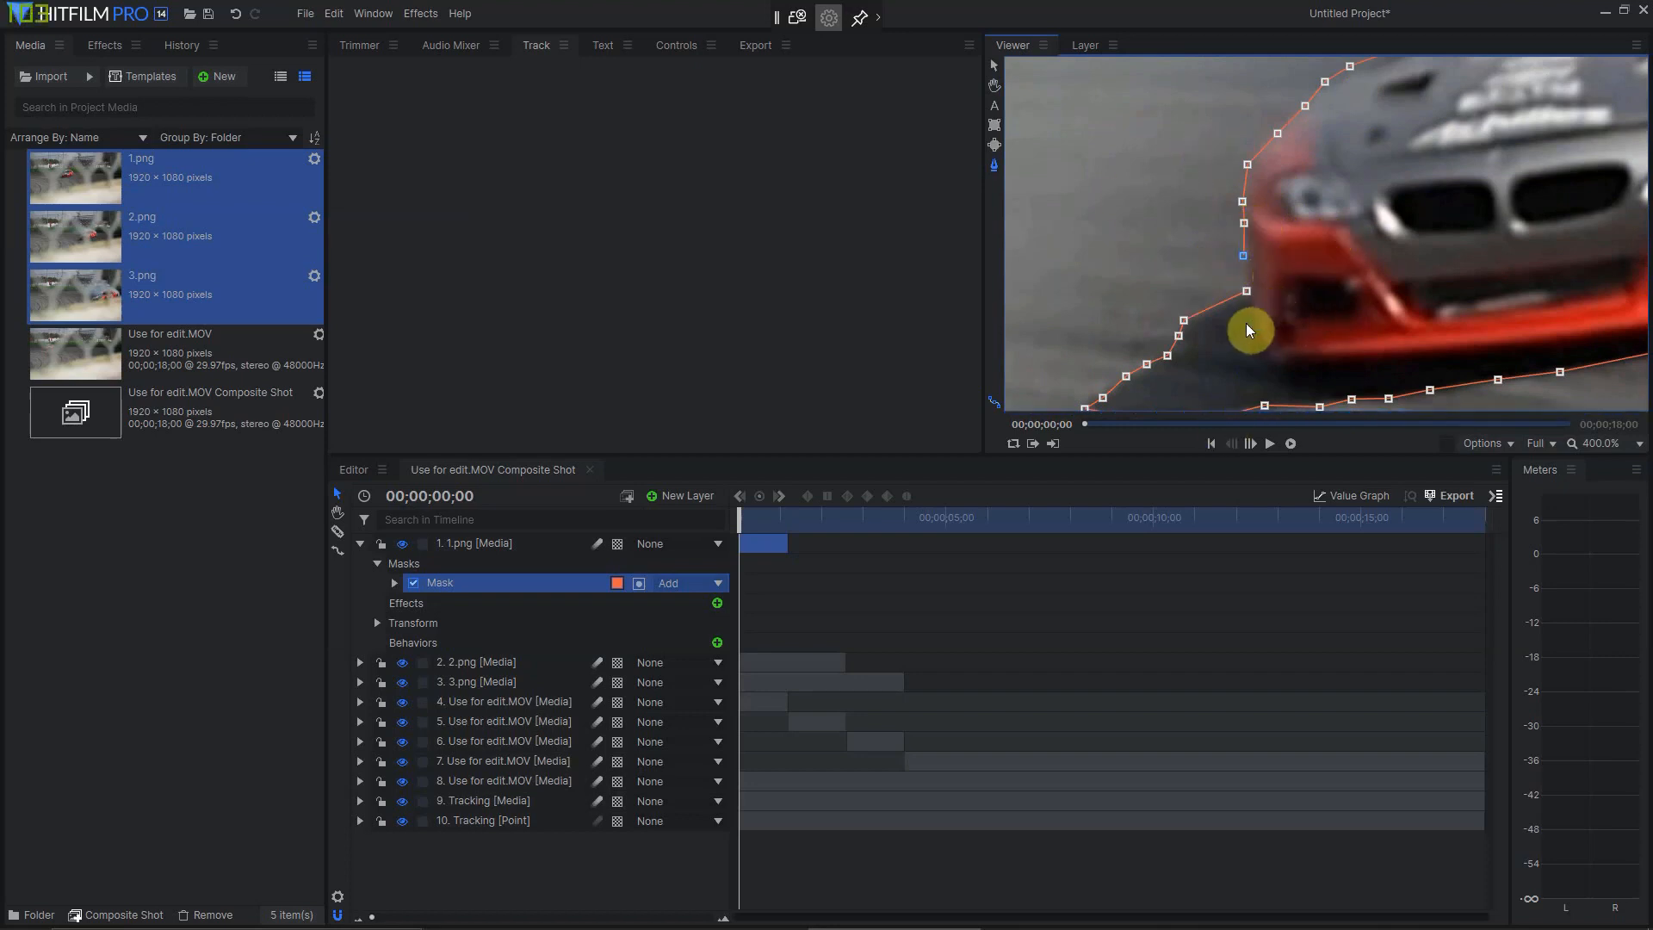
click(1241, 294)
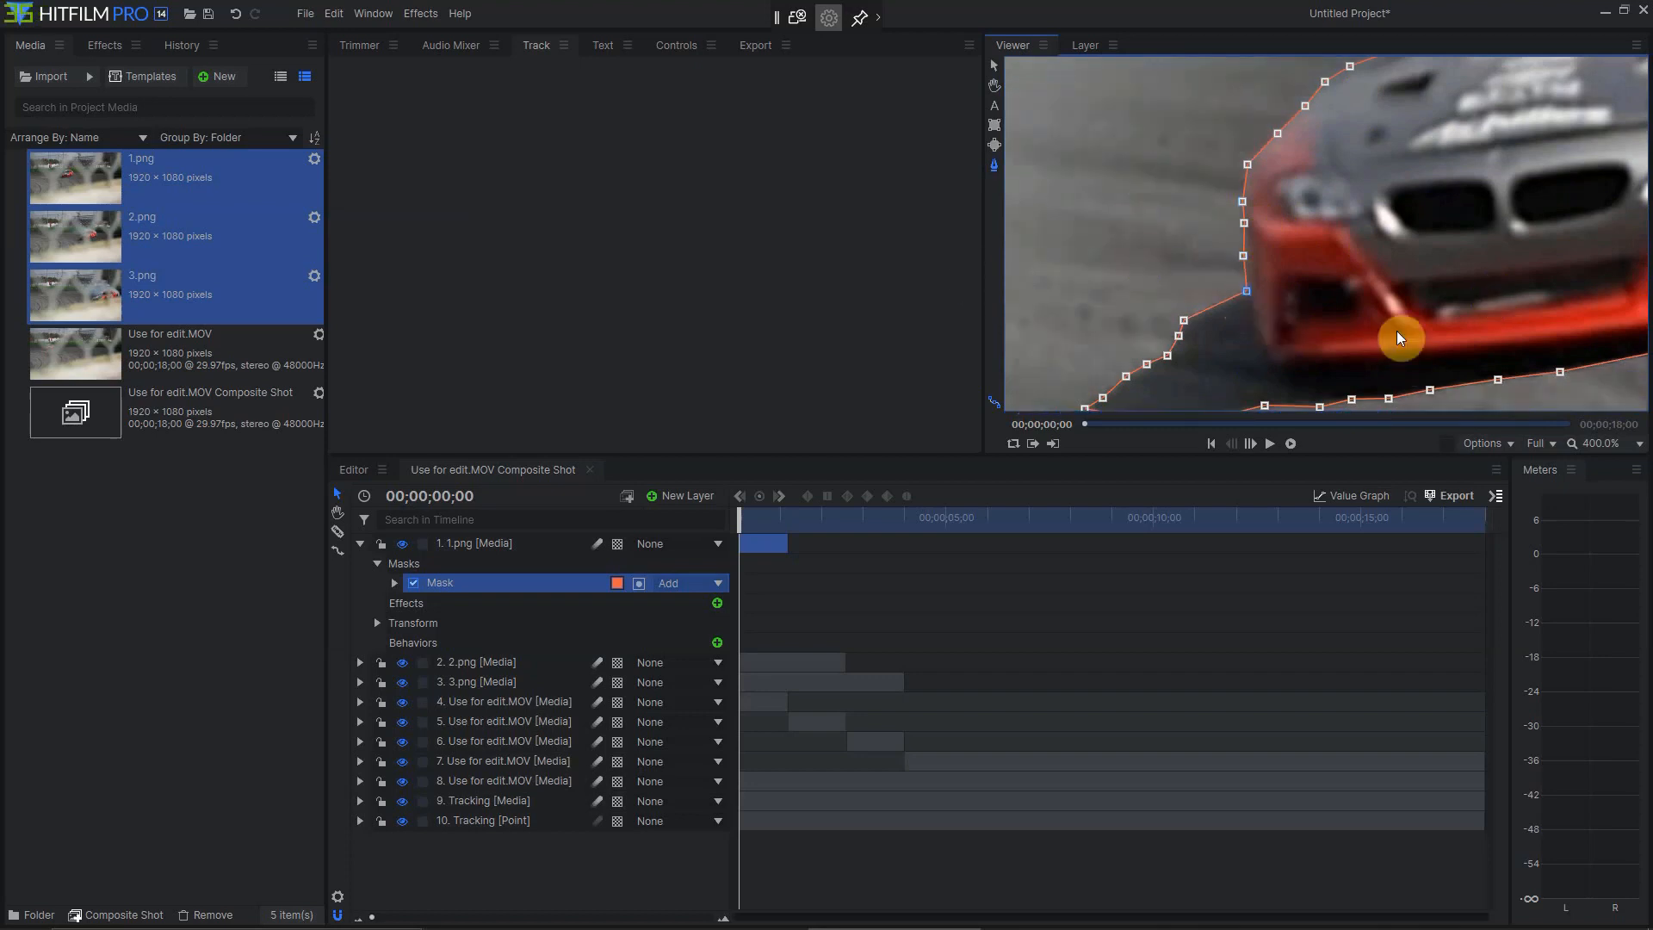
Scrub to the first slice point at 00;00;01;05 to check the masked car, and collapse the 1.png layer.
scroll(1416, 213, down, 4)
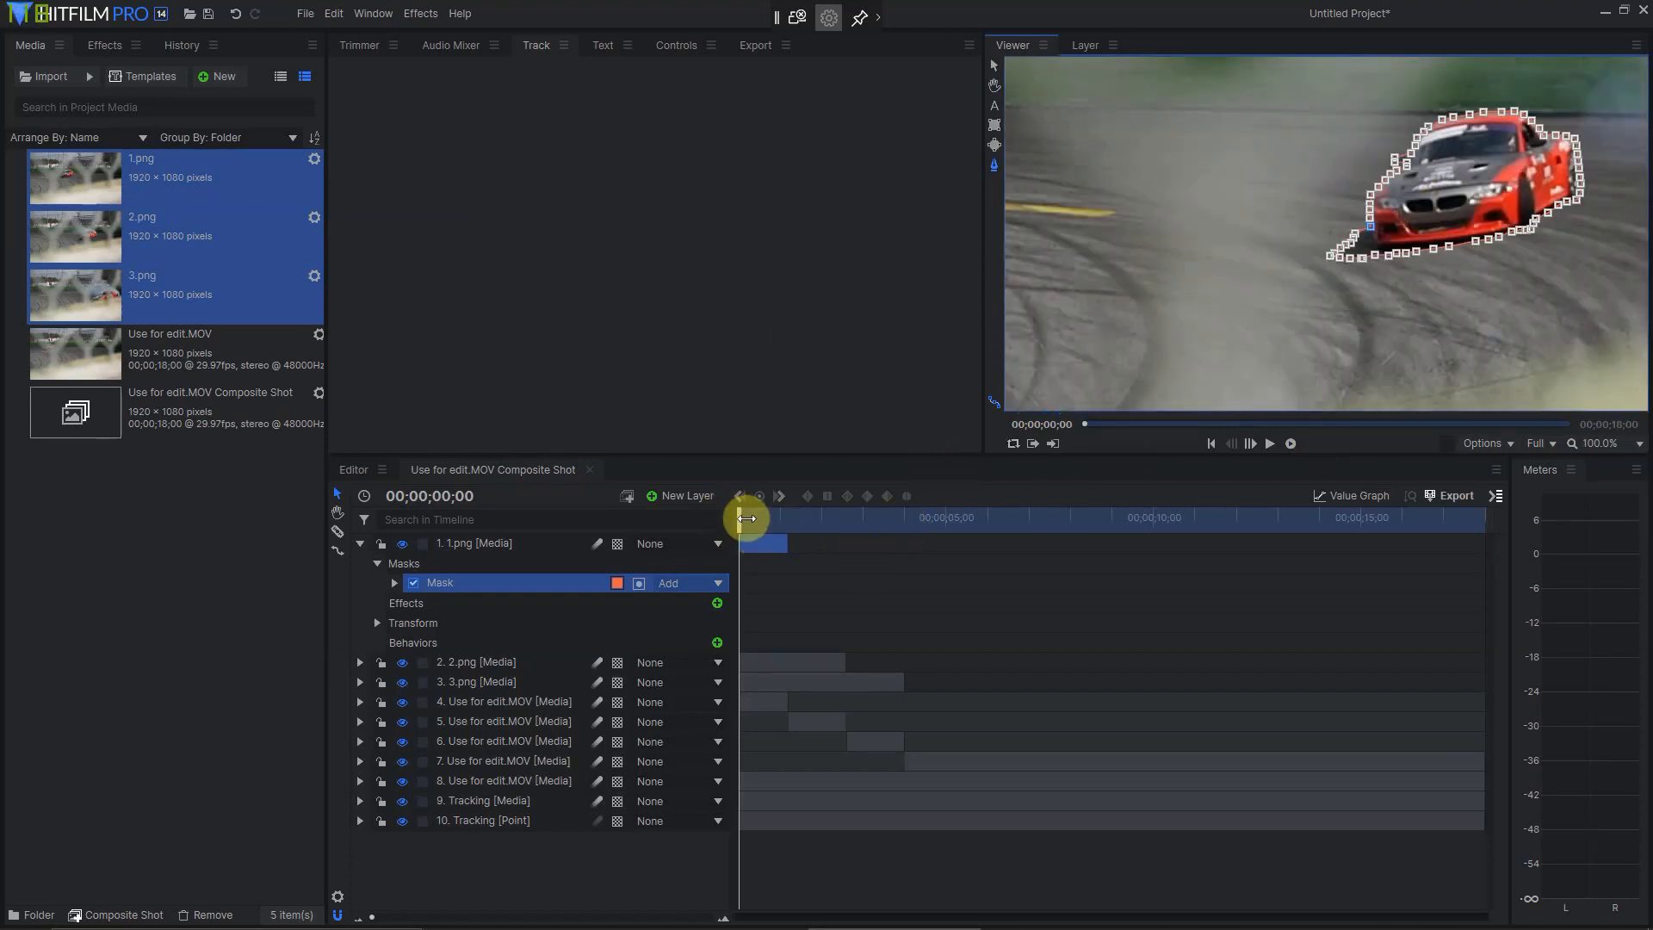
drag(754, 520, 772, 517)
click(994, 64)
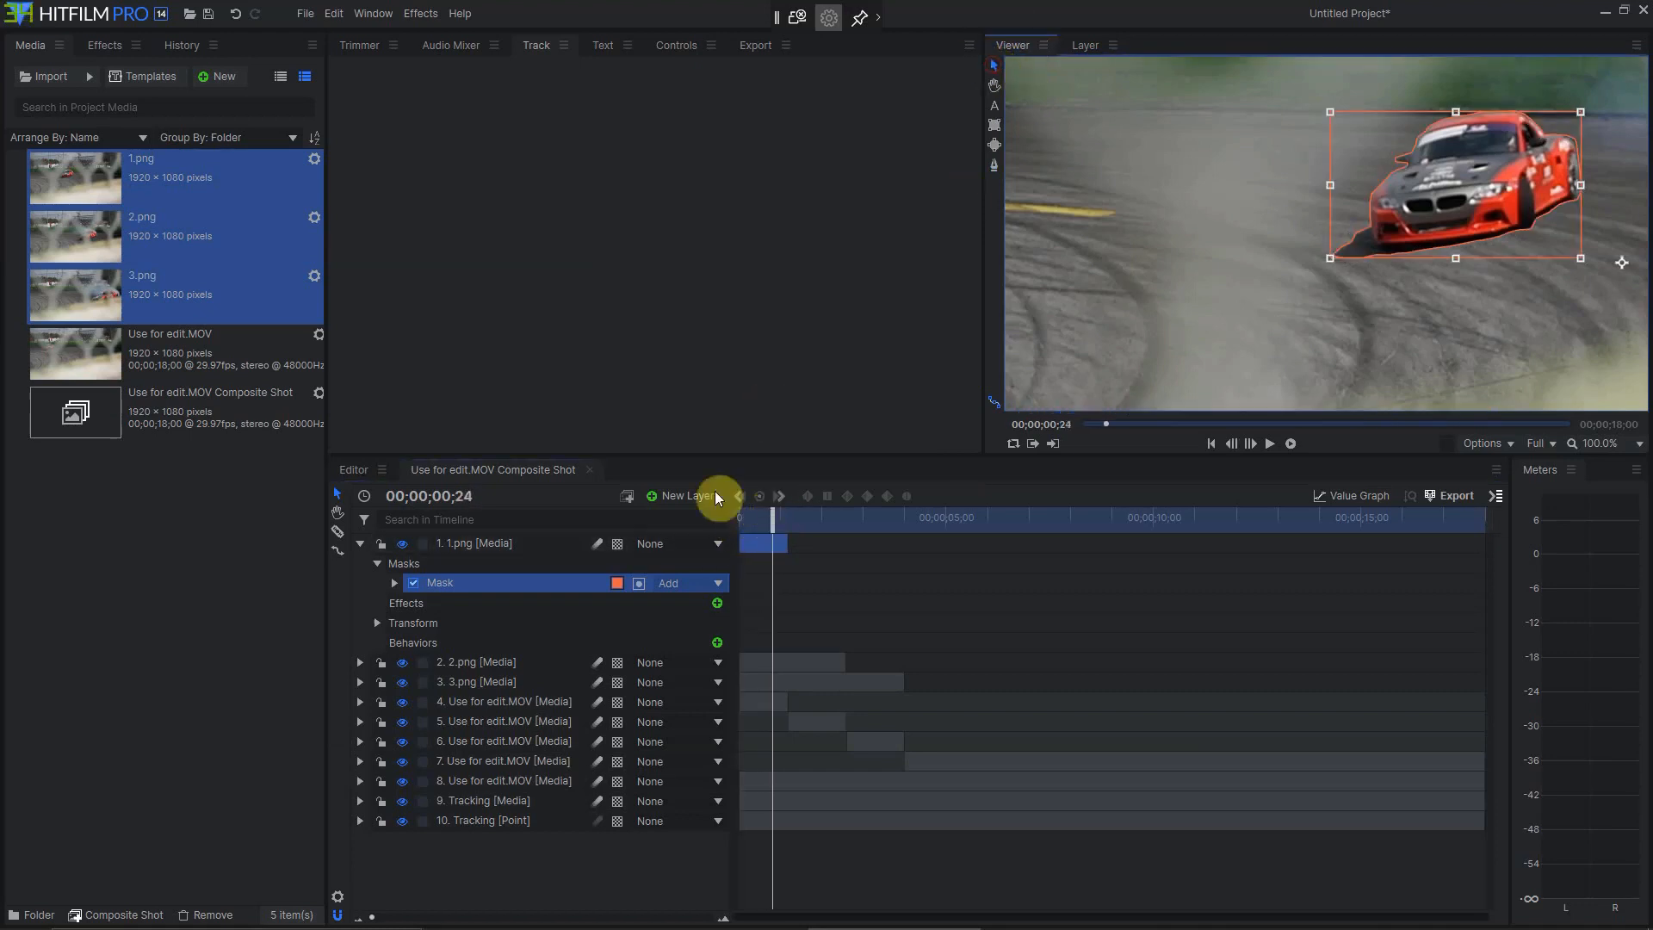
drag(774, 516, 787, 516)
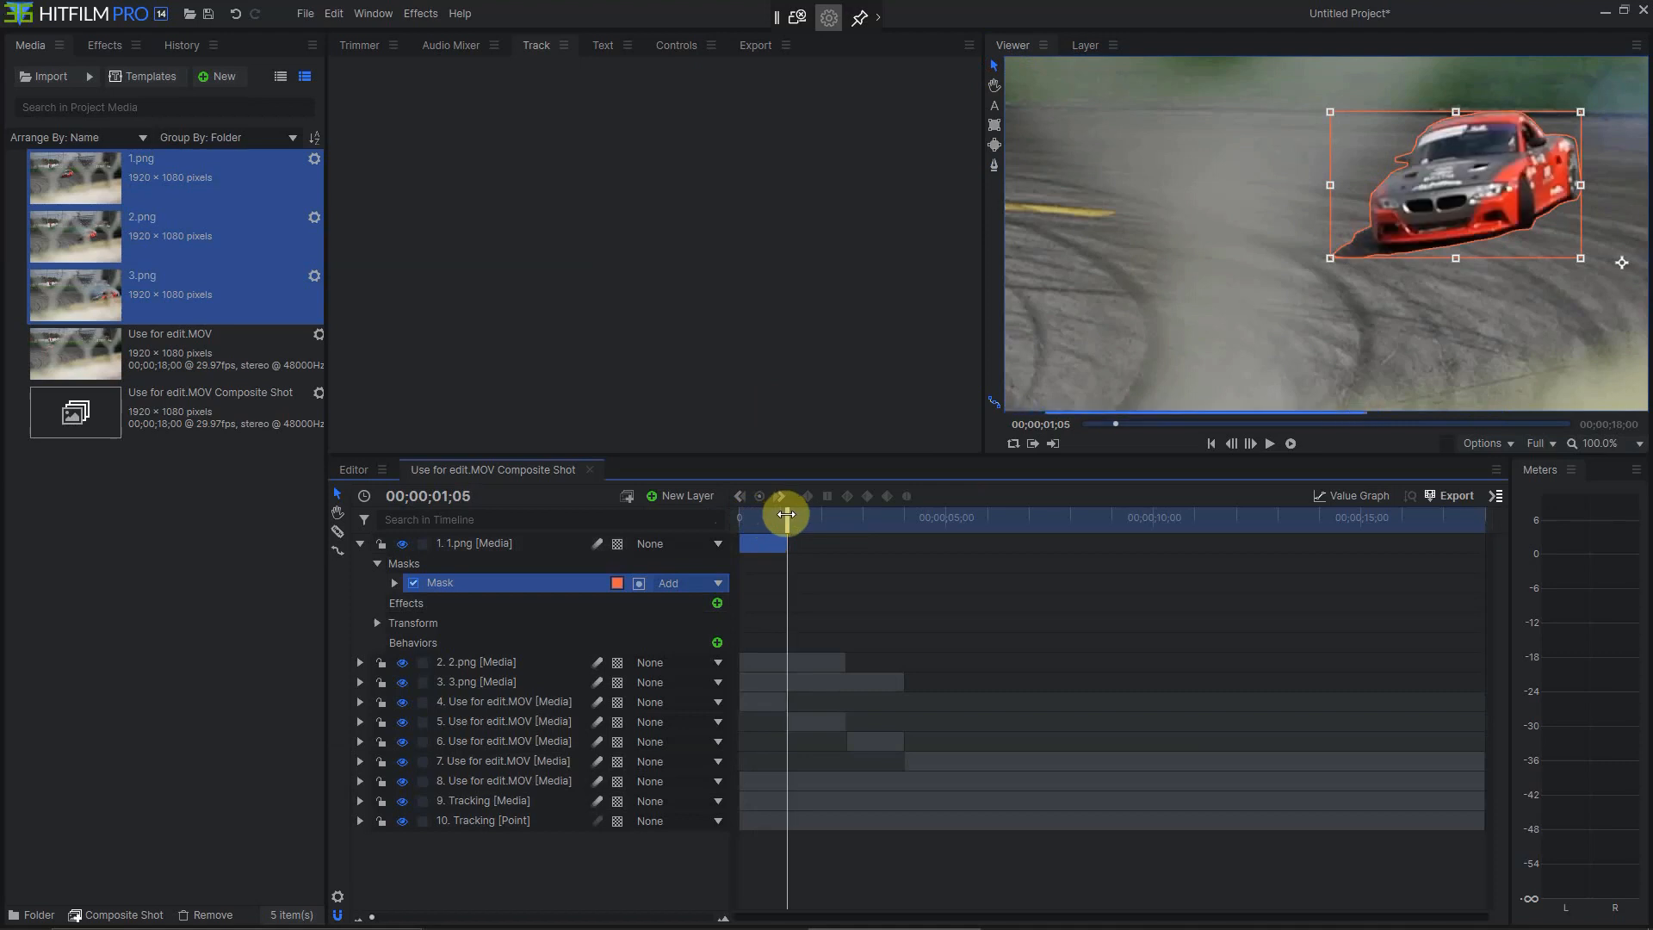
click(360, 544)
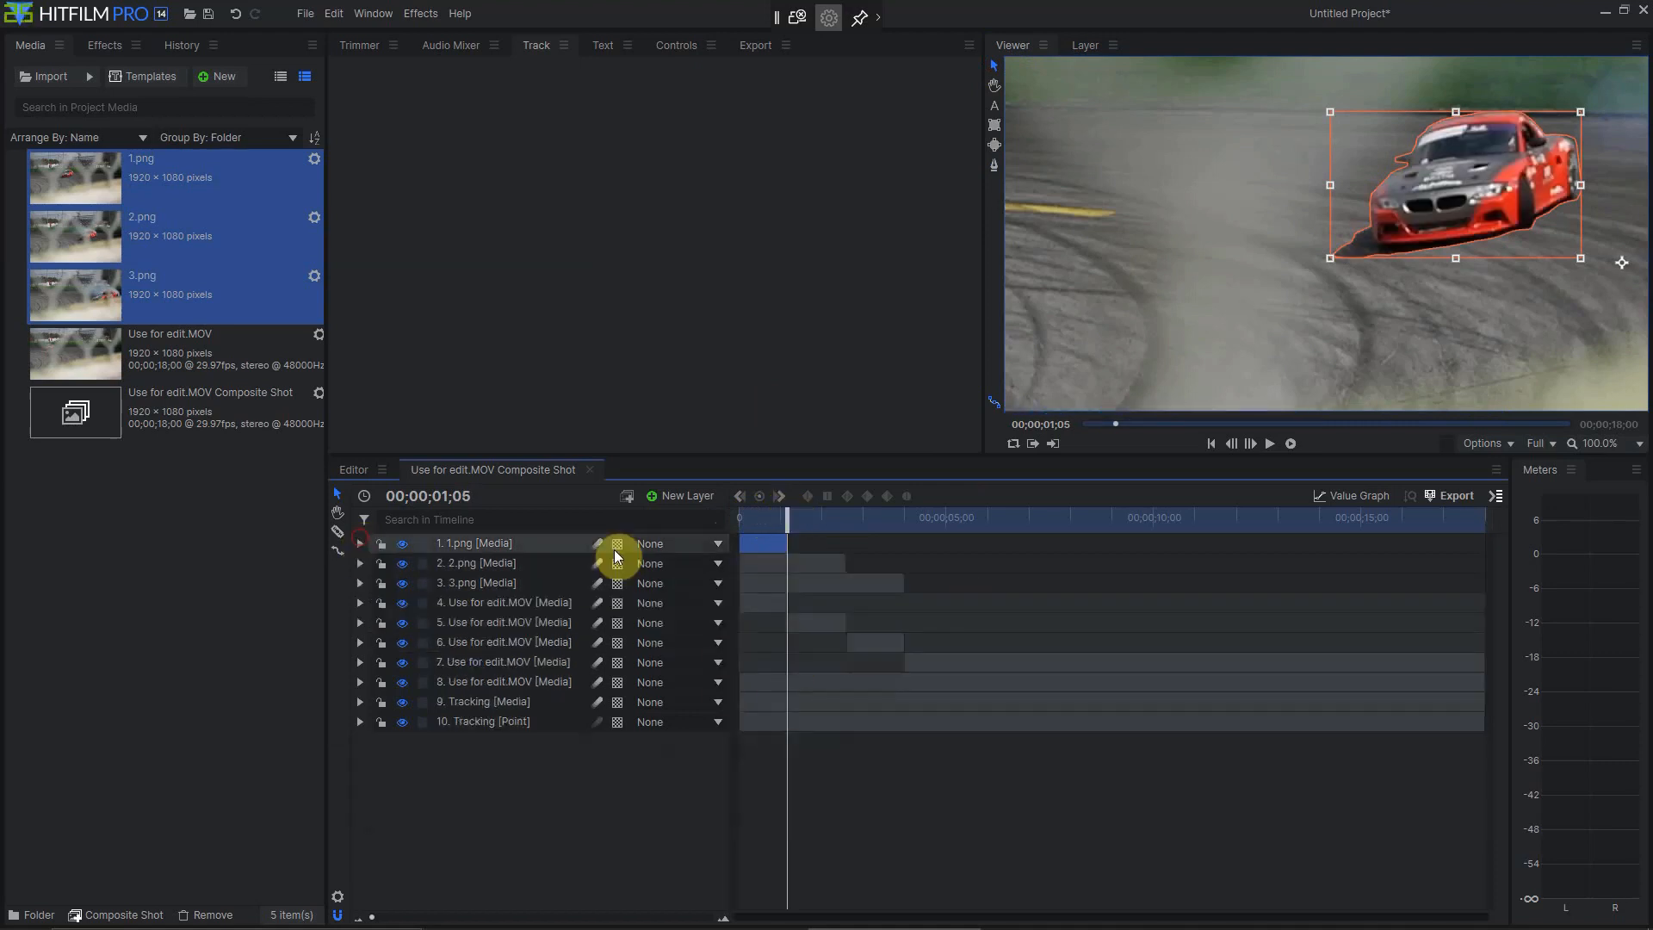
Step back frame by frame to 00;00;00;22 and compare the masked car with the full frame.
scroll(1365, 296, down, 1)
scroll(1362, 287, down, 1)
key(Left)
key(Left)
key(Left)
key(Left)
key(Left)
key(Left)
key(Left)
key(Left)
key(Left)
key(Left)
key(Left)
key(Left)
key(Left)
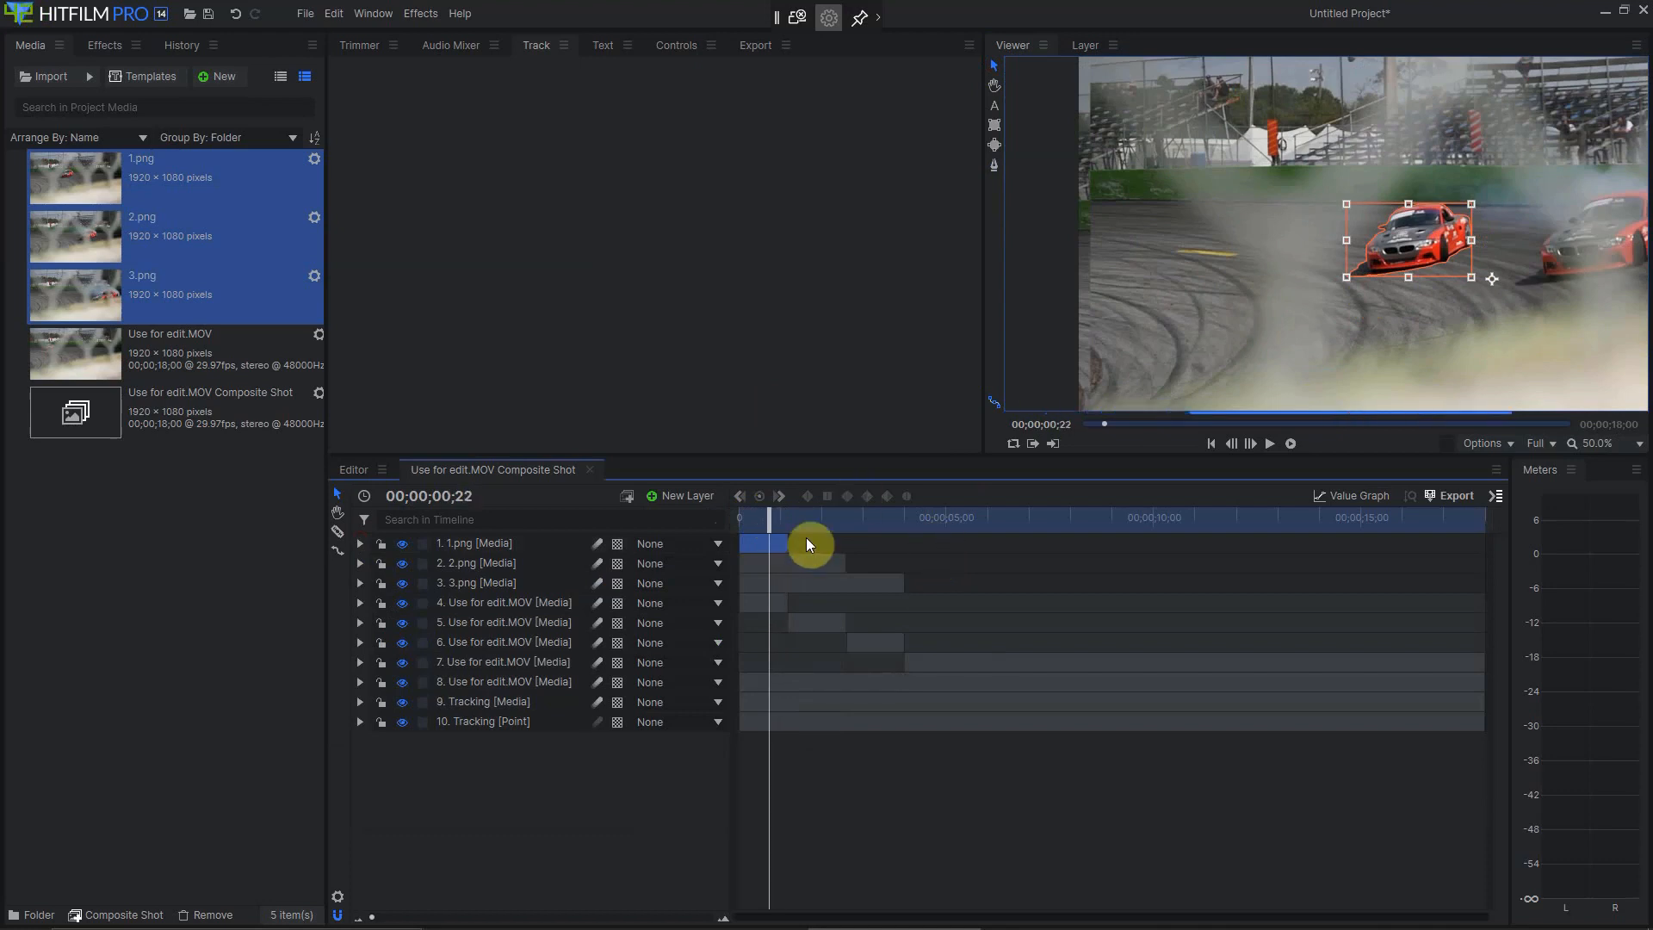
Try moving the masked 1.png car in the frame, and undo the move.
click(757, 545)
drag(1226, 291, 1191, 282)
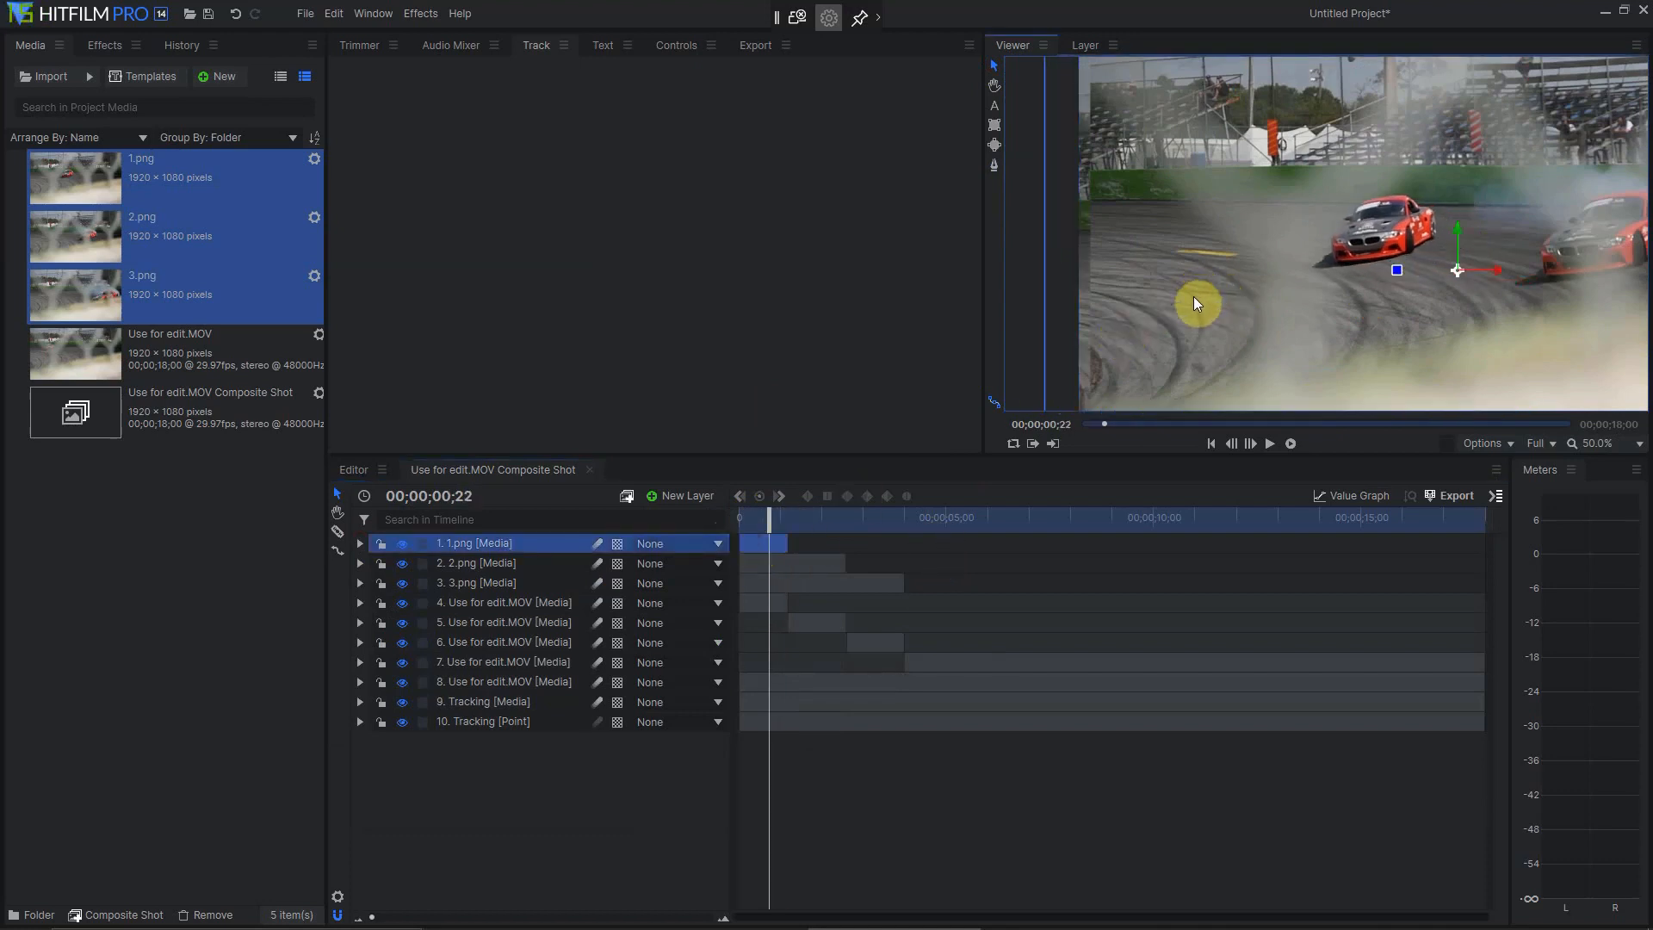
key(ctrl+z)
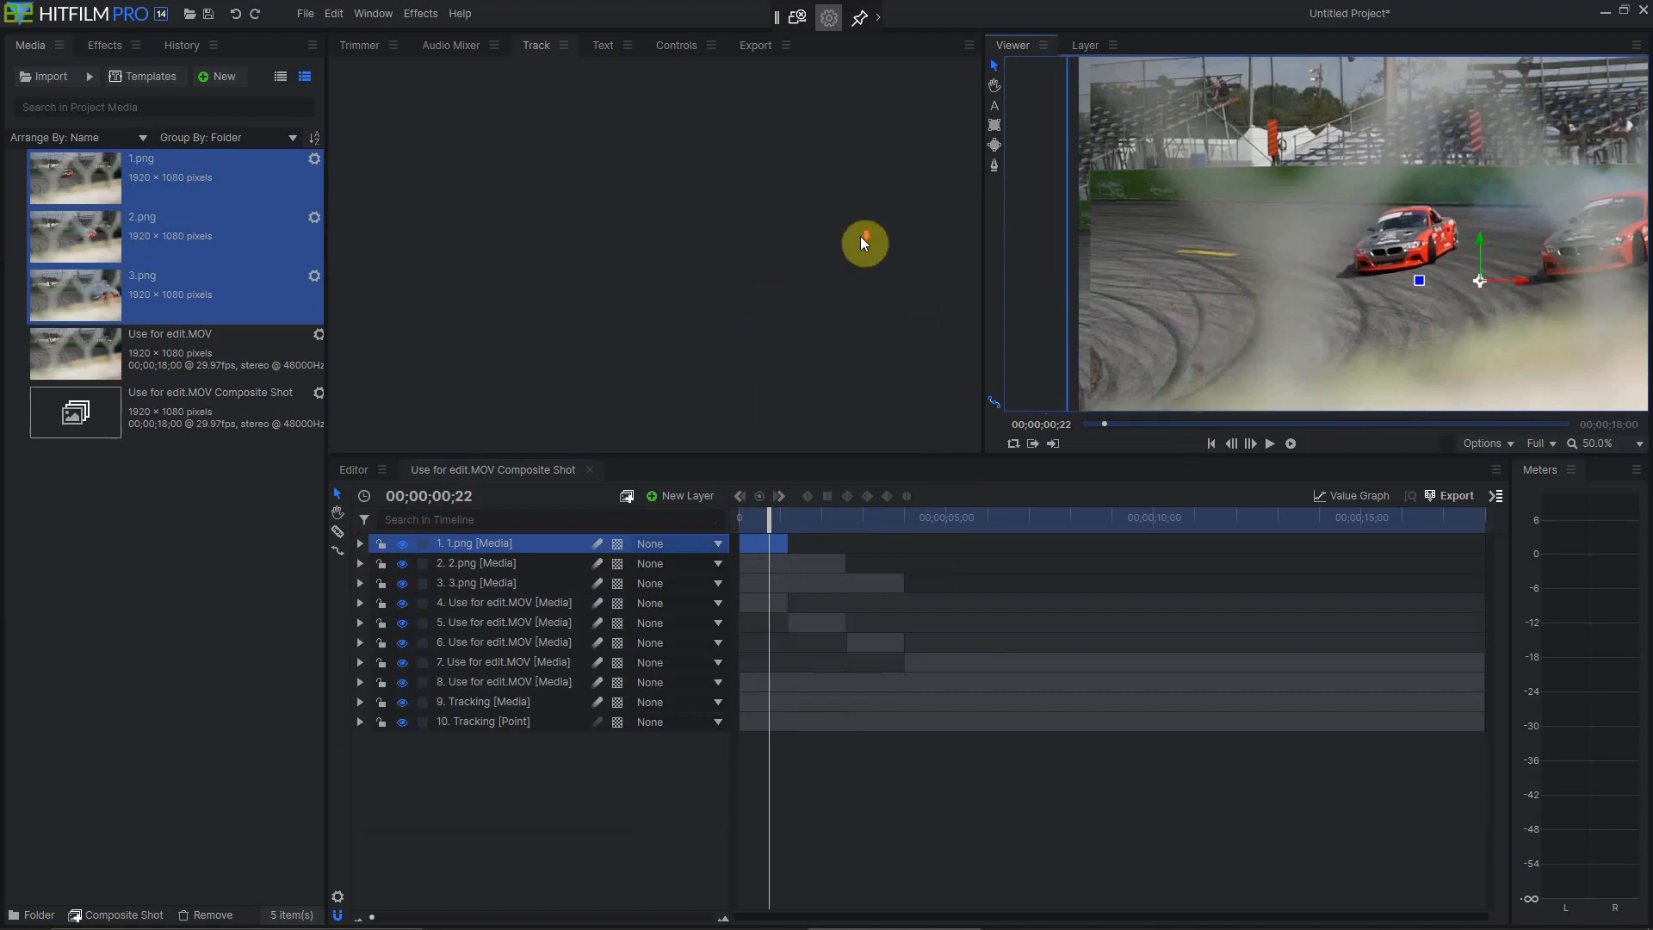
Set the position of layer 2.png to 0, 0 and collapse its properties.
click(555, 565)
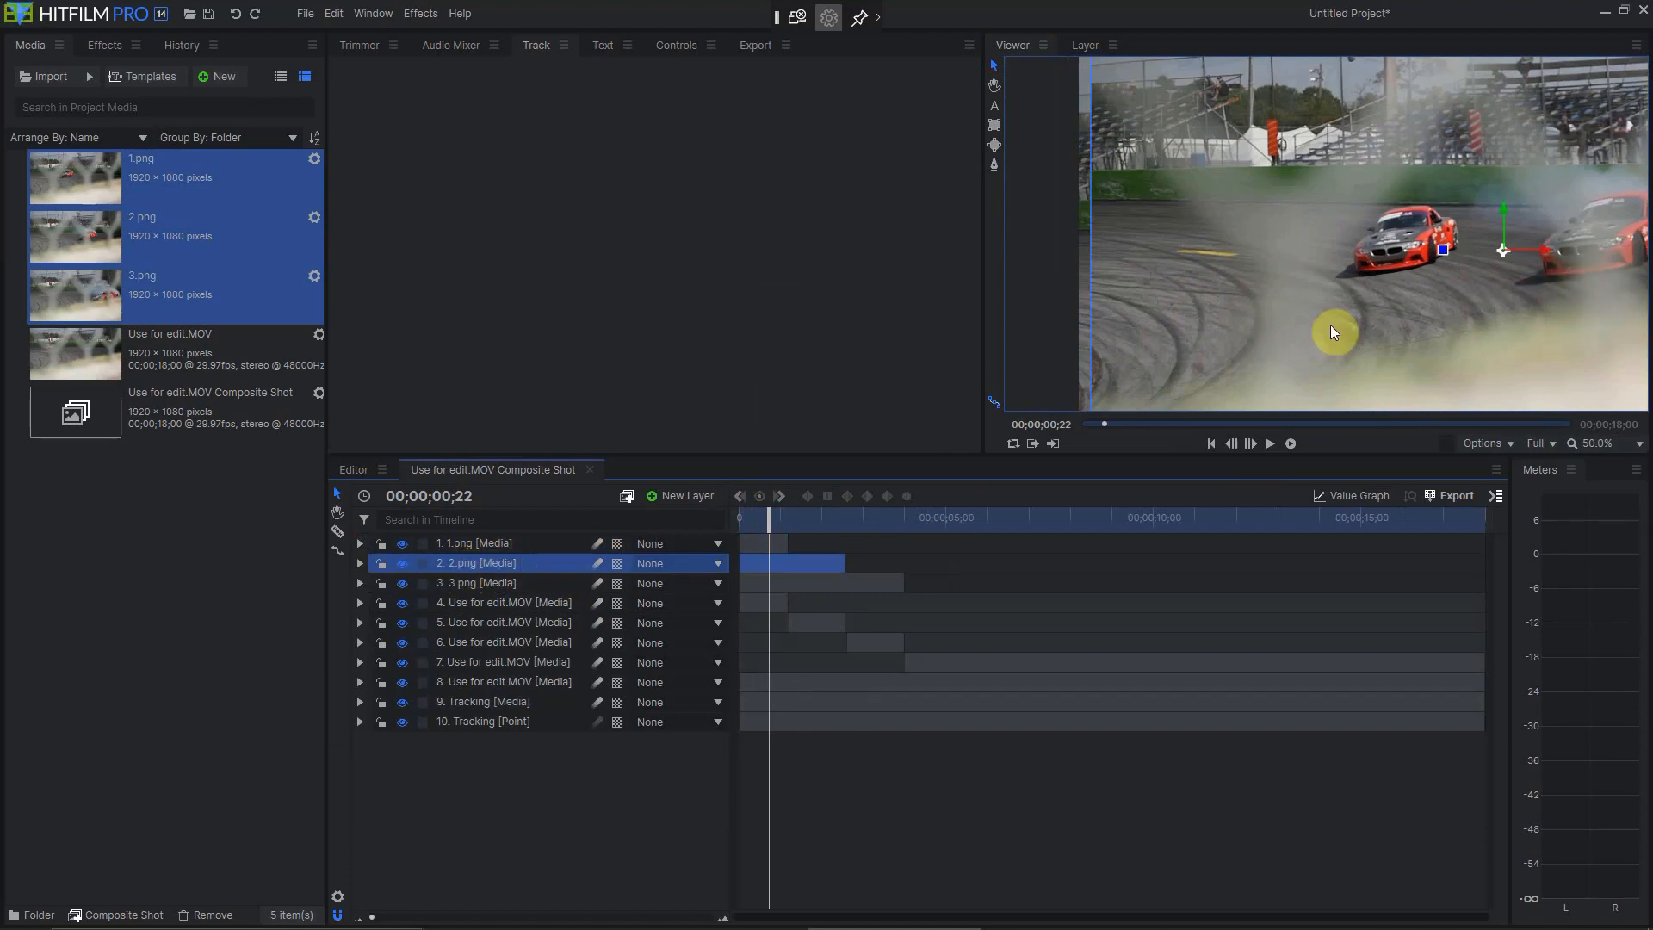
click(360, 564)
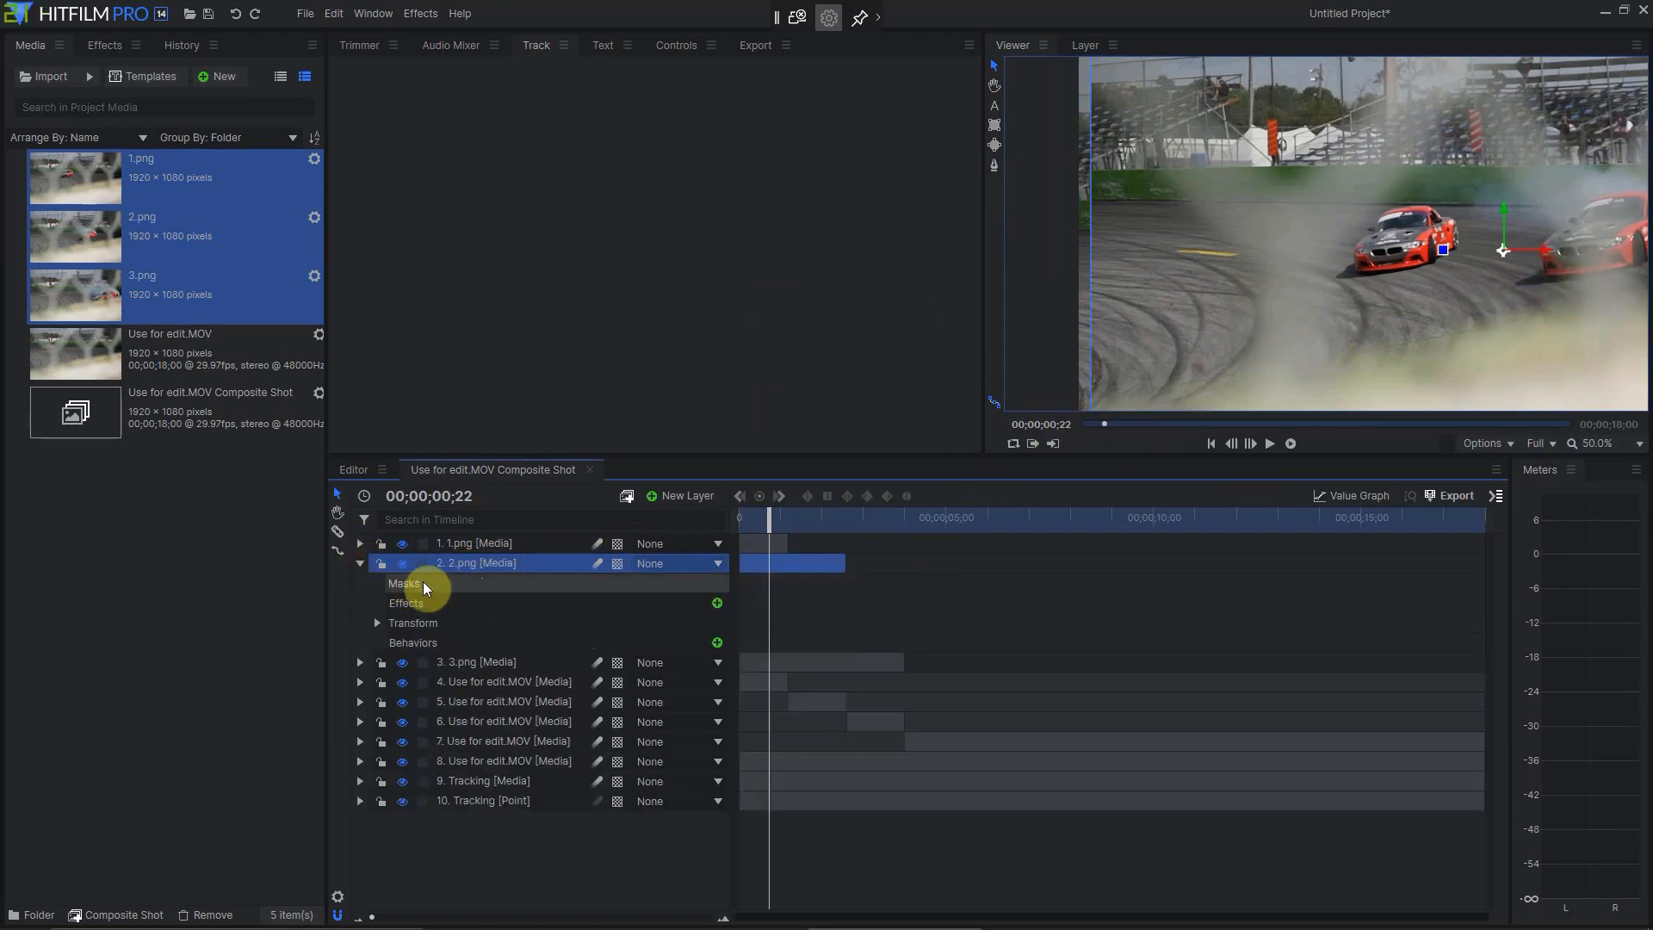
click(378, 623)
click(652, 673)
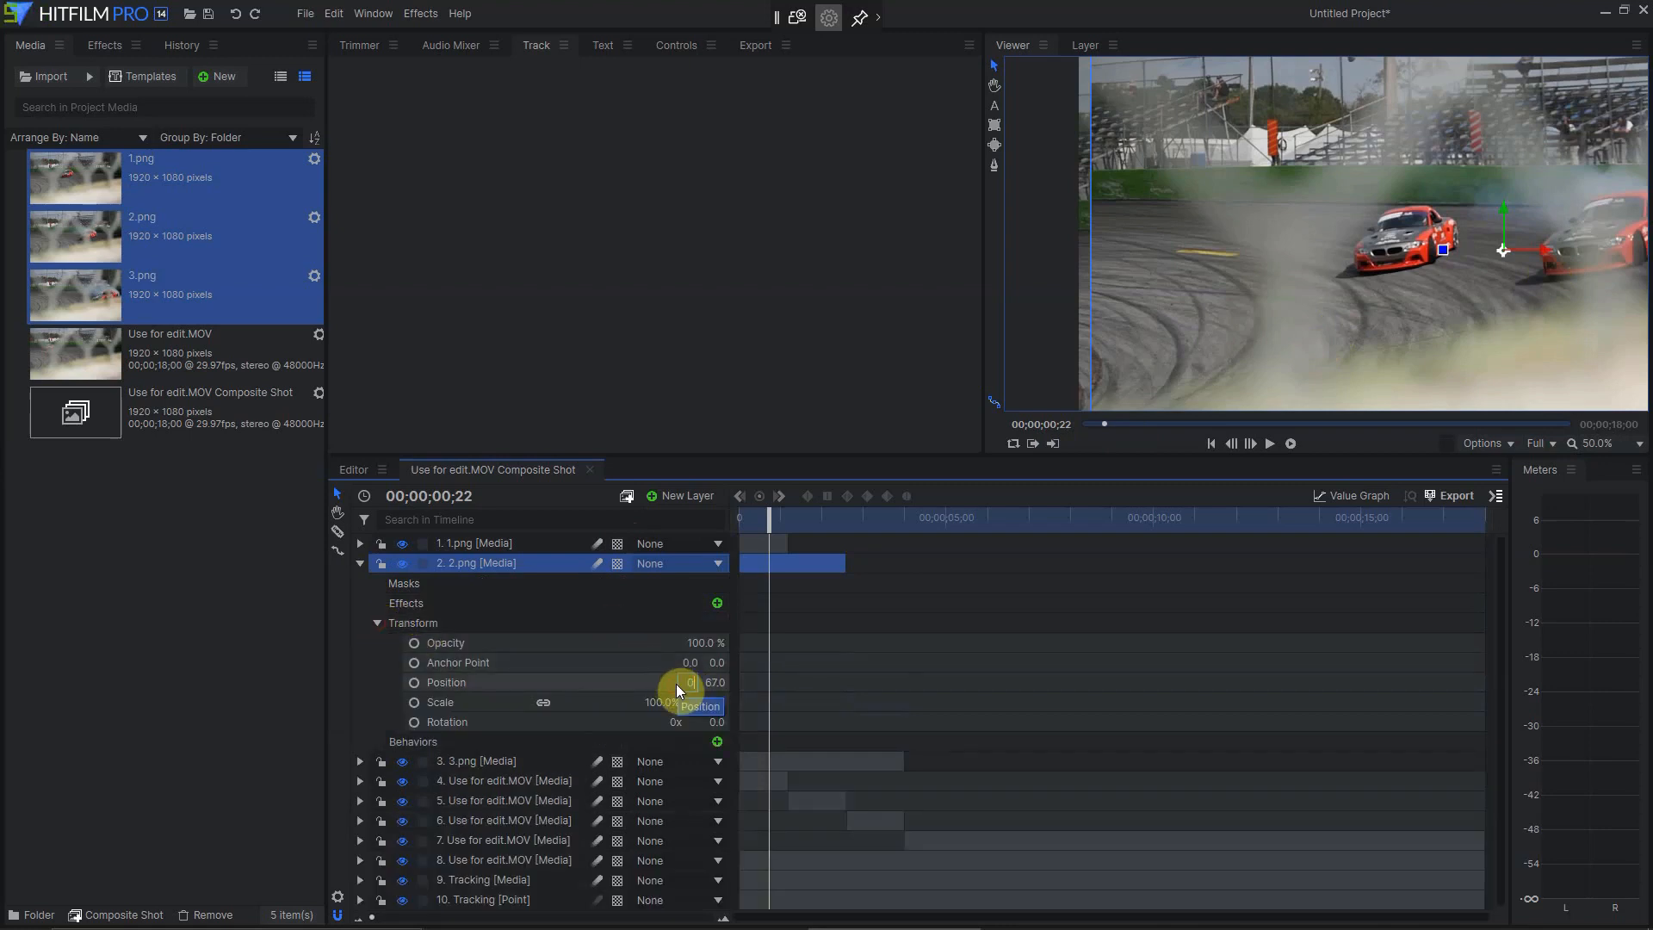
text(0)
click(707, 685)
text(0)
key(Return)
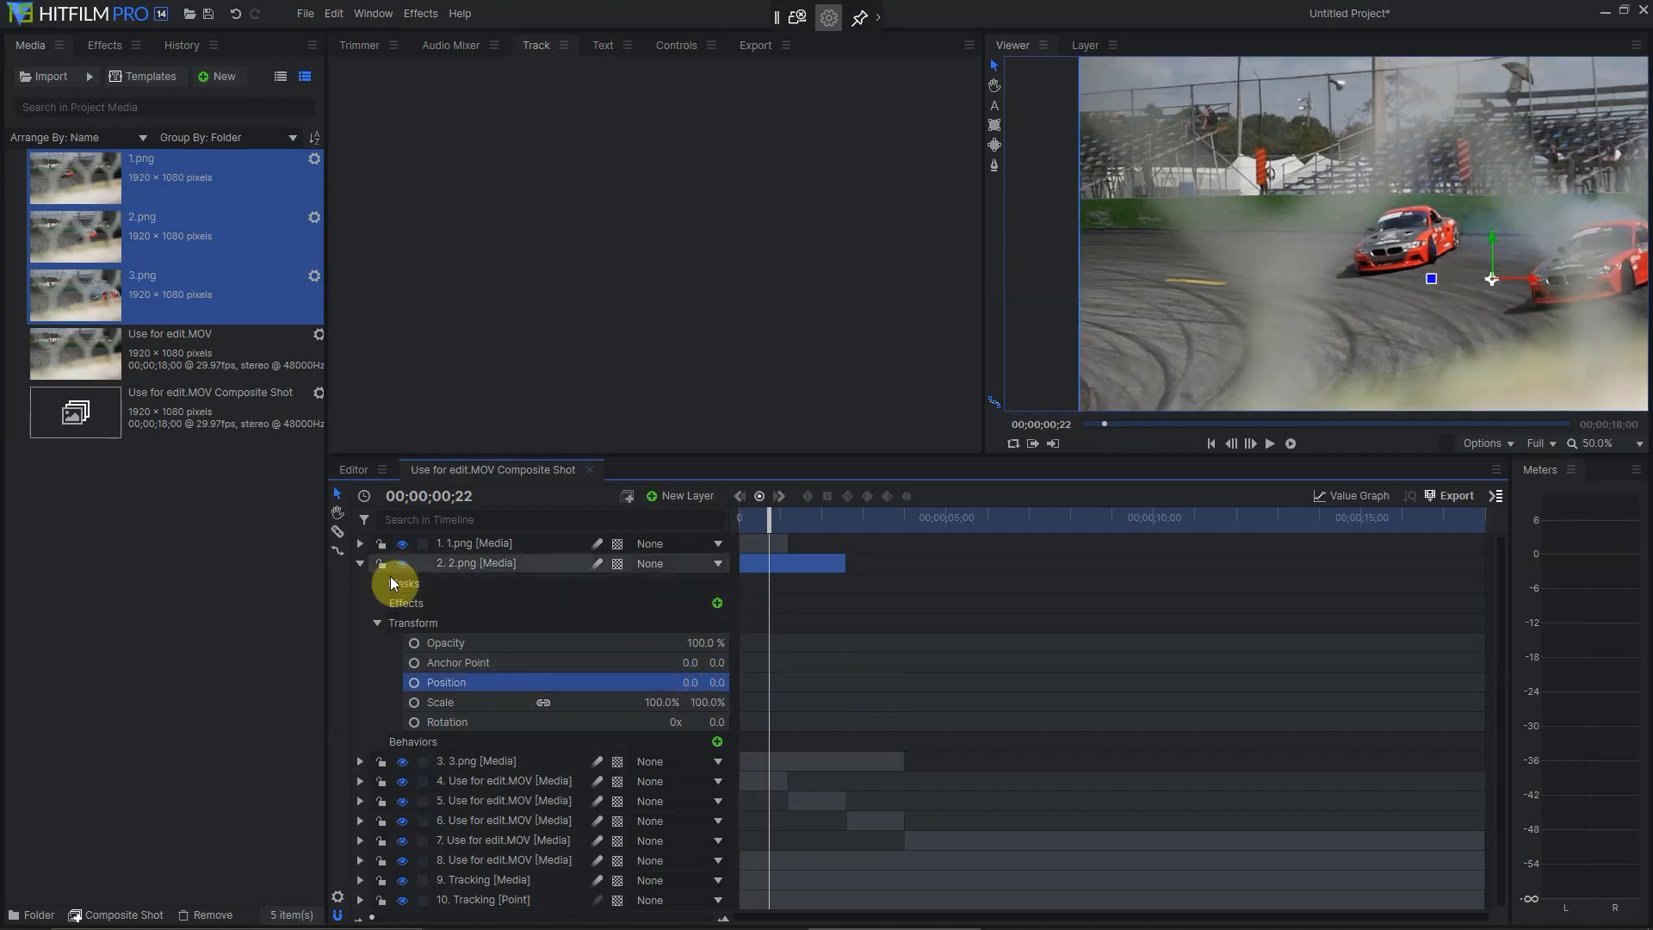
click(360, 563)
Hide layers 2.png and 3.png, and play the composite shot from the start to check the masked first car.
click(402, 563)
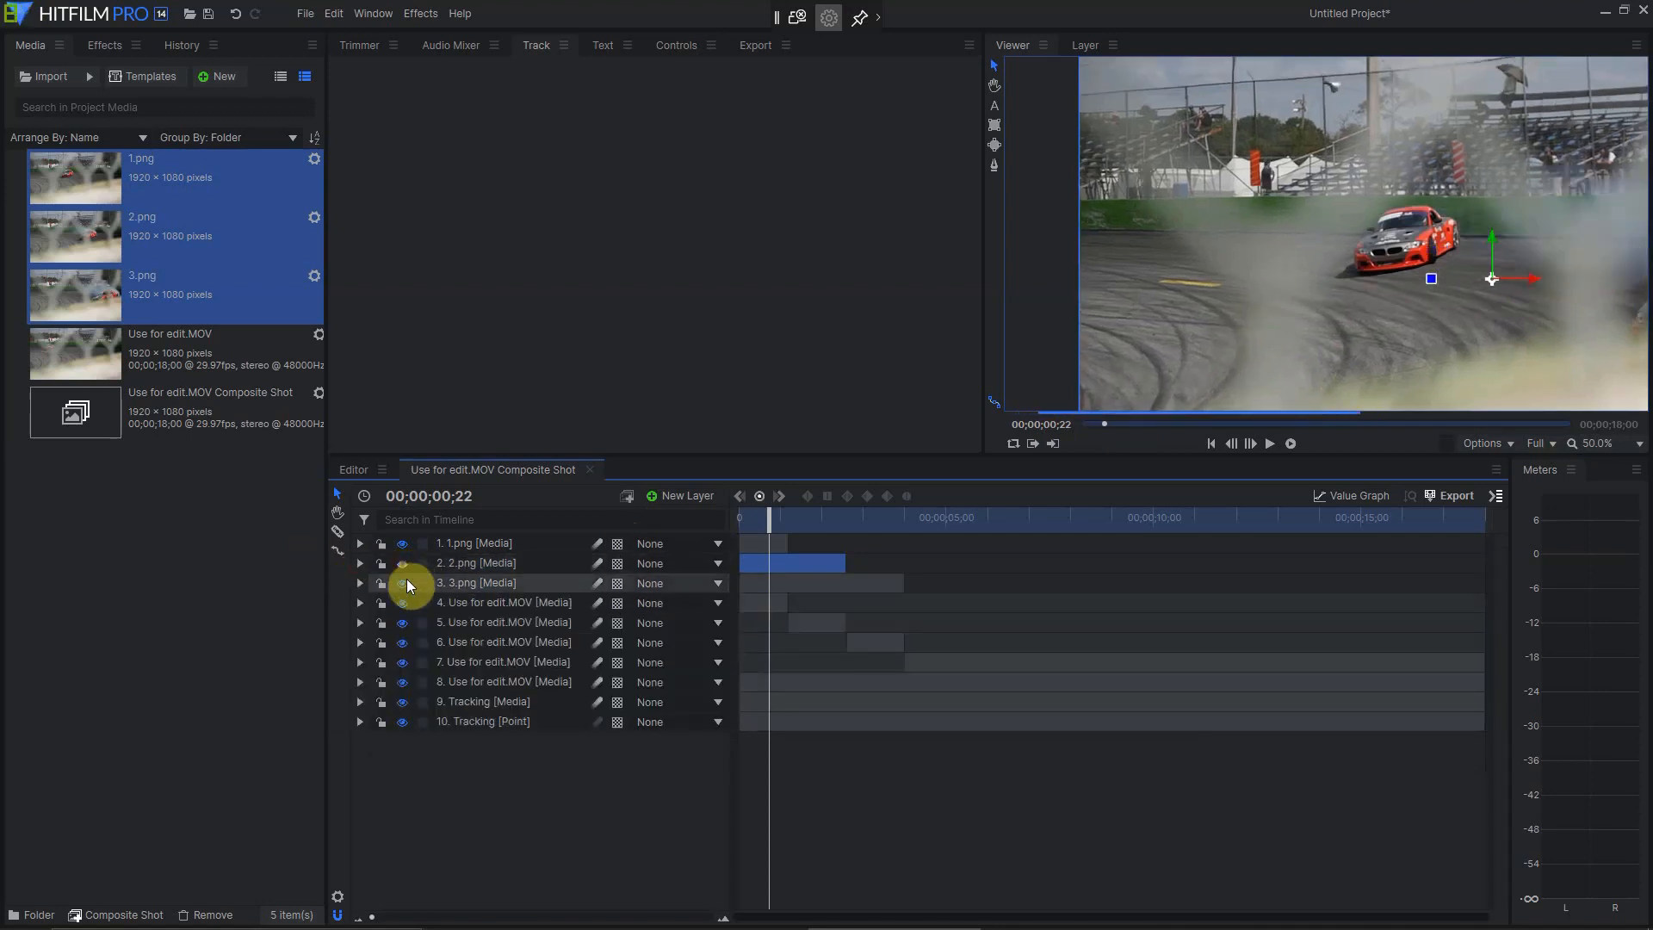
click(402, 583)
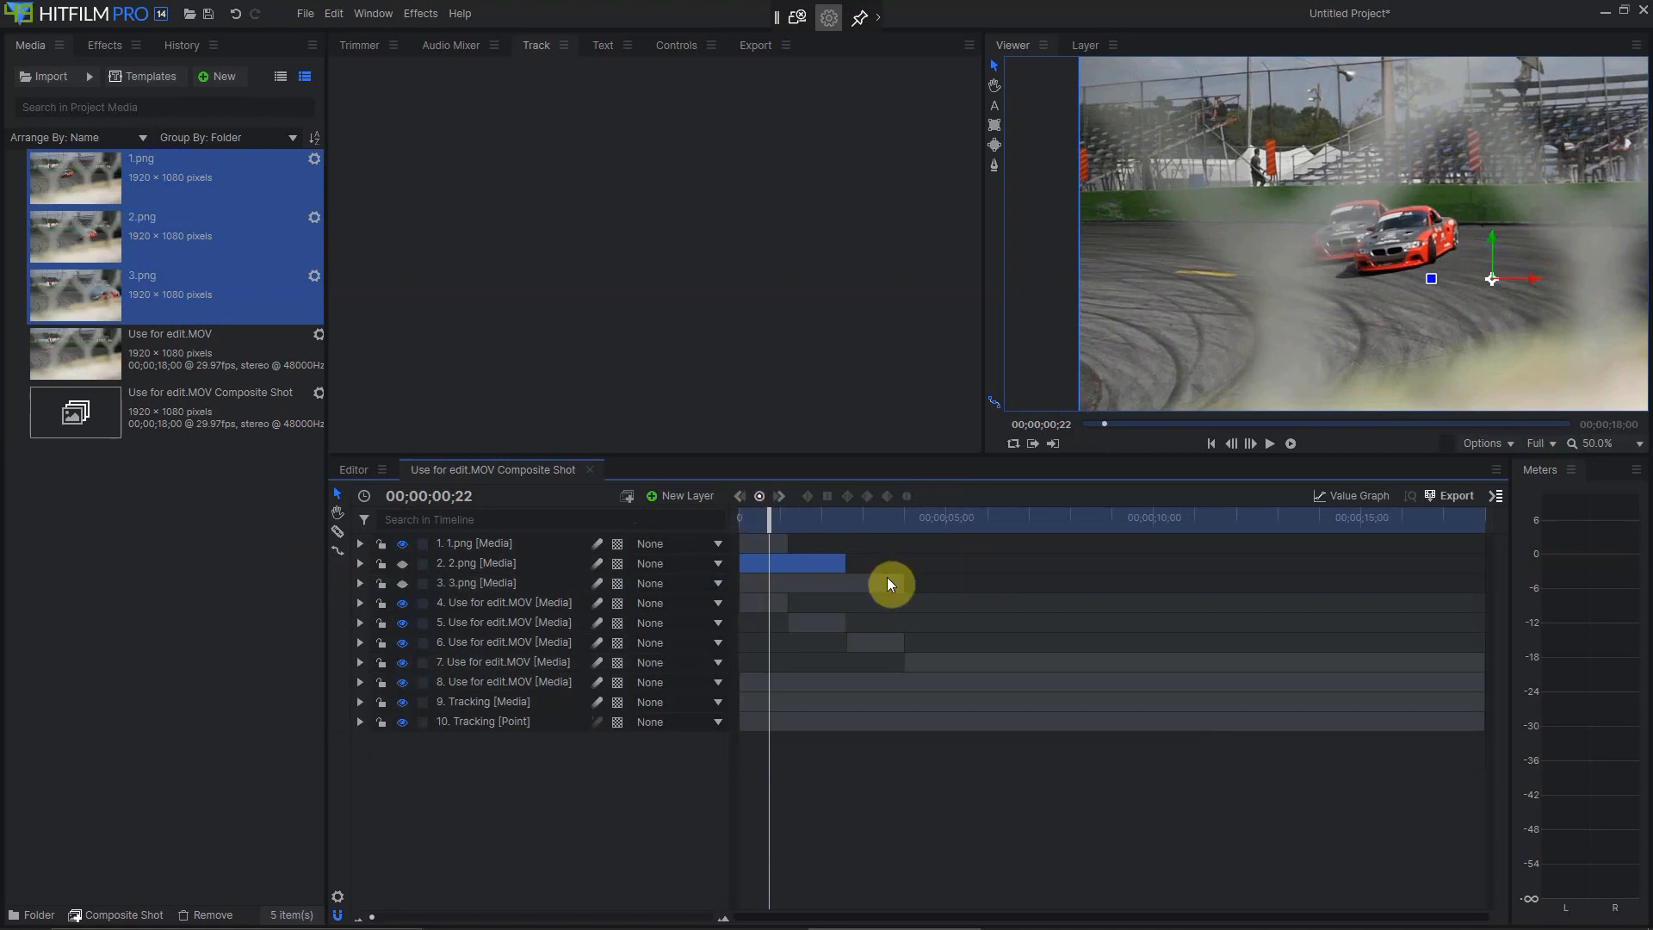
mouse_move(764, 513)
mouse_down()
mouse_move(732, 521)
mouse_move(742, 512)
mouse_up()
key(space)
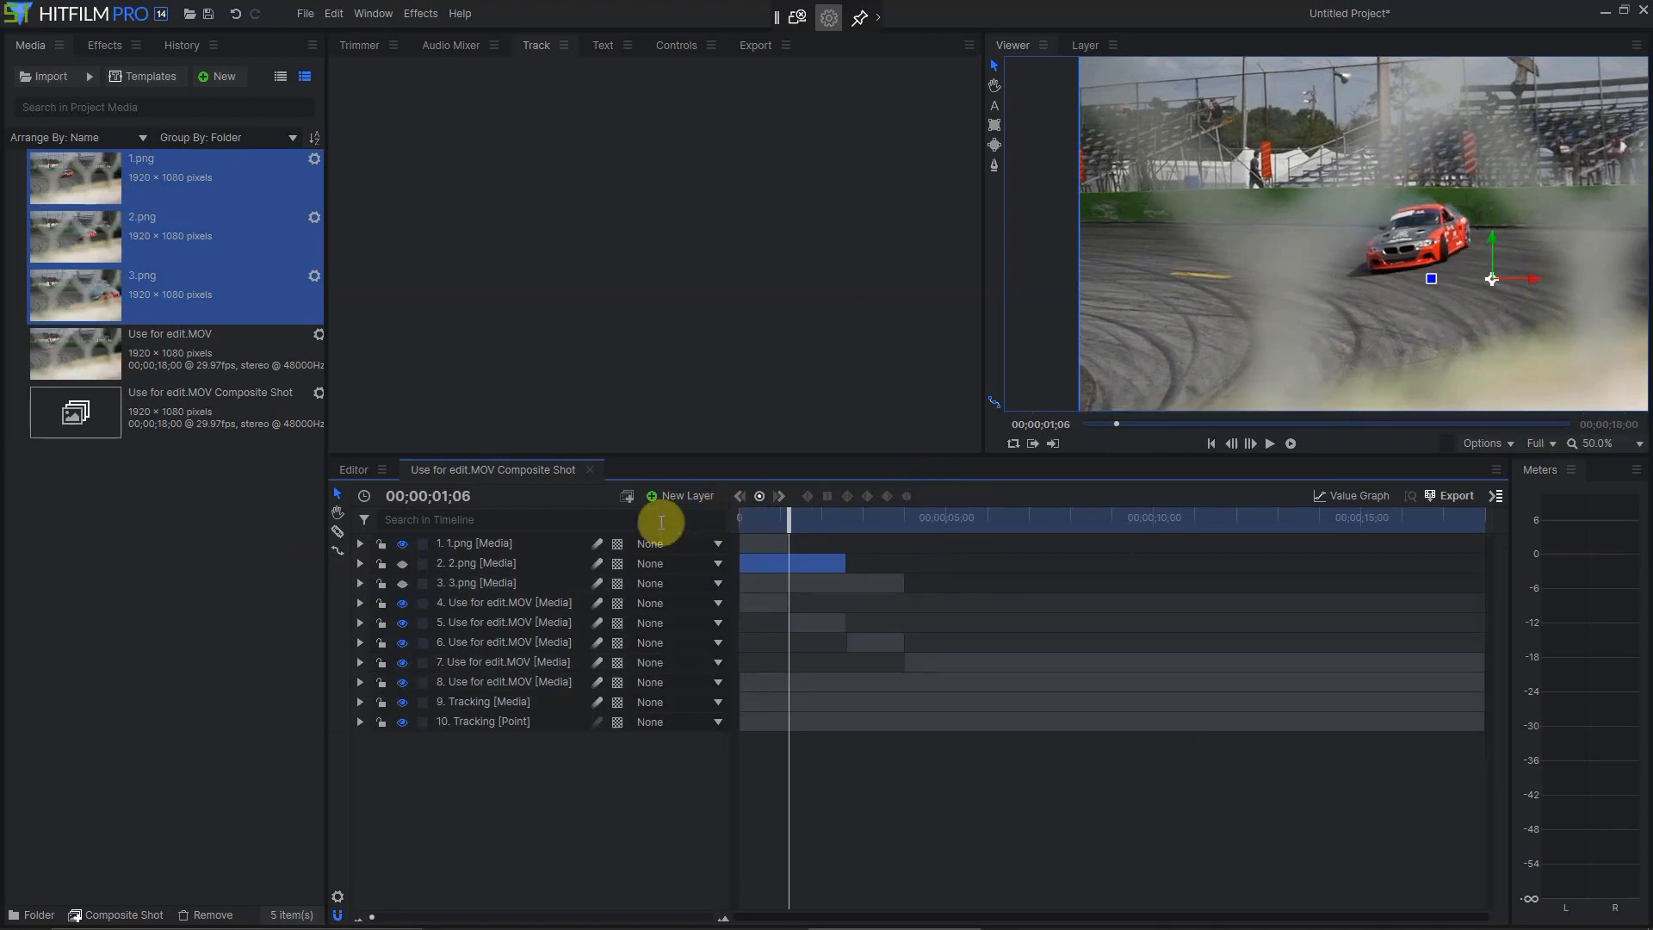
Parent the masked layer 1.png to the 10. Tracking point layer.
click(488, 625)
click(477, 603)
click(478, 545)
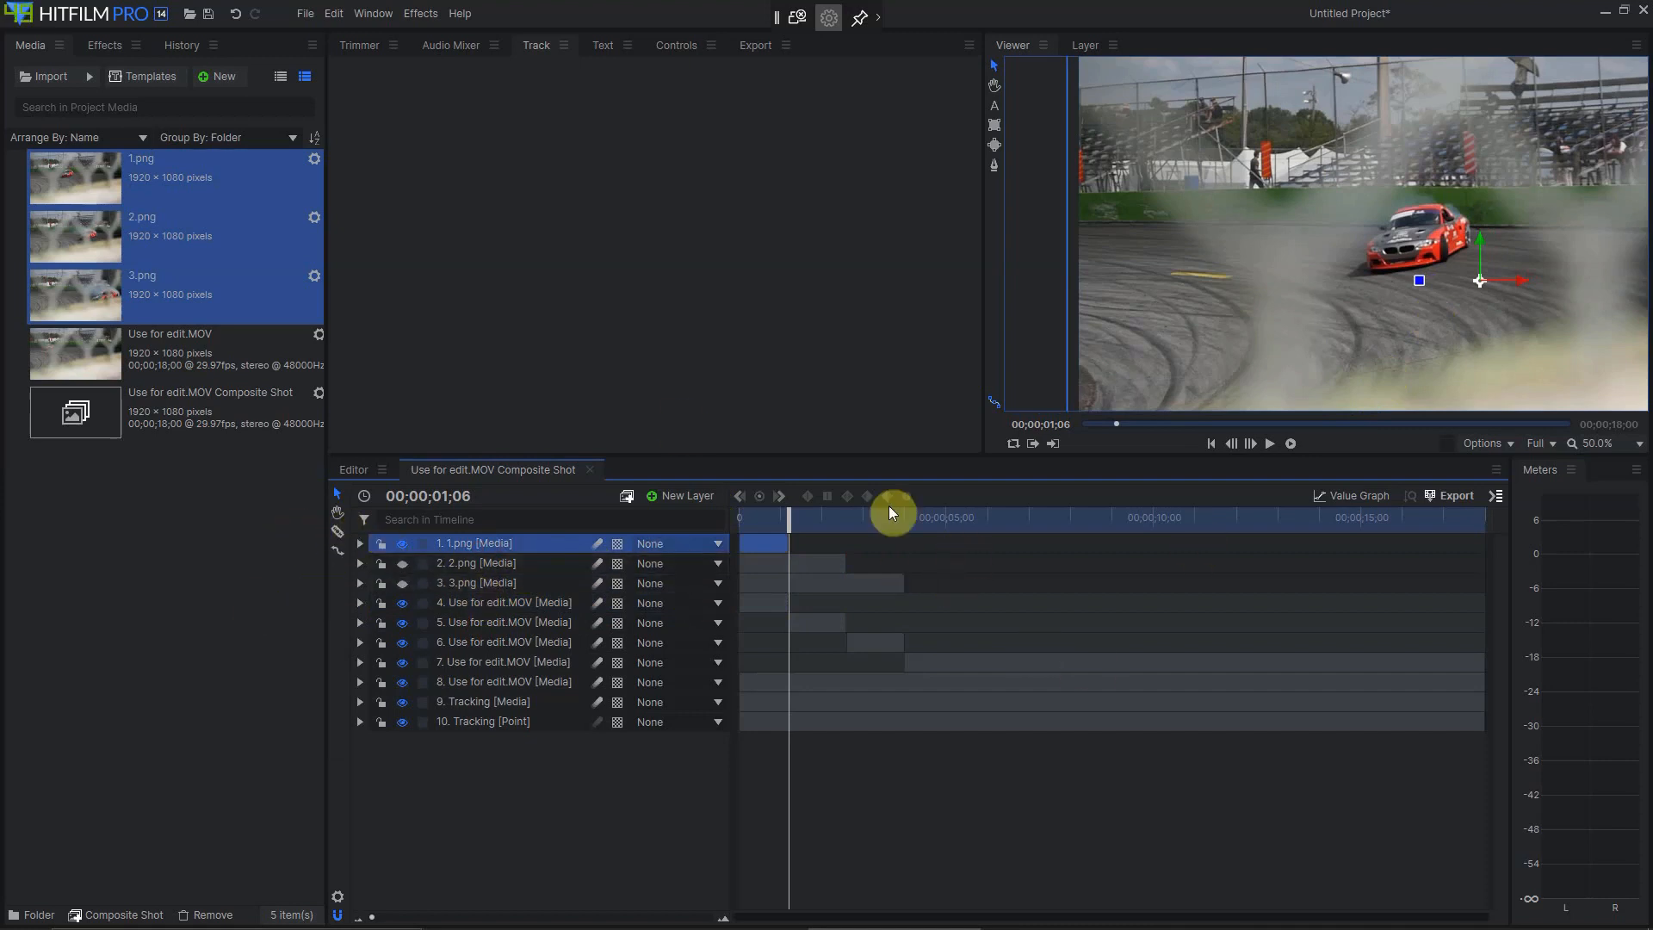
click(649, 546)
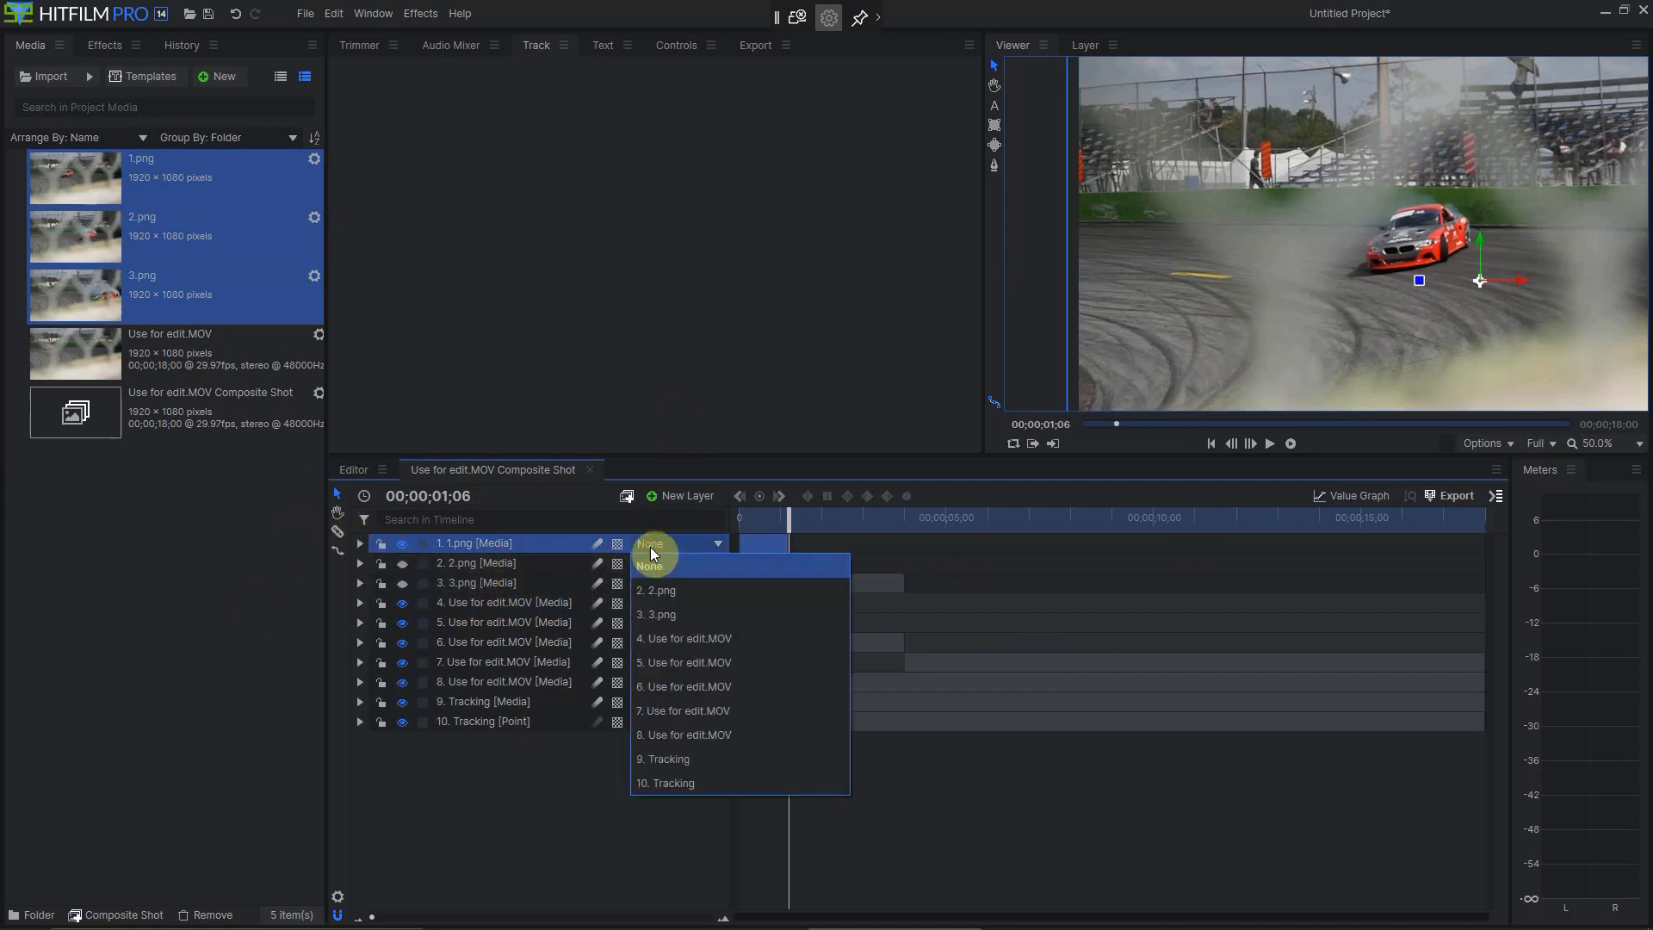
click(685, 783)
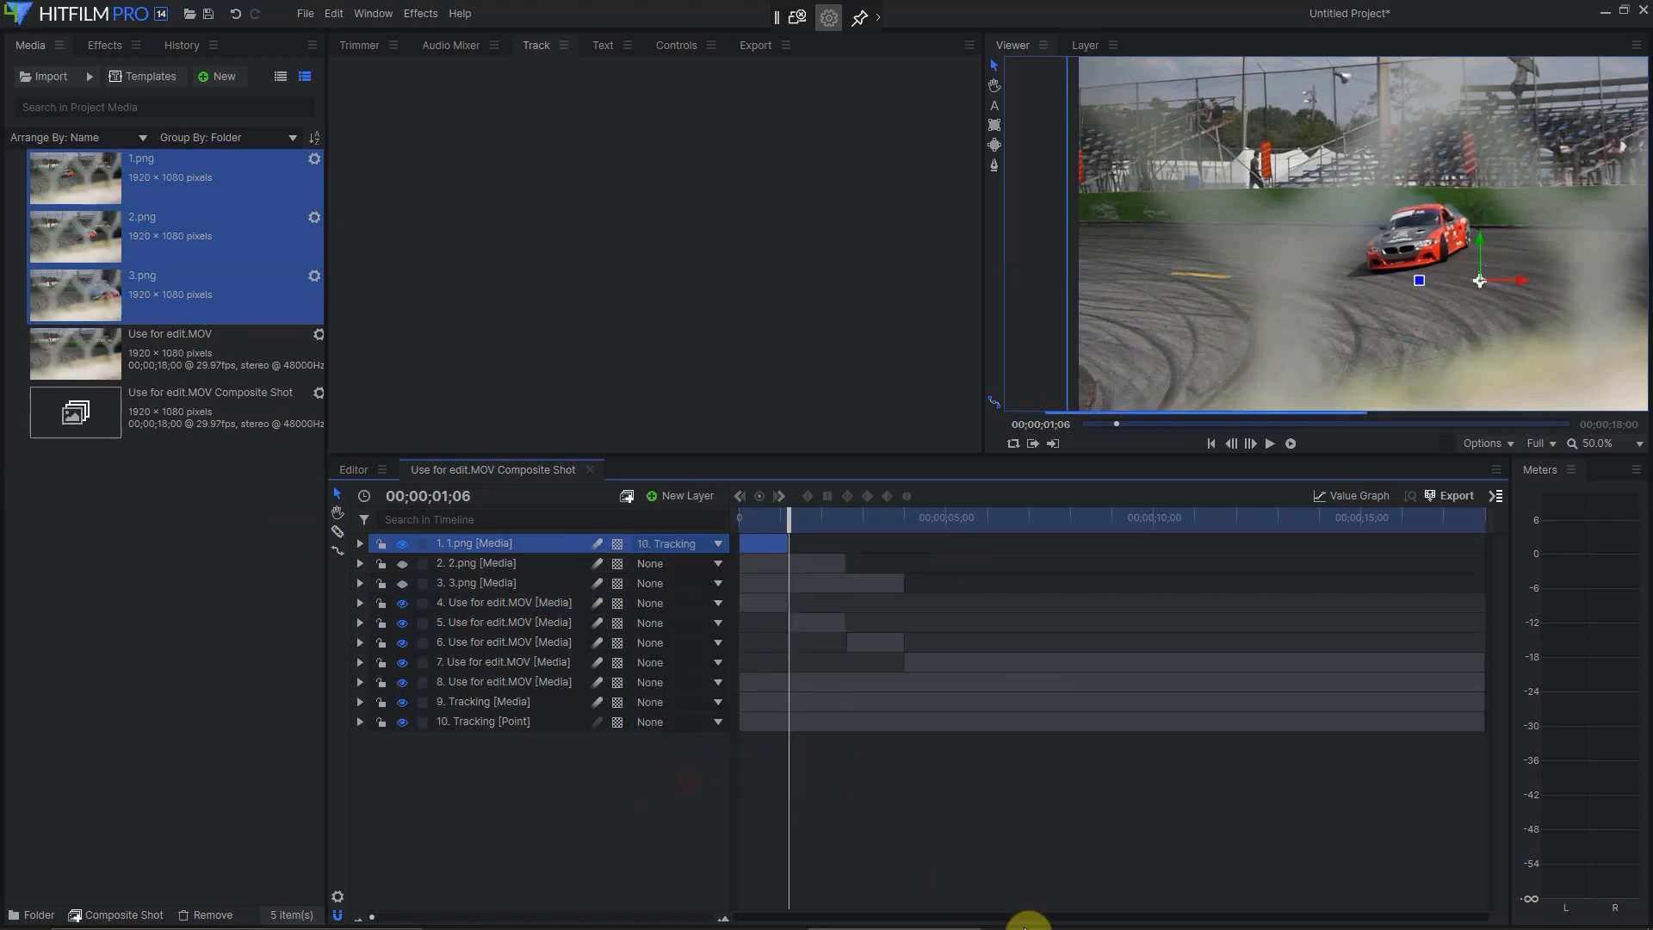
Step back frame by frame and play from the start to check how the first masked car follows the tracking.
key(Left)
key(Left)
key(Left)
key(Left)
key(Left)
key(Left)
key(Left)
key(Left)
key(Left)
key(Left)
key(Left)
key(Left)
key(Left)
key(Left)
key(Left)
key(Left)
key(Left)
key(Left)
key(Left)
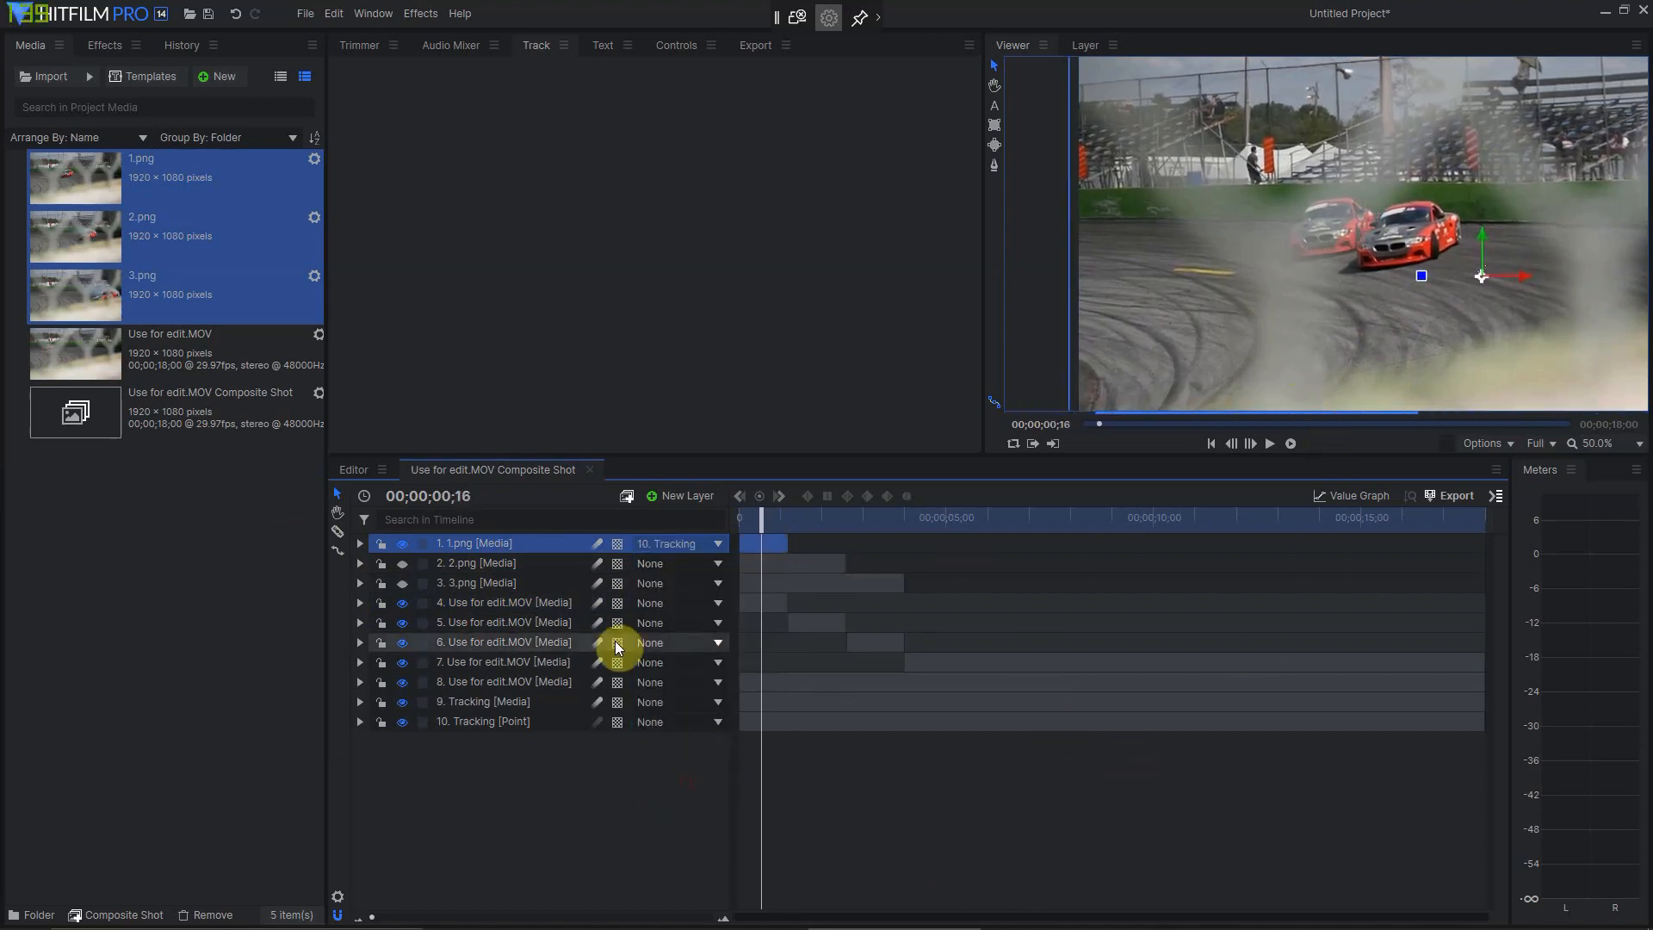
drag(757, 517, 726, 516)
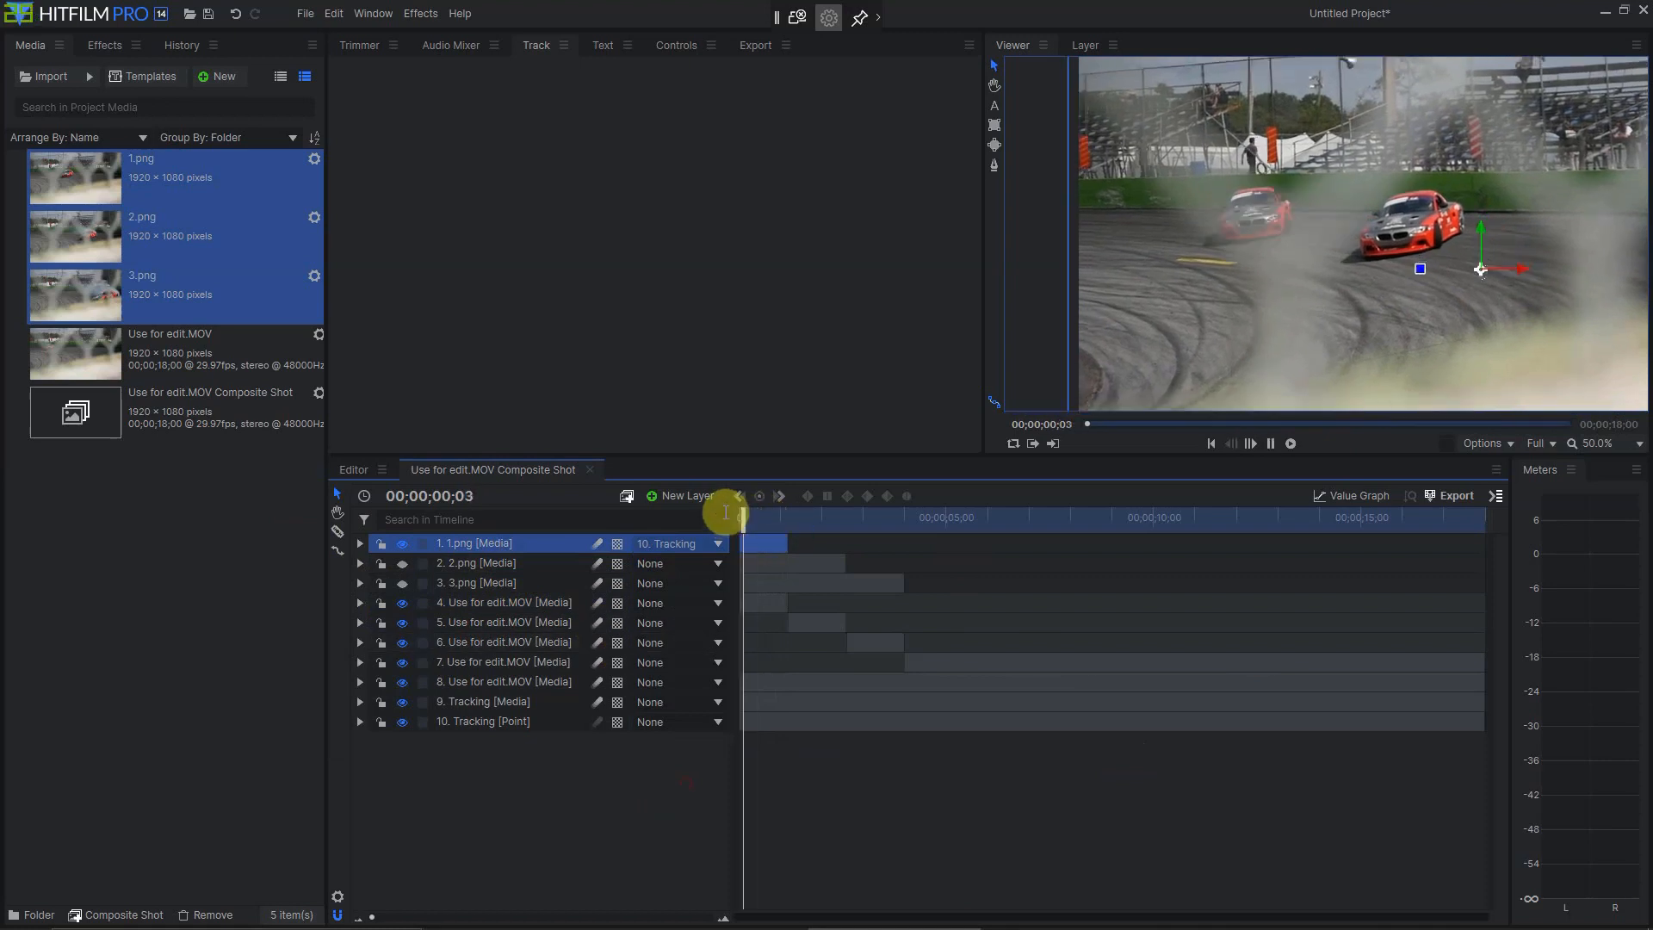
key(space)
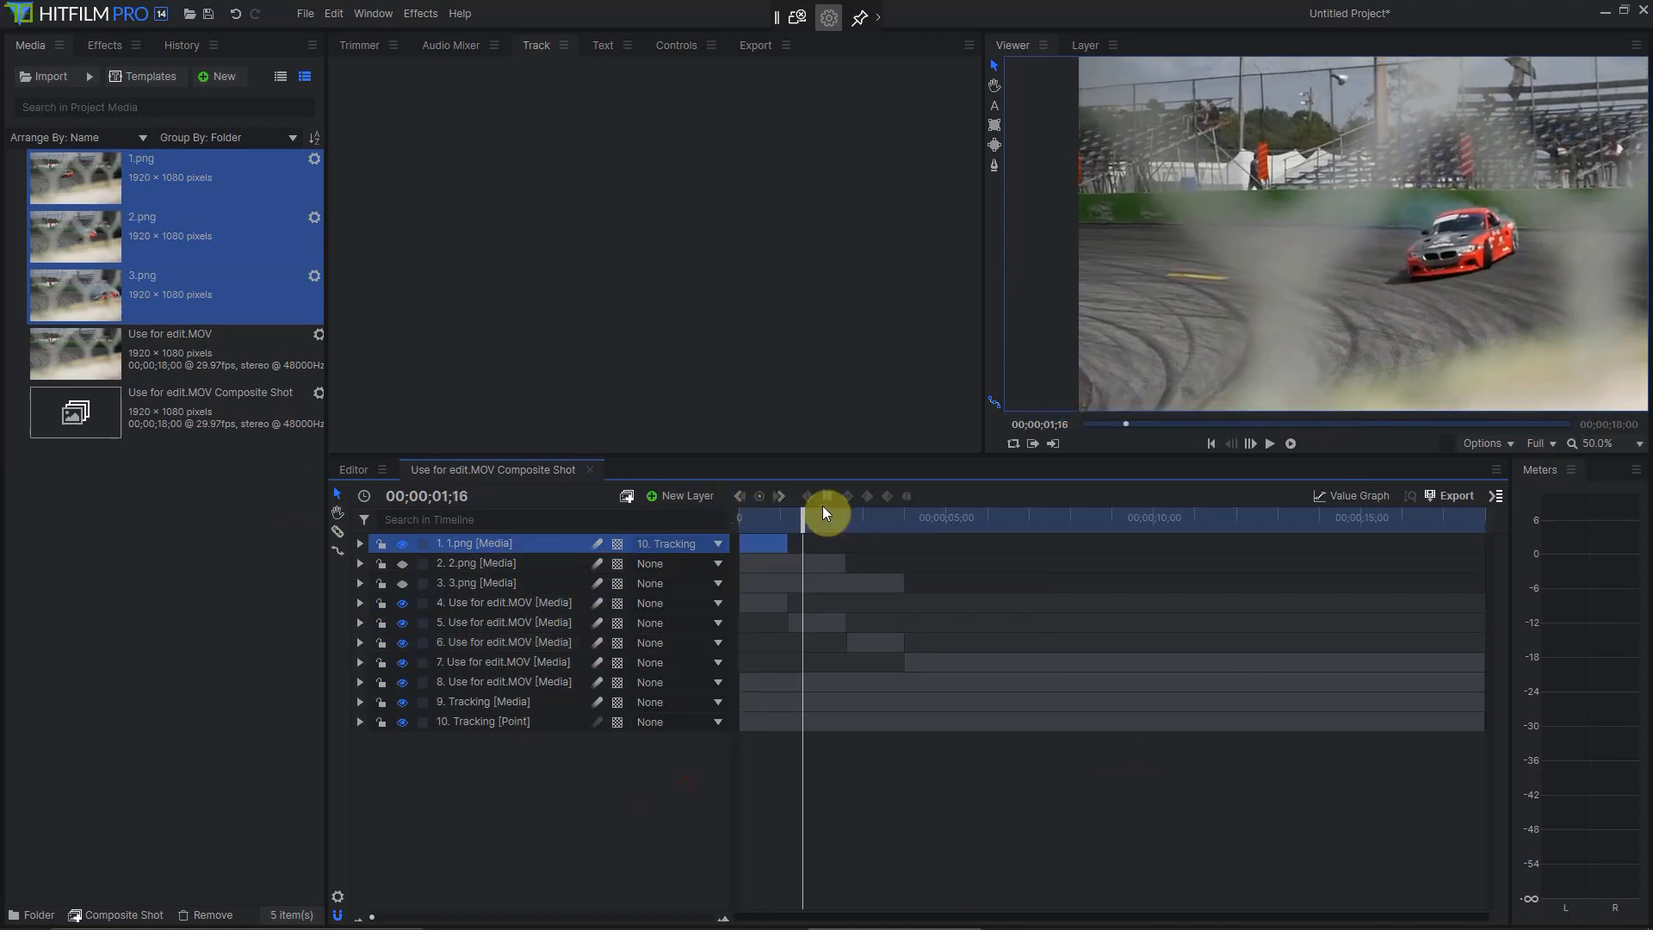
At 00;00;01;05, set the position of layer 1.png to 0, 0.
click(787, 514)
drag(778, 514, 778, 512)
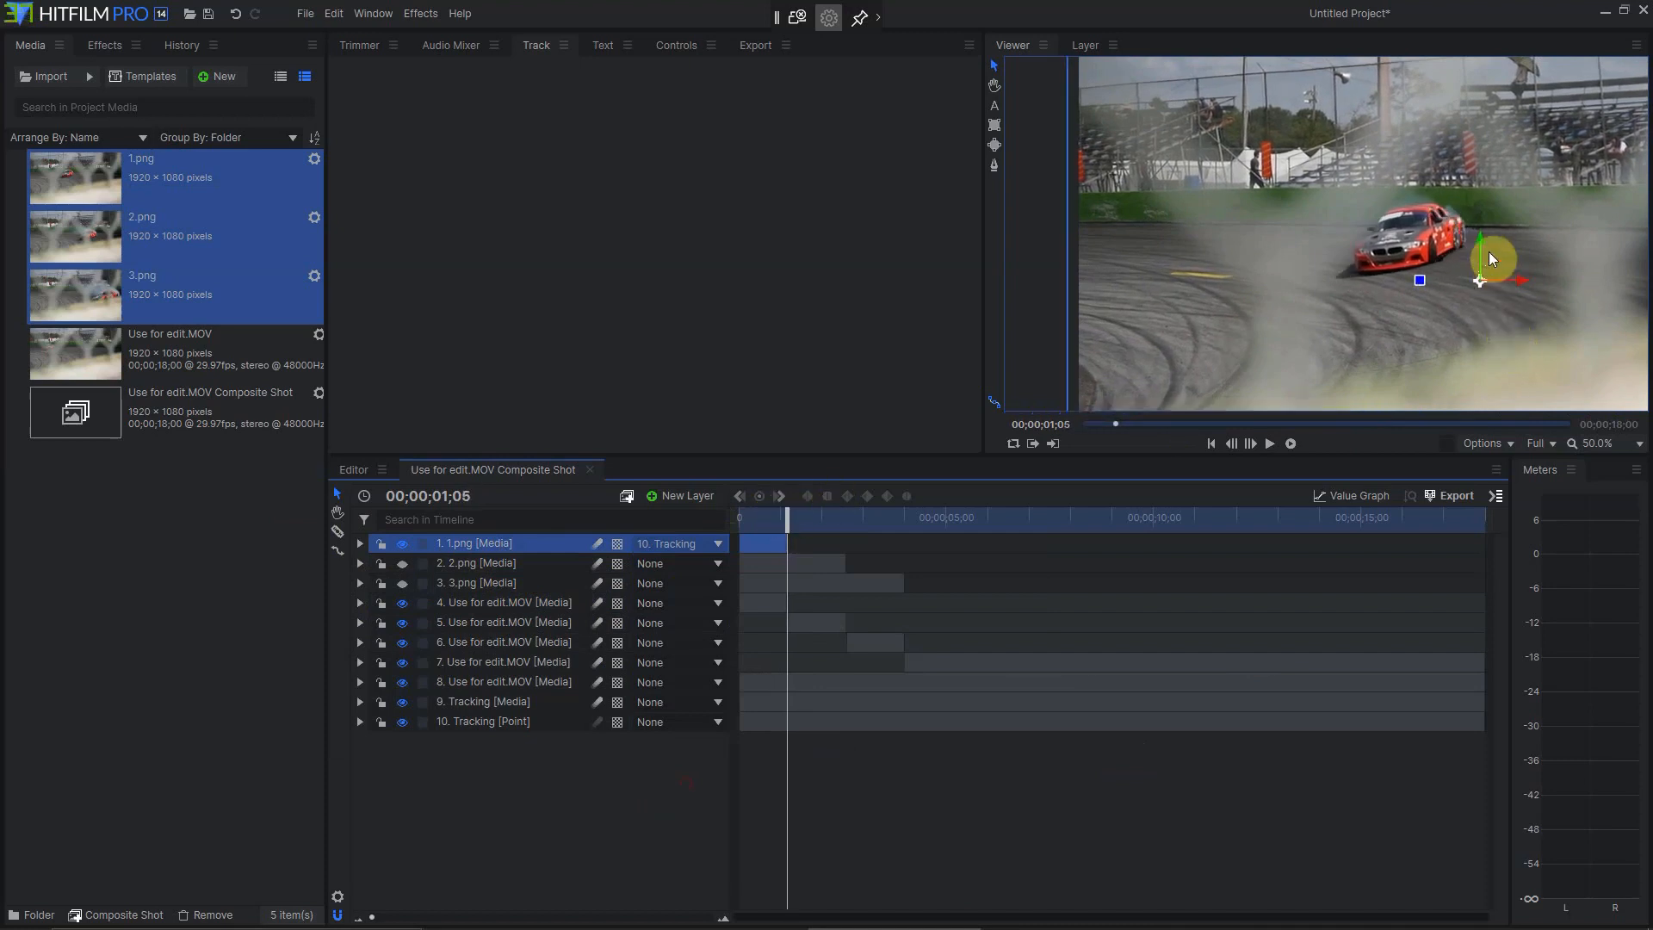
scroll(1489, 252, up, 1)
click(359, 543)
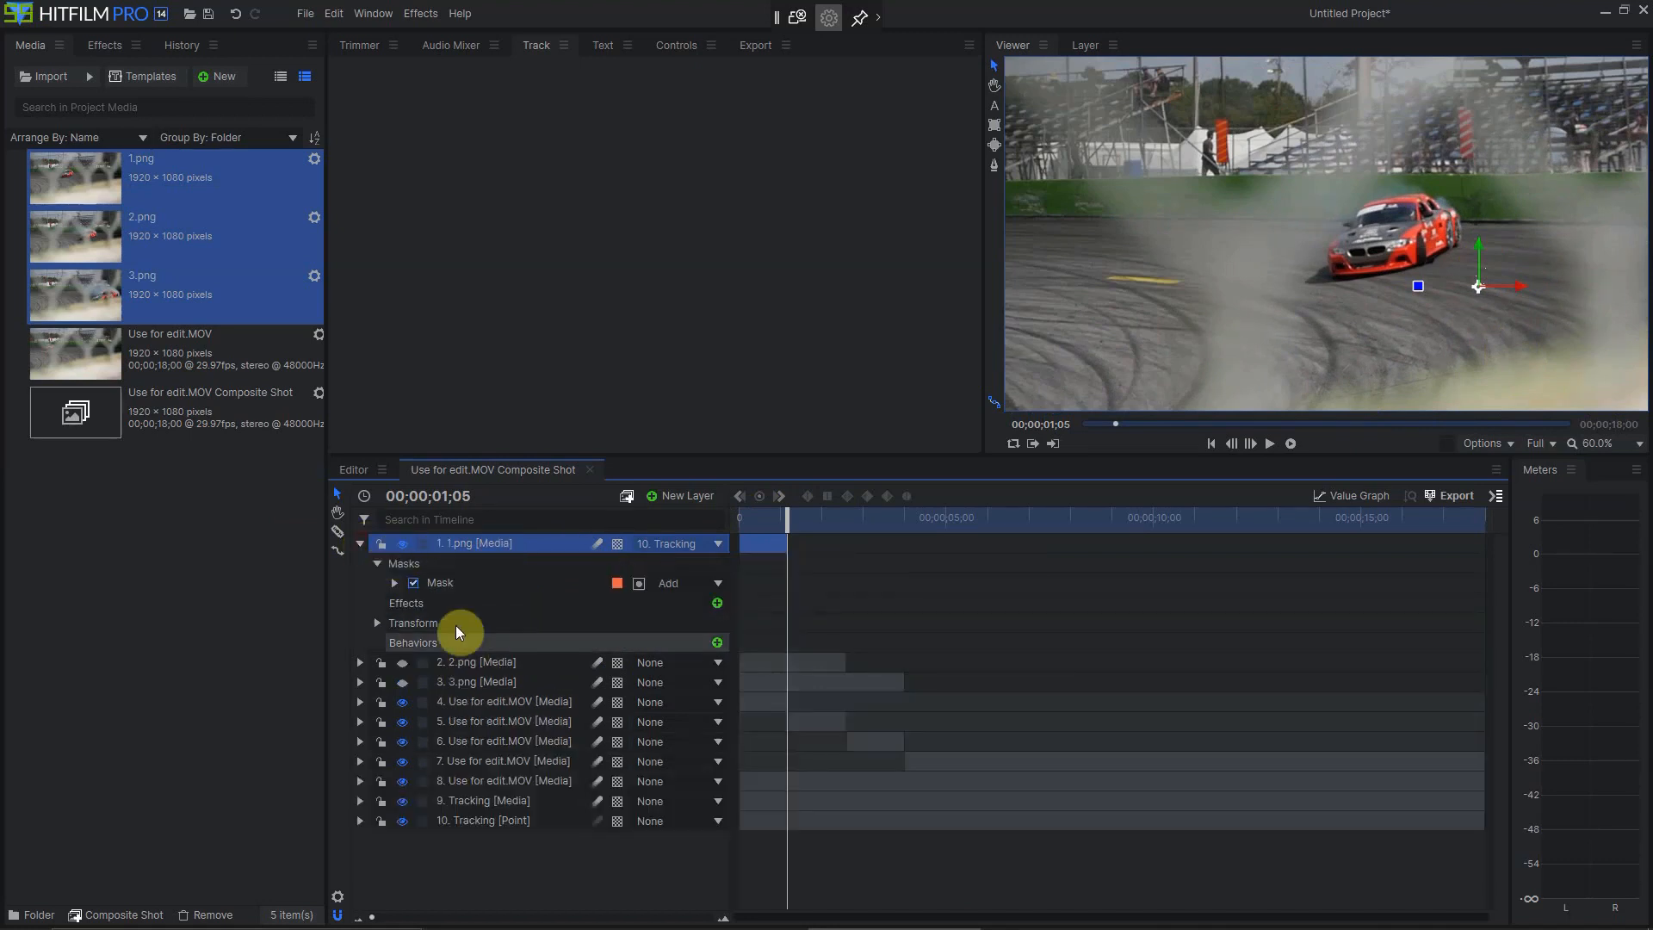
click(377, 621)
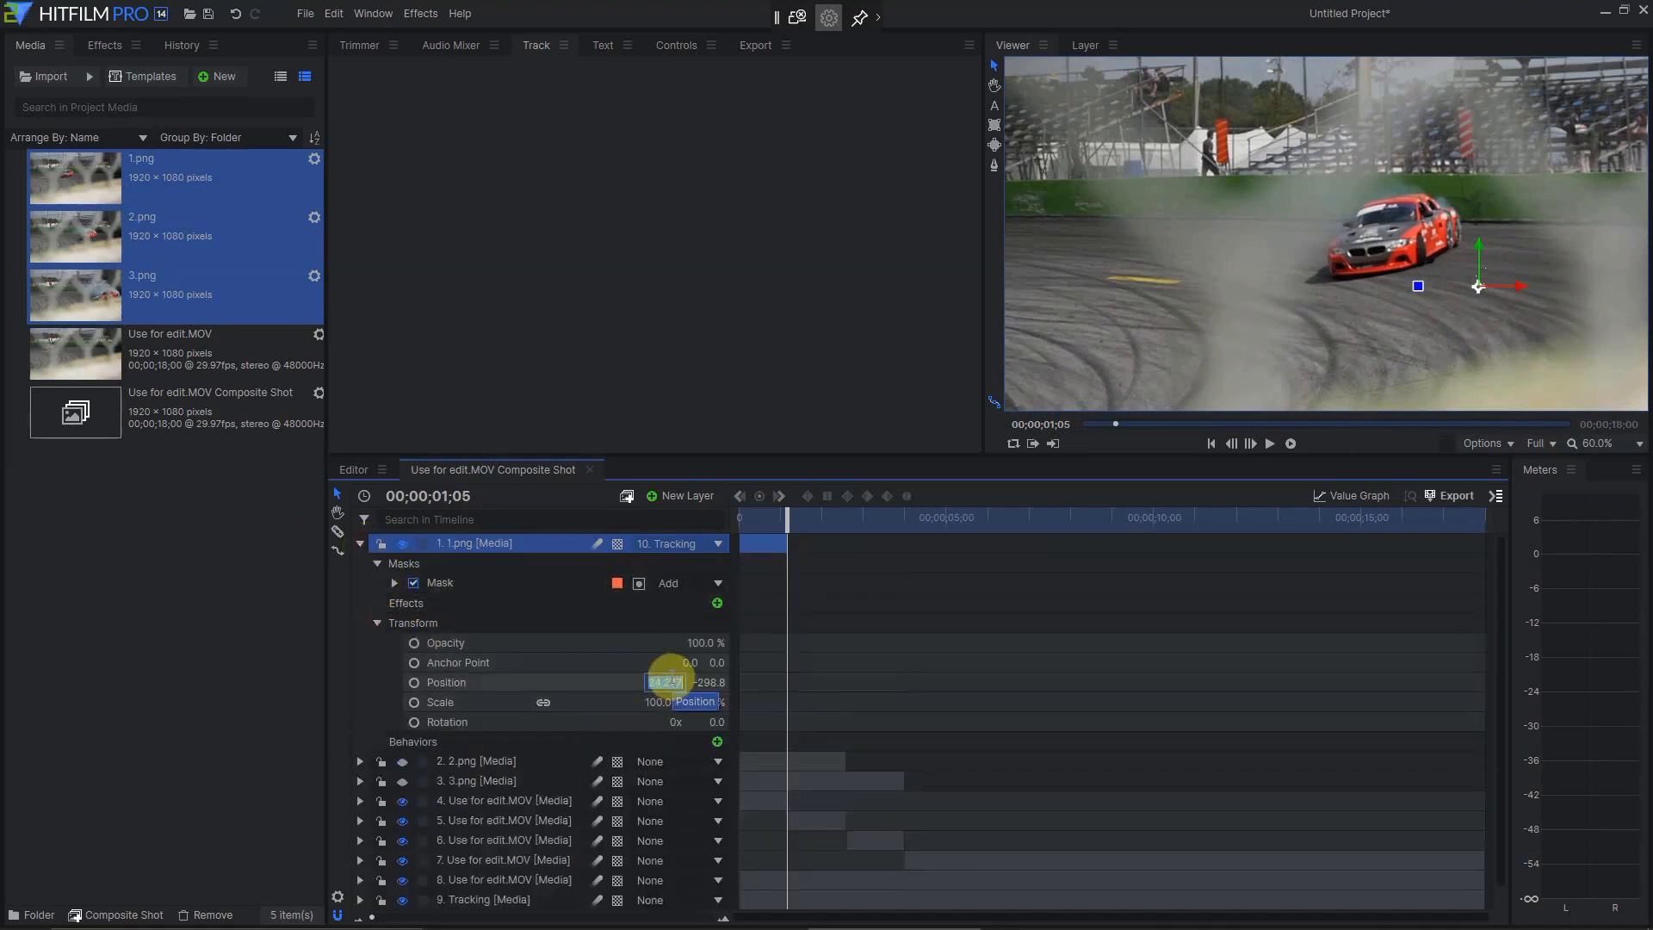
click(719, 681)
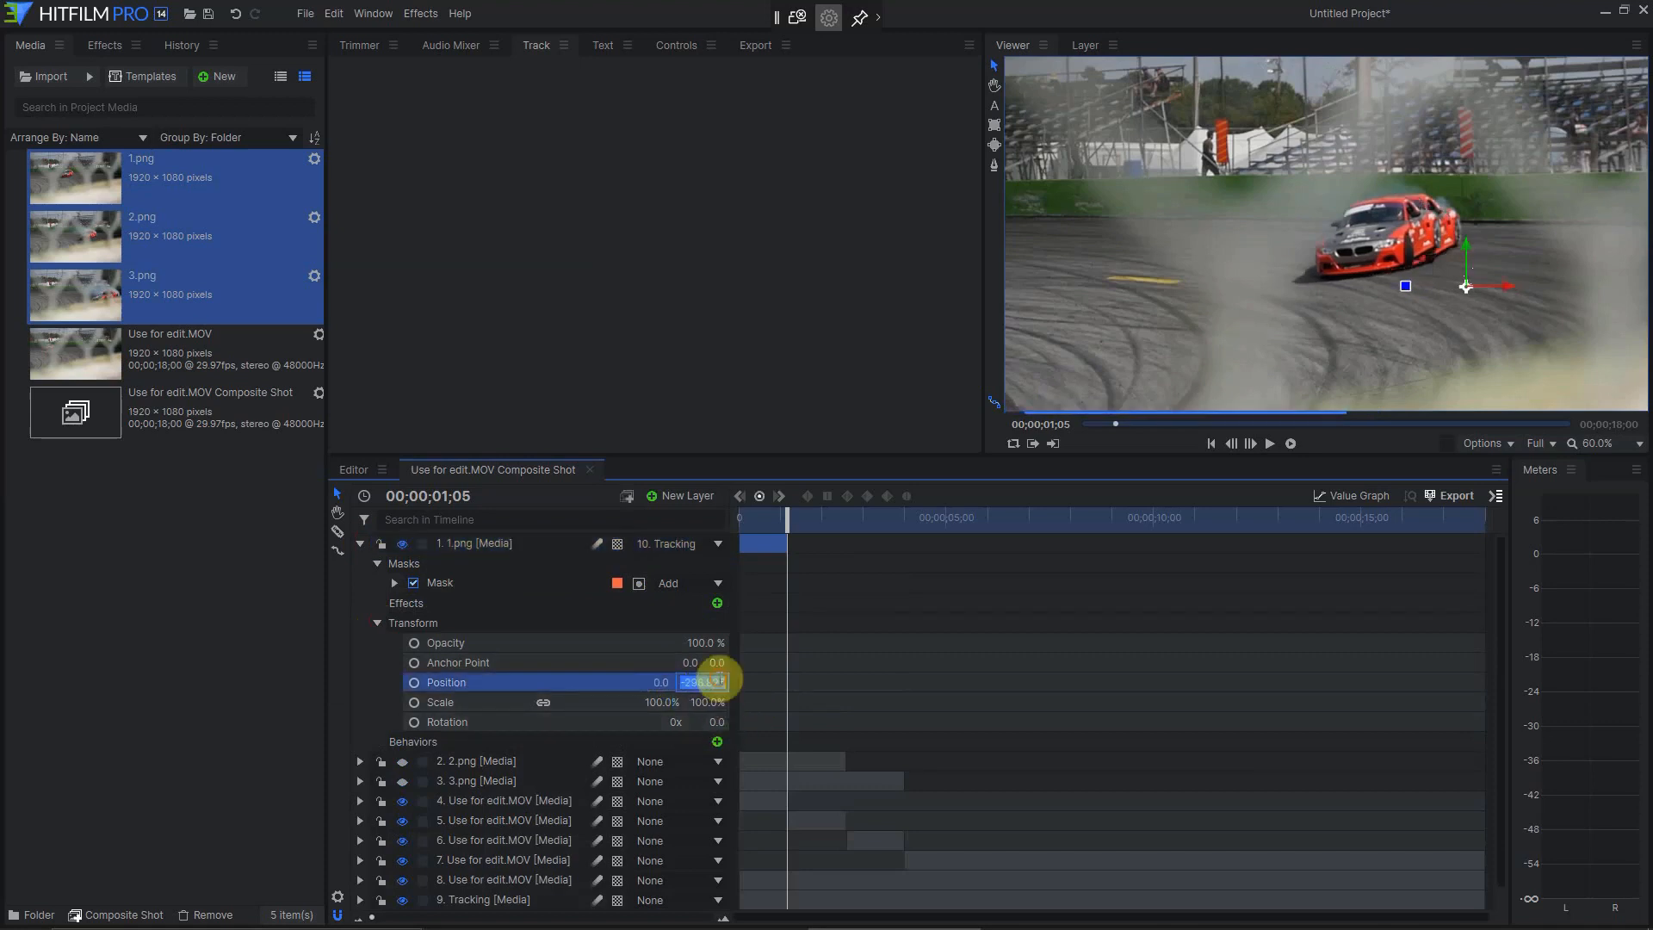
text(0)
key(Return)
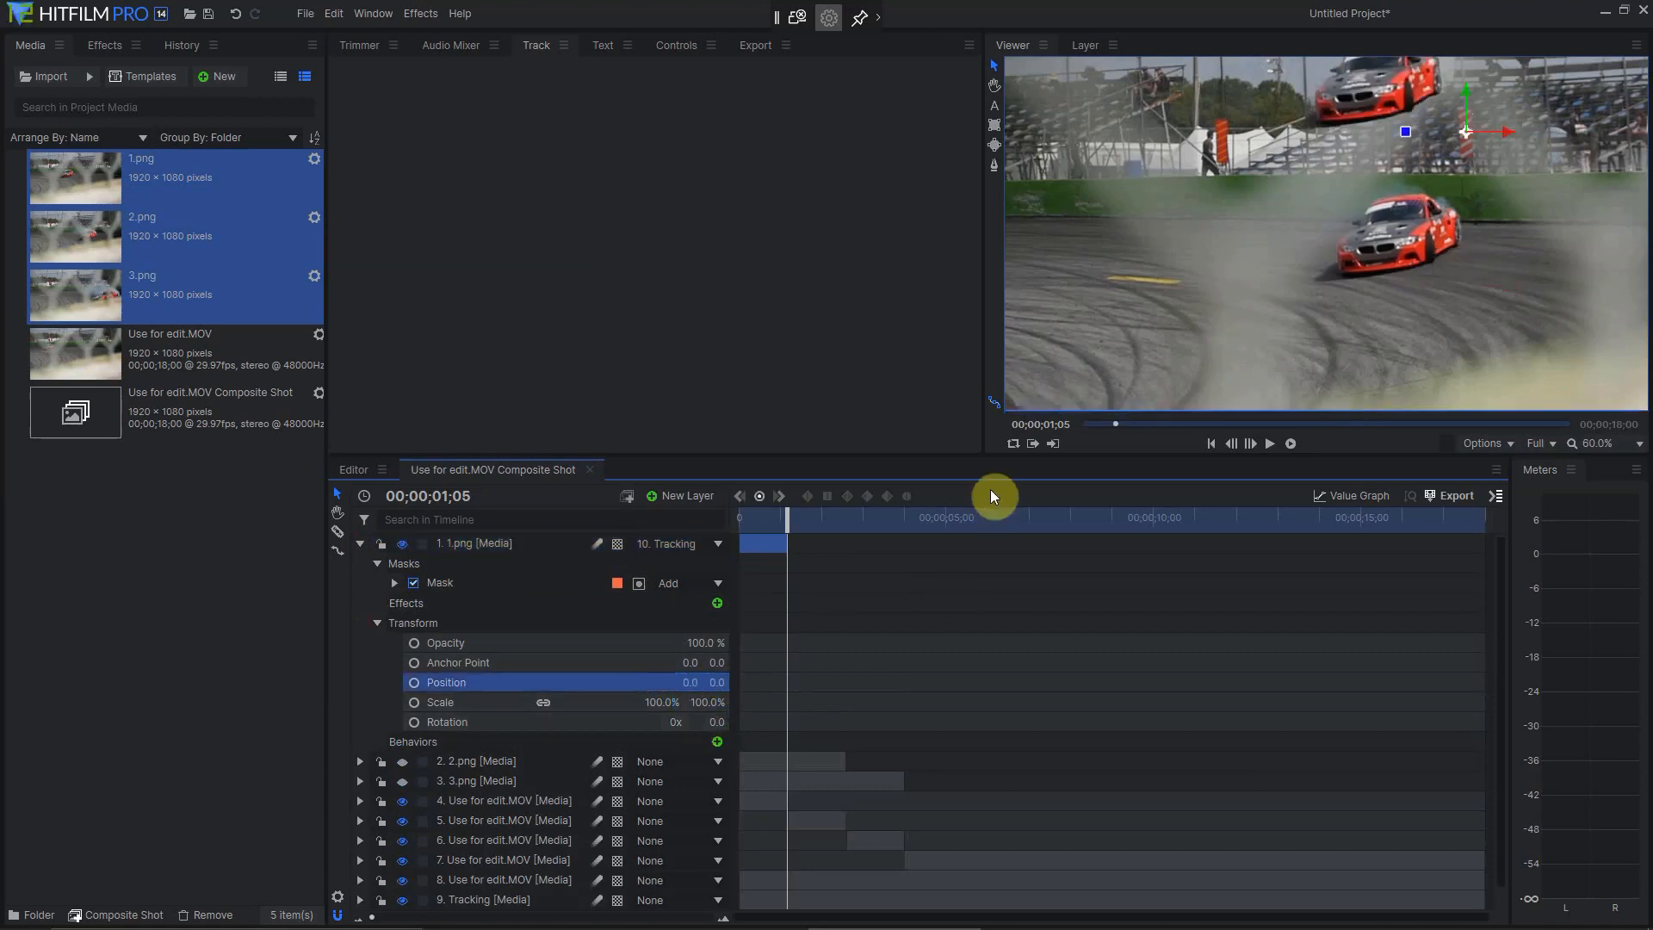
Move the masked 1.png car over the matching car in the footage, at a position of about 42, -295.6.
drag(1457, 84, 1448, 241)
scroll(1420, 224, up, 5)
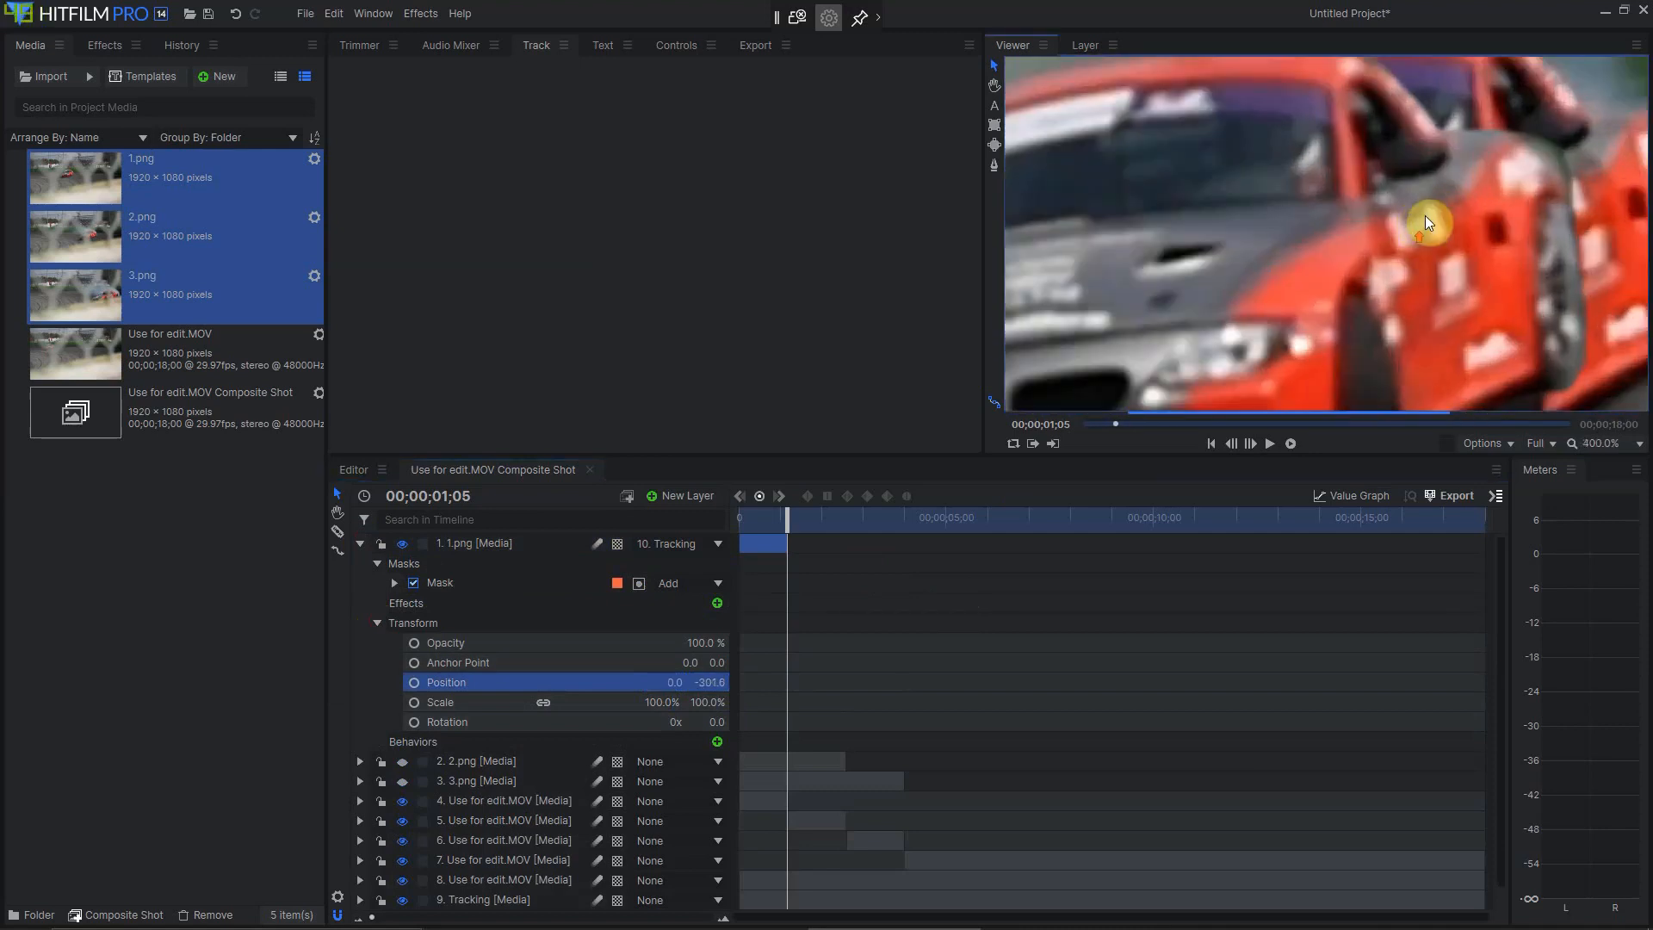
scroll(1423, 215, down, 4)
drag(1319, 281, 1350, 287)
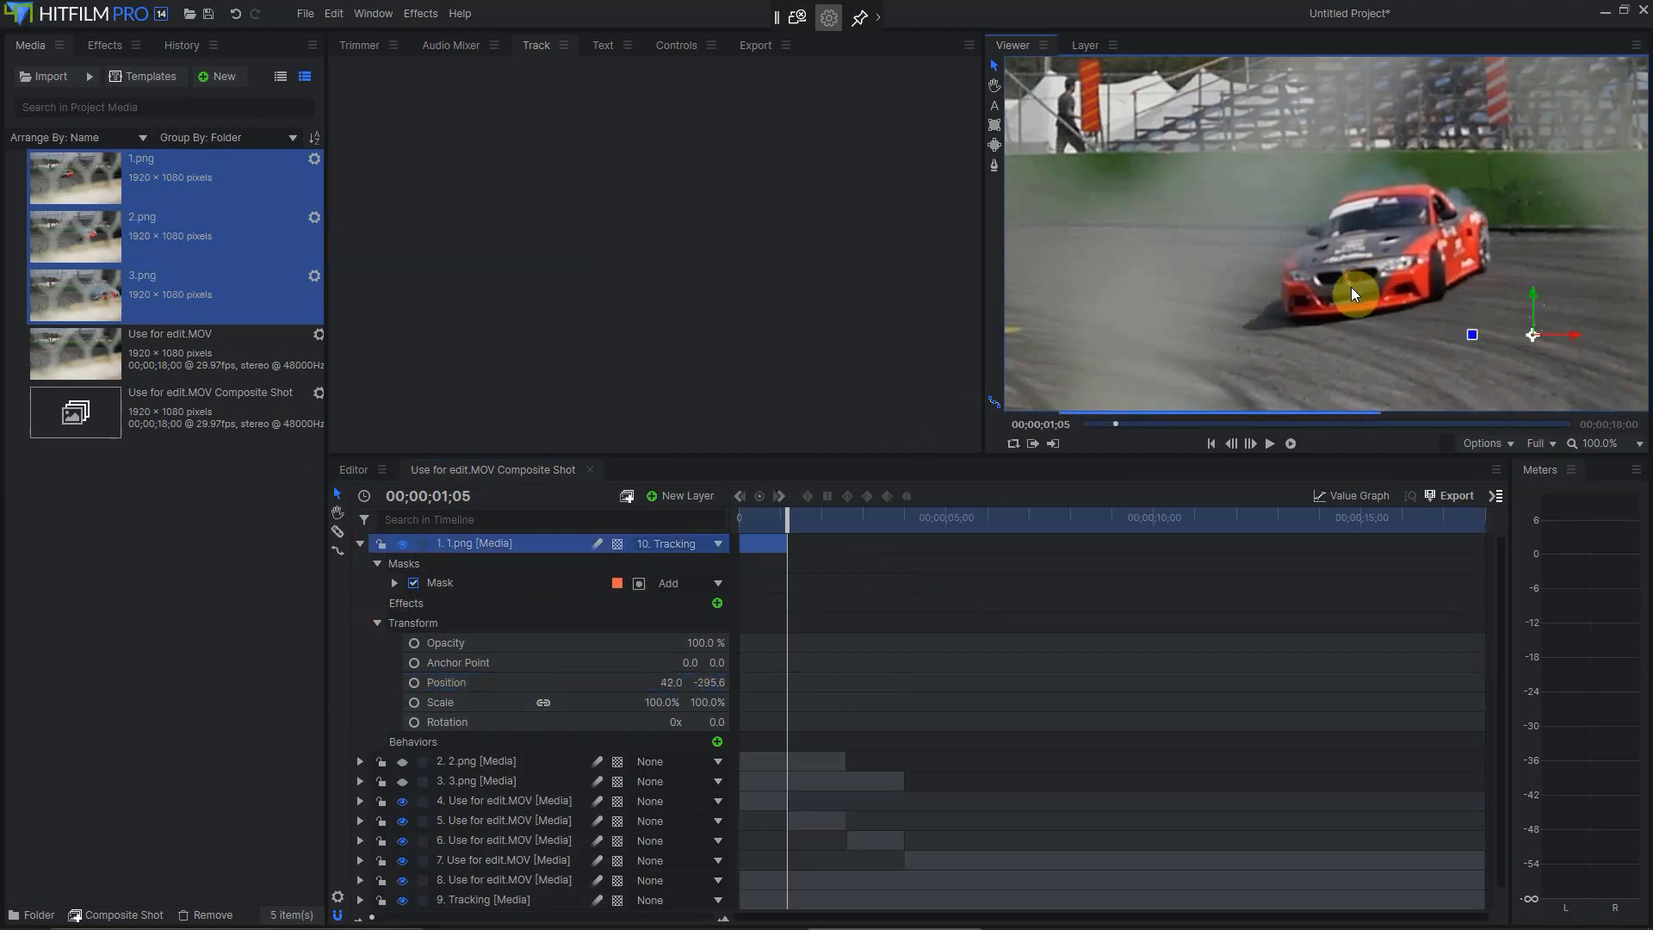
Step back and forth through the frames before 00;00;01;05 to examine the masked car's alignment with the track.
key(Left)
key(Left)
key(Left)
key(Left)
key(Left)
key(Left)
key(Left)
key(Left)
key(Left)
key(Left)
key(Left)
key(Left)
key(Left)
key(Left)
key(Left)
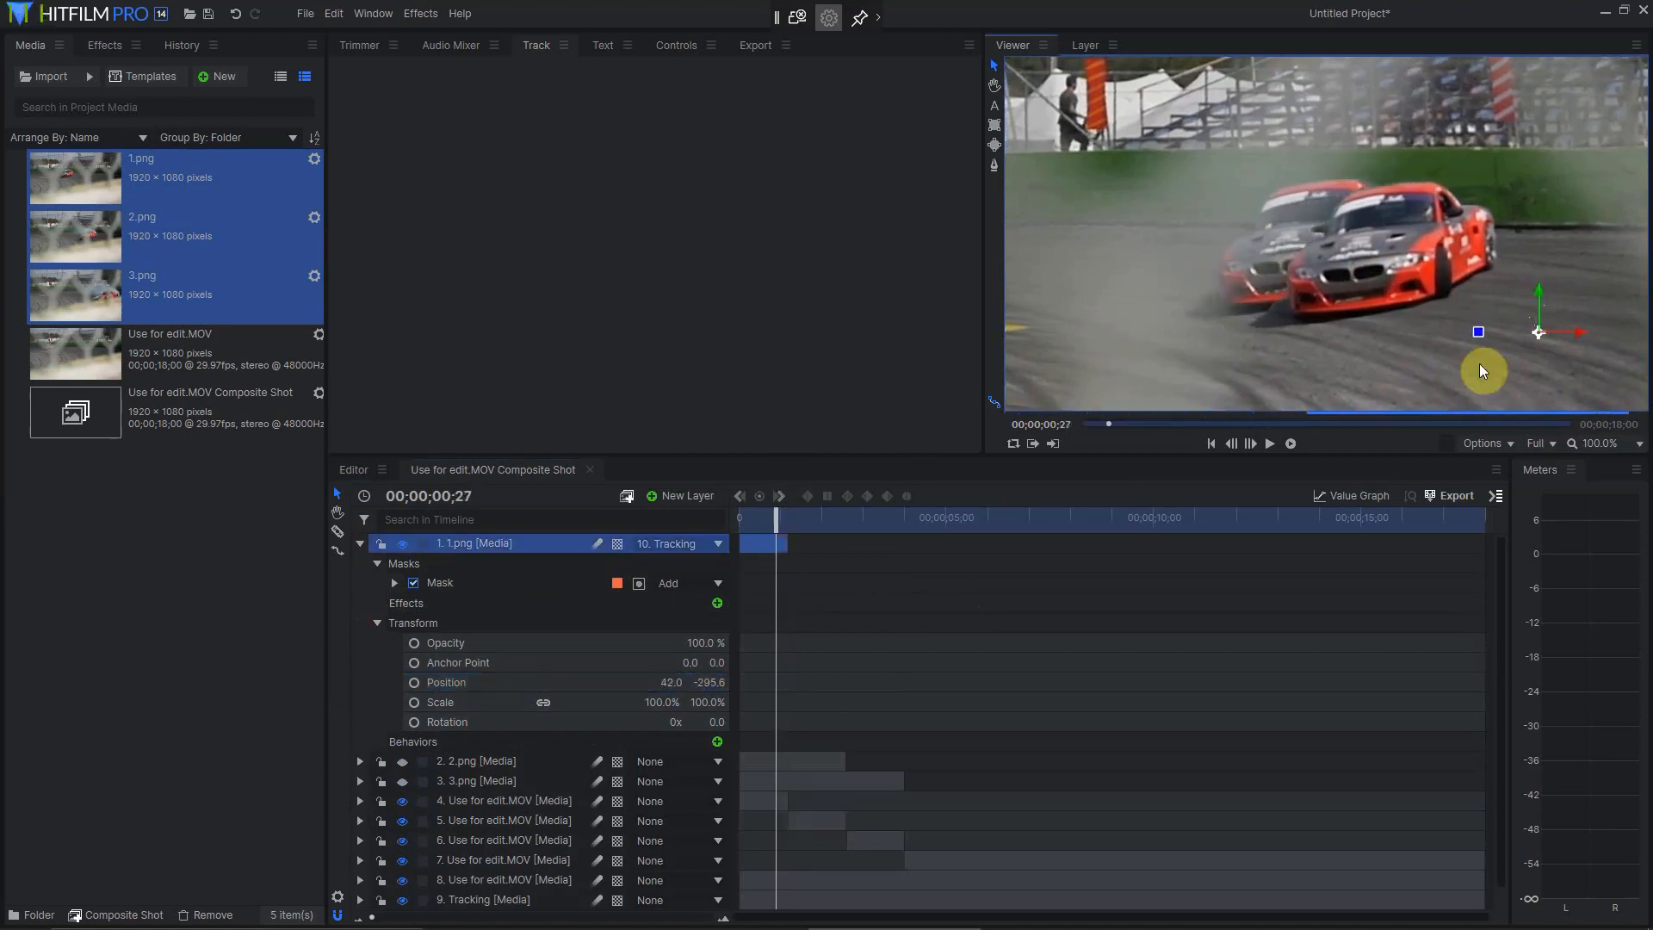
key(Right)
key(Right)
key(Right)
key(Right)
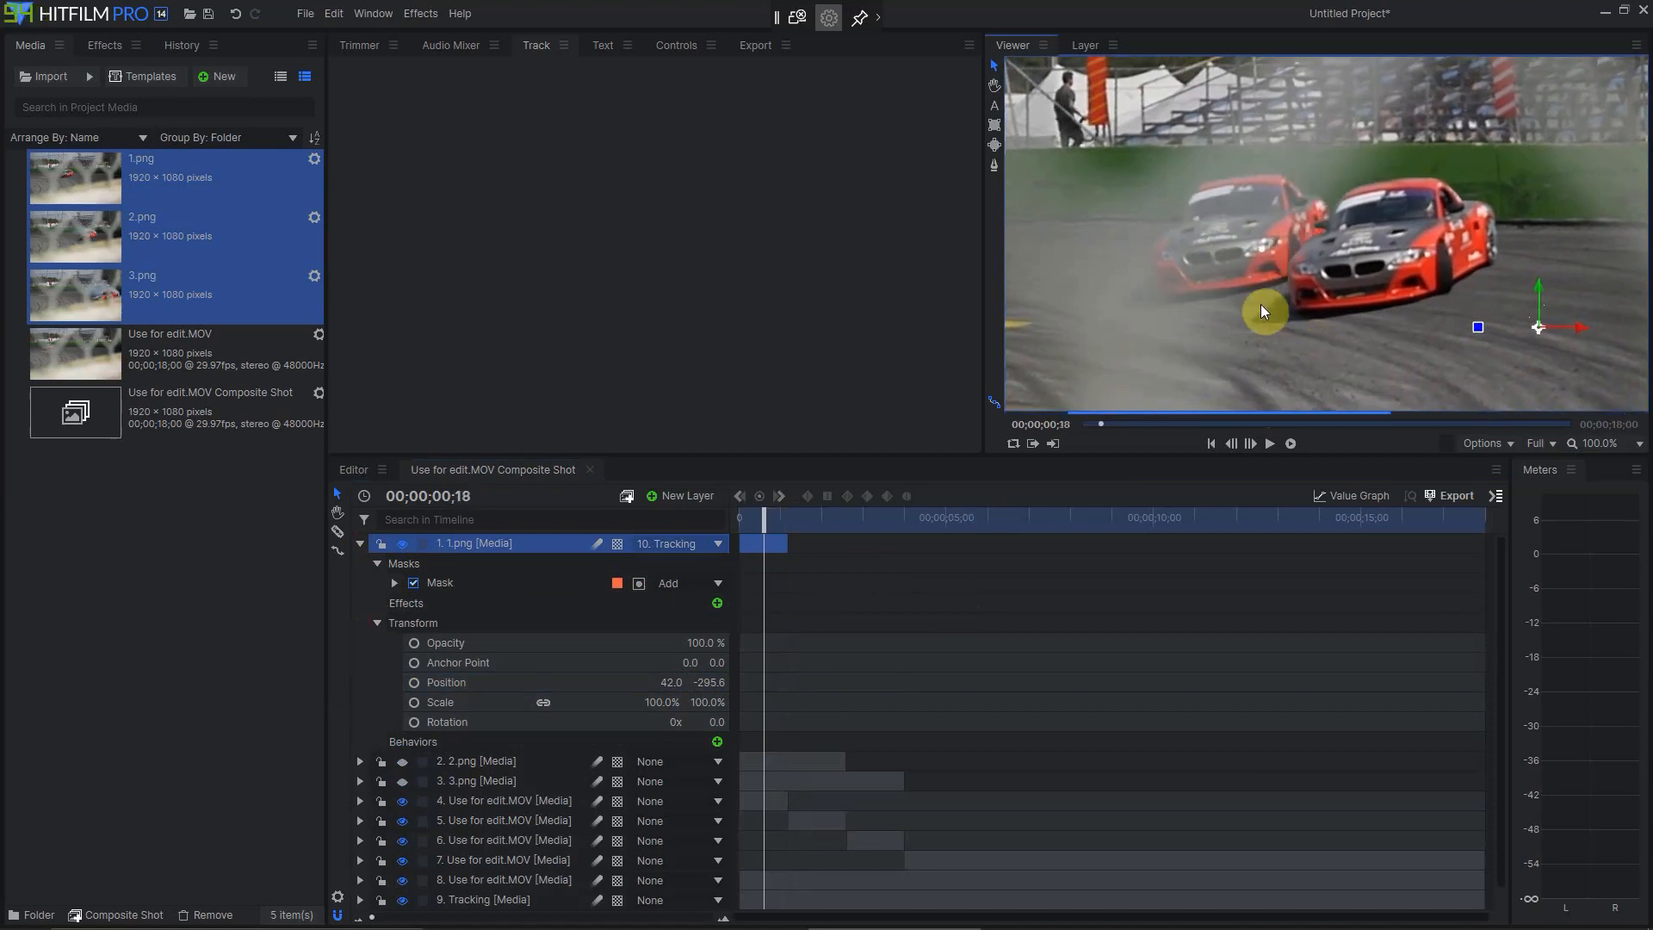
scroll(1283, 344, up, 2)
key(Right)
key(Right)
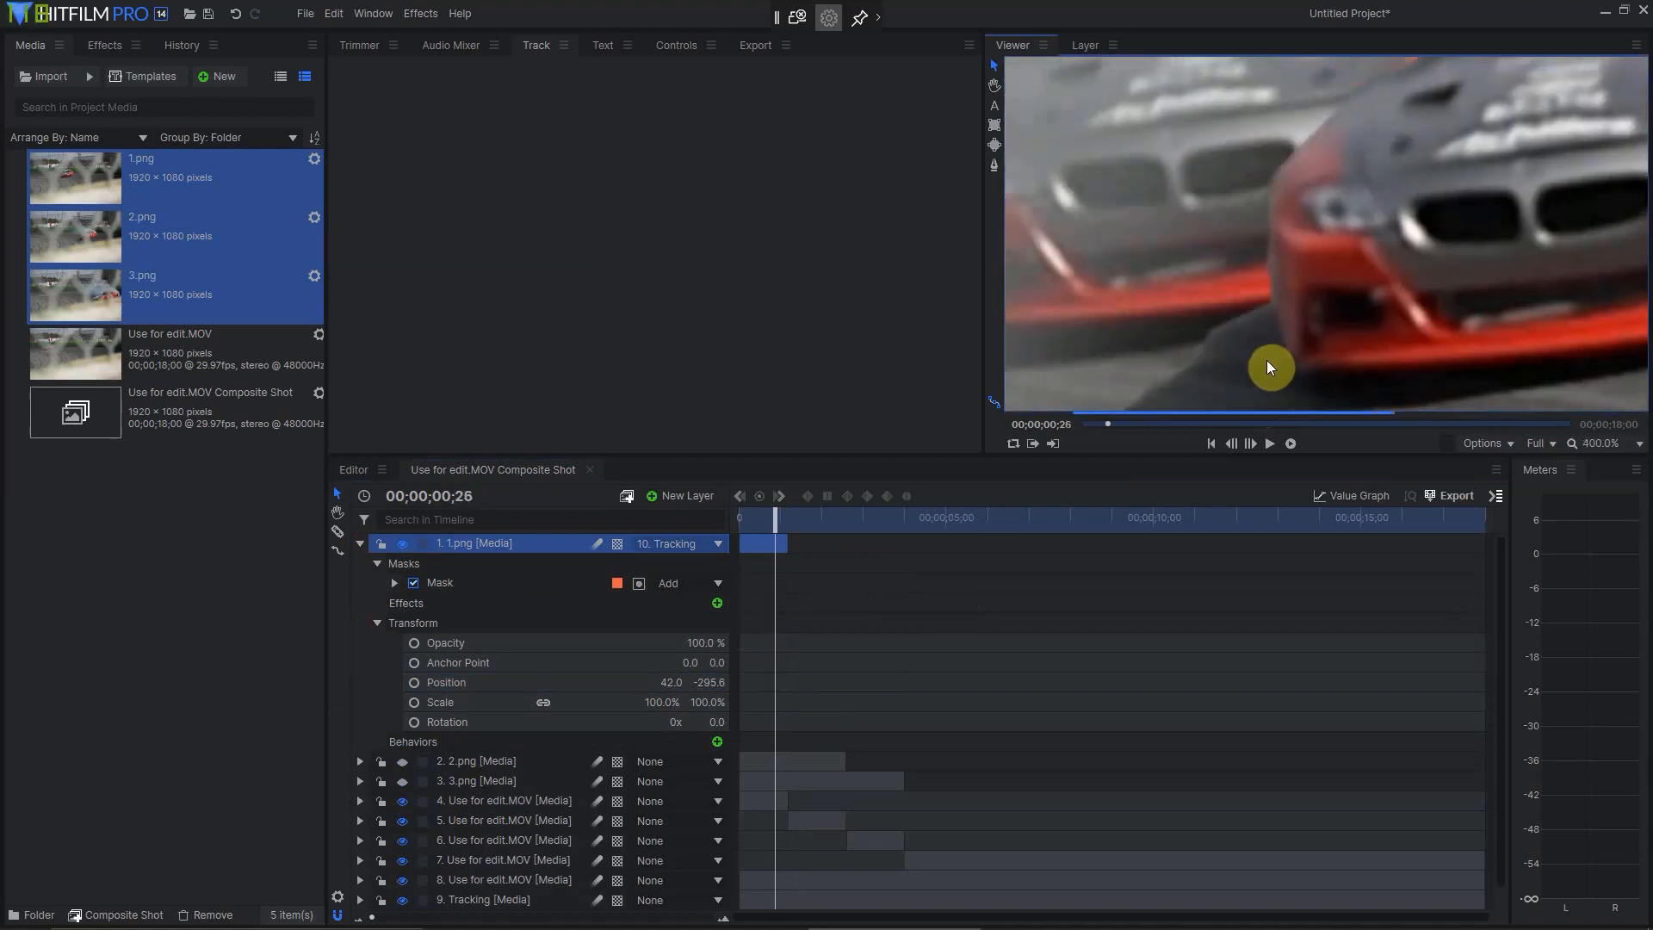
scroll(1267, 360, down, 3)
key(Right)
key(Right)
key(Right)
key(Right)
key(Right)
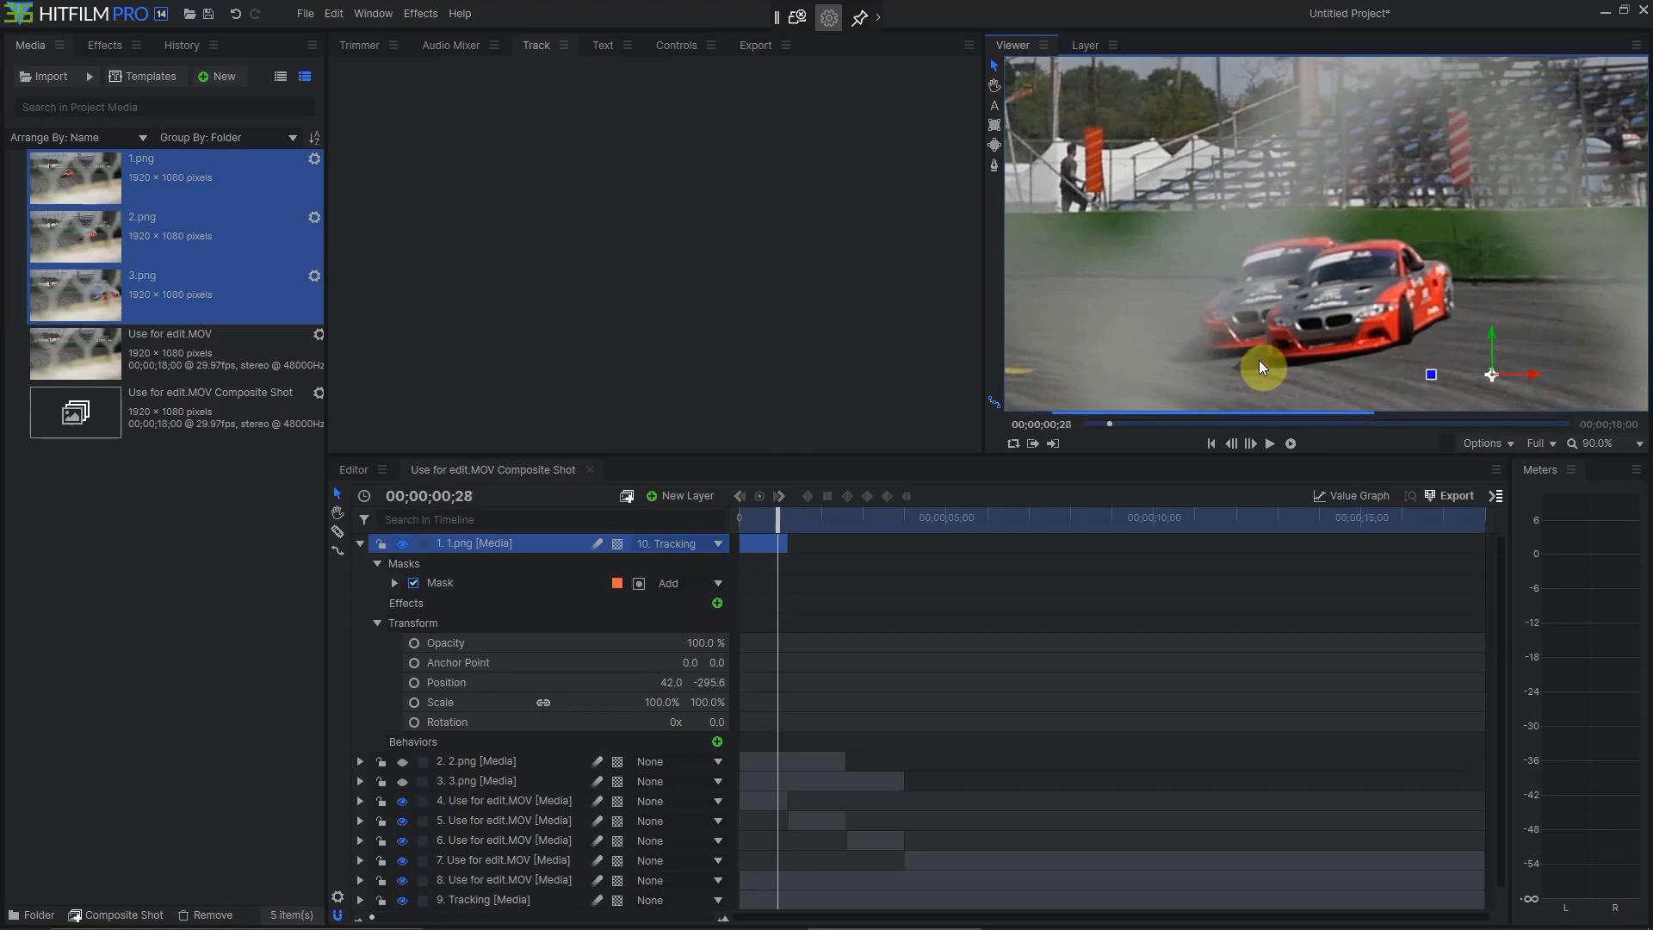
Examine the masked car's front edge and shadow in close-up, frame by frame, finishing at 00;00;01;03.
scroll(1255, 370, up, 2)
key(Left)
key(Left)
key(Left)
key(Left)
key(Left)
key(Left)
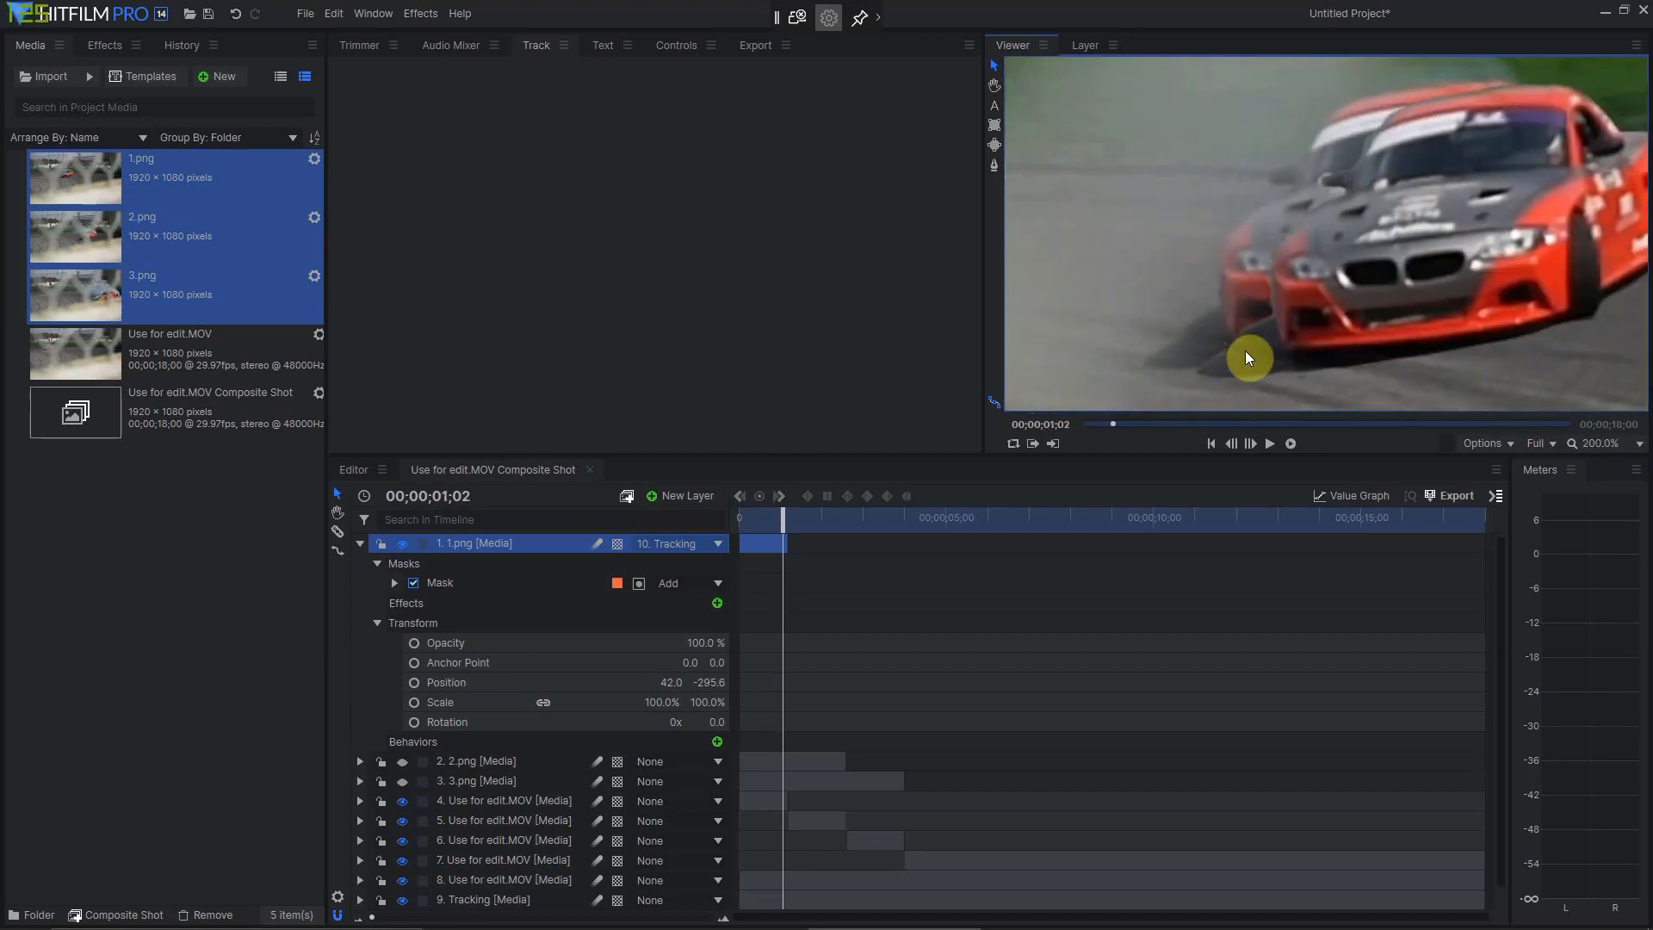
key(Left)
key(Left)
key(Left)
key(Left)
key(Left)
key(Left)
key(Left)
key(Left)
key(Left)
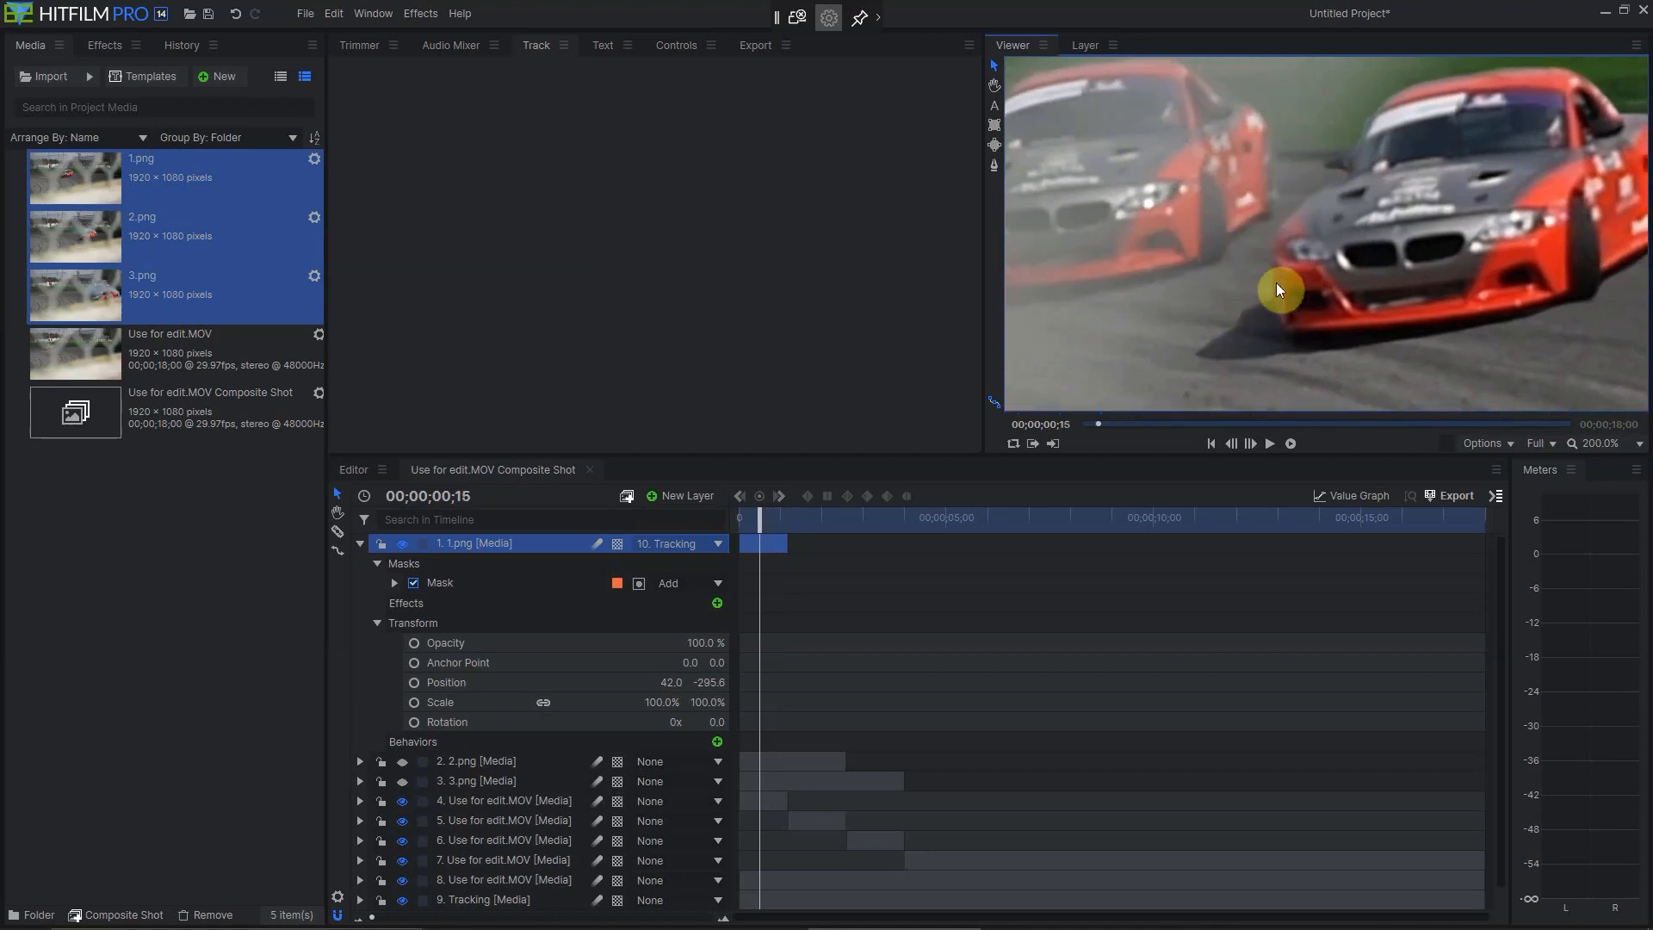
key(Left)
key(space)
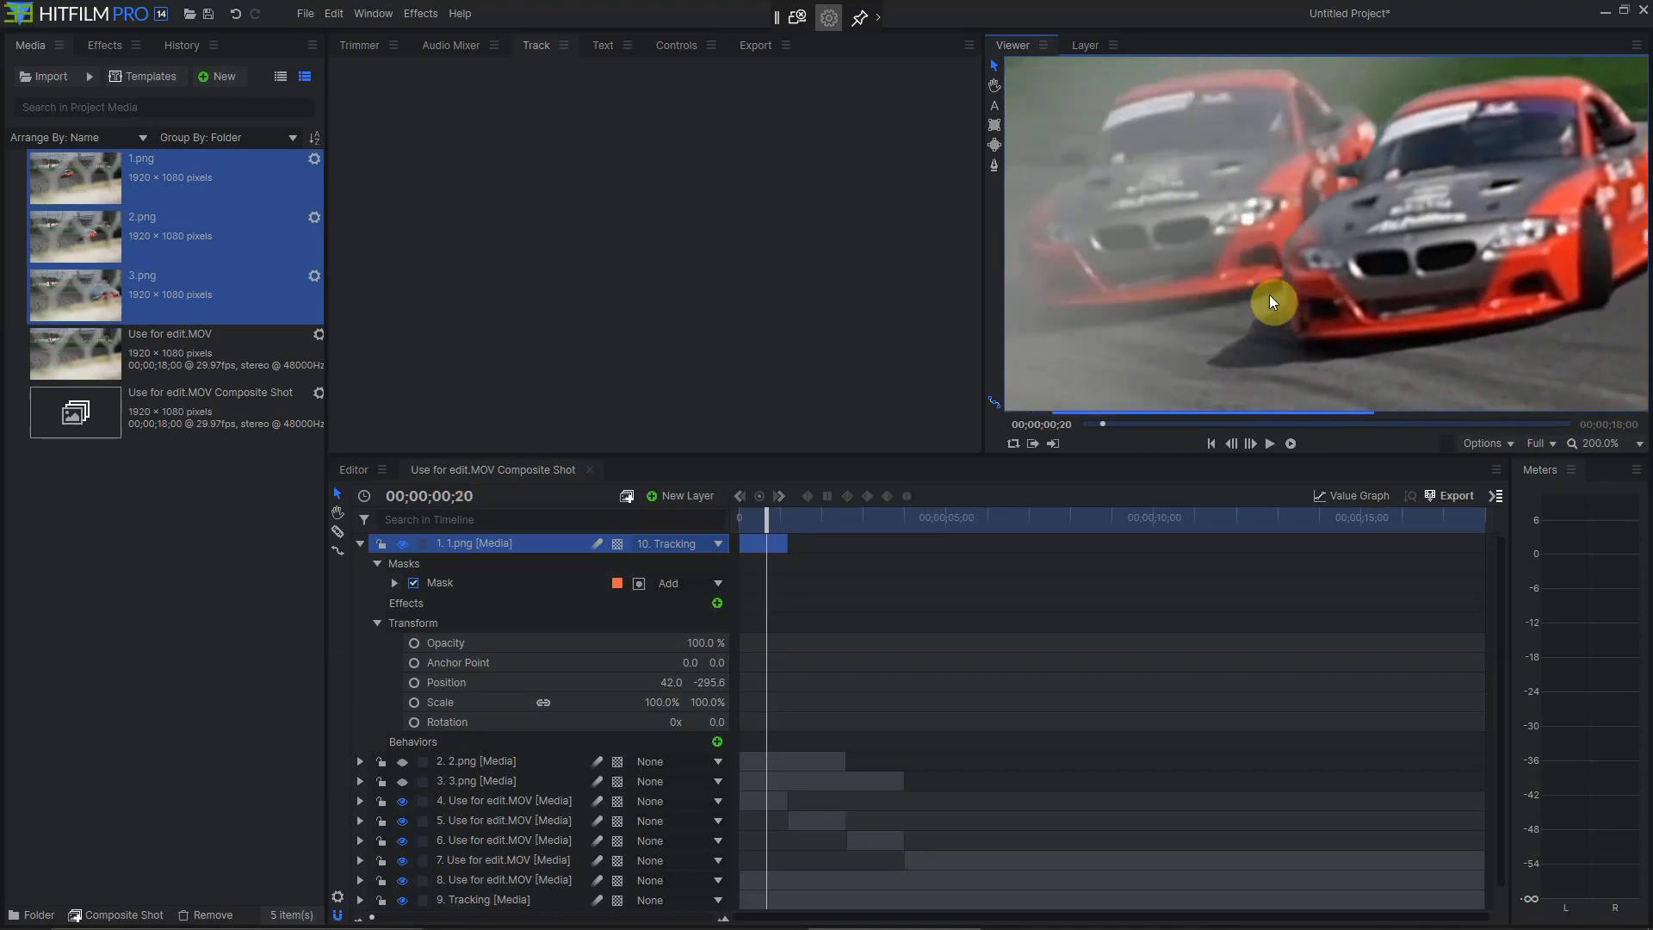
key(space)
key(Left)
key(Left)
key(Left)
key(Left)
key(Left)
key(Left)
key(Left)
key(Left)
key(Left)
key(Left)
key(Left)
key(Left)
key(Left)
key(Left)
key(Left)
key(Left)
key(Left)
key(Left)
key(Left)
key(Left)
key(Left)
key(Left)
key(Left)
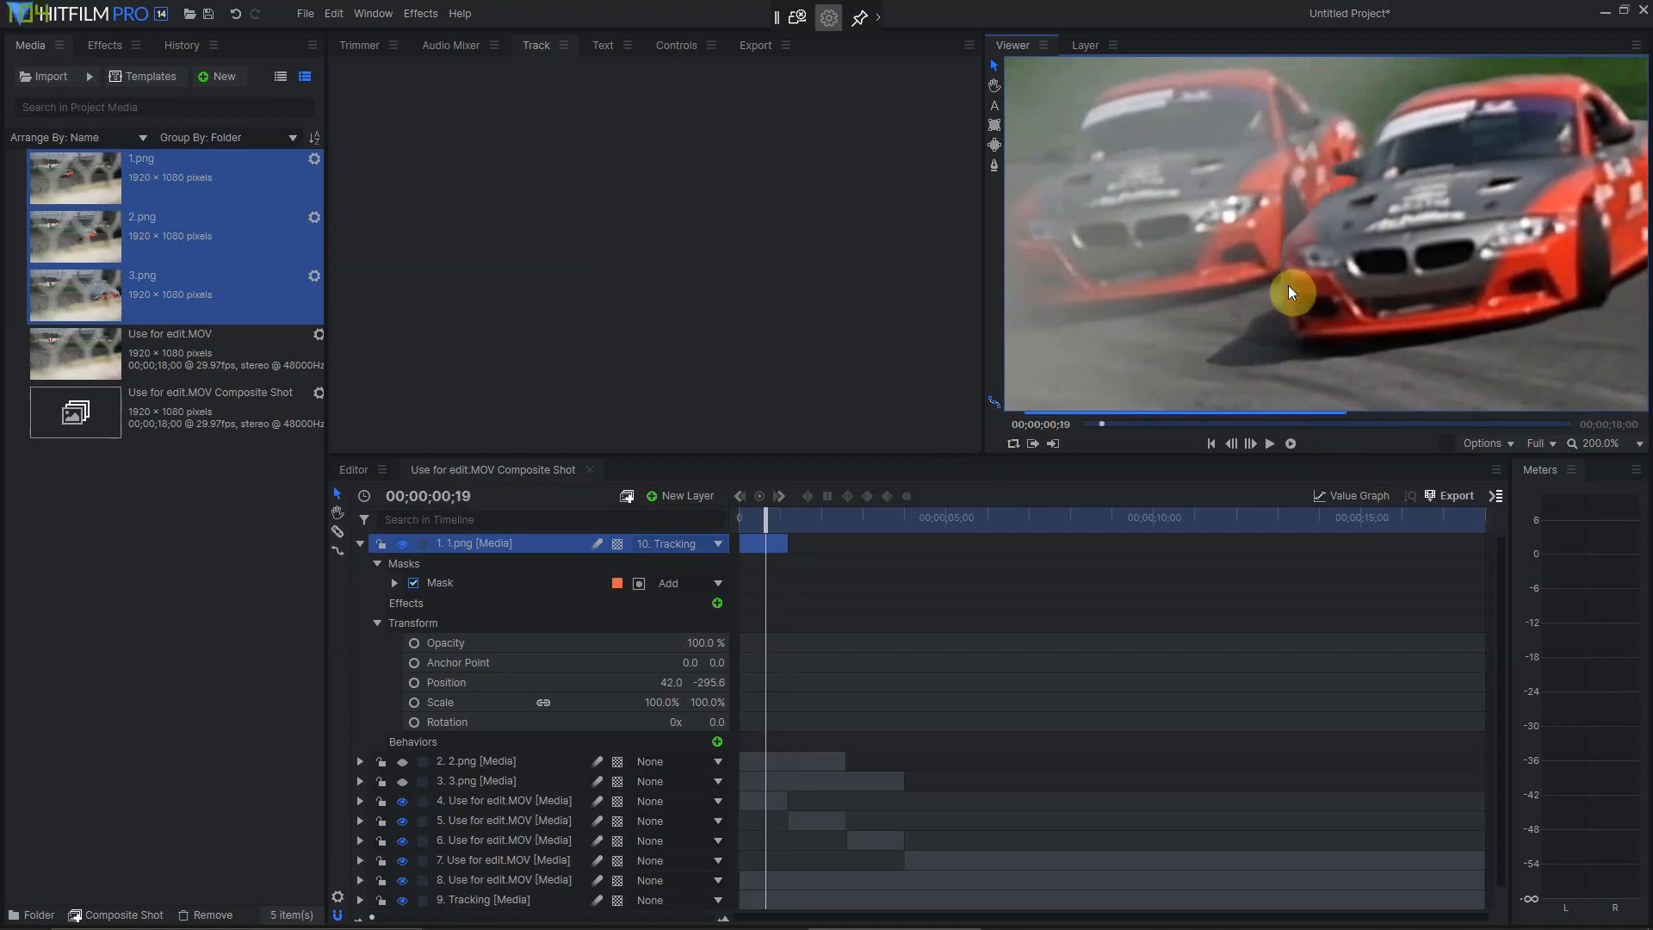
key(space)
key(space)
key(Left)
key(Left)
key(Left)
key(Left)
key(Left)
key(Left)
key(Left)
key(Left)
key(Left)
key(Left)
key(Left)
key(Left)
key(Left)
key(Right)
key(Right)
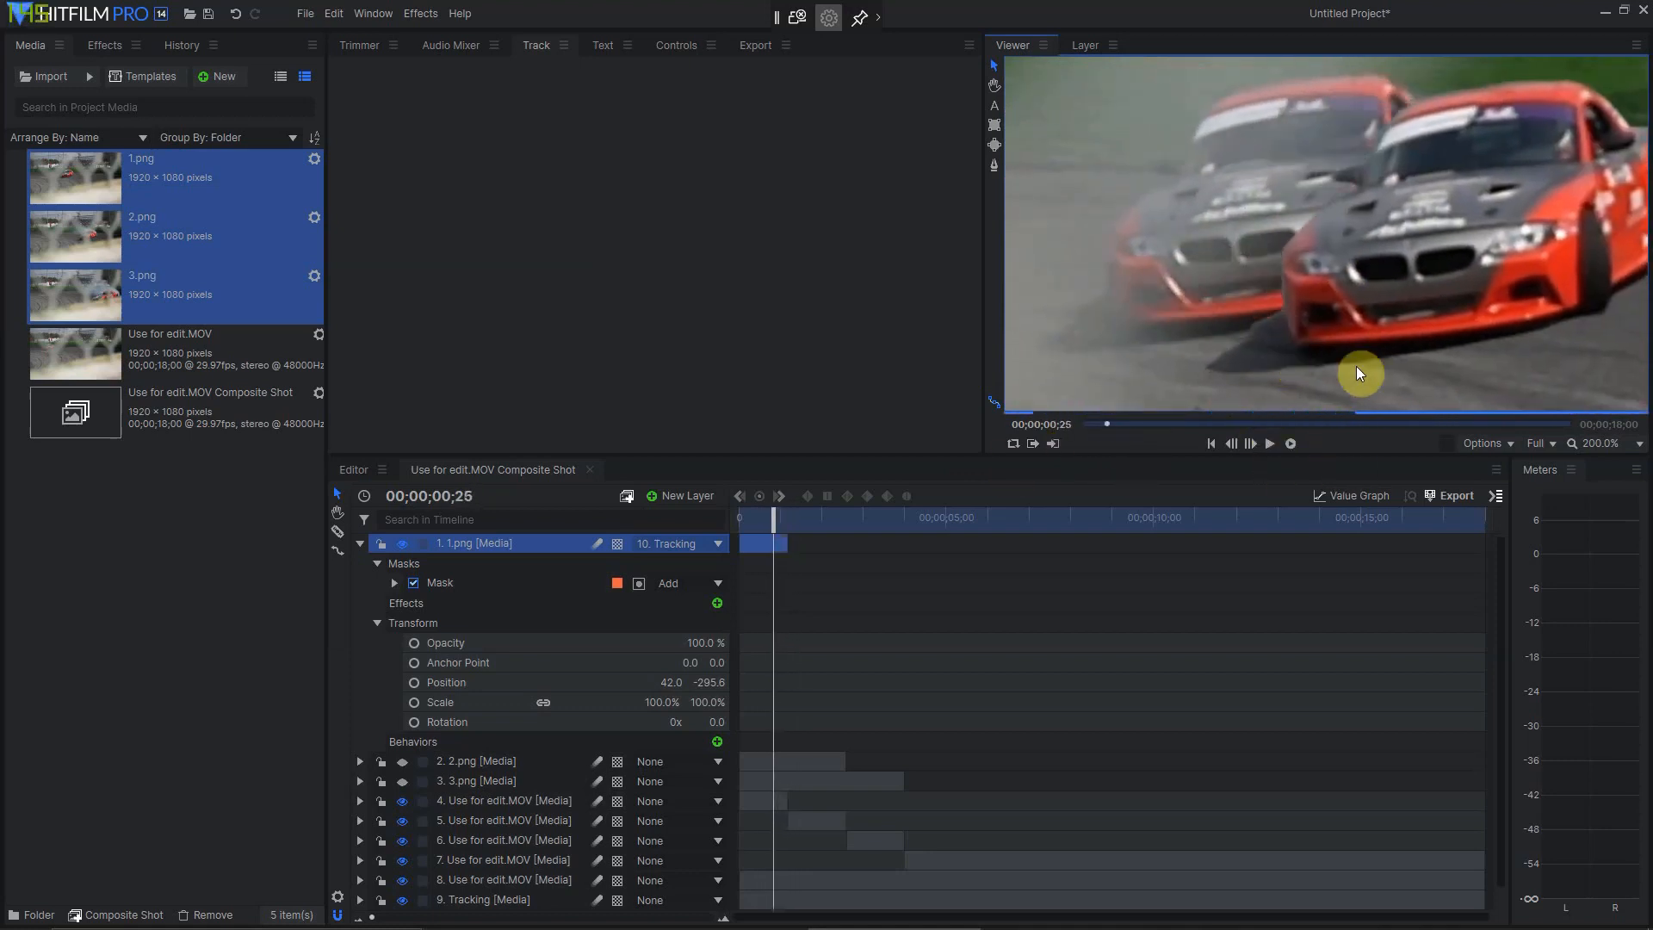
key(Right)
key(Right)
key(Right)
key(Right)
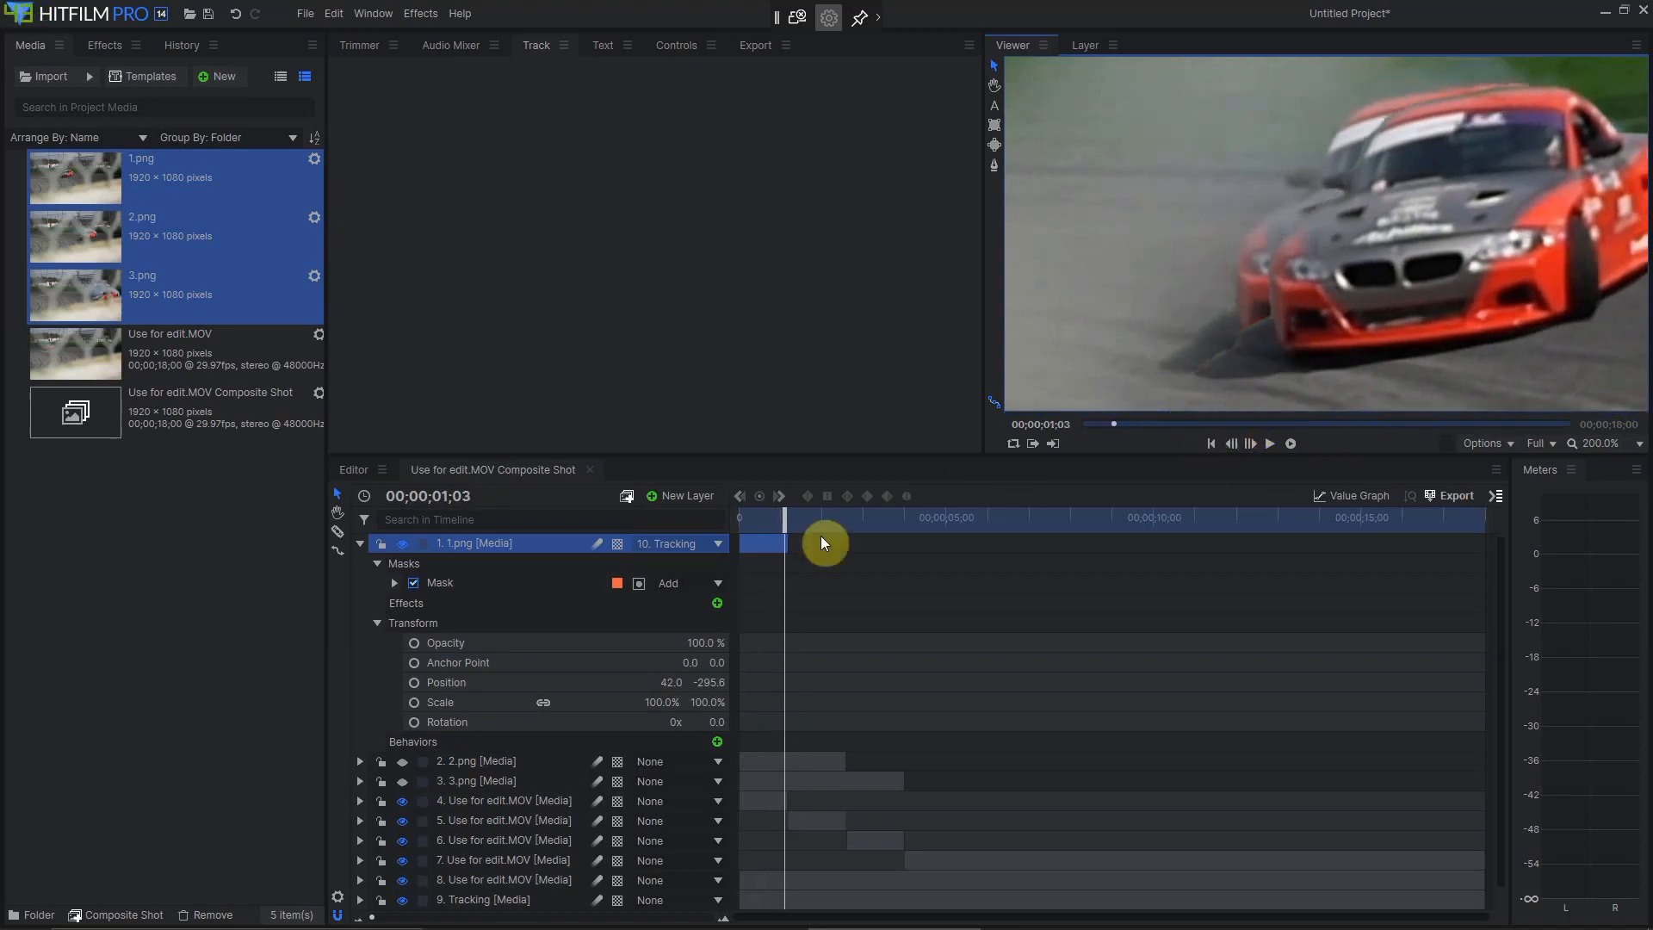
Tighten the 1.png mask by moving its points along the shadow below the car's front bumper.
click(431, 583)
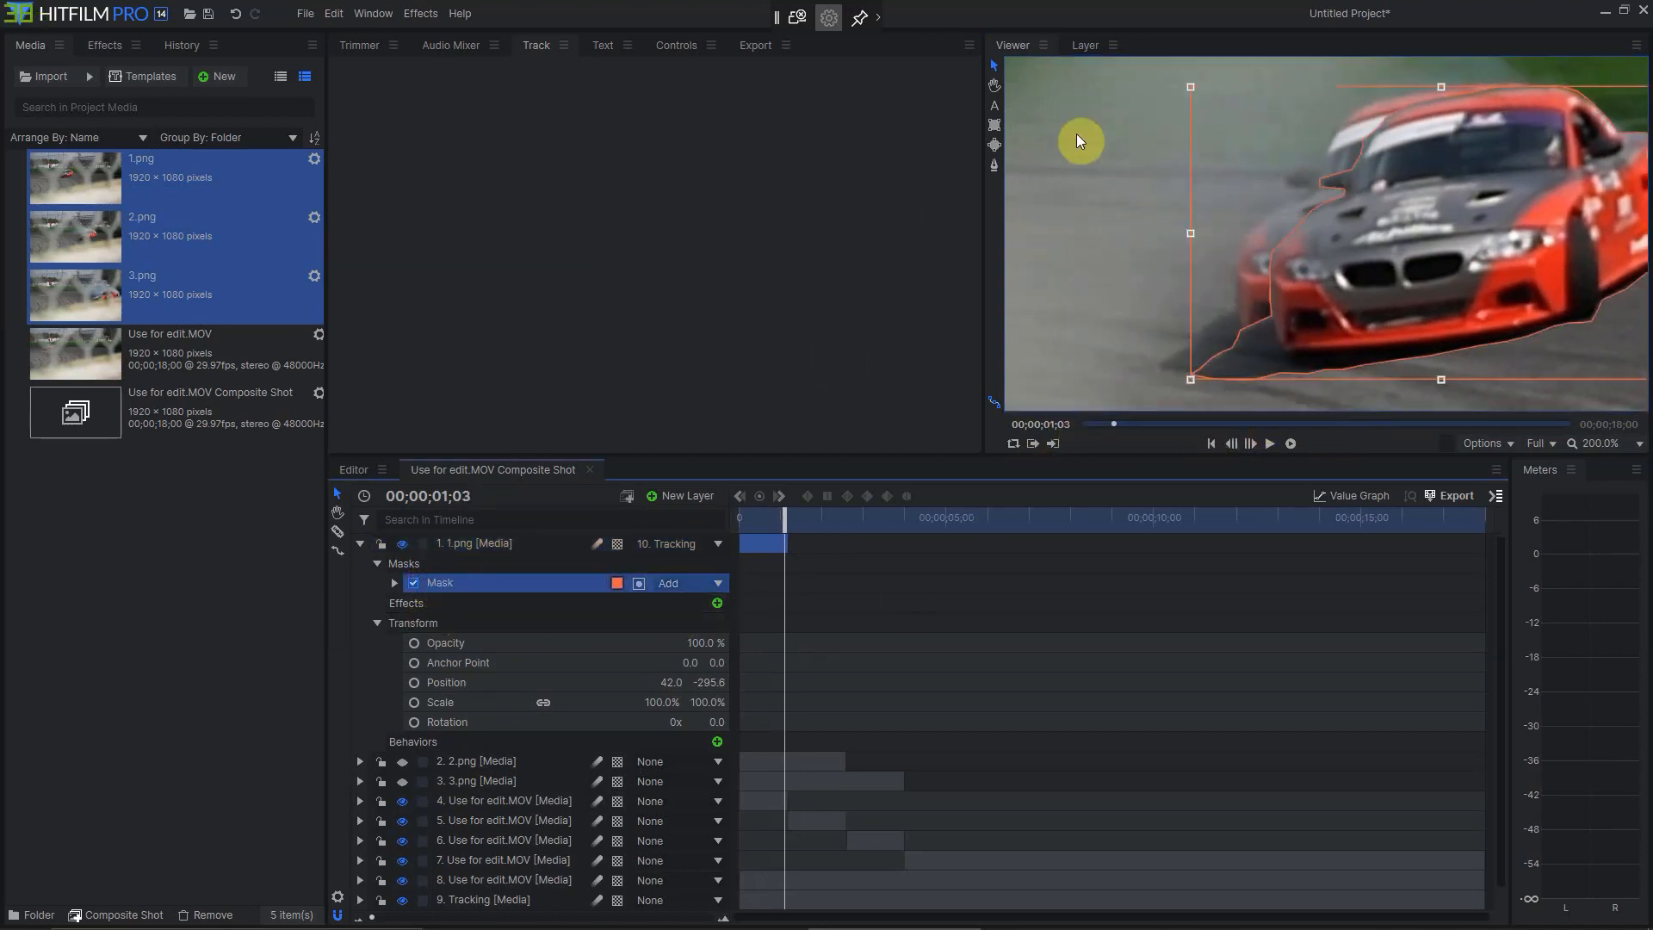
click(994, 164)
scroll(1124, 313, up, 2)
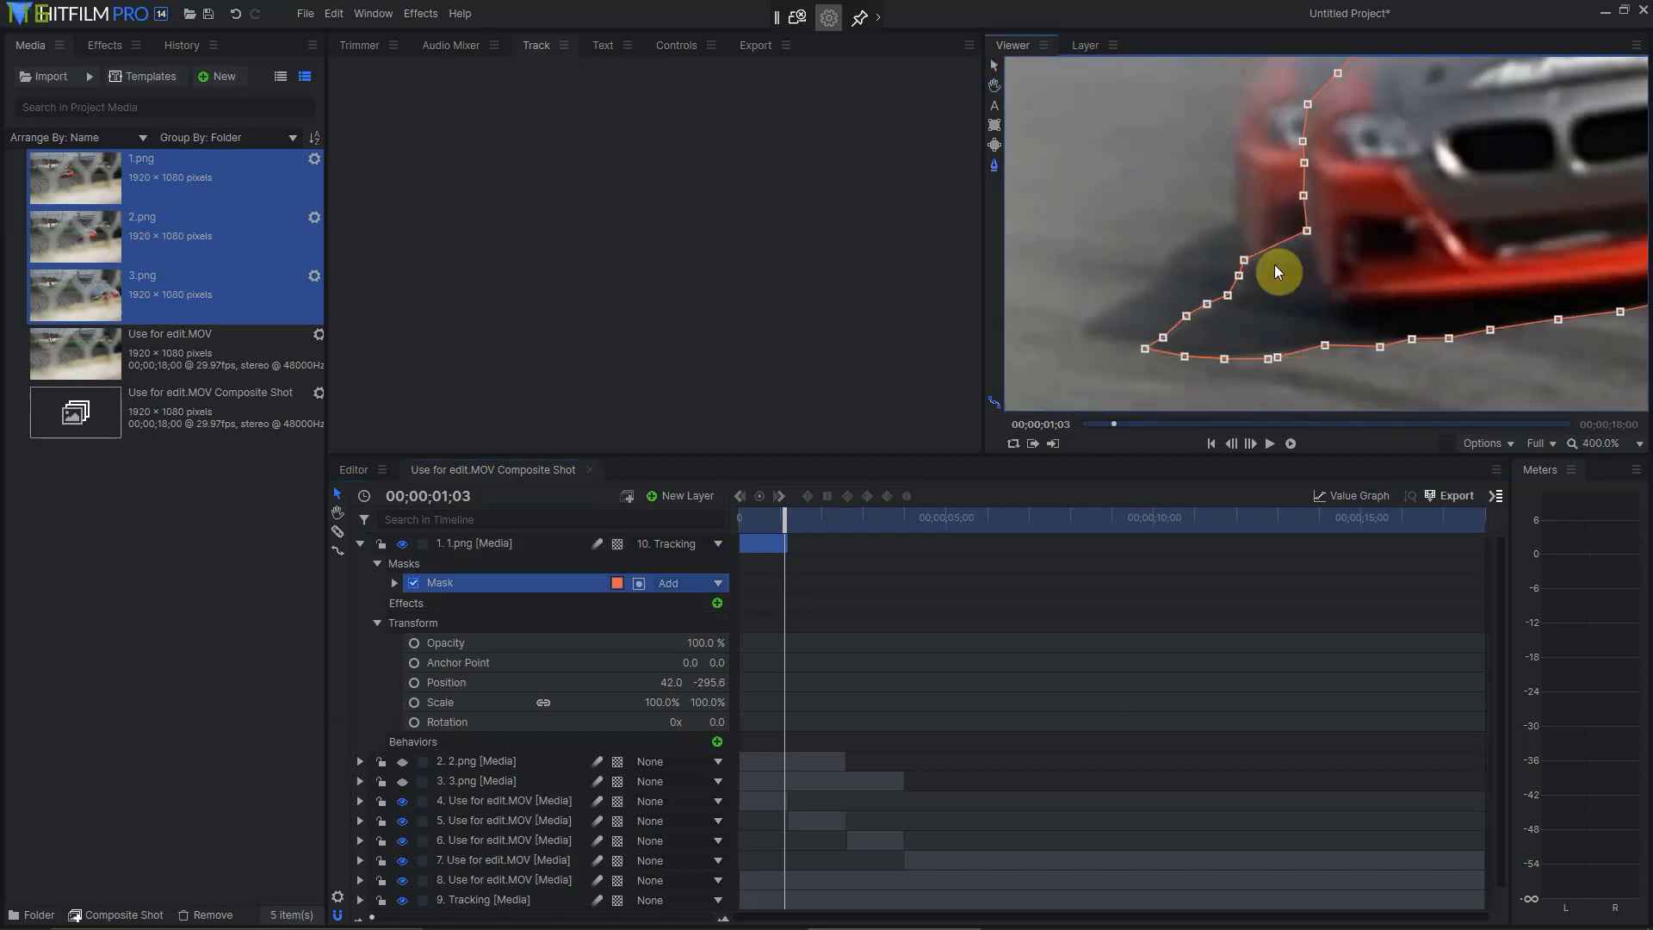
drag(1244, 259, 1192, 322)
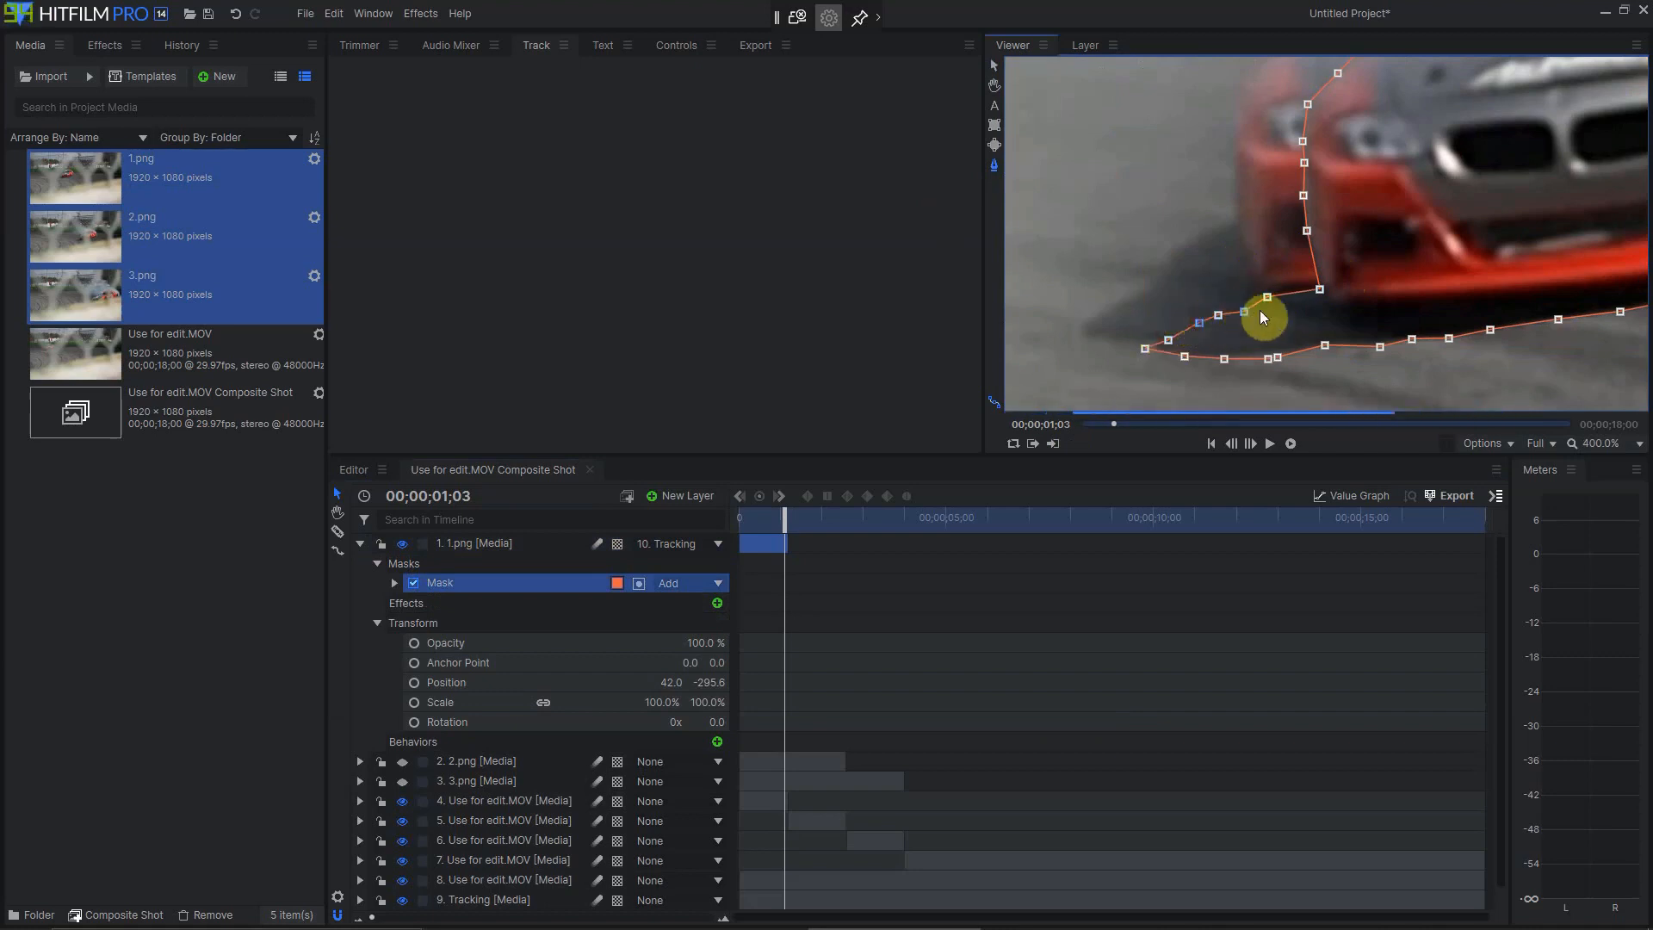
drag(1267, 296, 1281, 311)
Play the composite shot from the start to check the reshaped first car mask, and collapse layer 1.png.
click(744, 516)
scroll(1180, 225, down, 6)
scroll(1412, 204, up, 1)
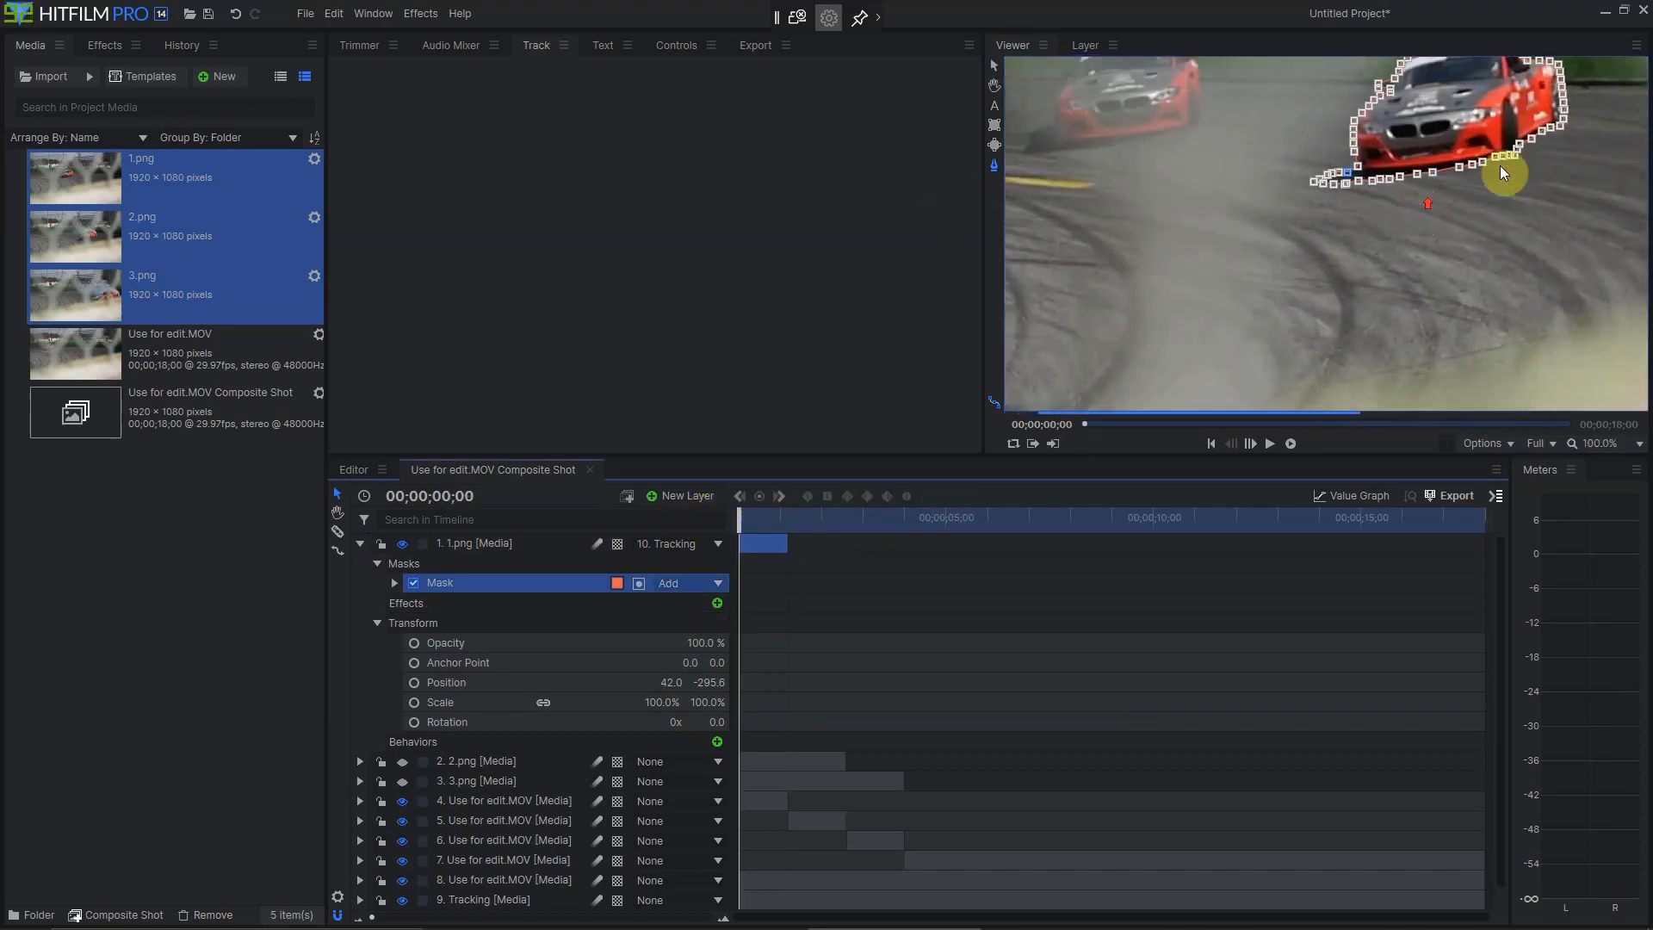
click(999, 69)
click(1186, 224)
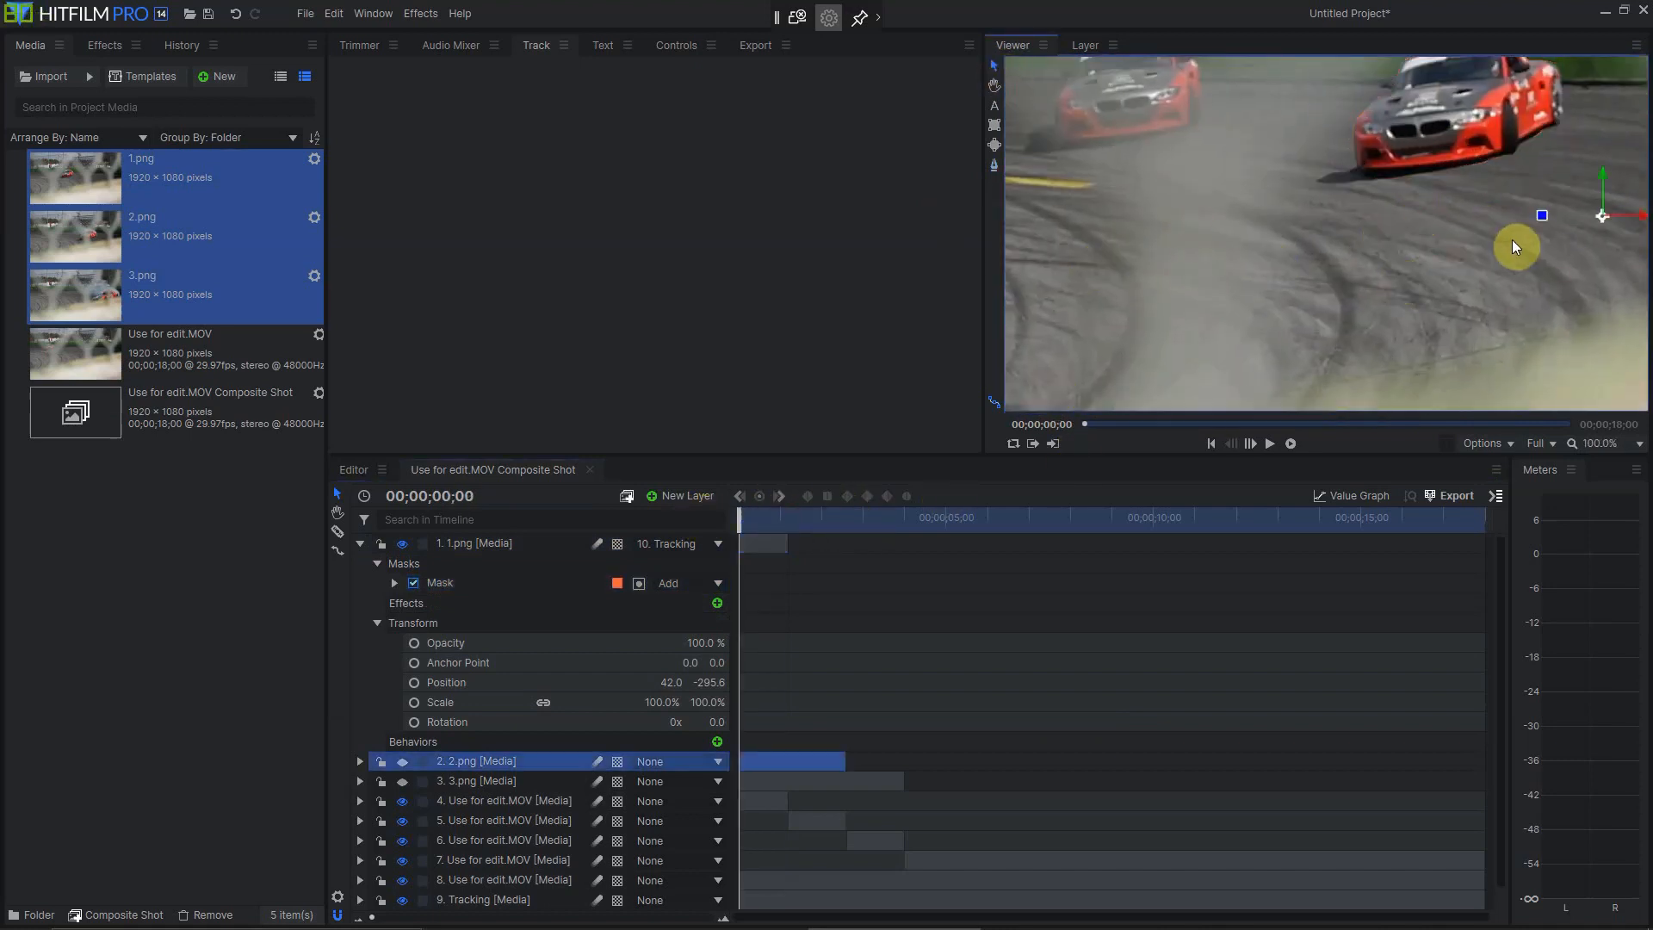
key(space)
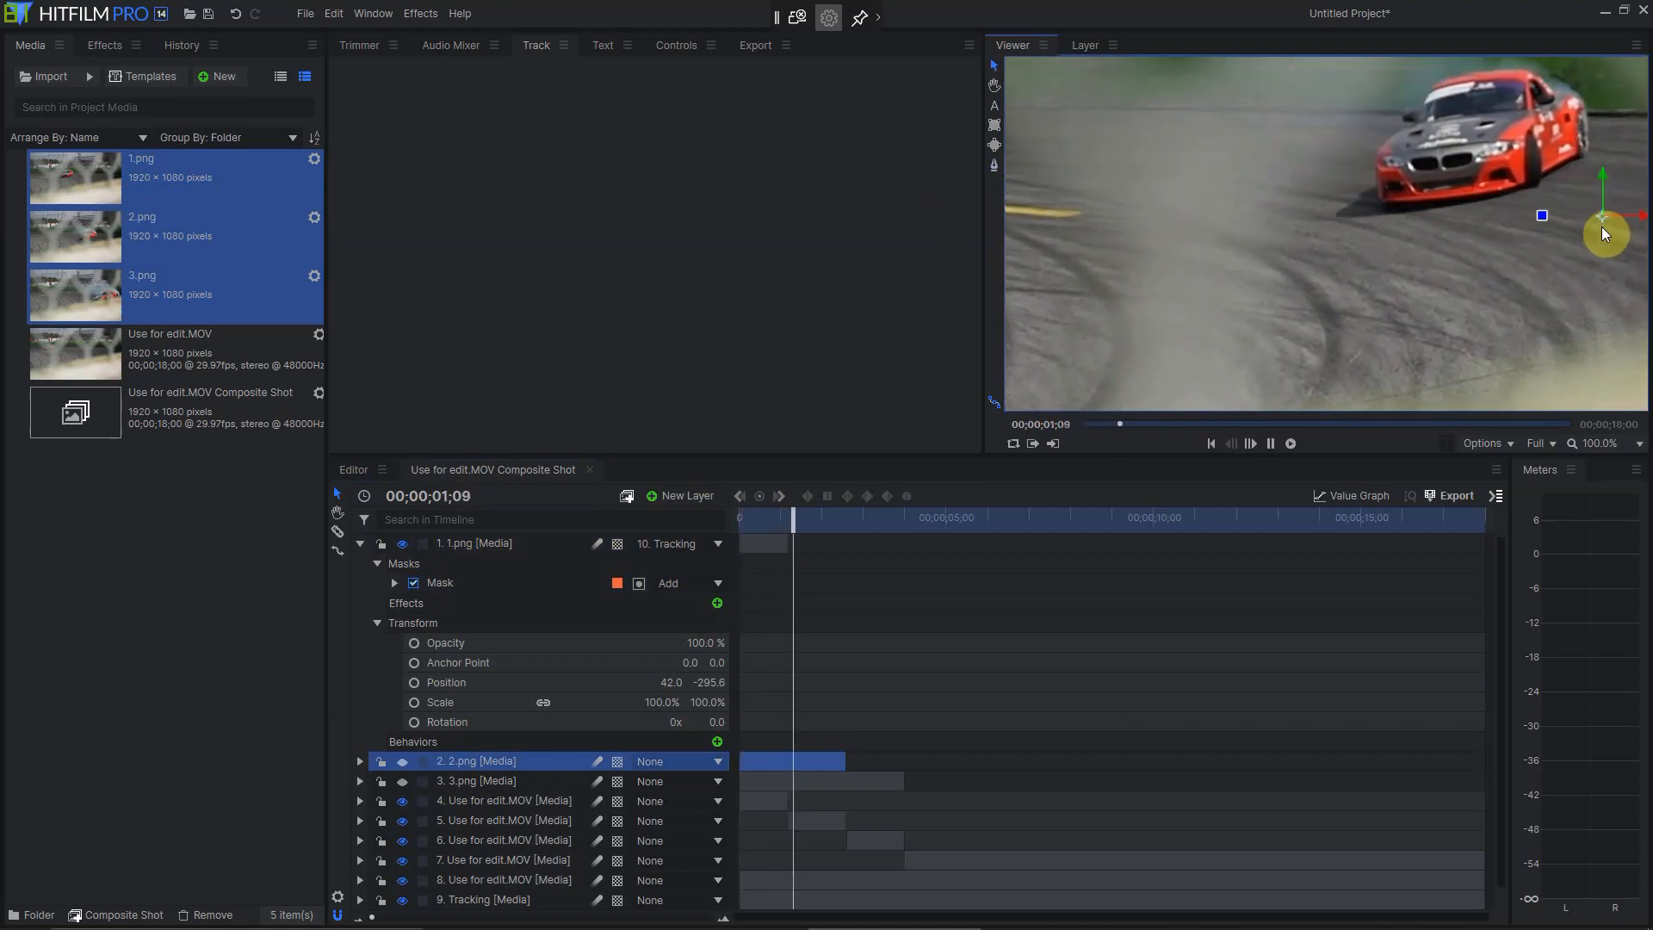
drag(803, 519, 740, 508)
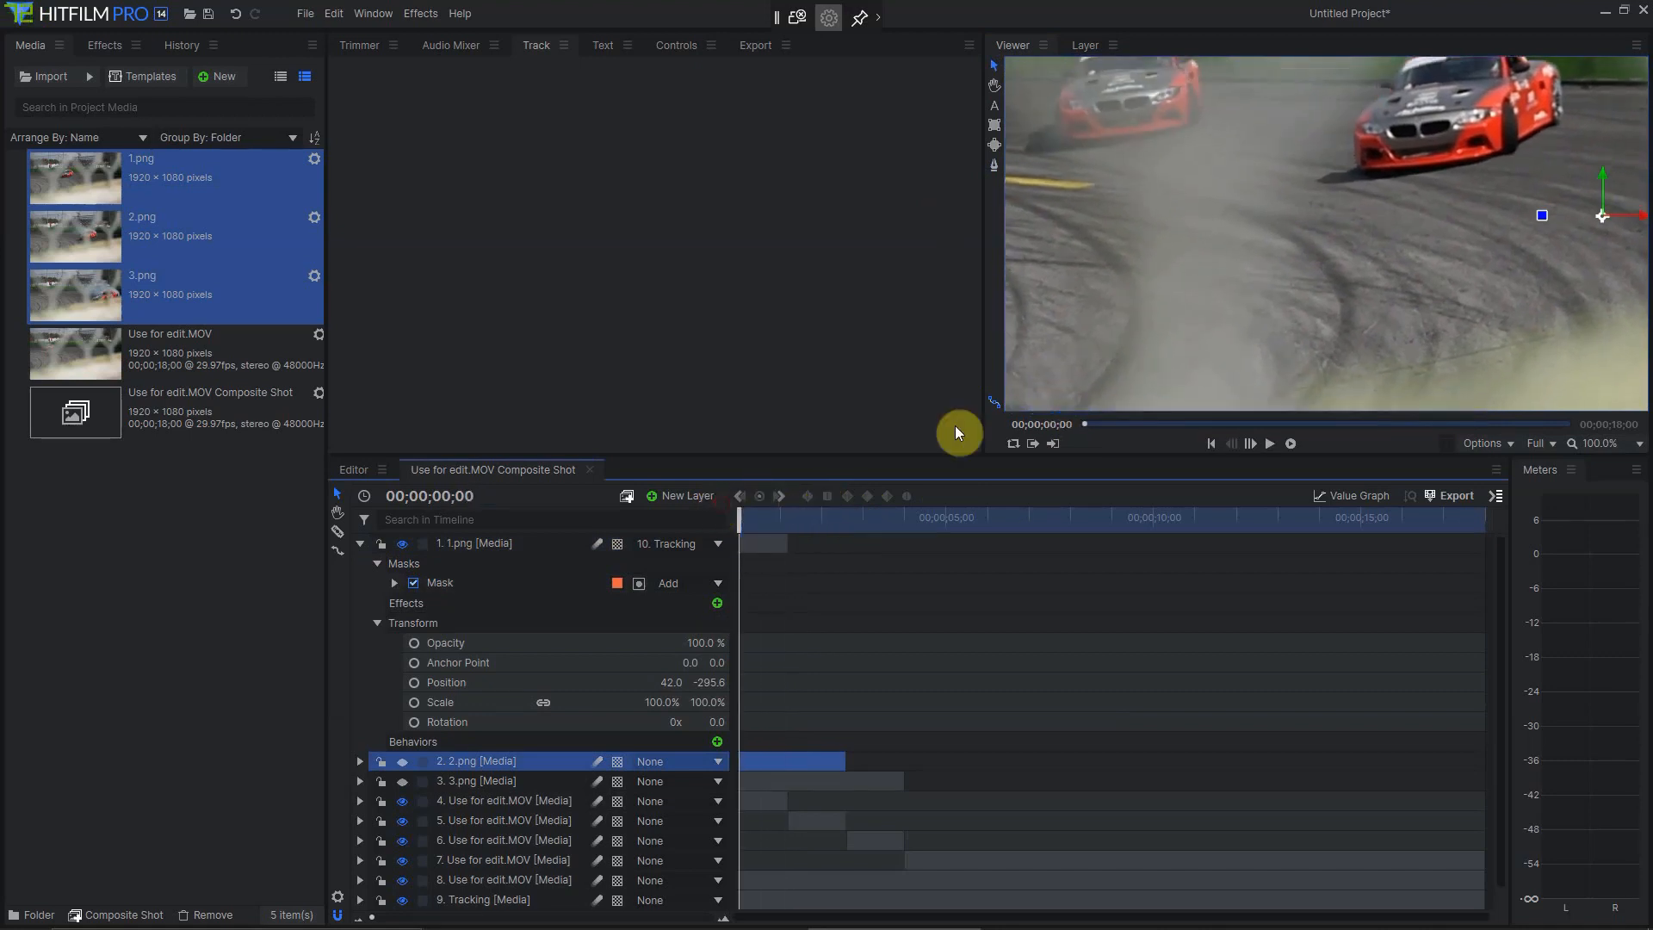
scroll(1181, 264, up, 3)
scroll(1181, 264, down, 4)
key(space)
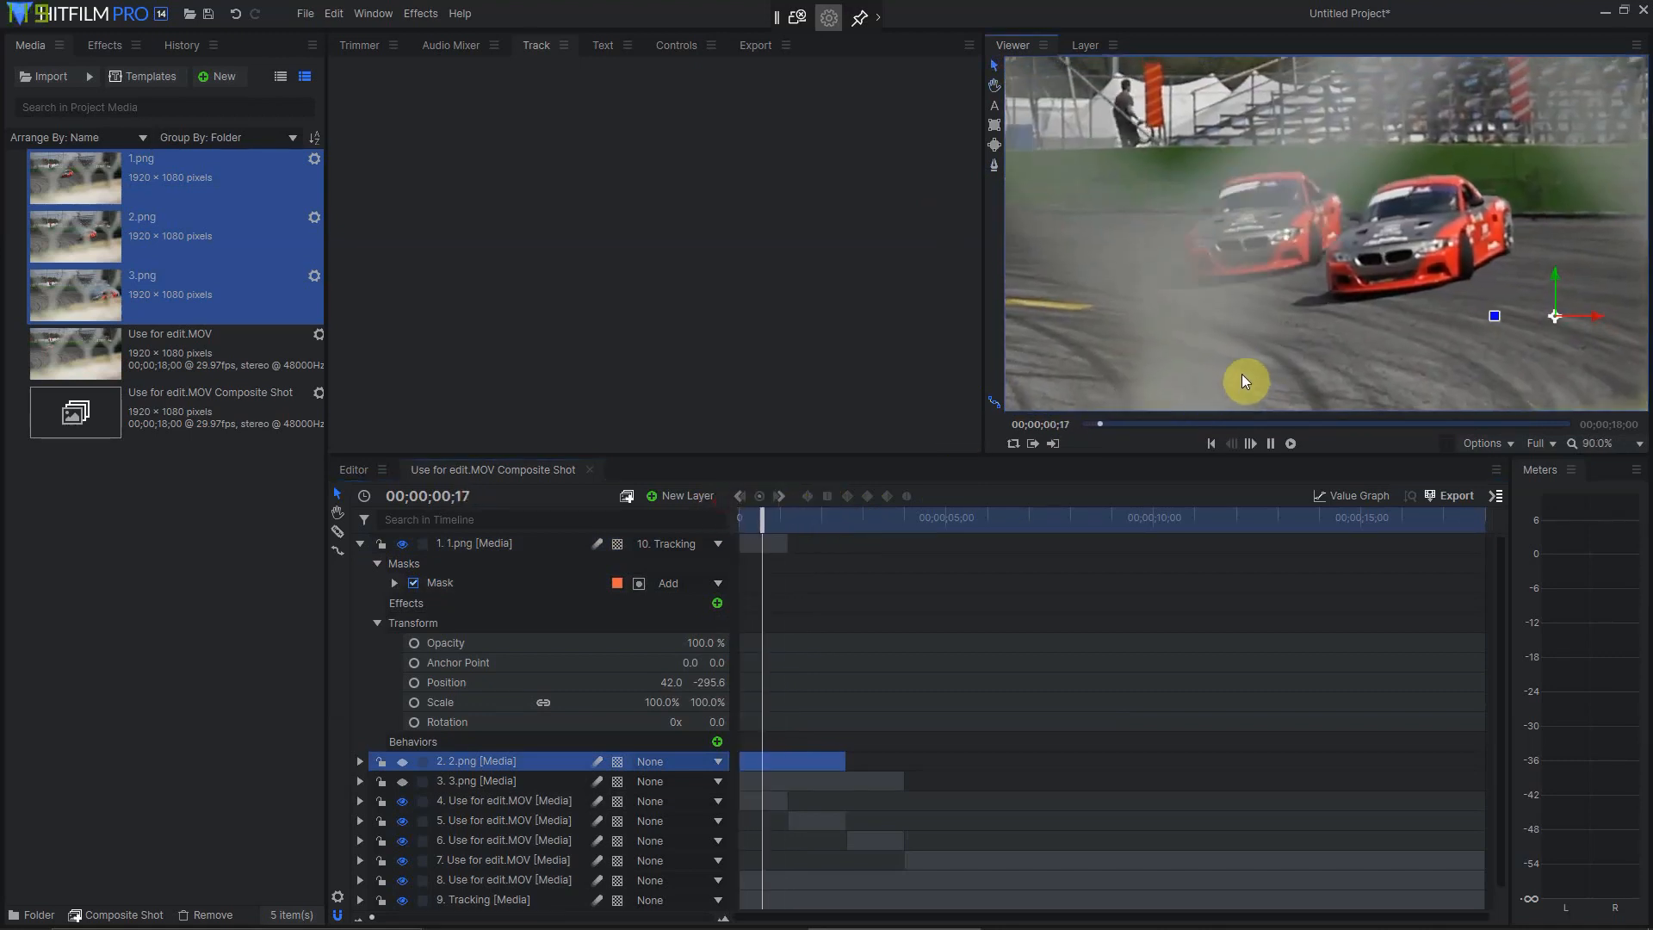
key(space)
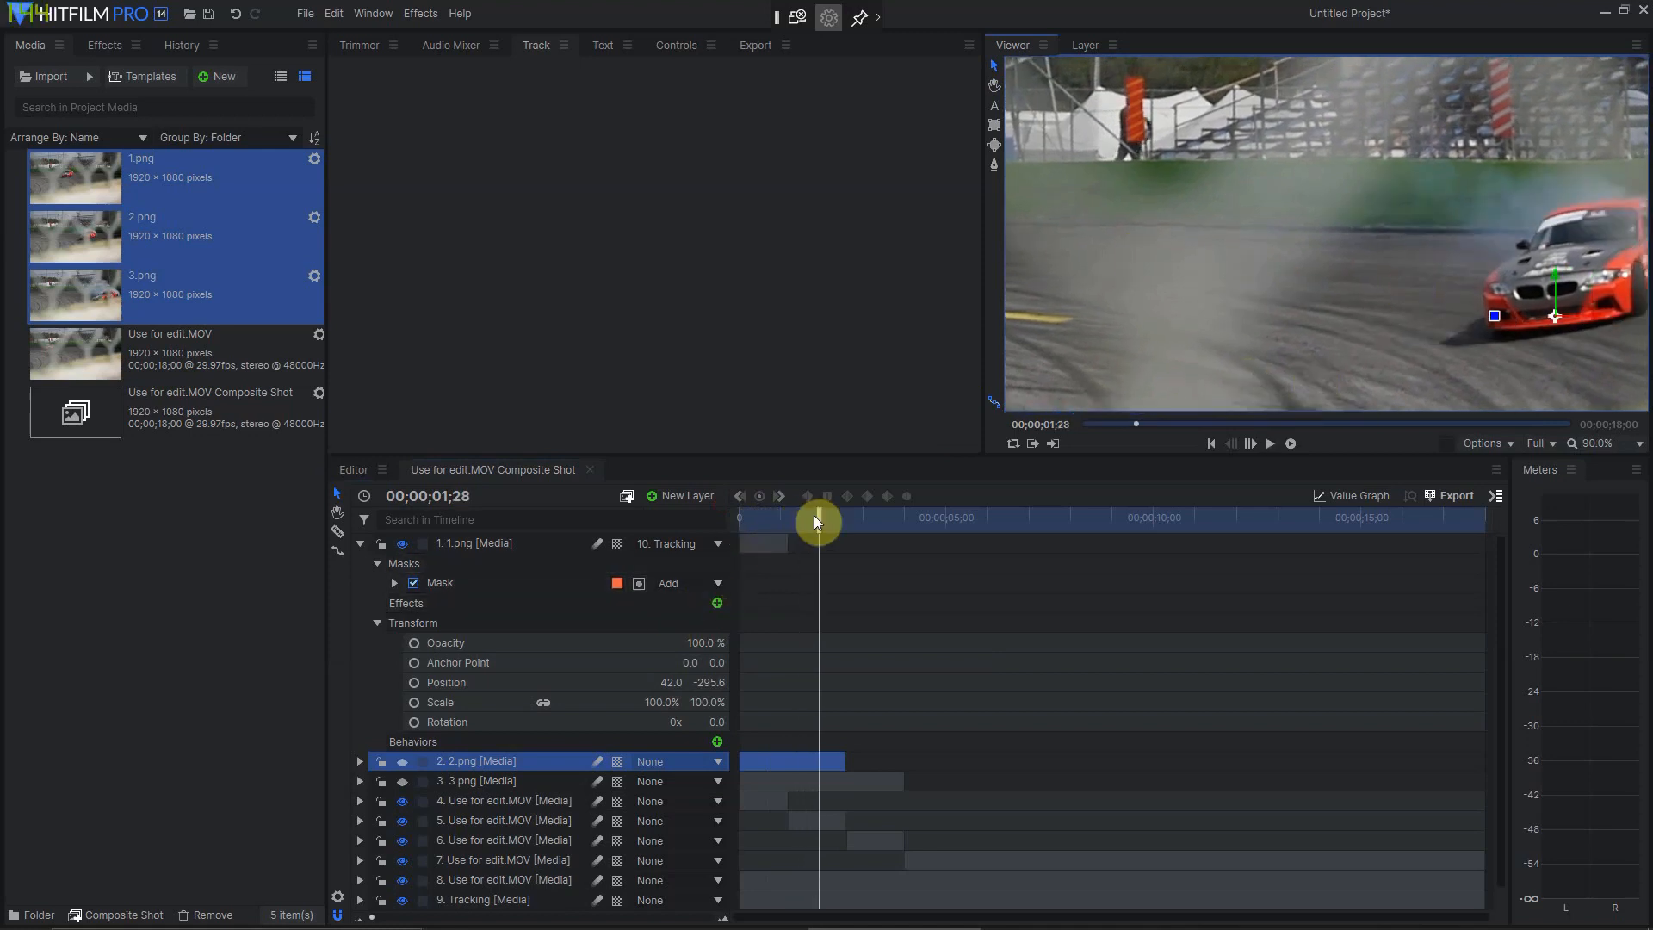
drag(766, 516, 740, 516)
click(360, 543)
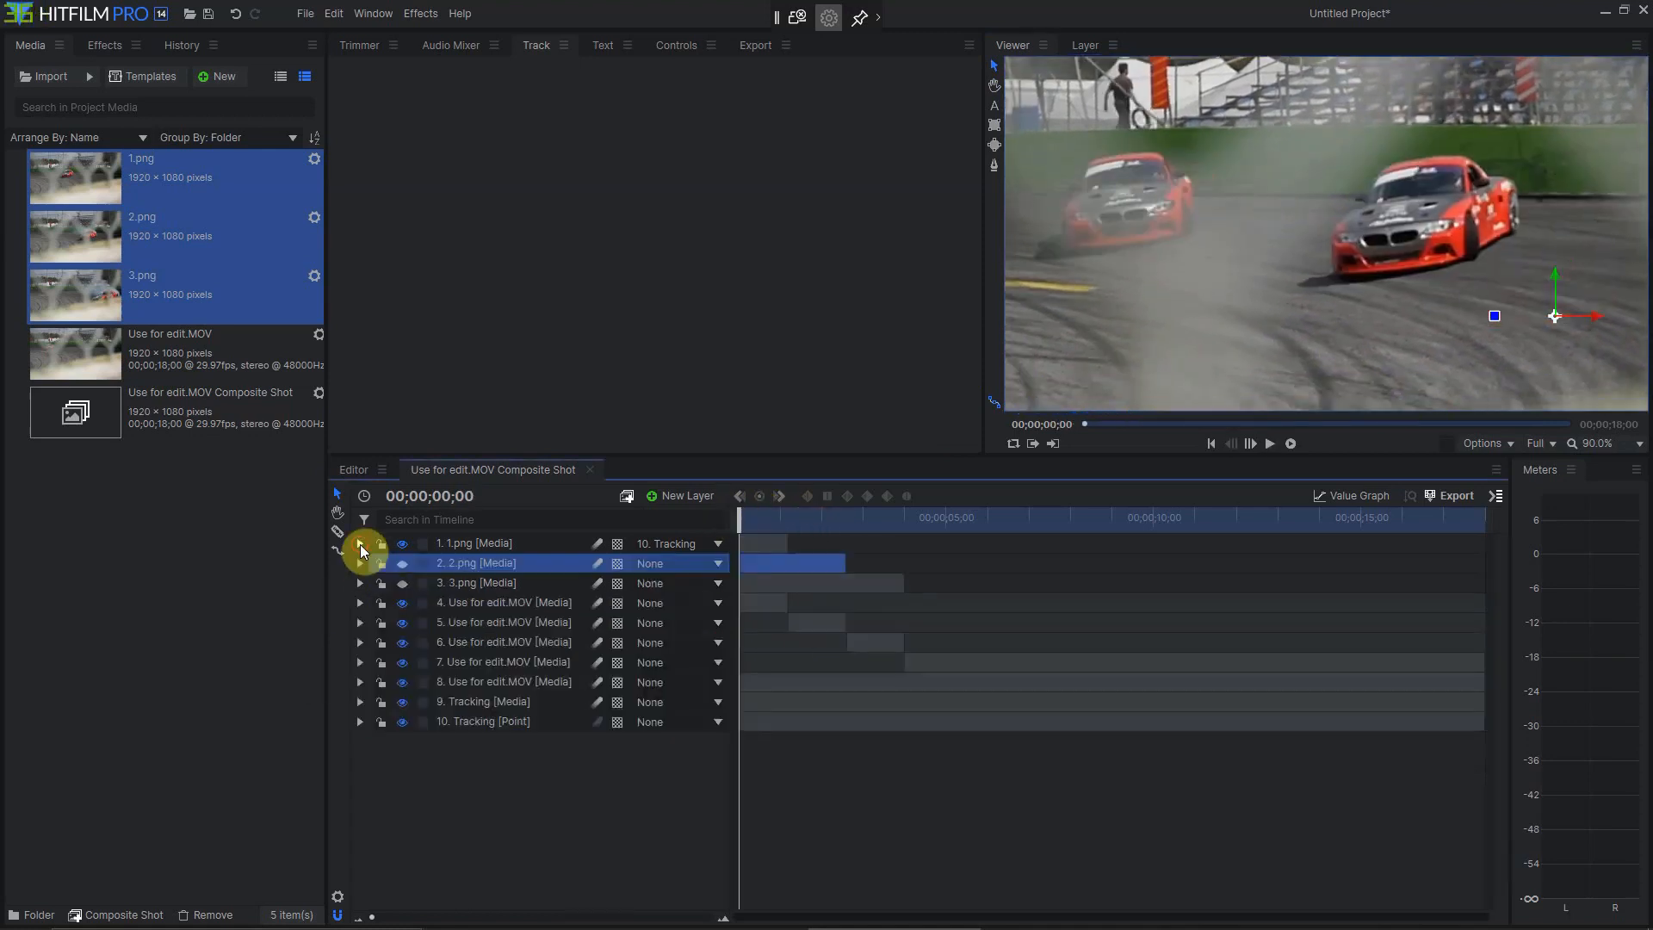
Make layer 2.png visible again with the playhead at 00;00;01;06.
drag(751, 508, 788, 518)
click(408, 575)
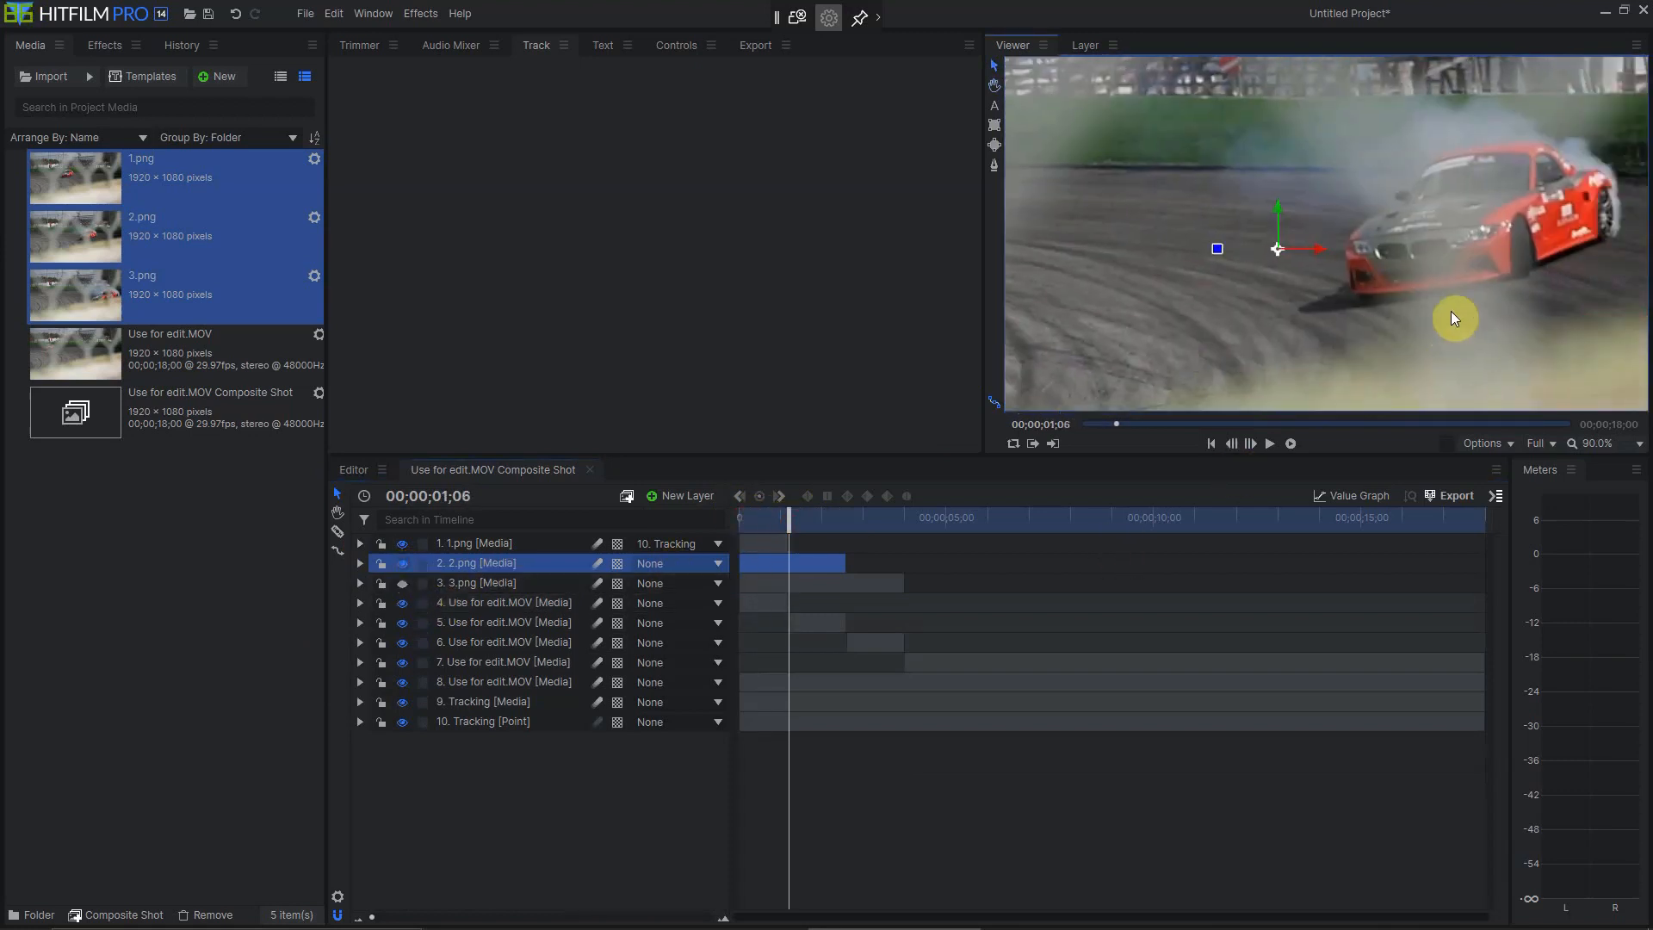
scroll(1452, 318, up, 2)
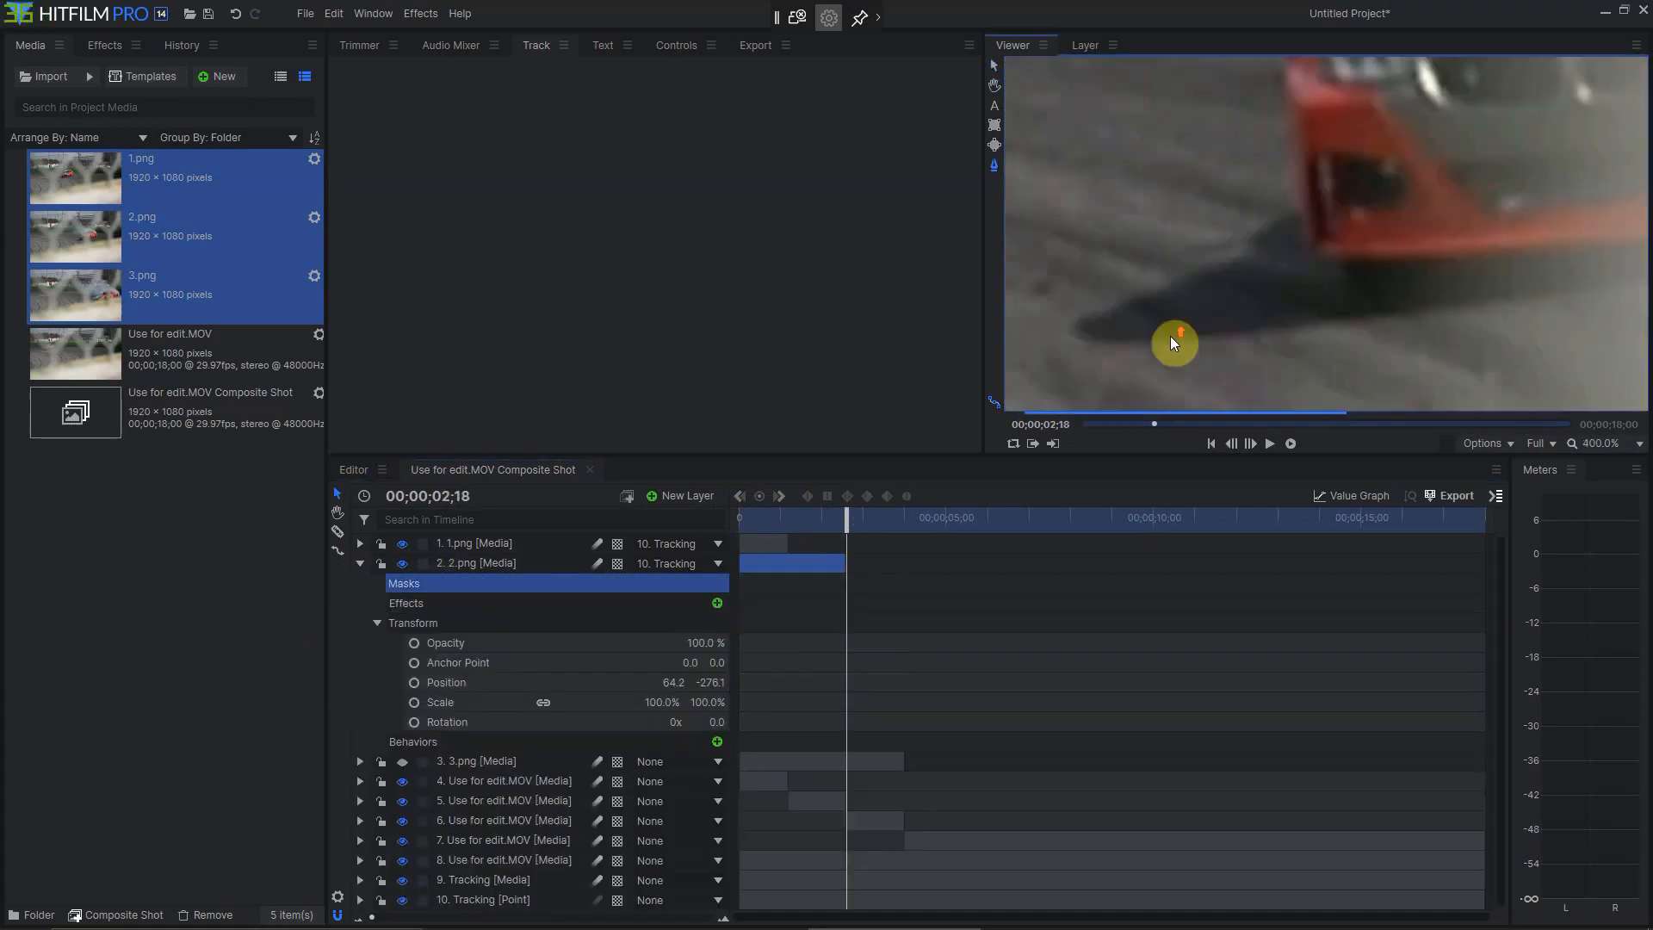
Draw a mask on layer 2.png at 00;00;02;18, tracing the shadow, the car's underside and the outer edge of the rear wheel.
scroll(1173, 343, up, 2)
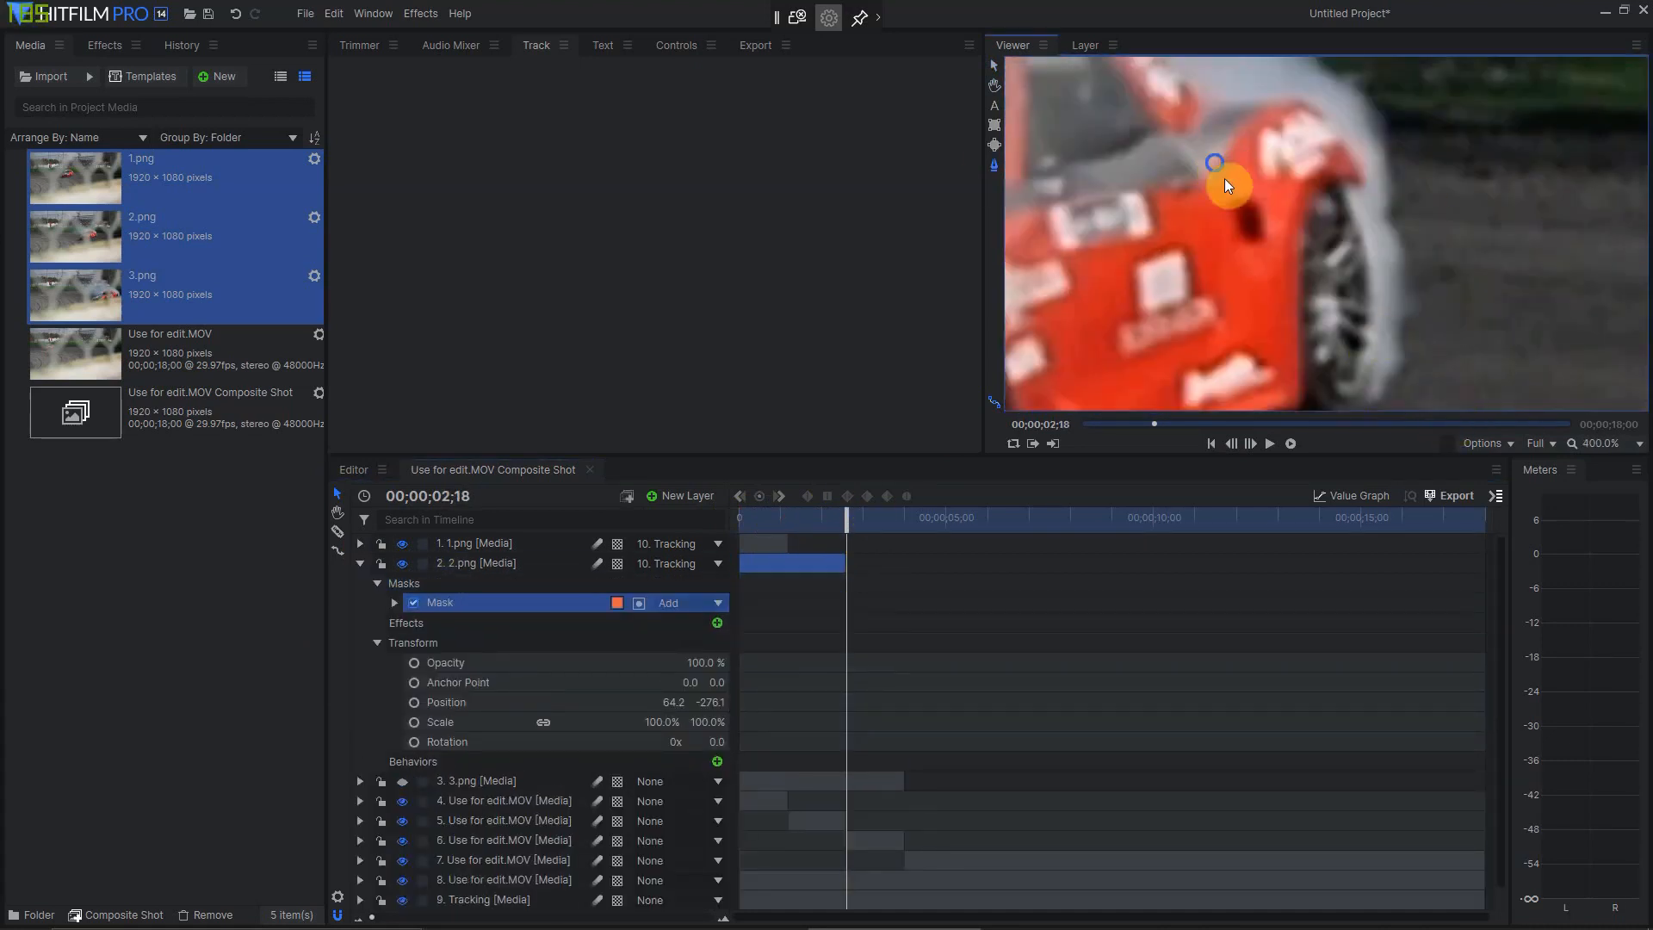
drag(1342, 310, 1191, 103)
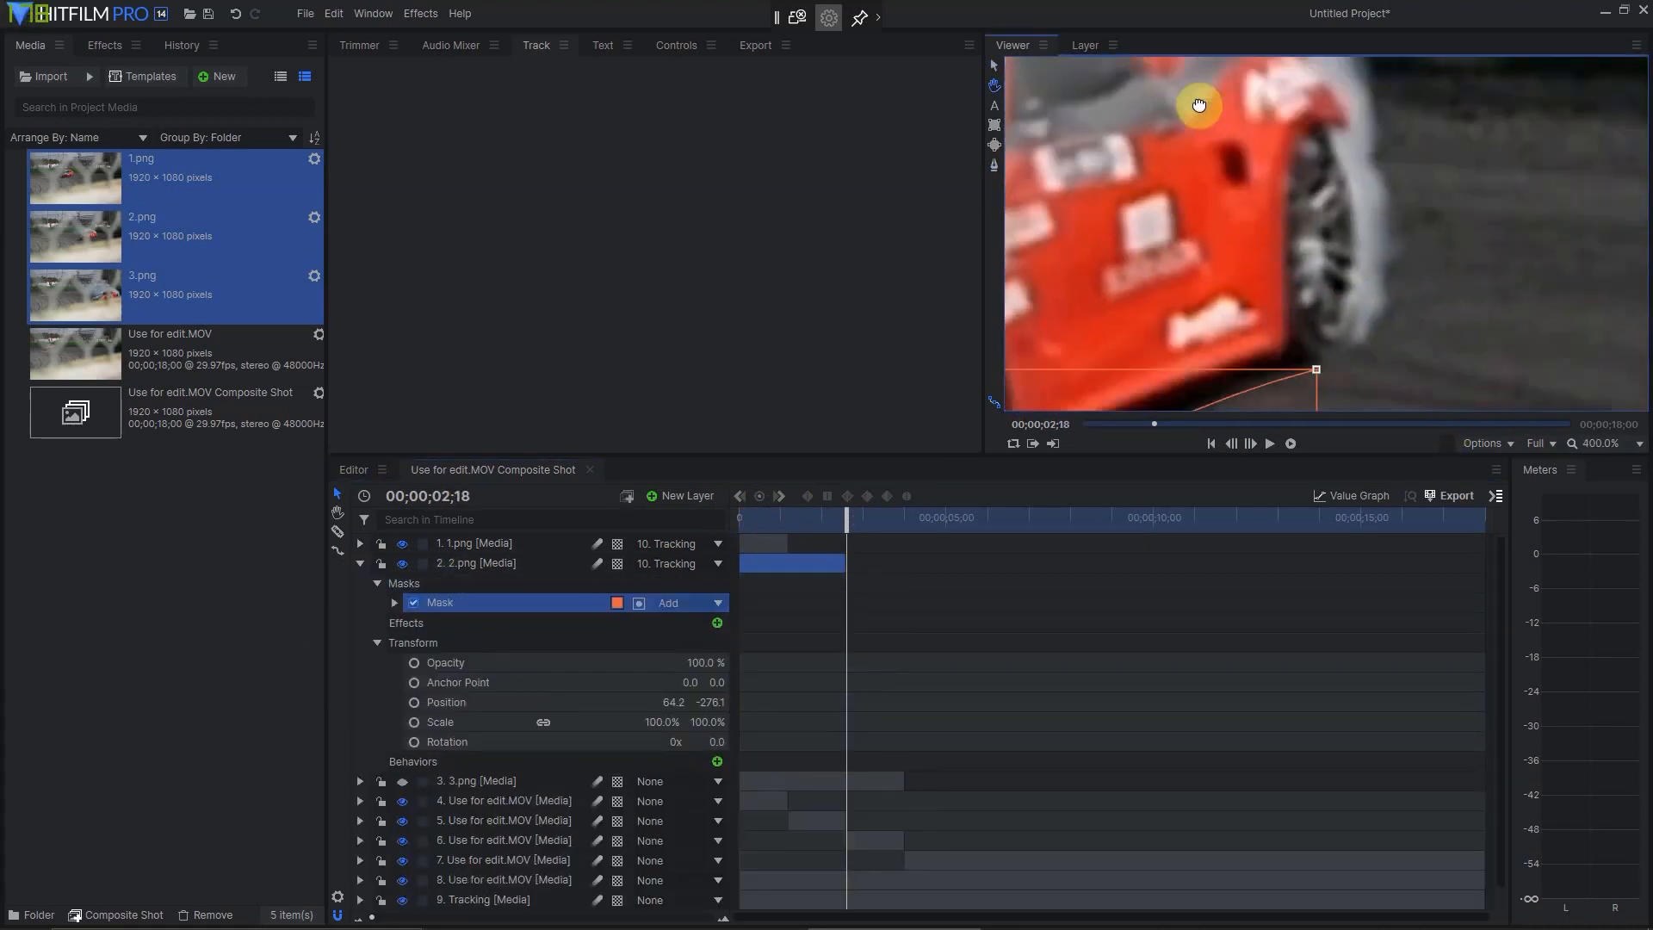
click(1349, 340)
click(1364, 289)
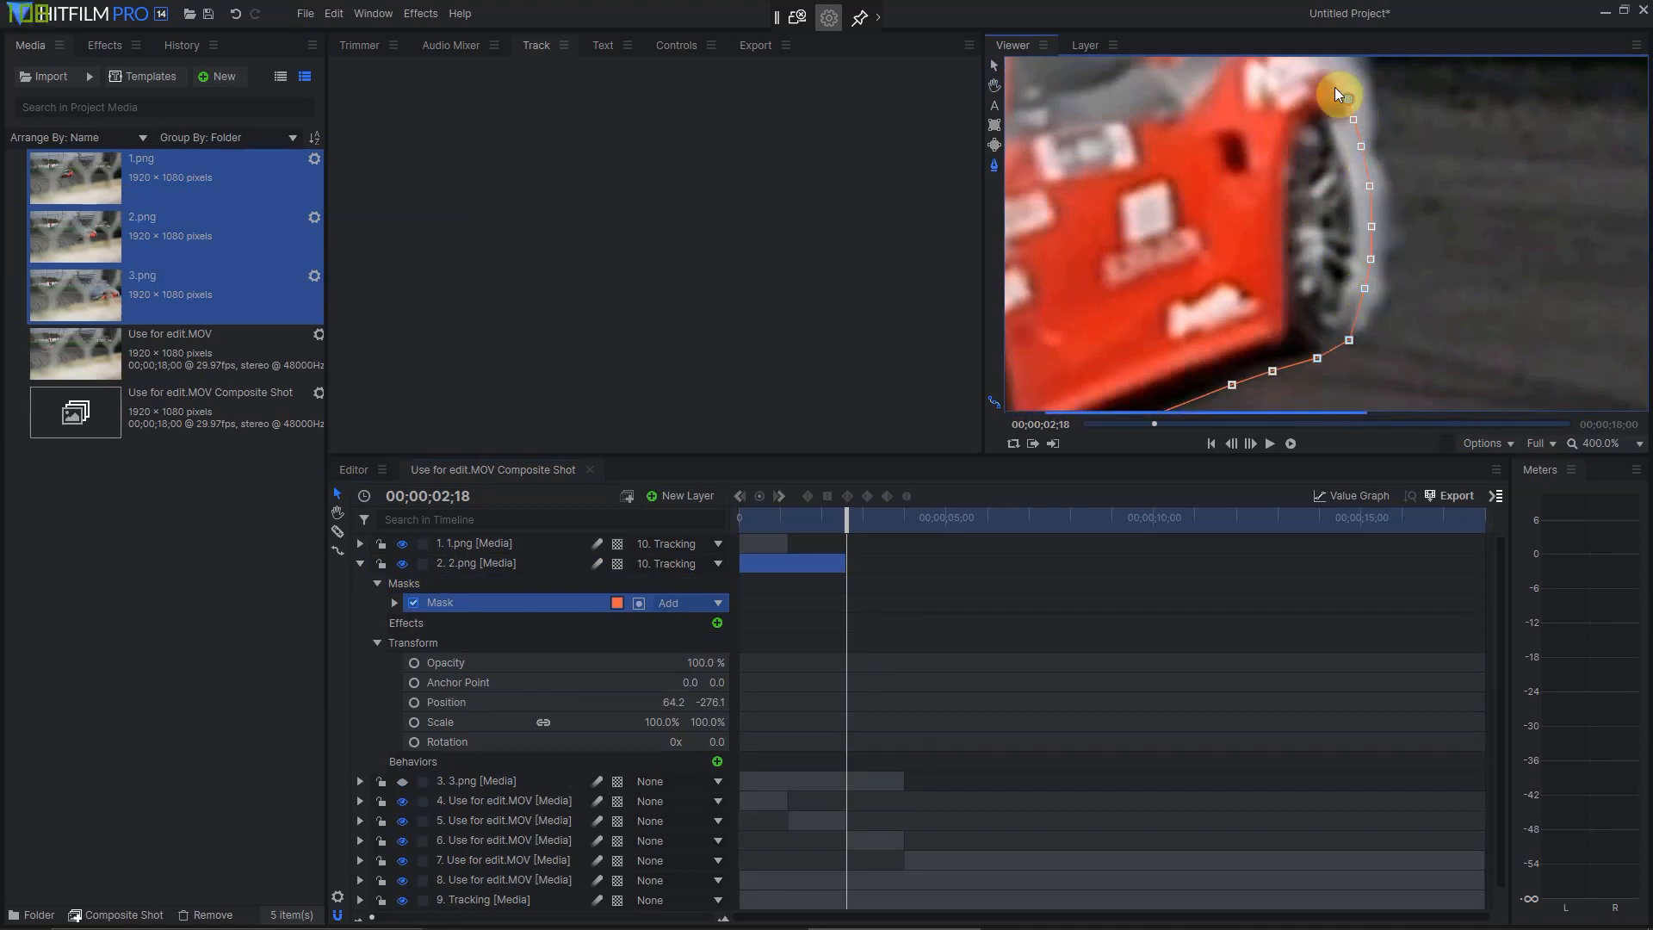
Continue the 2.png mask over the rear fender and up the car's rear roof pillar.
drag(1286, 123, 1393, 227)
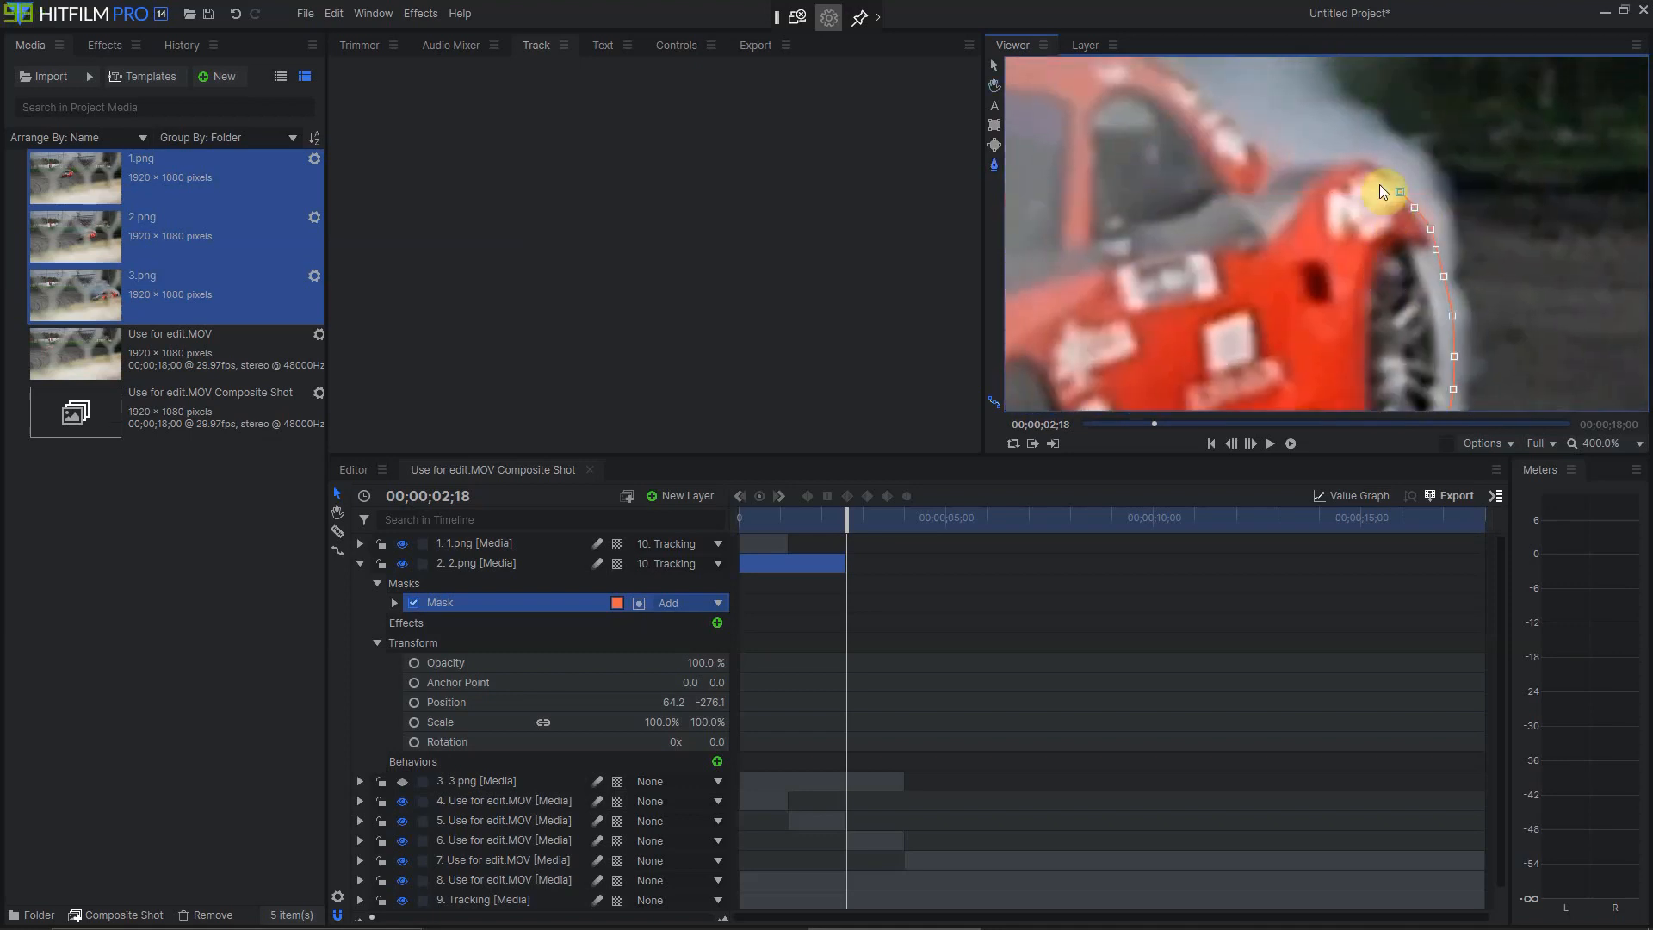
click(1312, 160)
click(1272, 158)
drag(1219, 272, 1382, 253)
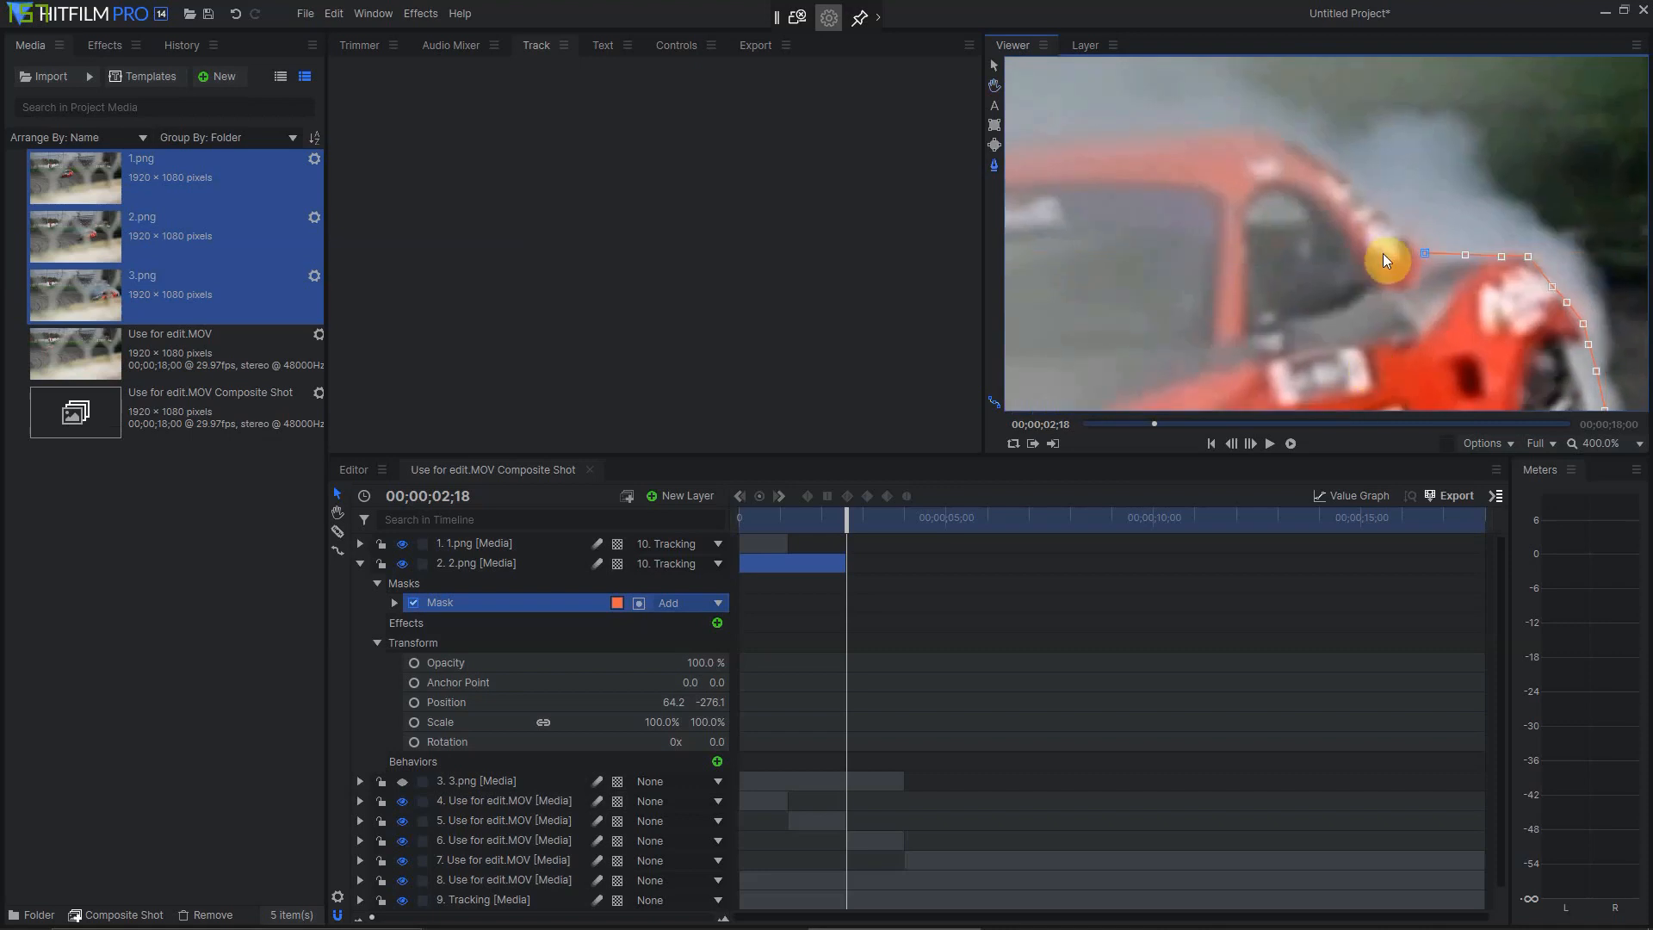
click(1395, 229)
click(1334, 169)
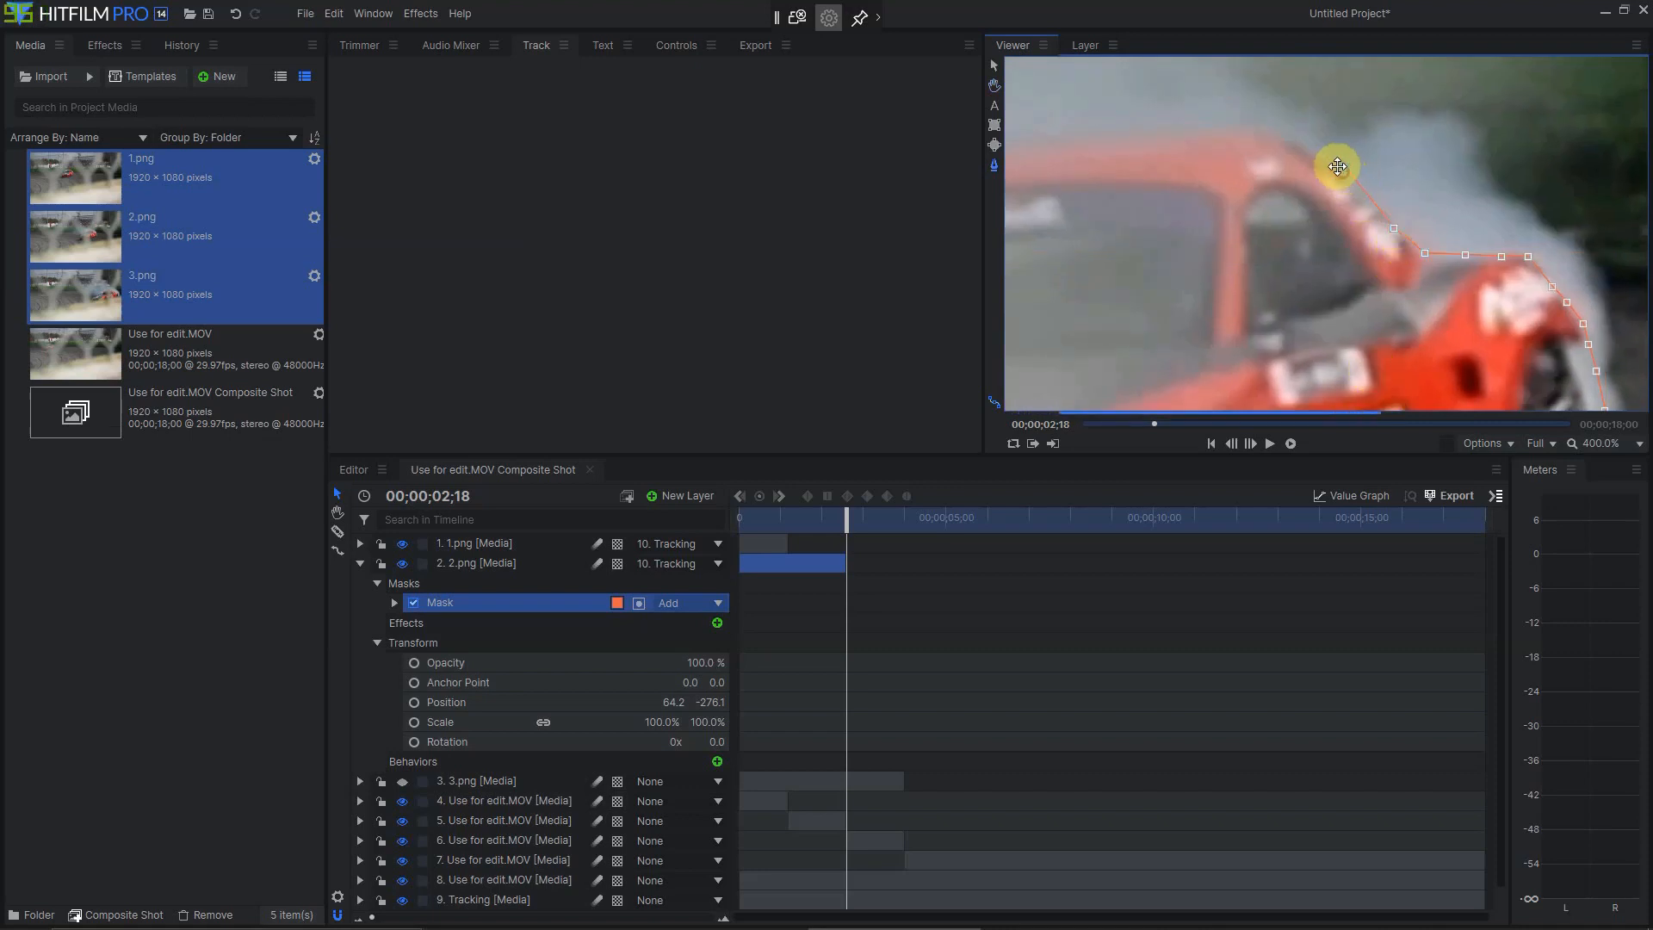
Trace the 2.png mask along the car's roof and down the windshield pillar.
click(1195, 132)
click(1059, 144)
drag(1086, 199, 1513, 148)
click(1381, 107)
click(1307, 118)
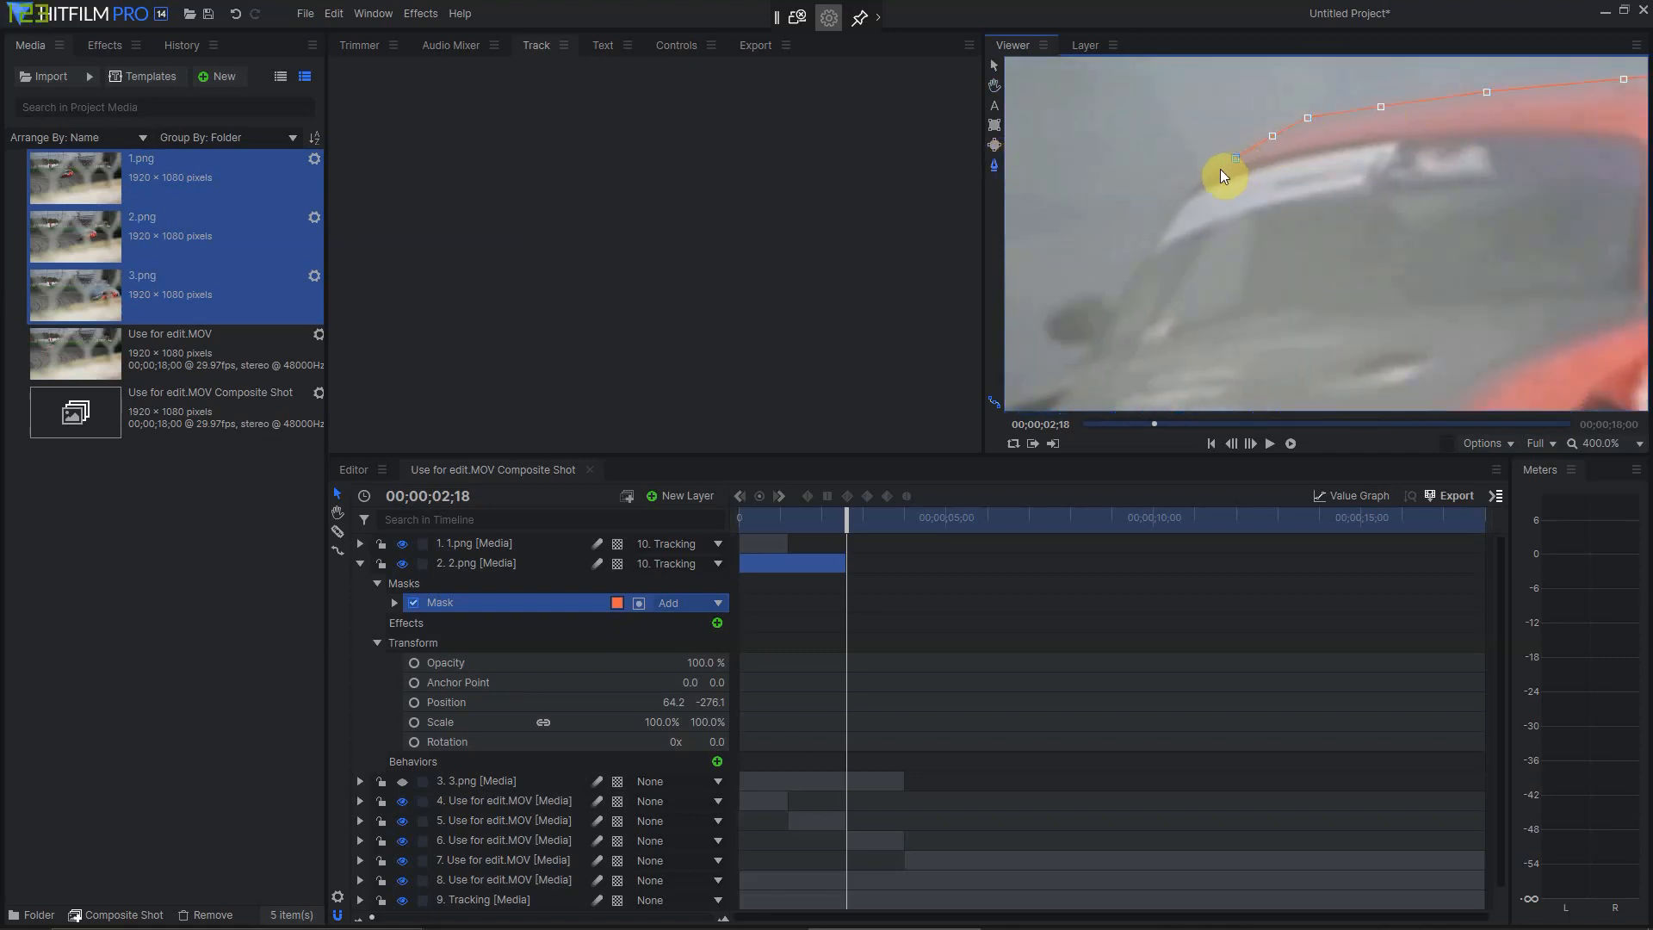
click(1128, 274)
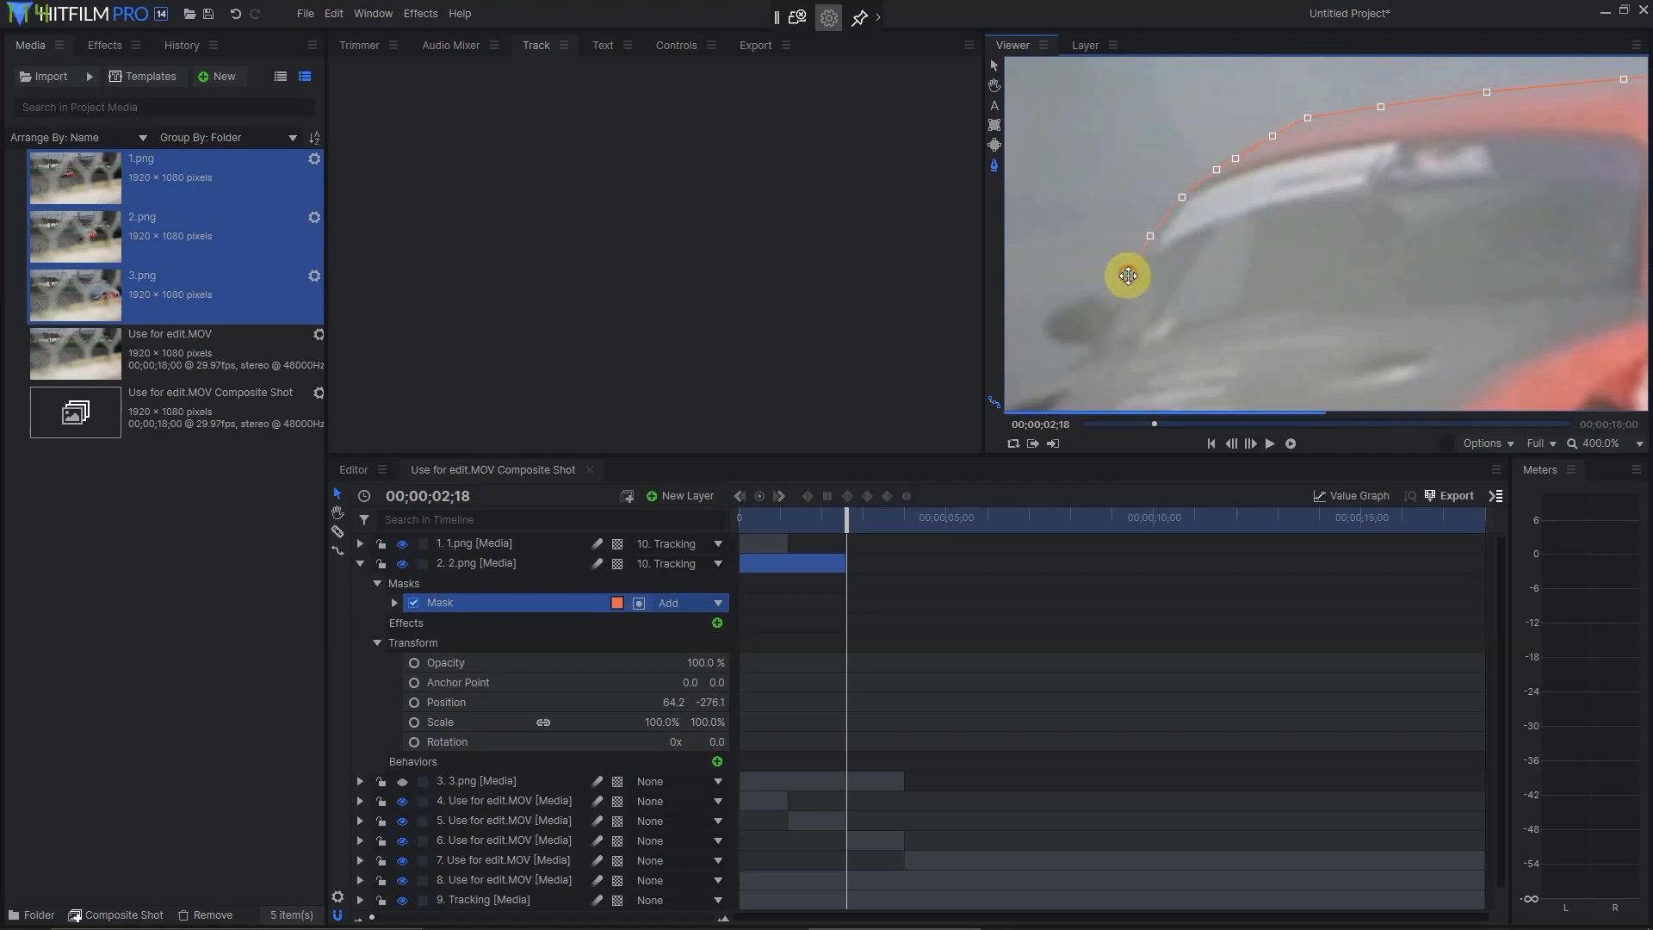
Outline the side mirror with the 2.png mask, placing points closely around it.
click(1112, 308)
click(1045, 340)
click(1071, 342)
click(1086, 351)
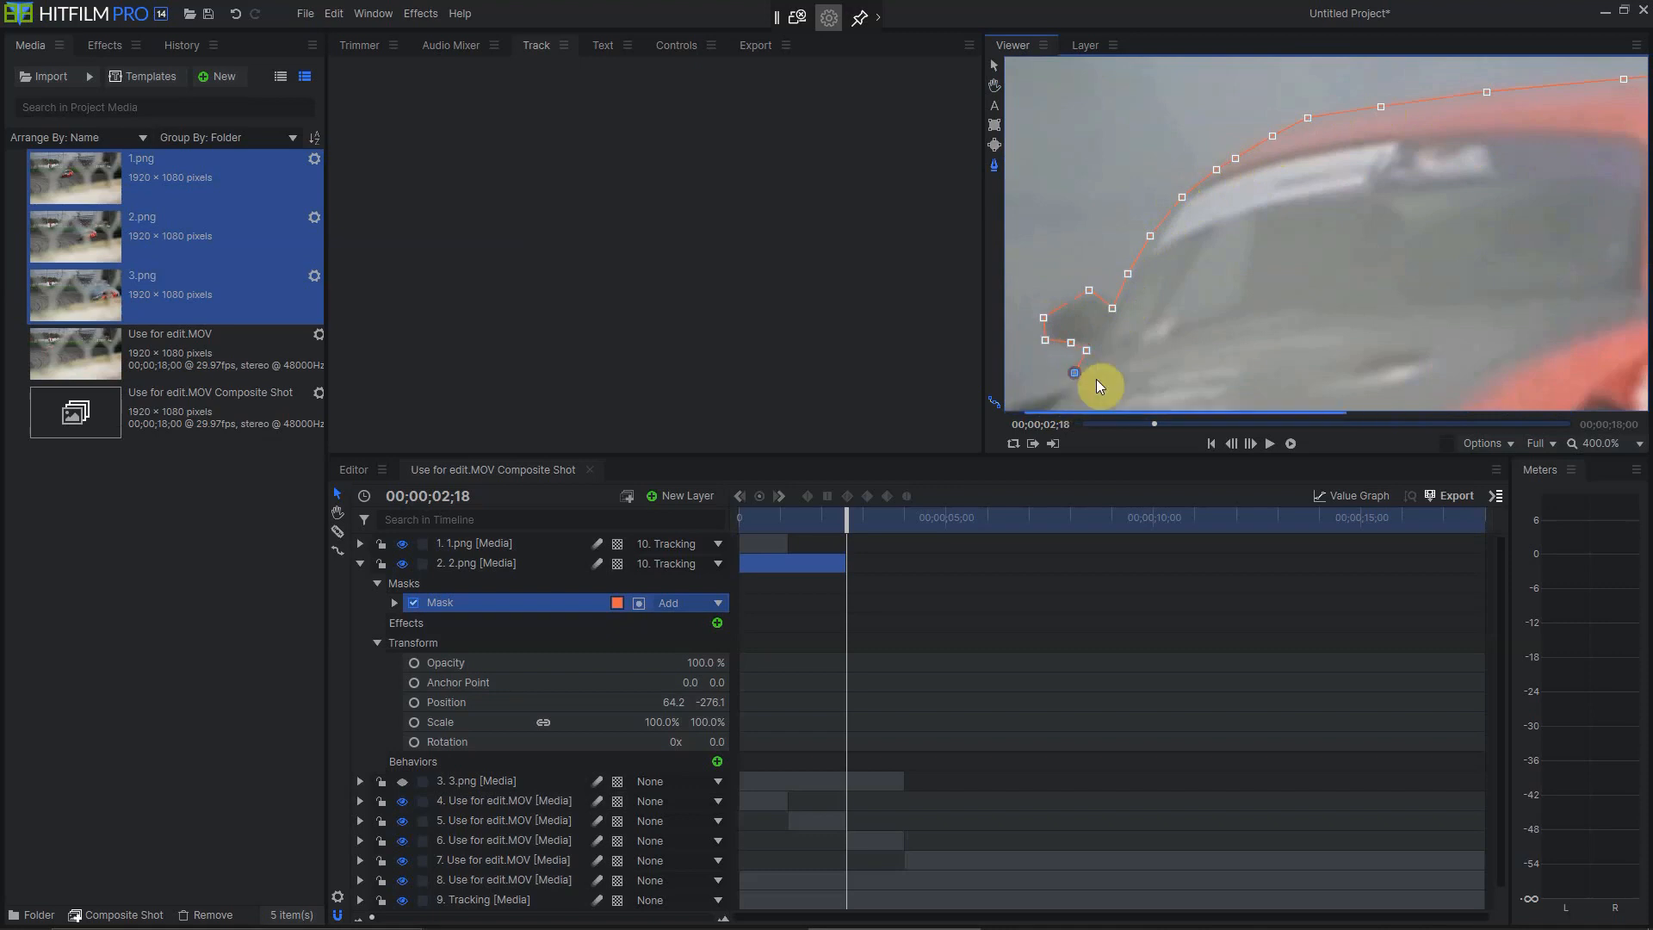
Extend the 2.png mask from the side mirror along the hood edge to the headlight.
drag(1064, 397, 1353, 232)
click(1304, 217)
click(1238, 241)
click(1198, 267)
click(1153, 309)
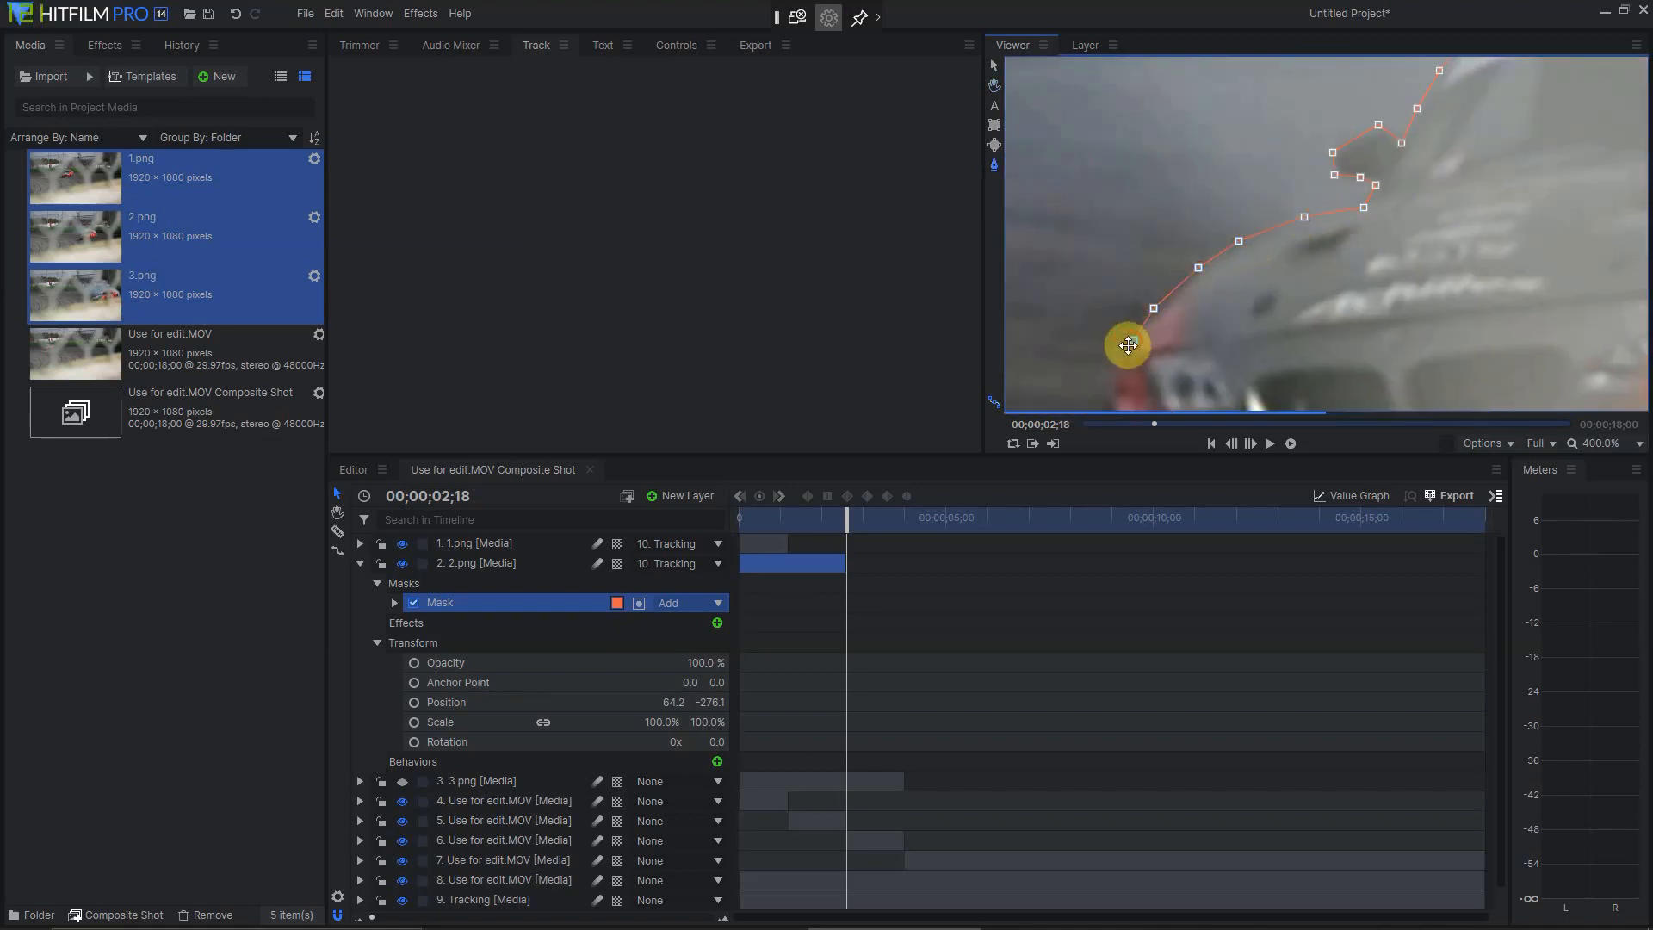
Finish the 2.png mask down the front bumper to the shadow, close the outline and collapse the layer.
drag(1122, 369, 1231, 100)
click(1222, 151)
click(1229, 172)
click(1231, 211)
click(1238, 251)
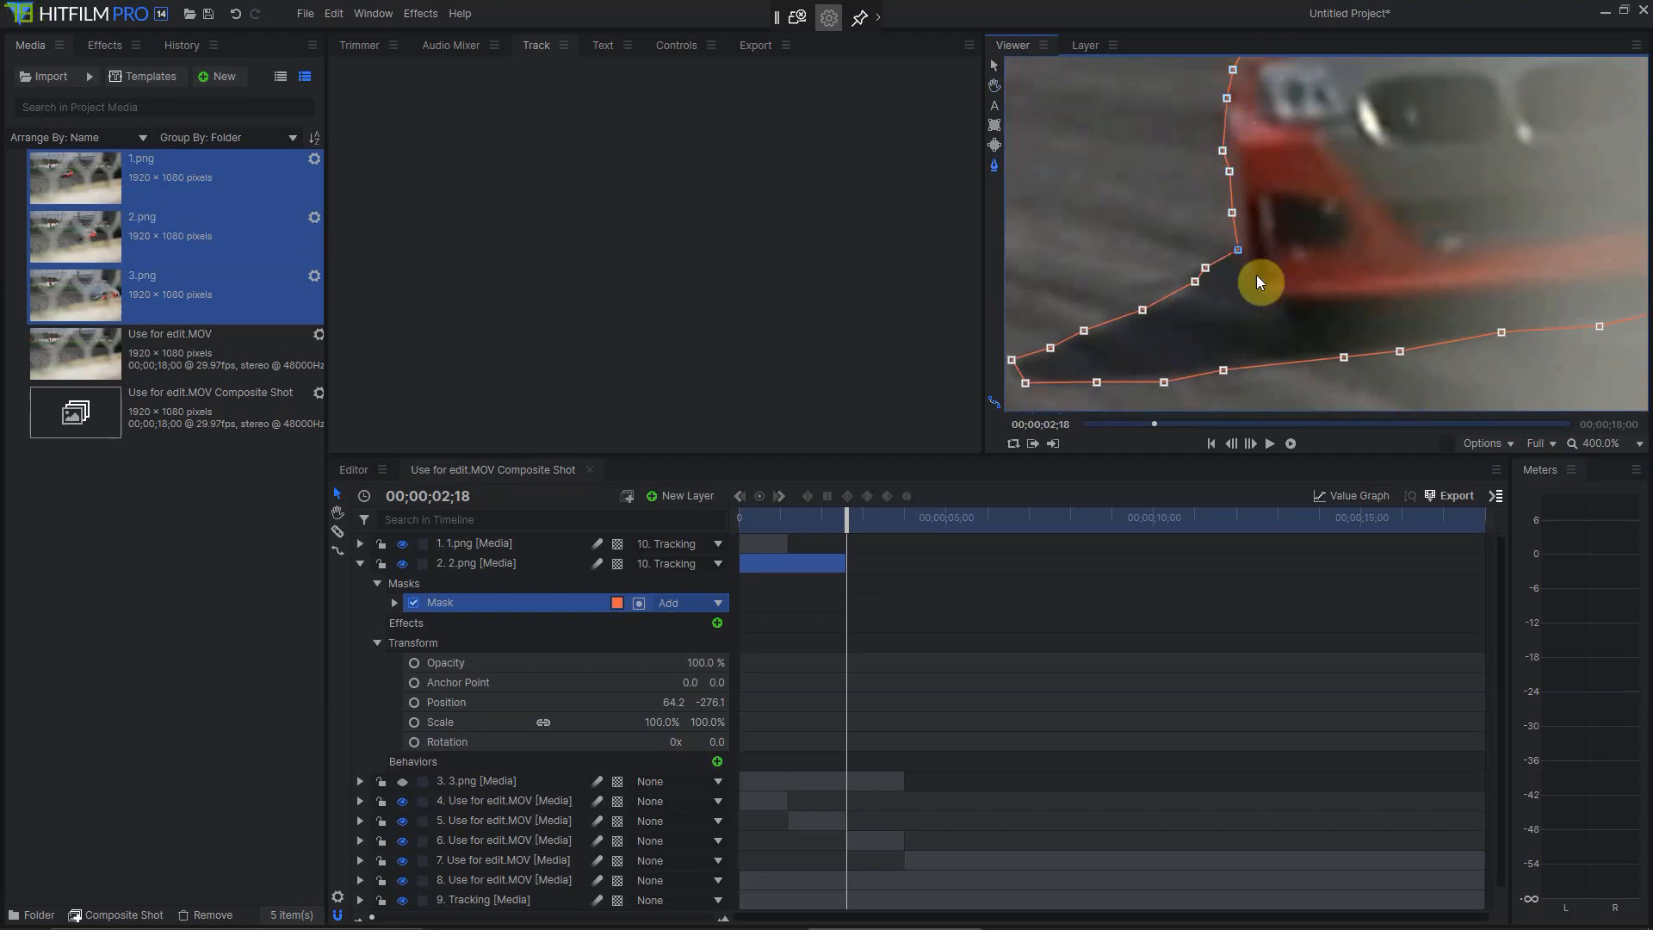
click(360, 563)
scroll(1269, 218, down, 5)
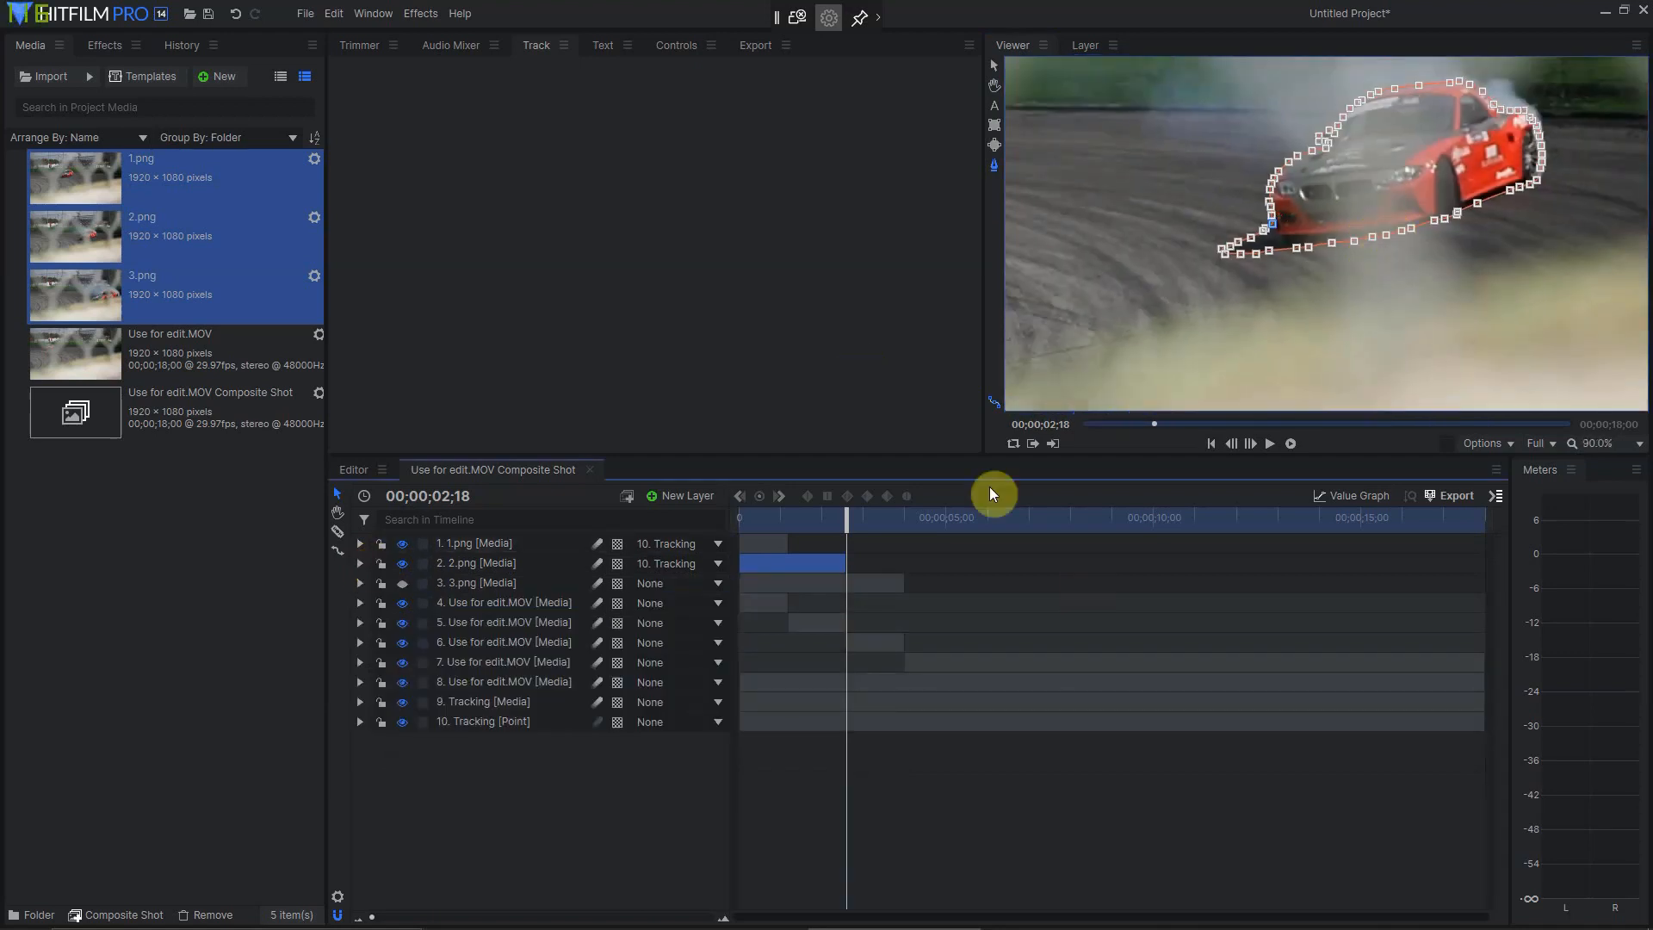
Play the composite shot from the start with the selection tool active to check the masked second car.
click(995, 68)
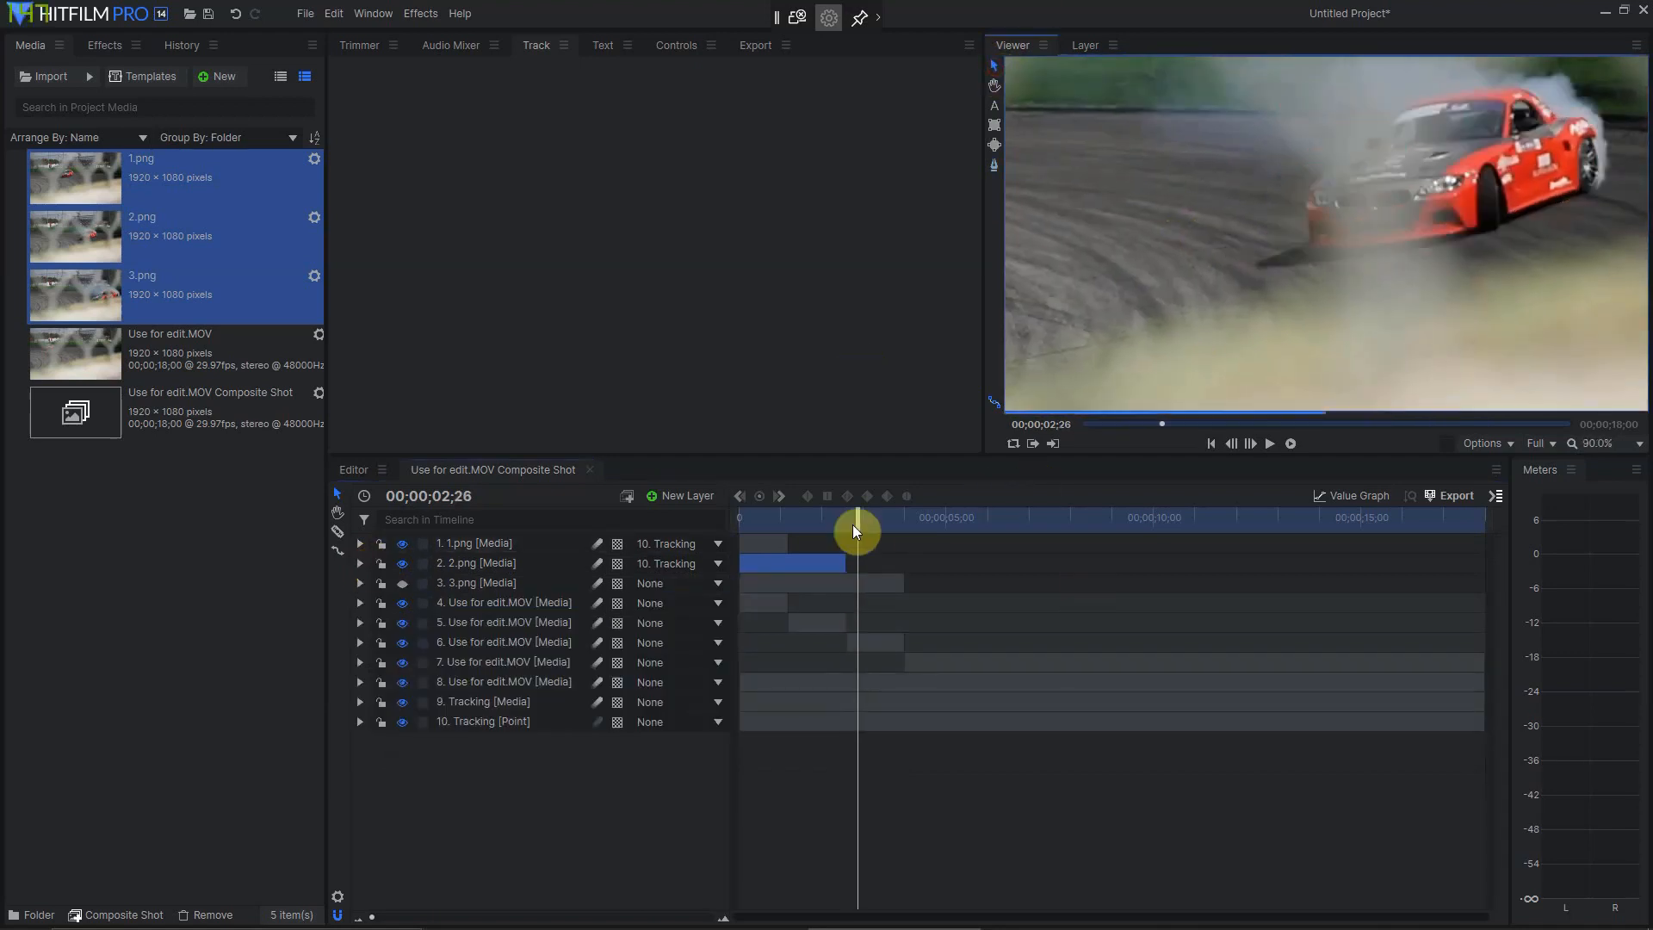
drag(845, 516, 735, 513)
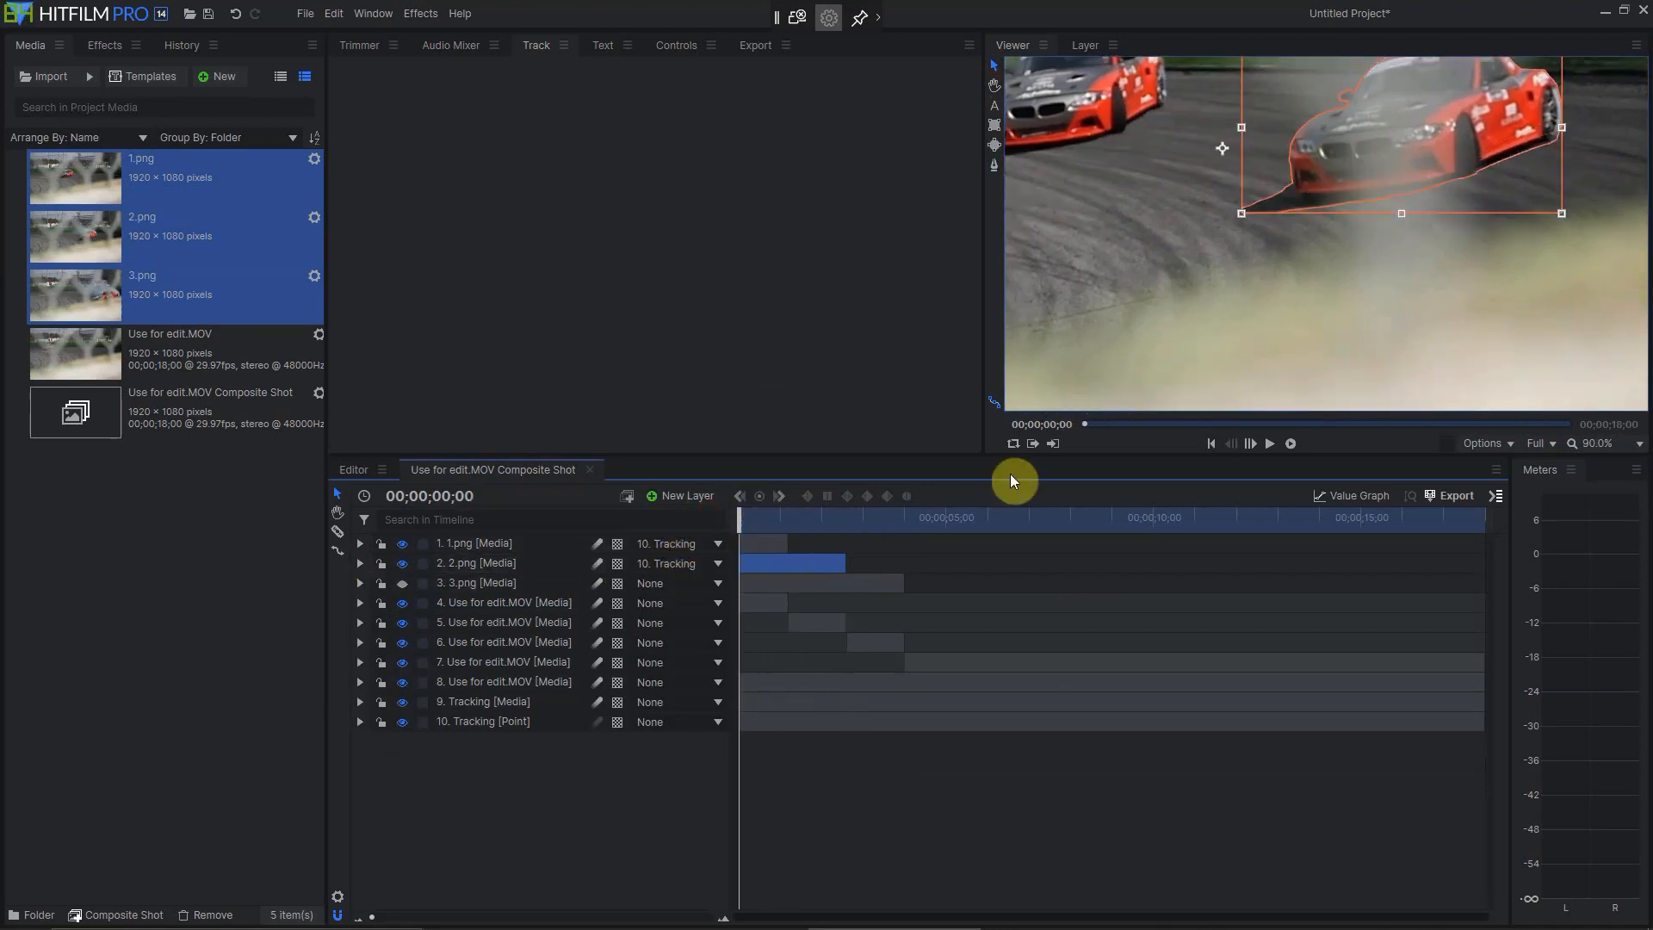
scroll(1376, 184, down, 3)
key(space)
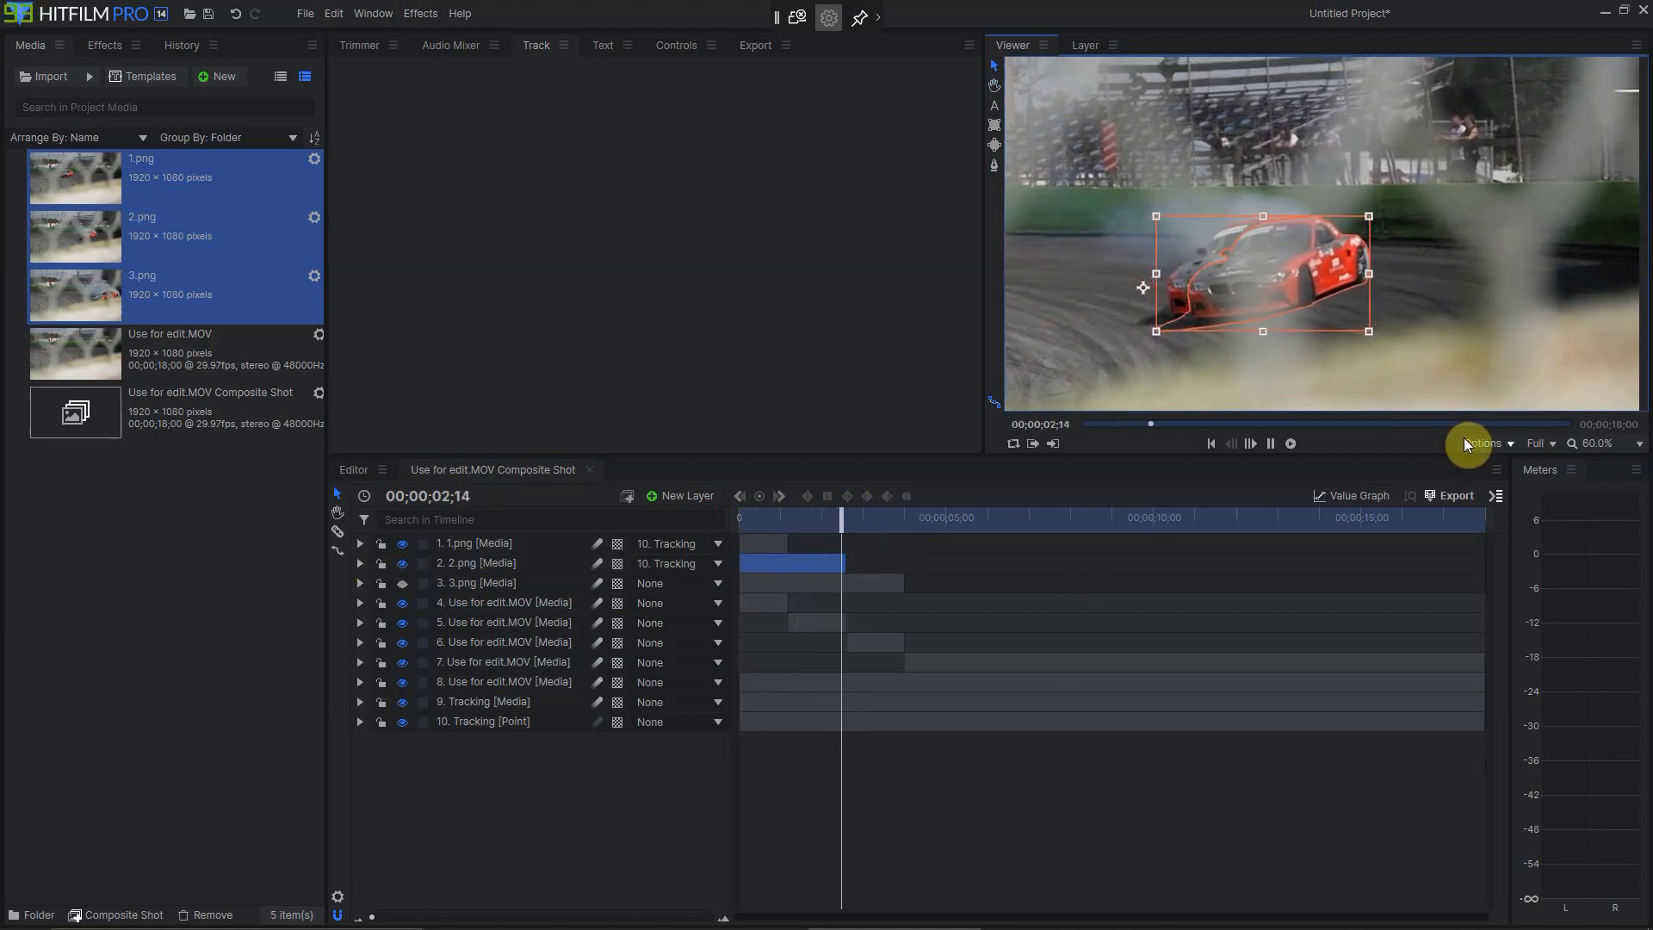
key(space)
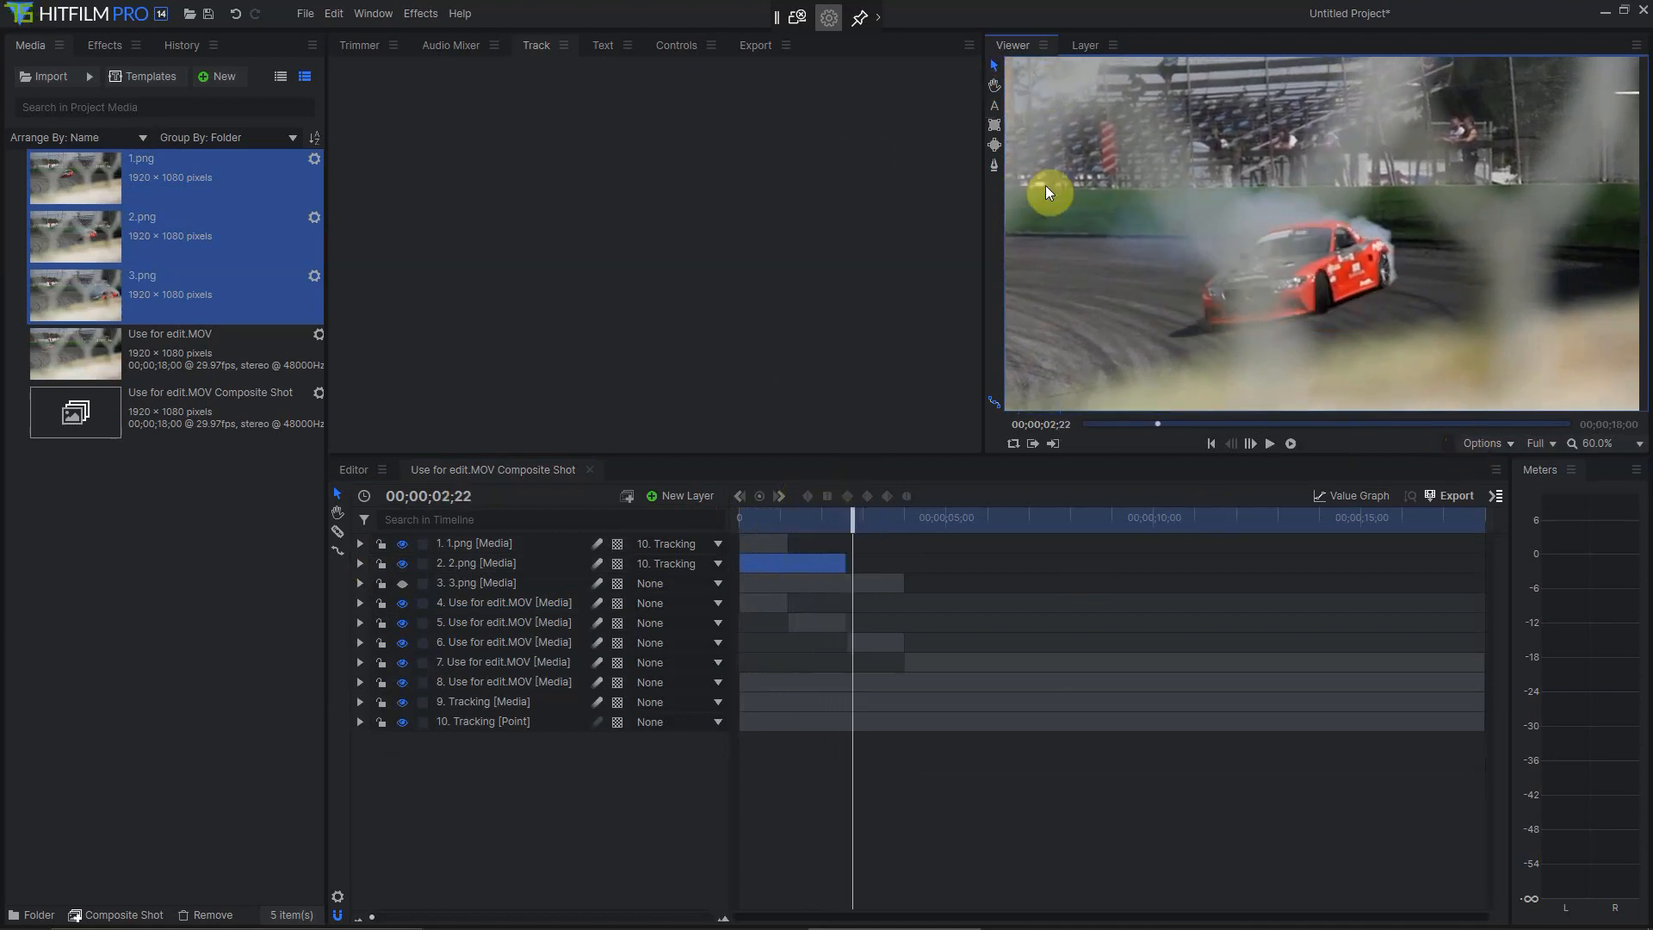
click(1048, 193)
Replay the section up to about three seconds several times to review the frozen first and second cars.
drag(853, 518, 785, 516)
key(space)
key(space)
key(space)
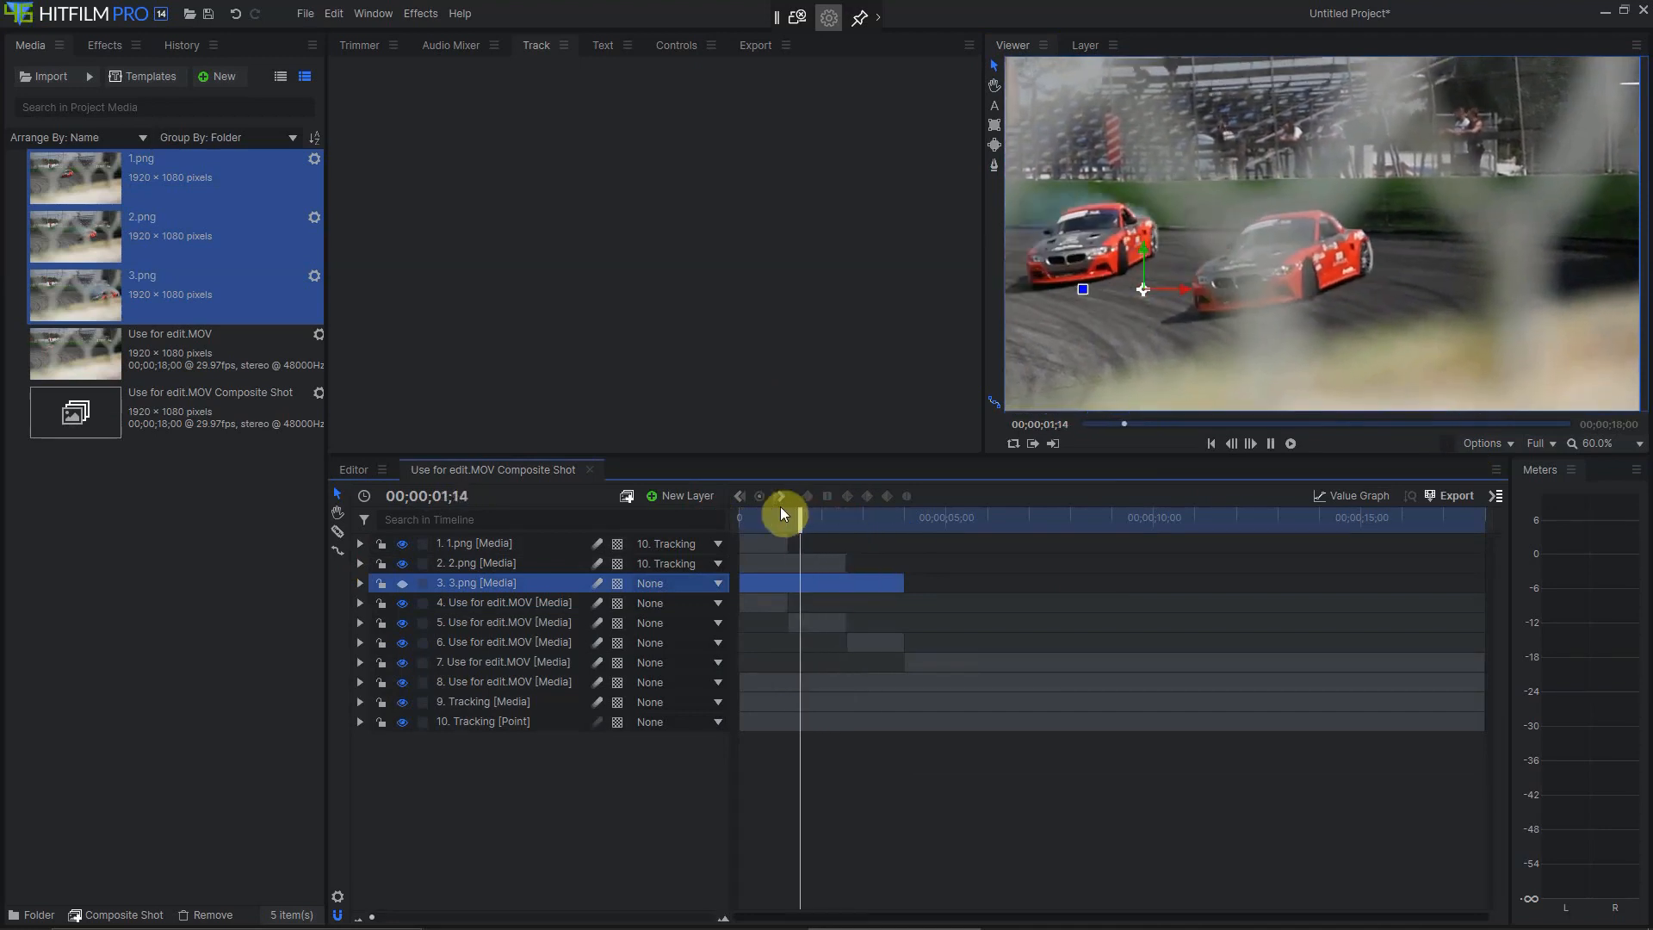
key(space)
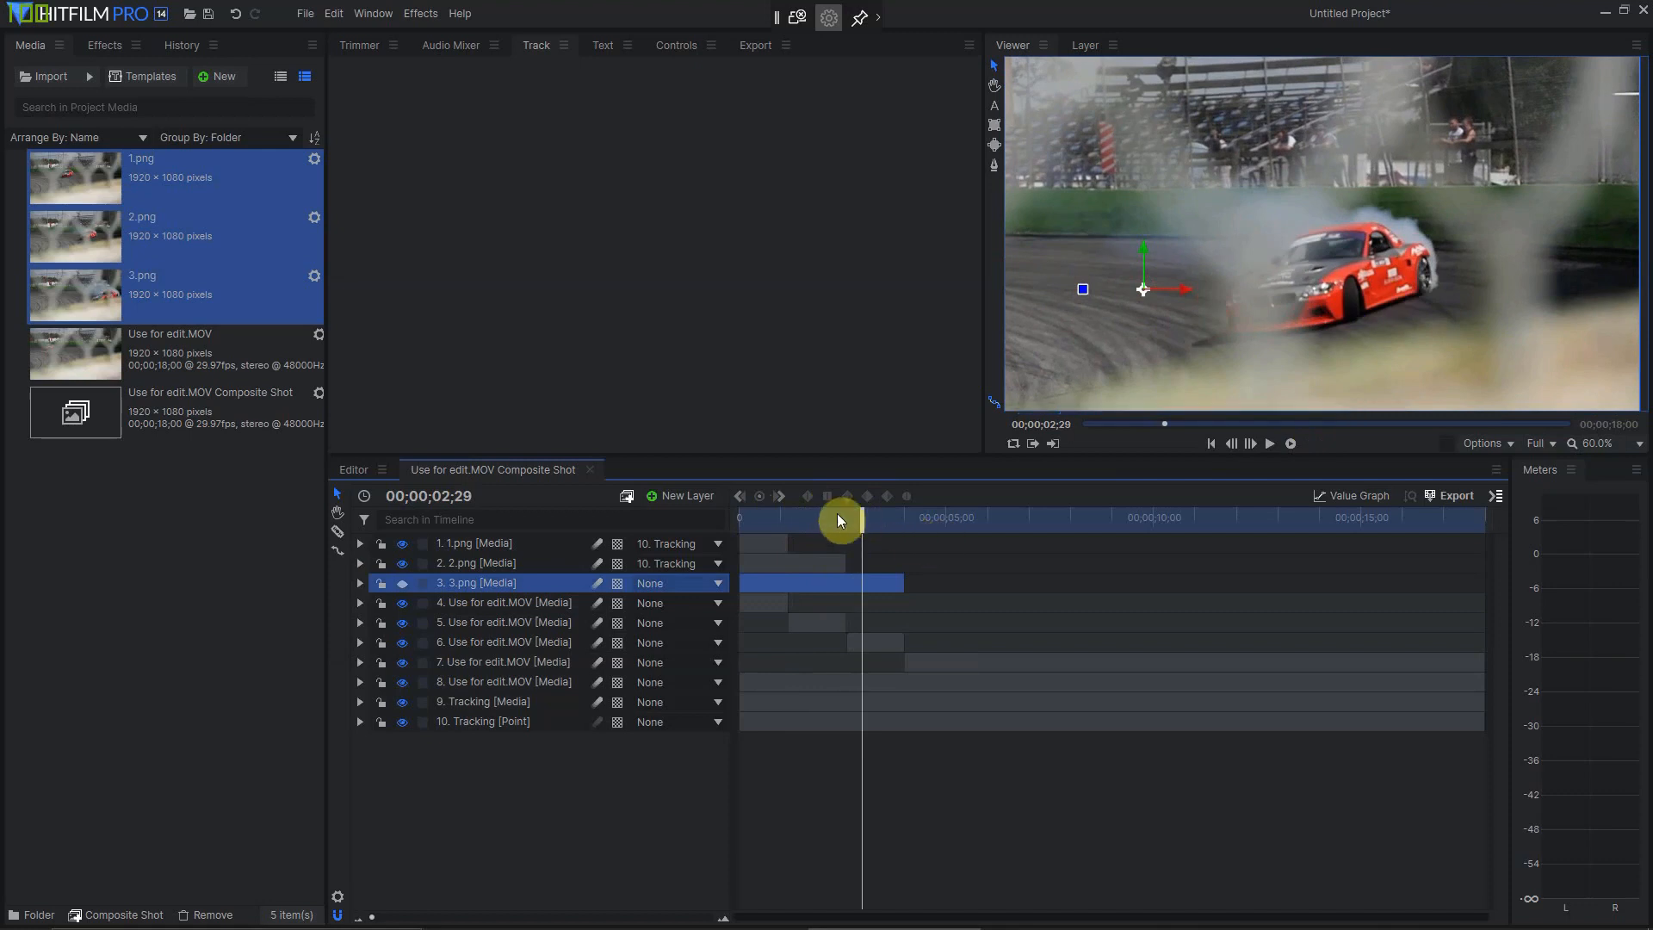
drag(862, 511, 825, 515)
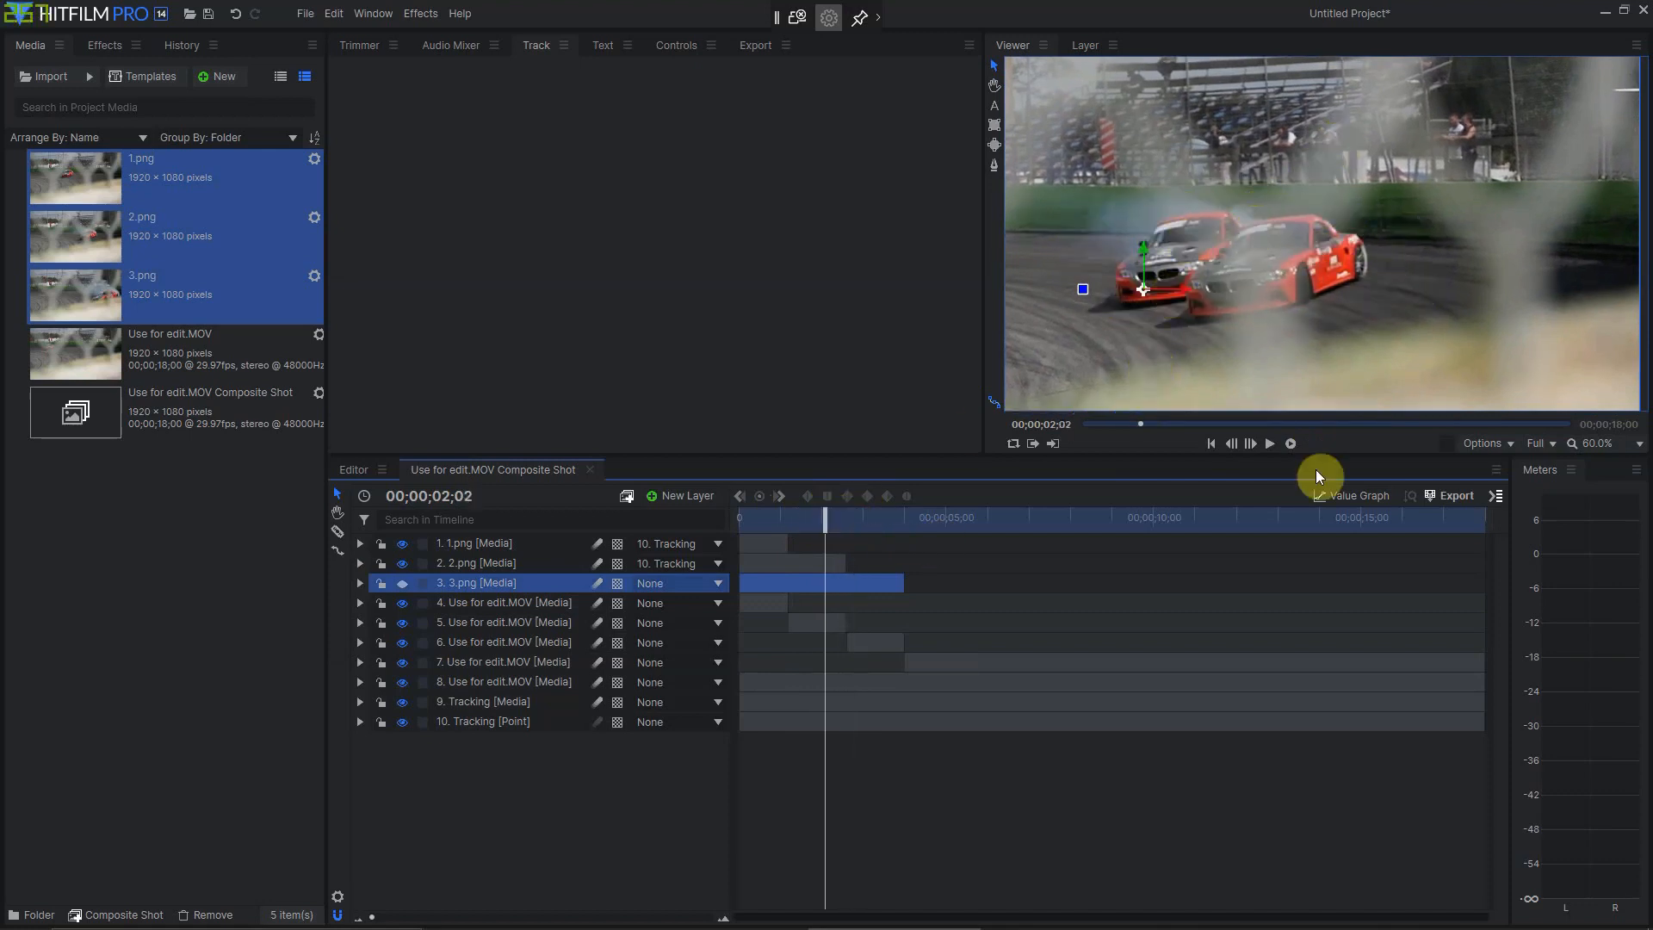
key(space)
key(space)
mouse_move(860, 515)
mouse_down()
mouse_move(815, 505)
mouse_move(834, 509)
mouse_up()
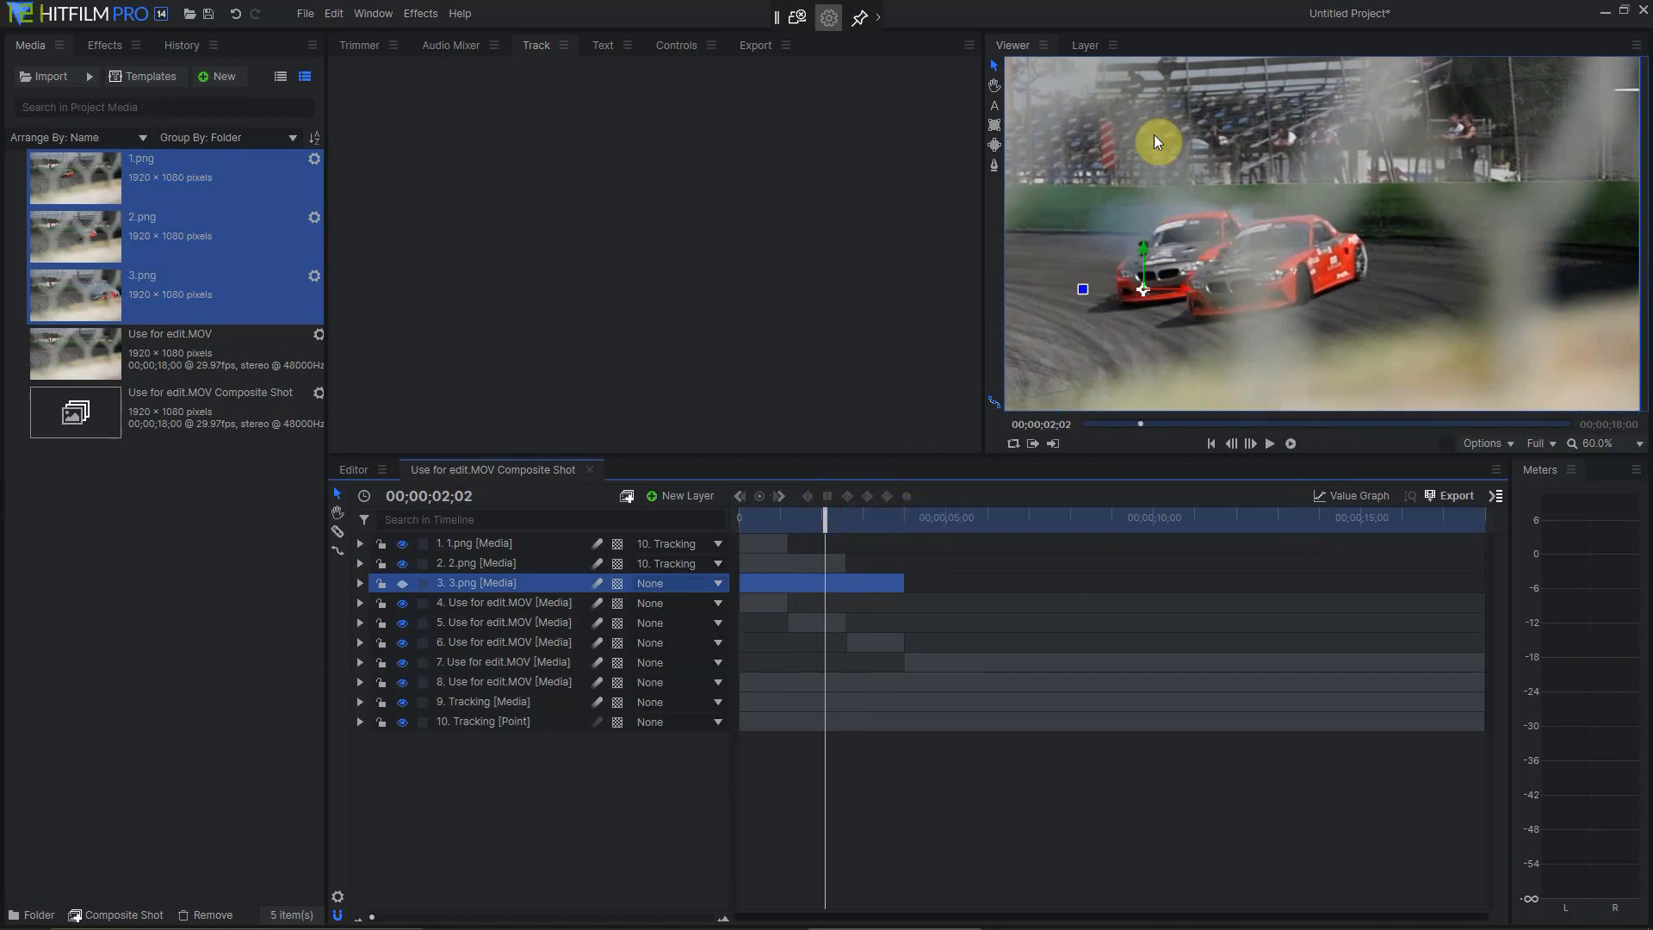
drag(827, 517, 749, 516)
key(space)
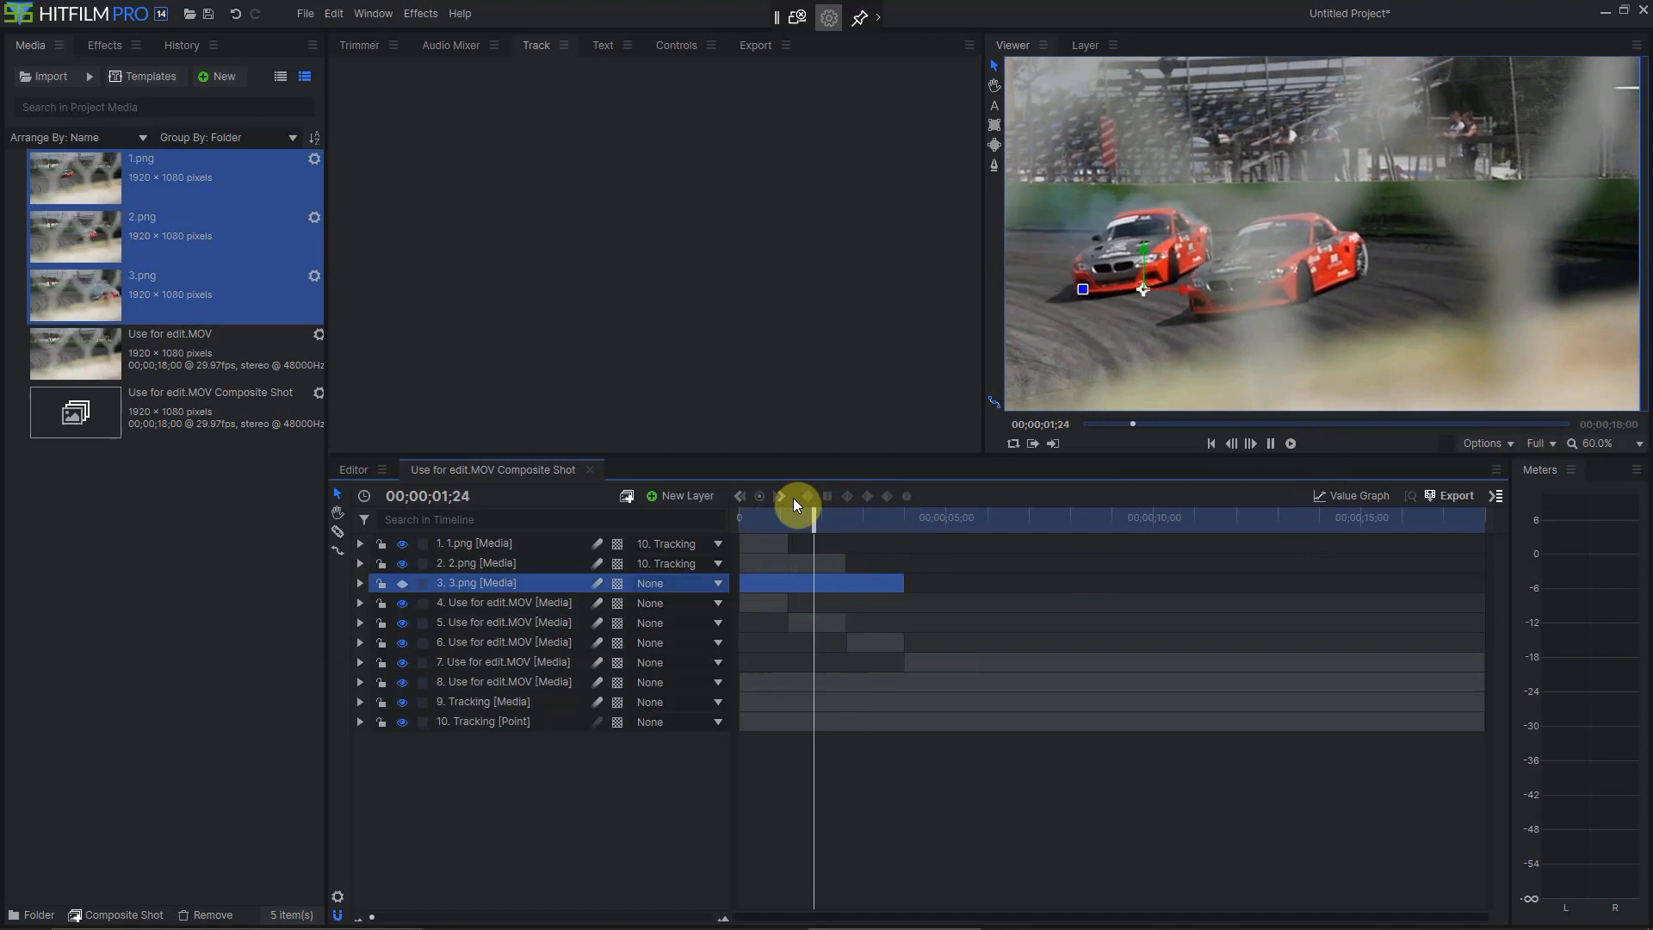
key(space)
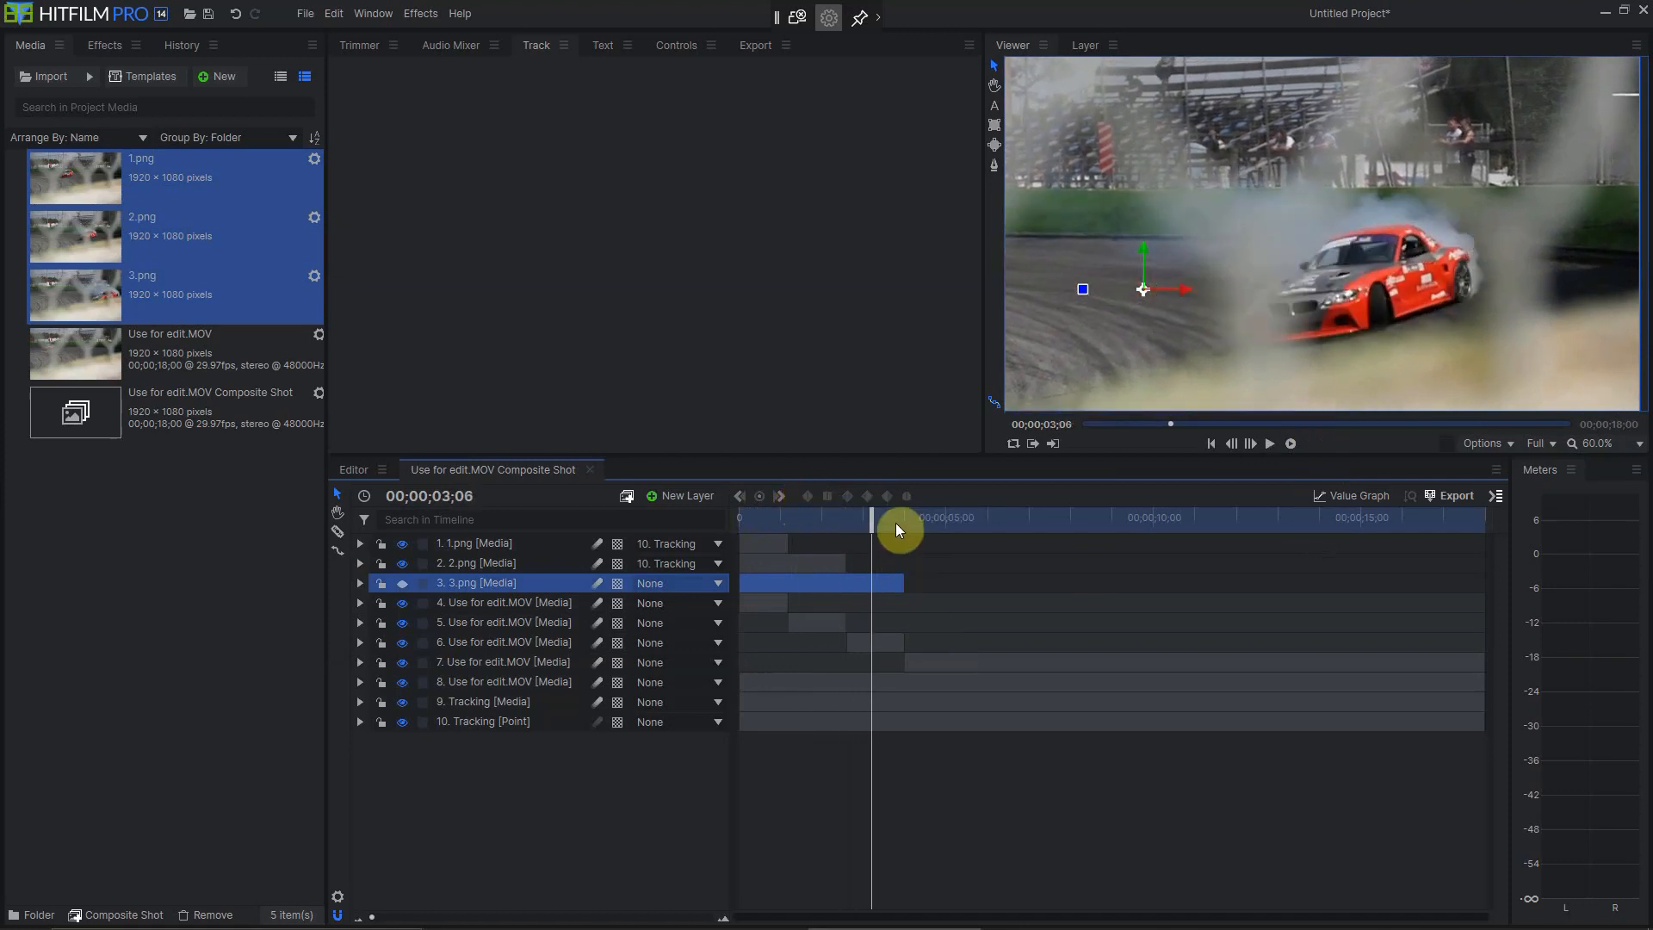
Show layer 3.png, parent it to 10. Tracking, and start its mask around the front bumper at 00;00;03;27.
drag(874, 517, 899, 516)
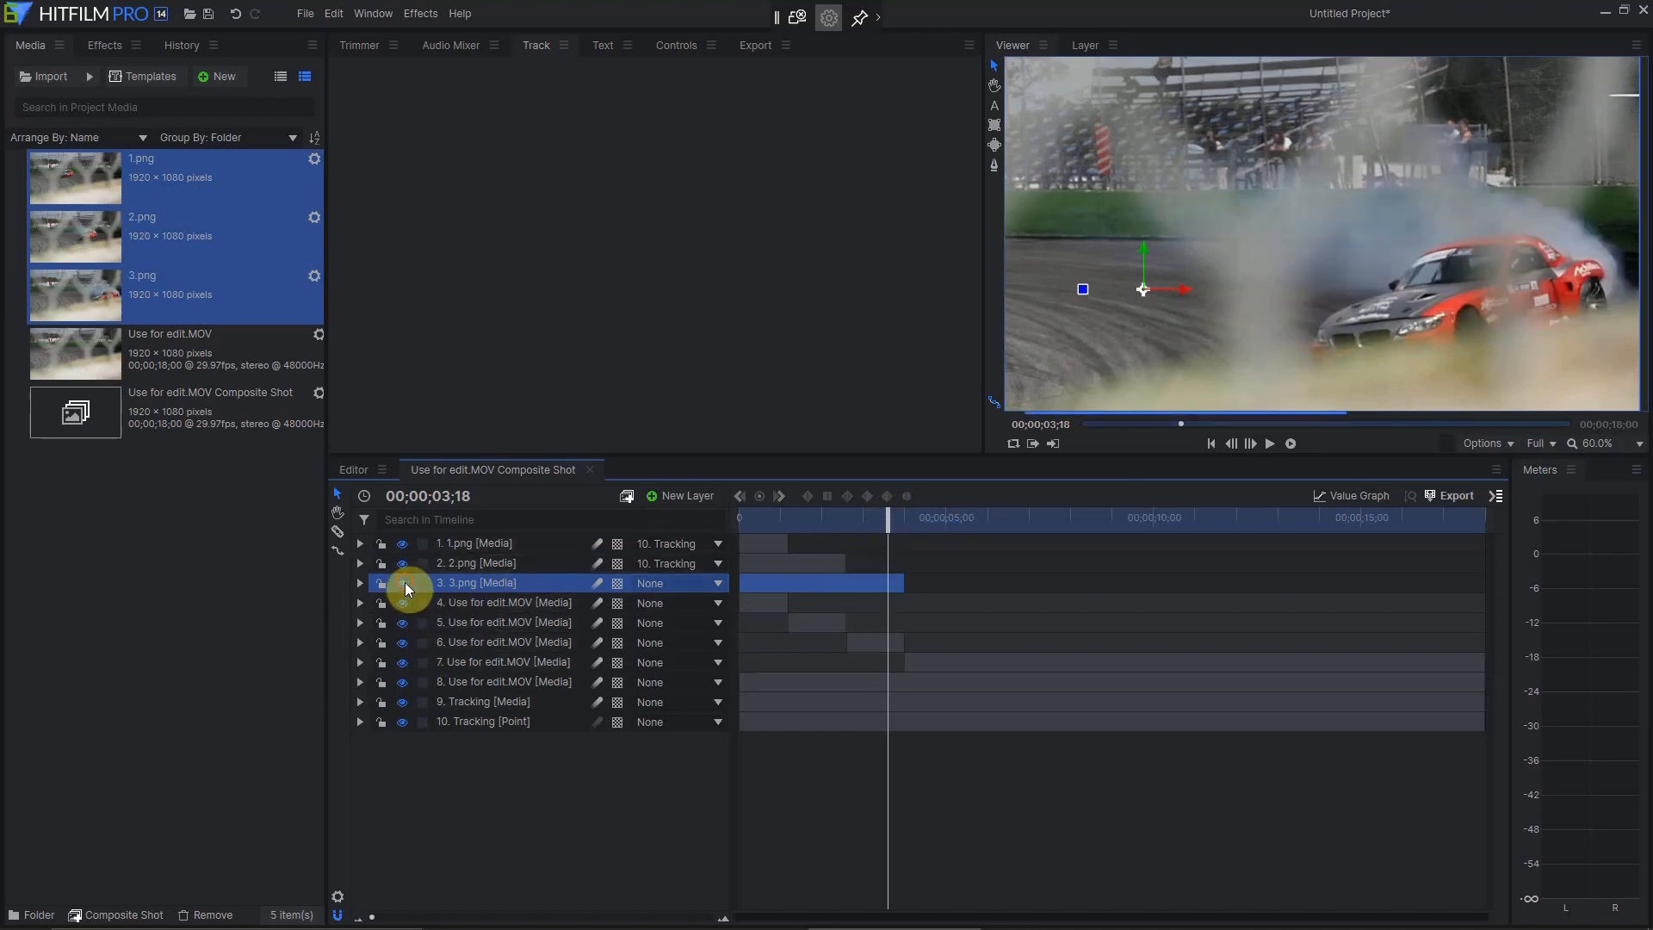
click(904, 516)
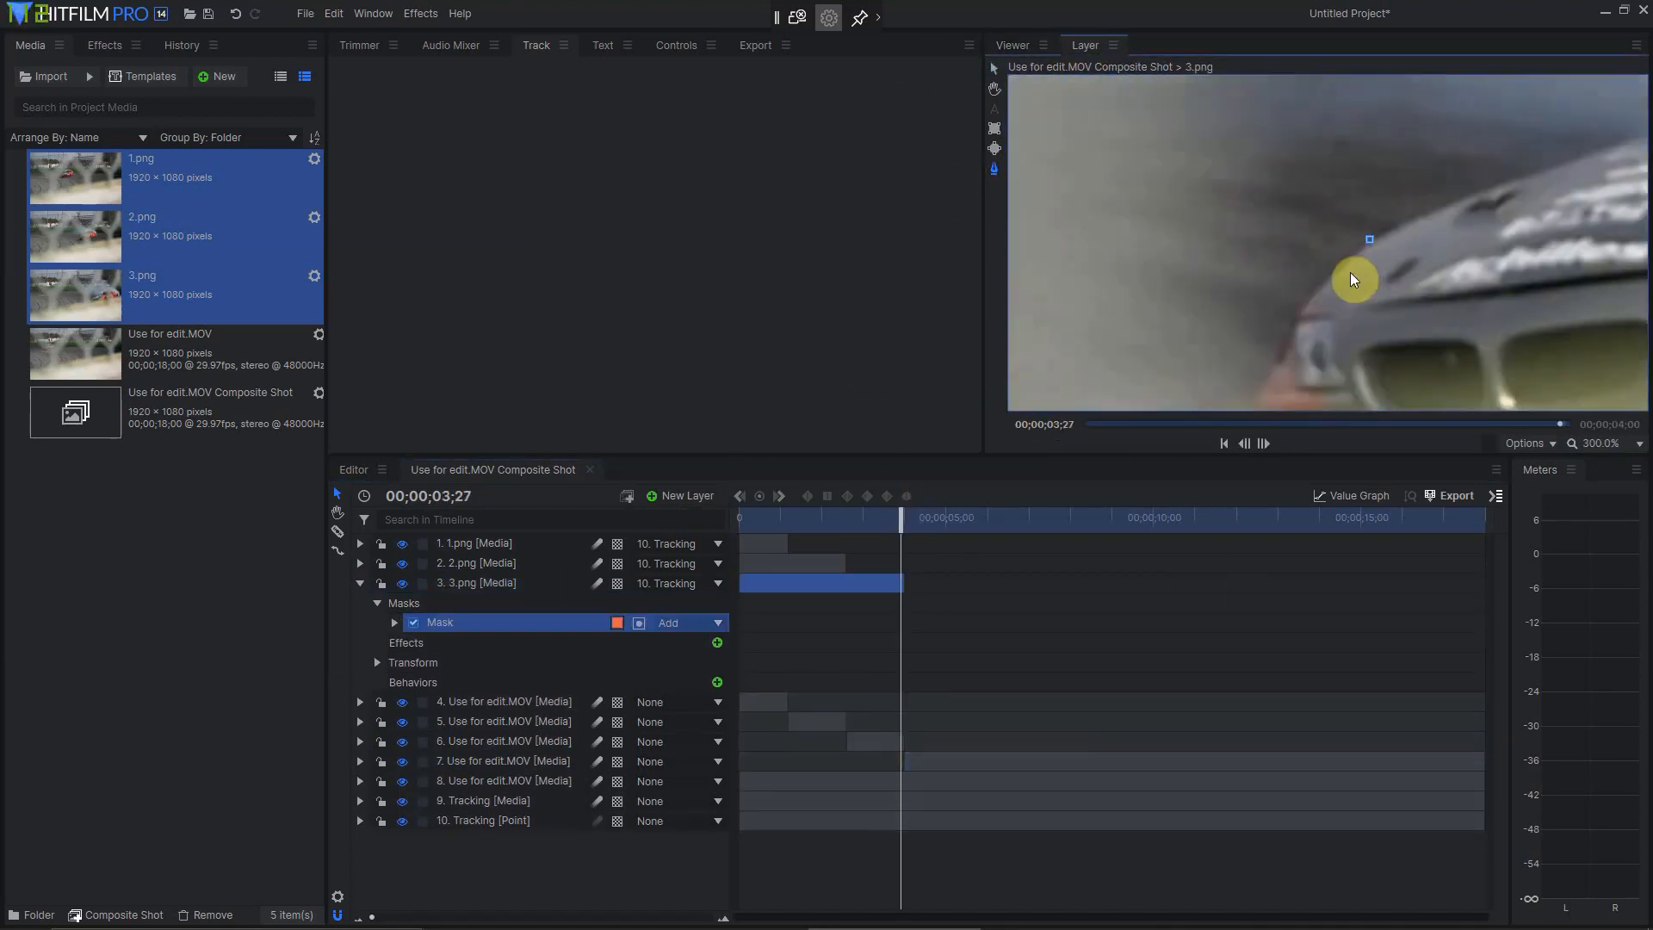
click(1246, 215)
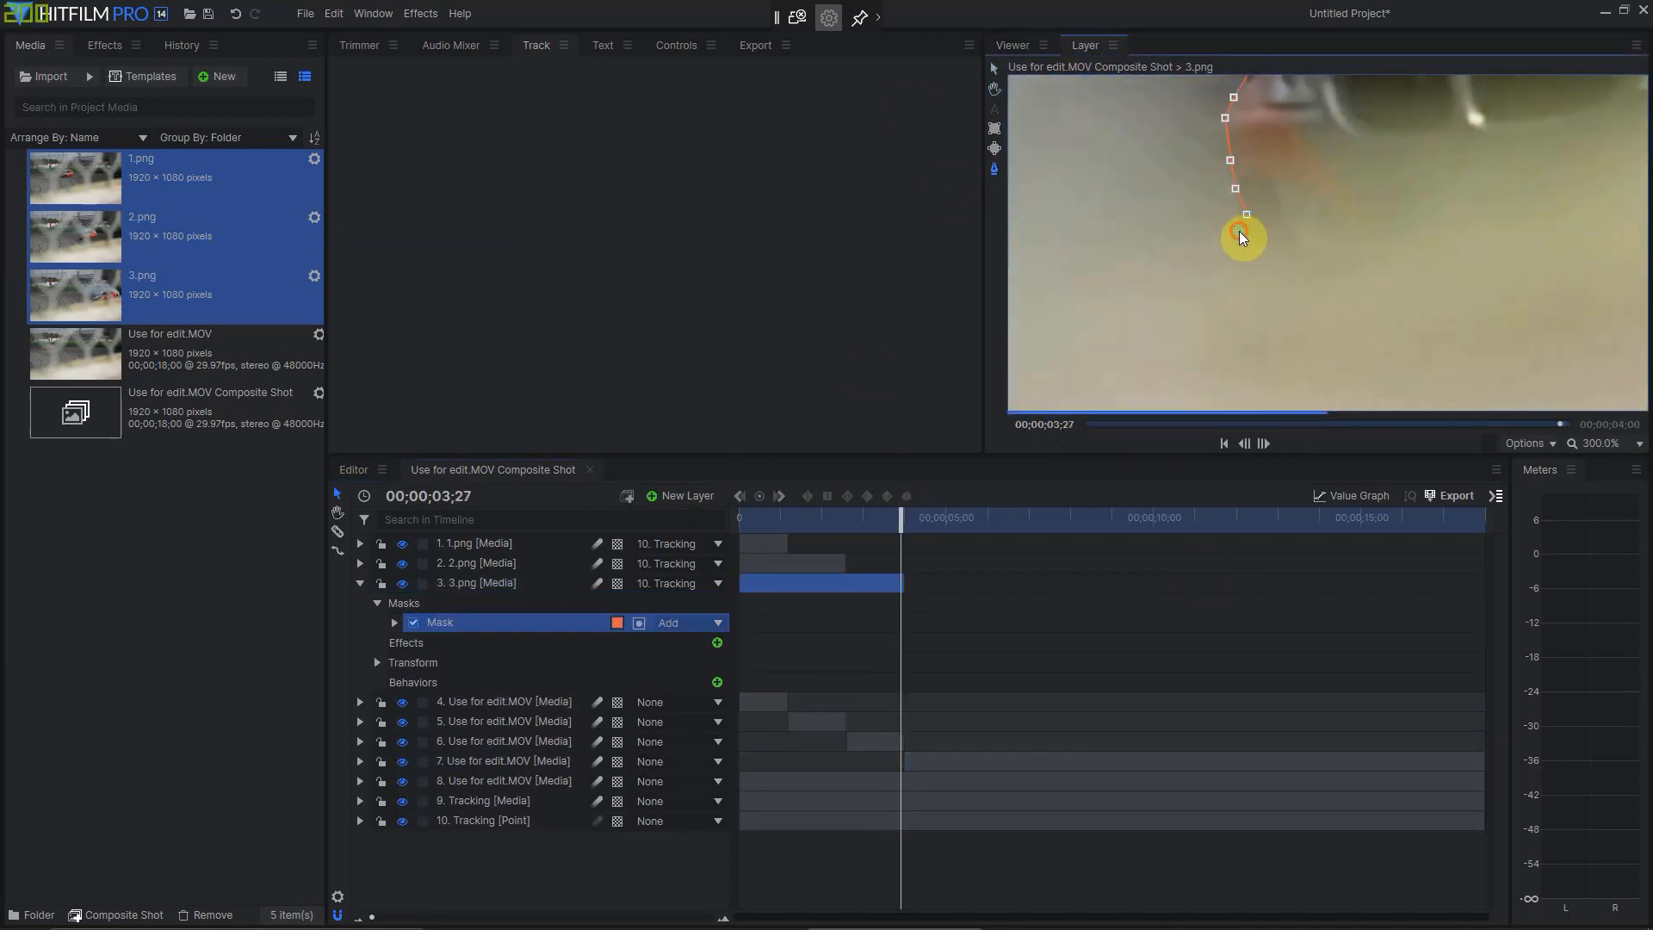
click(1267, 248)
click(1310, 248)
Continue the 3.png mask along the car's lower edge from the front bumper towards the rear wheel.
scroll(1438, 263, down, 4)
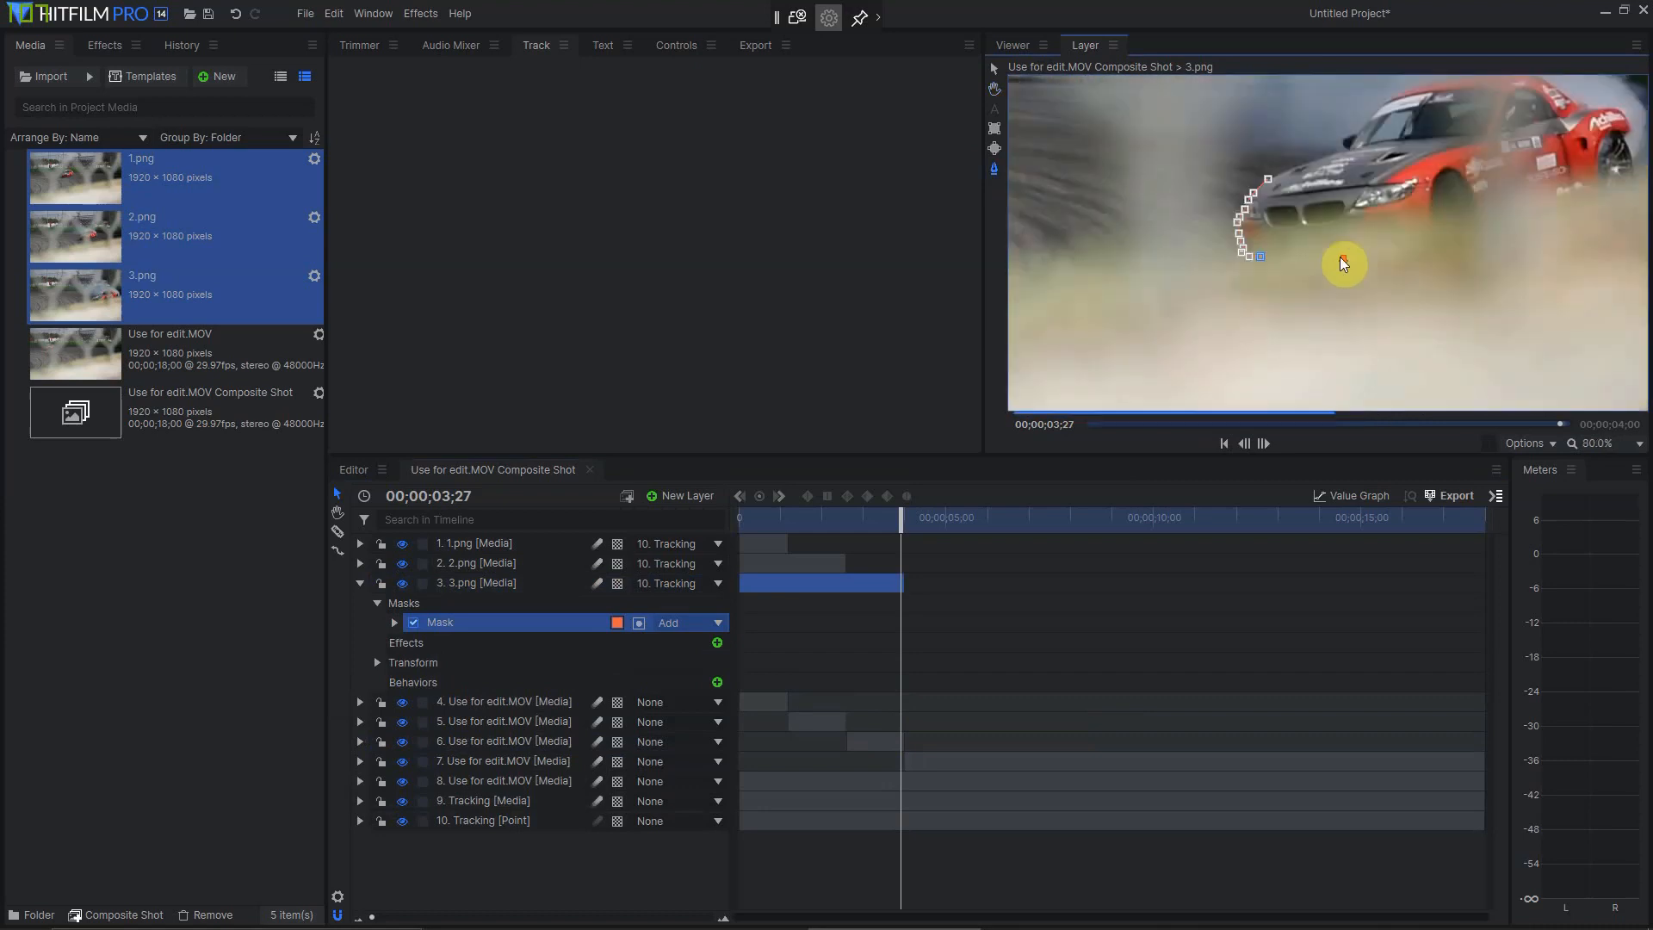
scroll(1339, 260, up, 3)
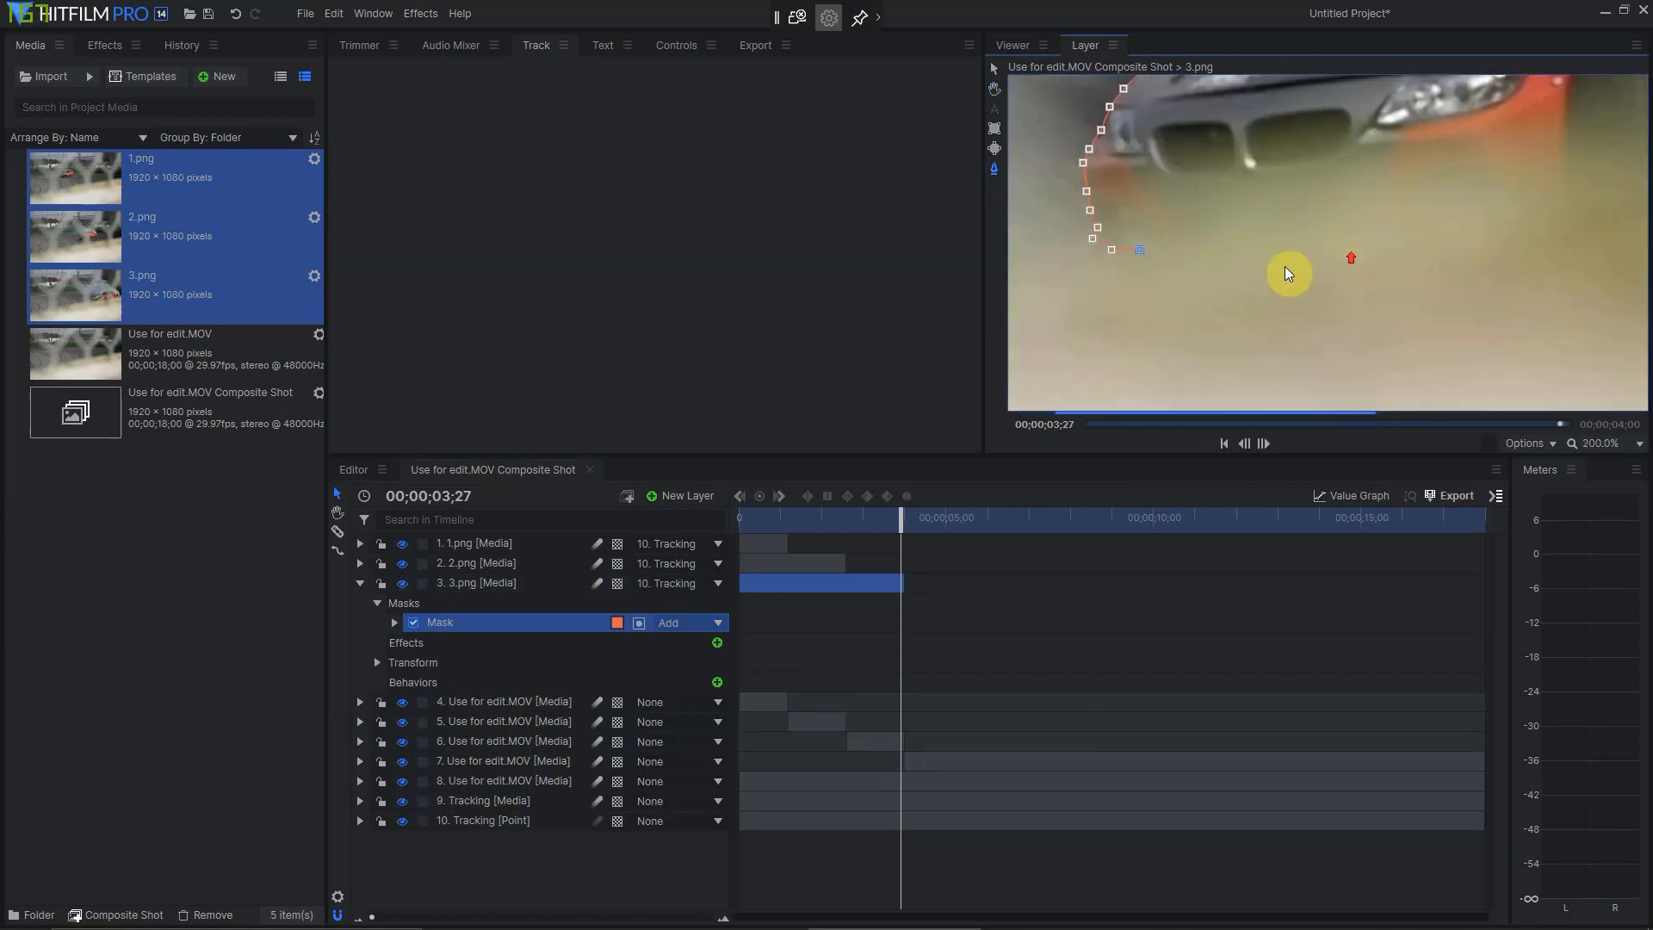
click(1231, 266)
click(1413, 244)
click(1501, 224)
drag(1598, 216, 1270, 280)
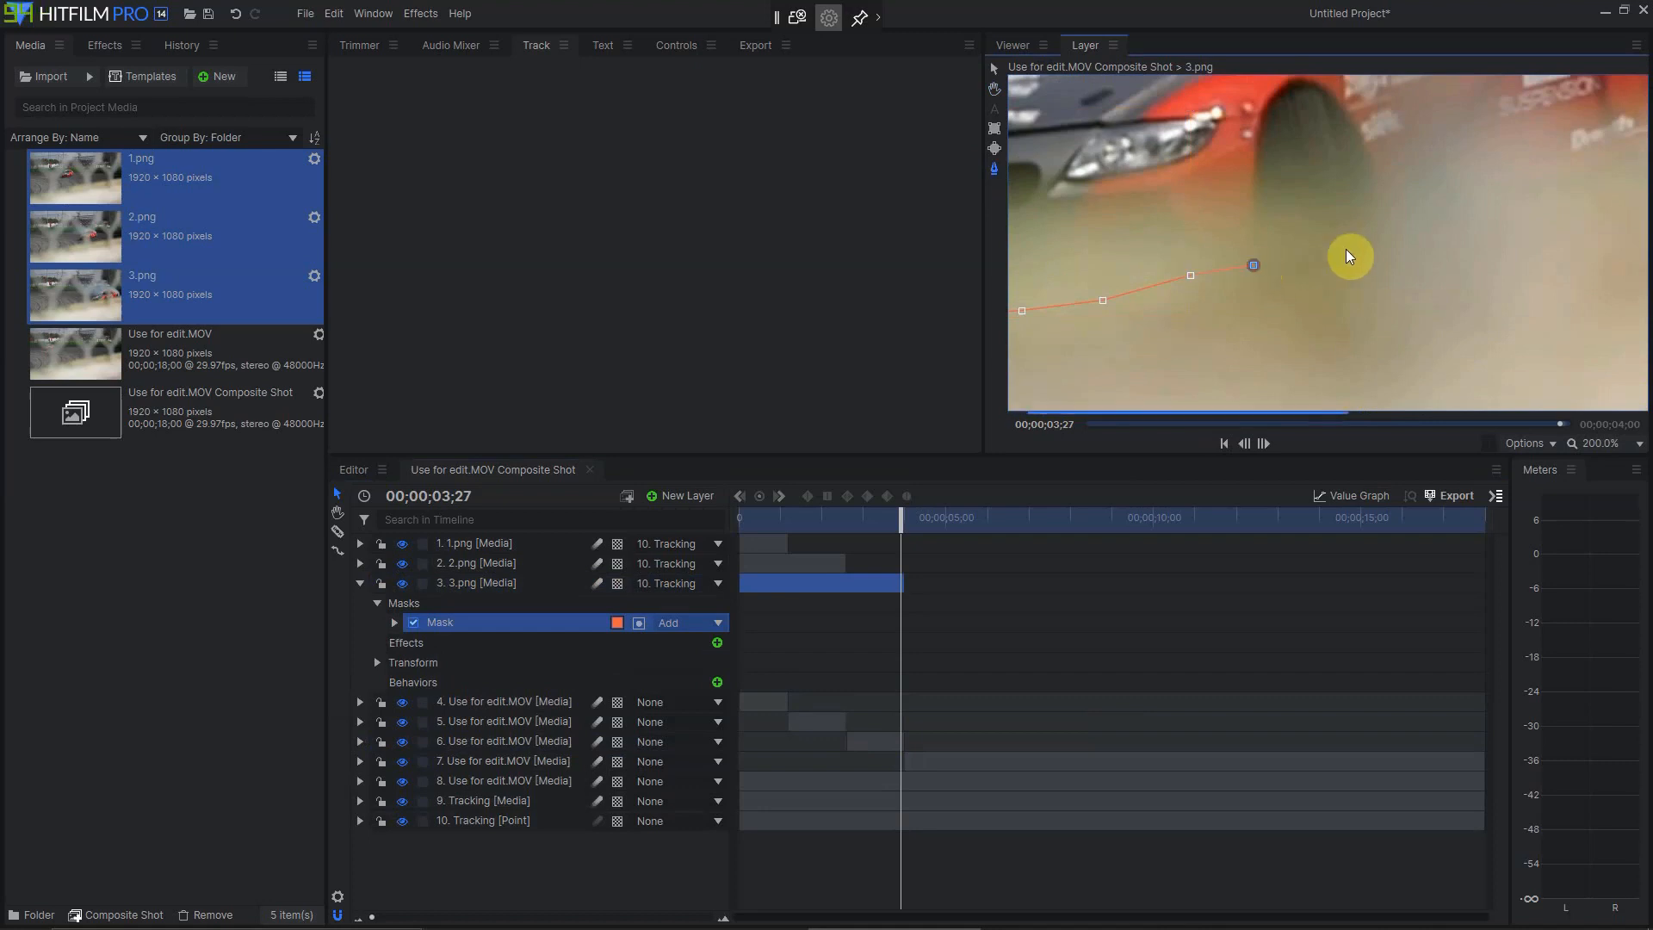
drag(1503, 223, 1173, 318)
click(1202, 297)
click(1261, 283)
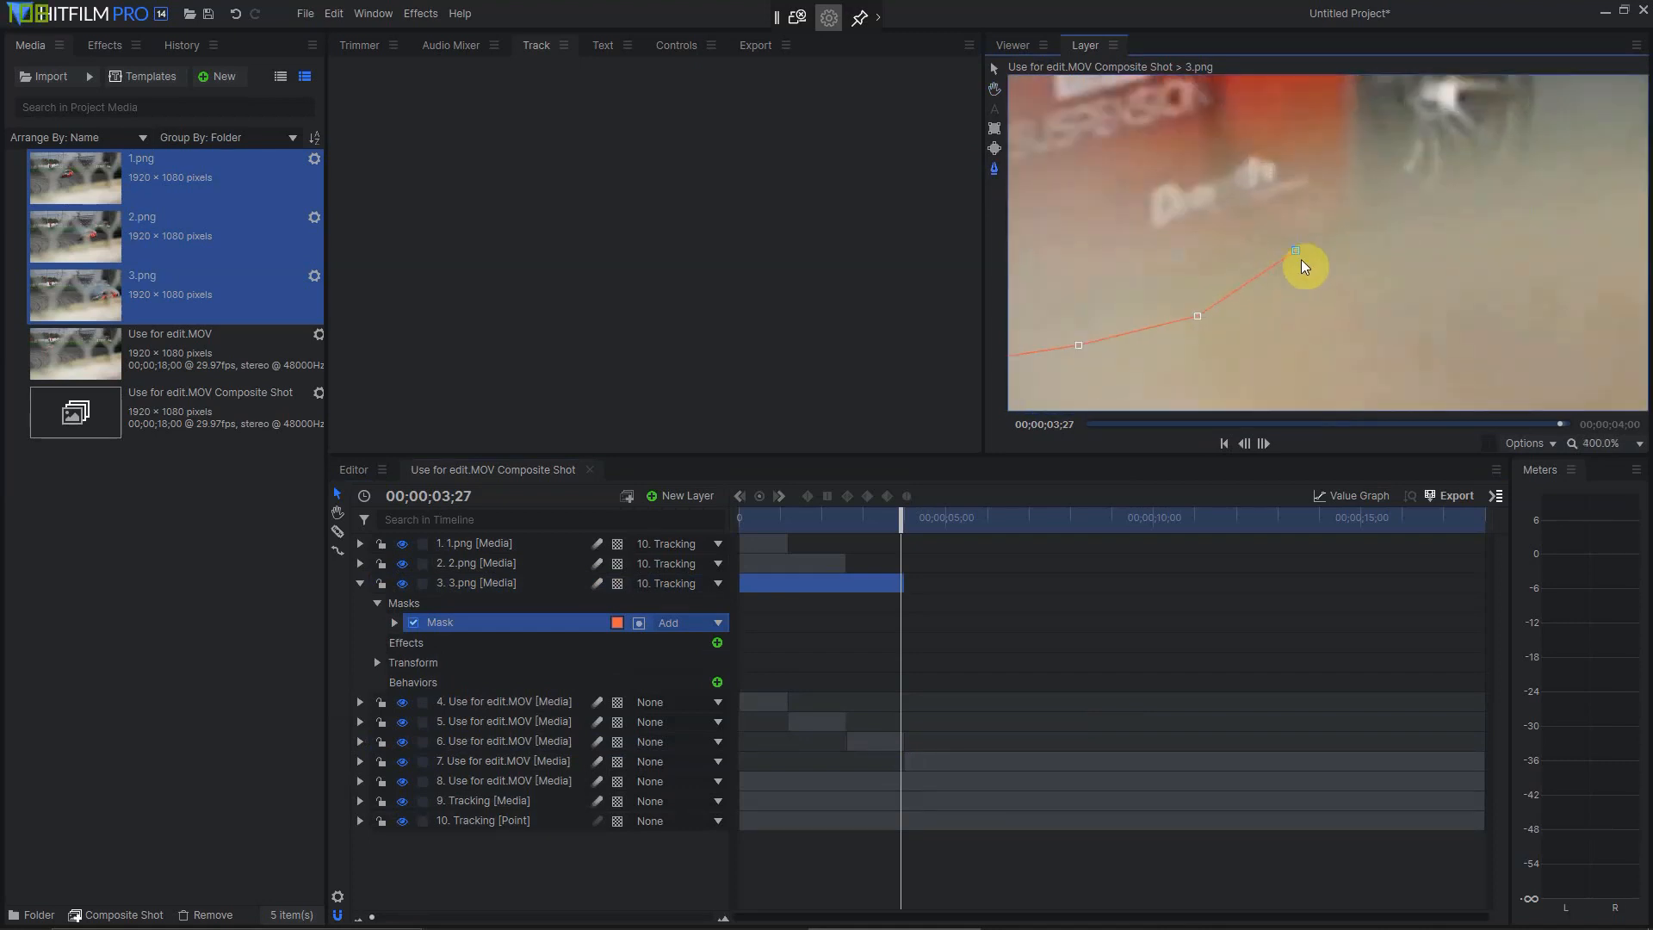
Trace the 3.png mask under the rear wheel and up its outer edge.
scroll(1317, 275, down, 5)
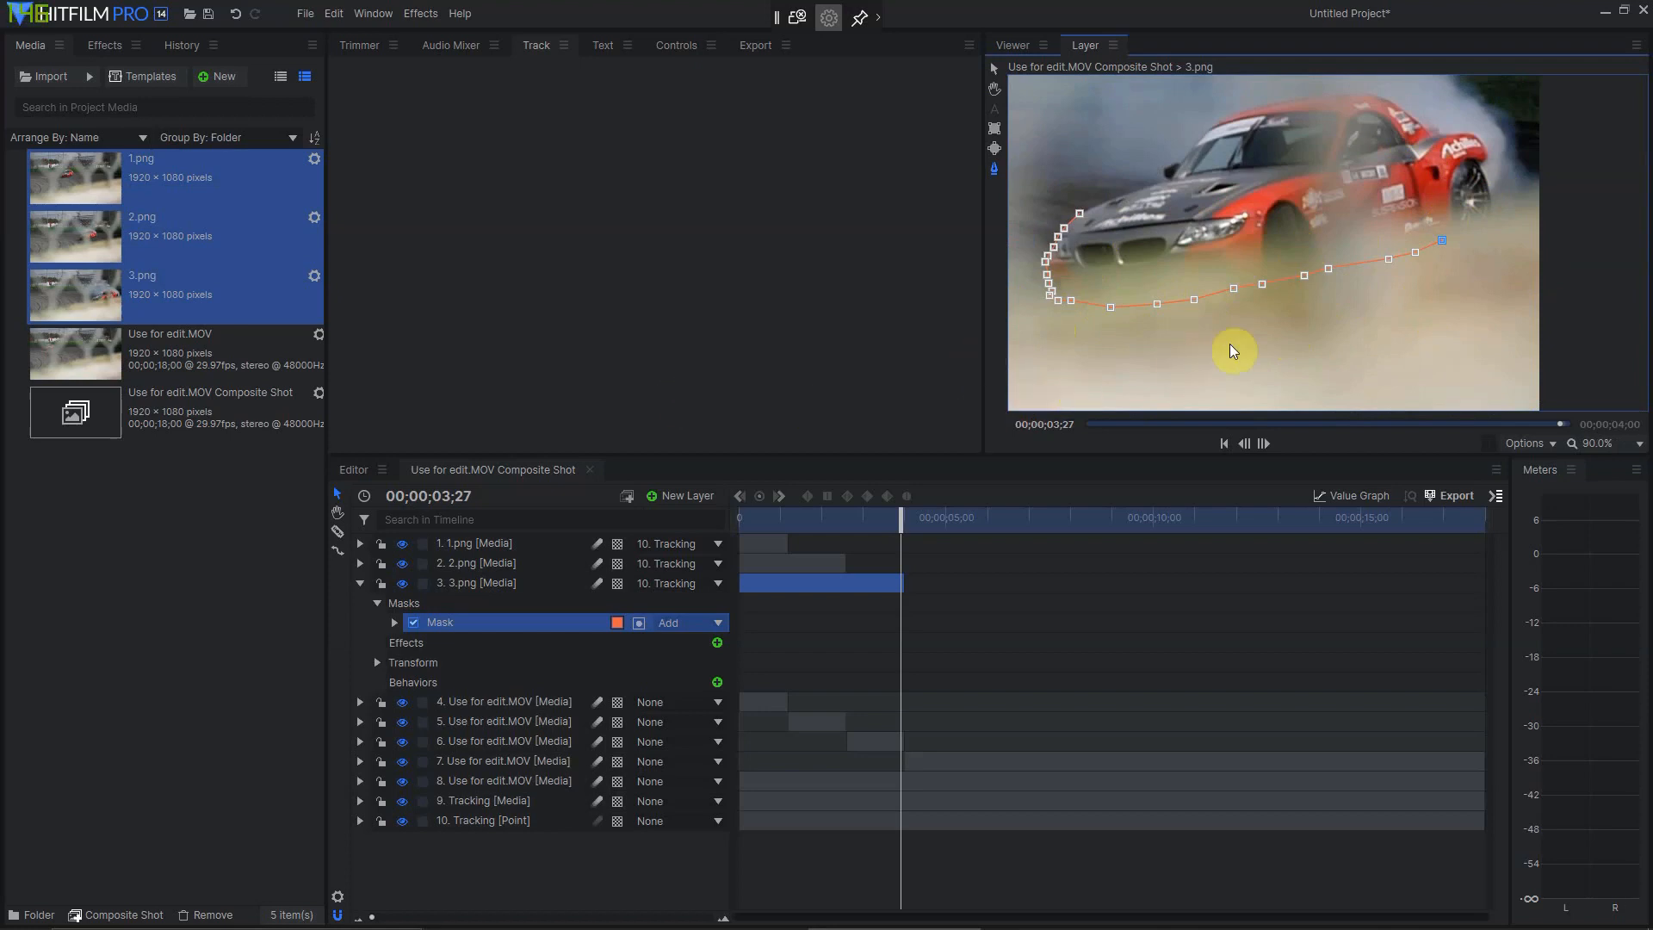
scroll(1461, 243, up, 3)
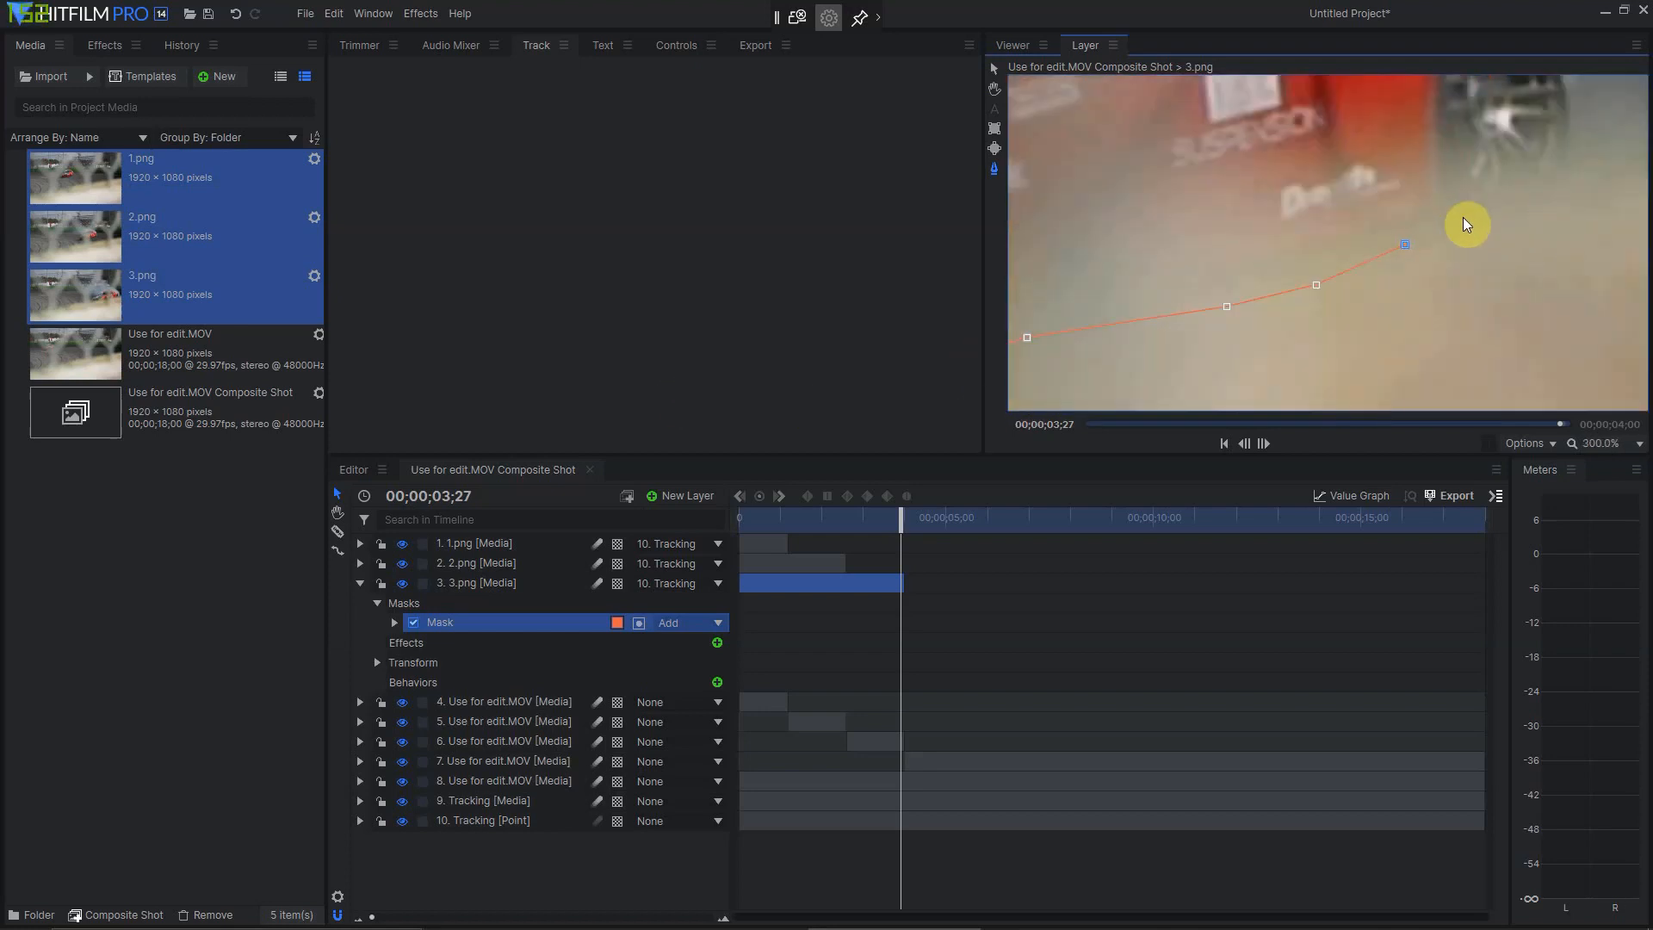
drag(1549, 239, 1265, 418)
click(1268, 352)
click(1280, 313)
click(1284, 286)
click(1275, 264)
click(1253, 203)
click(1238, 178)
click(1241, 162)
click(1260, 125)
Trace the 3.png mask over the rear fender to the base of the rear roof pillar.
drag(1358, 210, 1433, 336)
click(1325, 221)
click(1306, 203)
click(1285, 192)
click(1237, 198)
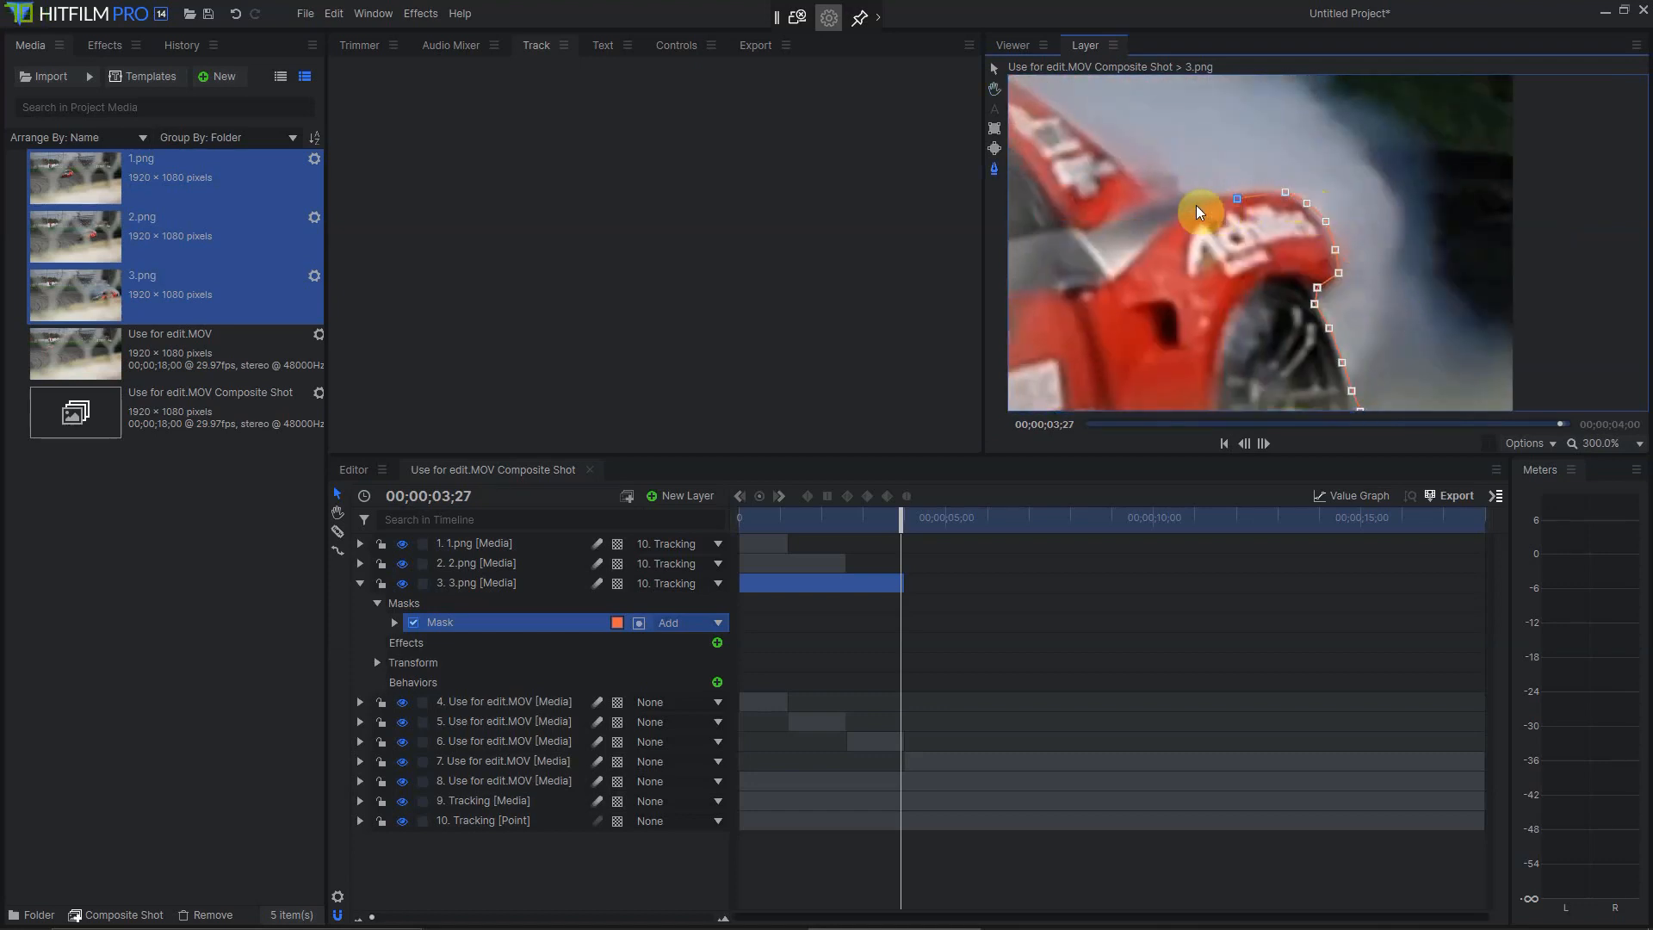
click(1173, 196)
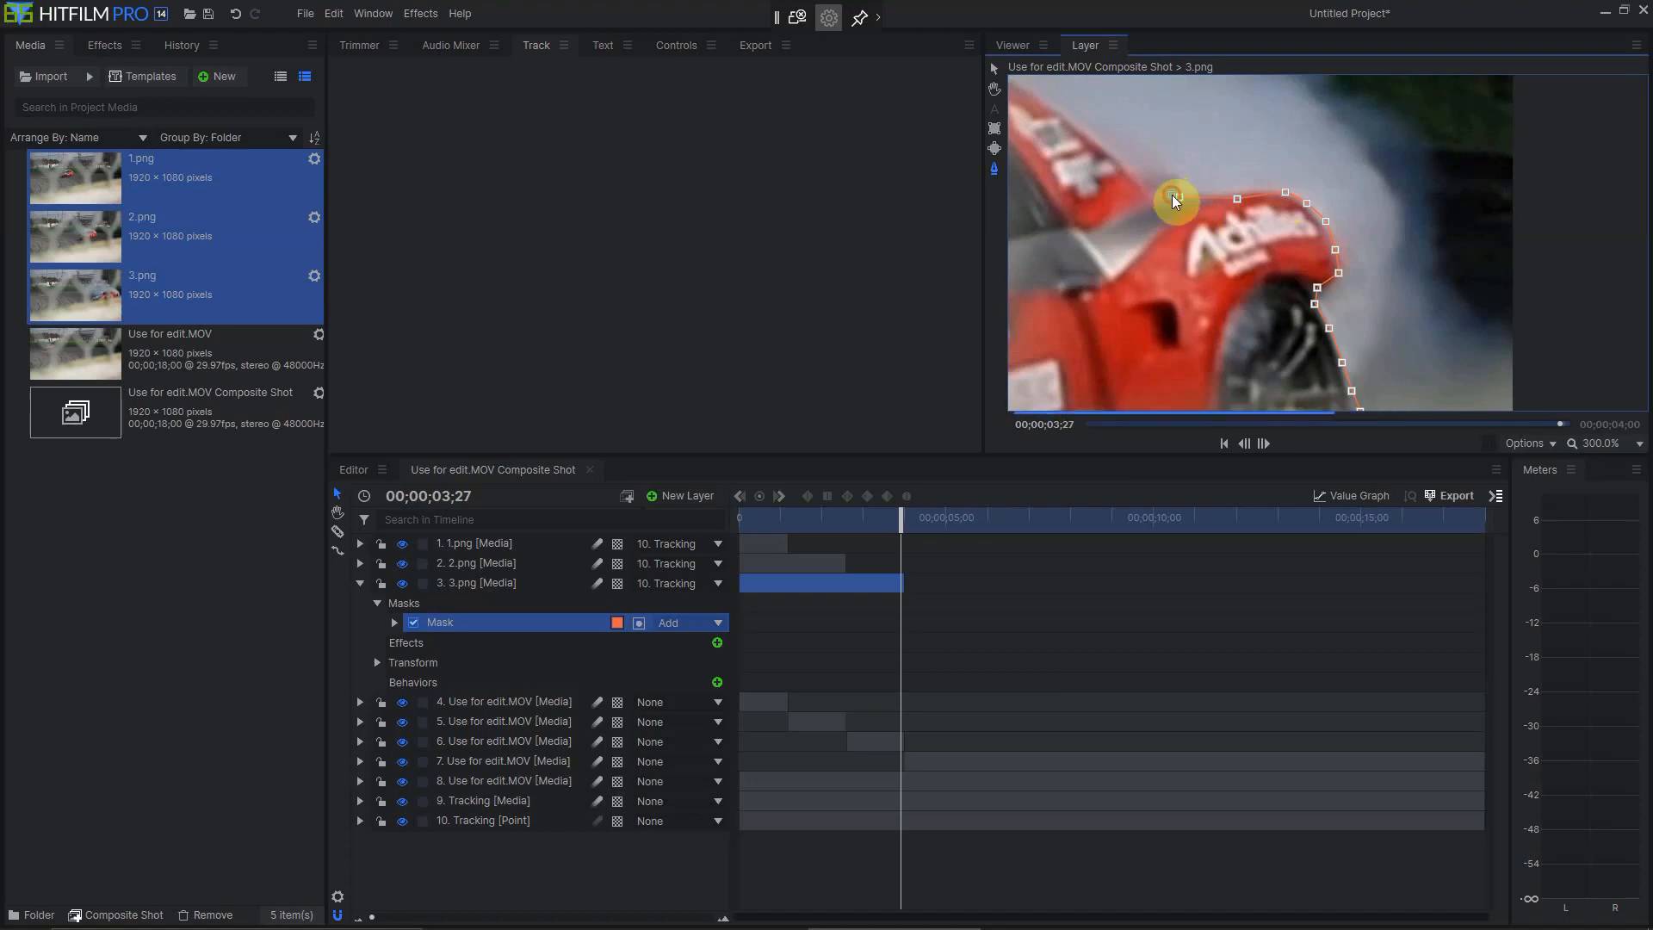
Trace the 3.png mask up the car's rear roof pillar from its base towards the roof.
scroll(1265, 224, up, 2)
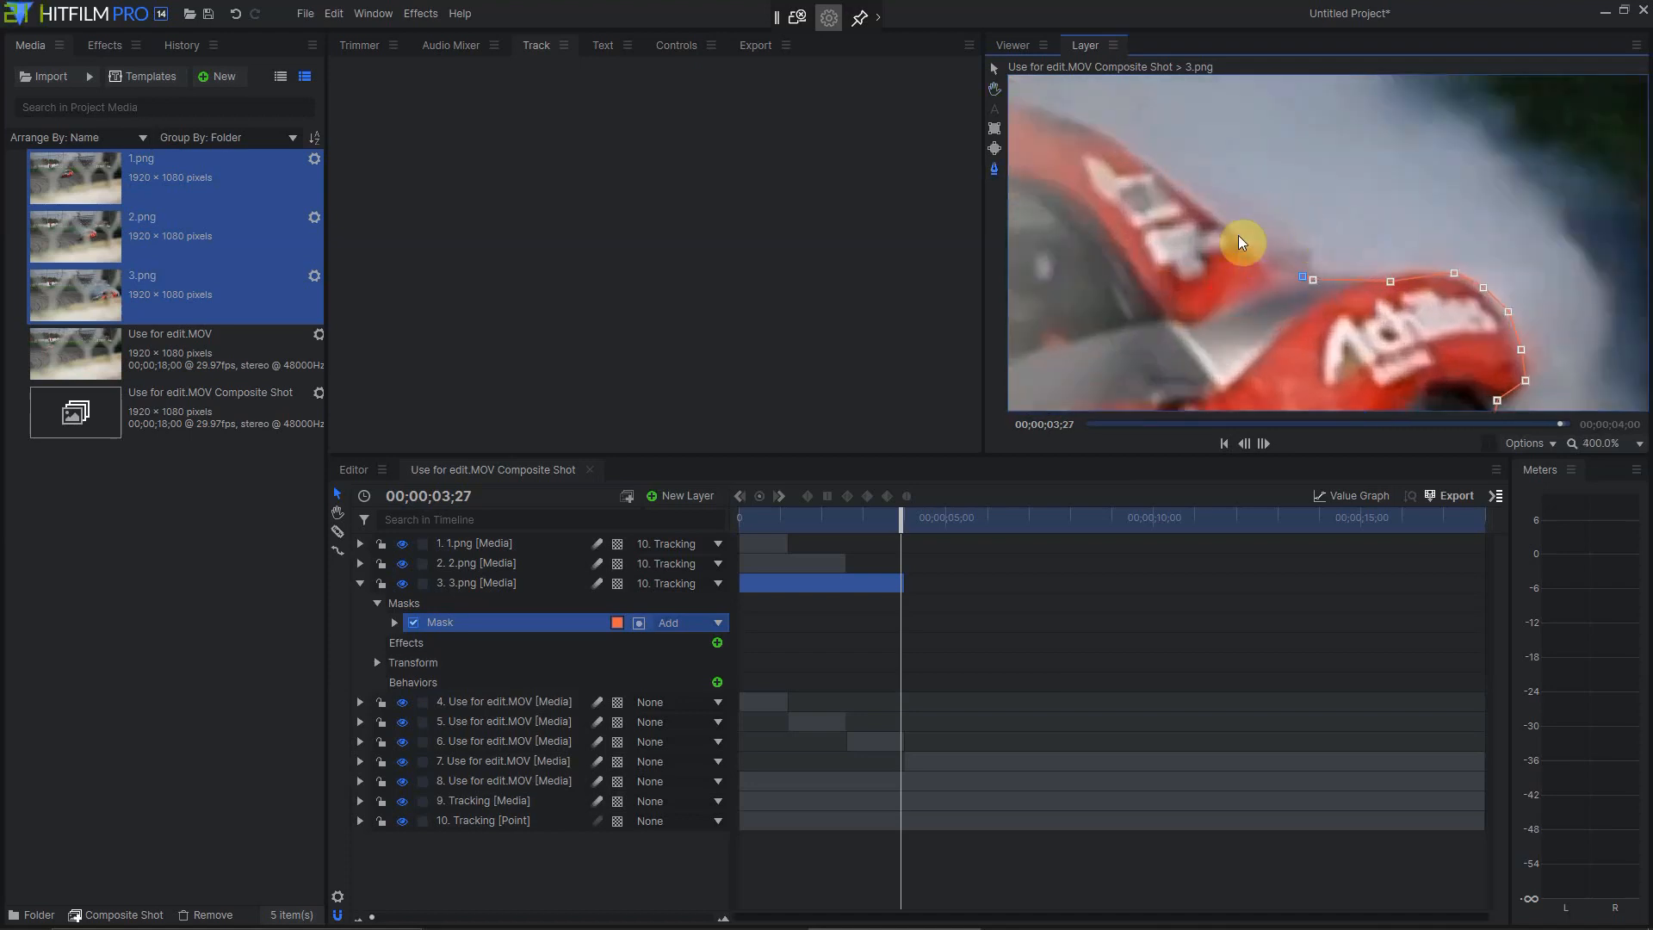
click(1288, 270)
click(1262, 256)
click(1237, 236)
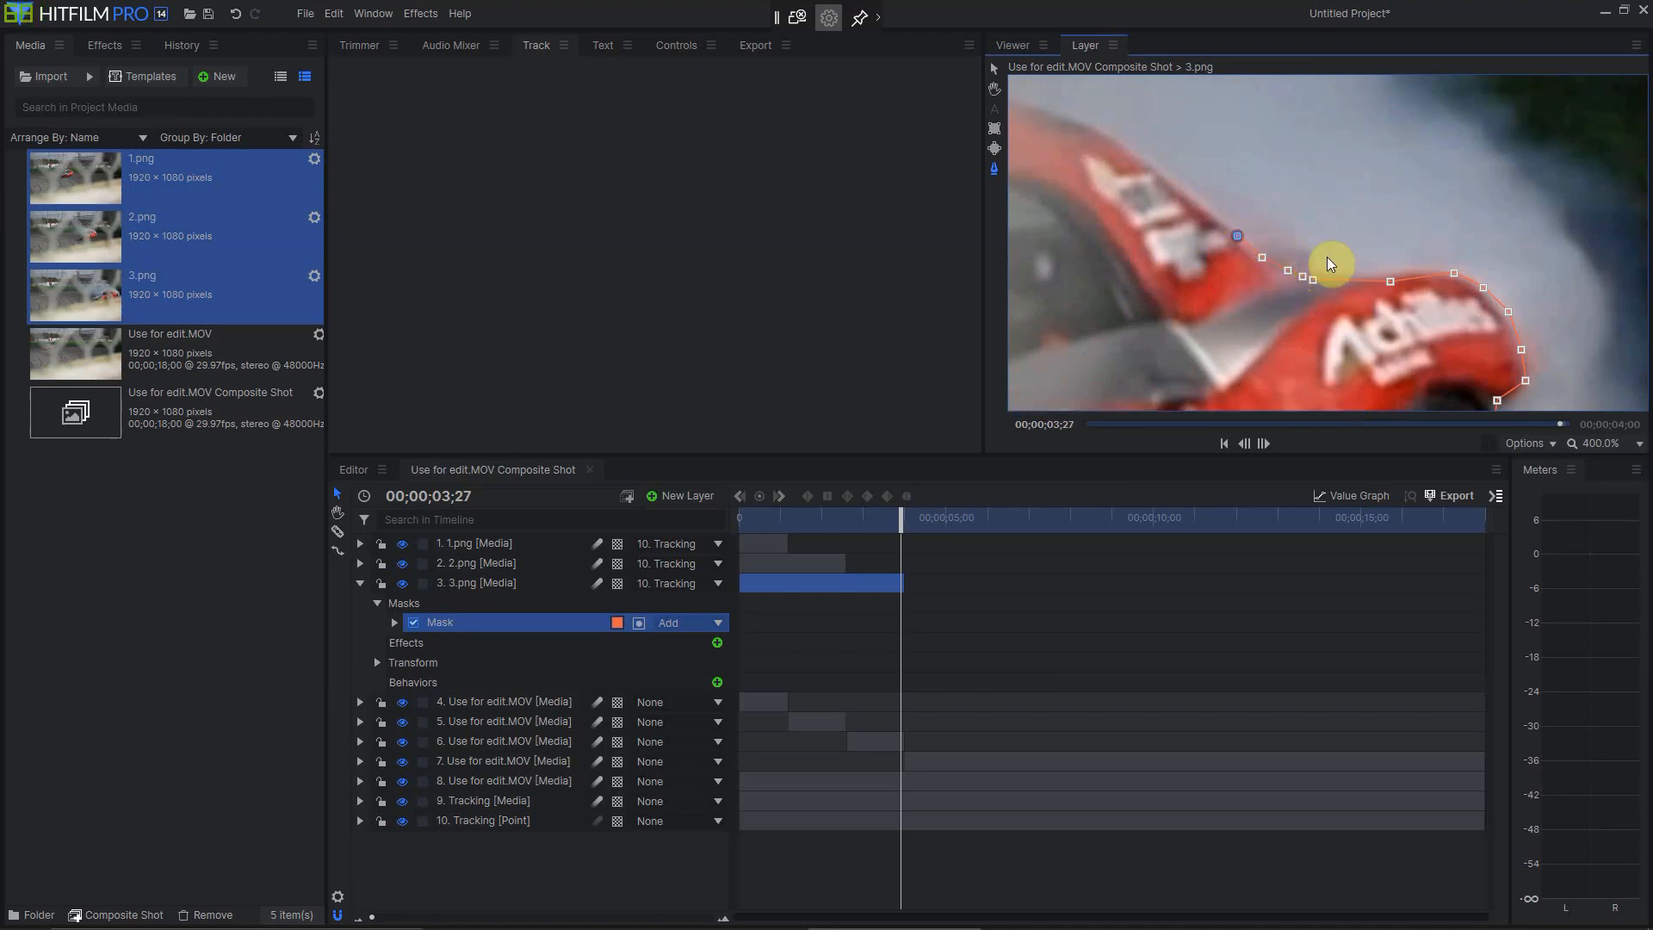
click(1158, 176)
click(1133, 152)
click(1083, 122)
Continue the 3.png mask forward along the car's roofline.
drag(1083, 153, 1343, 224)
click(1310, 178)
click(1268, 163)
click(1215, 163)
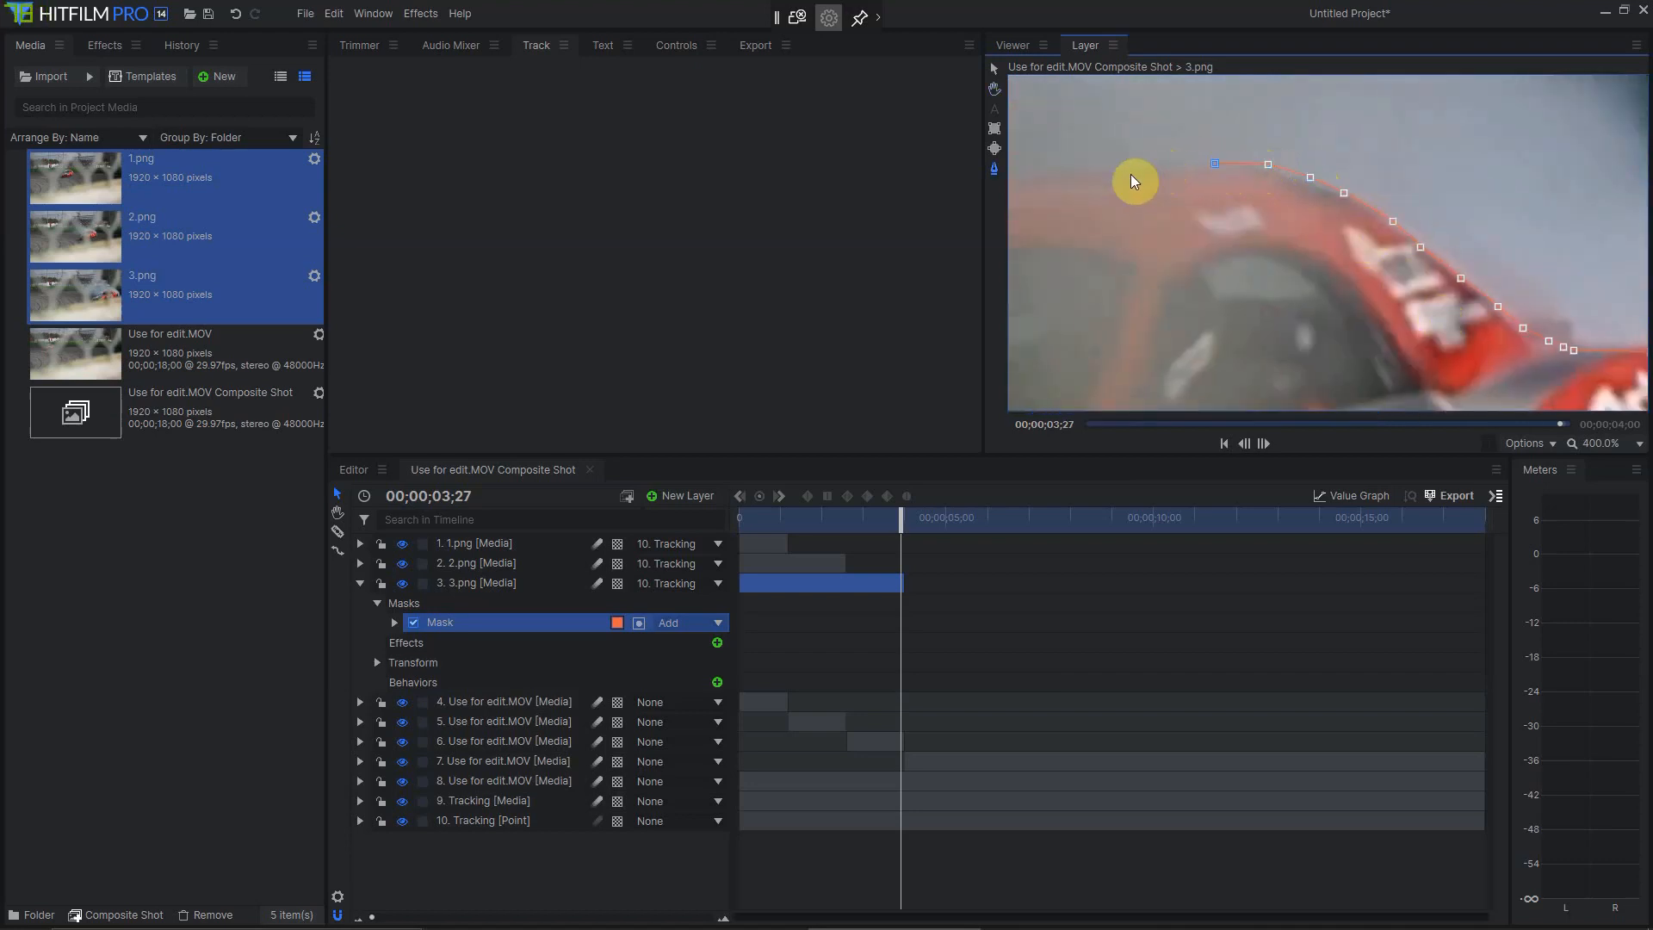
scroll(1129, 172, up, 2)
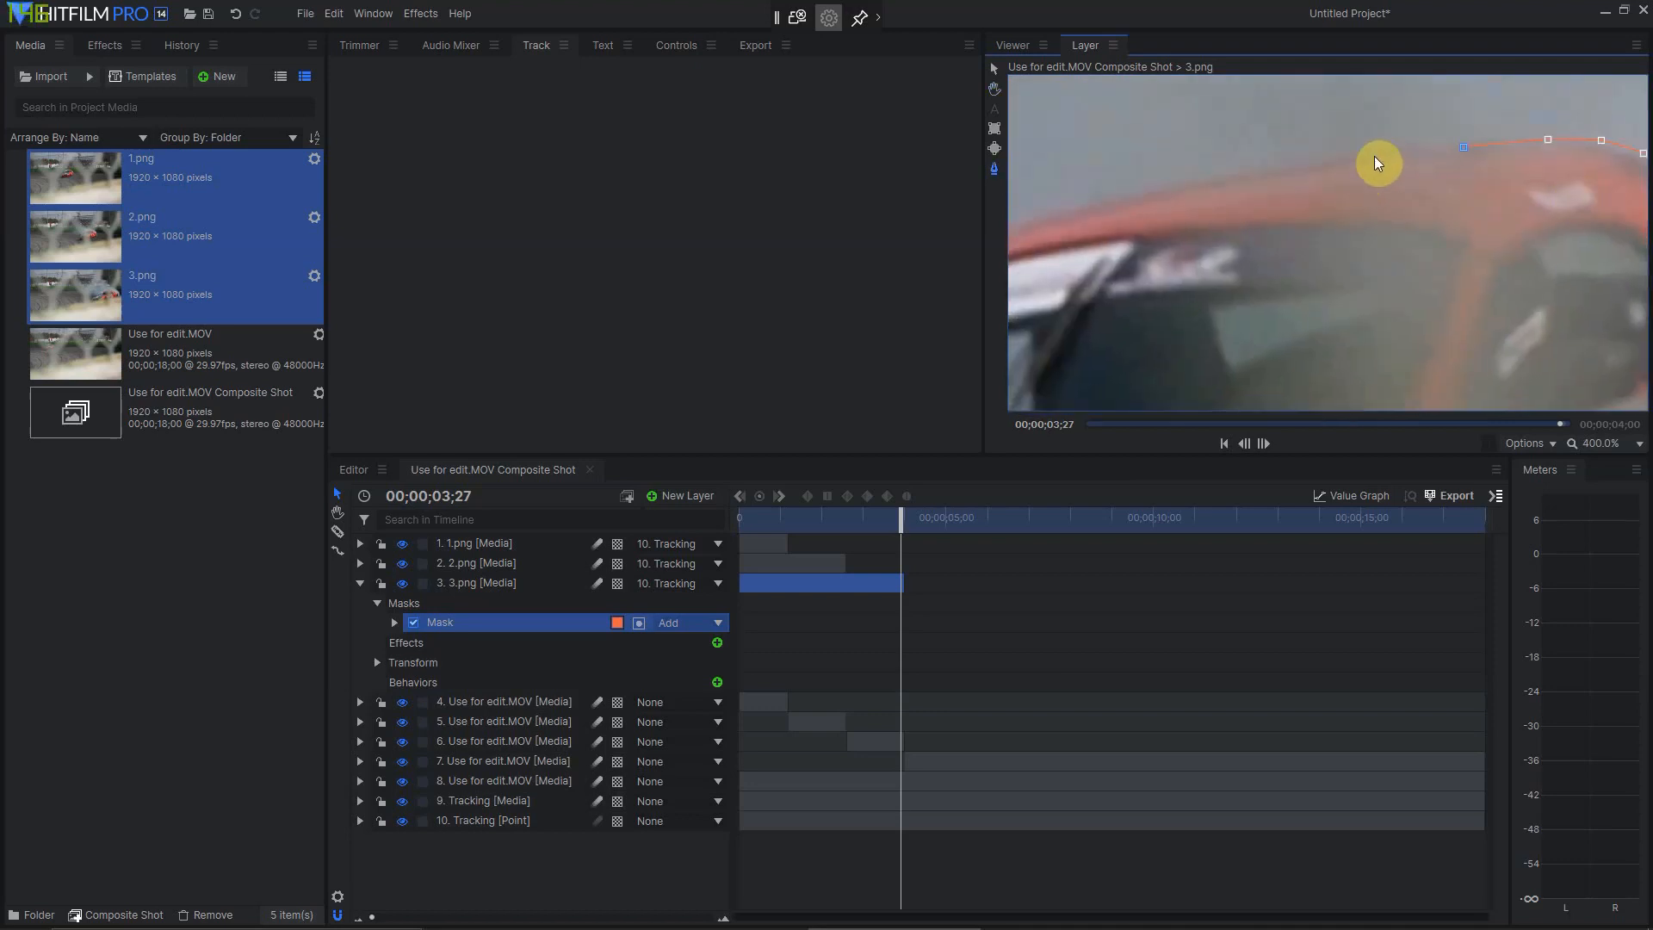
click(1282, 166)
click(1181, 185)
click(1087, 204)
Trace the 3.png mask around the front edge of the roof to the top of the windshield.
drag(1139, 226, 1326, 163)
click(1348, 156)
click(1310, 183)
click(1271, 200)
click(1232, 225)
click(1192, 266)
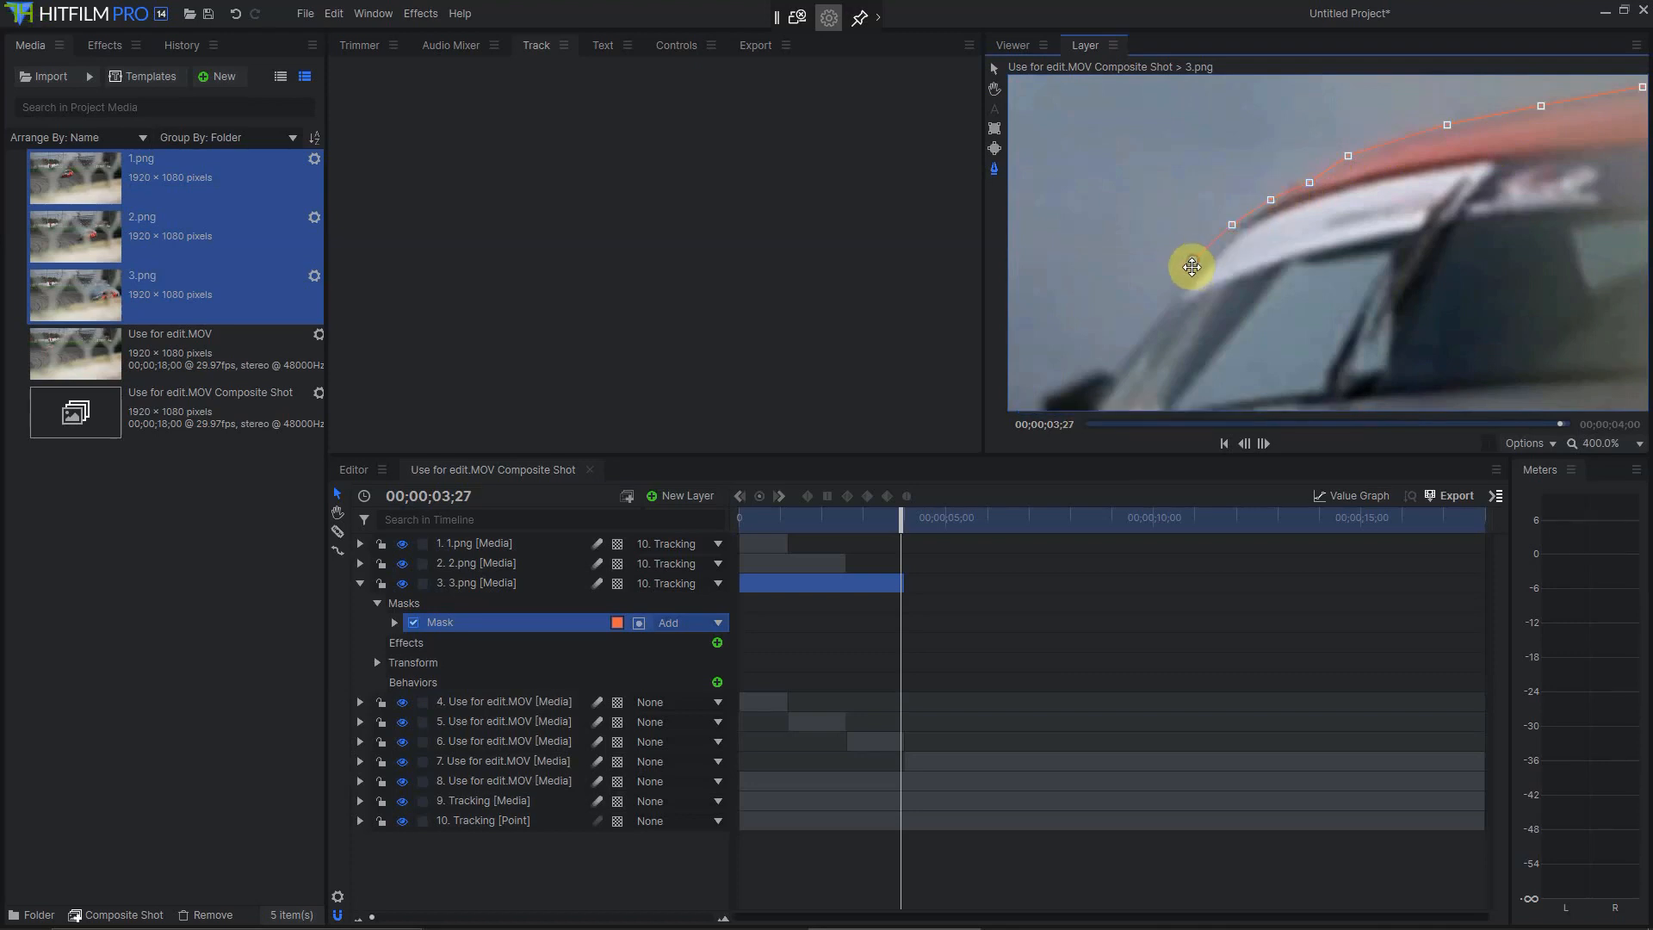
Trace the 3.png mask down the windshield pillar and close it at its starting point on the hood.
click(1174, 300)
click(1132, 344)
scroll(1473, 229, down, 6)
click(1433, 289)
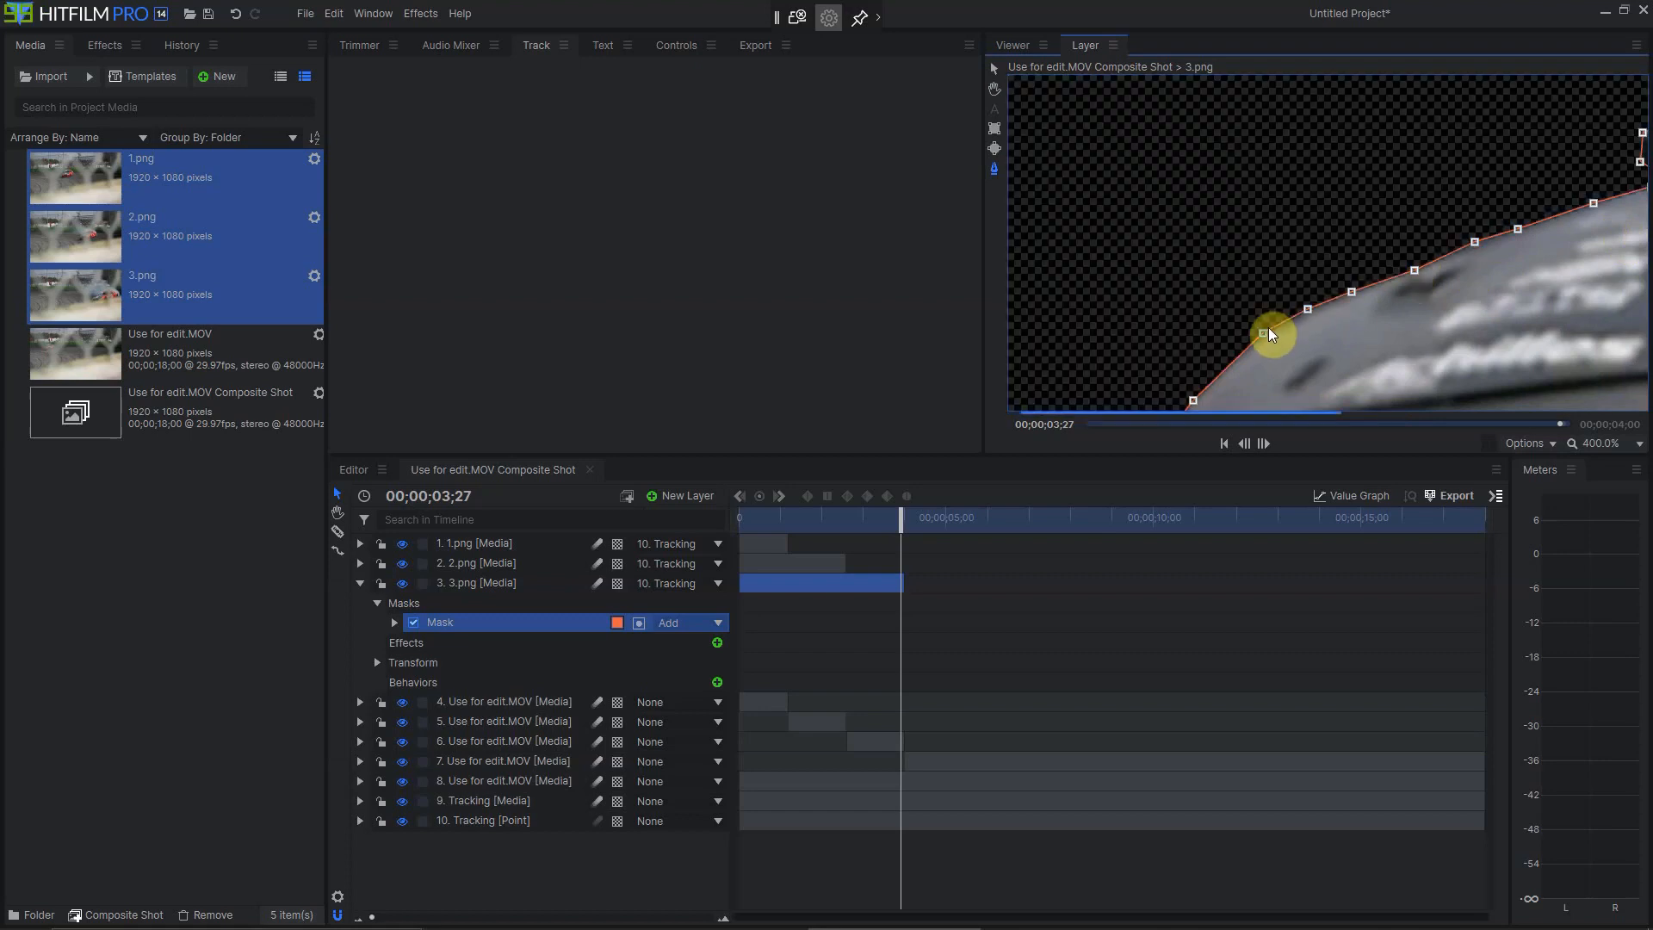
drag(1491, 315, 1251, 302)
scroll(1293, 287, up, 1)
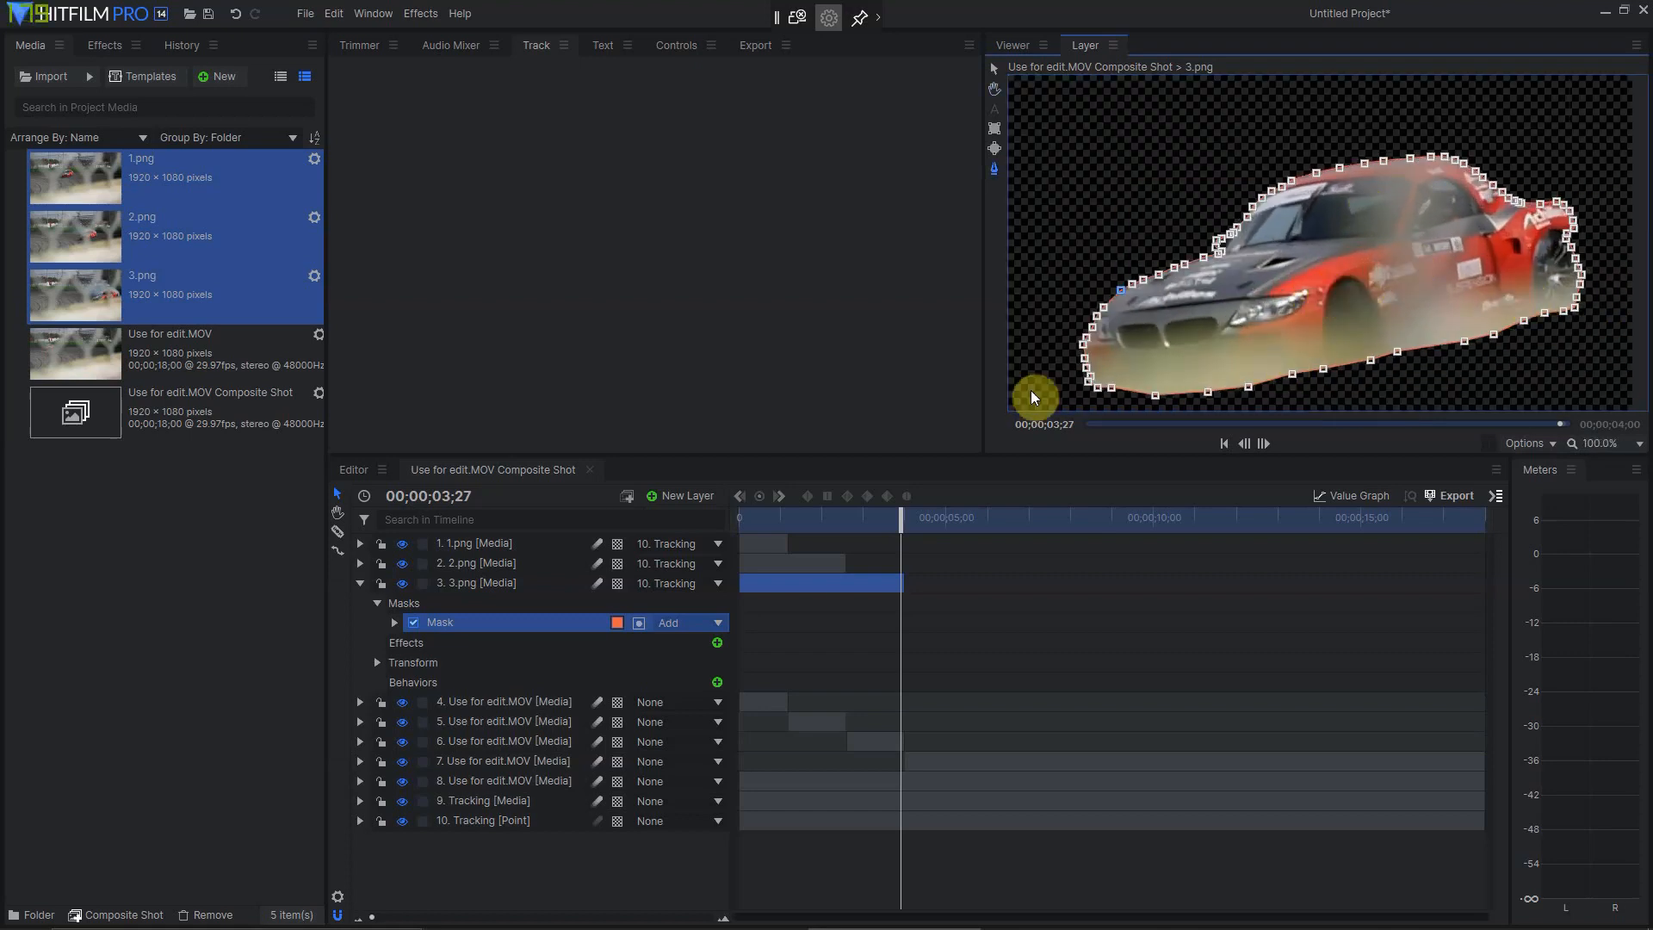
Play the composite shot from the beginning, with the whole frame fitted in view, to check the masked cars.
click(1012, 48)
scroll(1339, 219, down, 5)
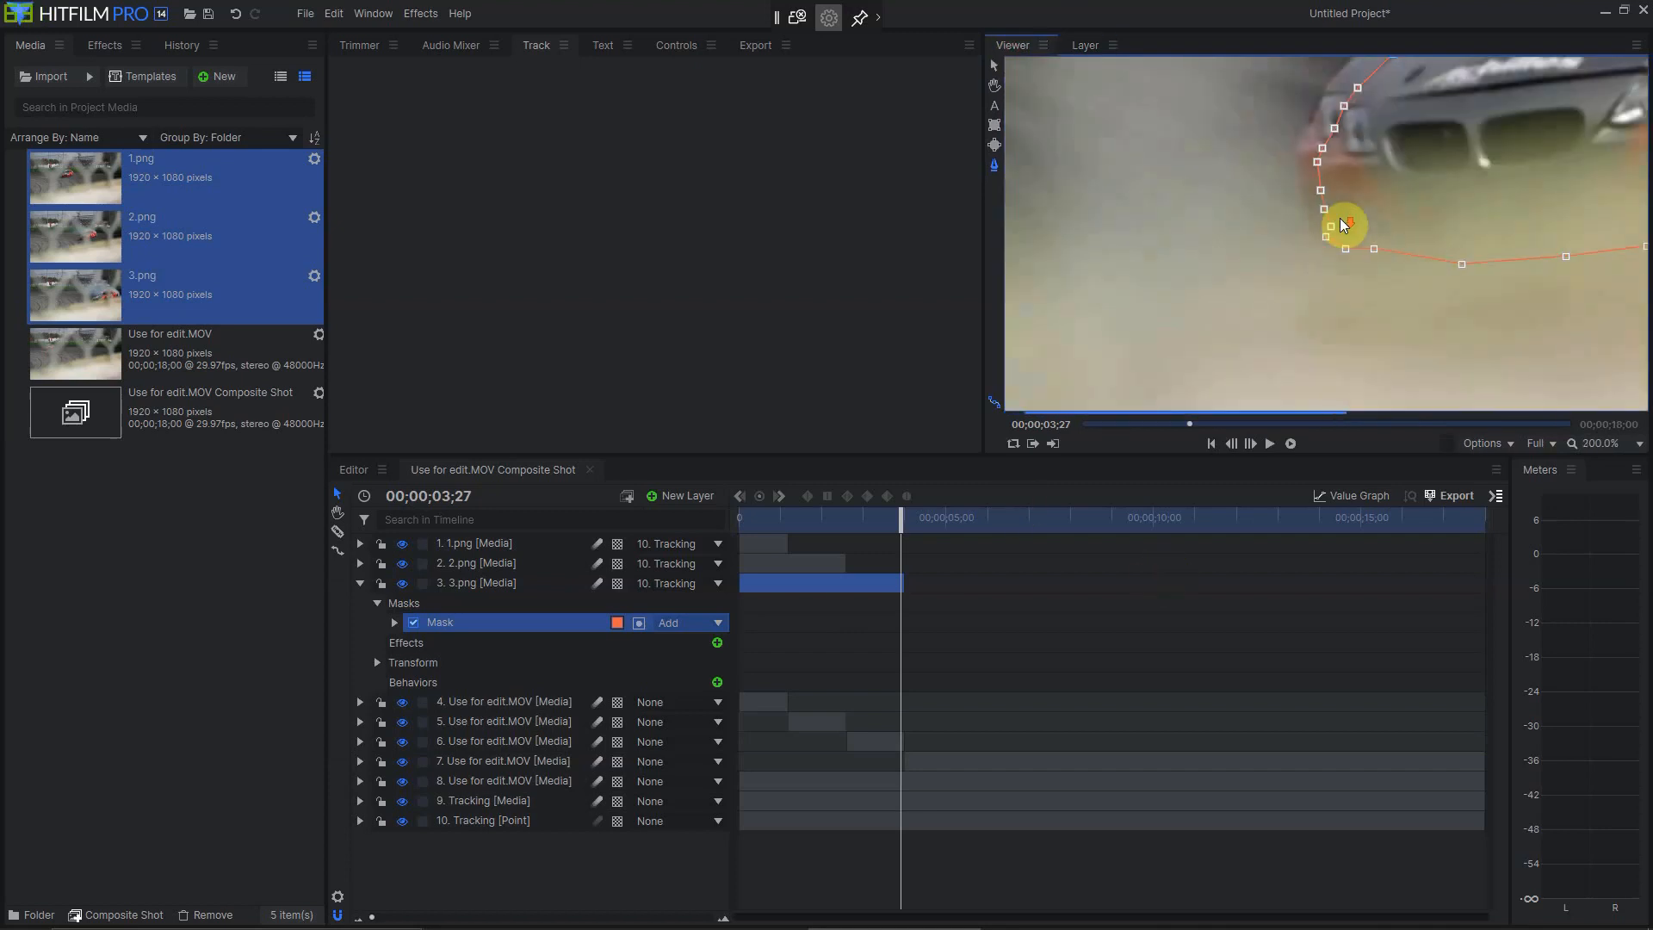
drag(901, 517, 741, 516)
click(1612, 442)
click(1594, 729)
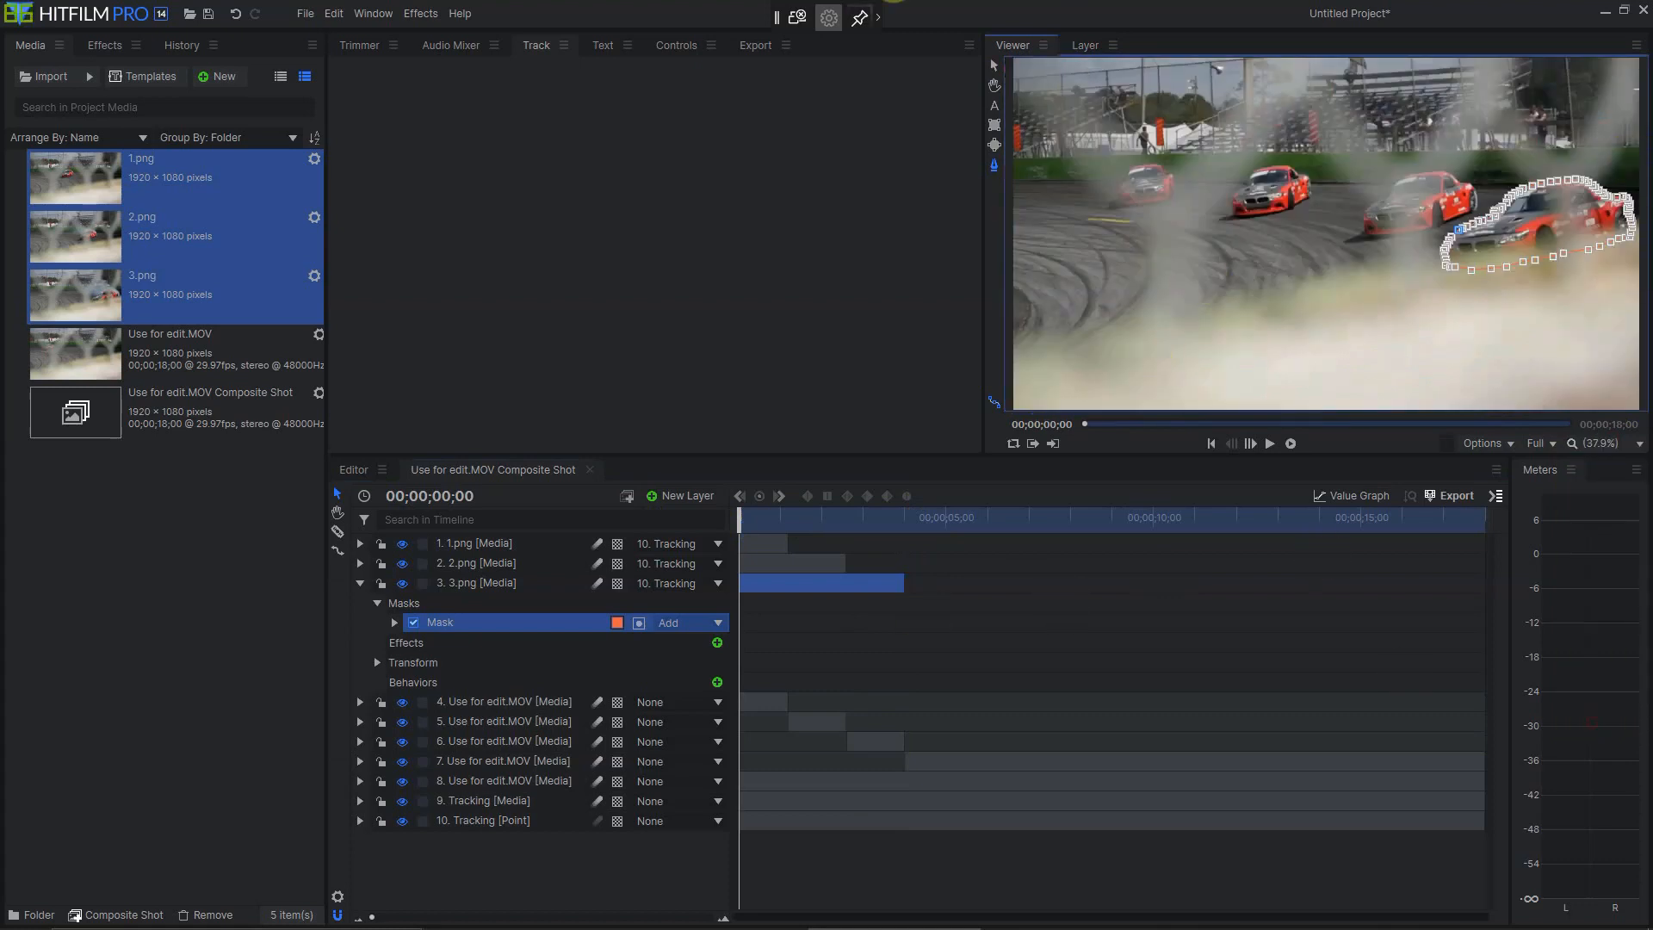
click(1114, 187)
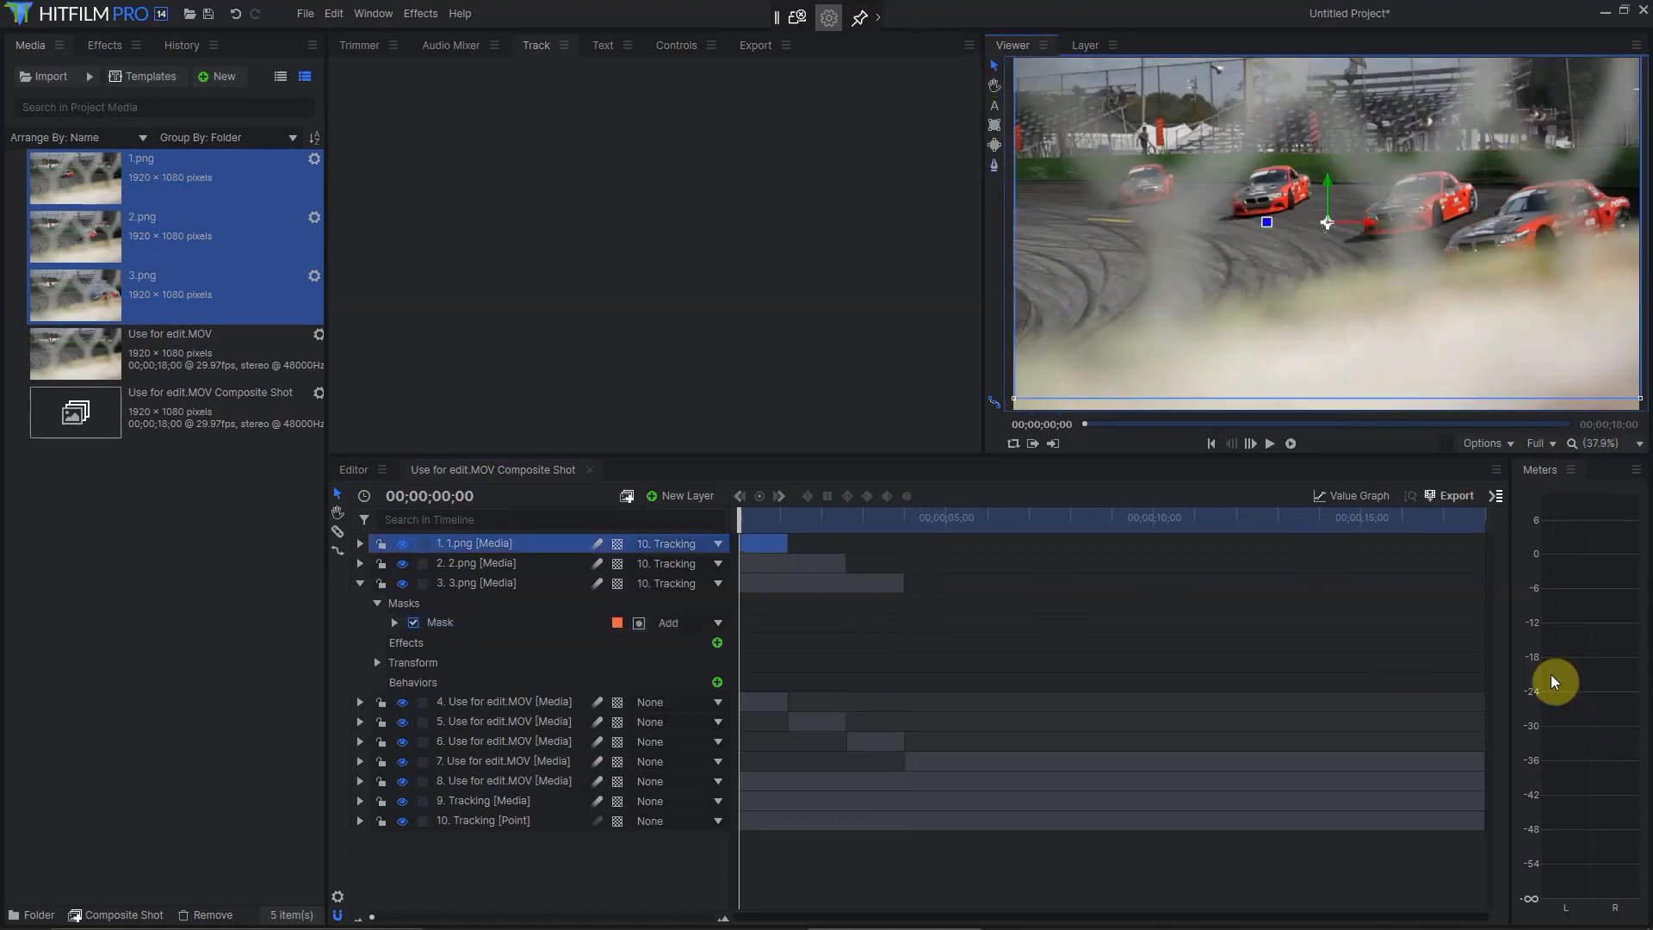
click(1269, 443)
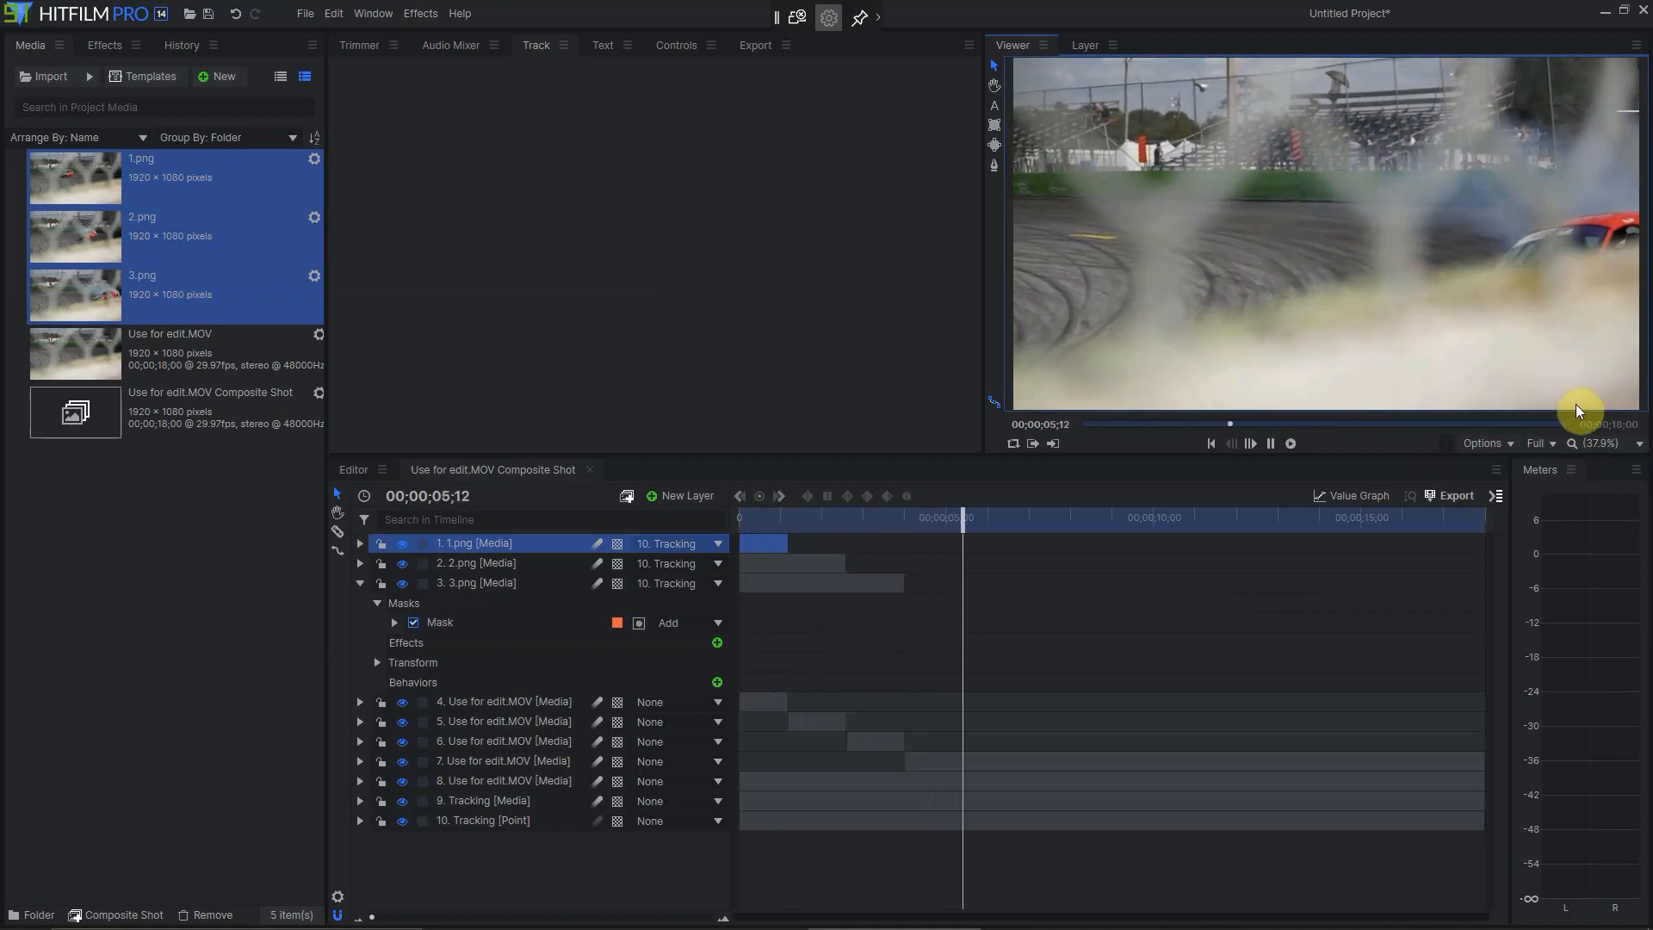
key(space)
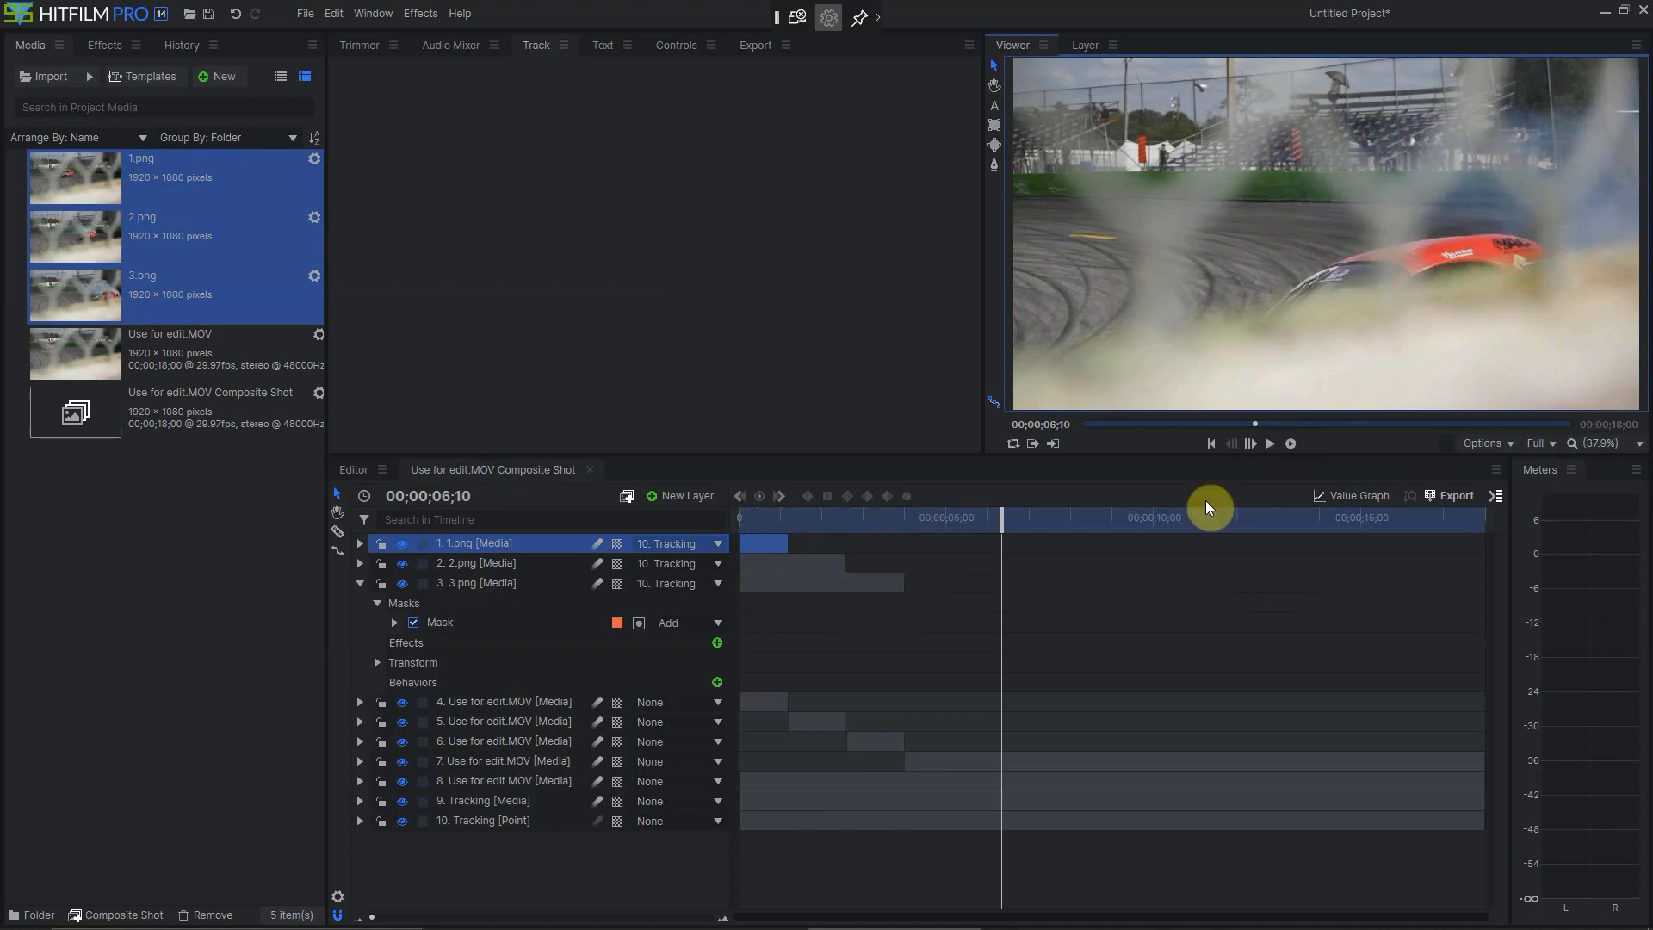
Slice layer 7, Use for edit.MOV, at 00;00;06;20.
mouse_move(1001, 517)
mouse_down()
mouse_move(1016, 515)
mouse_move(789, 509)
mouse_move(1012, 511)
mouse_up()
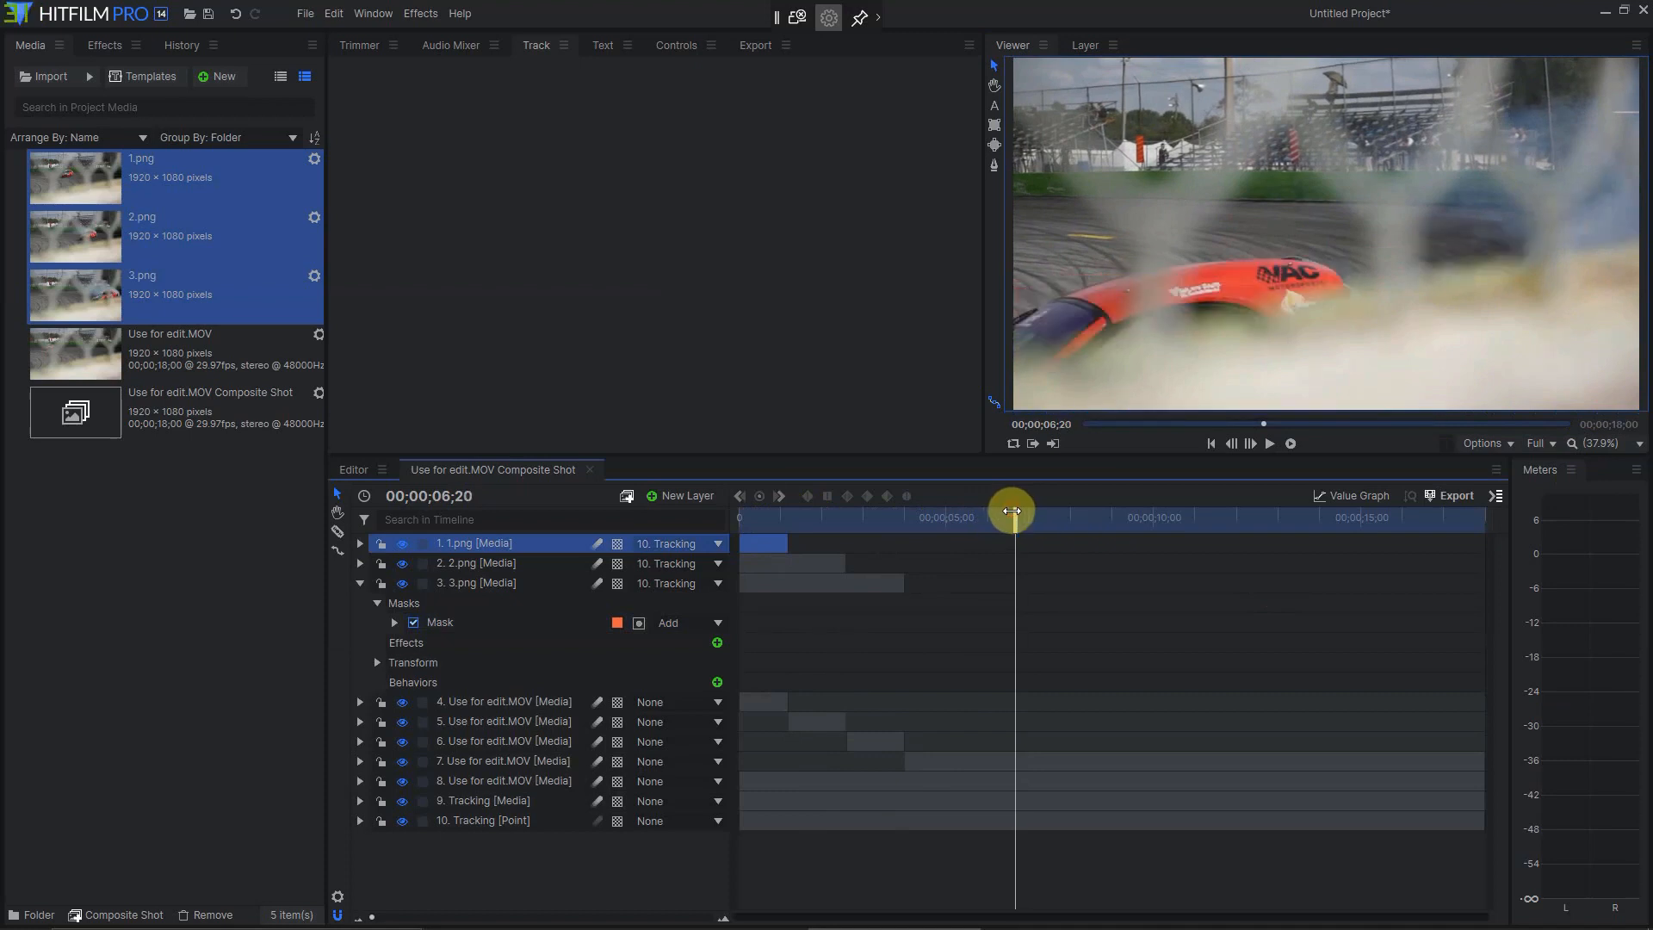
key(c)
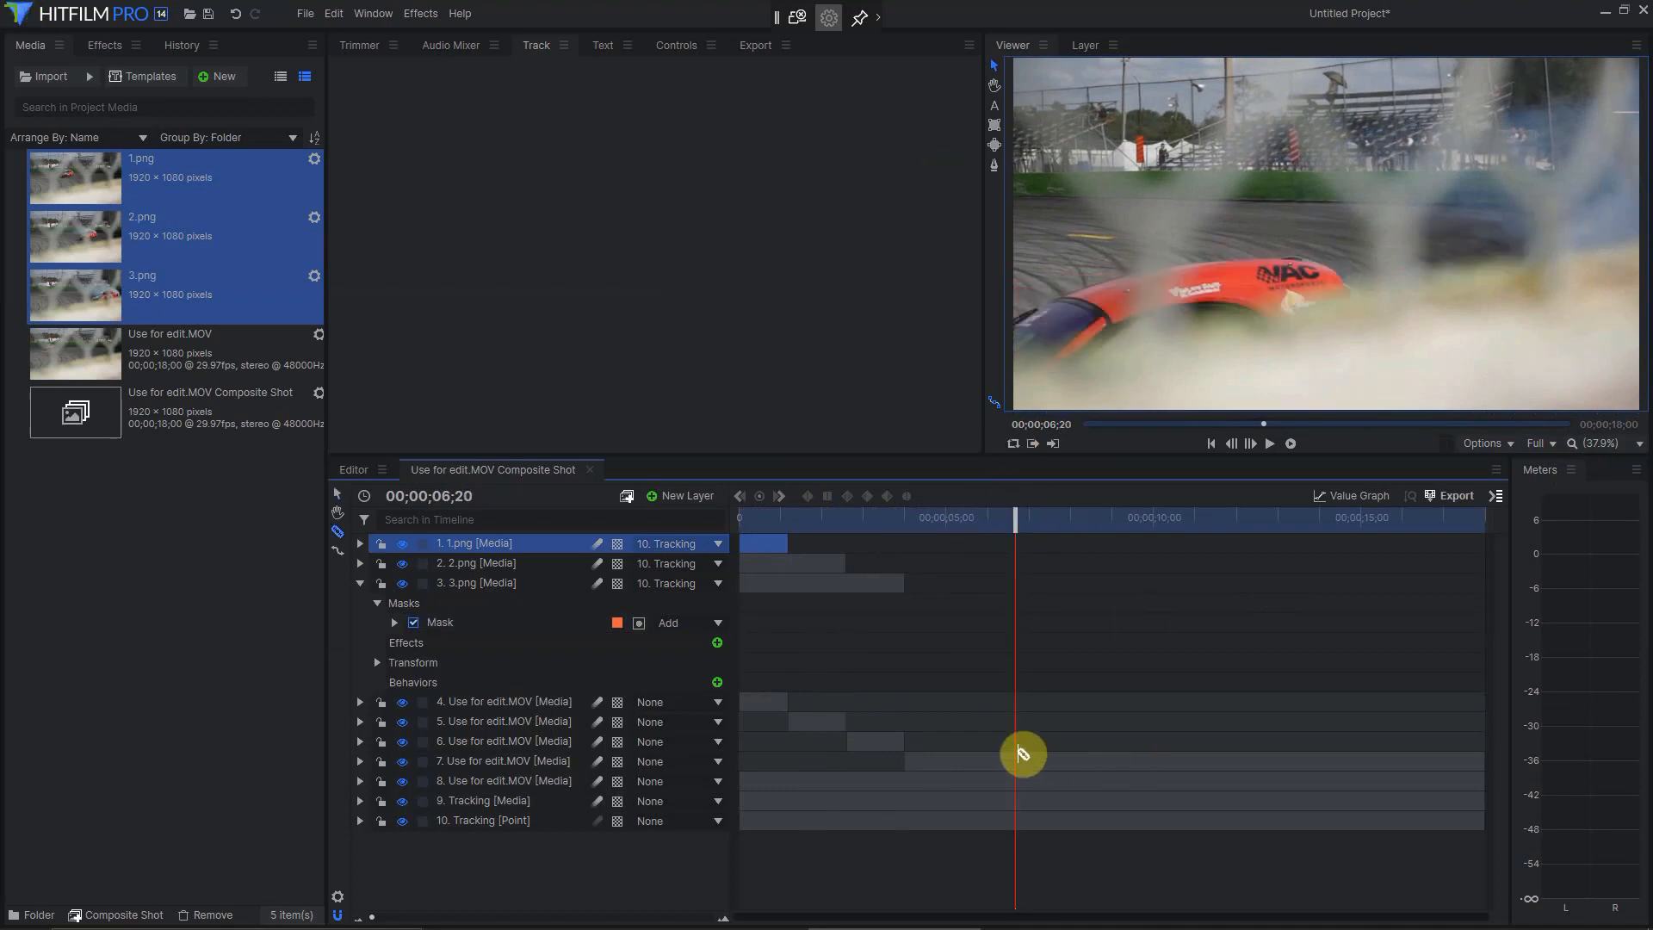
click(1022, 755)
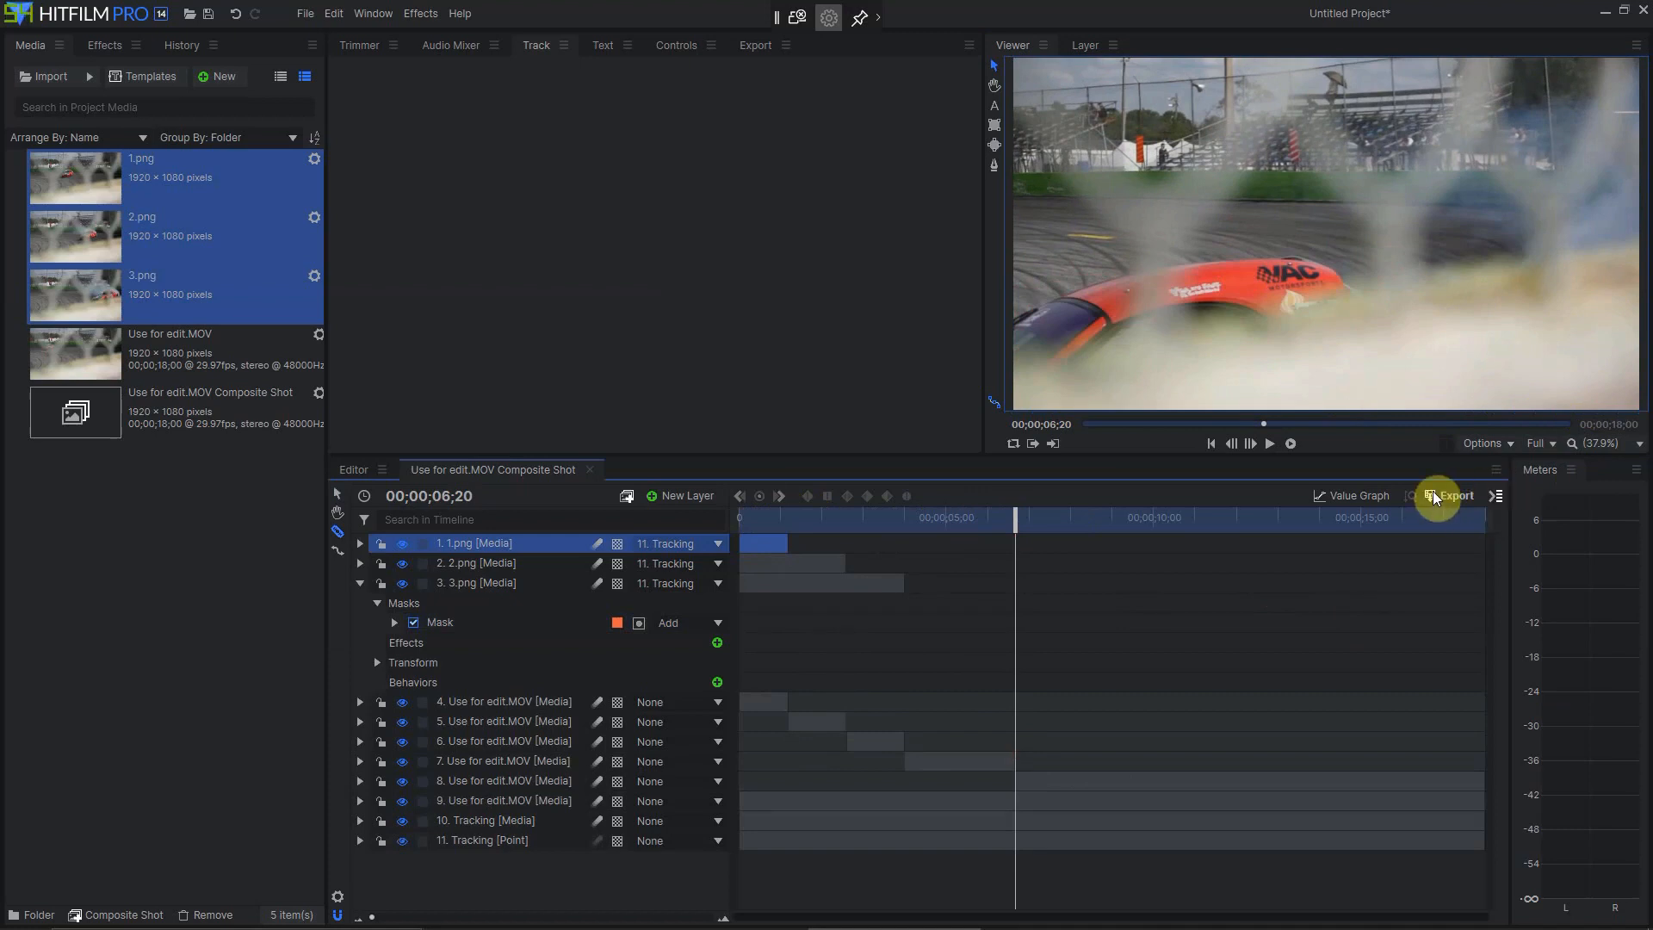
Export the current frame to the Temp folder as a PNG image named 43.
click(1501, 441)
click(1477, 620)
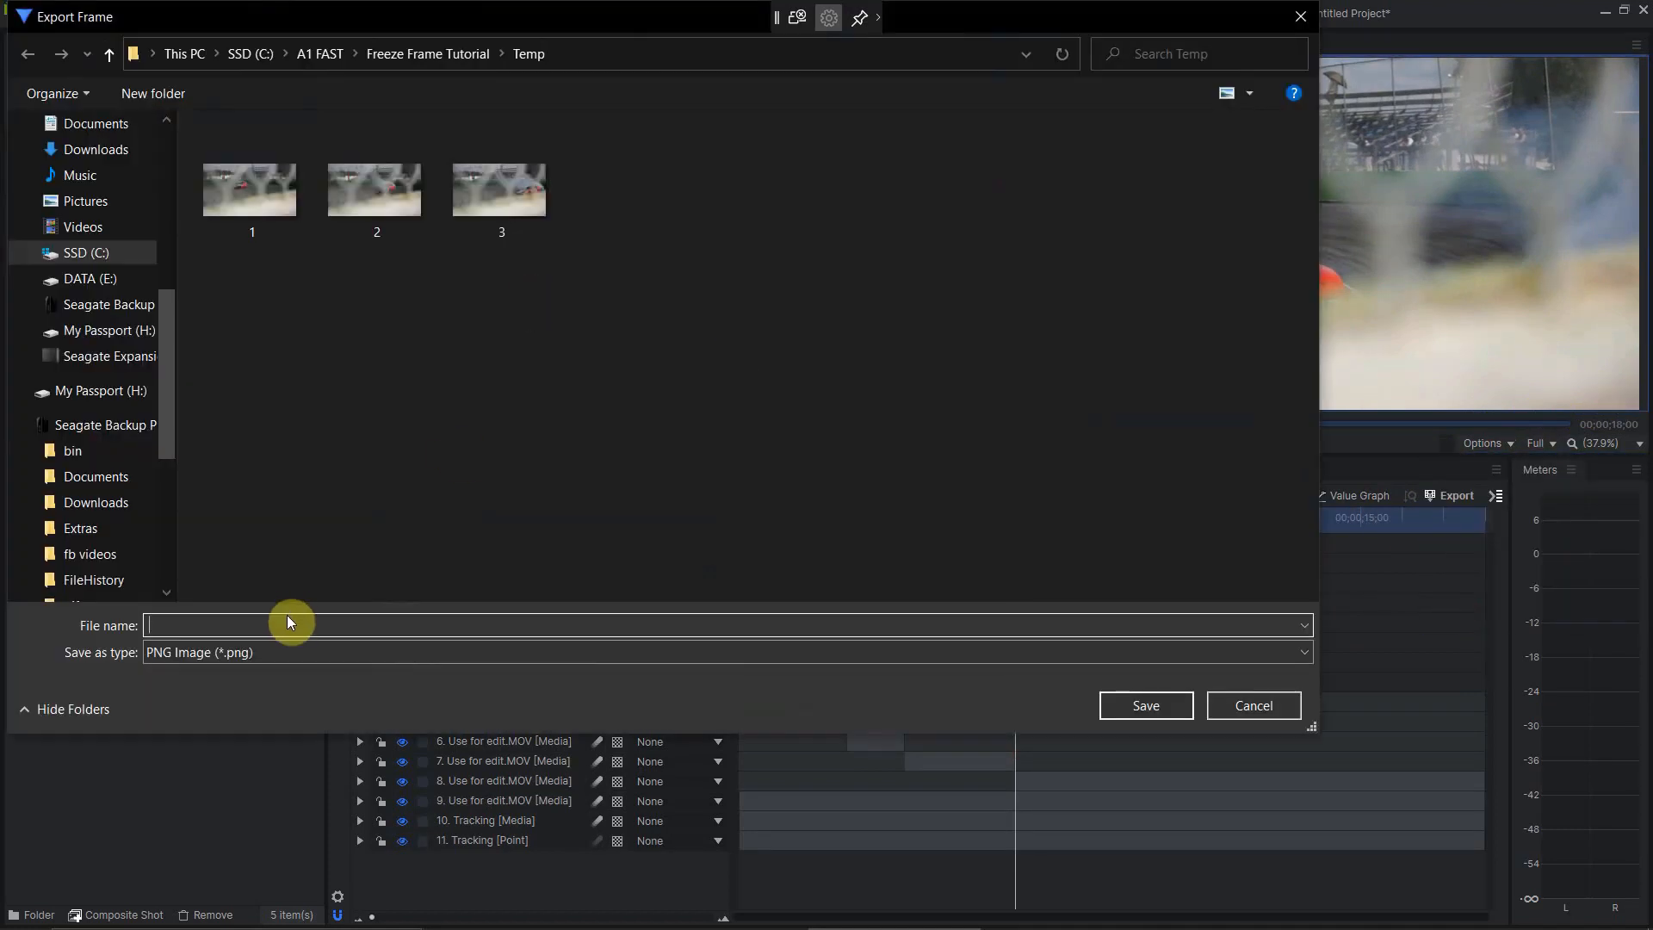
text(4)
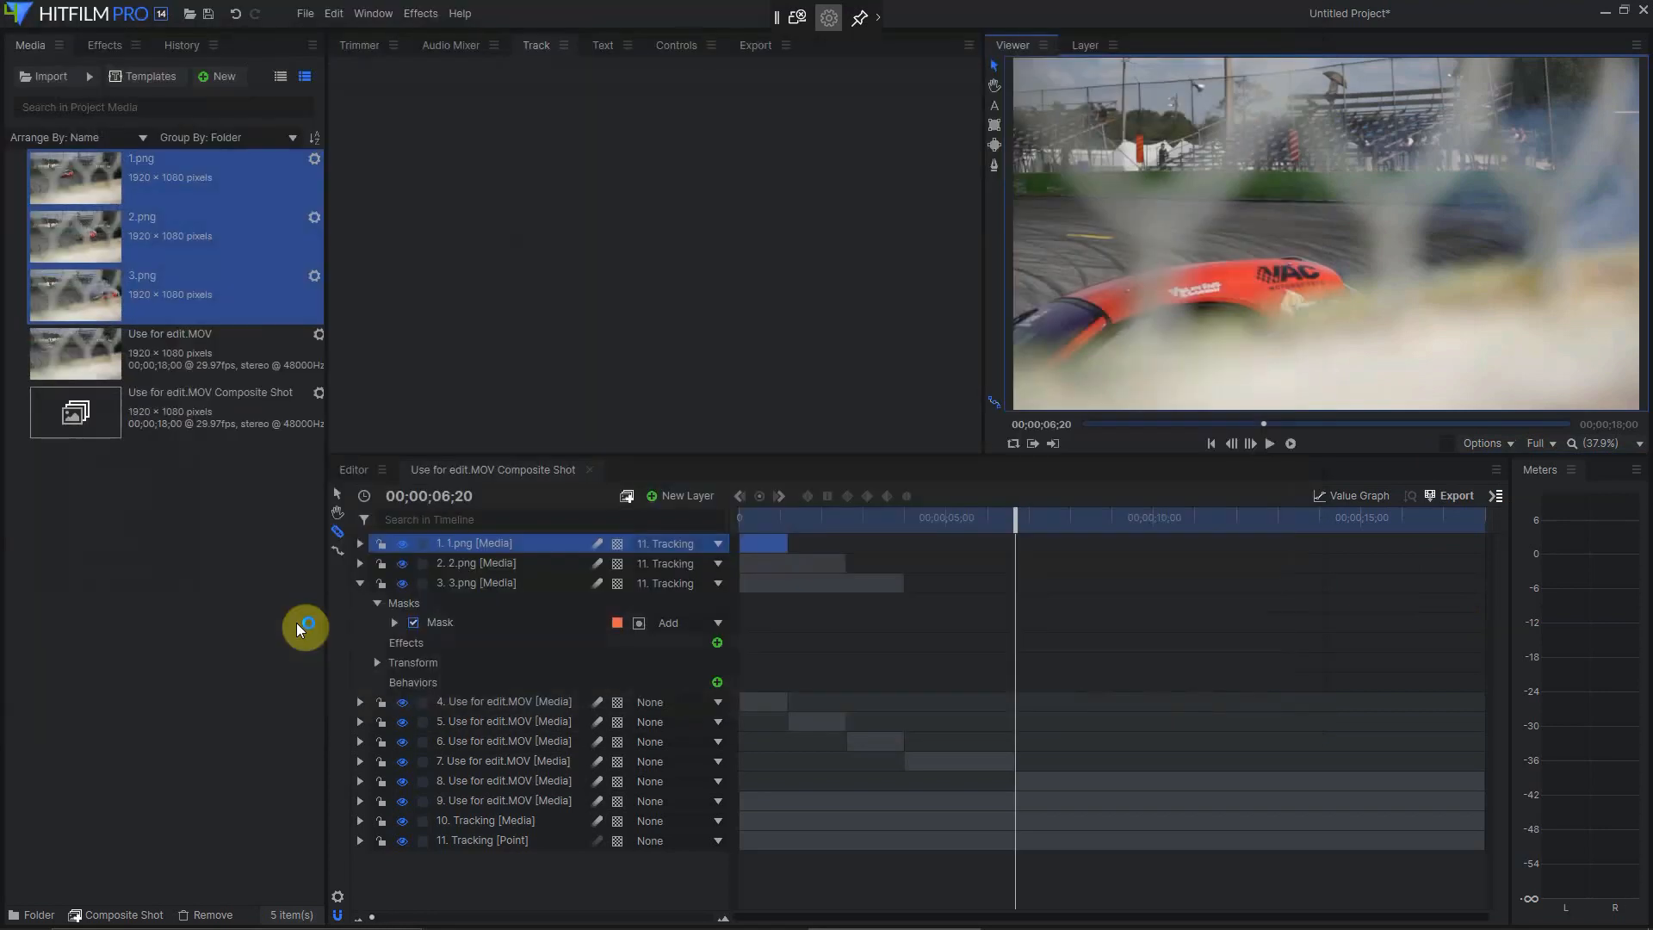
Import 43.png and place it in the composite shot directly below layer 3.png.
click(48, 78)
click(616, 219)
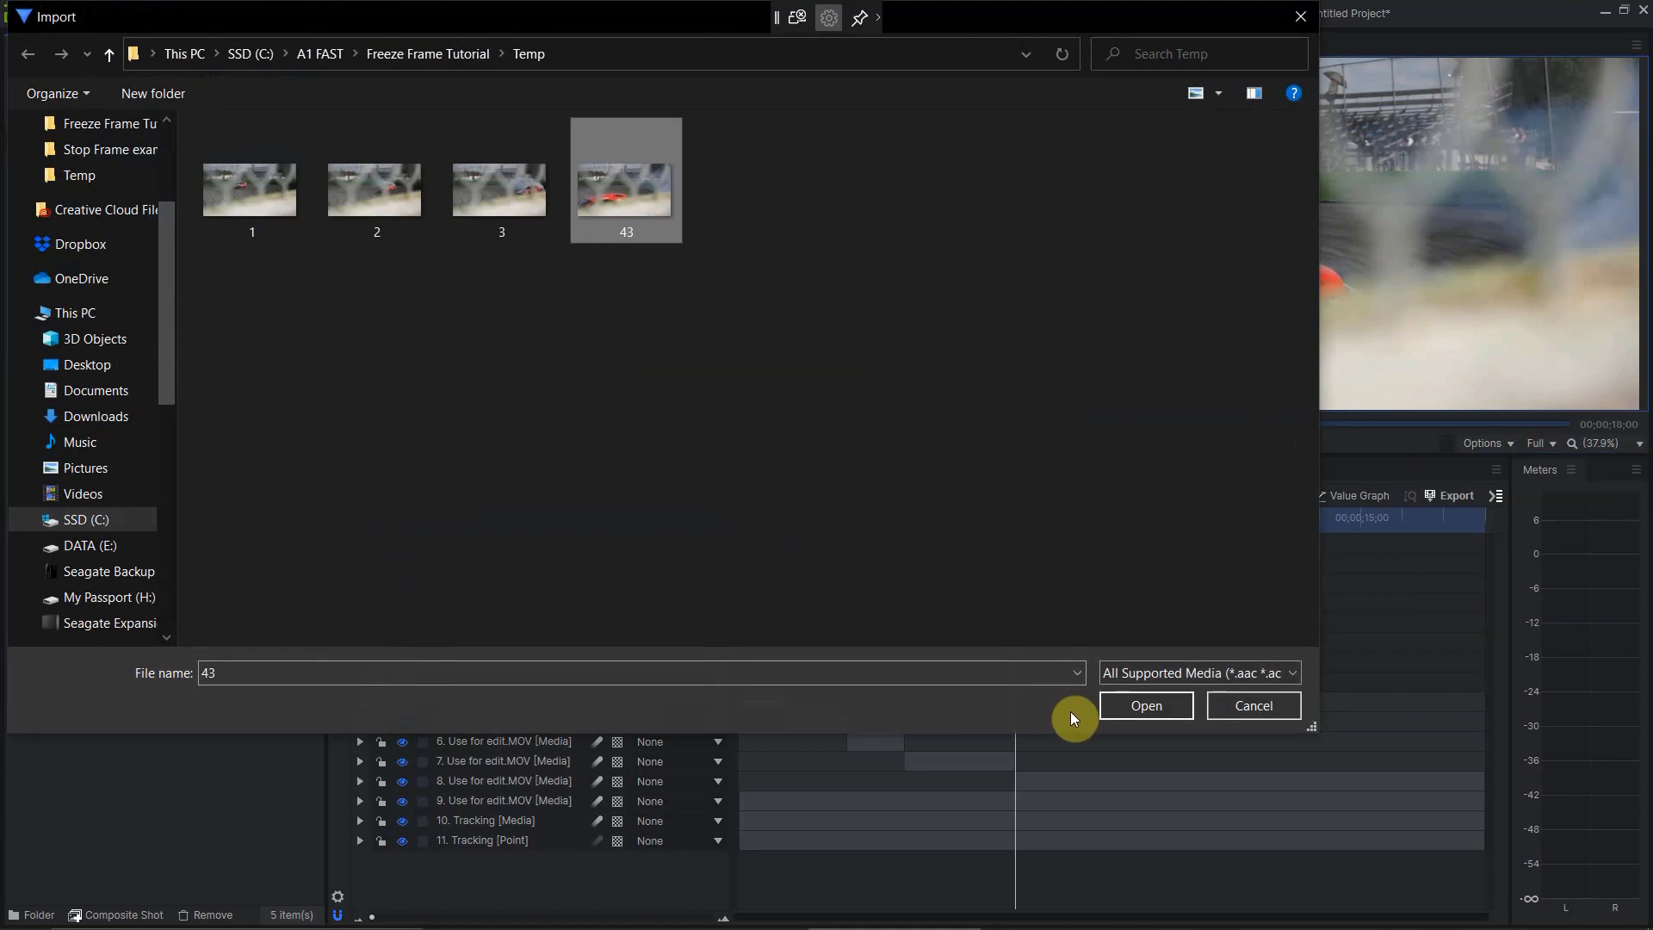
click(1124, 717)
drag(76, 342, 499, 682)
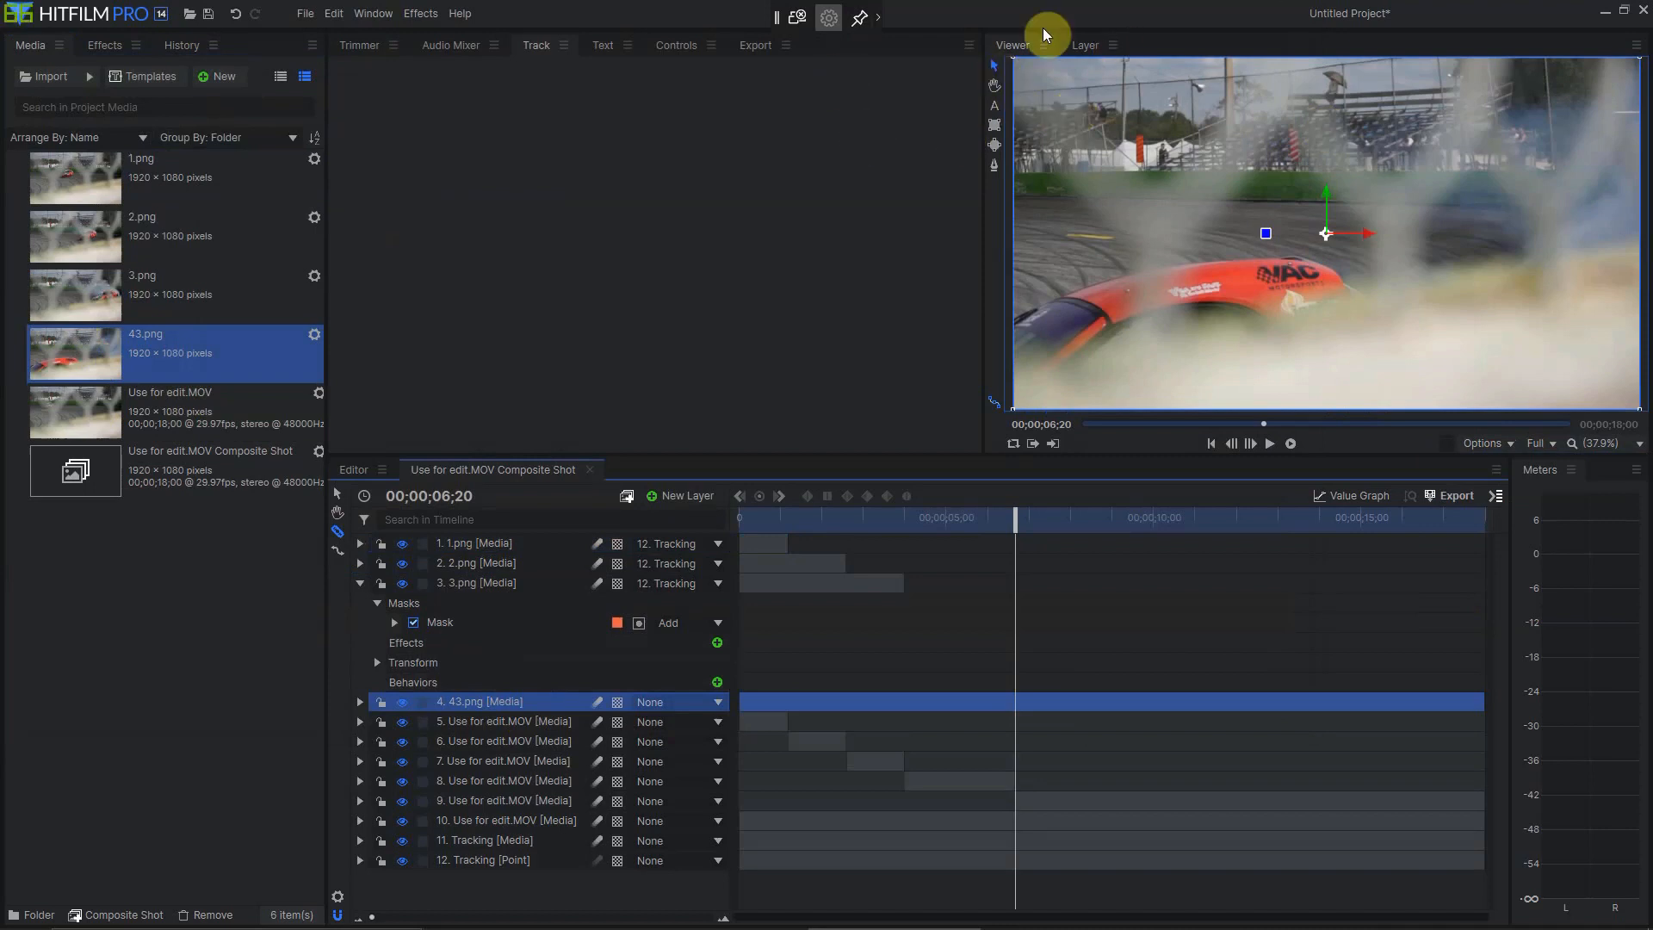
Open 43.png for layer editing and start its mask at the image's left edge along the windshield's upper border.
click(1085, 57)
scroll(1248, 306, down, 2)
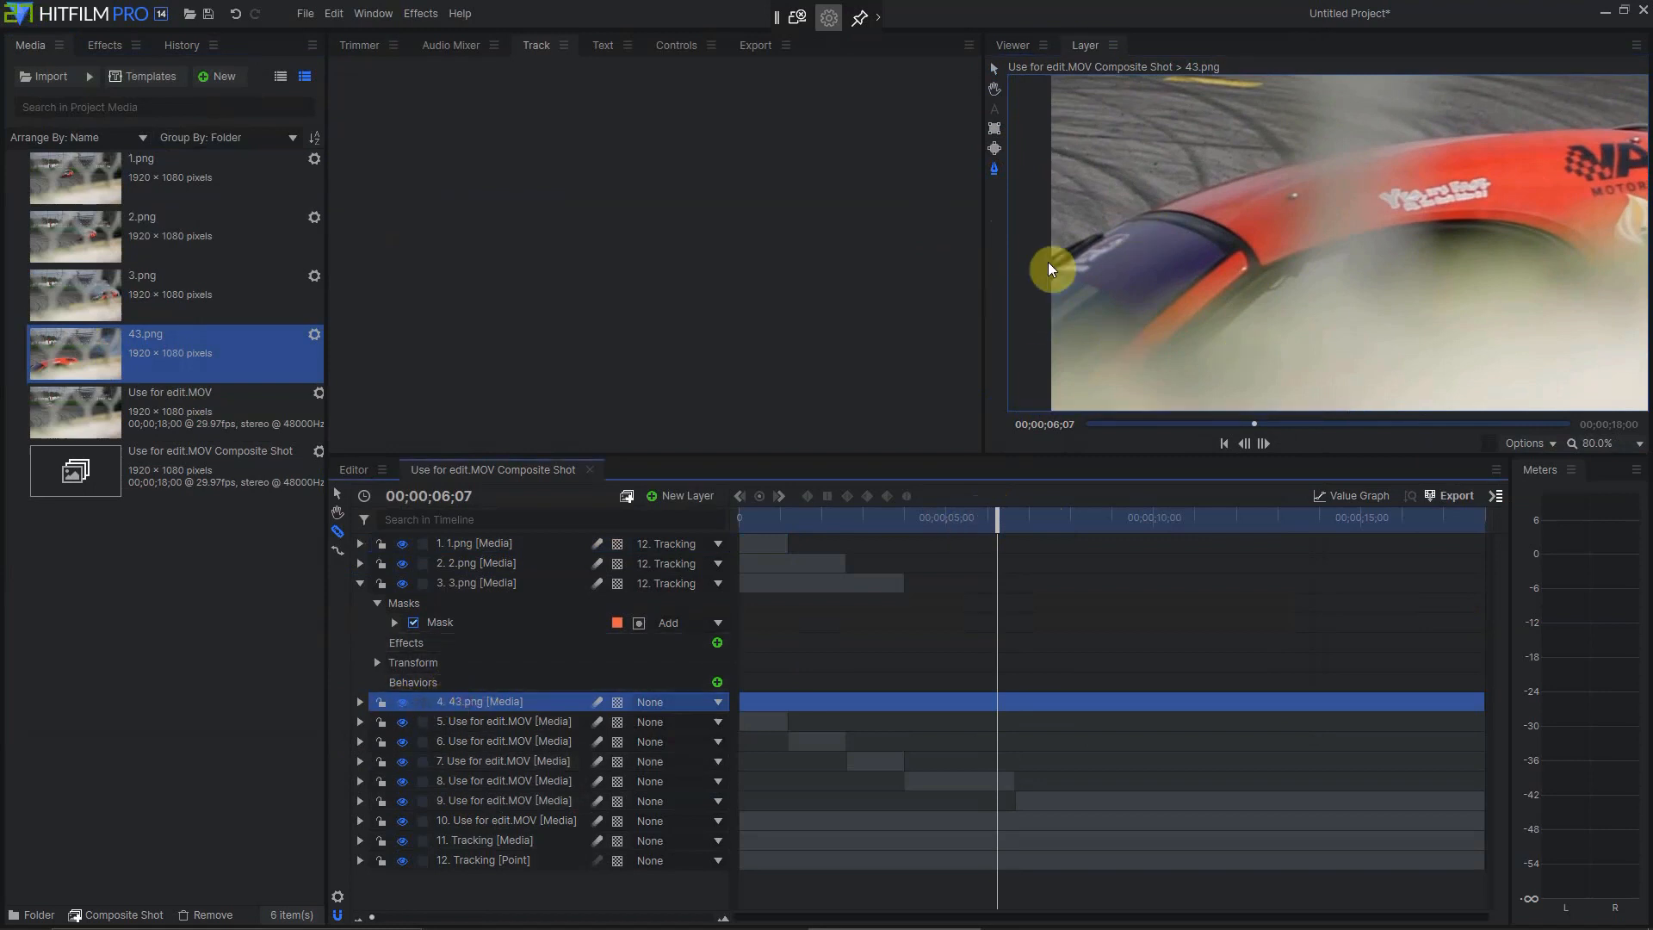
scroll(1205, 227, up, 6)
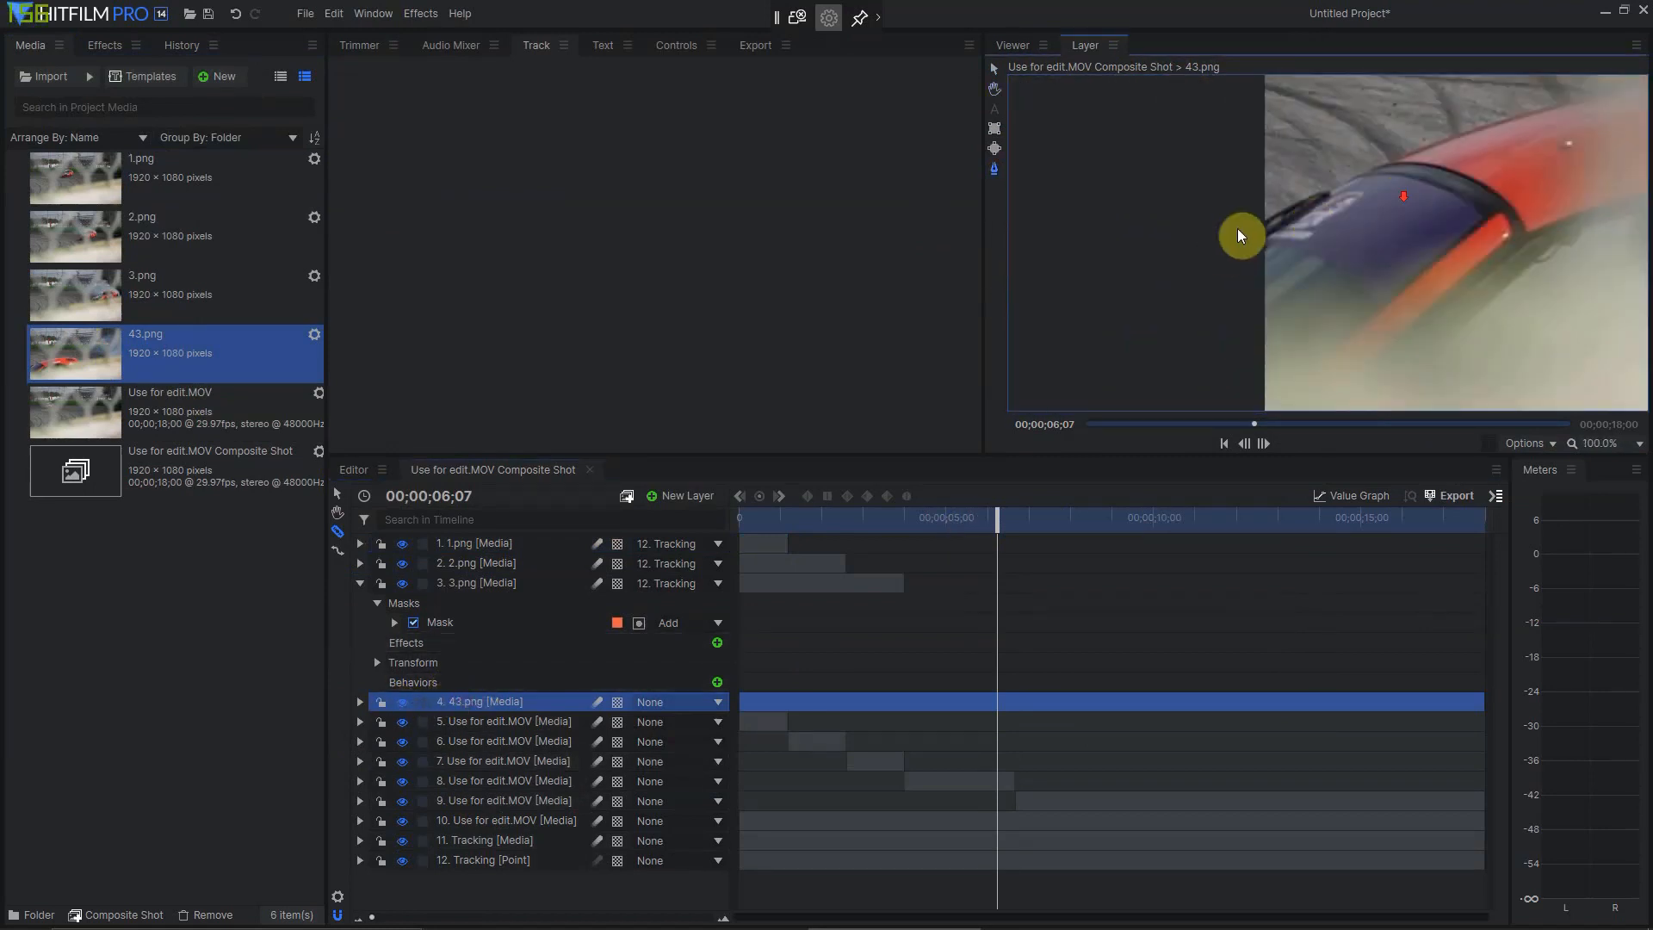
click(1282, 222)
click(1355, 177)
click(1408, 147)
click(1439, 140)
click(1486, 107)
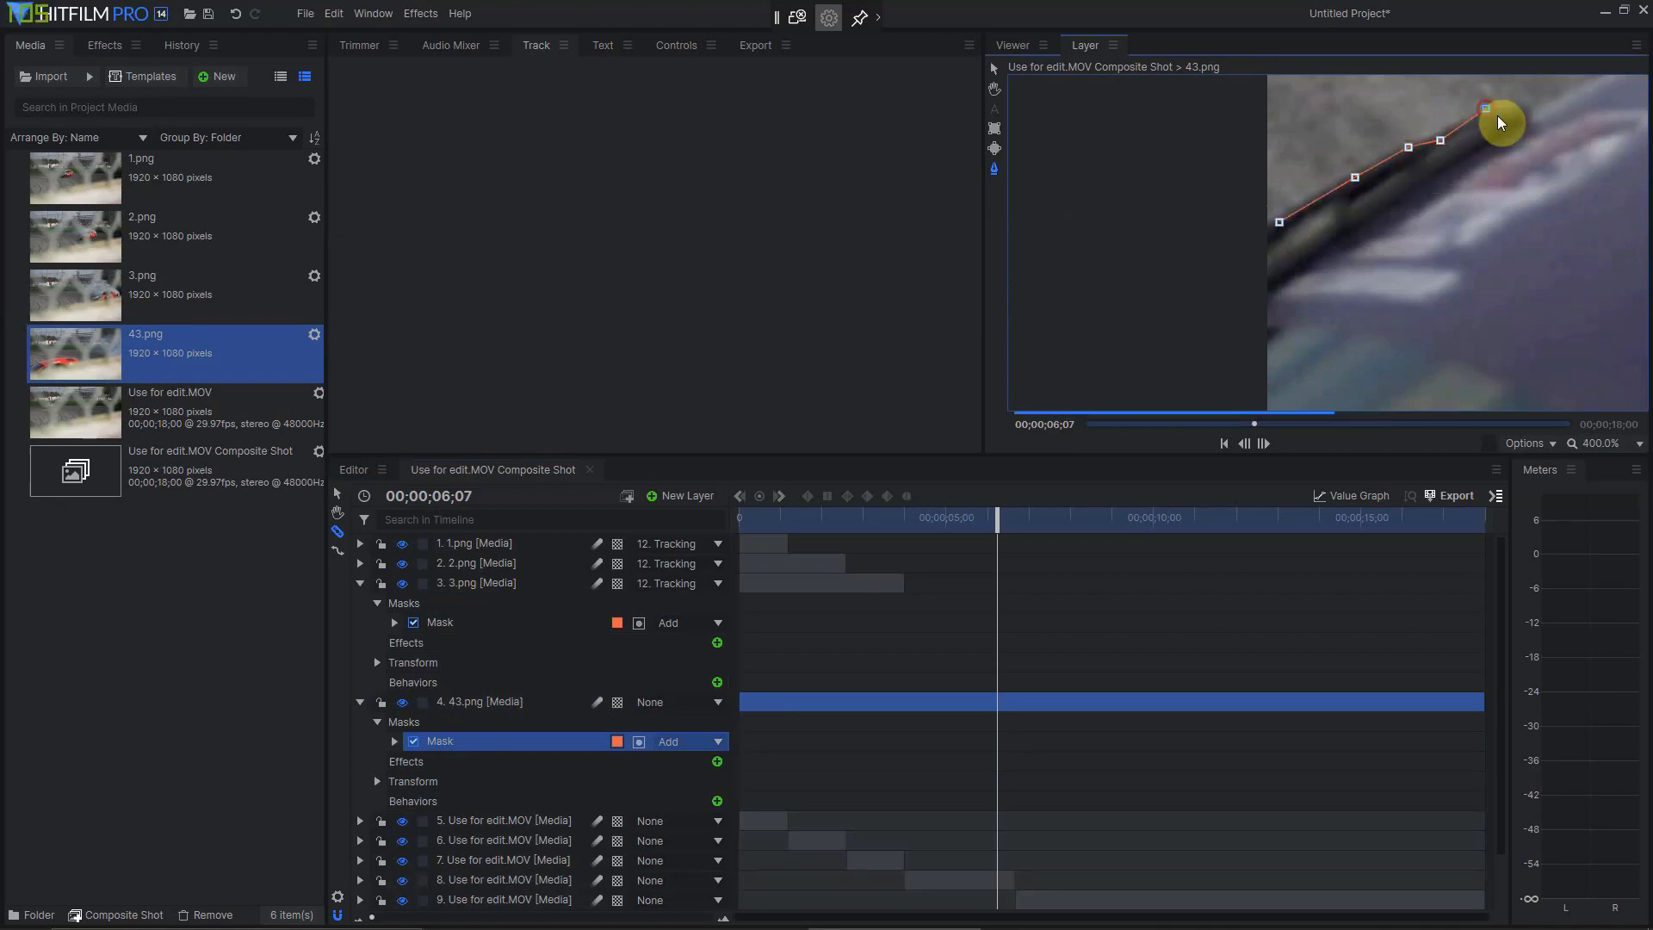
Trace the 43.png mask along the car's roofline from the windshield to the NAC lettering.
drag(1549, 113, 1396, 231)
click(1396, 231)
drag(1524, 203, 1298, 241)
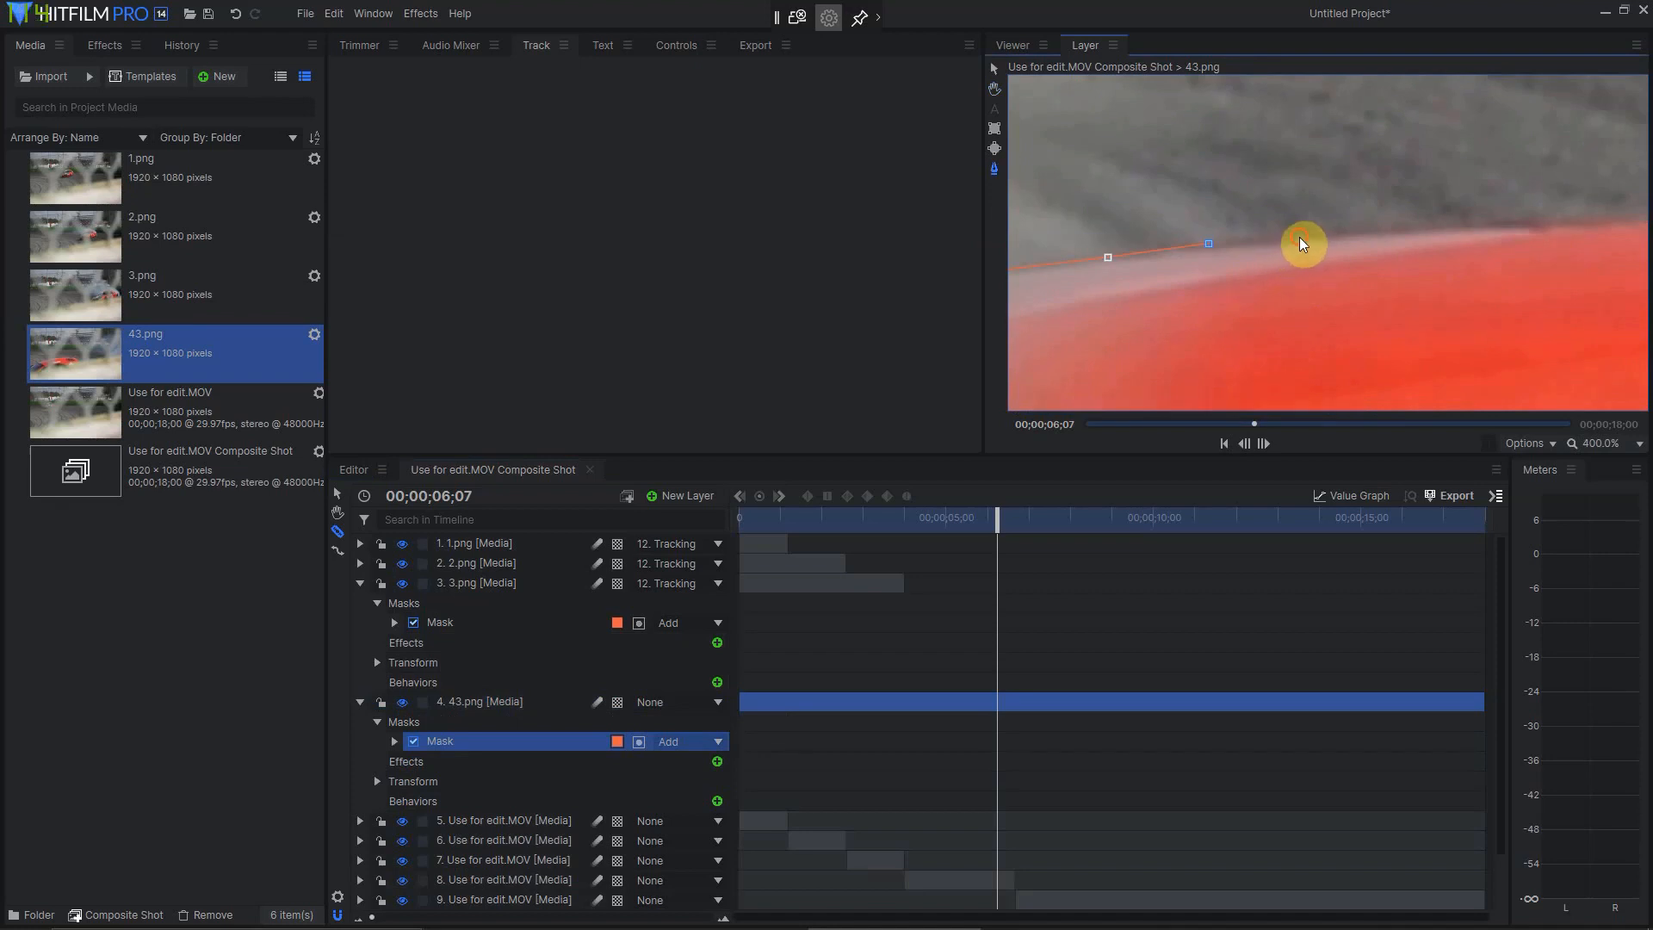
click(1299, 236)
click(1448, 225)
click(1556, 222)
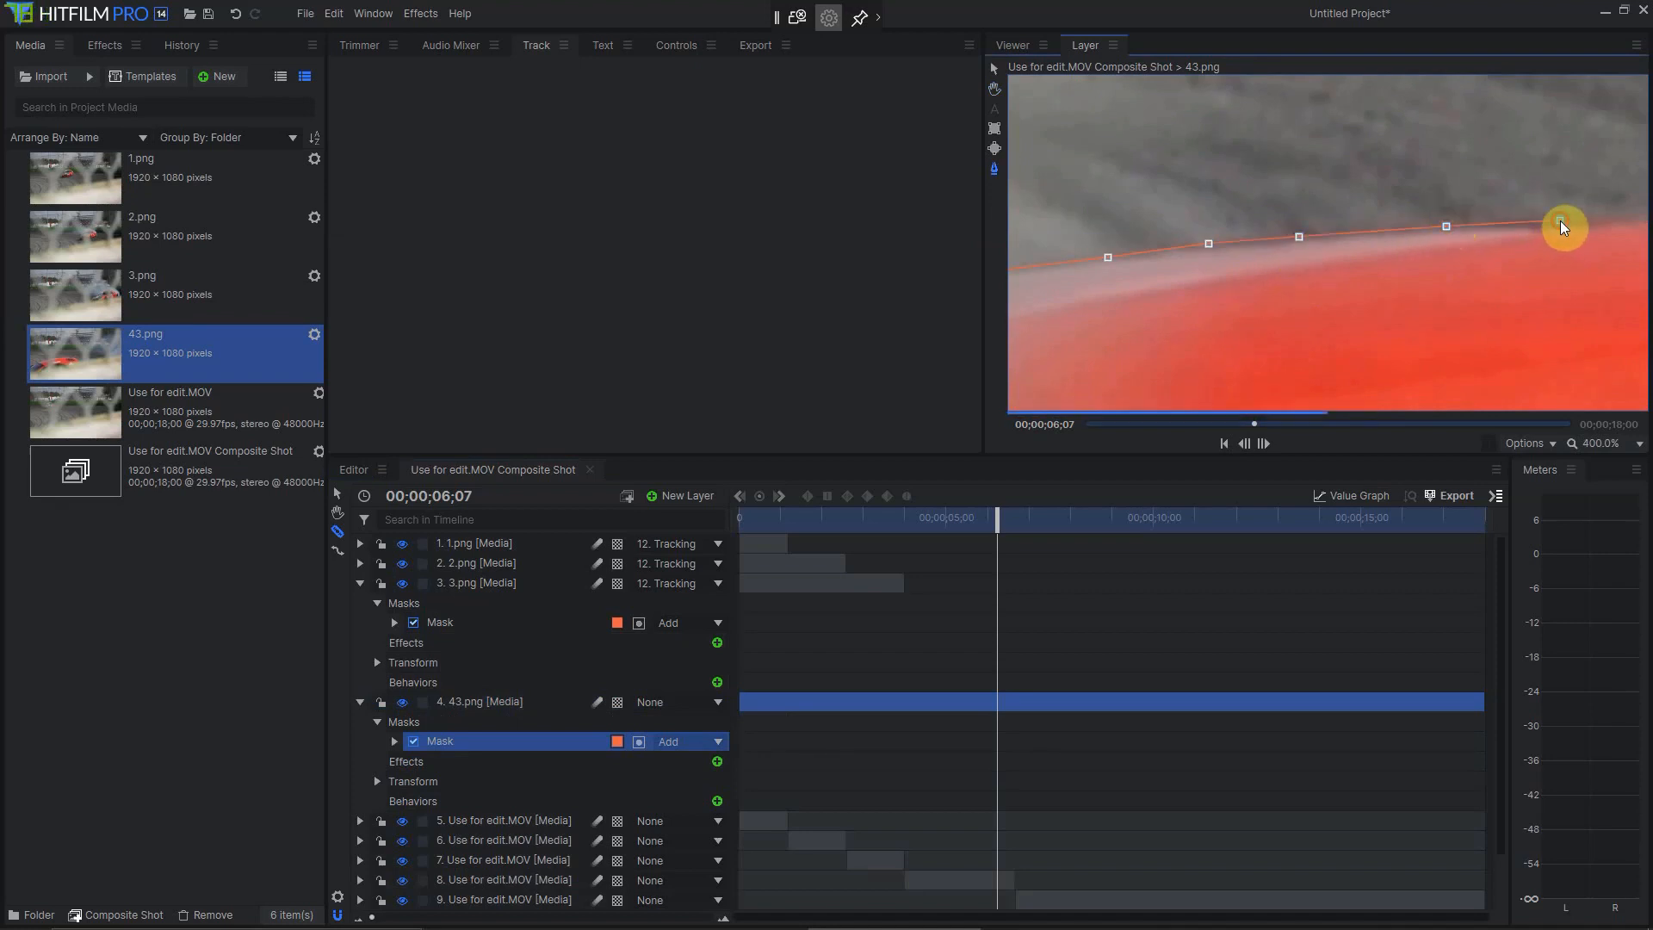
drag(1601, 248, 1199, 266)
click(1405, 230)
drag(1557, 269, 1205, 251)
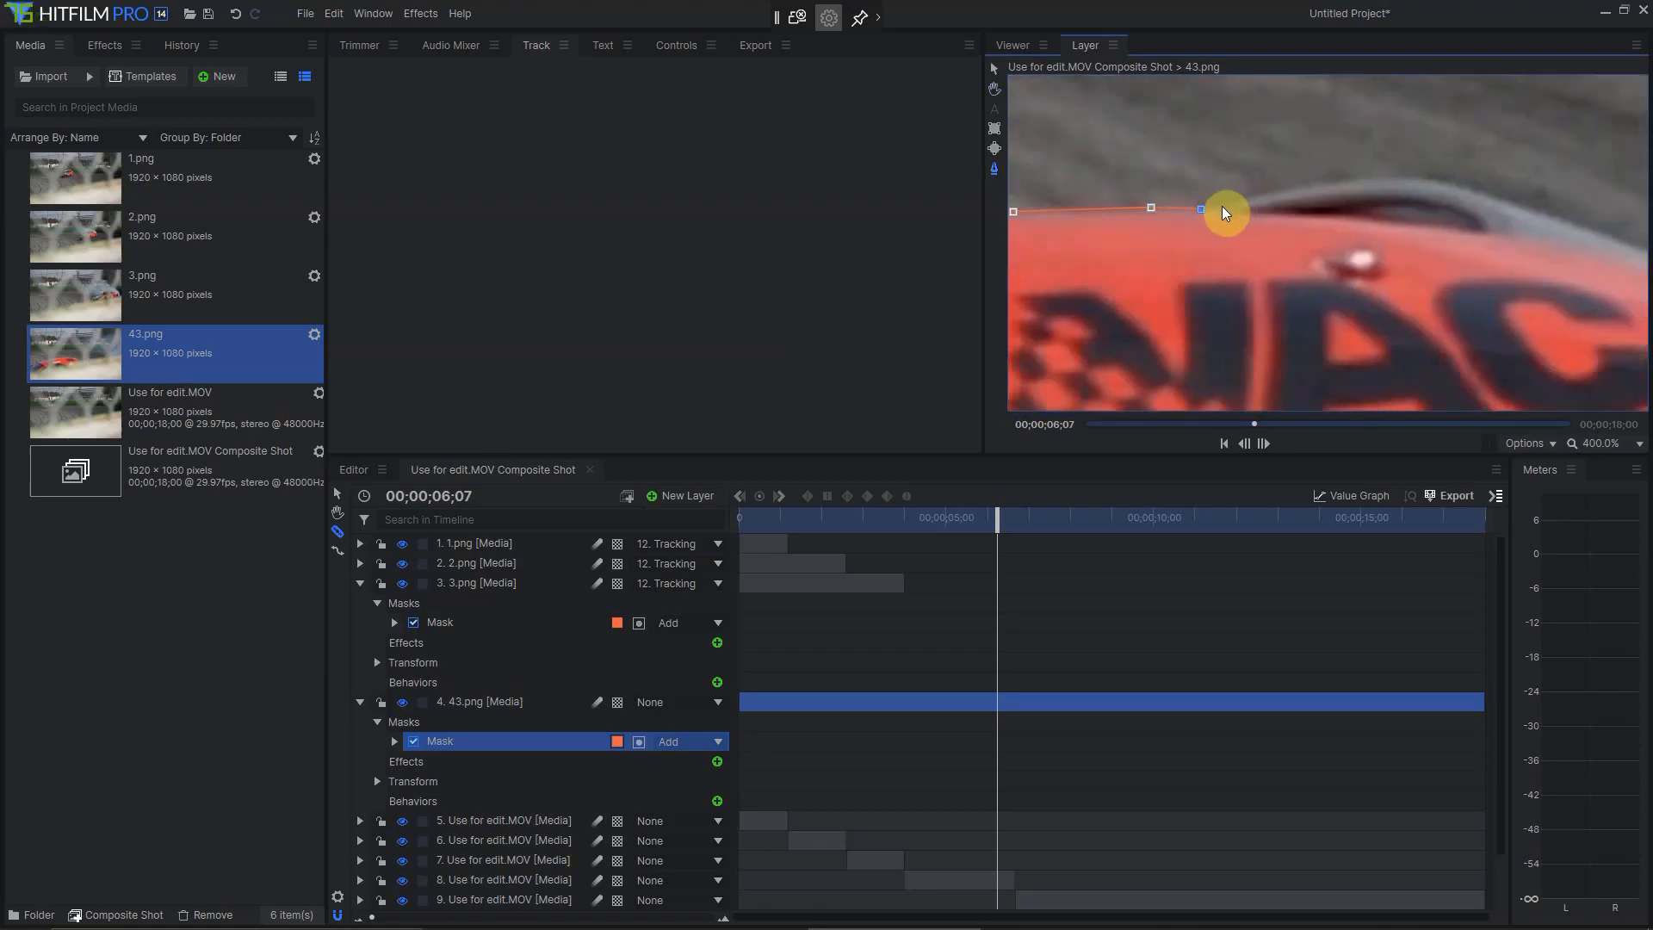
Trace the 43.png mask over the raised dark arch behind the NAC lettering.
click(1221, 206)
click(1258, 194)
click(1323, 181)
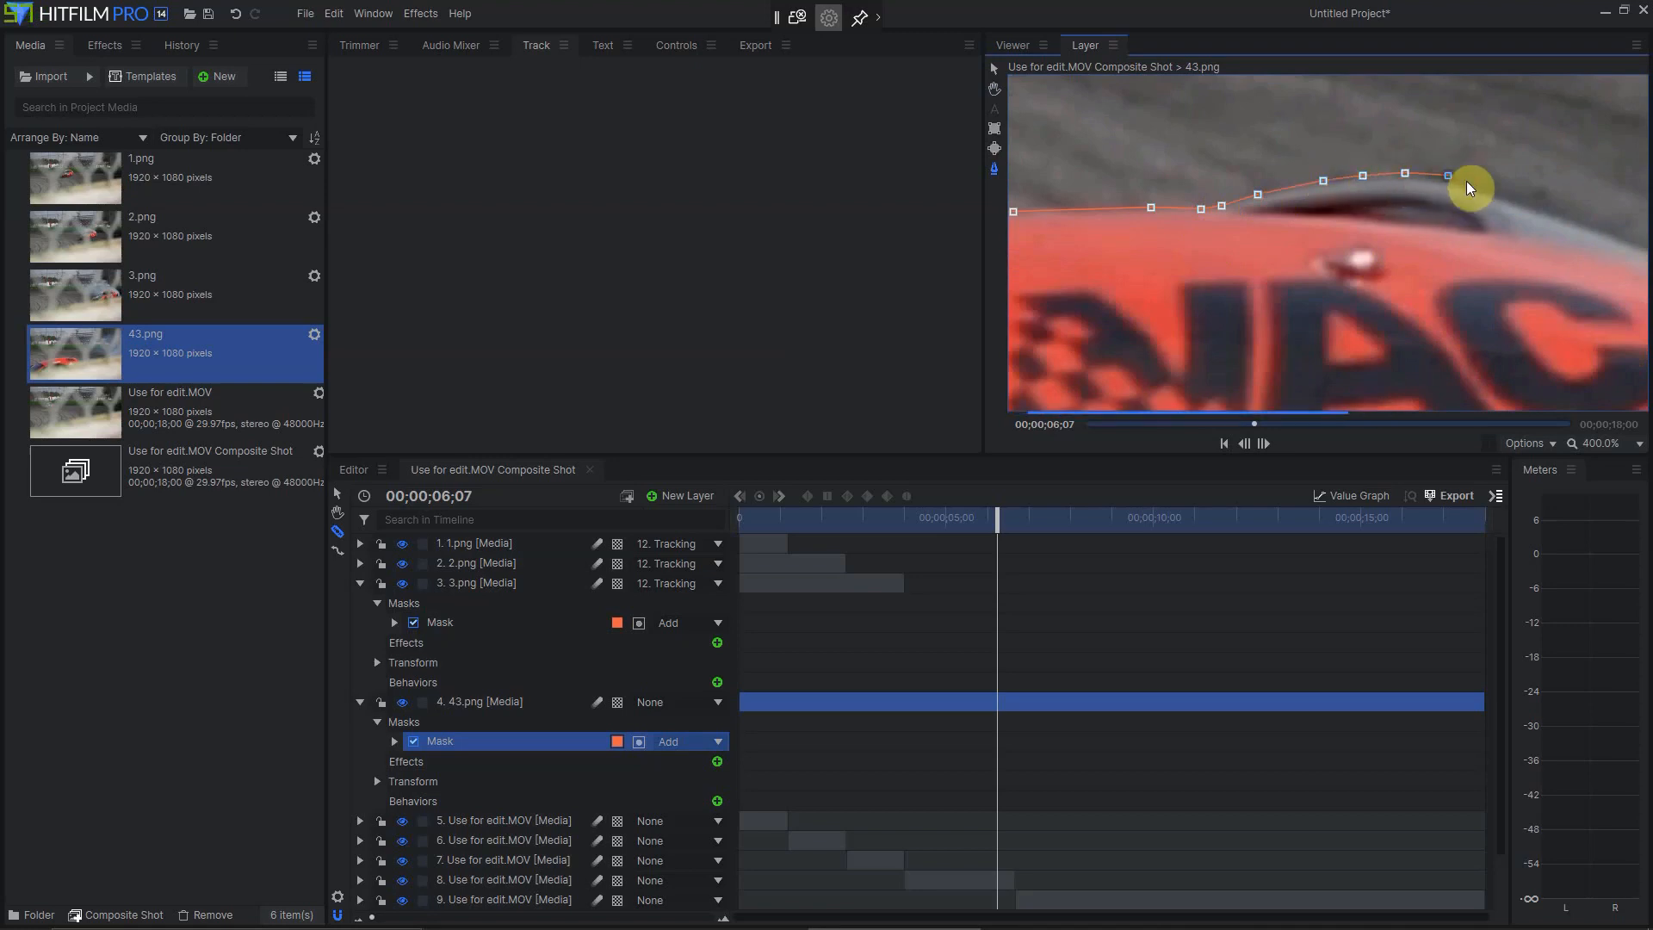
click(1450, 178)
click(1468, 187)
click(1507, 199)
click(1539, 208)
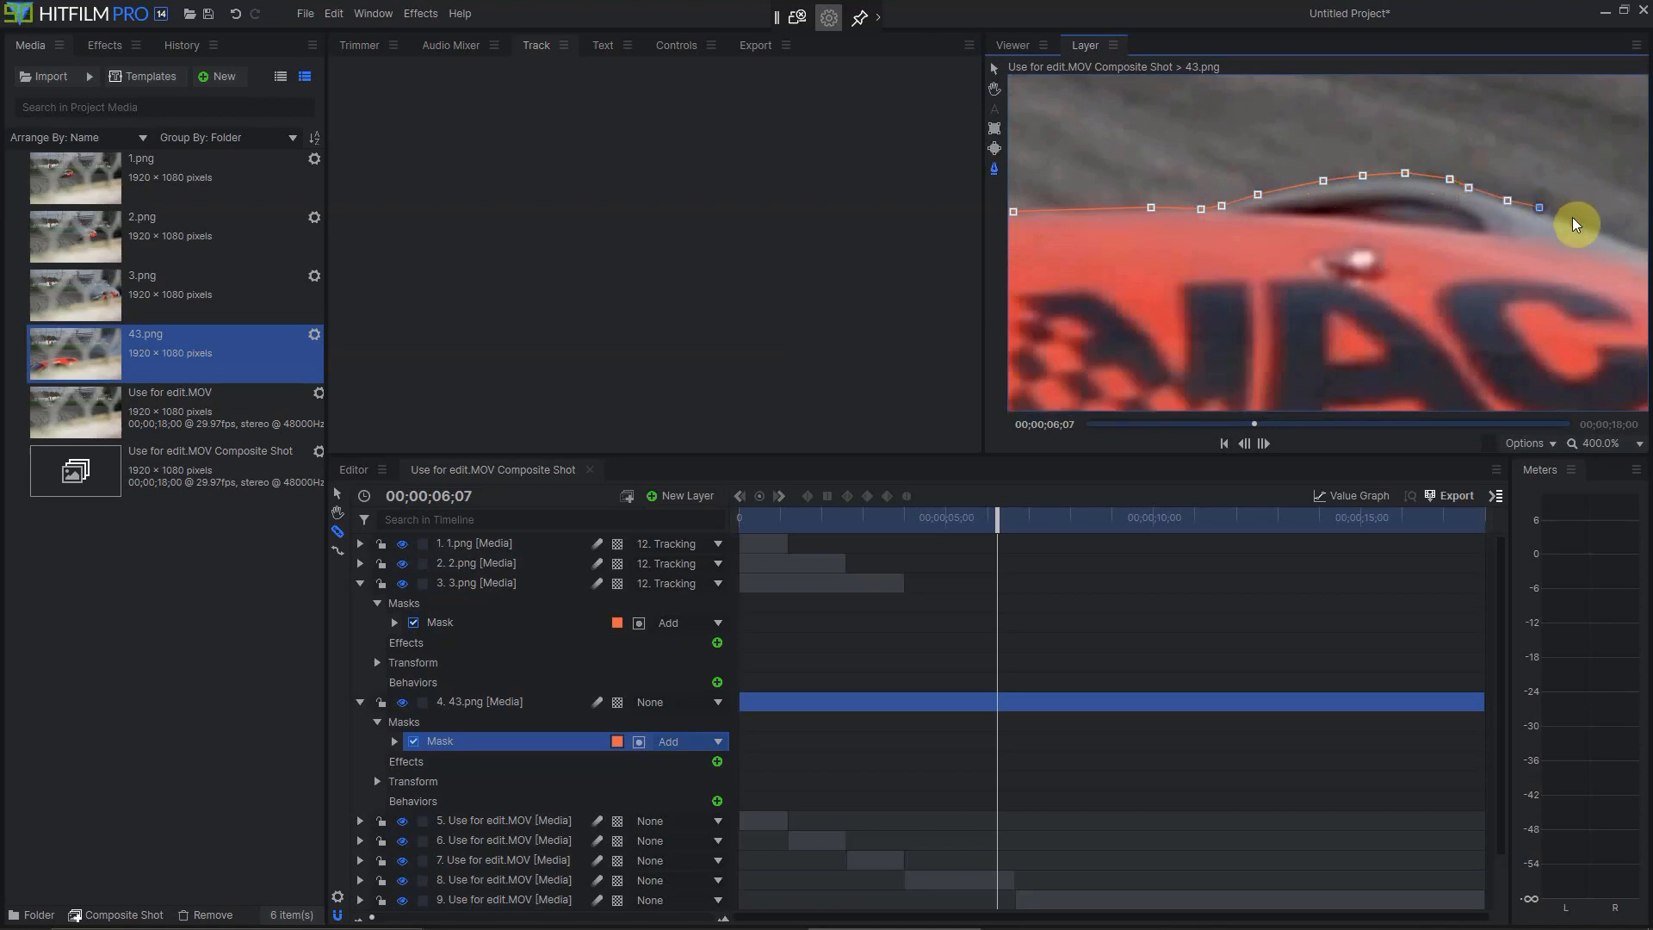
Trace the 43.png mask down the curved rear edge of the red bodywork beside the NAC lettering.
drag(1584, 350, 1133, 248)
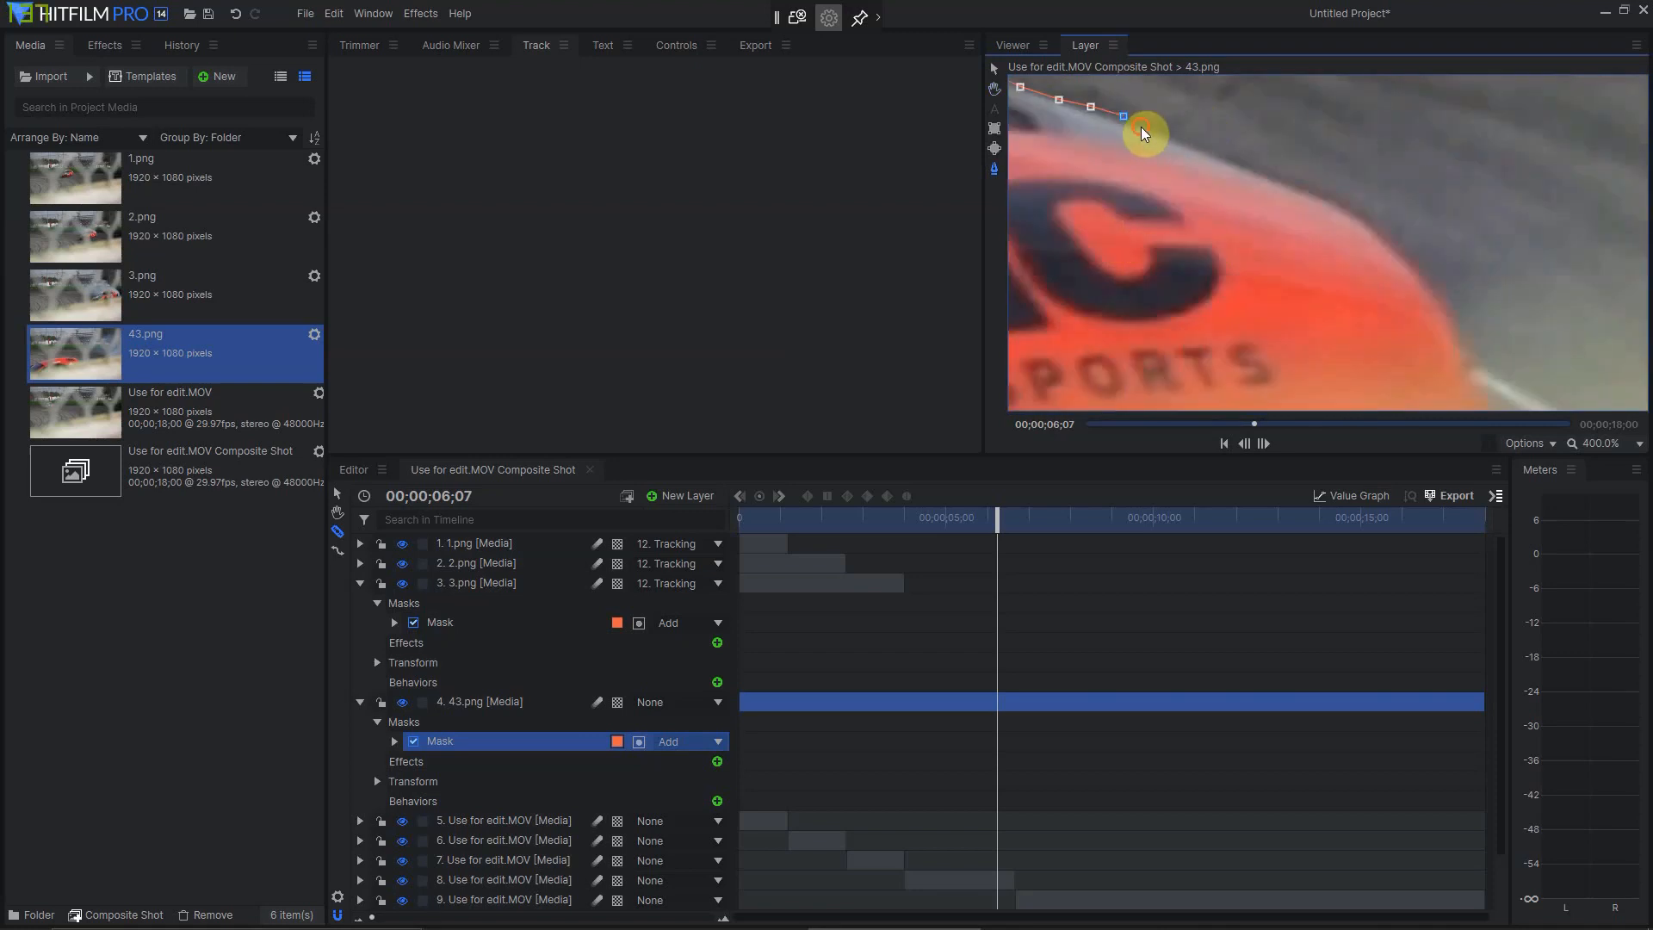
click(1196, 142)
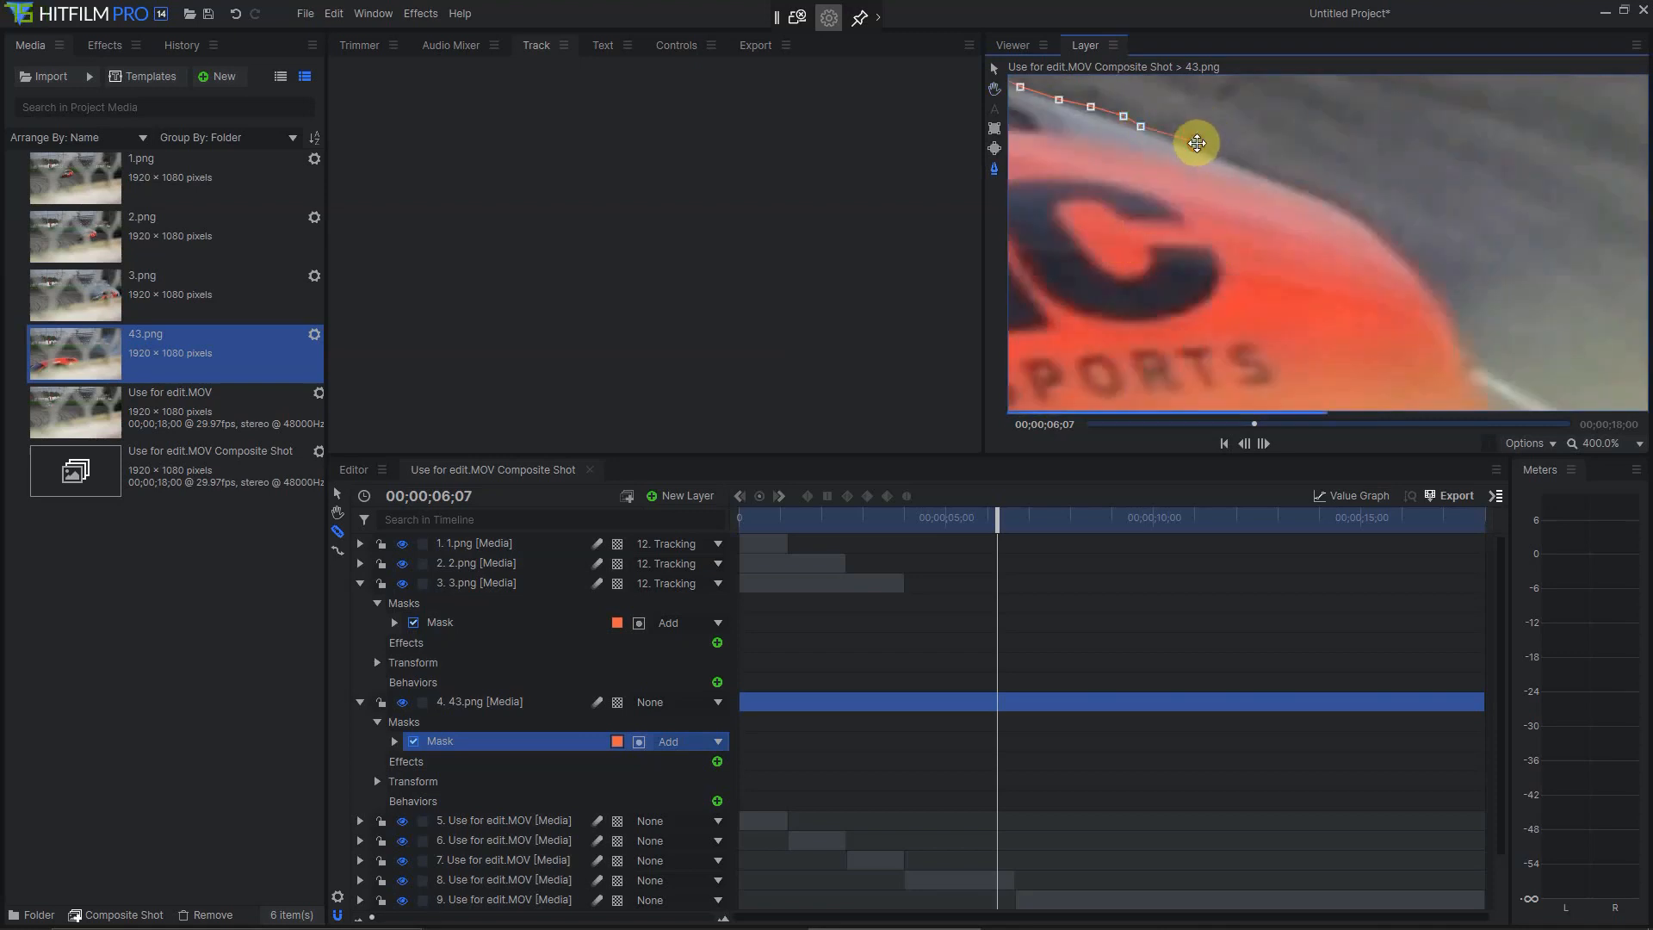
click(1287, 183)
drag(1382, 230, 1412, 258)
click(1415, 268)
click(1452, 317)
click(1459, 341)
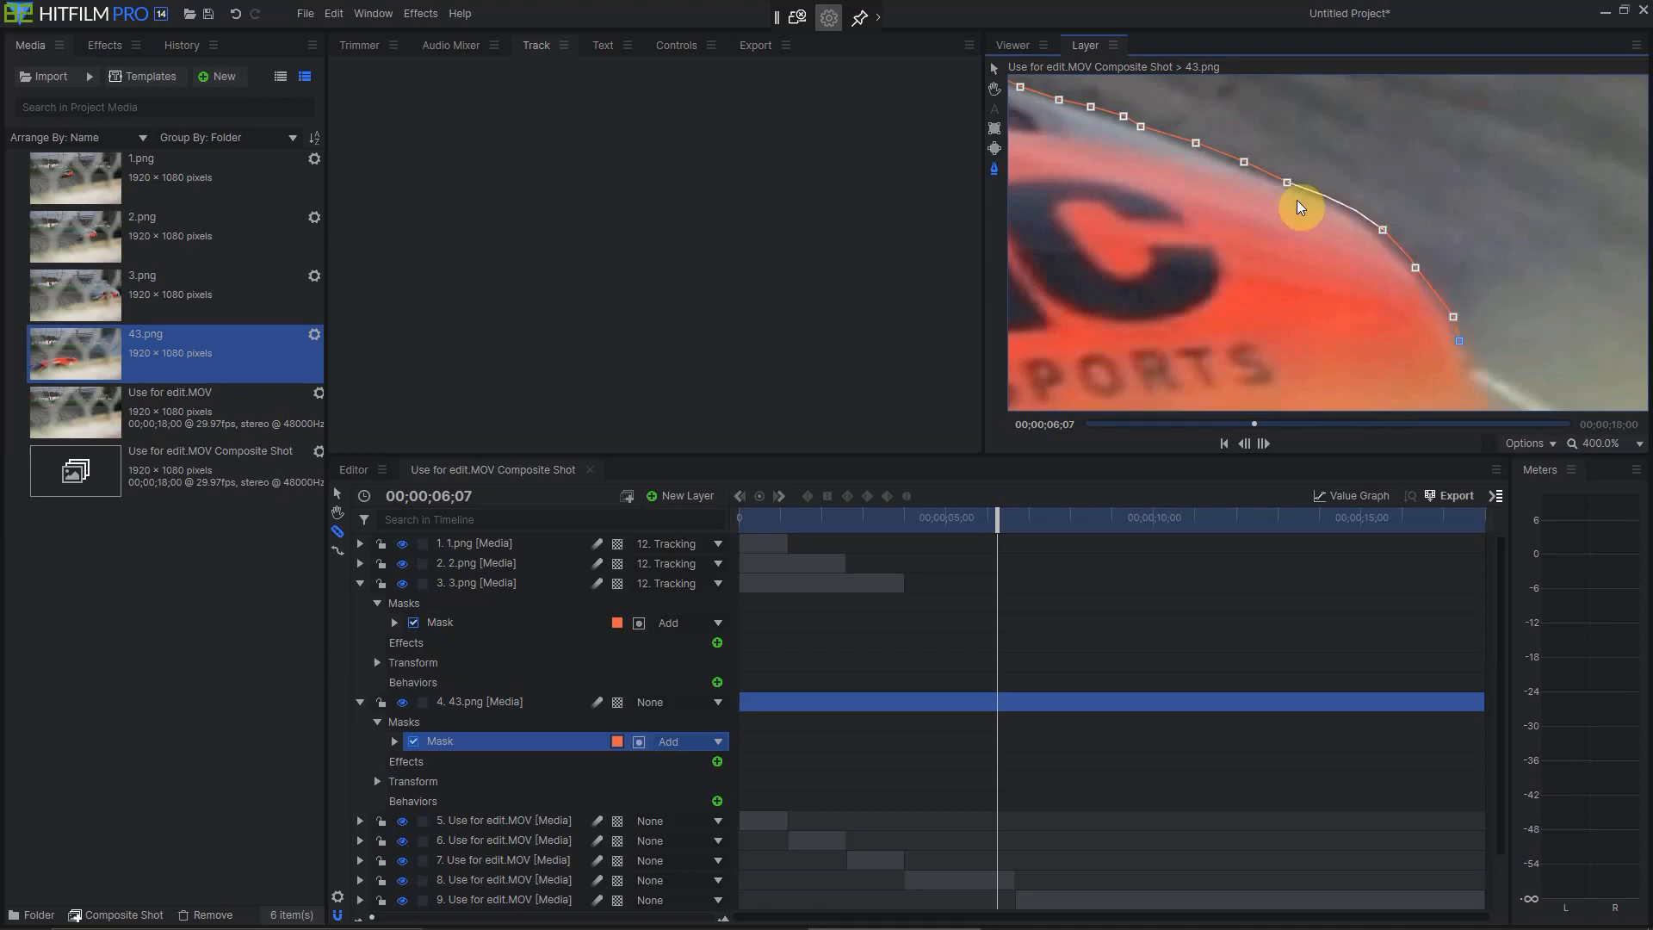
Continue the 43.png mask along the pale rear edge and around the car's tail end.
scroll(1402, 310, down, 6)
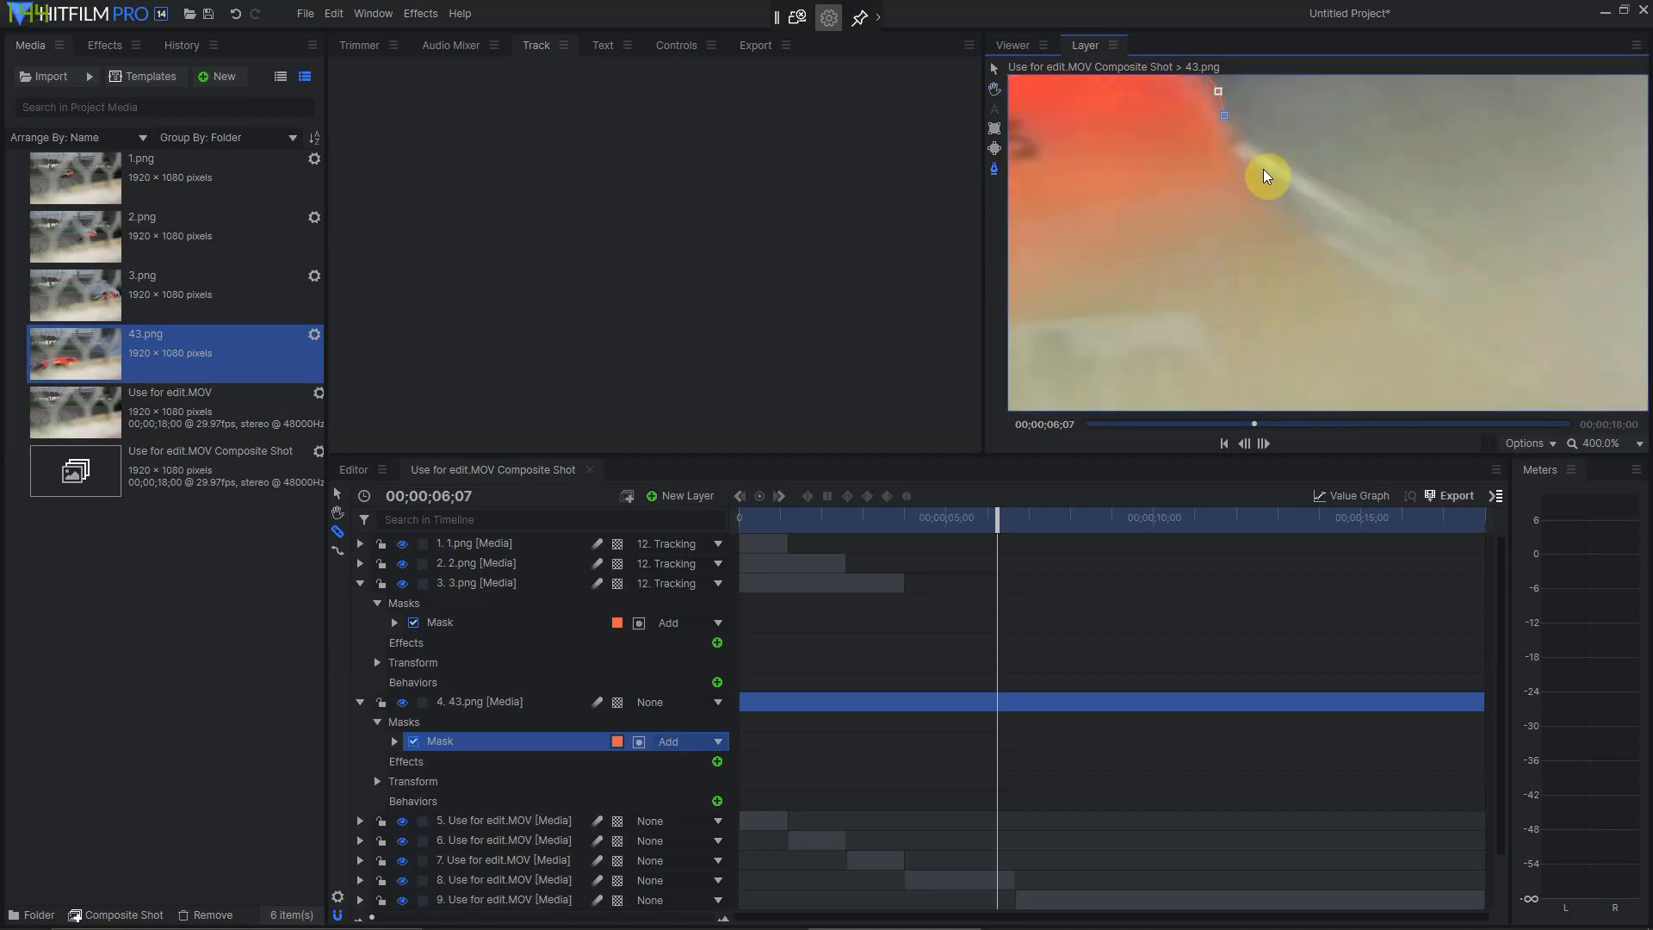
scroll(1309, 241, up, 4)
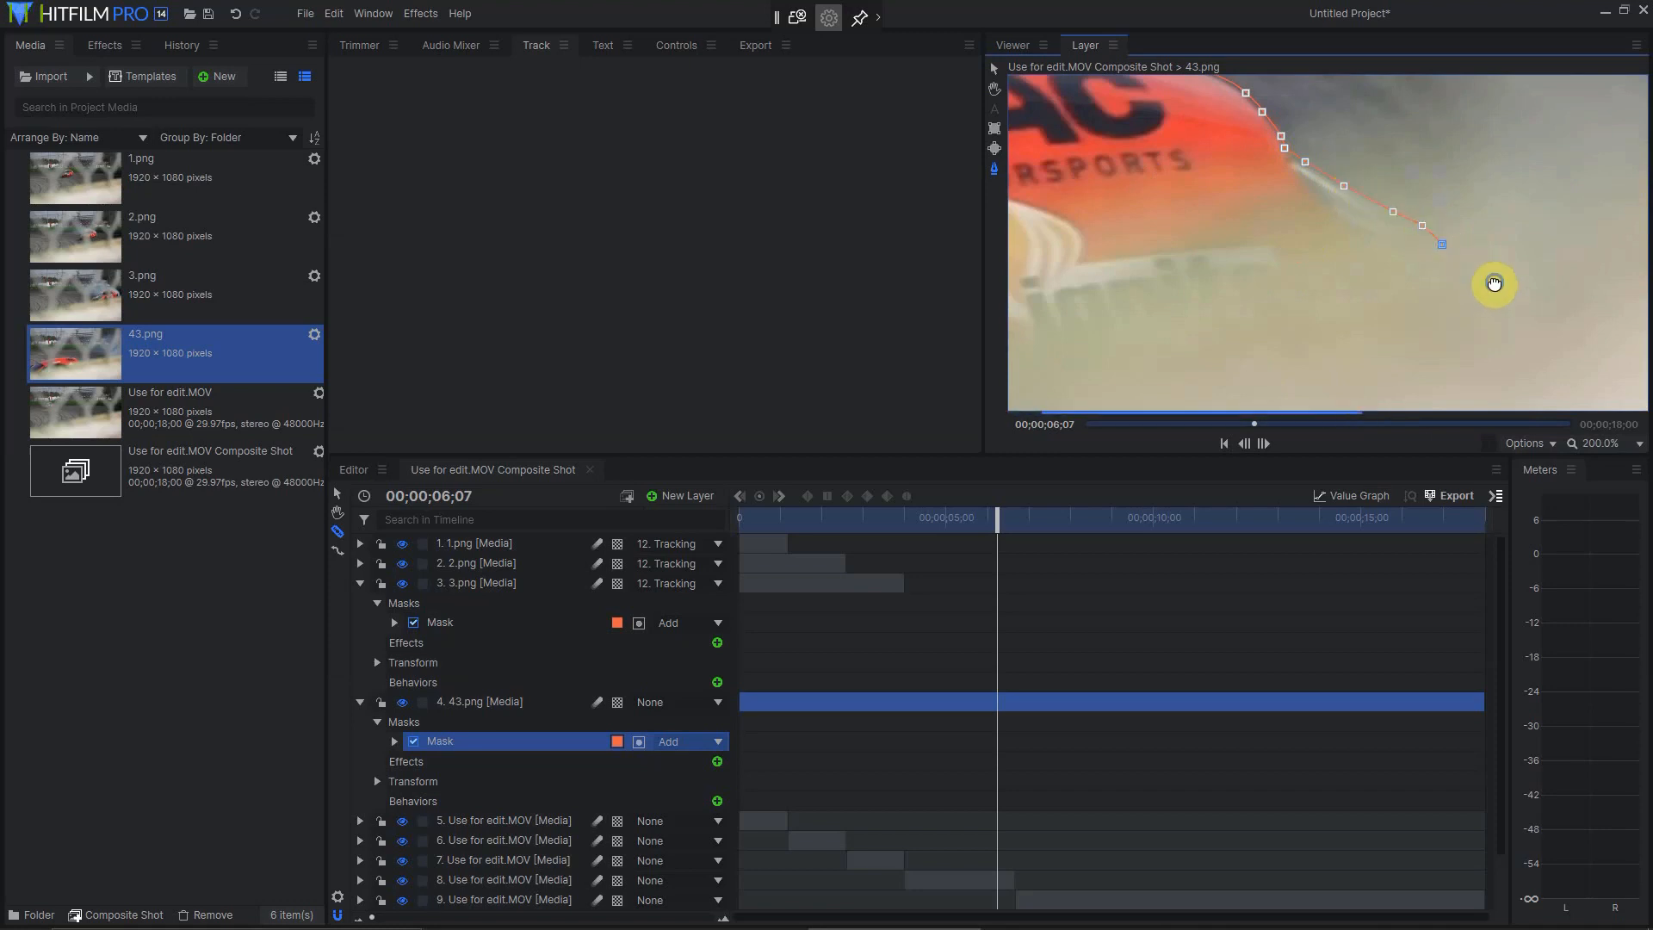
scroll(1540, 258, down, 3)
click(1583, 222)
click(1578, 273)
Trace the 43.png mask's lower edge through the haze from the car's tail towards the front.
click(1498, 297)
click(1435, 318)
click(1396, 309)
click(1337, 317)
click(1309, 323)
click(1285, 325)
click(1265, 314)
click(1243, 327)
drag(1259, 316, 1269, 322)
Carry the 43.png mask outside the image around its lower-left corner and close it at the starting point.
click(1208, 330)
click(1167, 371)
click(1065, 371)
click(1022, 255)
click(1065, 216)
scroll(1065, 220, up, 2)
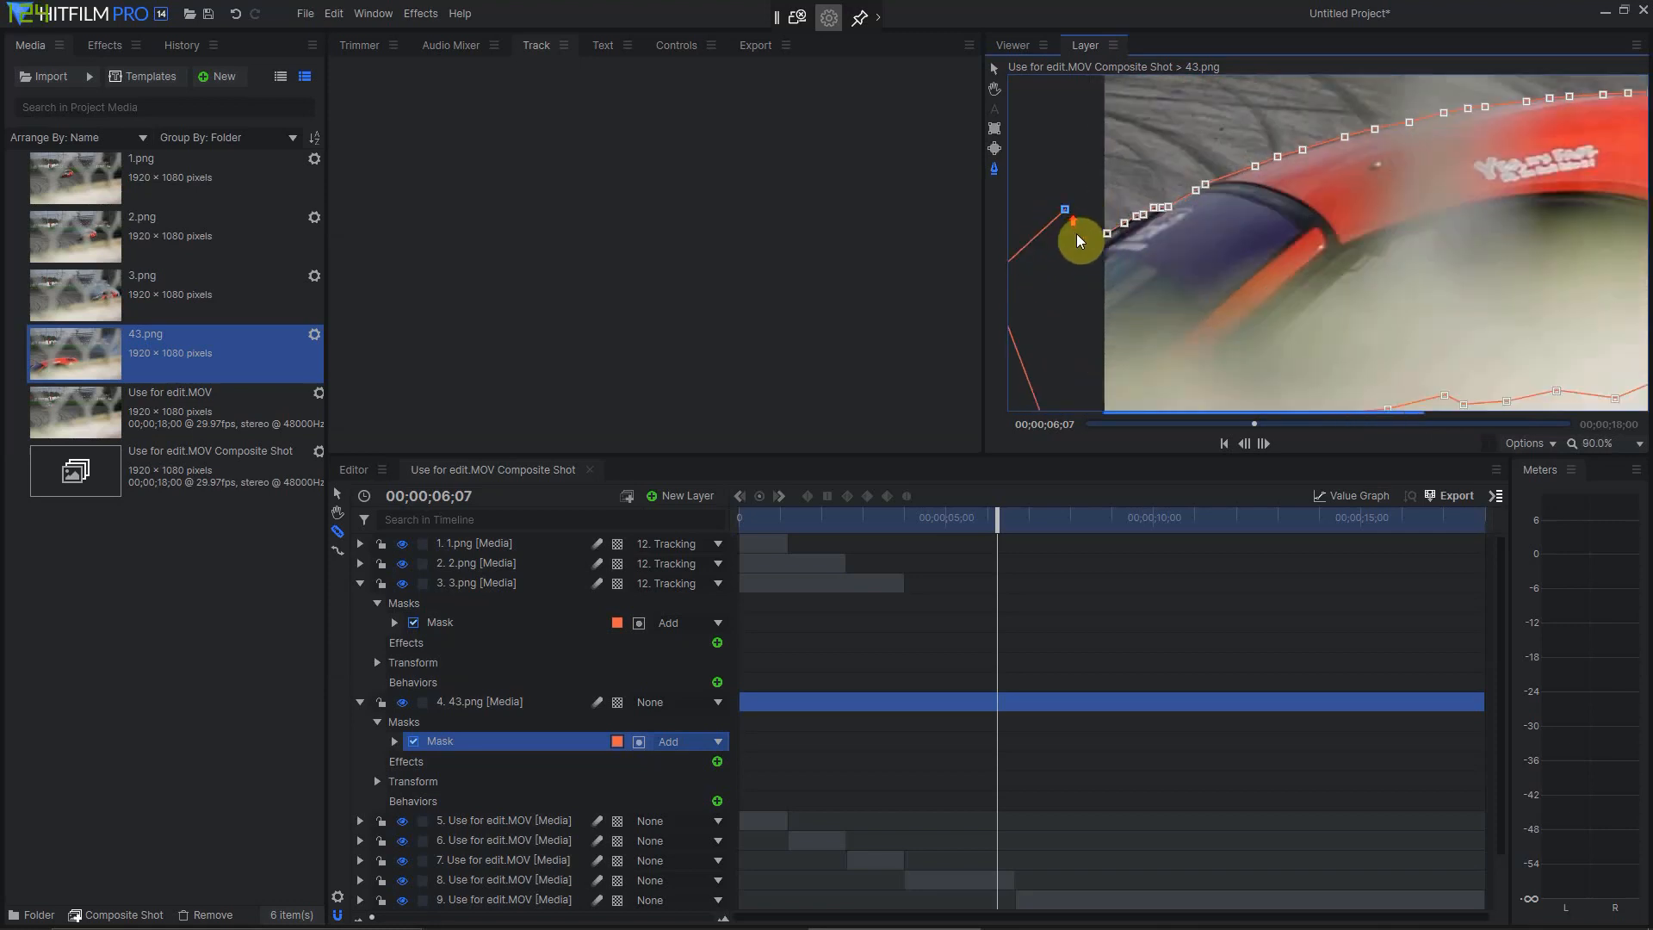
click(1266, 244)
scroll(1412, 295, down, 3)
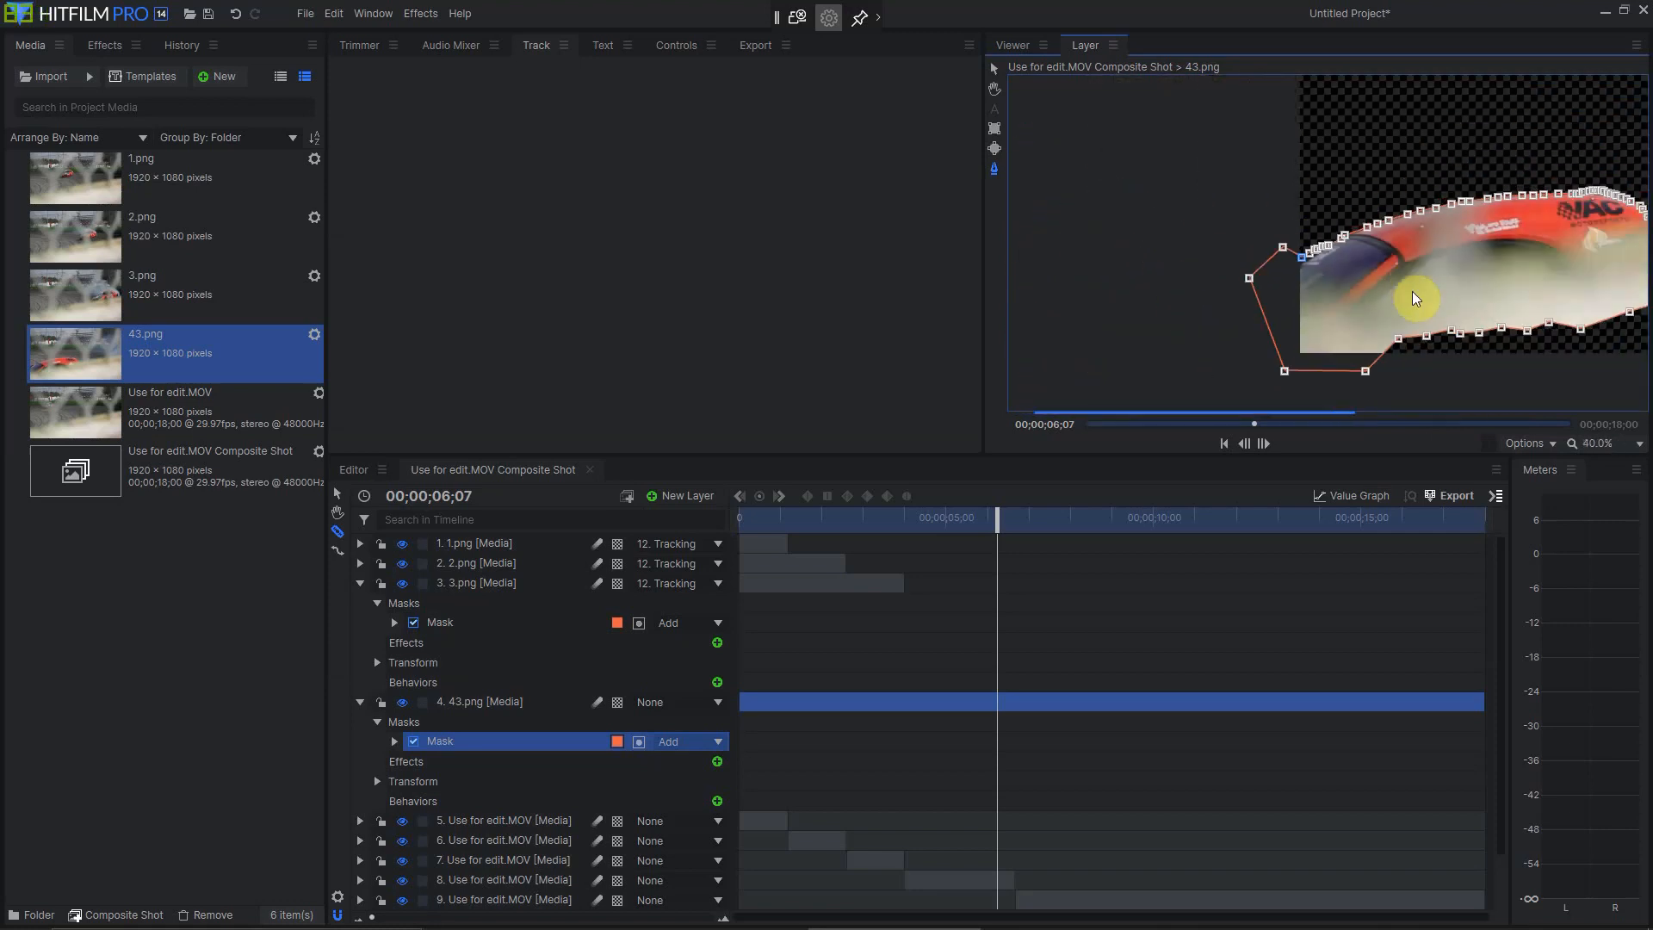
key(h)
drag(1372, 380, 1261, 373)
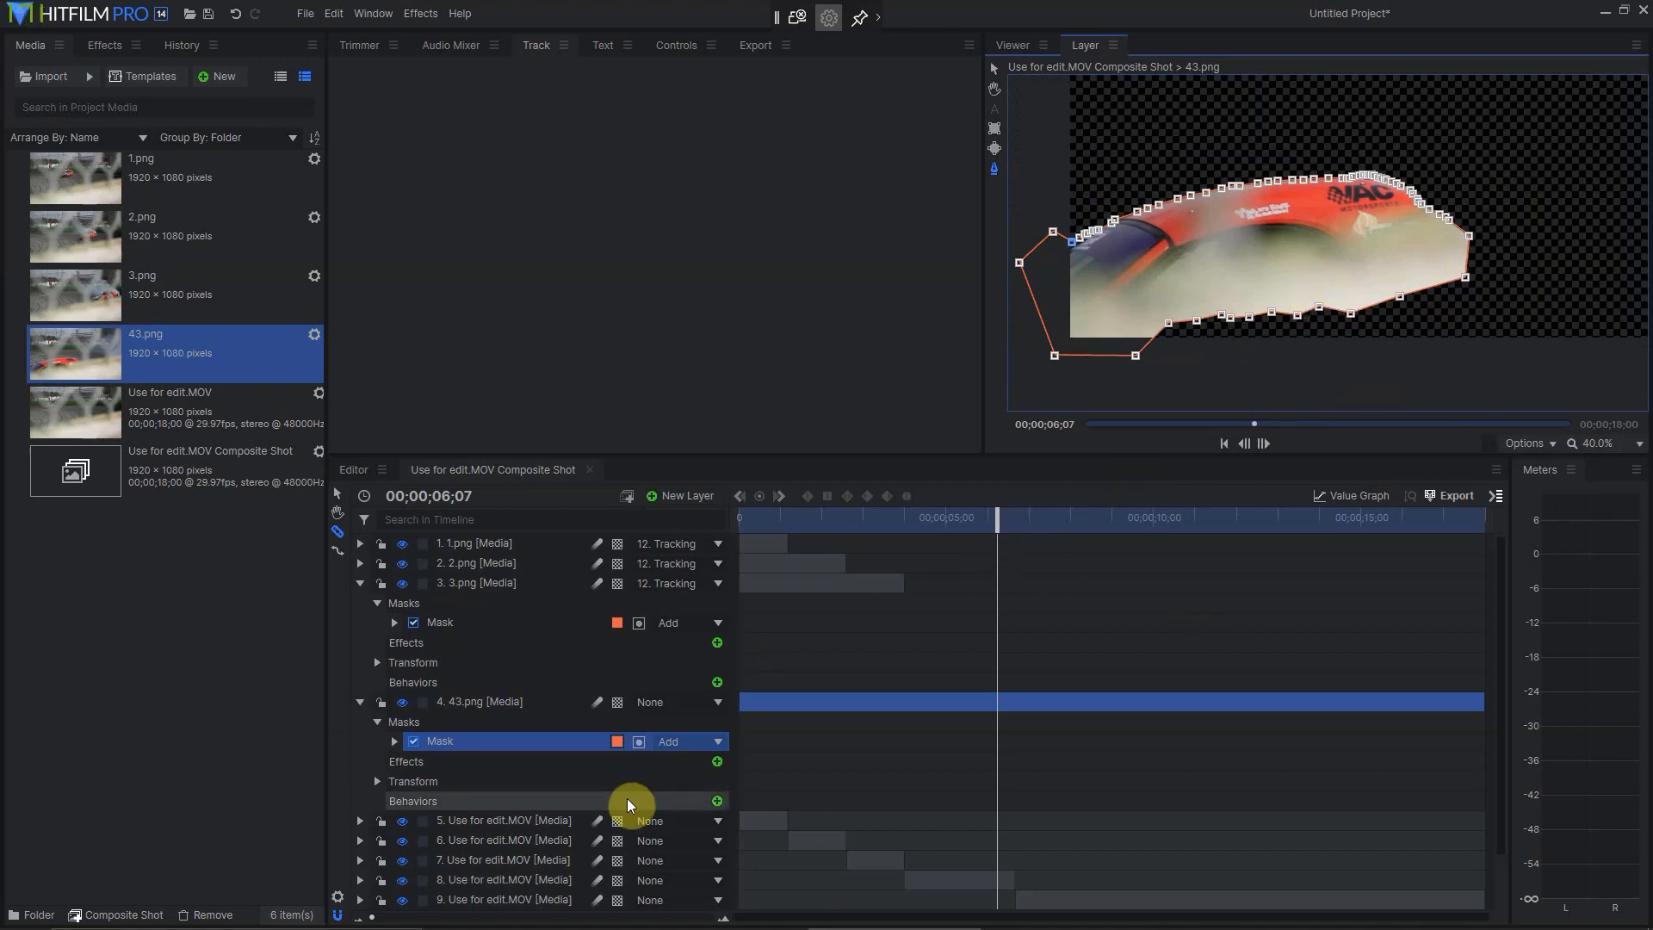
Trim the end of the 43.png layer to the cut where the last Use for edit.MOV segment begins.
key(ctrl+a)
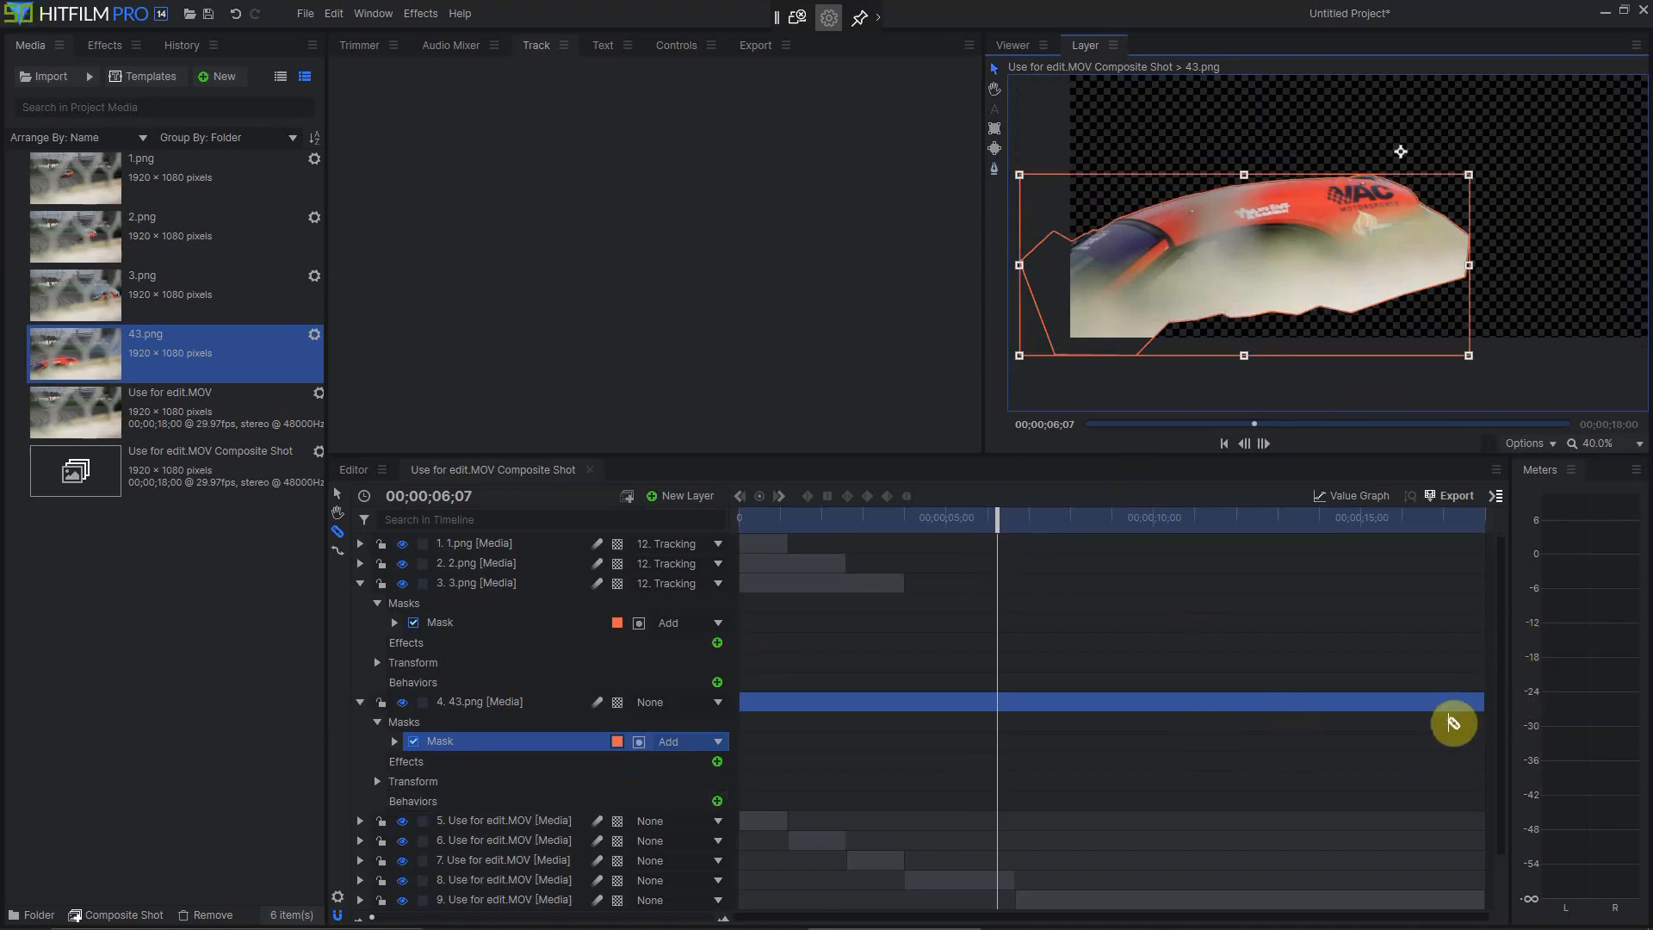
key(v)
click(1463, 702)
drag(1303, 720, 1014, 723)
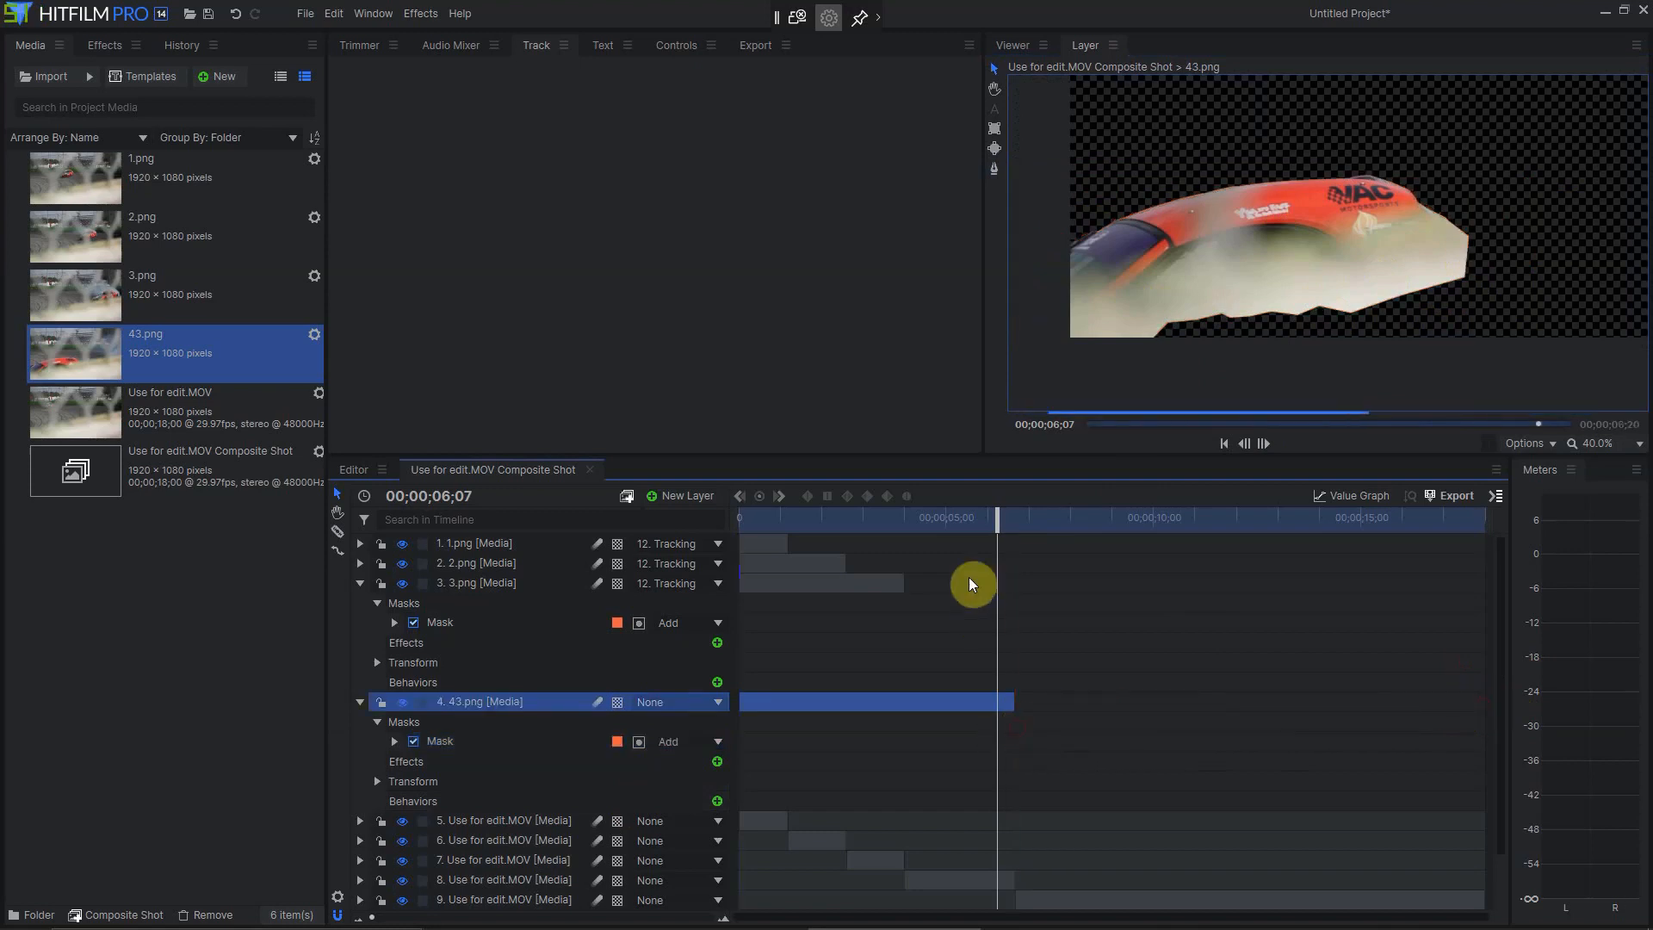
Parent the 43.png layer to 12. Tracking with the composite shot's playhead at 00;00;06;20.
click(1007, 47)
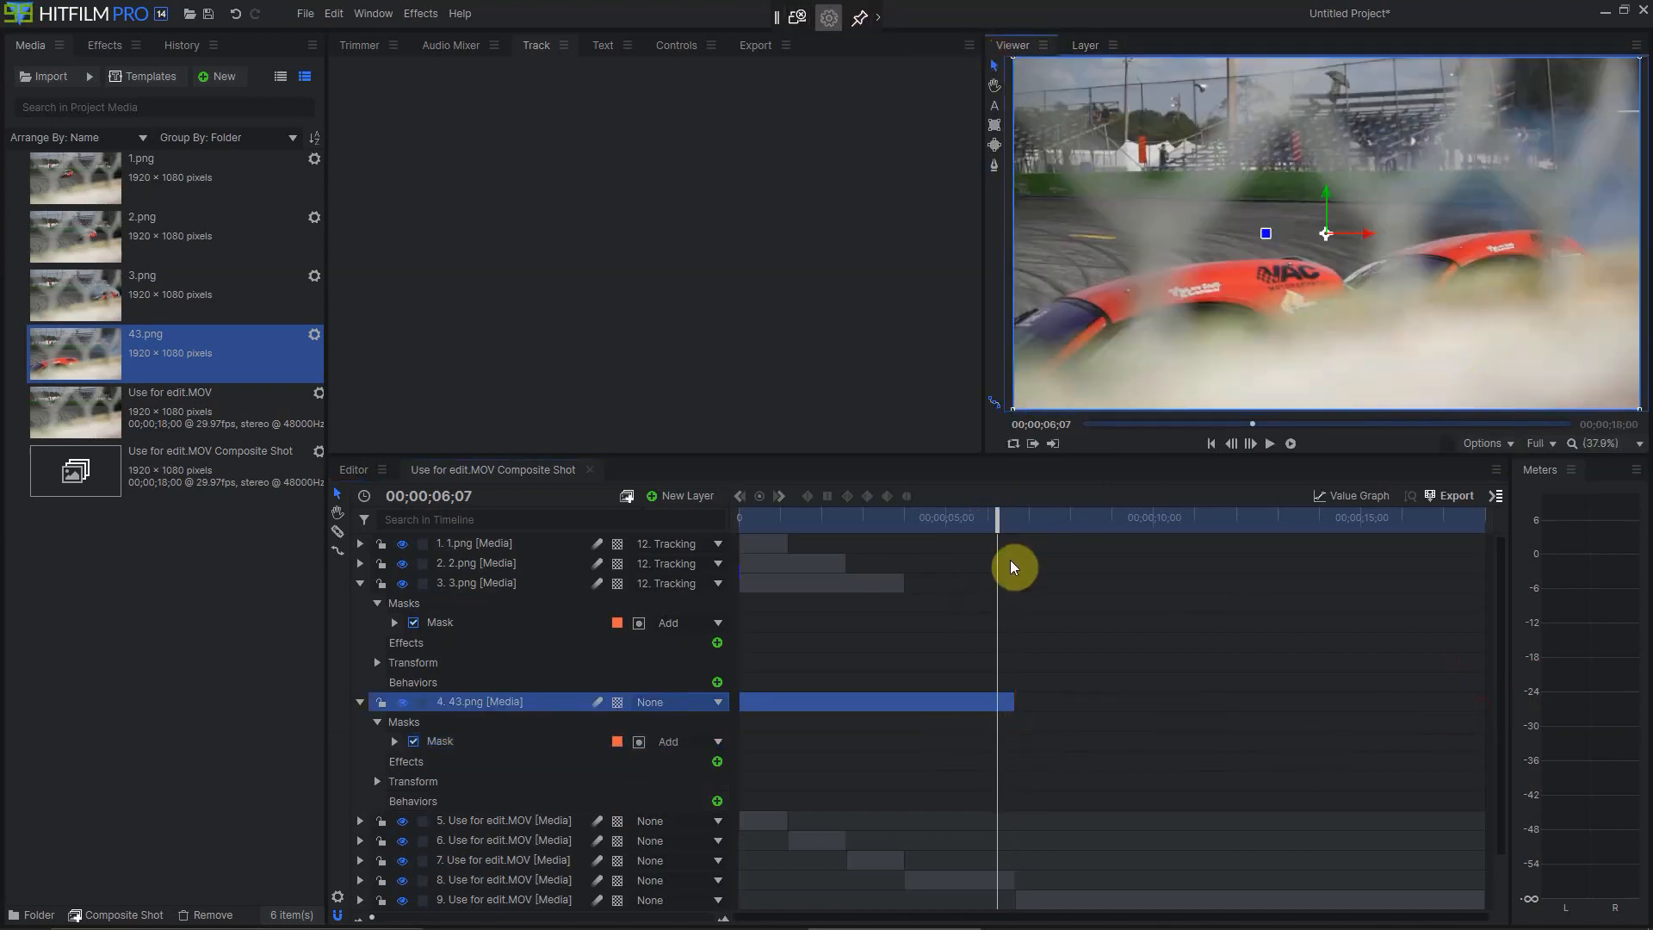
drag(996, 525, 627, 539)
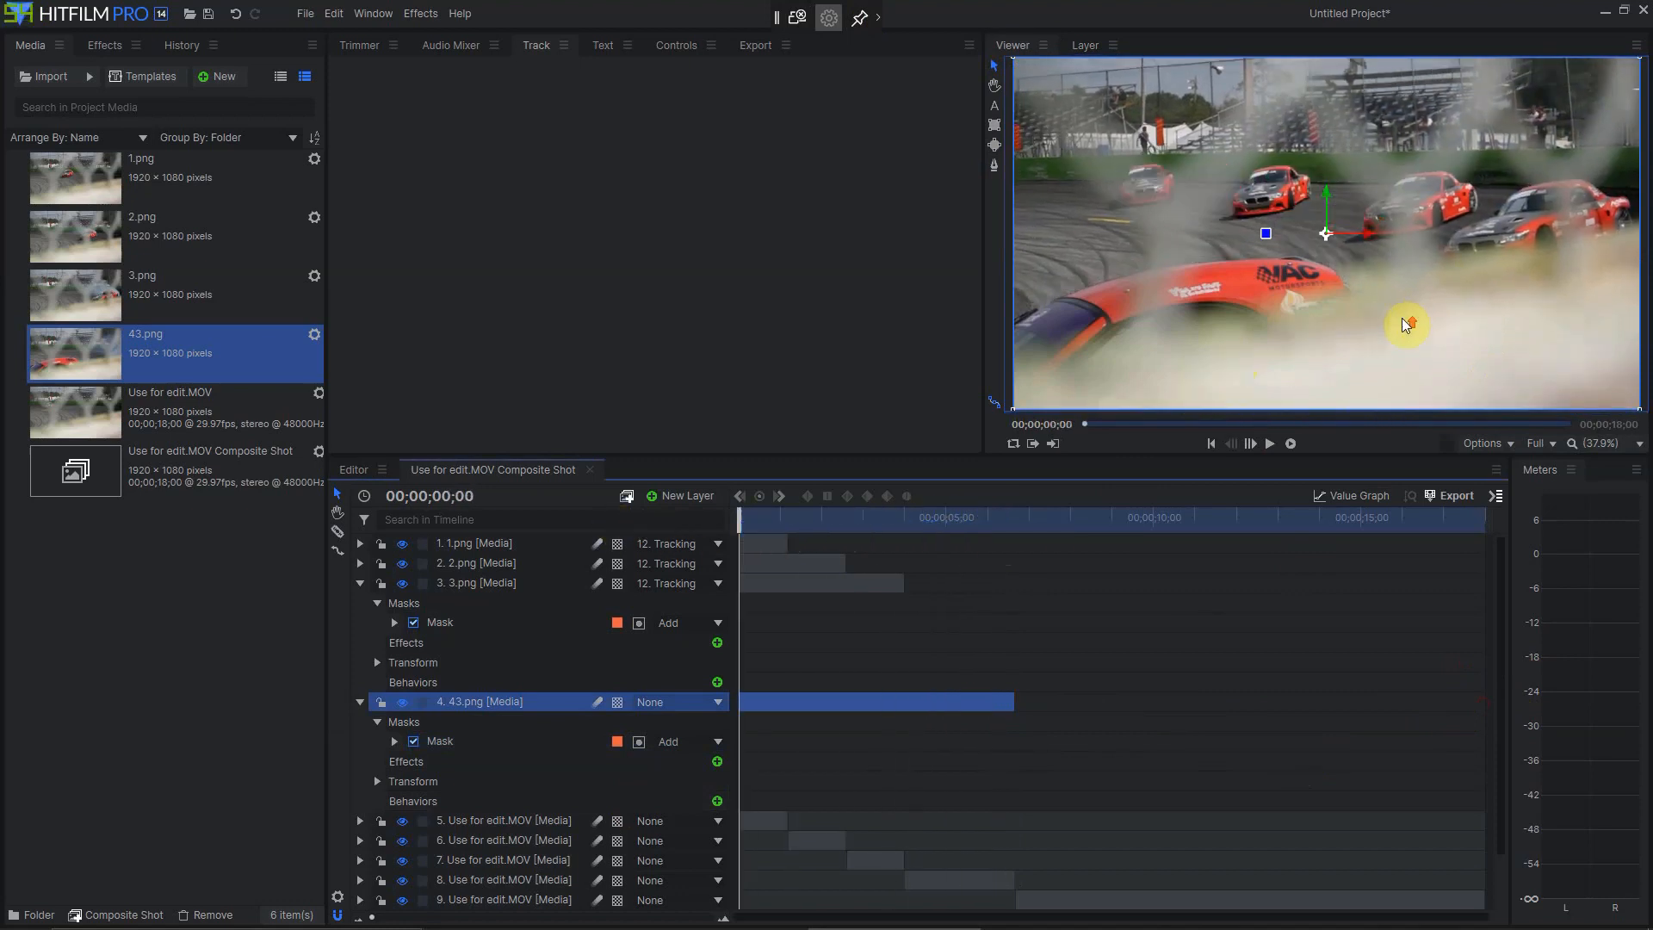
scroll(1377, 331, up, 4)
scroll(1387, 311, down, 3)
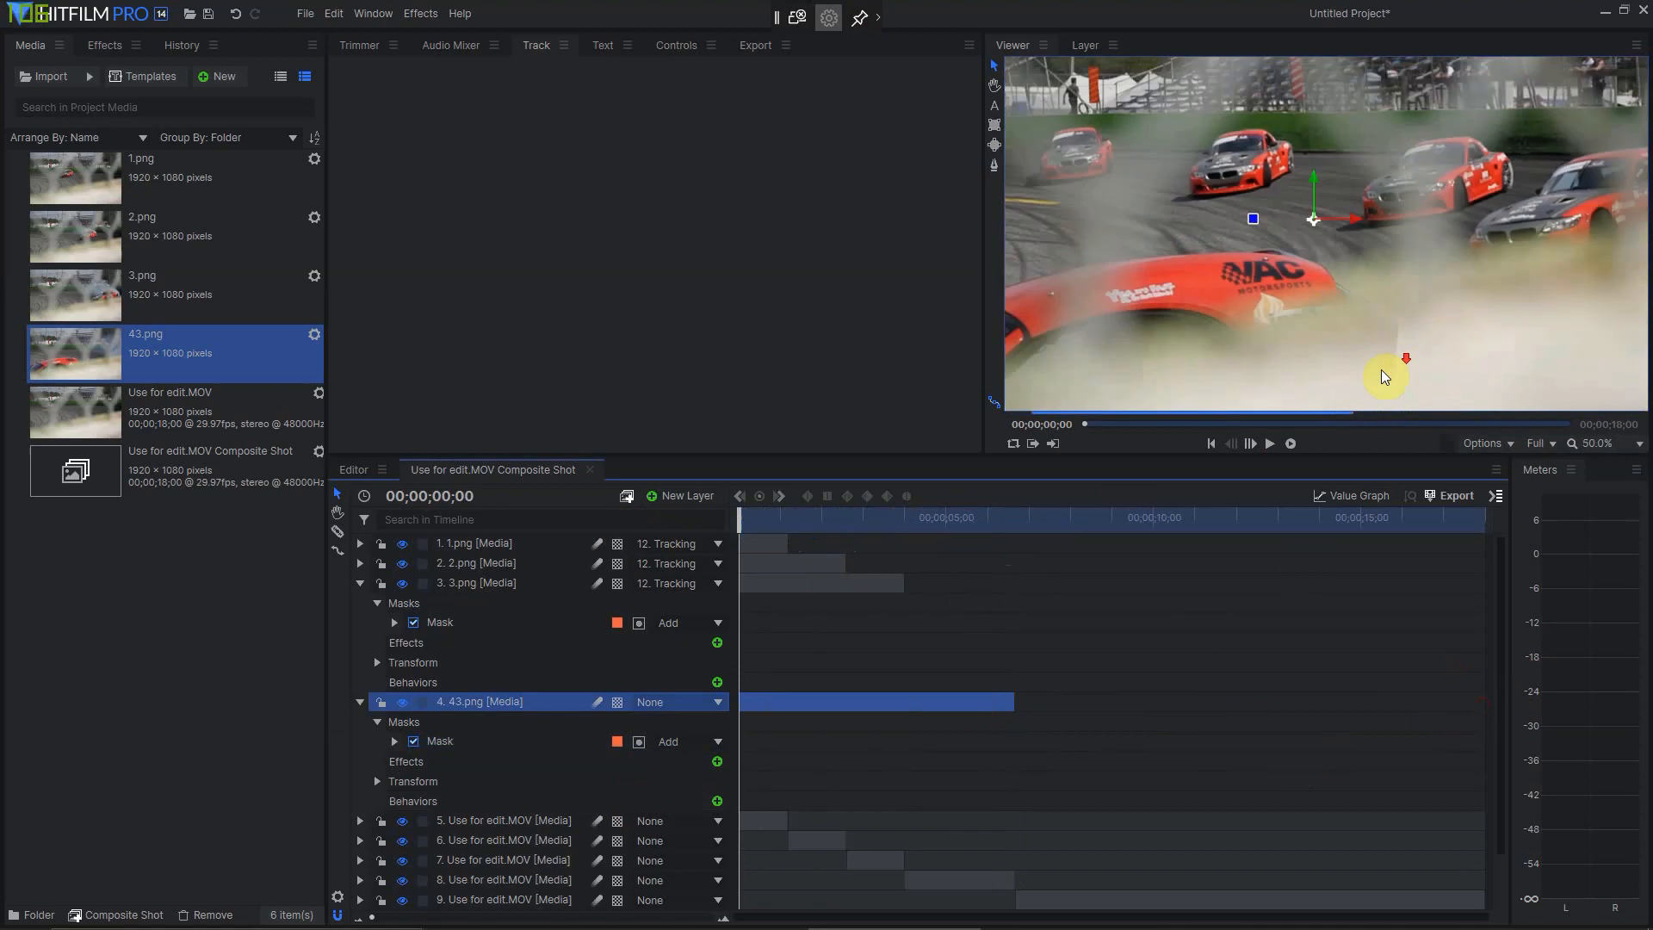
drag(739, 525, 755, 527)
drag(1017, 548, 1011, 554)
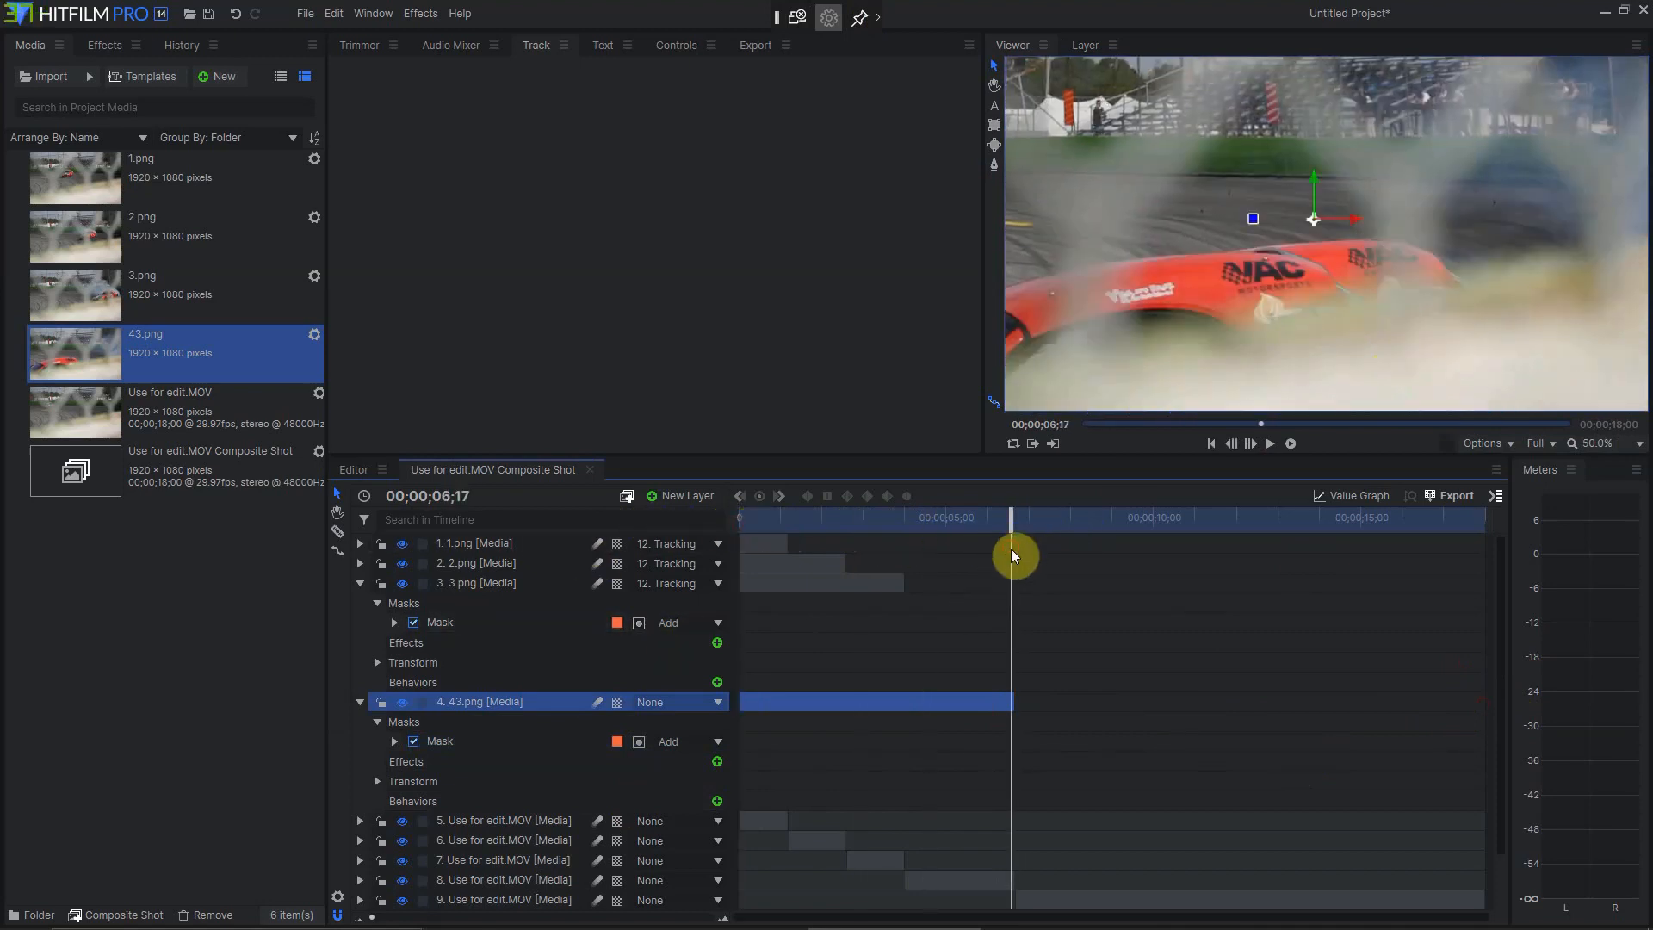
click(1020, 555)
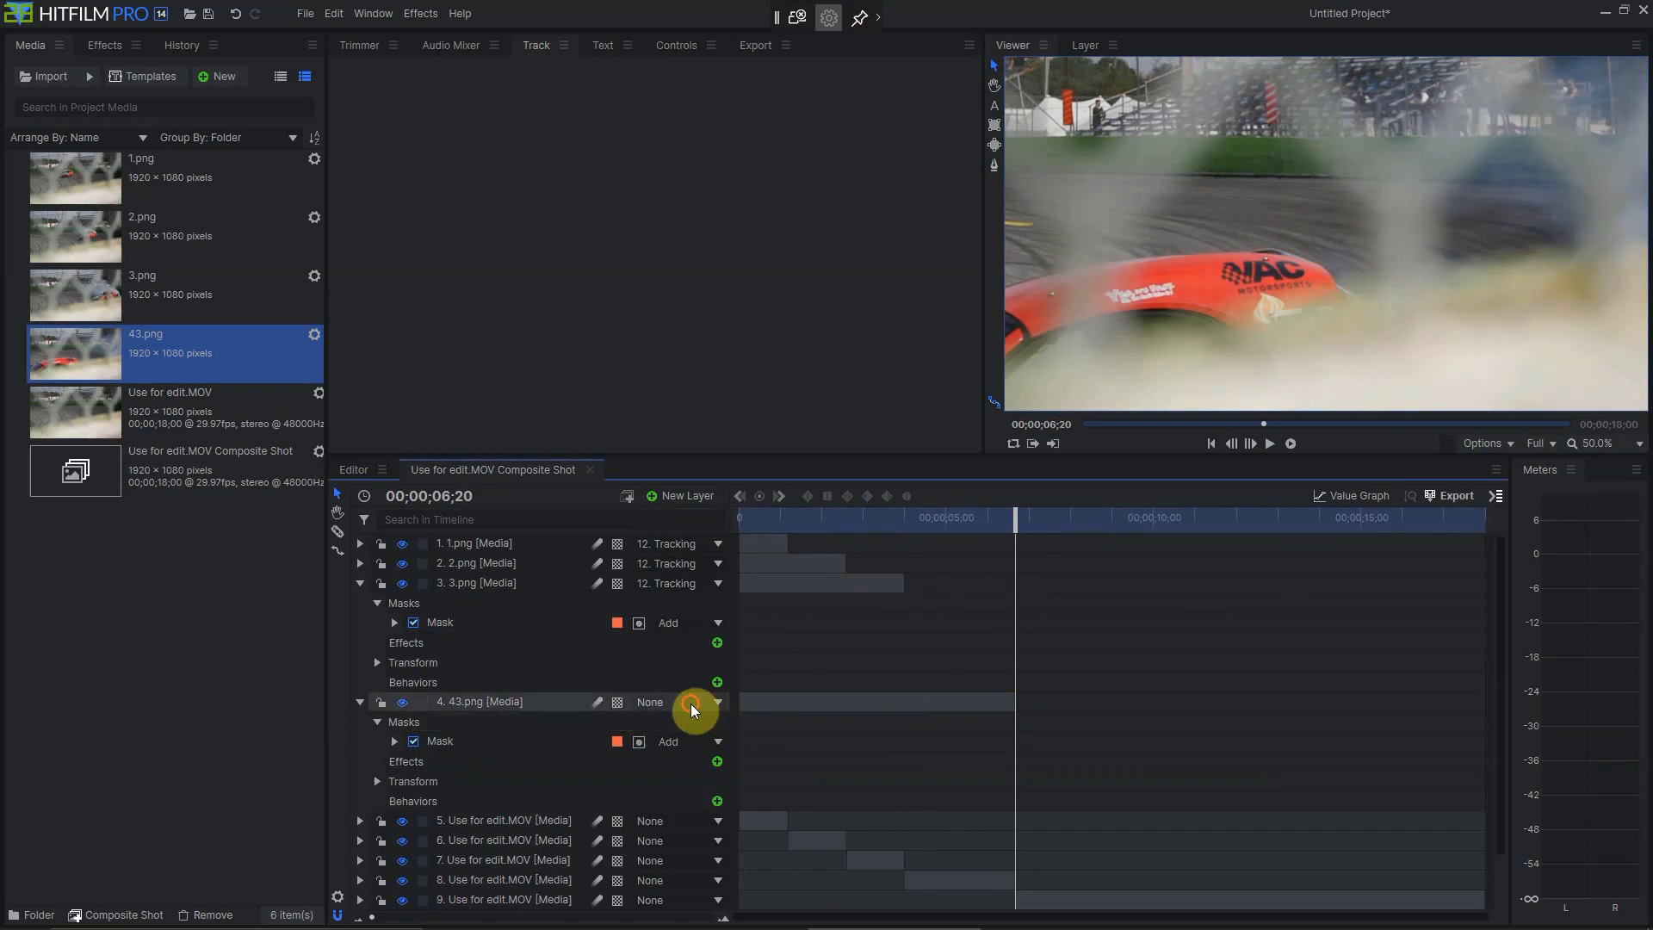
click(713, 701)
click(719, 679)
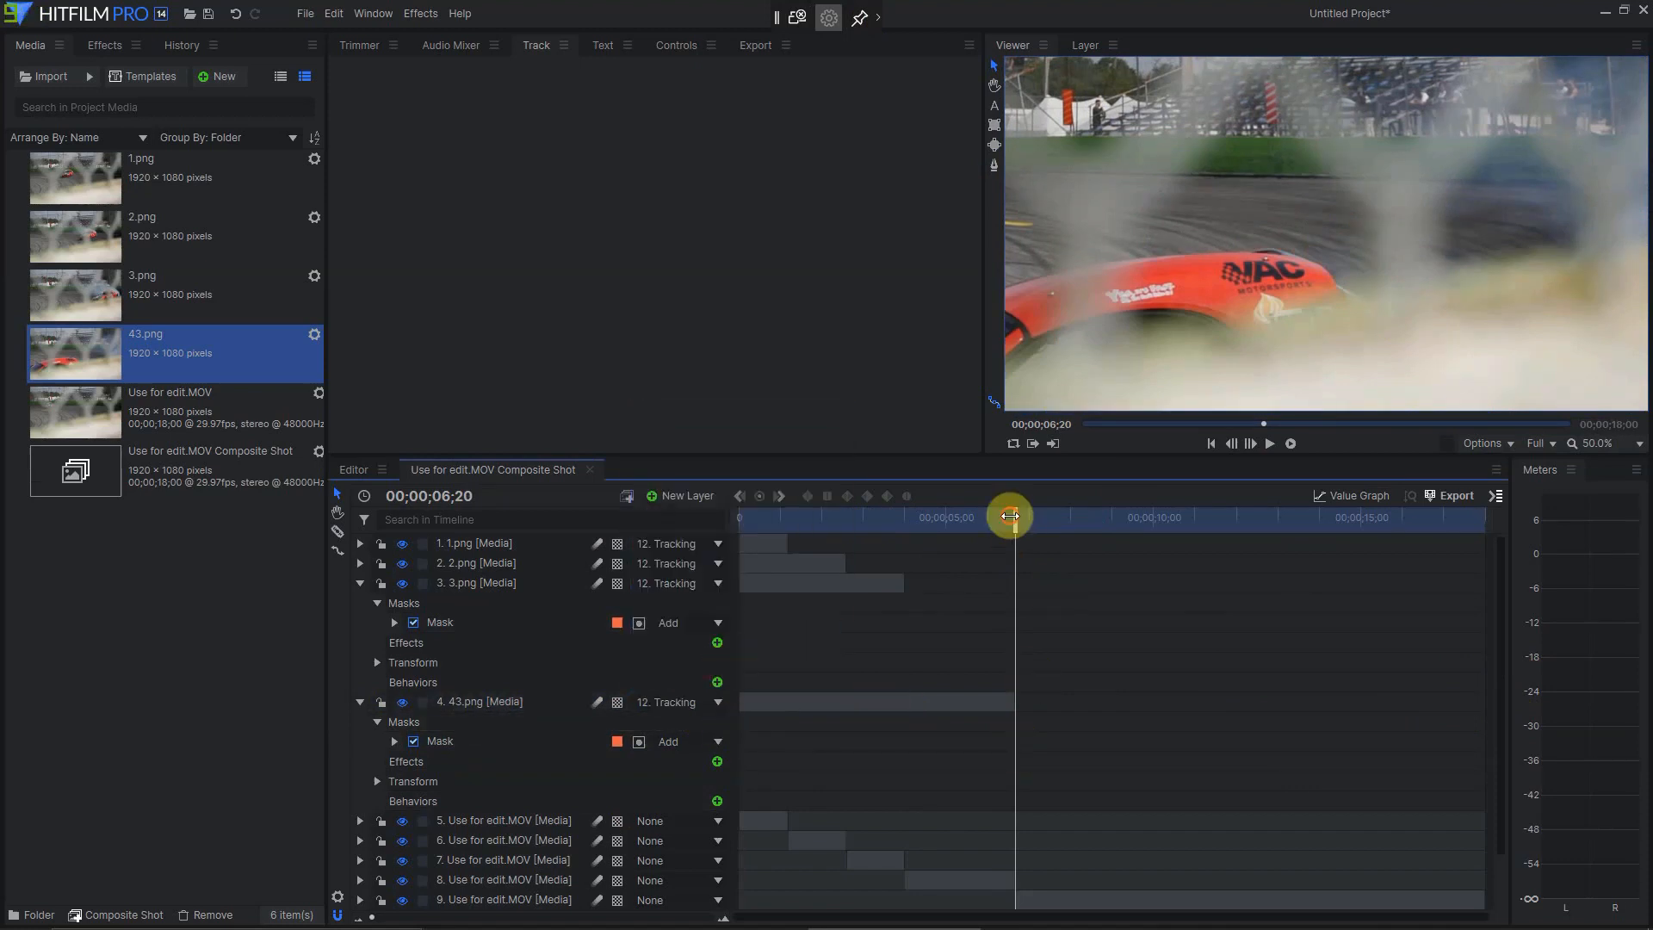
Play the composite shot from the start and scrub through it to check how the frozen cars follow the footage.
drag(1010, 516, 474, 507)
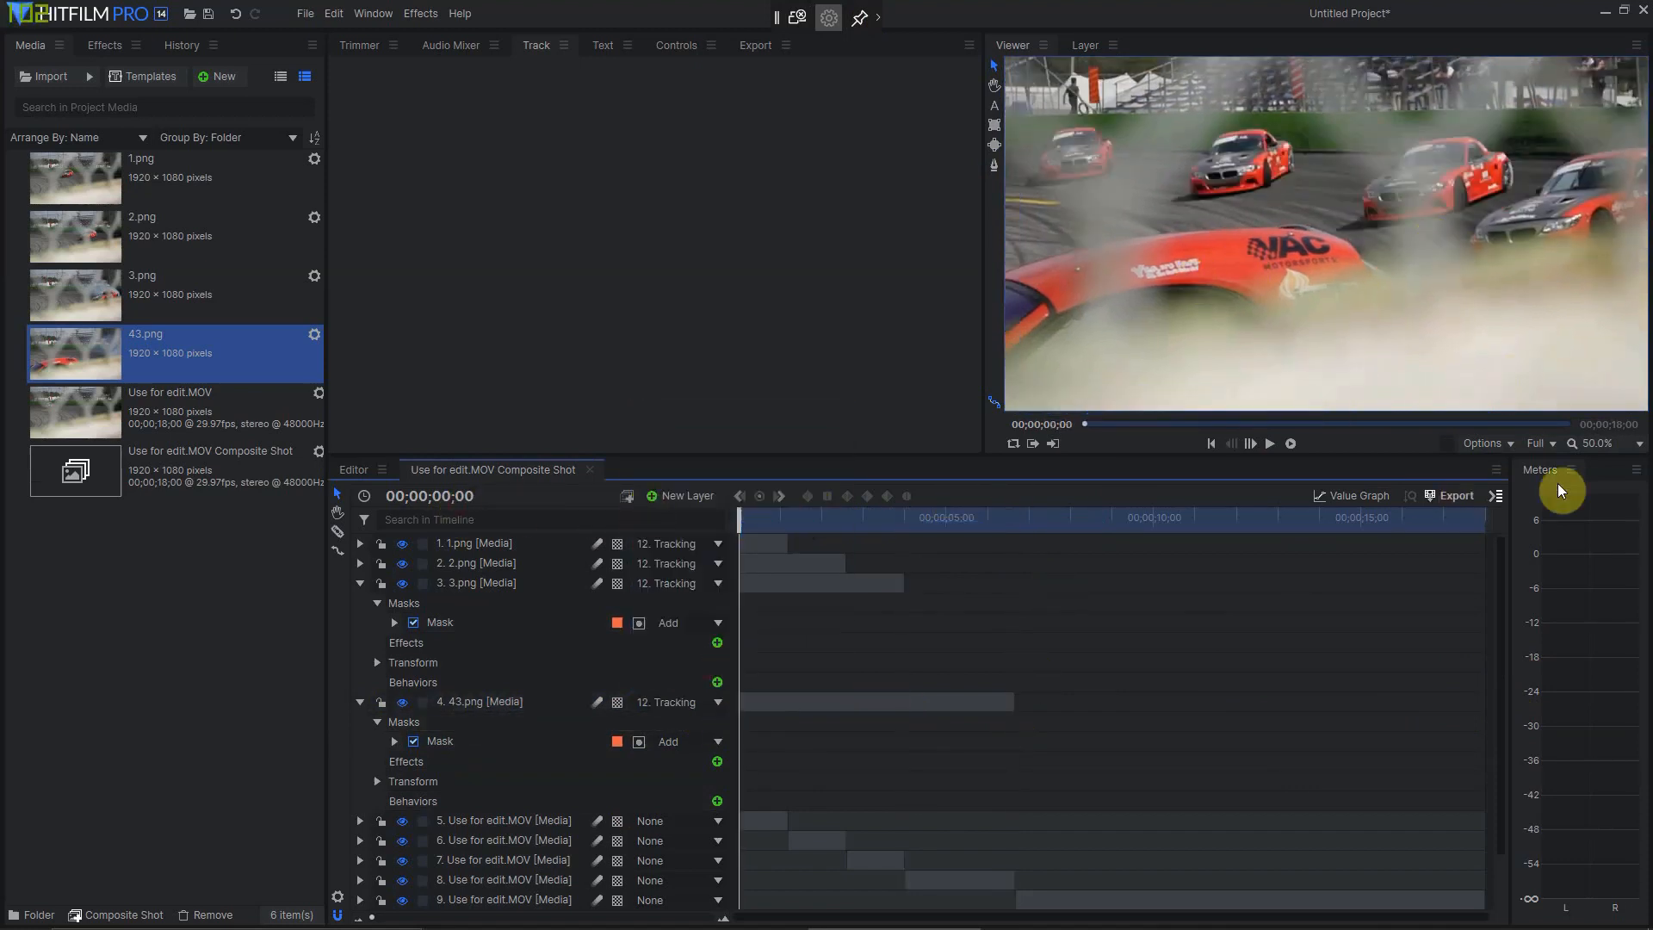
key(space)
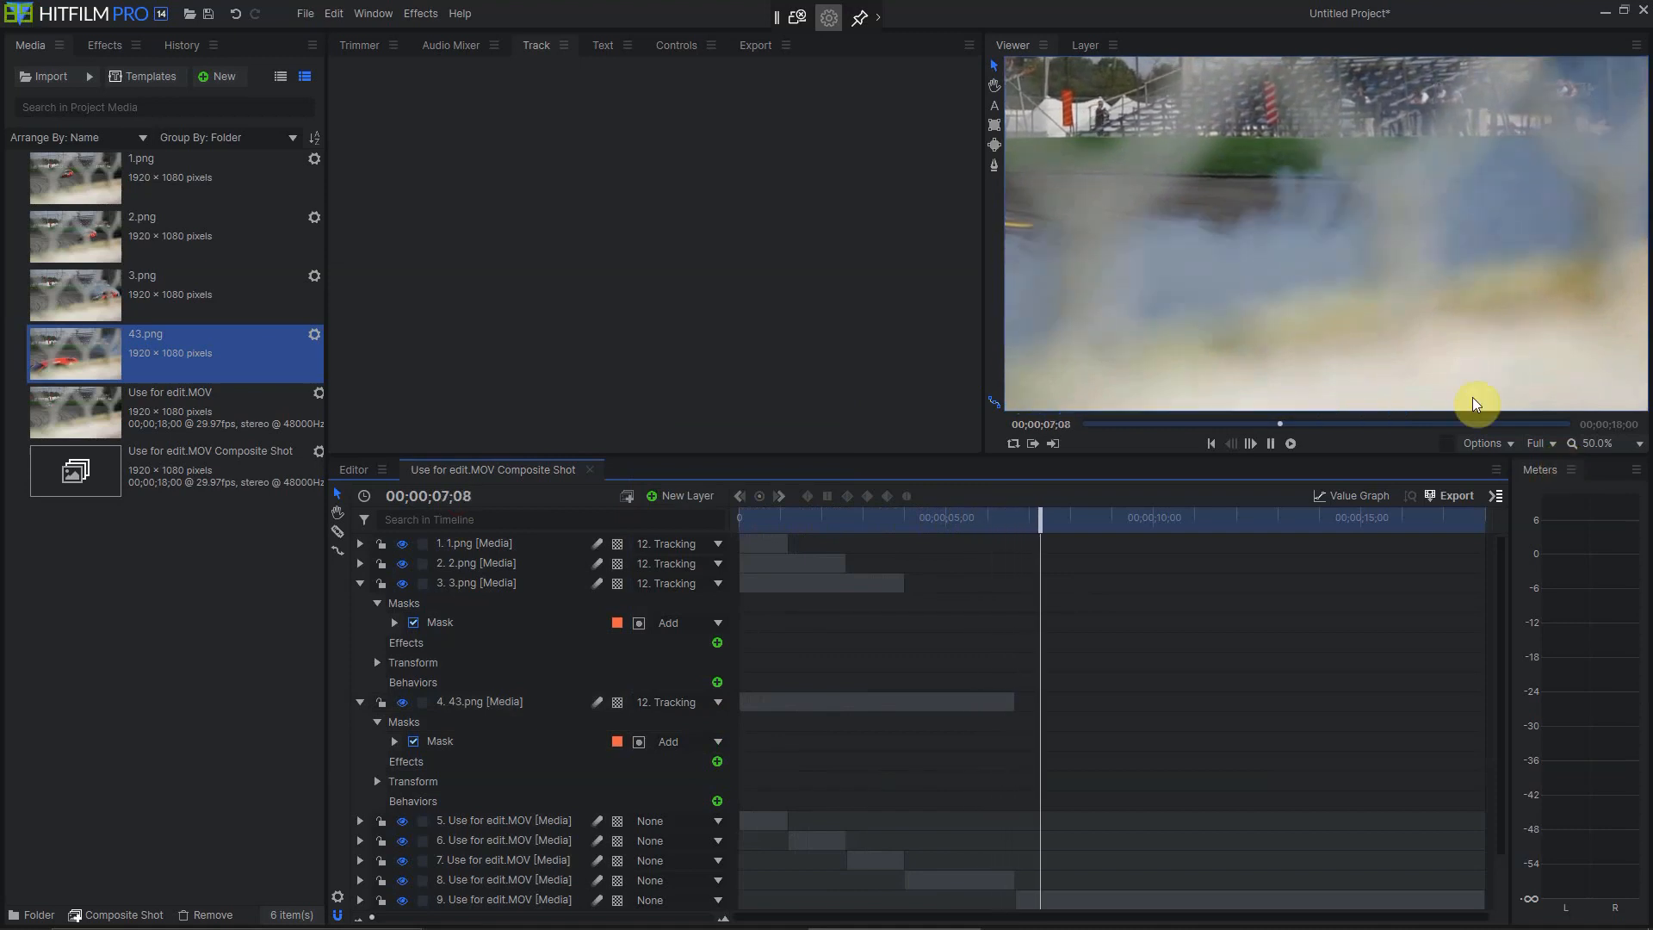
drag(1067, 532, 896, 518)
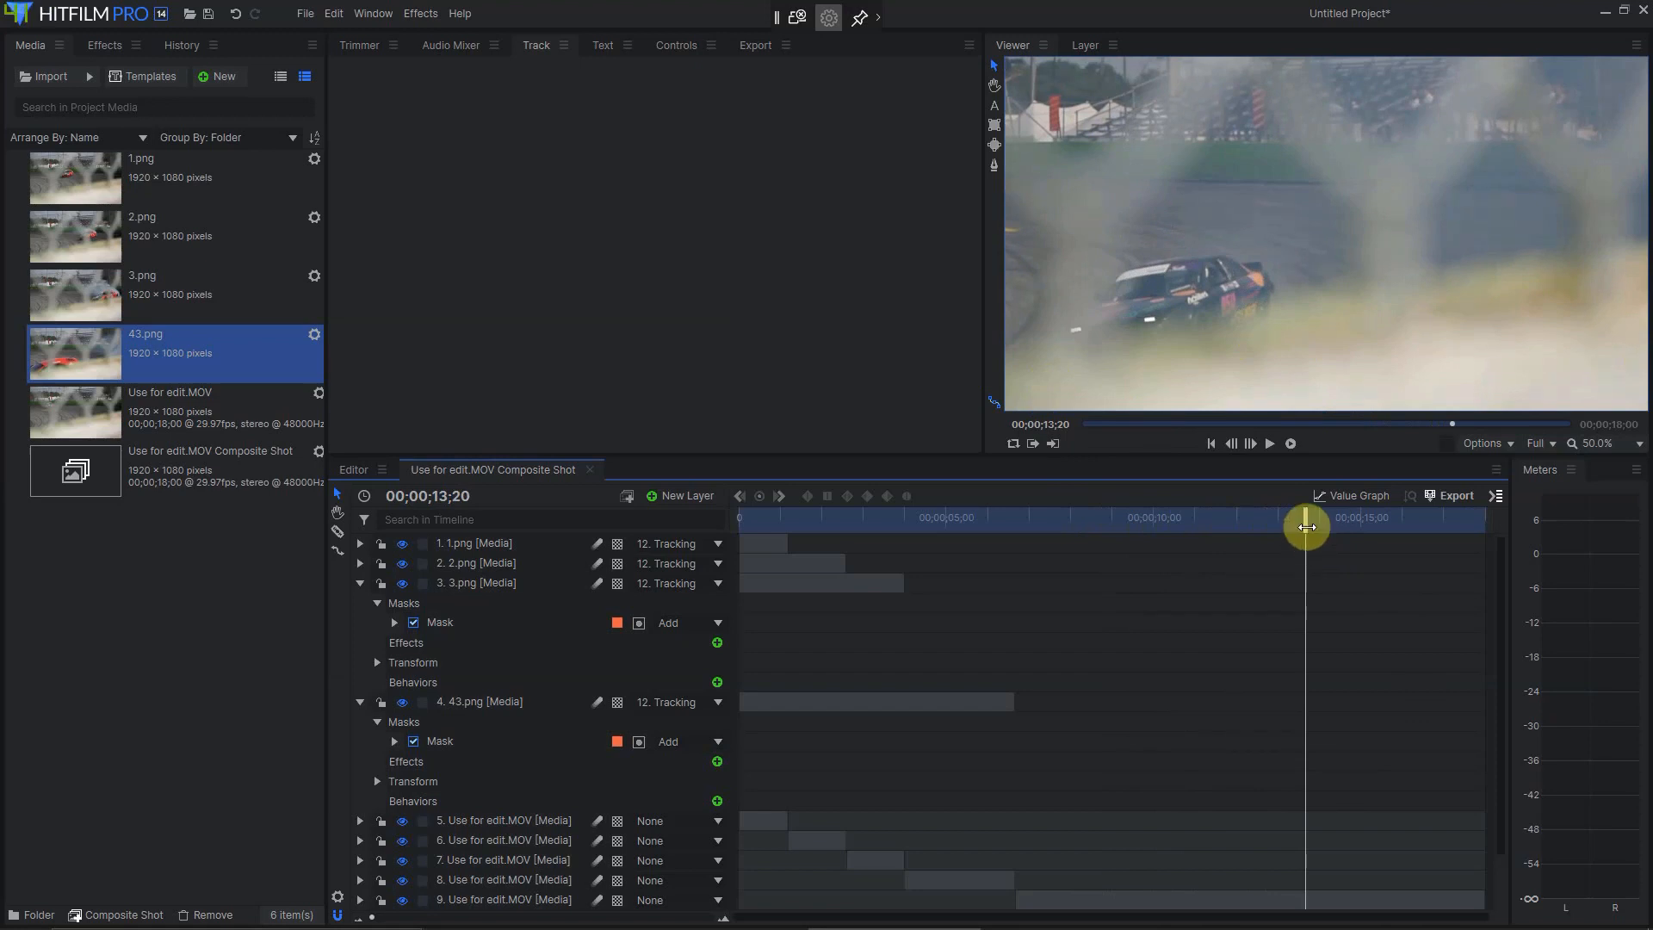
drag(1306, 526, 657, 530)
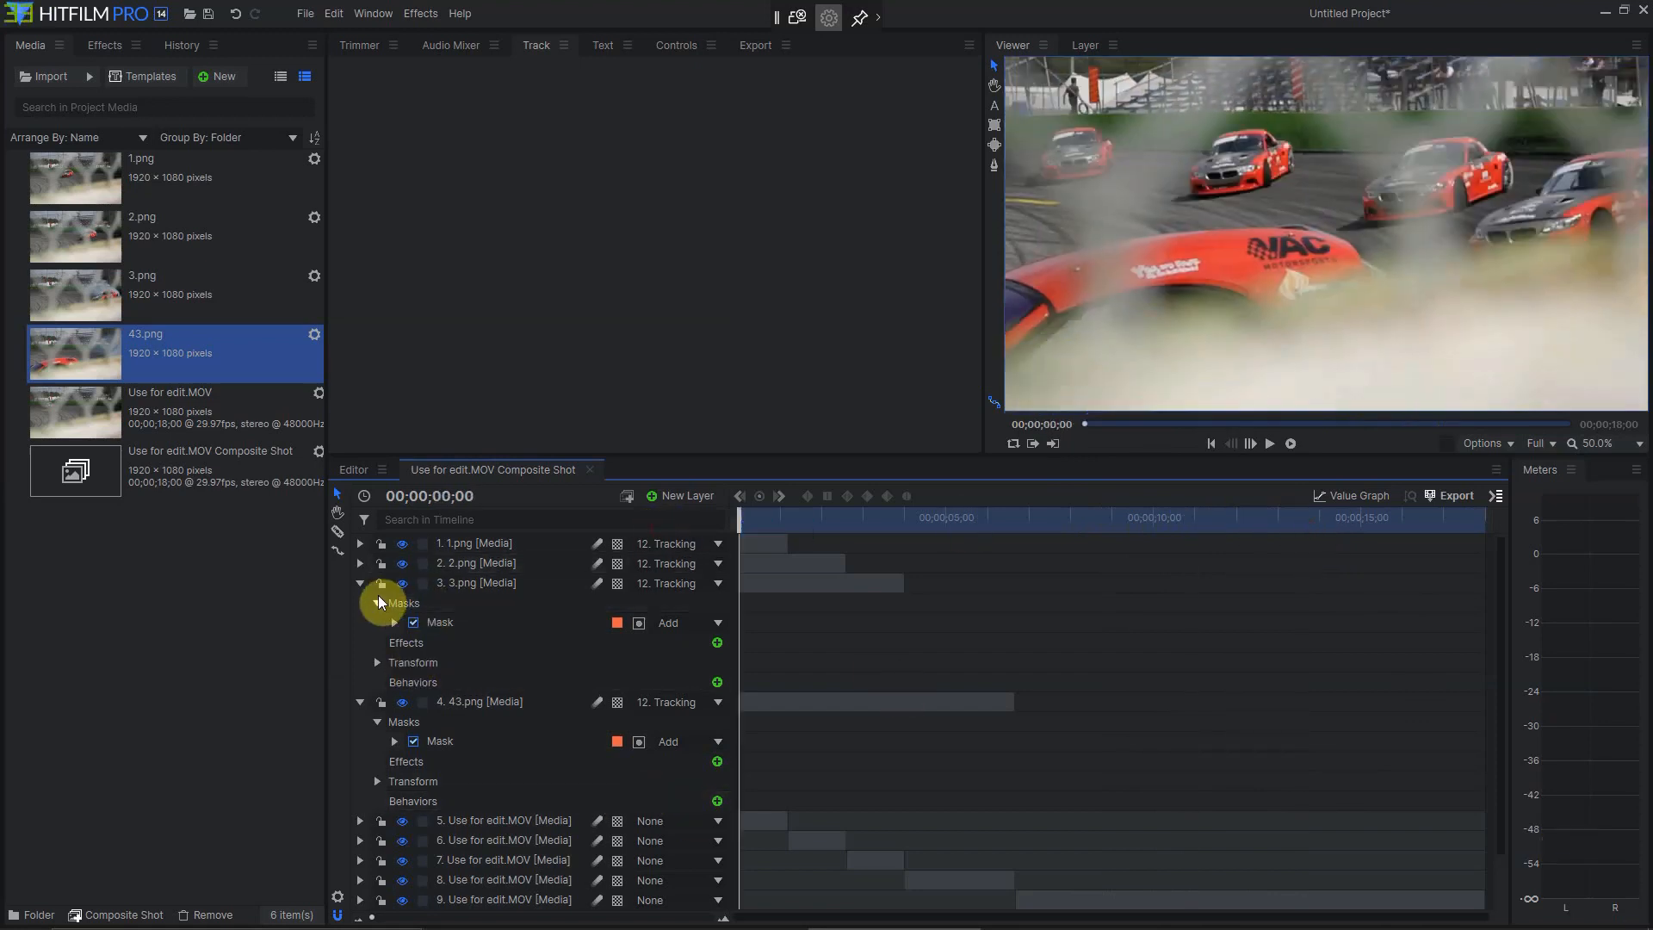
Collapse the 3.png and 43.png layers and select the 11. Tracking media layer.
click(358, 582)
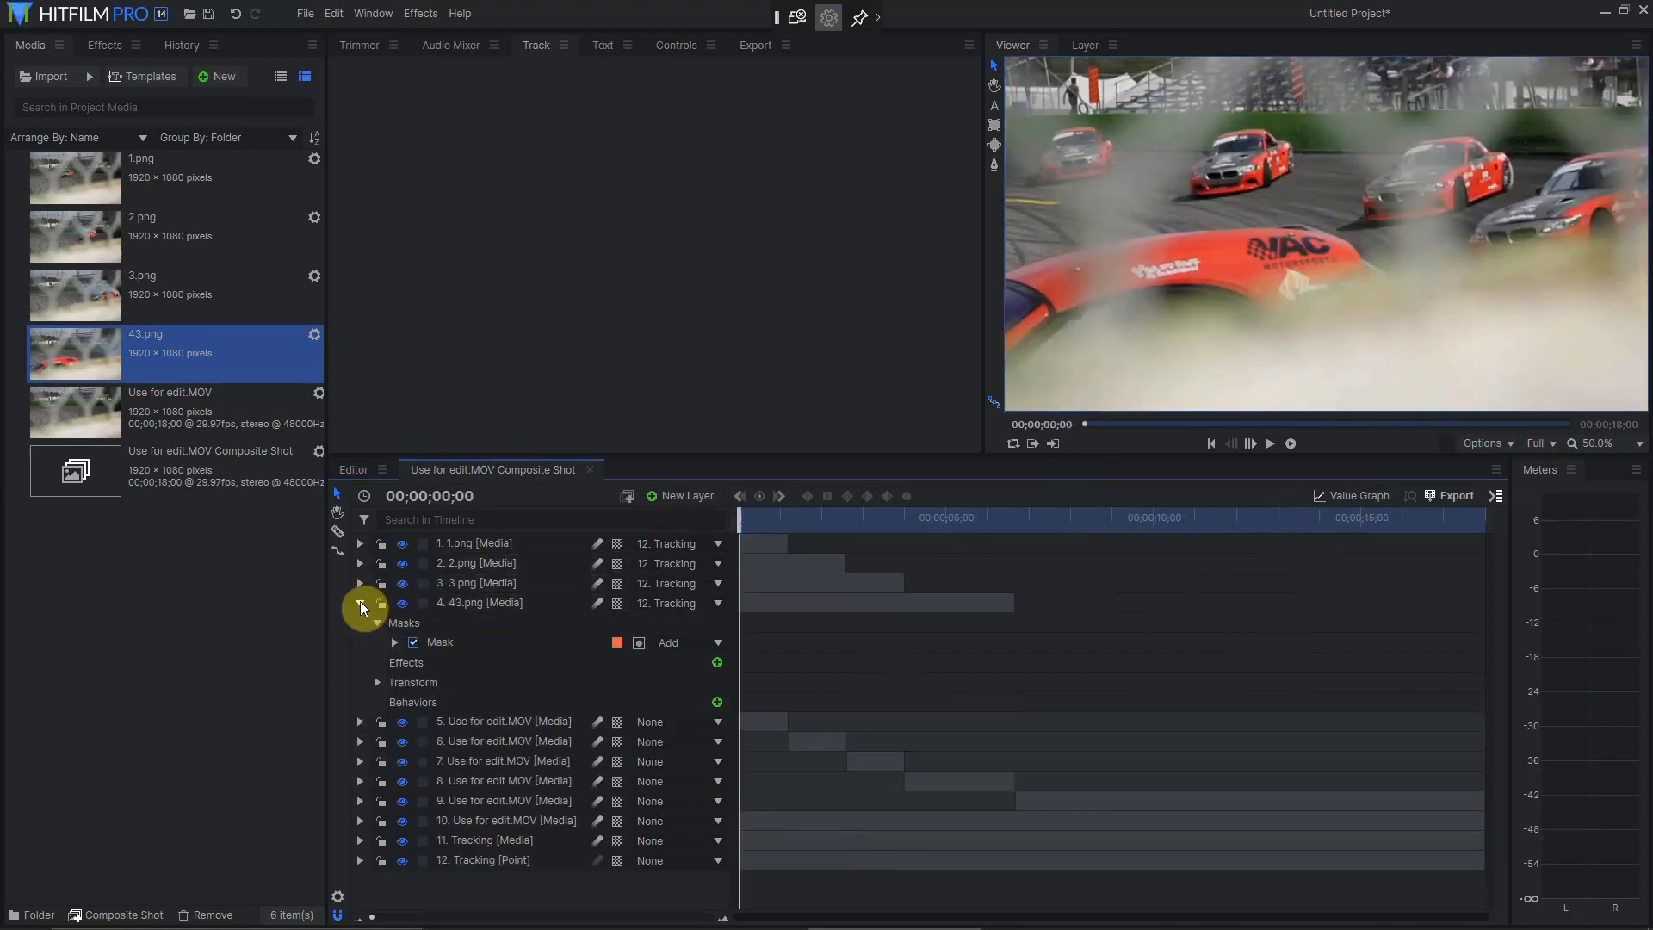
click(360, 603)
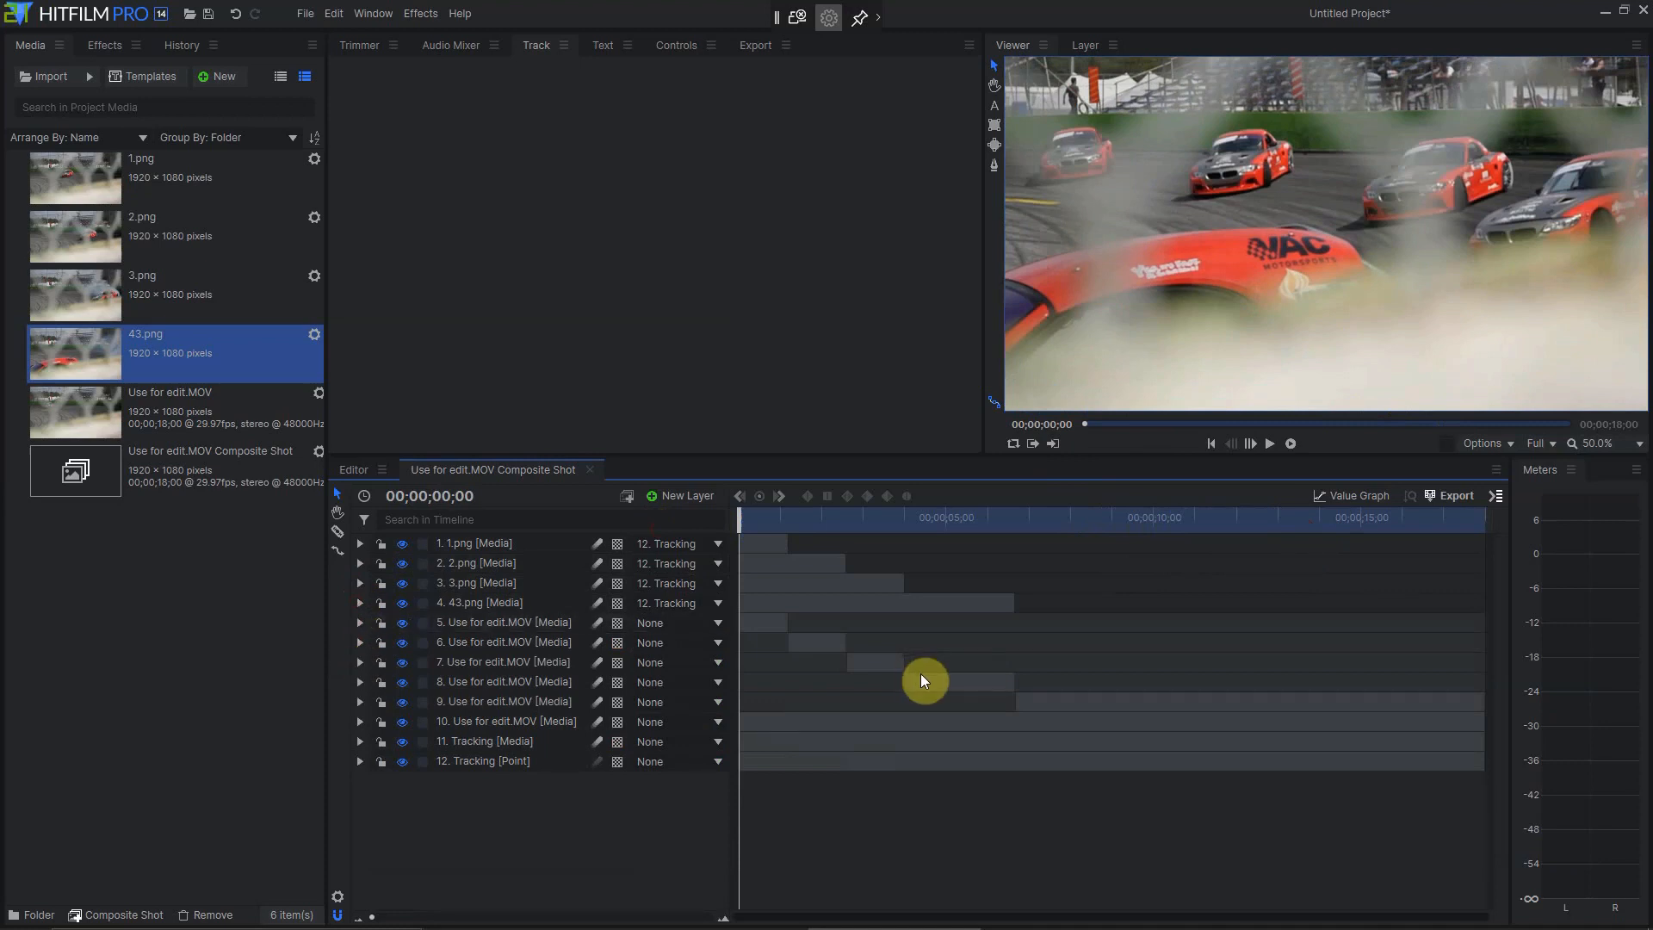
click(1474, 249)
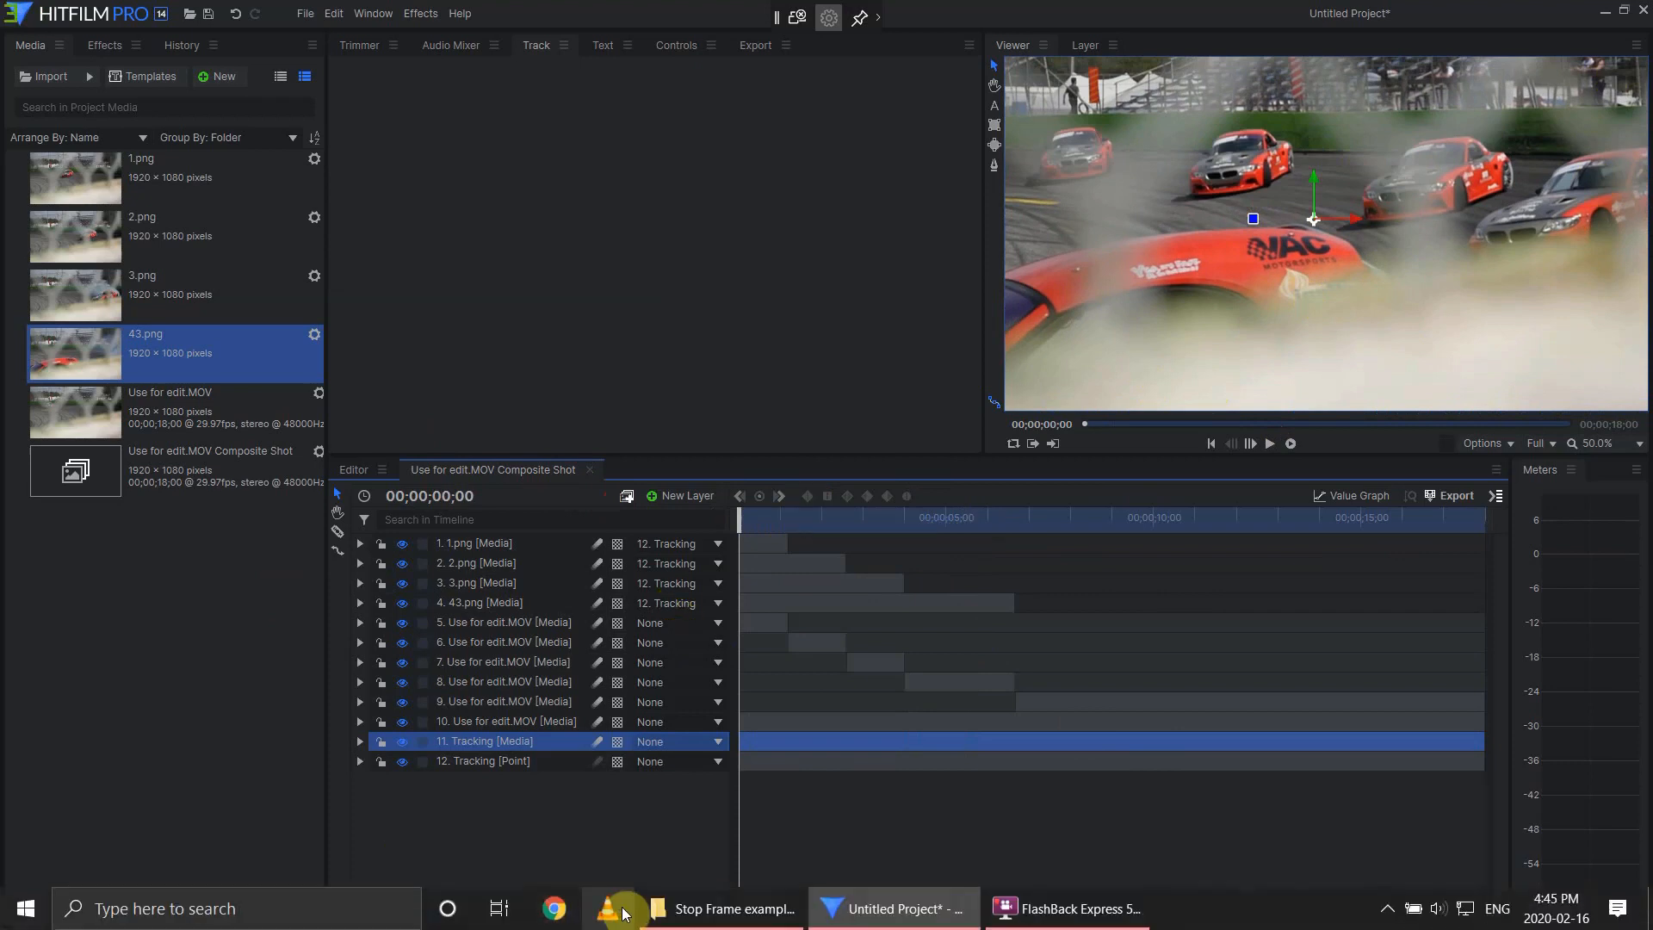
Switch to File Explorer's Stop Frame examples folder, watch the clip with the spectator in the foreground, and replay it from the start.
click(674, 918)
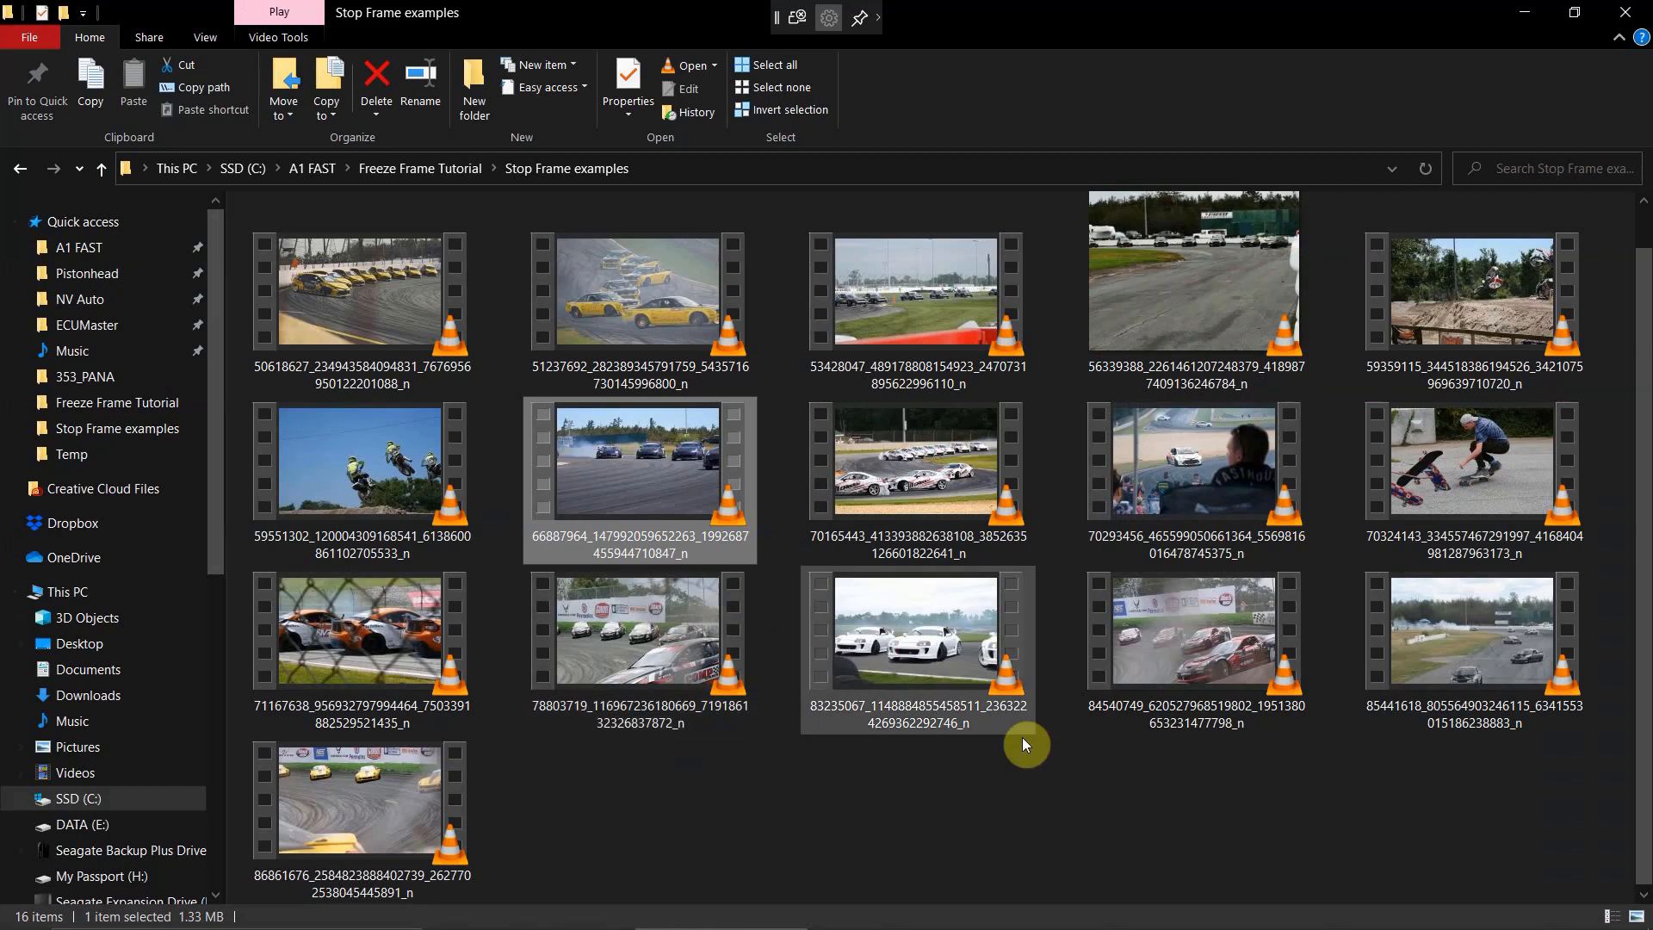
click(1203, 483)
double_click(1203, 482)
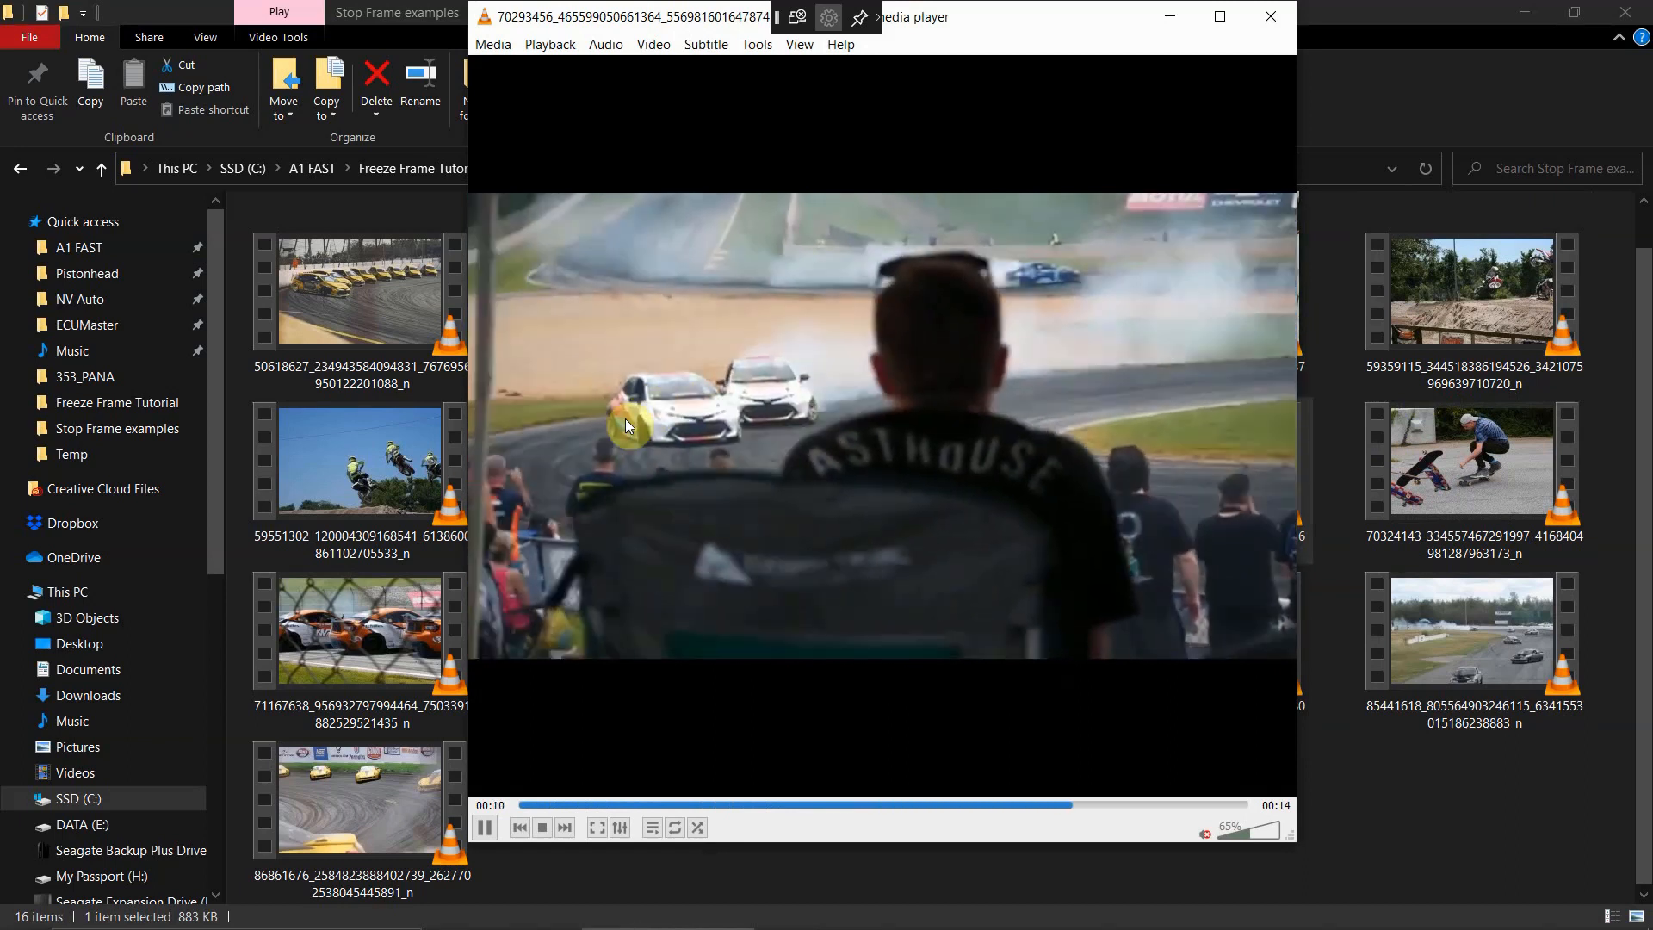
click(515, 808)
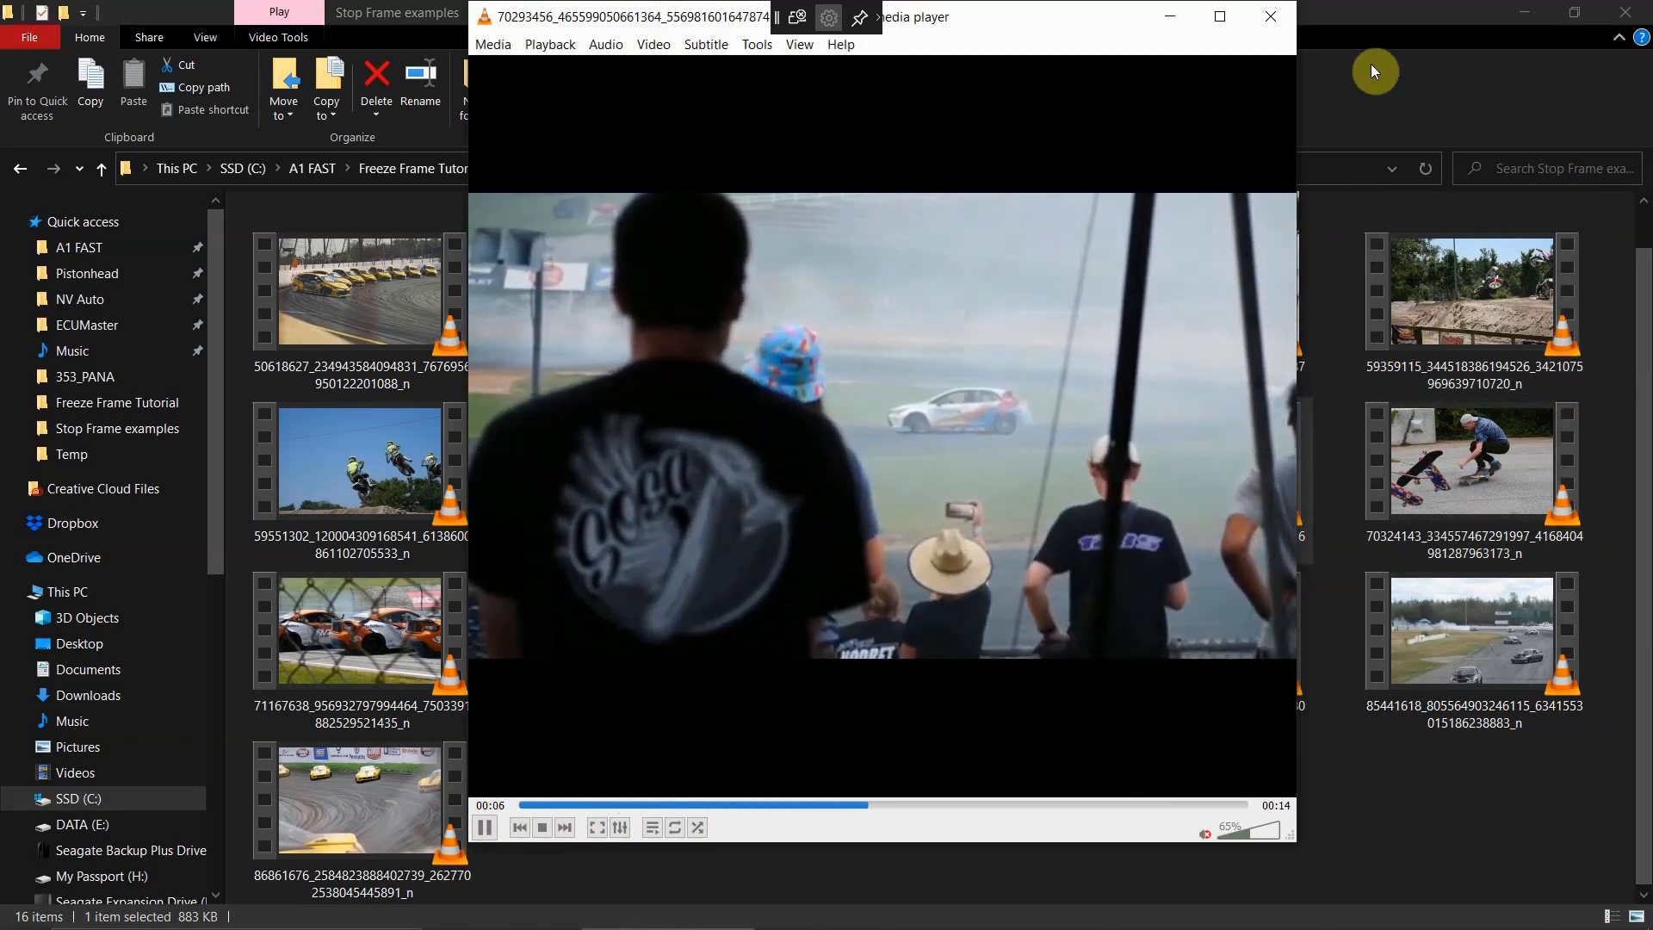
click(1267, 19)
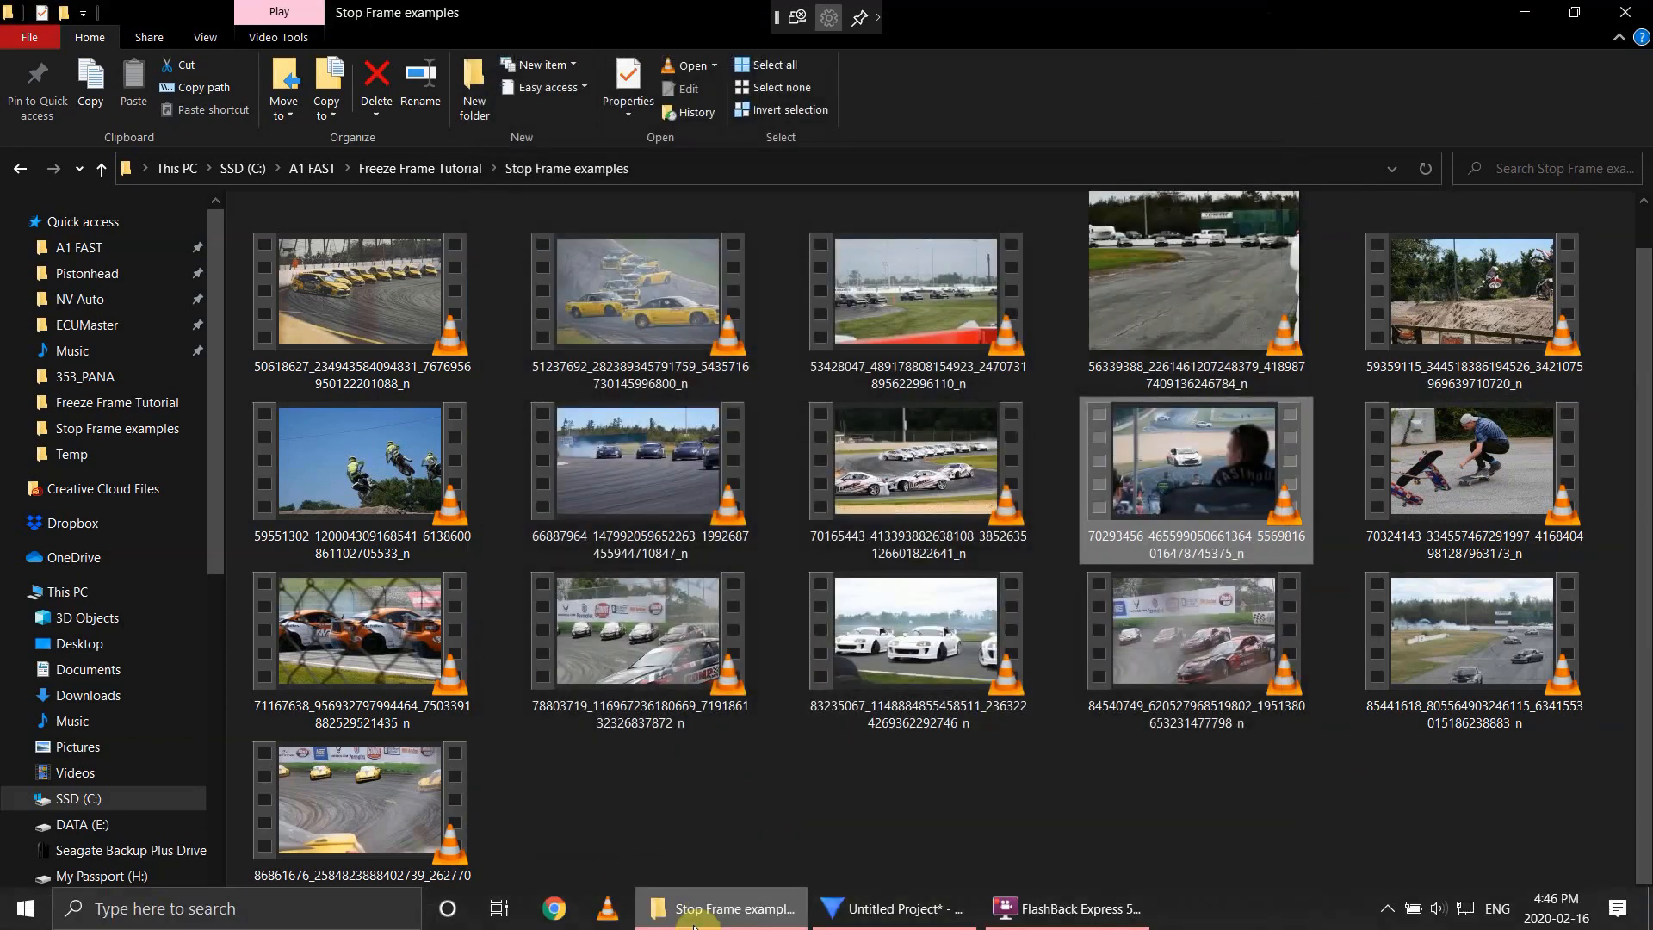
Switch back to HitFilm Pro with the composite shot's playhead at the start.
click(1002, 908)
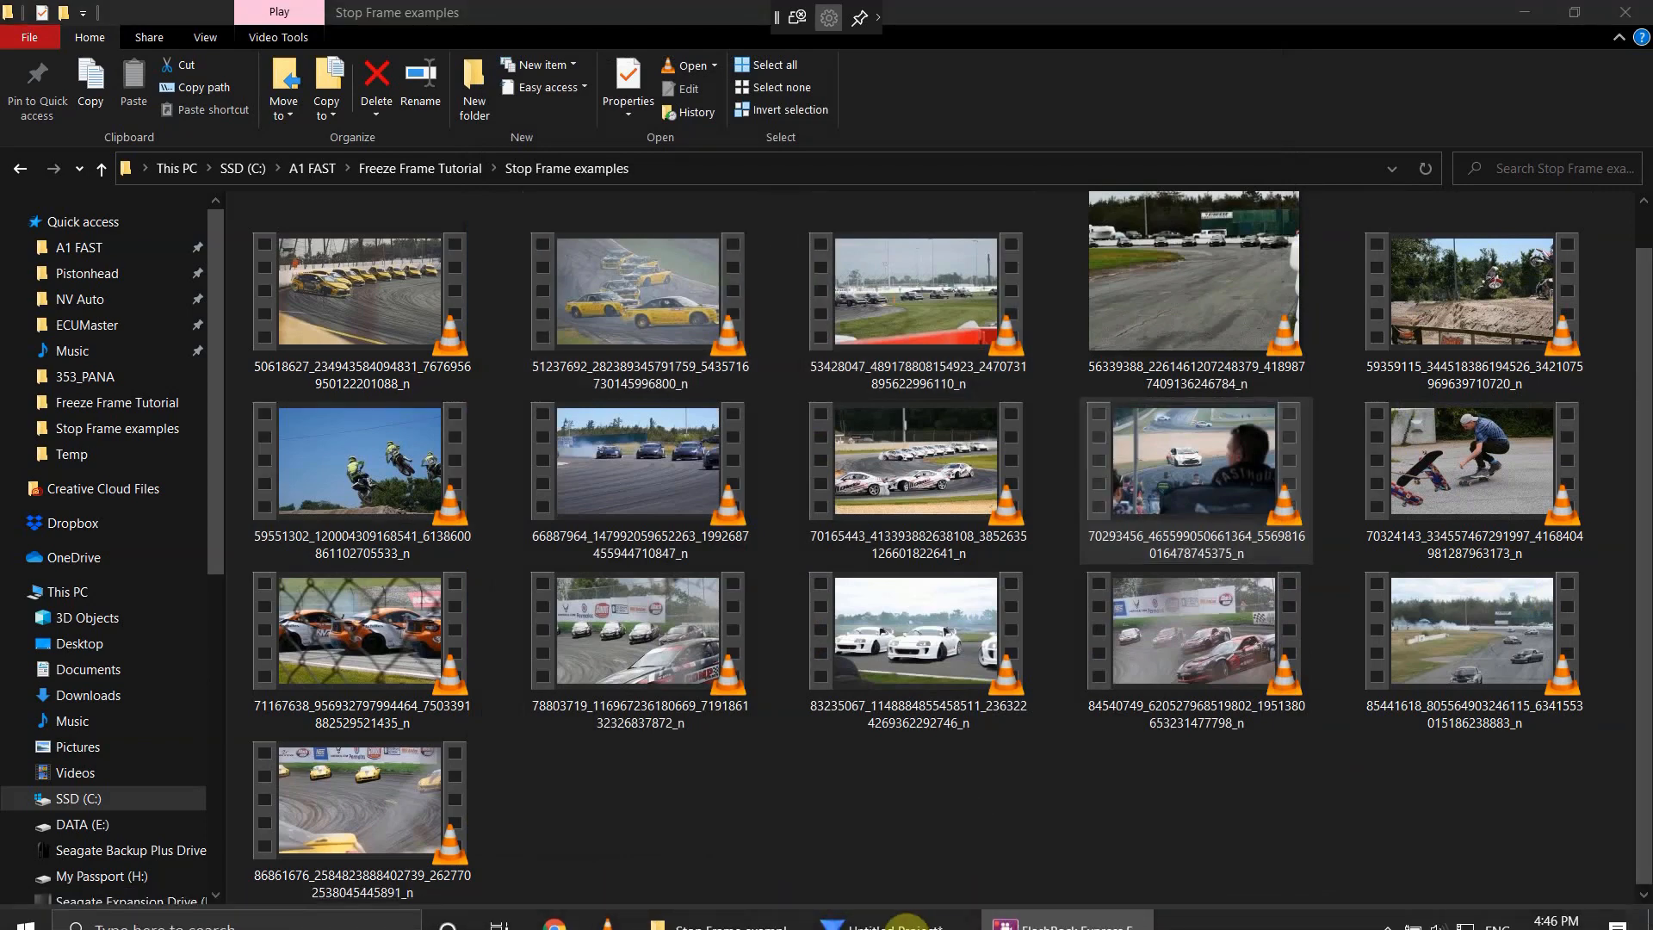
click(876, 911)
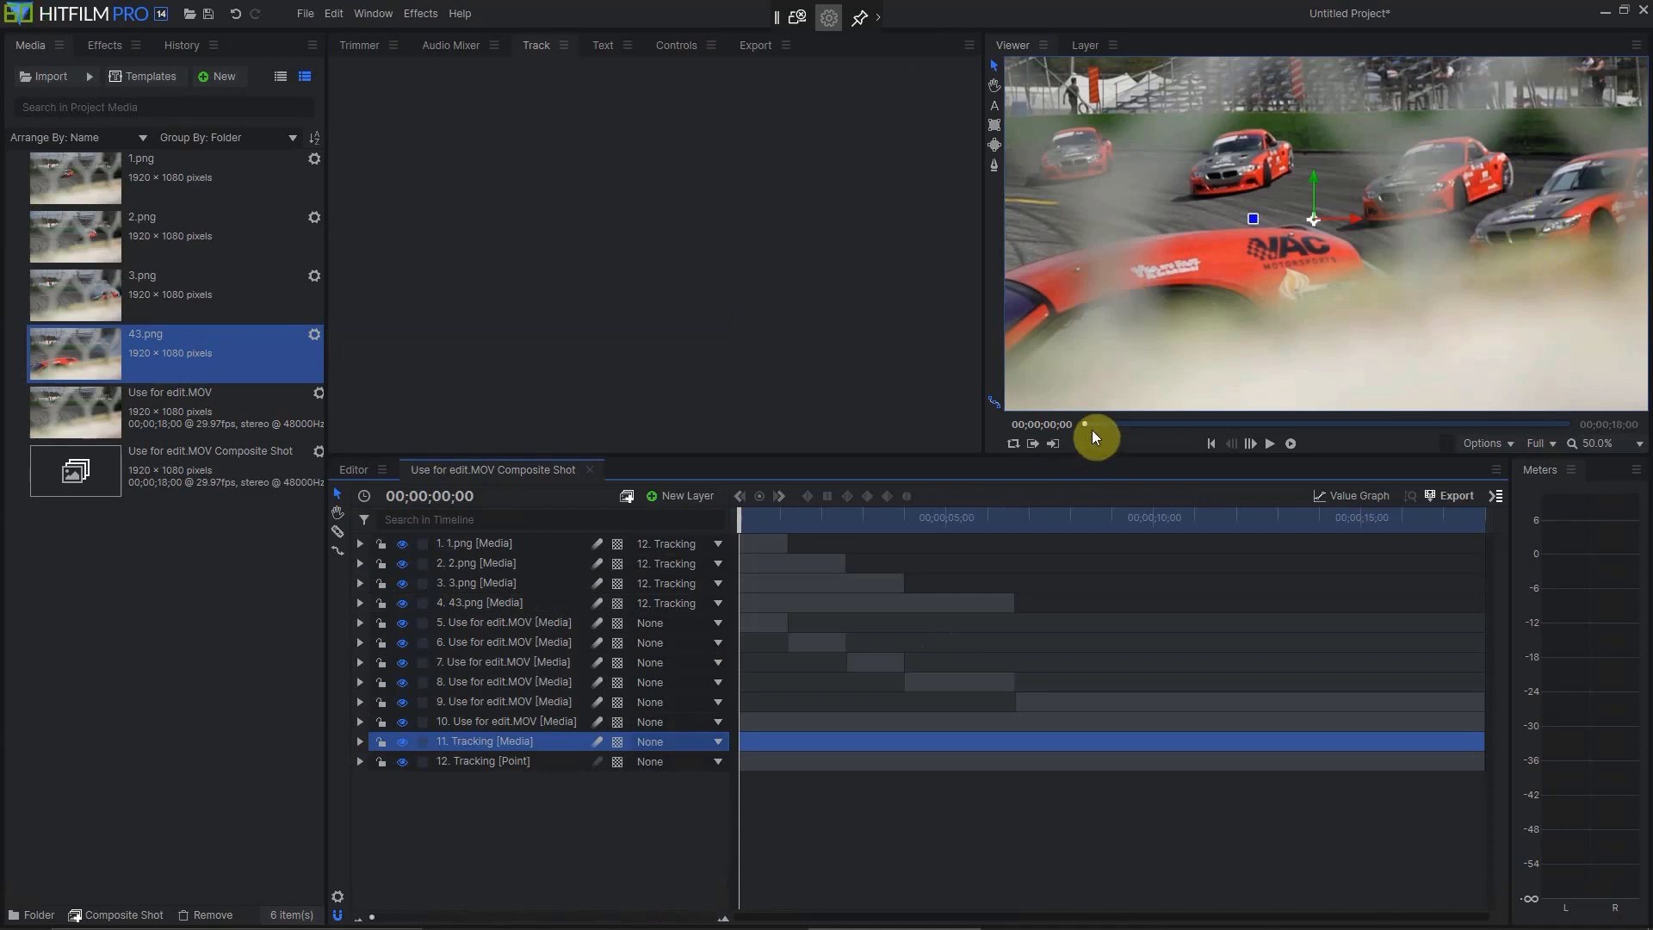
drag(1092, 431, 967, 431)
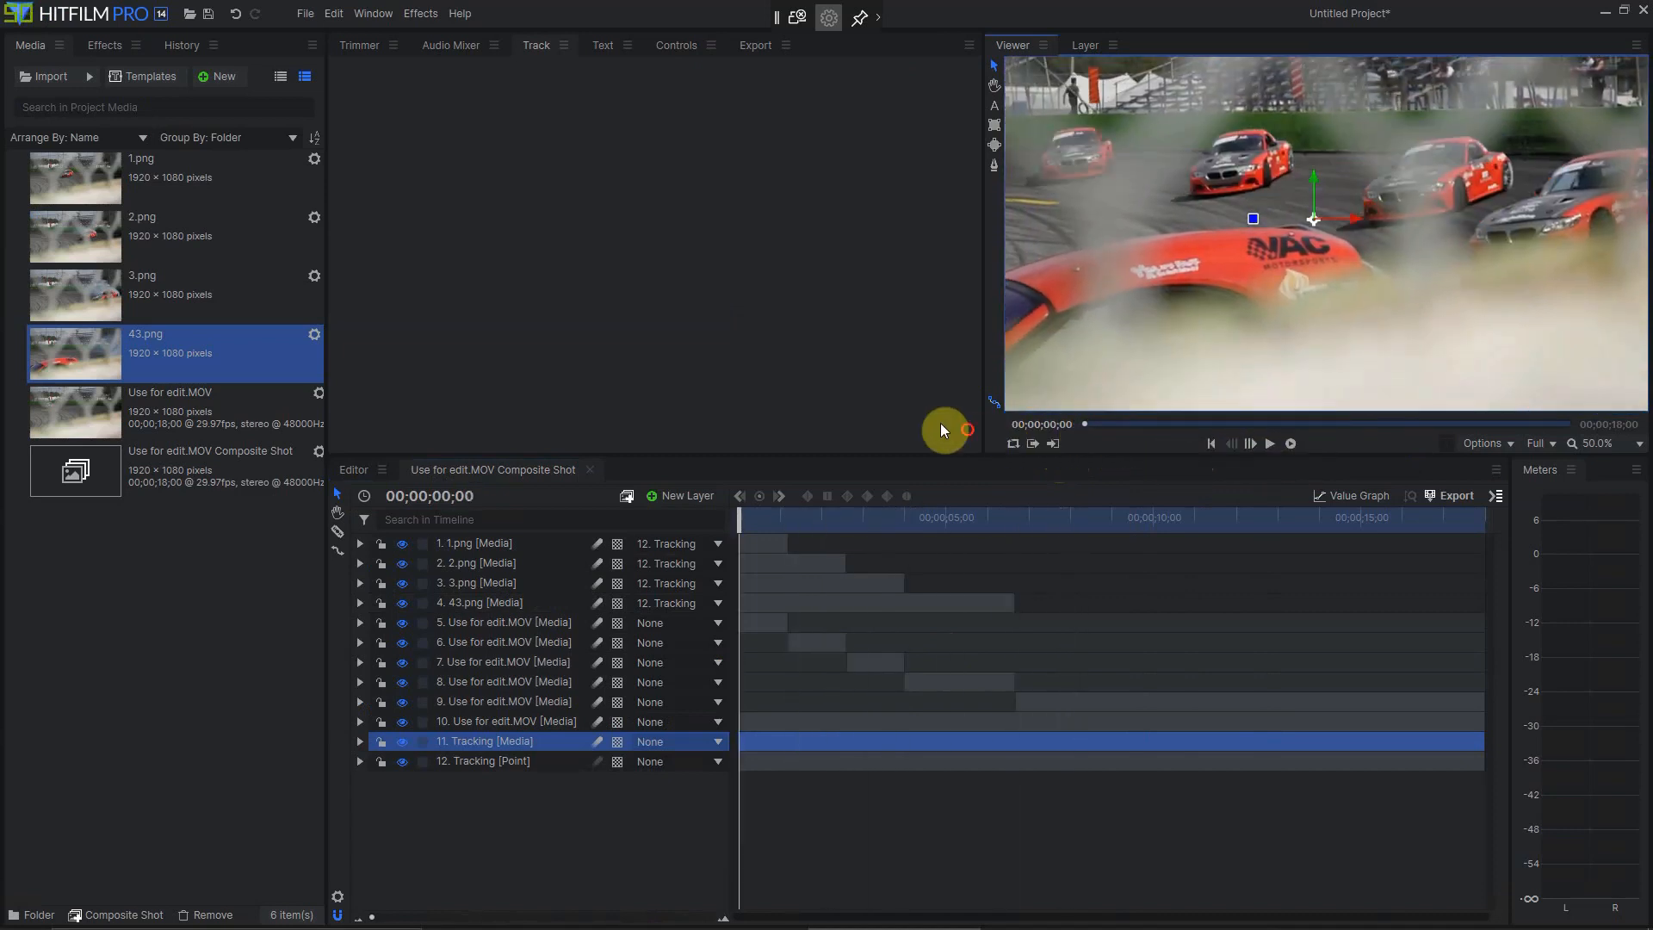
Watch and rewind the white drift car example clip in the Stop Frame examples folder, and return to HitFilm Pro.
mouse_move(721, 923)
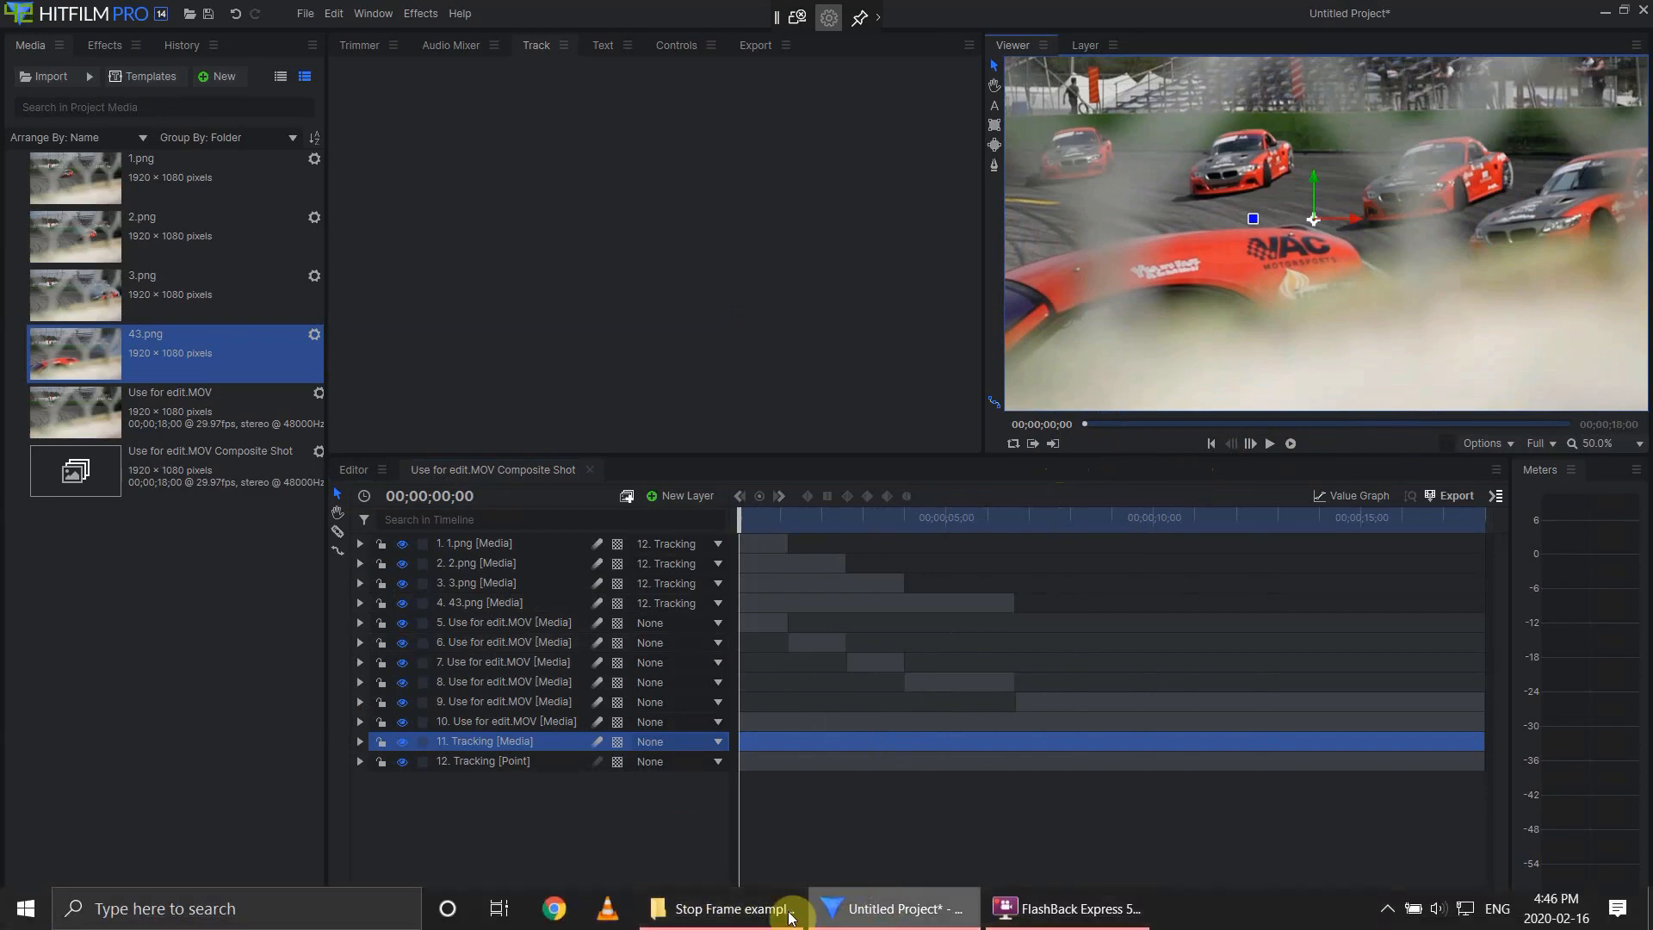
click(790, 916)
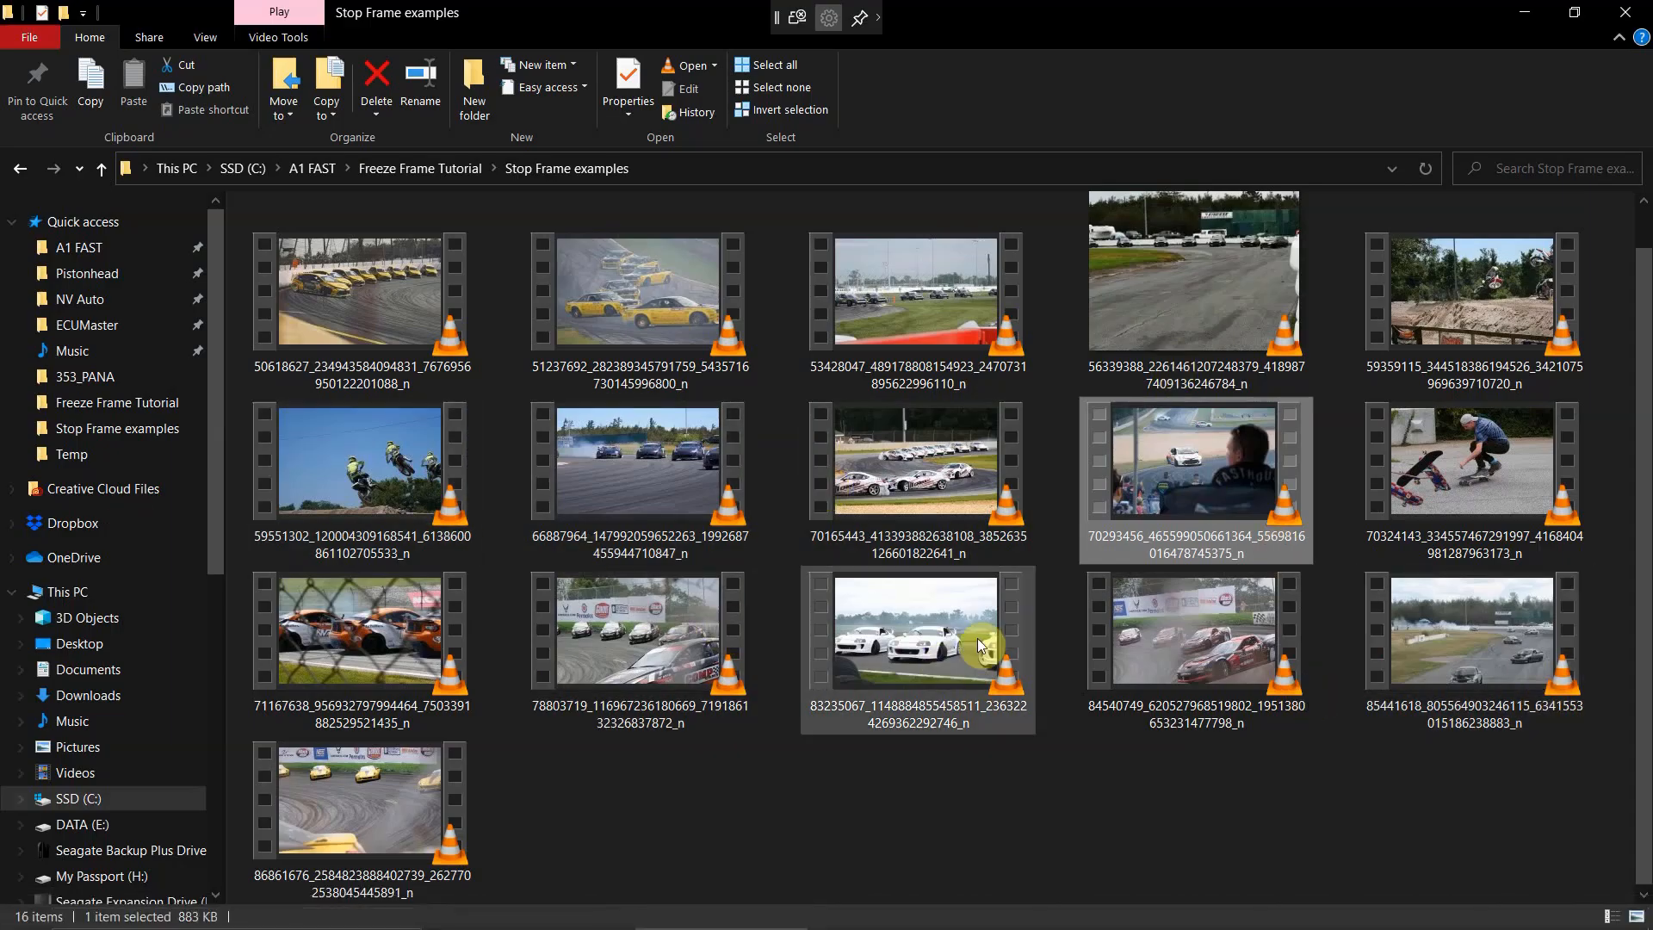
double_click(980, 644)
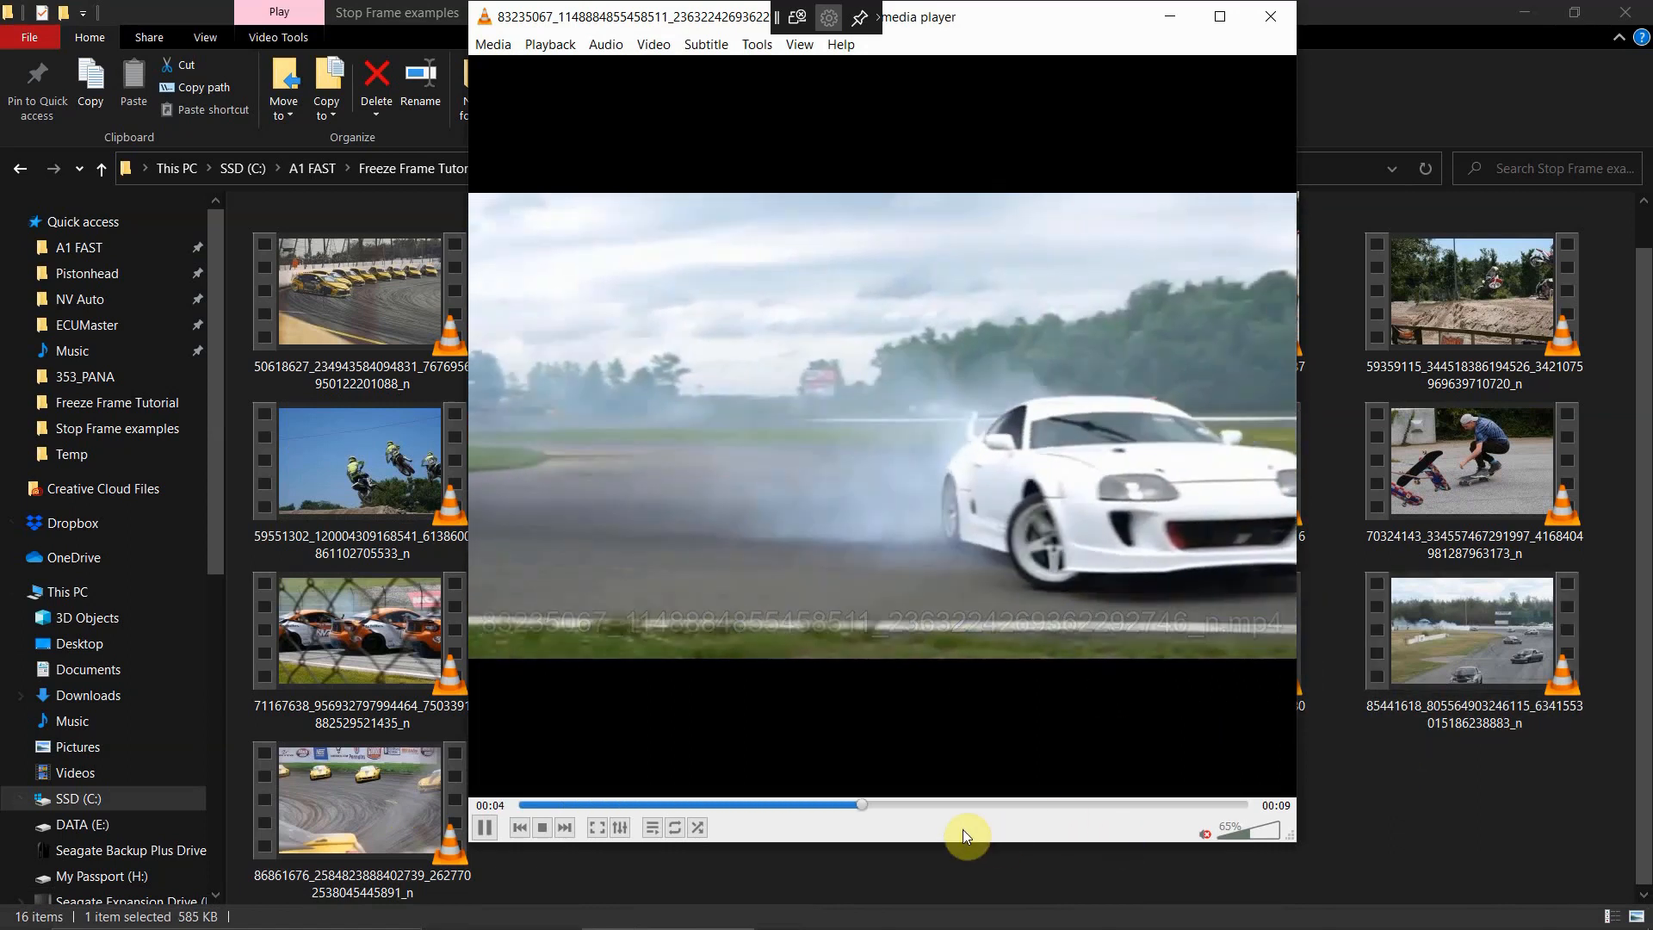
drag(903, 805, 629, 805)
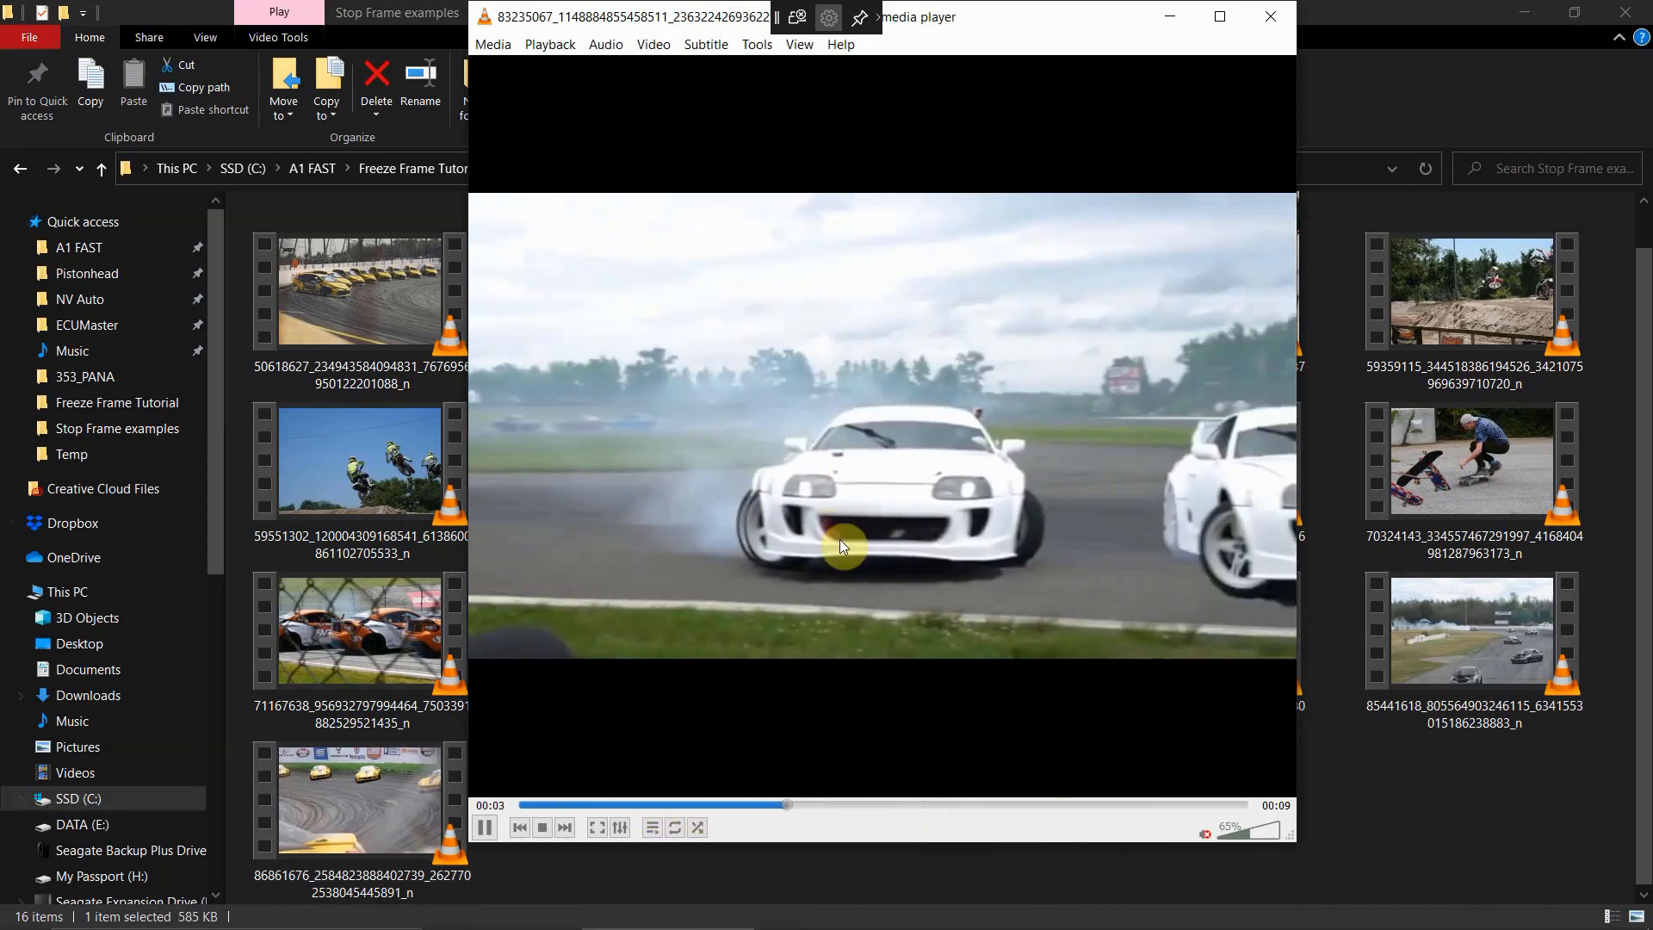
click(1269, 17)
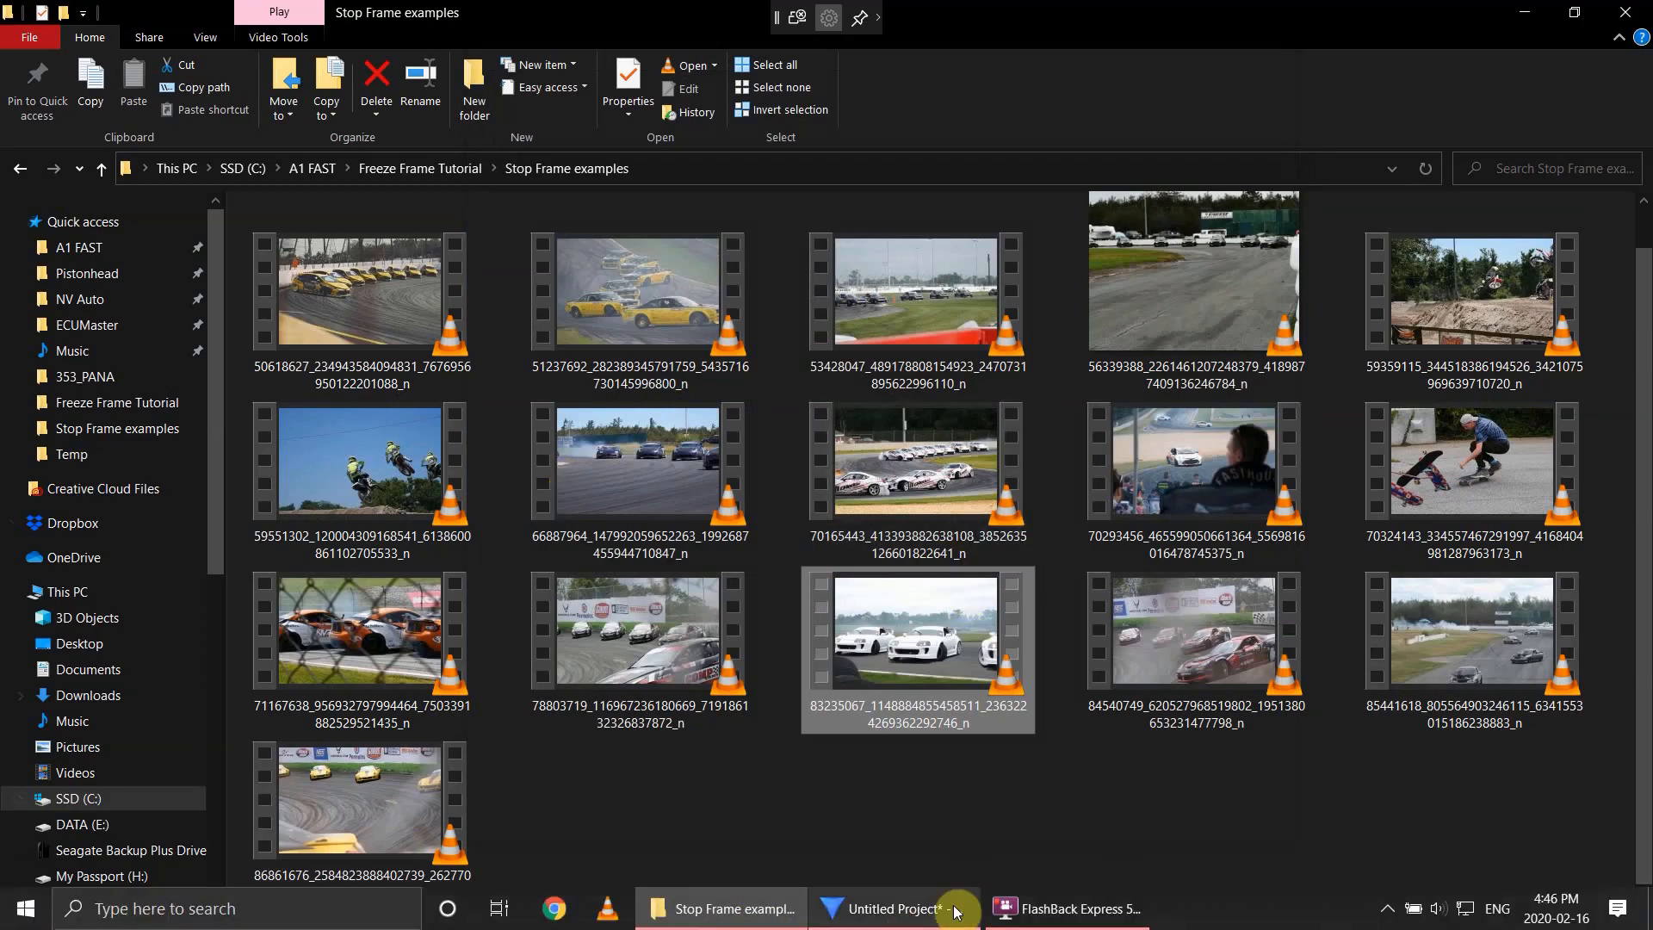
click(970, 914)
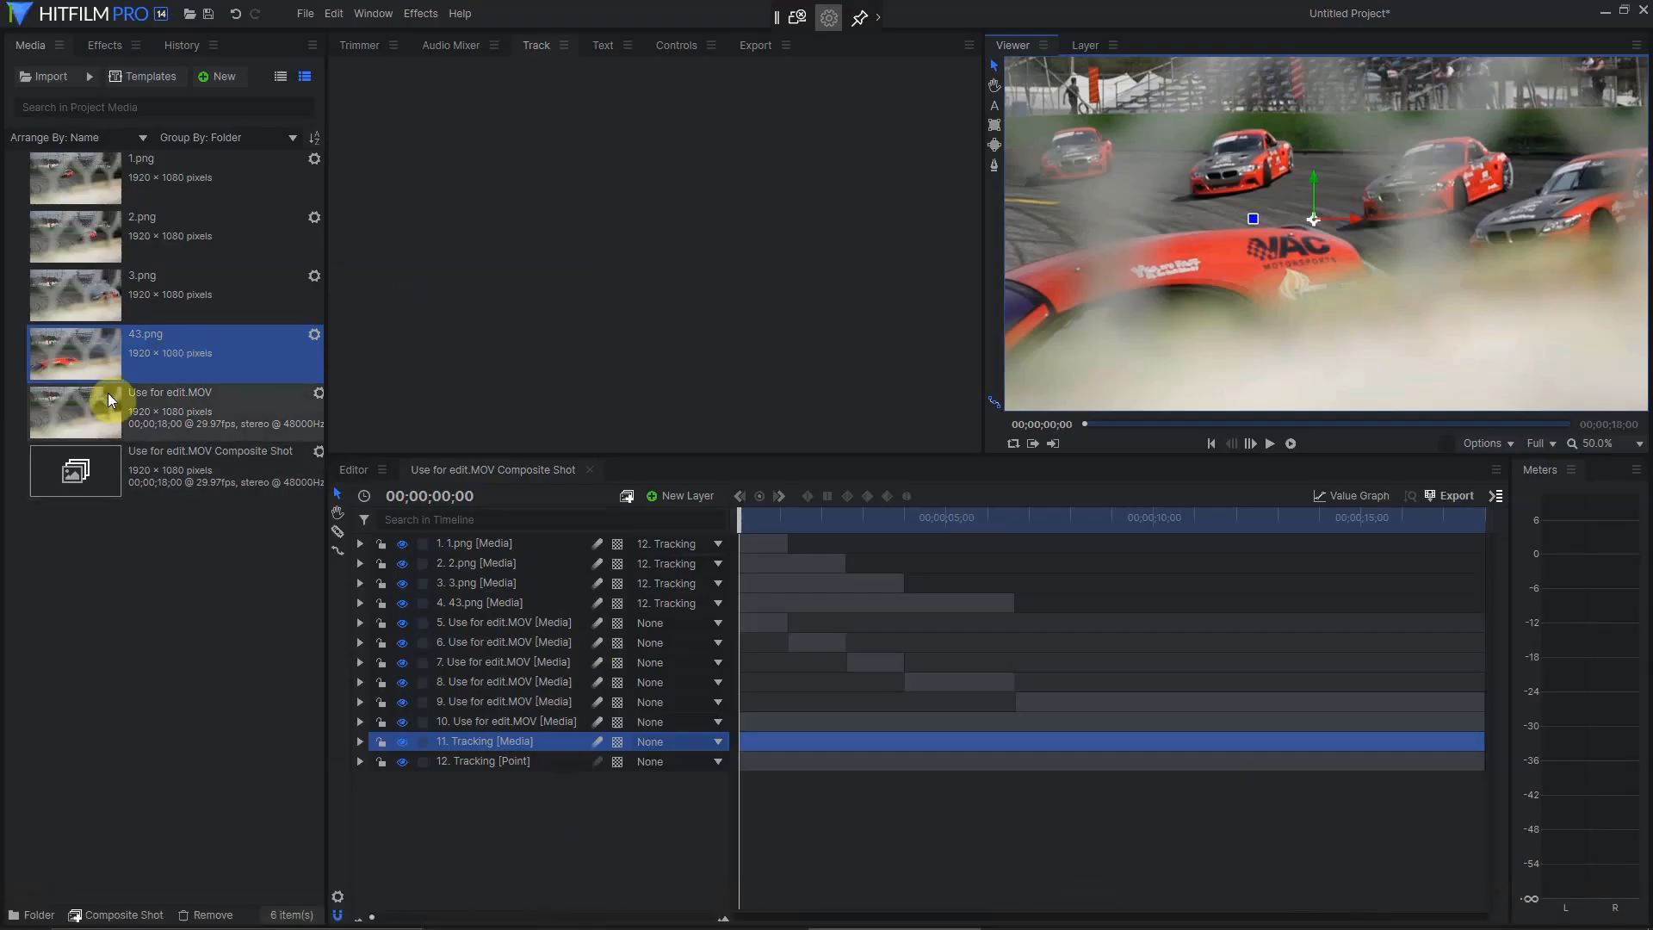